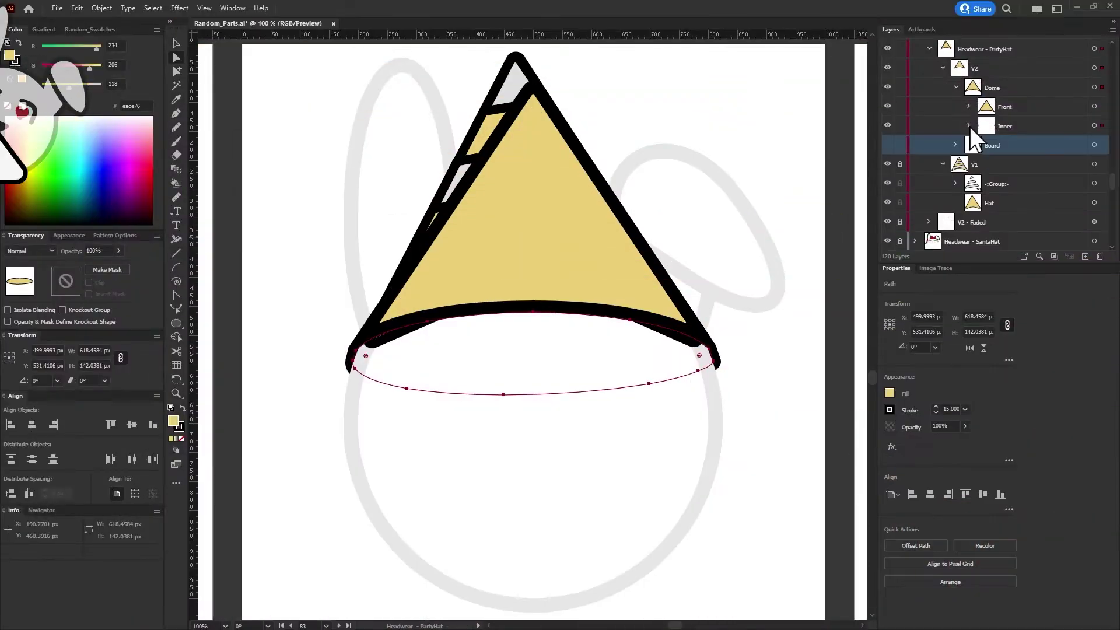
# Remove the inner body's stroke and fill it with the sampled tan hat colour
pyautogui.click(889, 410)
pyautogui.click(763, 452)
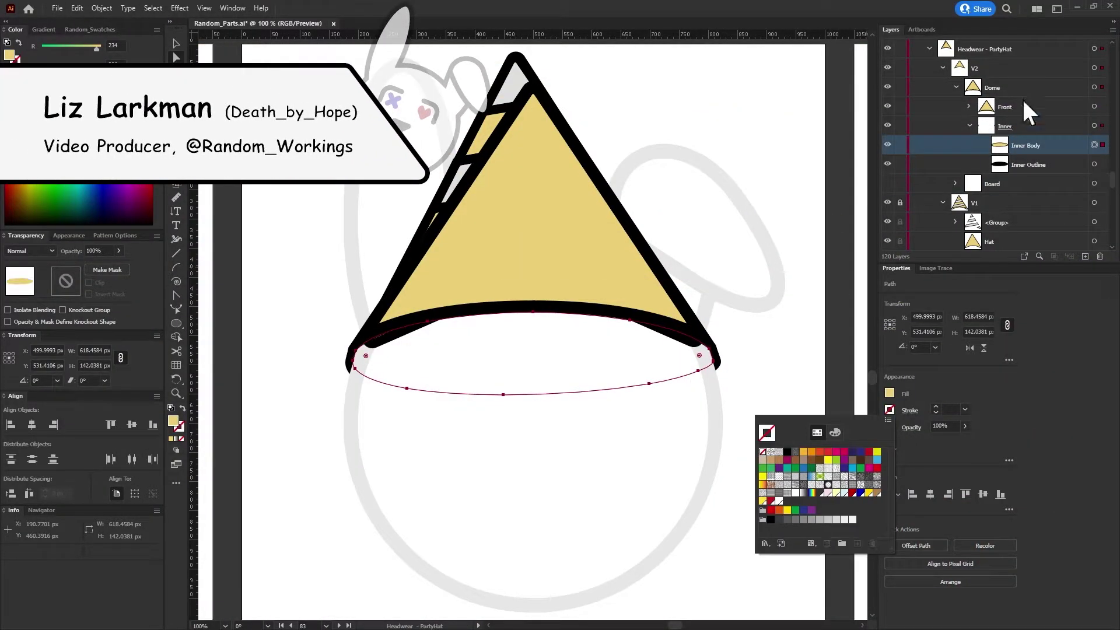
pyautogui.click(888, 106)
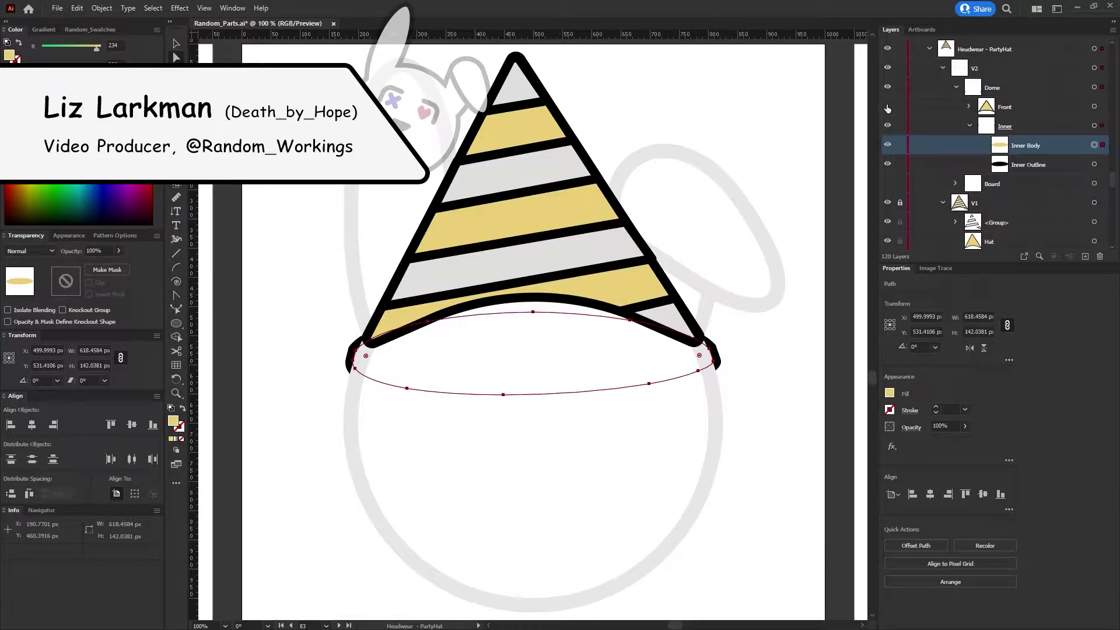
pyautogui.click(887, 106)
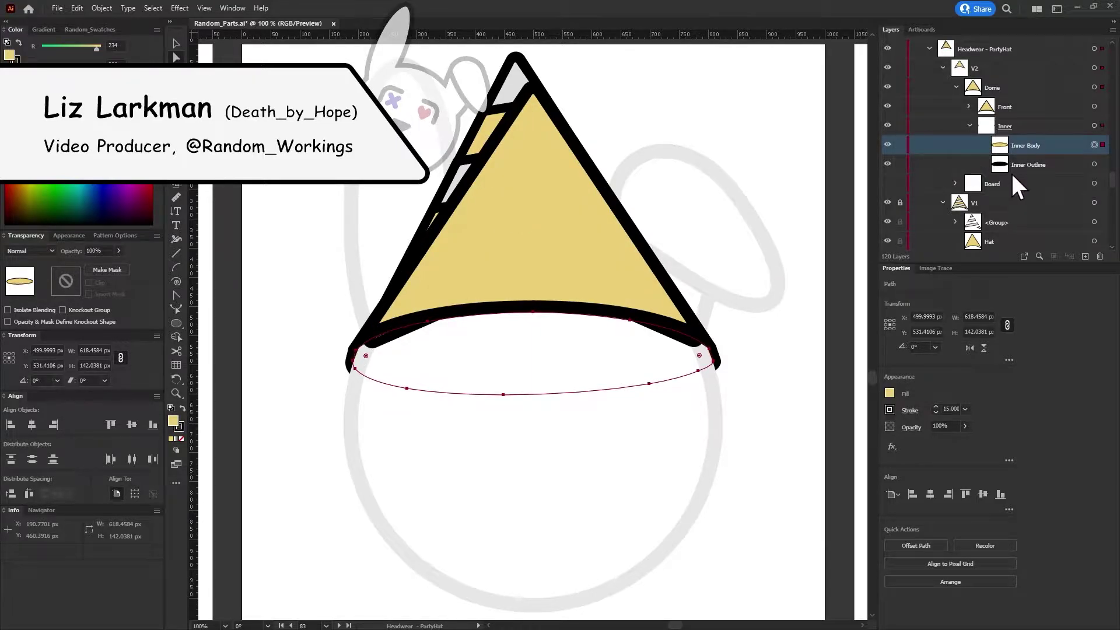
pyautogui.click(889, 394)
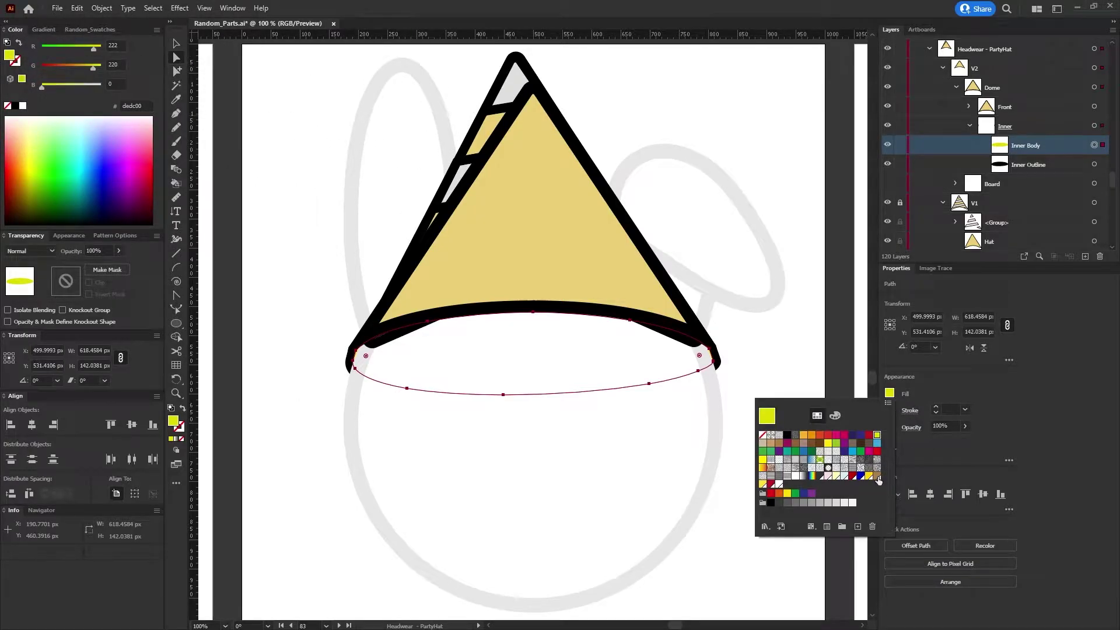
pyautogui.click(179, 99)
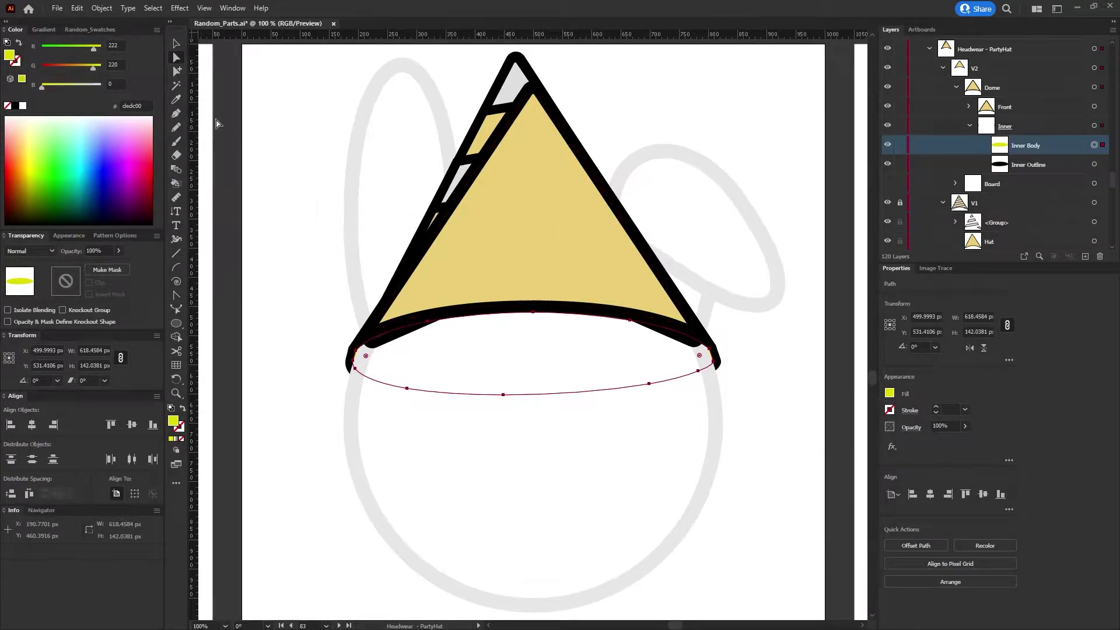
pyautogui.click(604, 247)
pyautogui.click(890, 394)
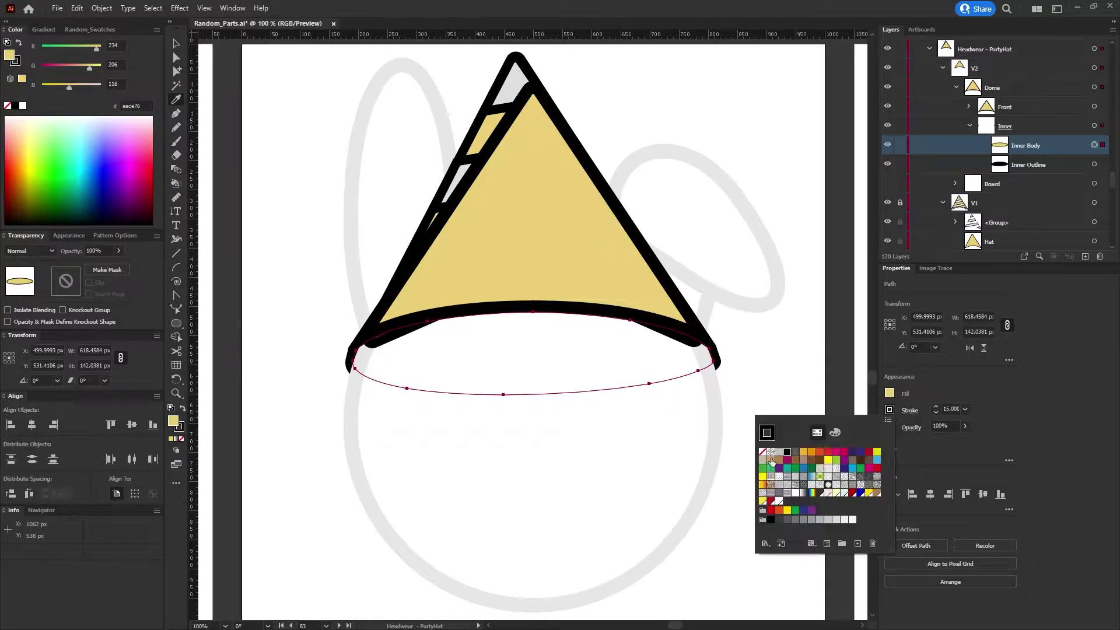
pyautogui.click(1016, 384)
pyautogui.click(176, 44)
# Hide the tilted V1 hat copy and select the Front layer's top fill path
pyautogui.click(708, 200)
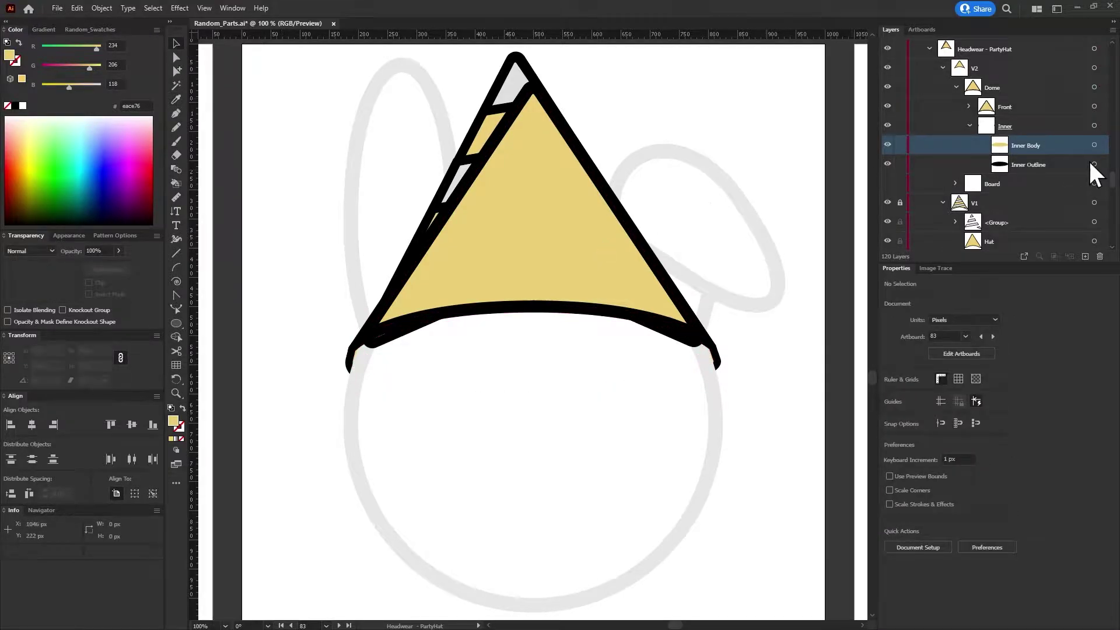
pyautogui.click(887, 202)
pyautogui.click(943, 202)
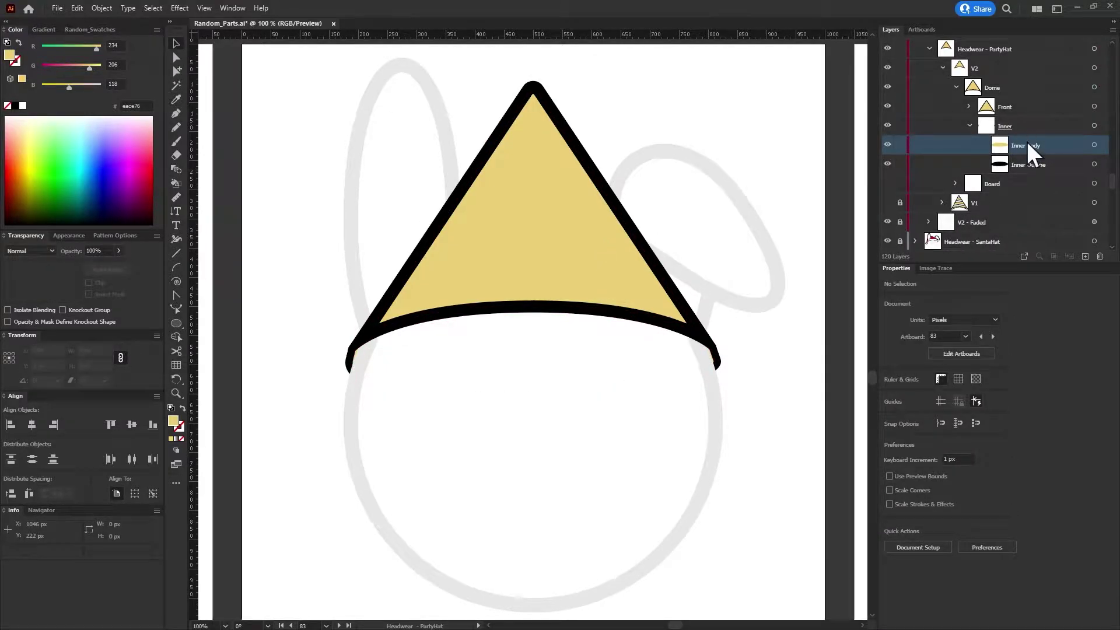
pyautogui.click(970, 126)
pyautogui.click(1052, 106)
pyautogui.click(968, 106)
pyautogui.click(1095, 125)
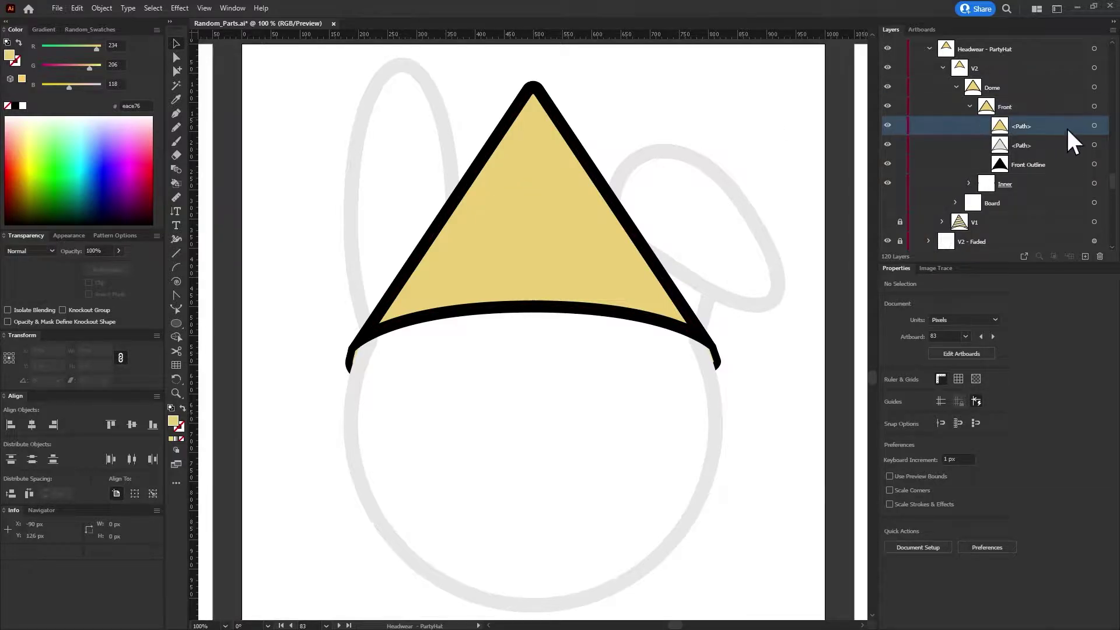
# Add an opacity mask to the front fill and draw a rectangular grid covering the hat inside it
pyautogui.click(102, 268)
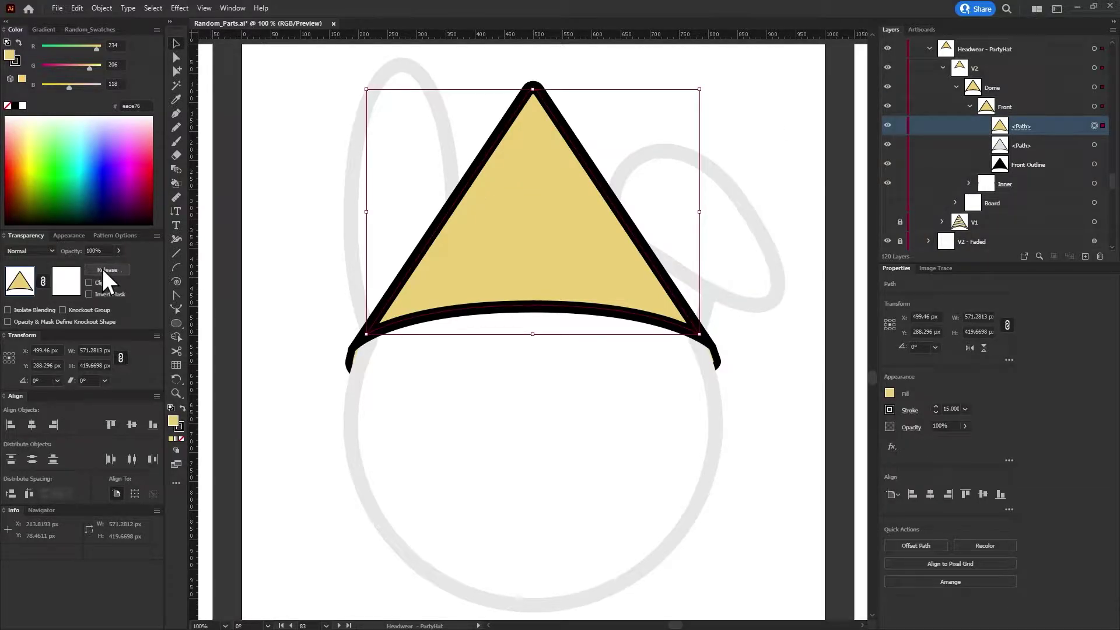
pyautogui.click(53, 286)
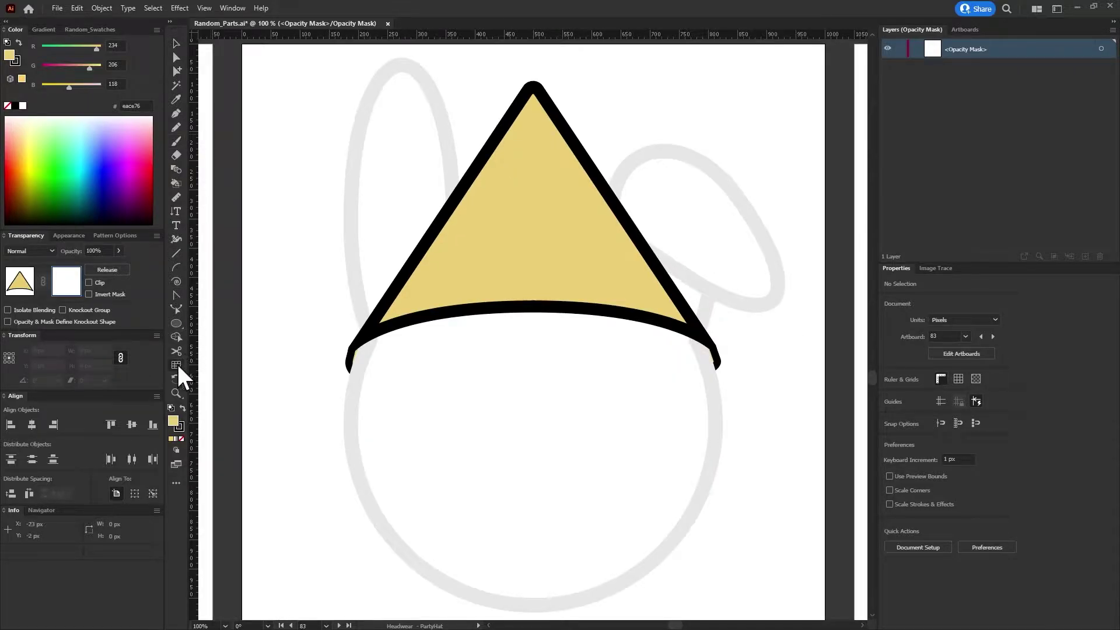
pyautogui.click(176, 365)
pyautogui.moveTo(338, 100); pyautogui.dragTo(735, 402)
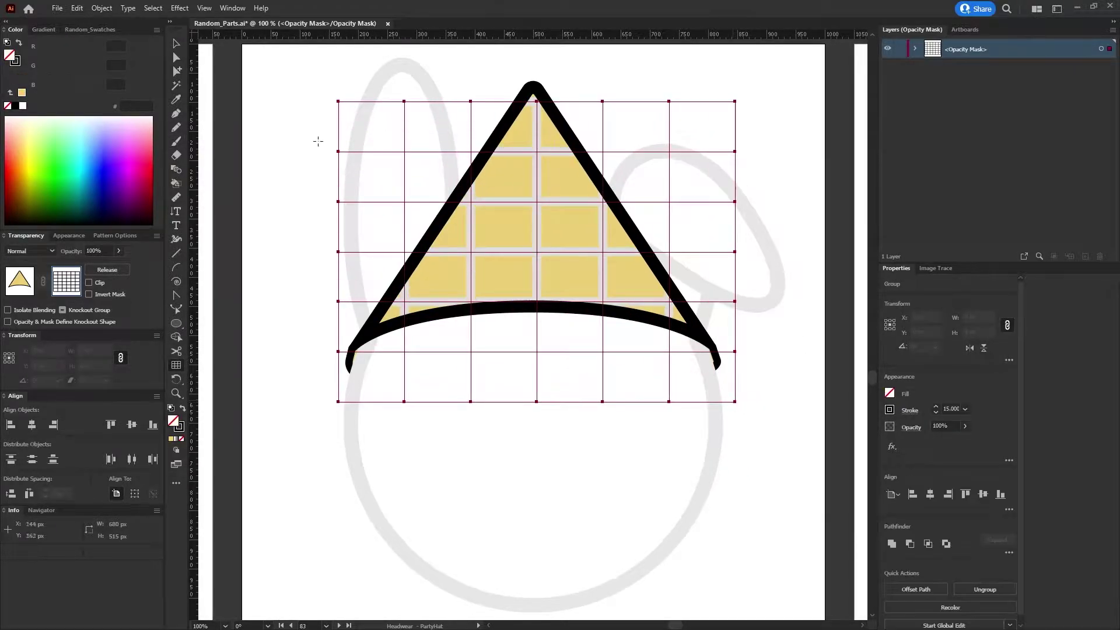
# Give the grid no stroke and shear it, settling on a 60° angle
pyautogui.click(91, 378)
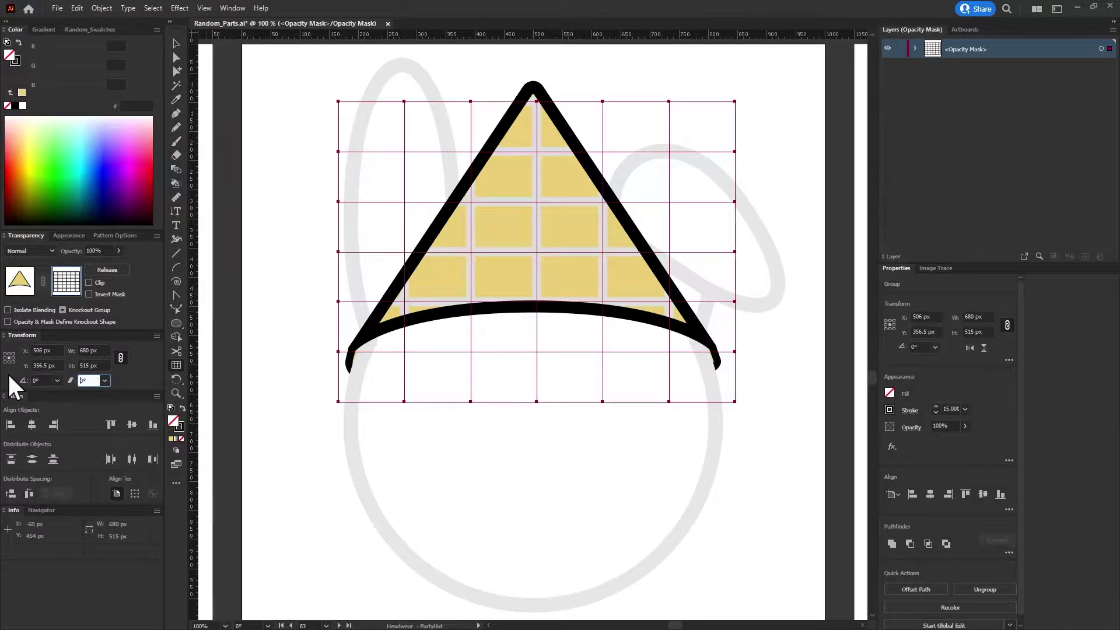
pyautogui.write('45')
pyautogui.press('Return')
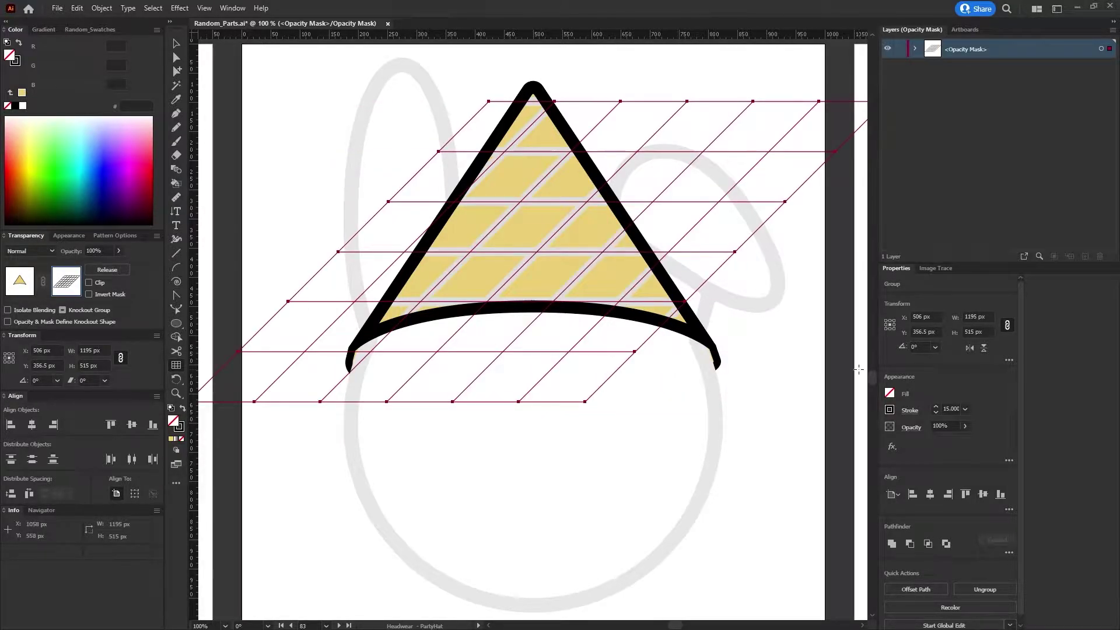
pyautogui.click(889, 409)
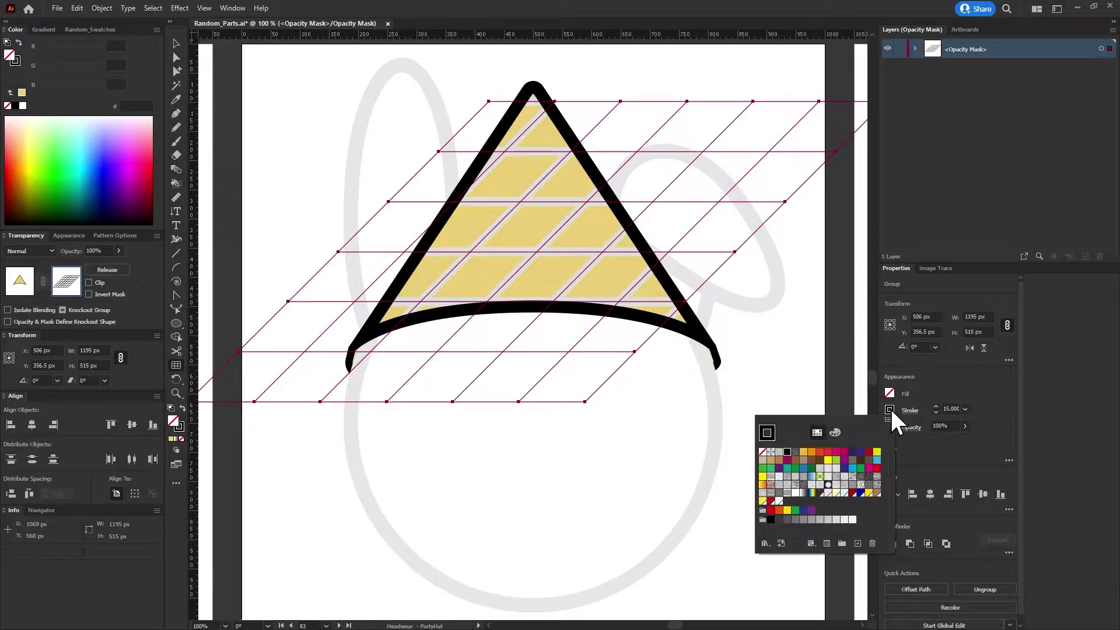
pyautogui.click(763, 452)
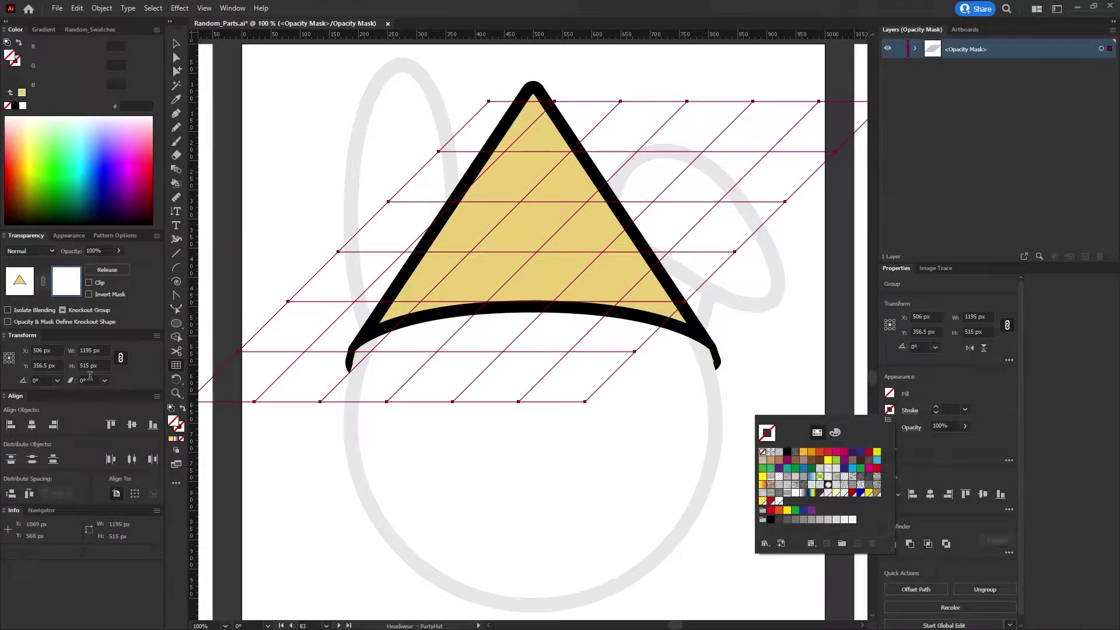
pyautogui.write('90')
pyautogui.press('Return')
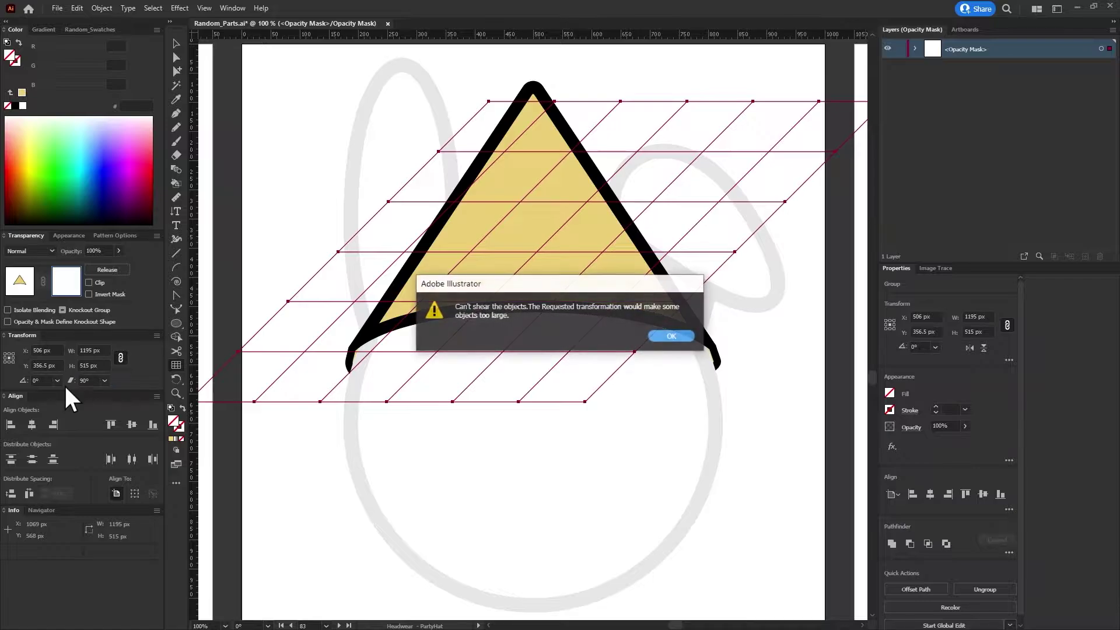
pyautogui.click(674, 338)
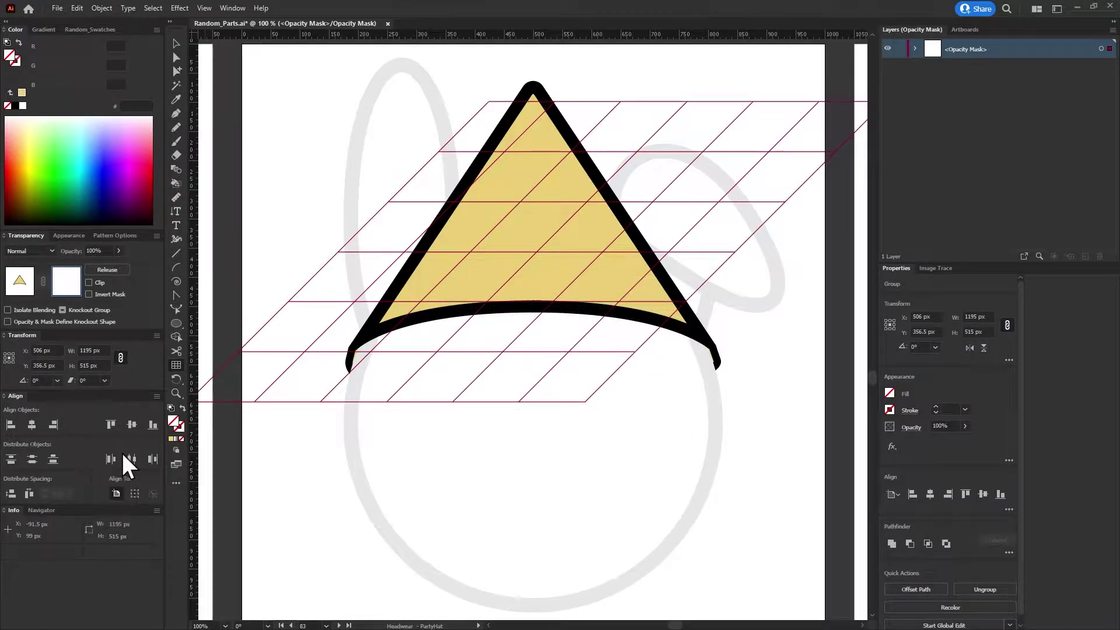
pyautogui.hotkey('ctrl', 'z')
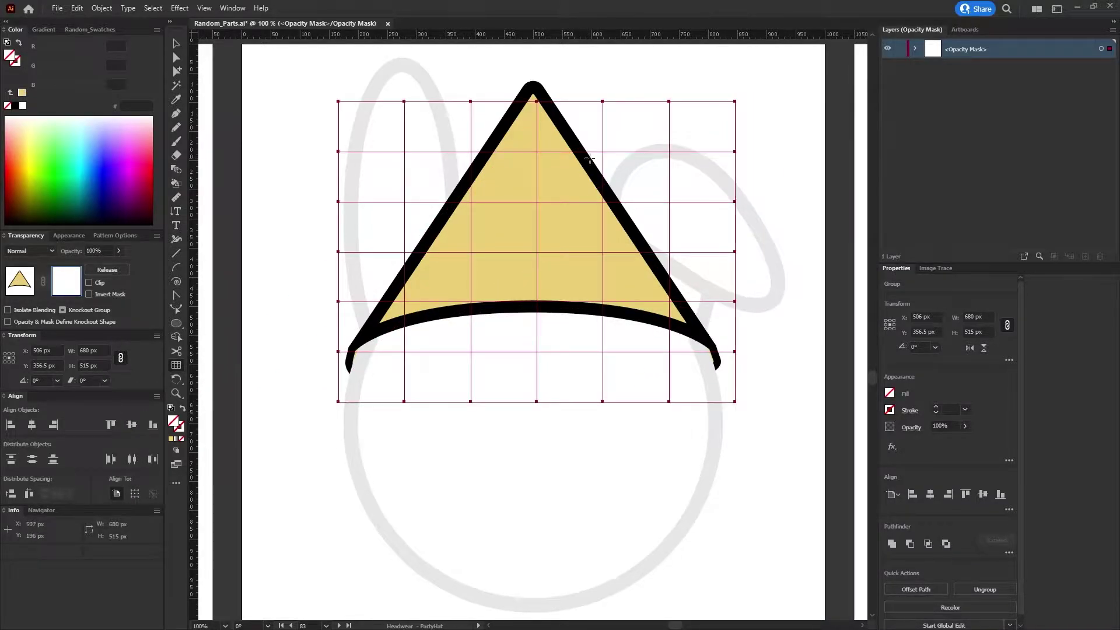
pyautogui.write('60')
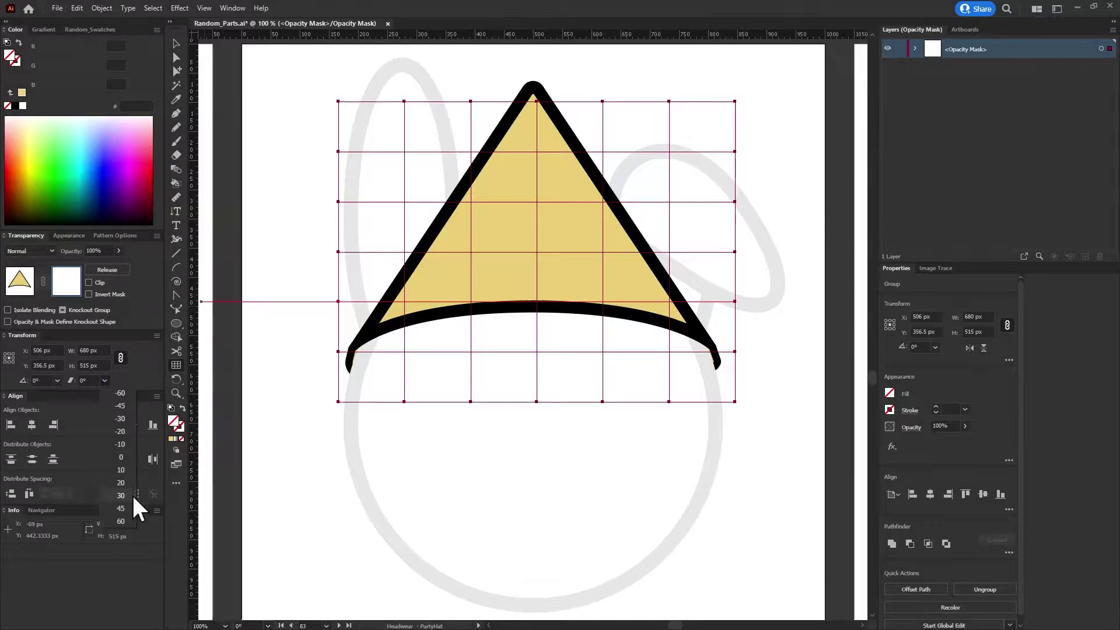
pyautogui.press('Return')
# Shift the sheared grid up and right so it spans the whole cone
pyautogui.click(176, 58)
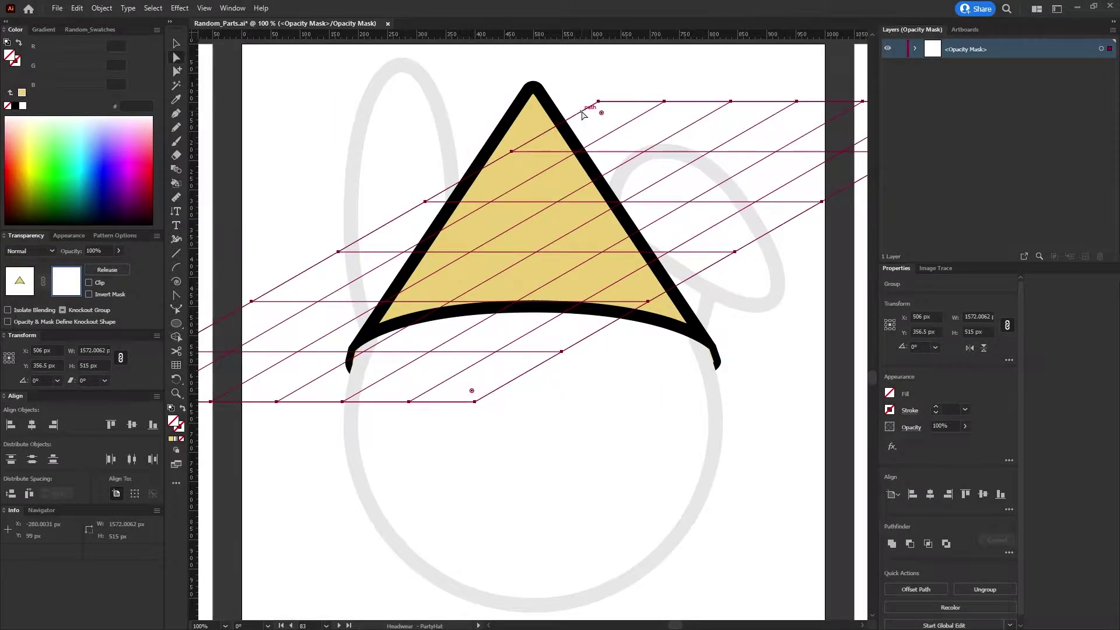
pyautogui.moveTo(582, 119)
pyautogui.mouseDown()
pyautogui.moveTo(587, 104)
pyautogui.moveTo(627, 136)
pyautogui.moveTo(655, 128)
pyautogui.mouseUp()
pyautogui.click(176, 43)
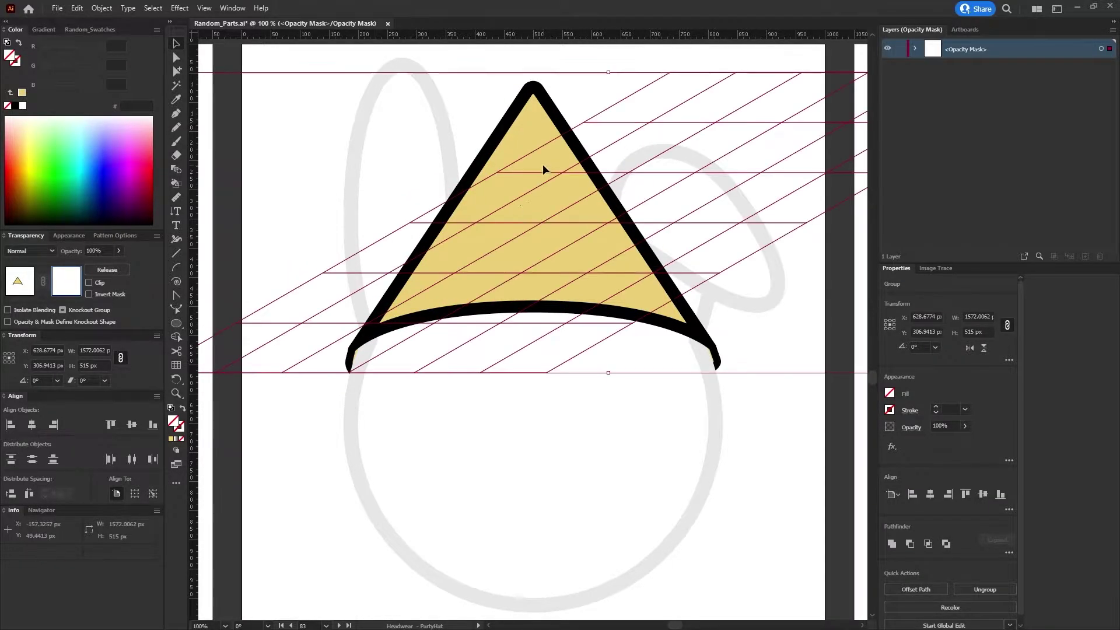
pyautogui.click(654, 205)
pyautogui.click(914, 49)
# Fill the mask's sheared grid group black
pyautogui.click(929, 68)
pyautogui.click(1094, 68)
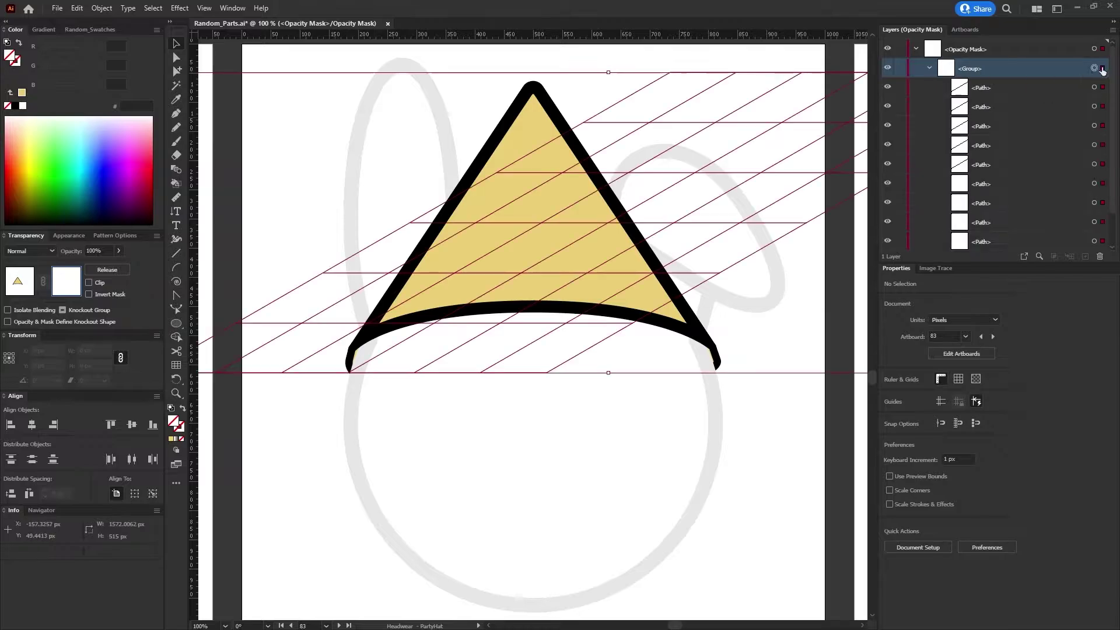
pyautogui.click(889, 392)
pyautogui.click(787, 435)
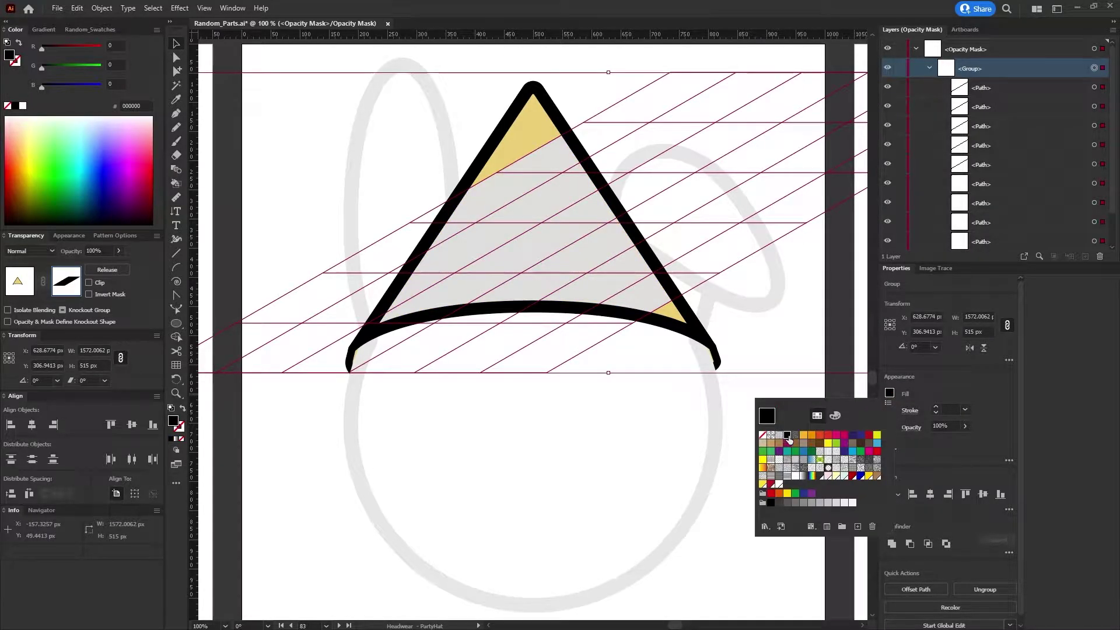
pyautogui.click(1009, 86)
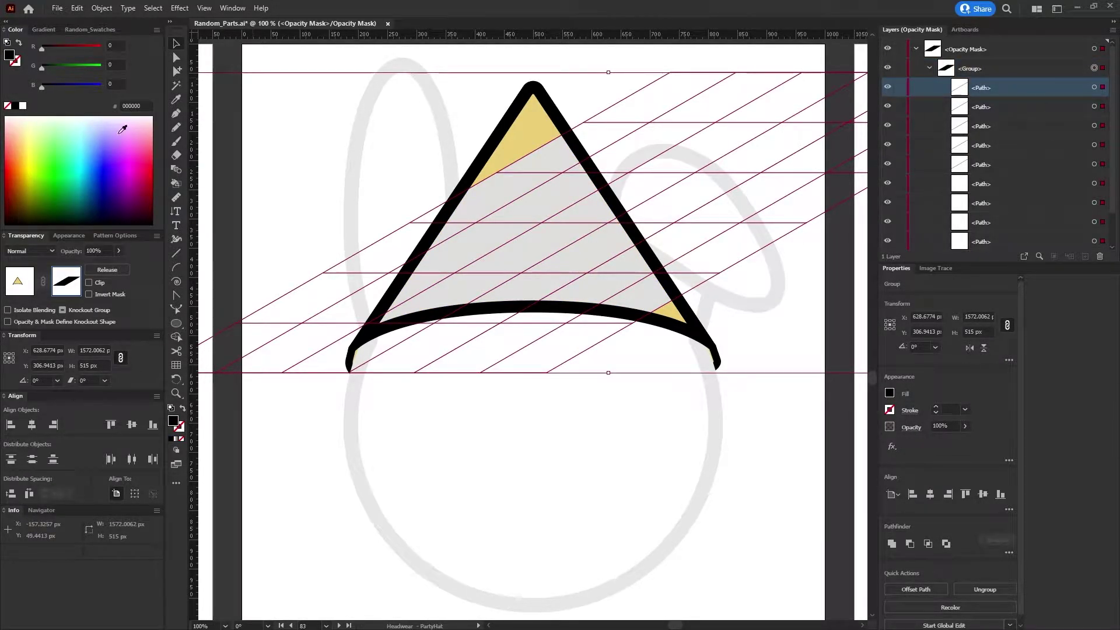
# Merge the grid cells into long diagonal strips with the Shape Builder tool
pyautogui.click(177, 337)
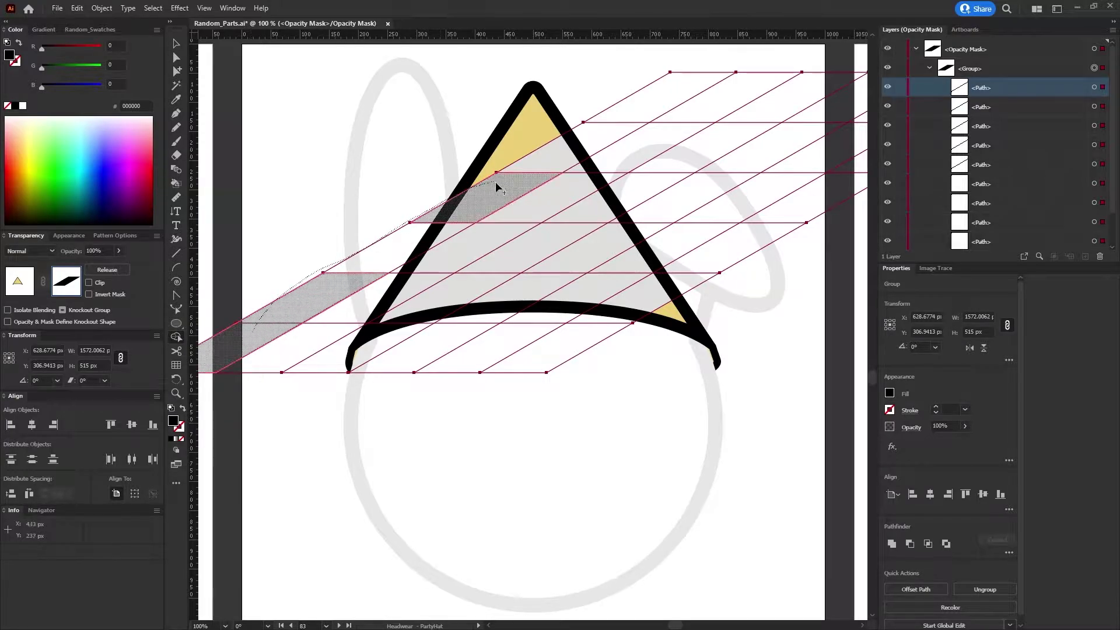
pyautogui.click(646, 106)
pyautogui.click(390, 333)
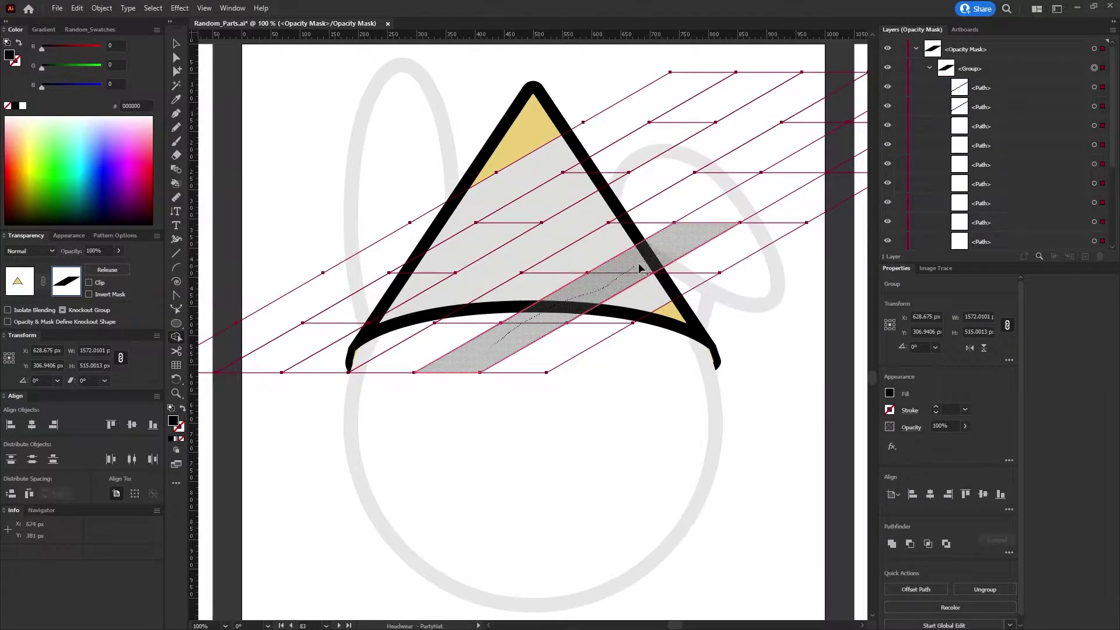
pyautogui.click(419, 342)
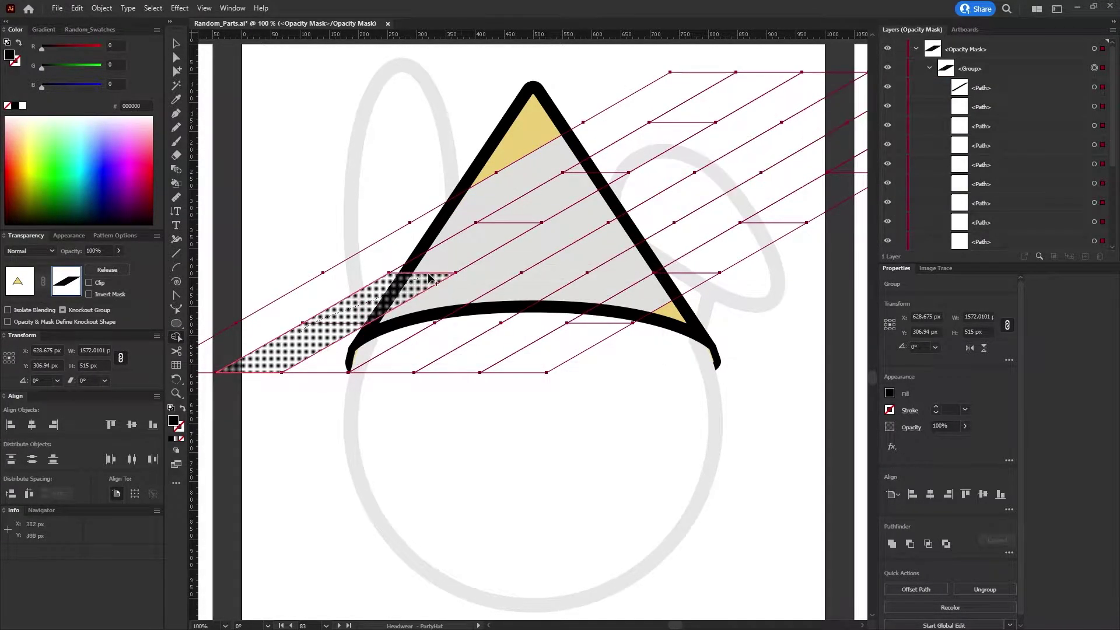
pyautogui.moveTo(525, 361); pyautogui.dragTo(860, 178)
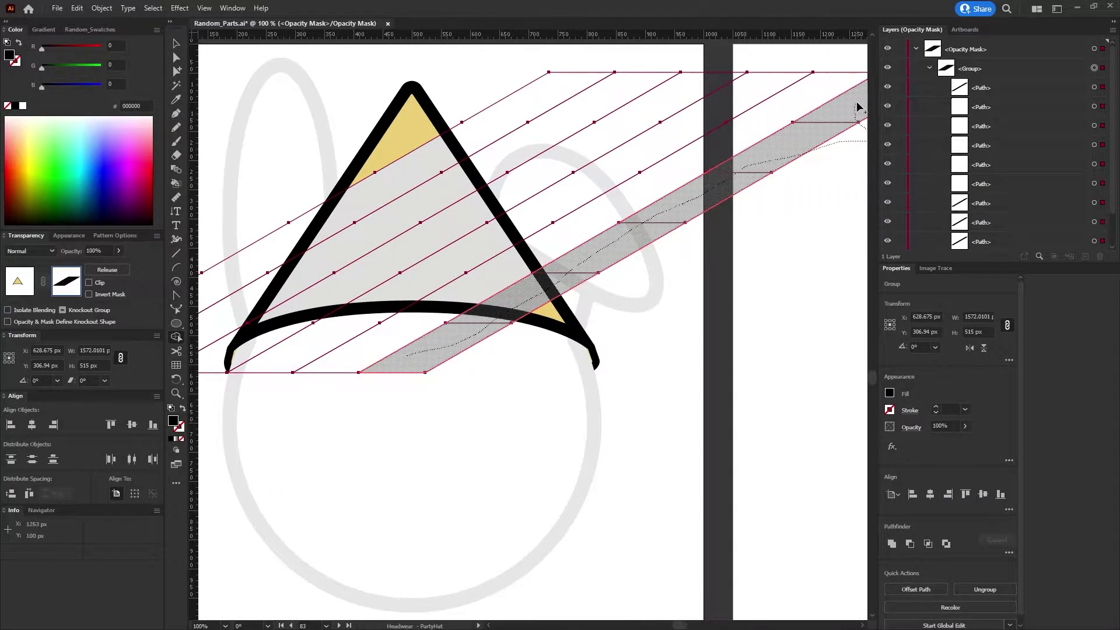
pyautogui.scroll(-3, 674, 341)
pyautogui.scroll(1, 525, 350)
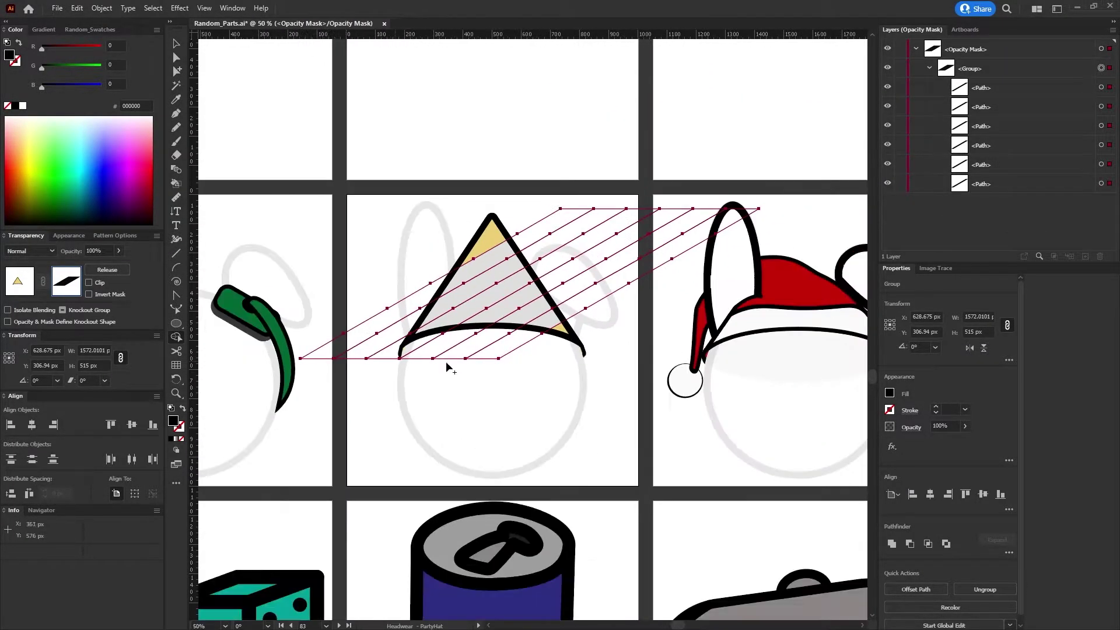
pyautogui.scroll(2, 445, 367)
# Select stripe paths 2, 4 and 6 and set their fill to None
pyautogui.click(1101, 184)
pyautogui.keyDown('ctrl'); pyautogui.click(1050, 145); pyautogui.keyUp('ctrl')
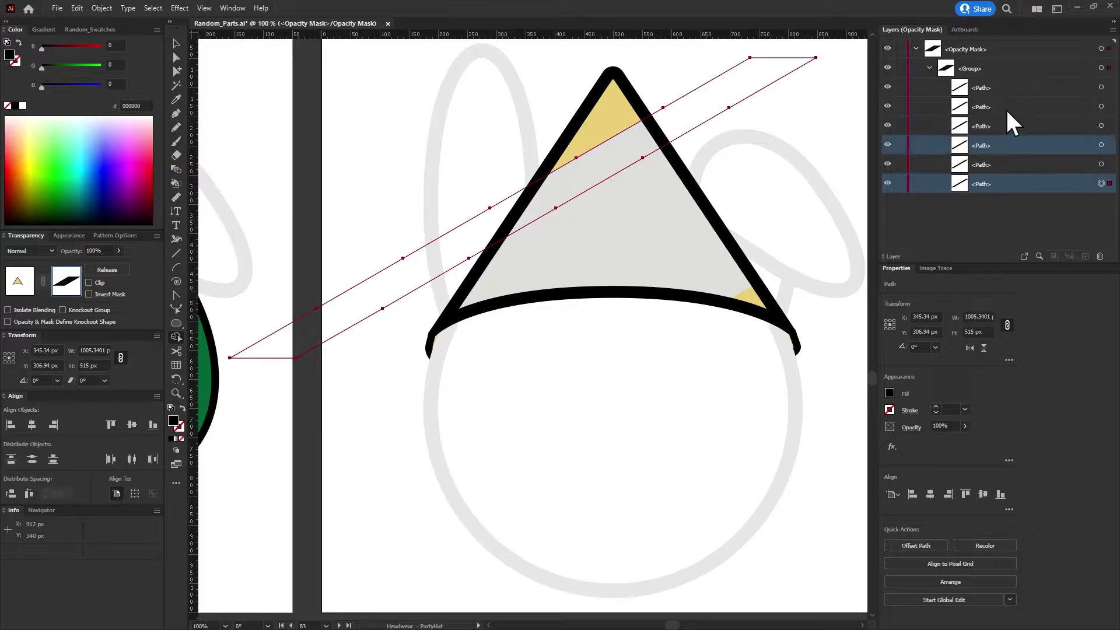
pyautogui.keyDown('ctrl'); pyautogui.click(1005, 107); pyautogui.keyUp('ctrl')
pyautogui.click(889, 393)
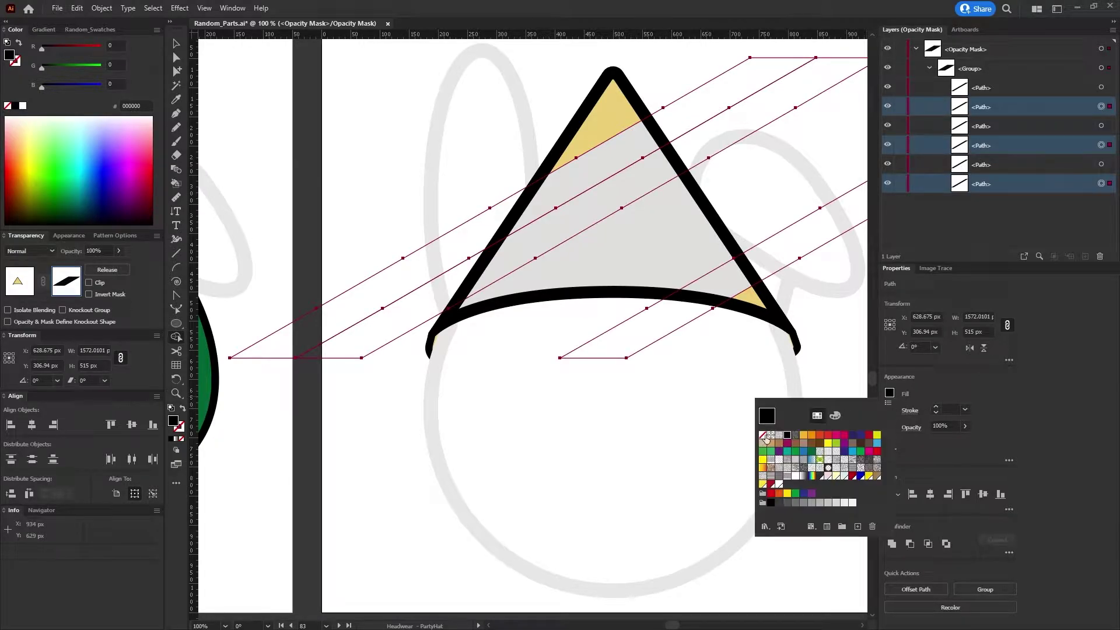
pyautogui.click(783, 487)
pyautogui.click(1052, 376)
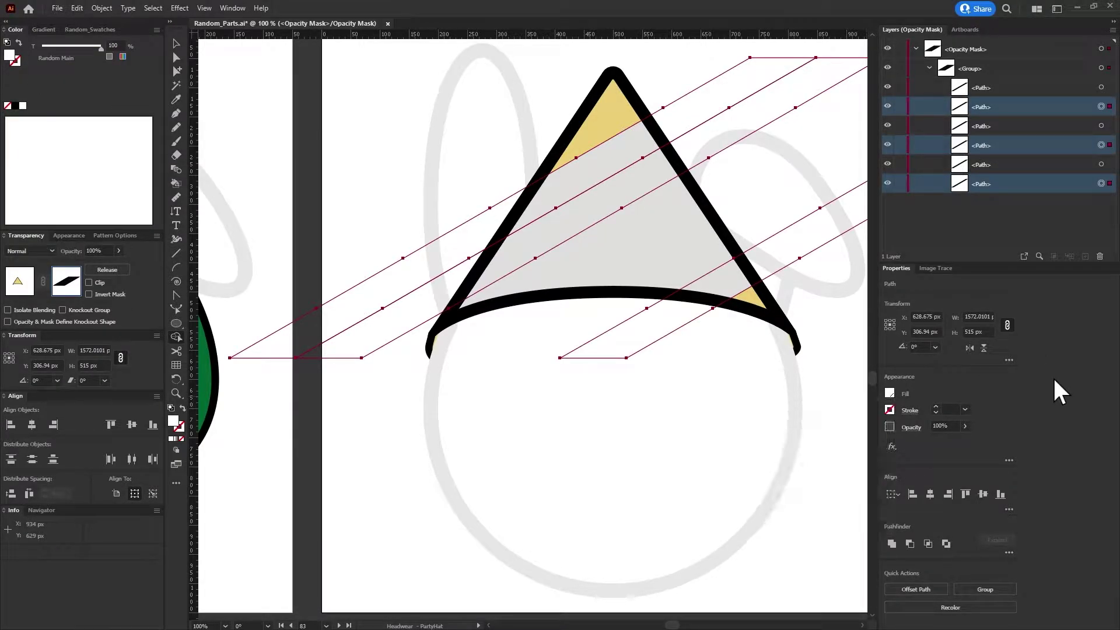
pyautogui.click(891, 397)
pyautogui.click(761, 437)
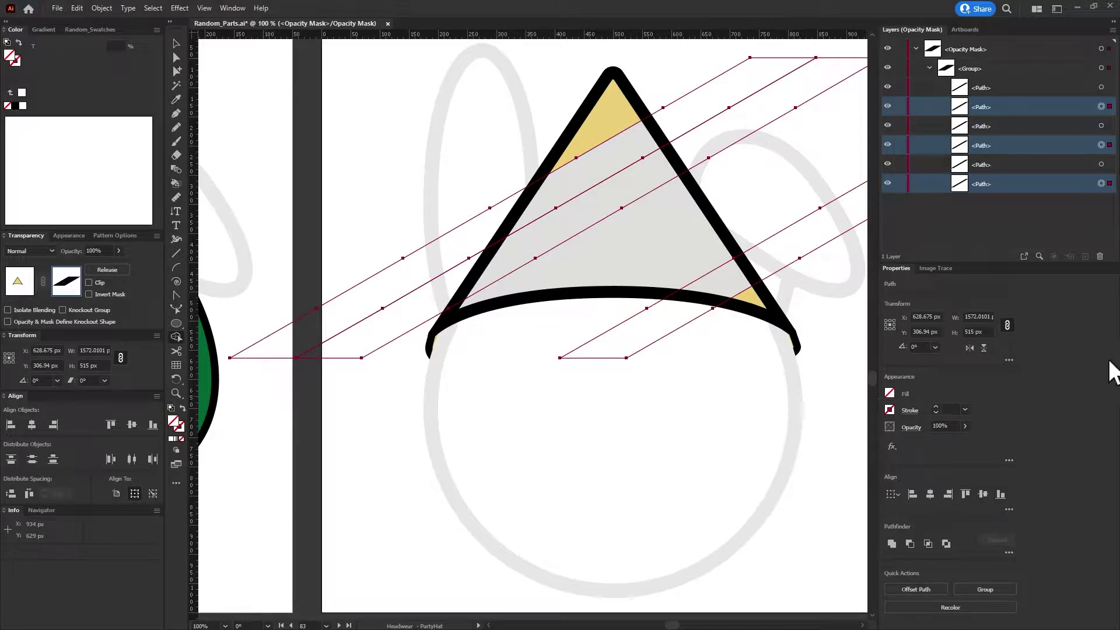
# Delete several stripe paths from the mask, then restore all six stripes
pyautogui.click(1074, 106)
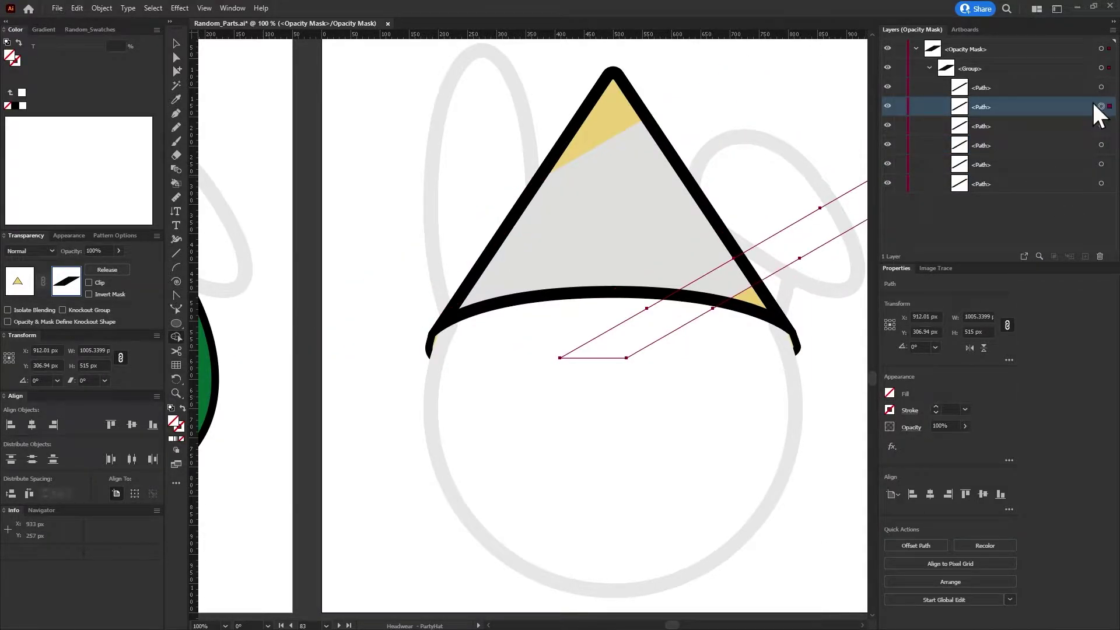
pyautogui.press('Delete')
pyautogui.click(1101, 125)
pyautogui.press('Delete')
pyautogui.click(1101, 145)
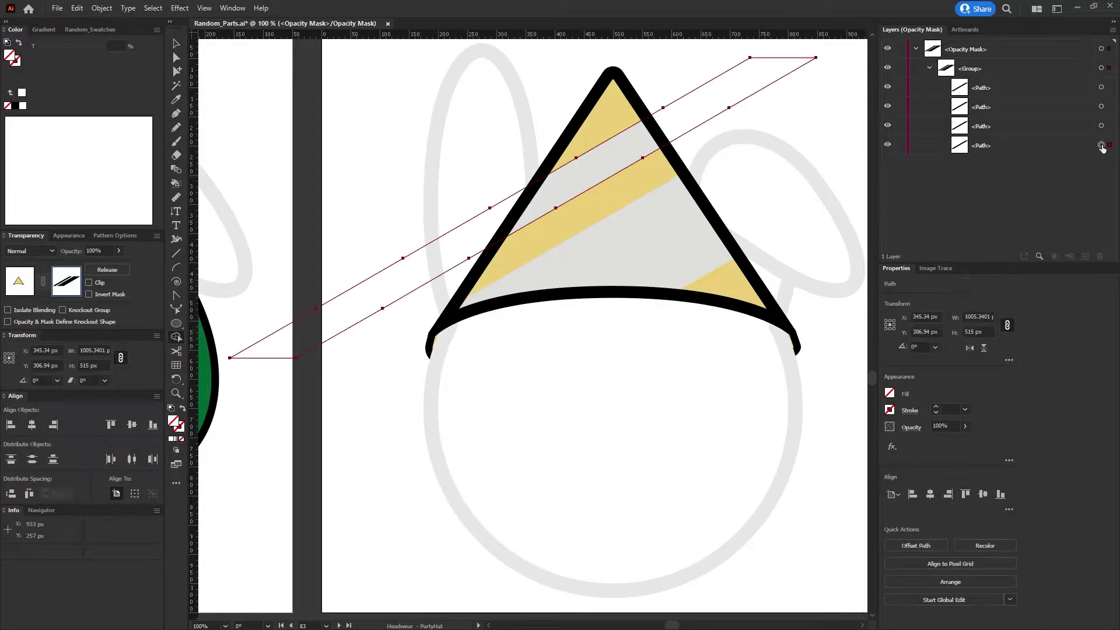
pyautogui.click(1101, 88)
pyautogui.press('Delete')
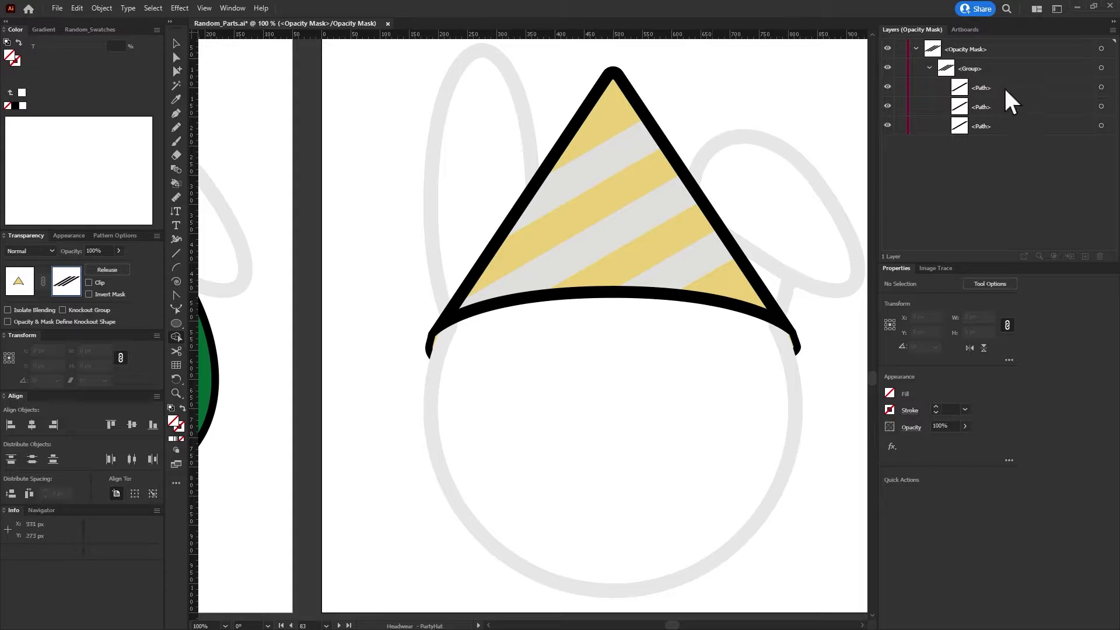
pyautogui.click(1017, 128)
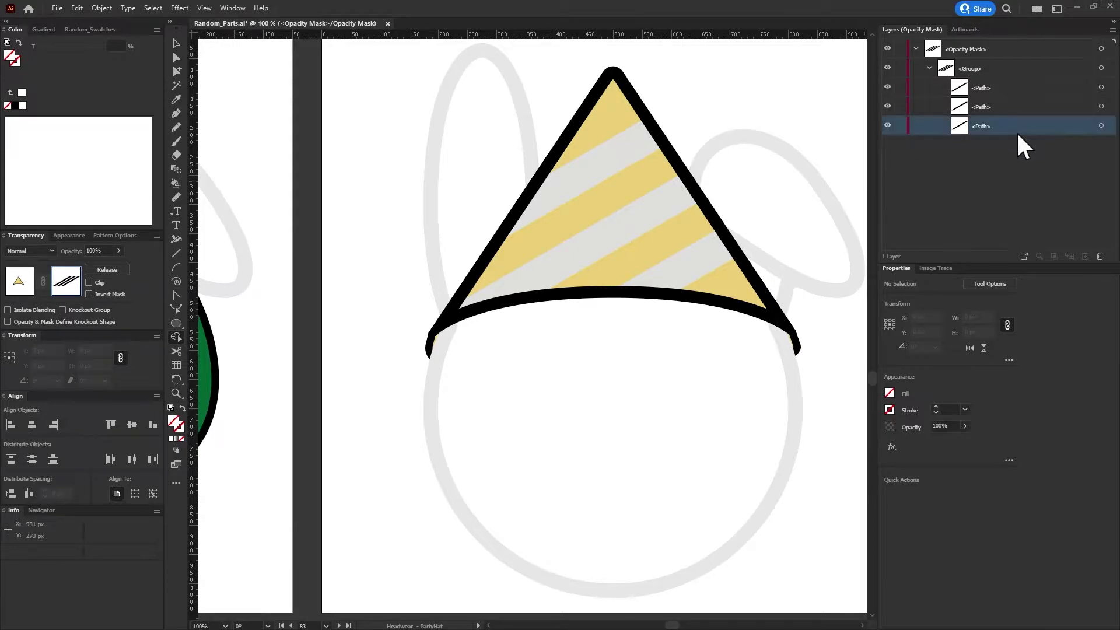
pyautogui.hotkey('ctrl', 'f')
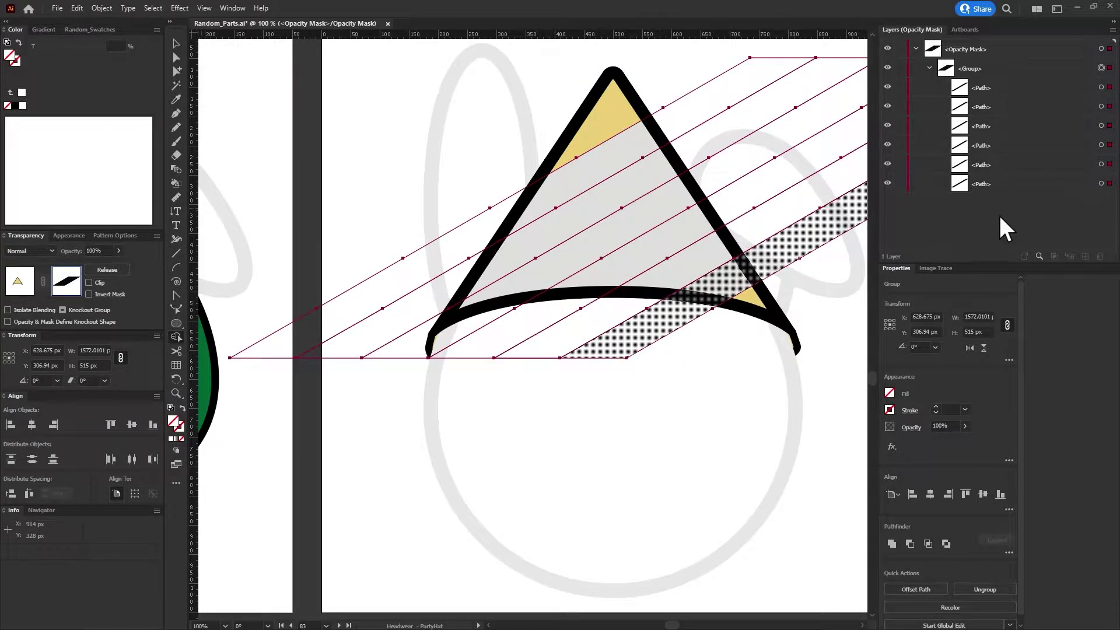
# Check individual stripe paths and give one of them a black fill
pyautogui.click(1100, 88)
pyautogui.keyDown('shift'); pyautogui.click(1100, 126); pyautogui.keyUp('shift')
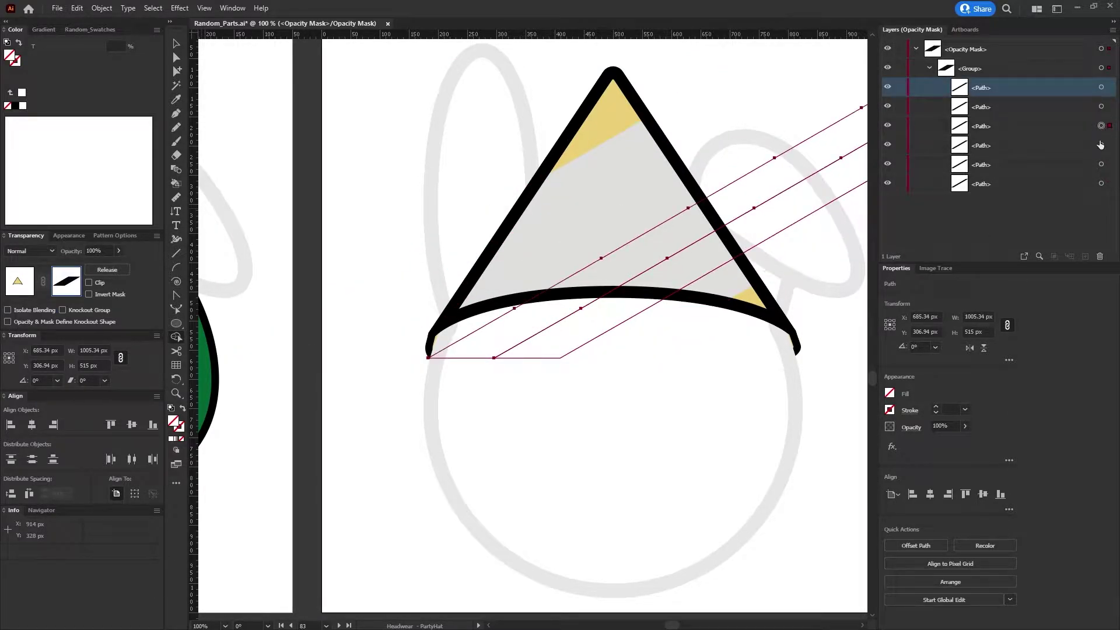
pyautogui.click(1085, 181)
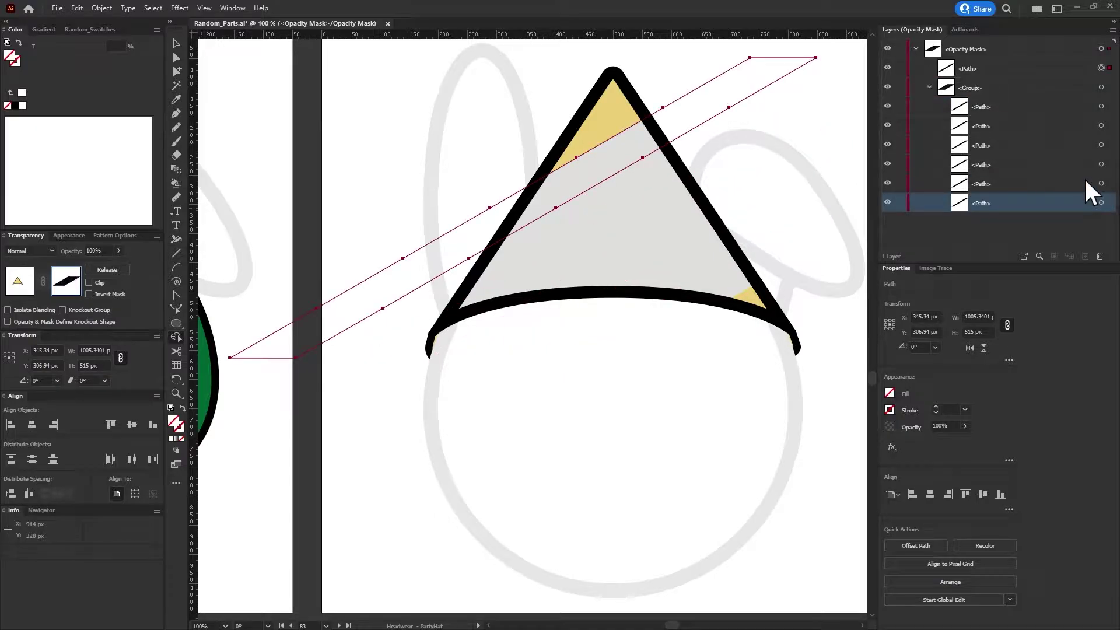
pyautogui.press(',')
# Nudge the stray top path upward, delete it, and select the stripe group
pyautogui.click(1079, 69)
pyautogui.hotkey('shift', 'Up')
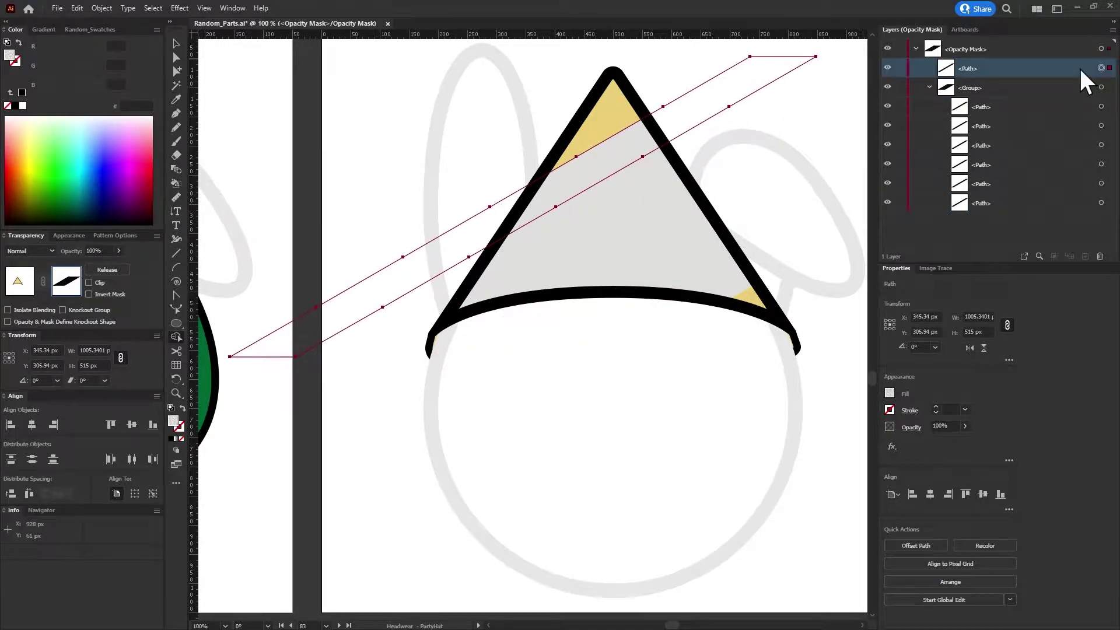
pyautogui.hotkey('shift', 'Up')
pyautogui.hotkey('shift', 'Up')
pyautogui.hotkey('shift', 'Up')
pyautogui.hotkey('shift', 'Up')
pyautogui.hotkey('shift', 'Up')
pyautogui.hotkey('shift', 'Up')
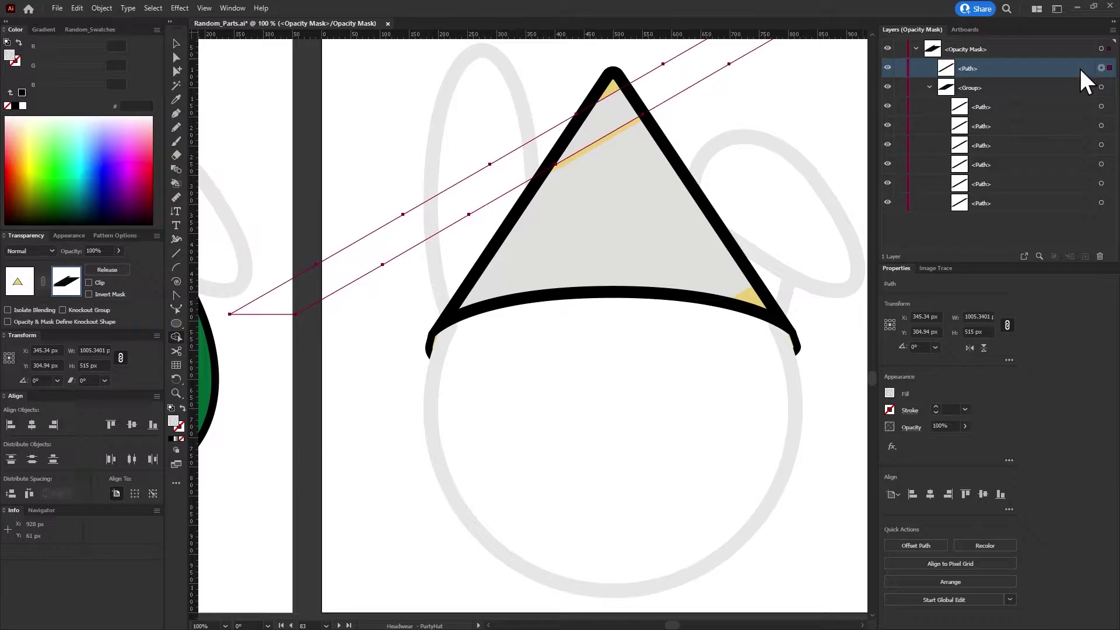
pyautogui.hotkey('shift', 'Up')
pyautogui.hotkey('shift', 'Up')
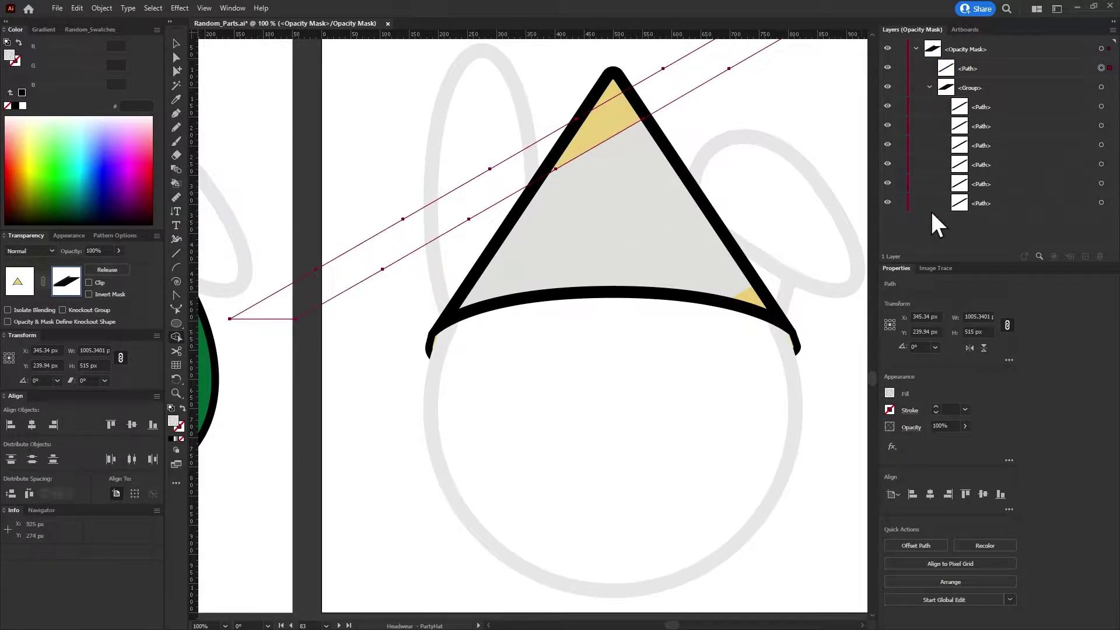
pyautogui.click(1100, 257)
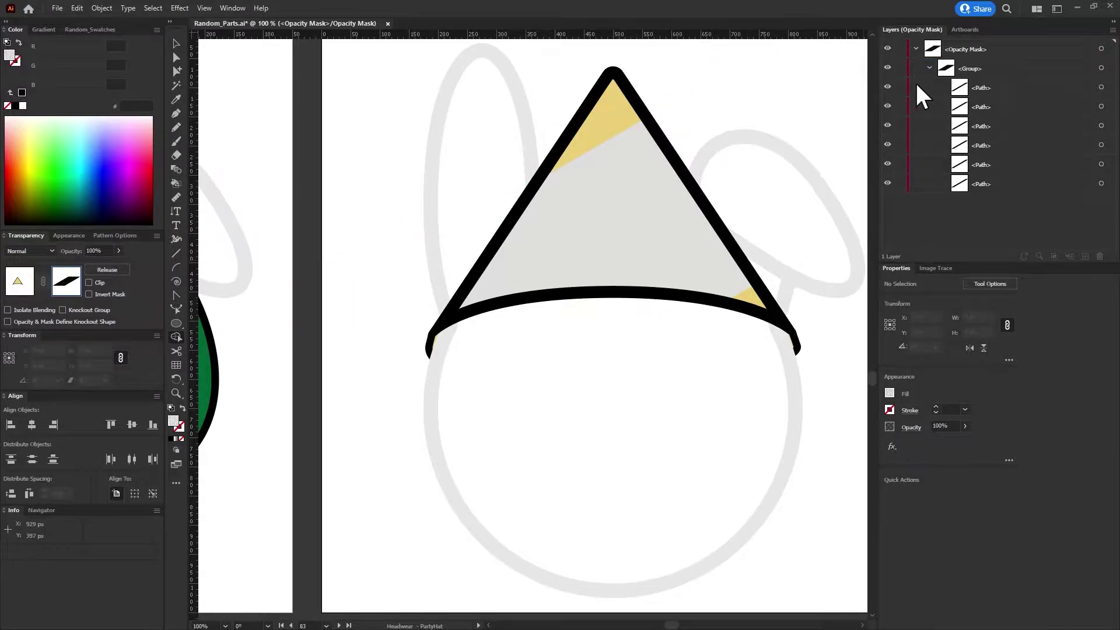
pyautogui.click(1101, 67)
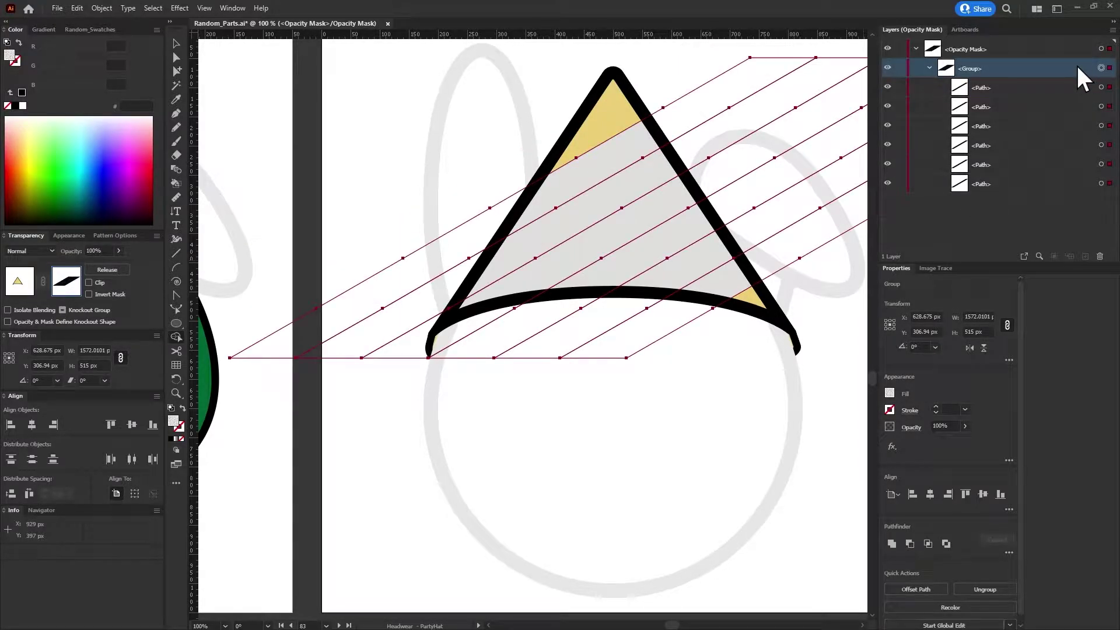
# Delete the old stripe group from the hat's mask
pyautogui.click(176, 364)
pyautogui.click(336, 240)
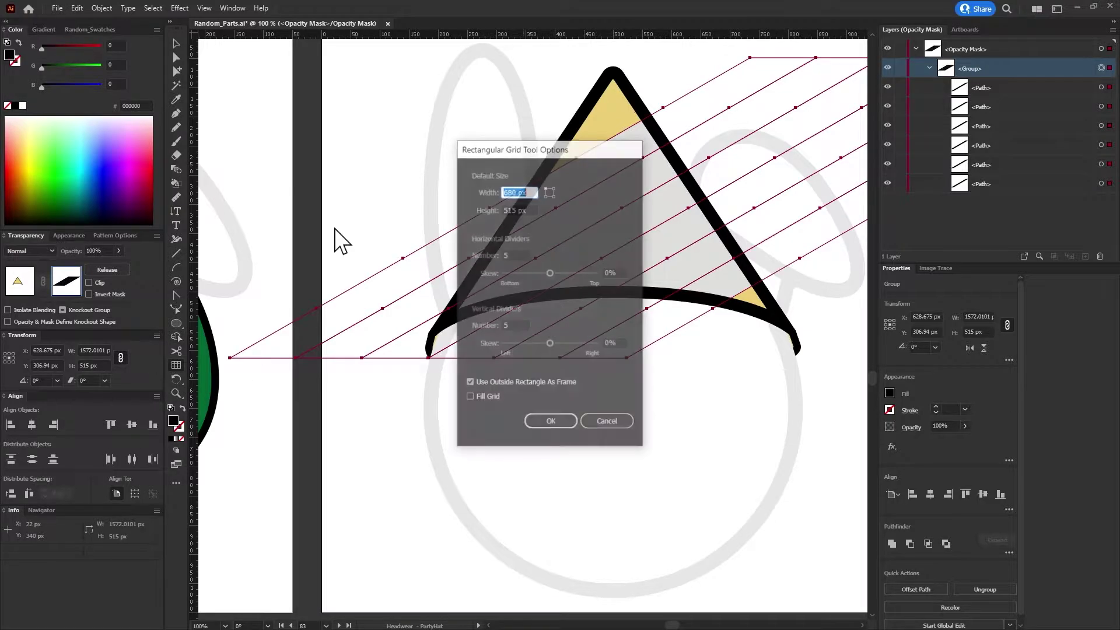
pyautogui.click(604, 422)
pyautogui.click(1099, 257)
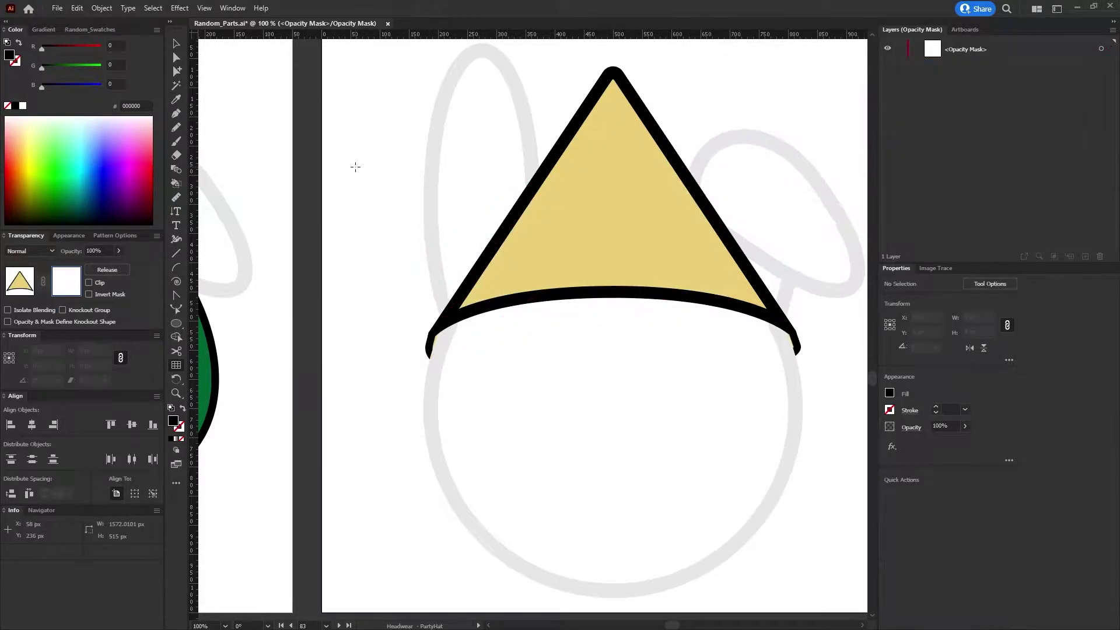
# Create a grid with 8 horizontal and 8 vertical dividers, move it, then delete it as misplaced
pyautogui.click(355, 167)
pyautogui.doubleClick(508, 254)
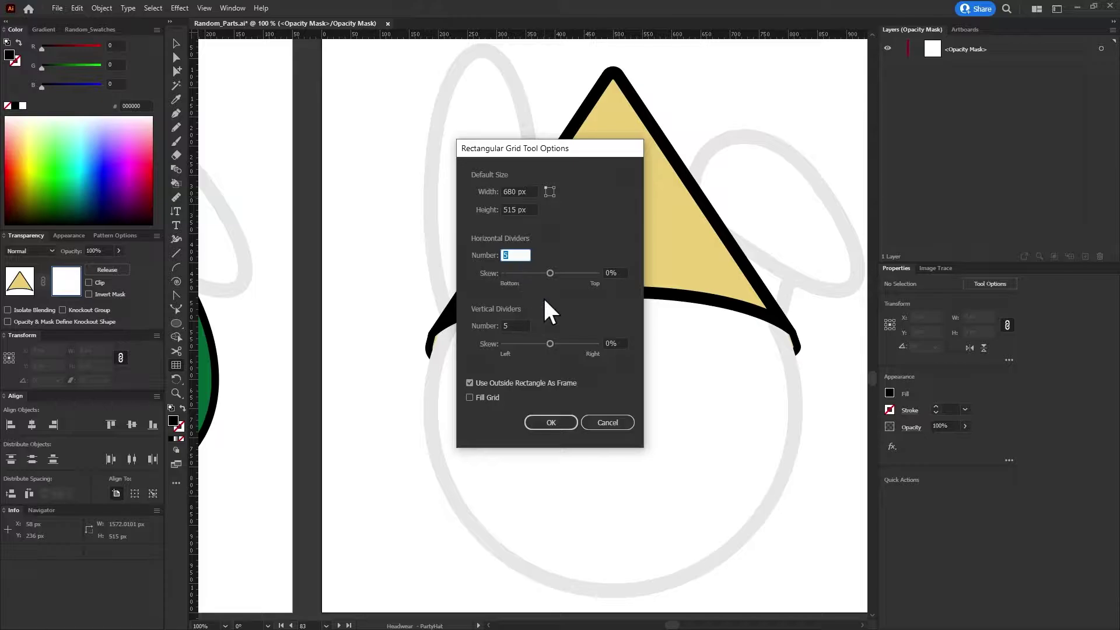
pyautogui.write('8')
pyautogui.doubleClick(509, 325)
pyautogui.write('8')
pyautogui.click(550, 422)
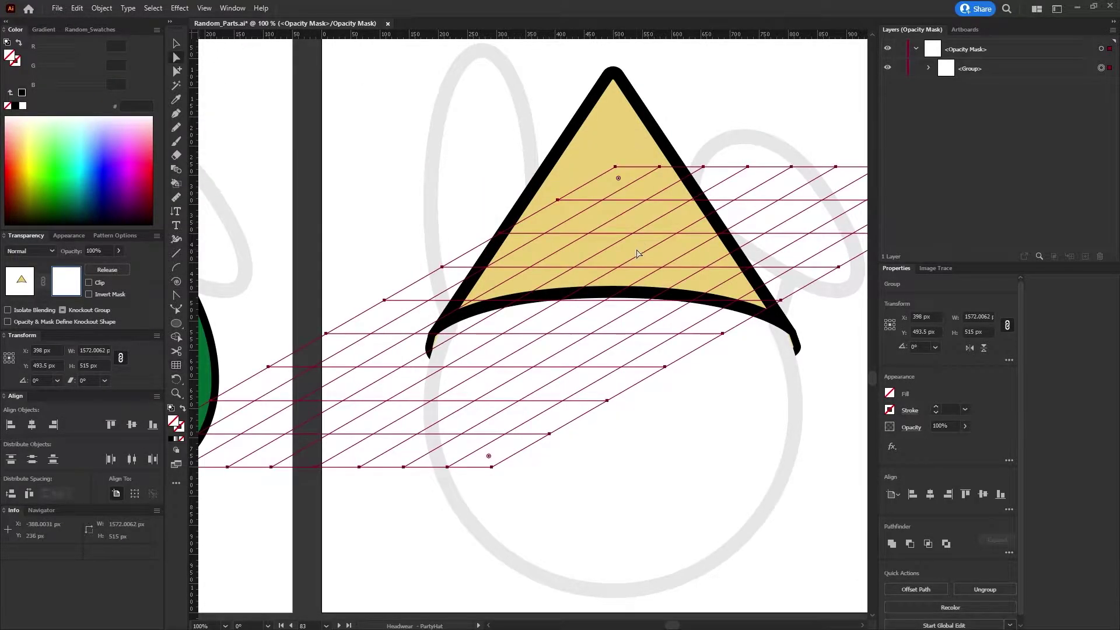
pyautogui.press('v')
pyautogui.click(1044, 68)
pyautogui.moveTo(635, 228); pyautogui.dragTo(727, 138)
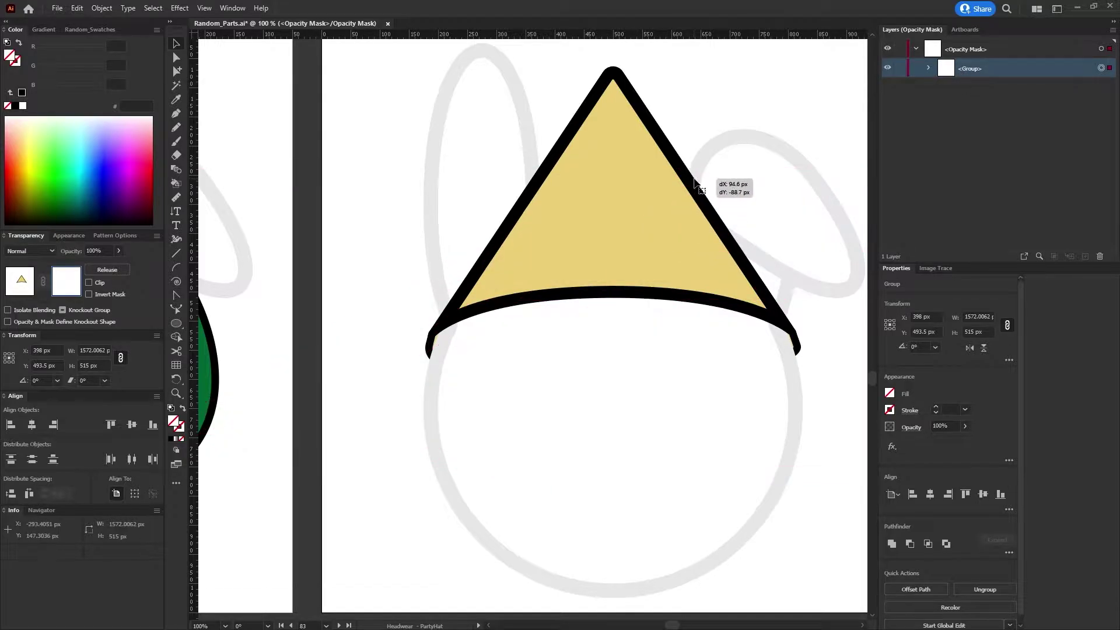
pyautogui.click(716, 164)
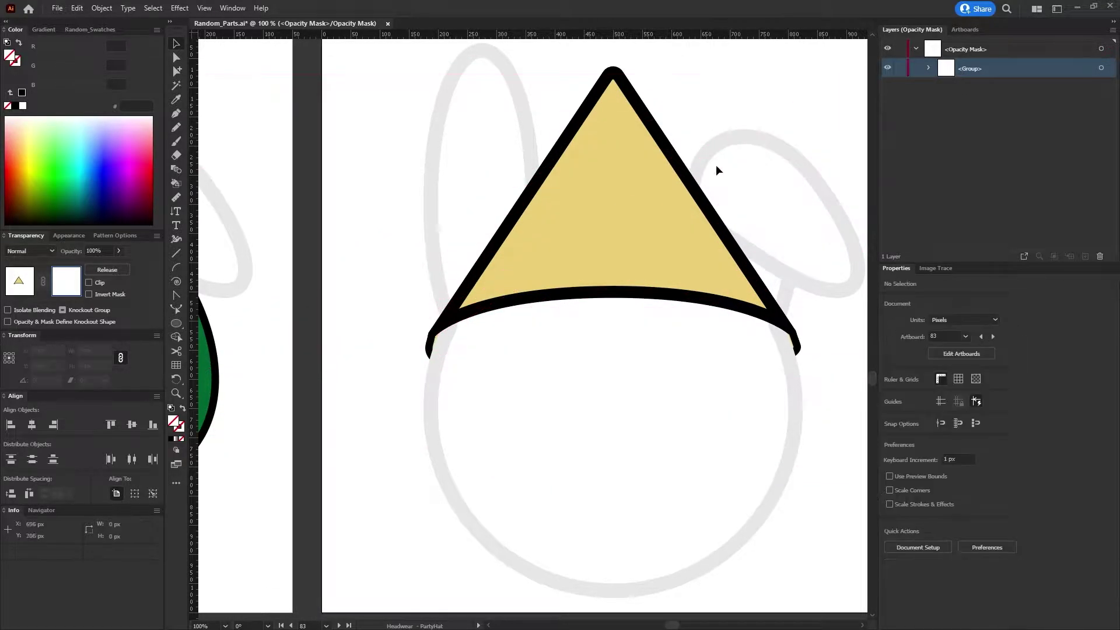
pyautogui.click(1099, 256)
# Create a 1000 × 1000 px 8-by-8 grid and shear it
pyautogui.click(176, 365)
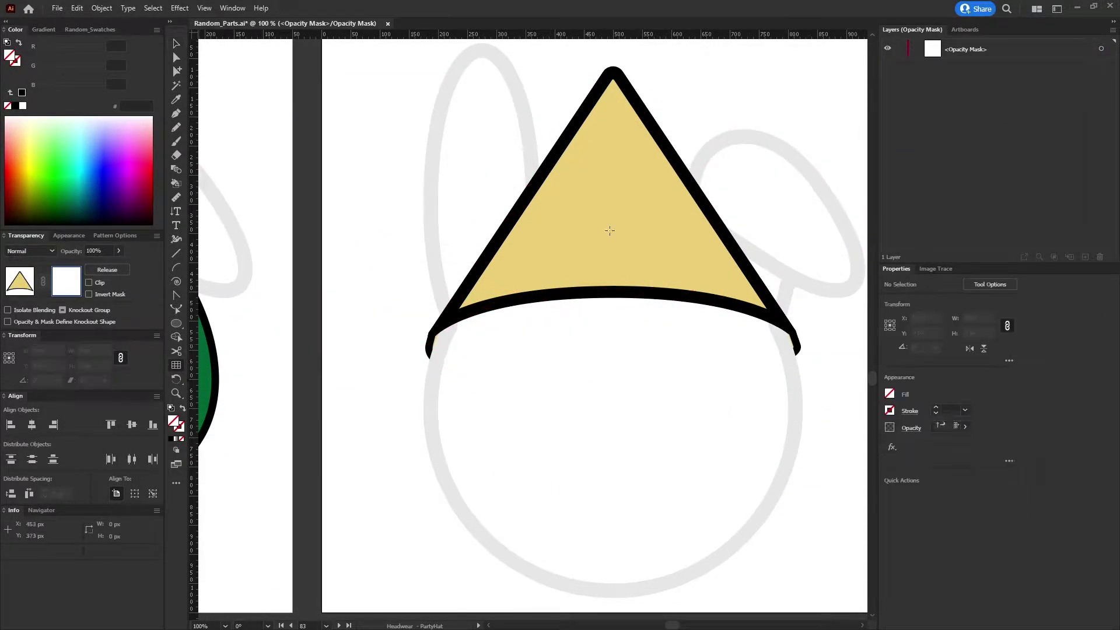
pyautogui.click(588, 230)
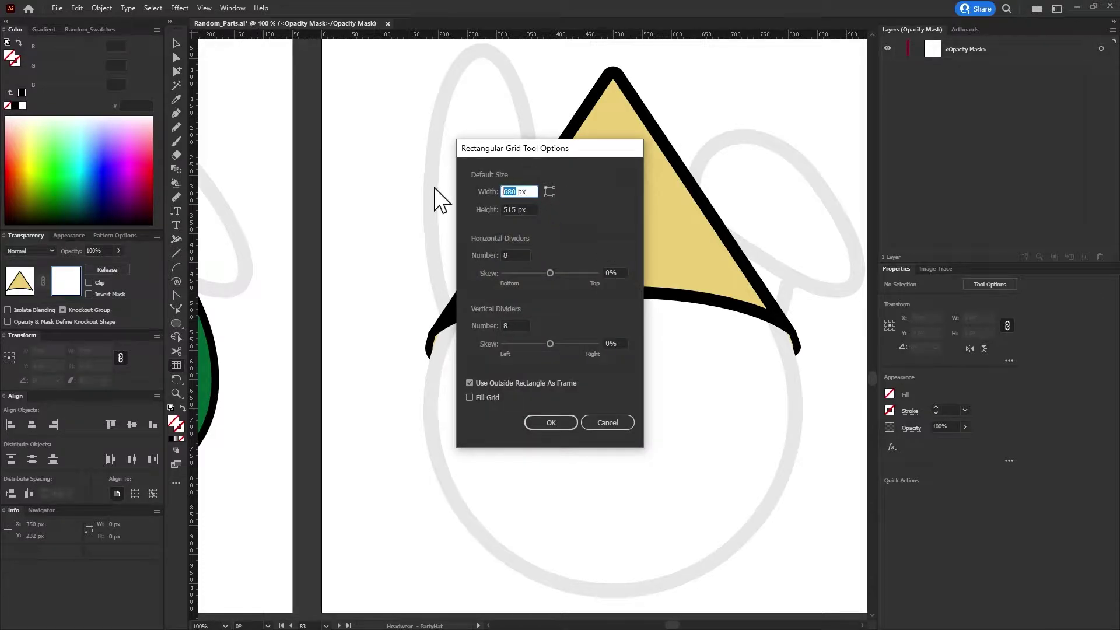
pyautogui.write('1000')
pyautogui.press('Tab')
pyautogui.write('1')
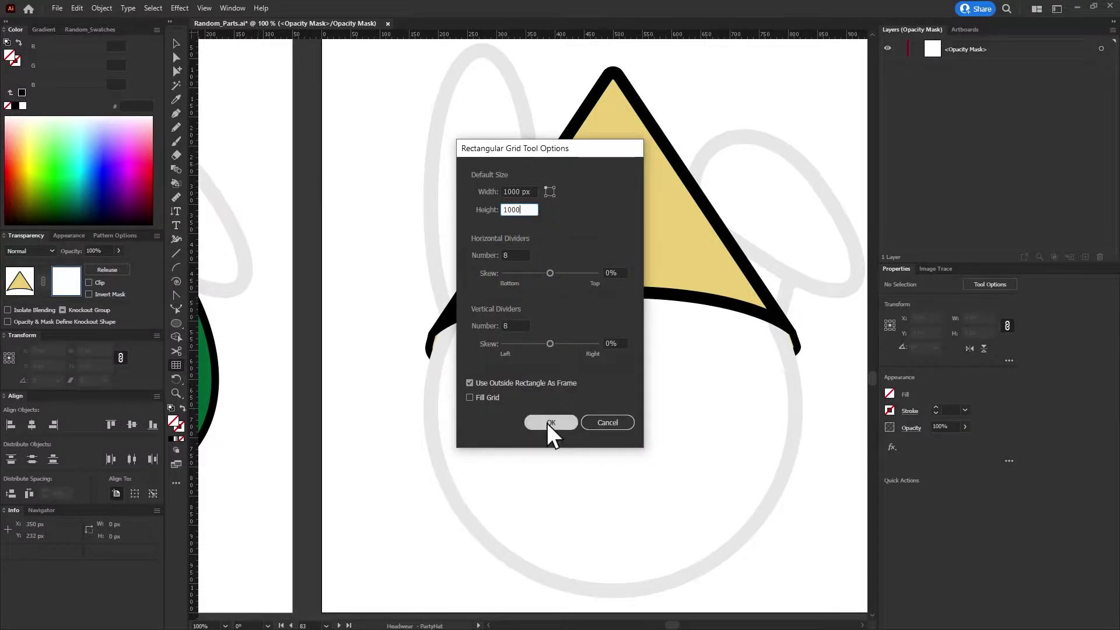
pyautogui.click(550, 422)
pyautogui.hotkey('ctrl', '-')
pyautogui.press('Return')
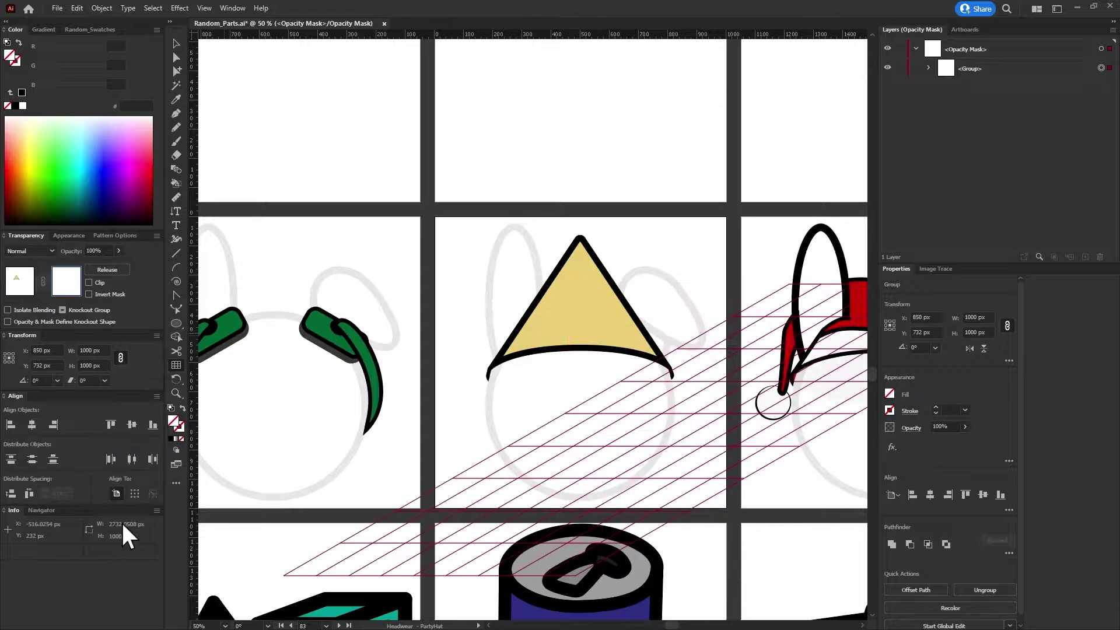
# Move the sheared grid onto the party hat's cone
pyautogui.click(178, 44)
pyautogui.moveTo(622, 378); pyautogui.dragTo(559, 249)
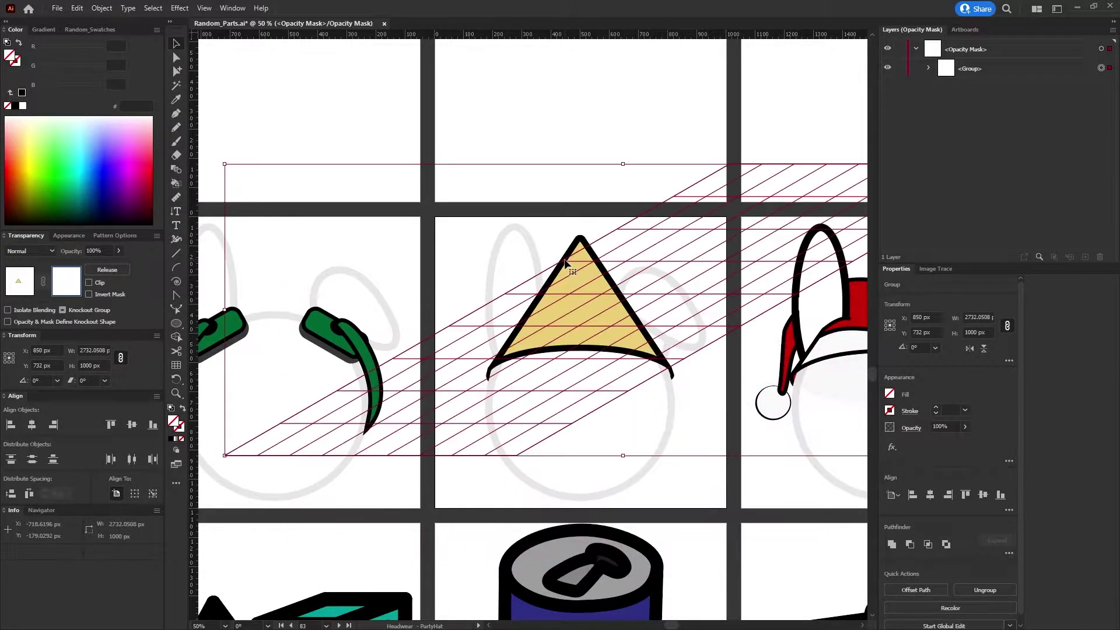
pyautogui.scroll(2, 592, 329)
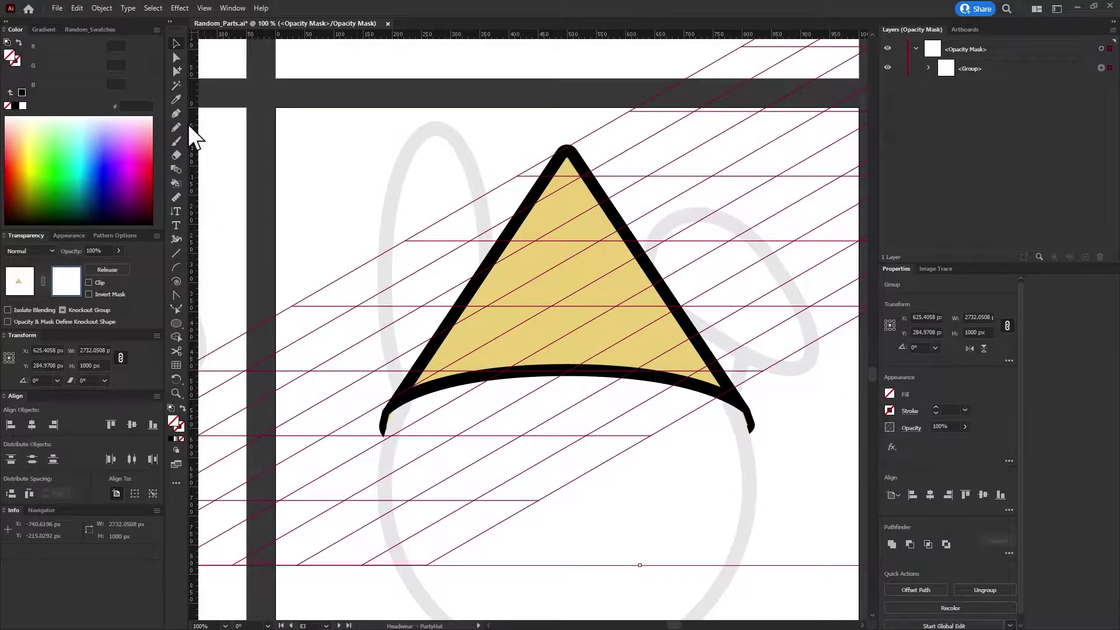
# Merge grid regions into diagonal stripes with the Shape Builder tool
pyautogui.click(176, 338)
pyautogui.scroll(-1, 557, 219)
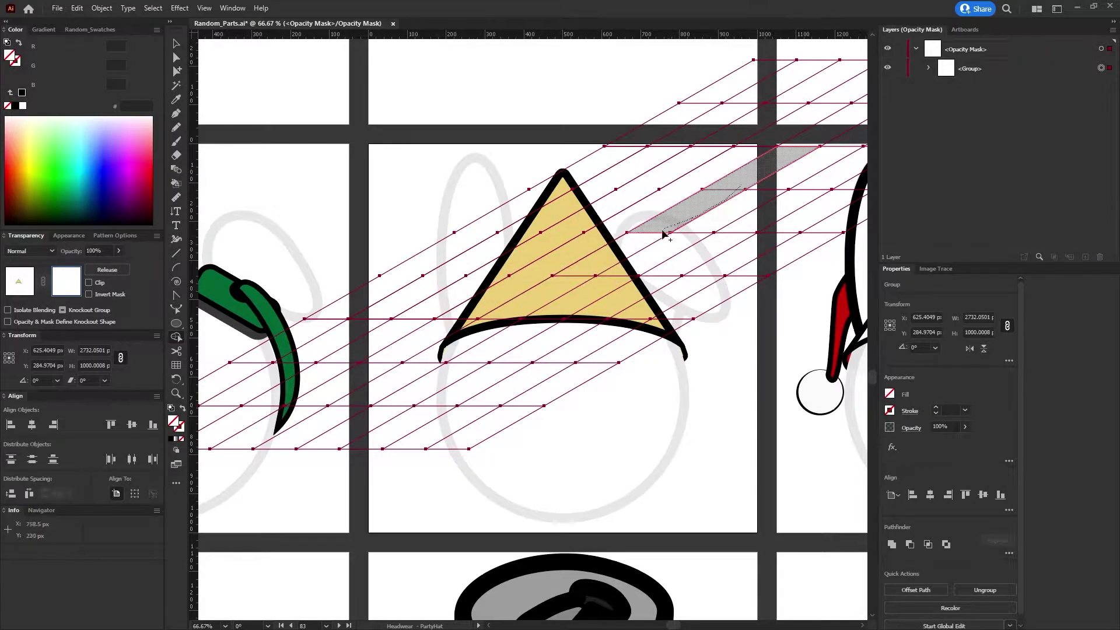
pyautogui.click(790, 195)
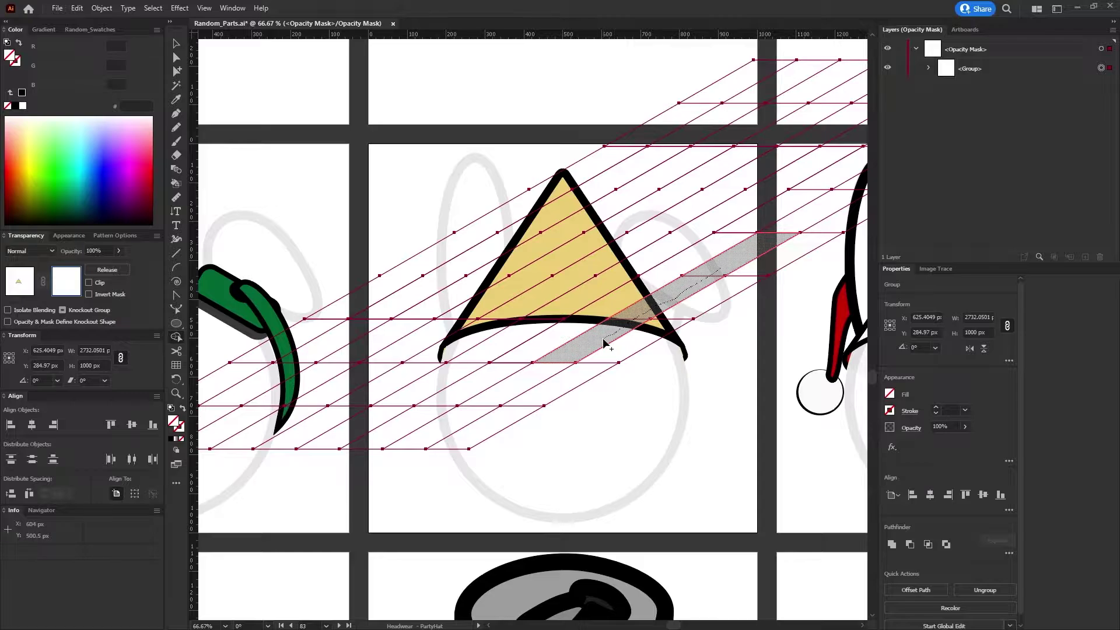
pyautogui.click(692, 317)
pyautogui.press('v')
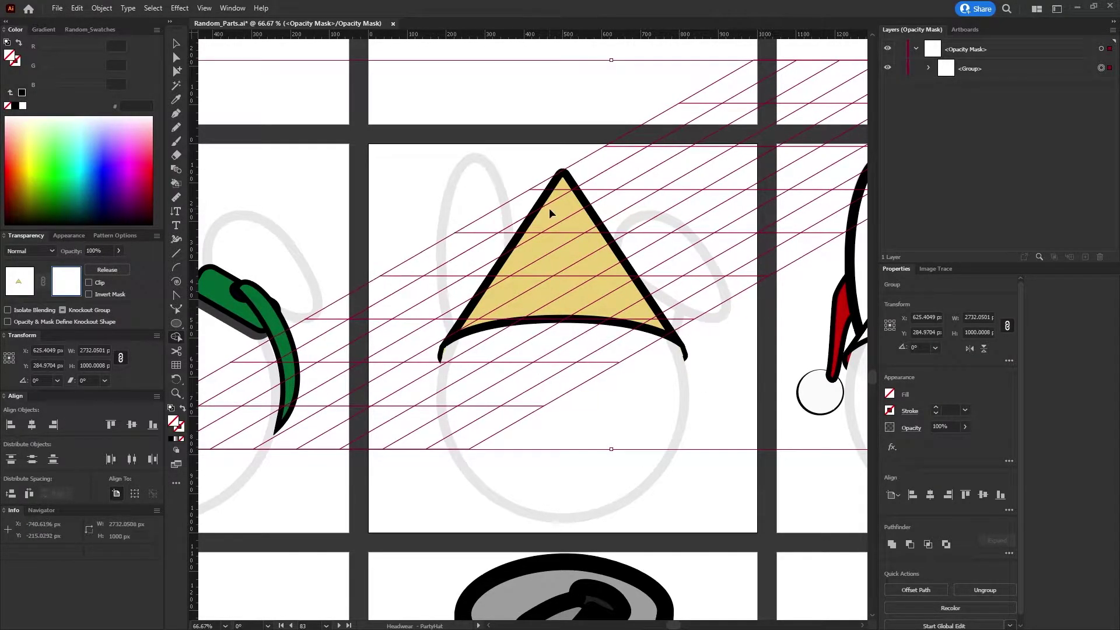
pyautogui.hotkey('shift', 'm')
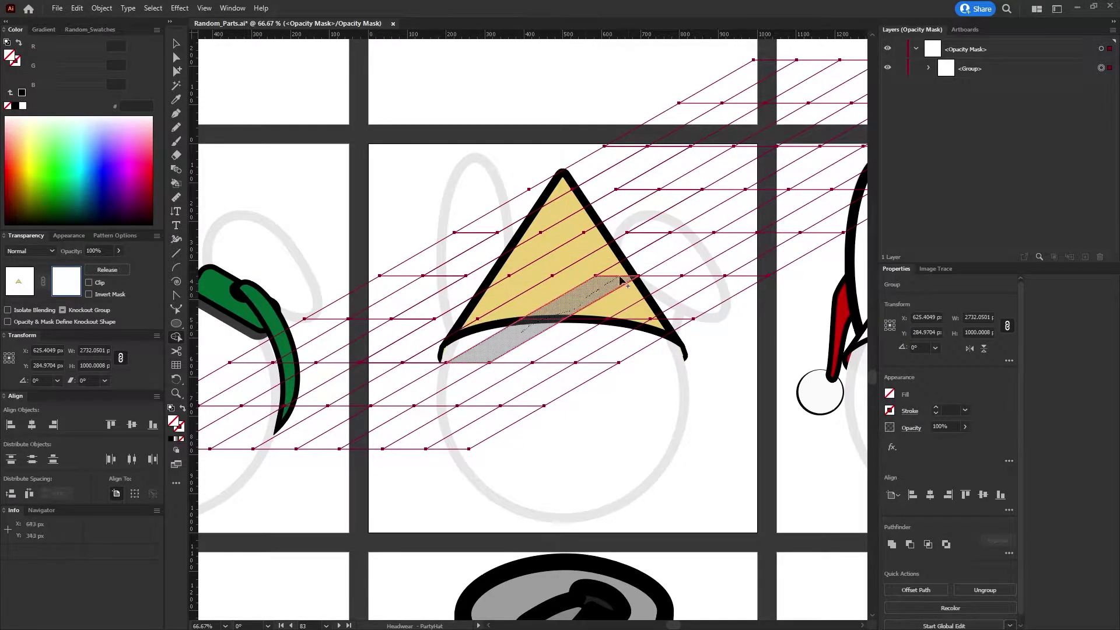
pyautogui.click(621, 281)
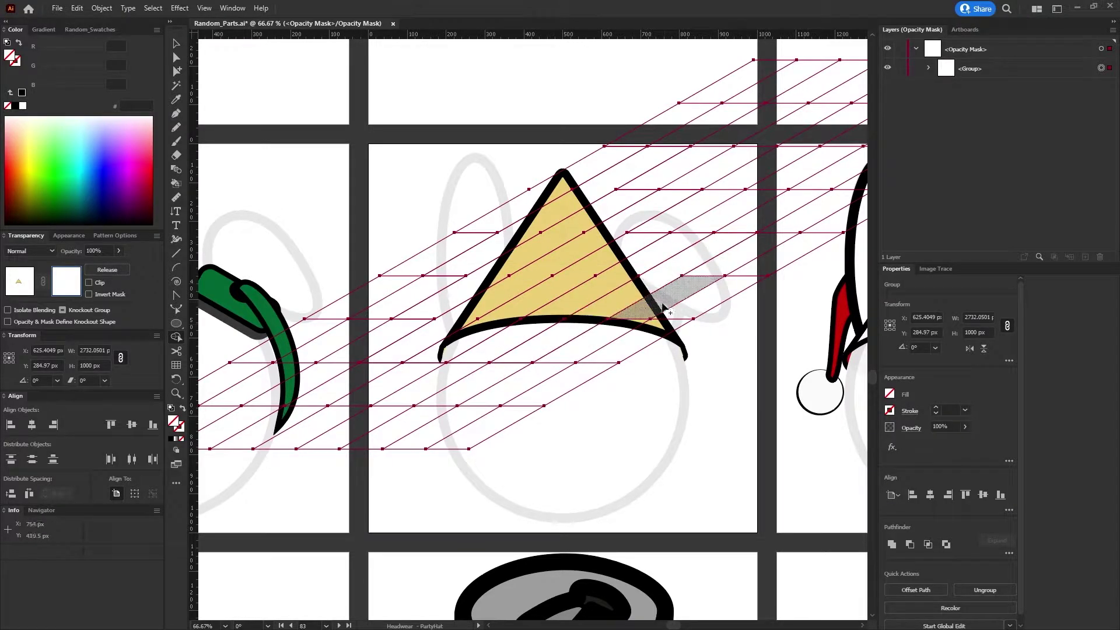
# Inspect the stripe paths inside the mask's group one by one in Layers
pyautogui.click(929, 68)
pyautogui.click(991, 87)
pyautogui.keyDown('shift'); pyautogui.click(1009, 107); pyautogui.keyUp('shift')
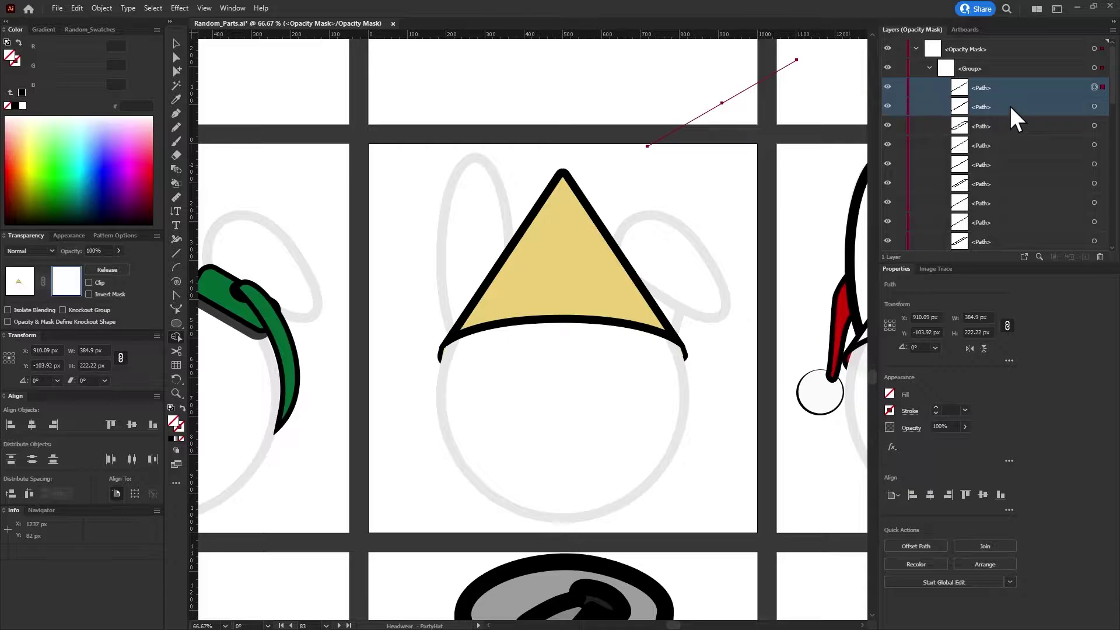
pyautogui.keyDown('shift'); pyautogui.click(1092, 107); pyautogui.keyUp('shift')
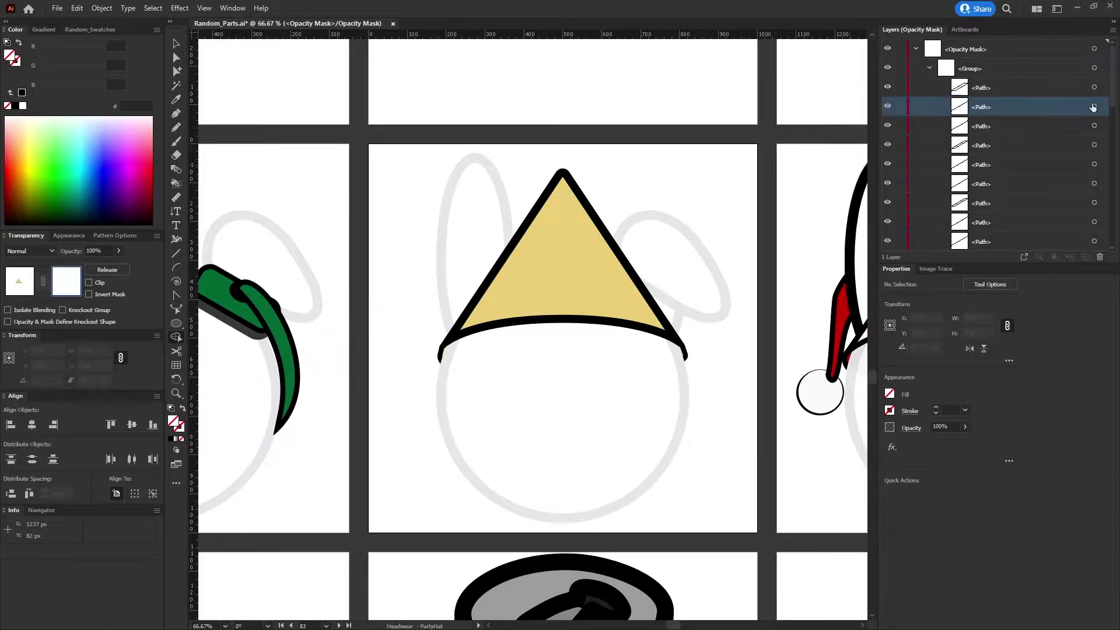
pyautogui.click(1081, 107)
pyautogui.keyDown('shift'); pyautogui.click(1093, 125); pyautogui.keyUp('shift')
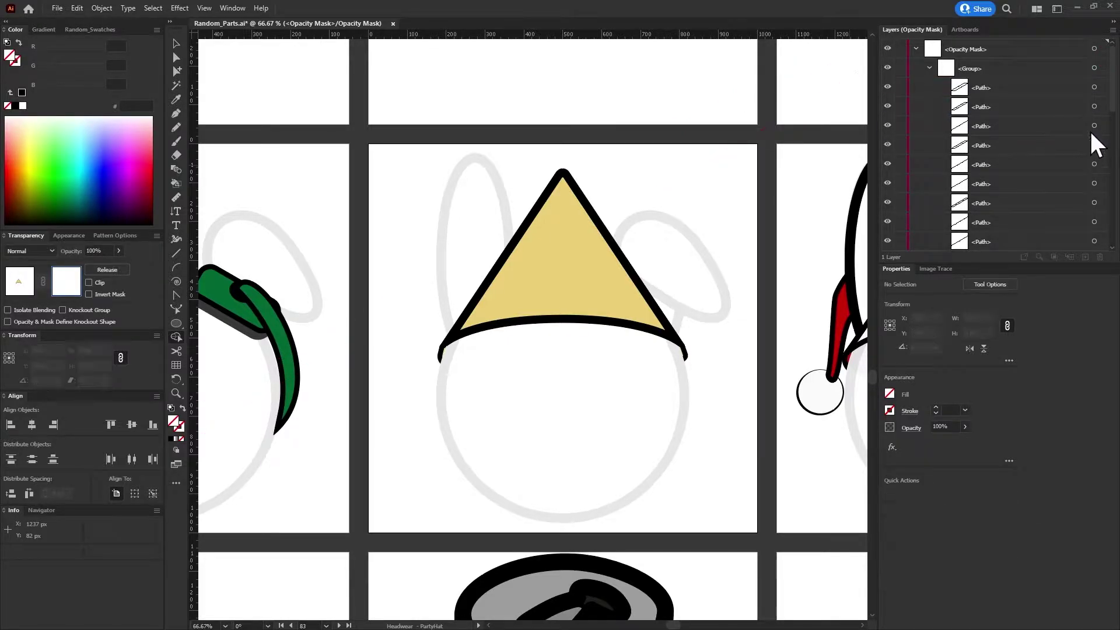
pyautogui.click(1077, 145)
pyautogui.keyDown('shift'); pyautogui.click(1085, 149); pyautogui.keyUp('shift')
pyautogui.keyDown('shift'); pyautogui.click(1073, 164); pyautogui.keyUp('shift')
pyautogui.keyDown('shift'); pyautogui.click(1081, 162); pyautogui.keyUp('shift')
pyautogui.click(1080, 184)
pyautogui.click(1091, 203)
pyautogui.keyDown('shift'); pyautogui.click(1096, 205); pyautogui.keyUp('shift')
# Check the lower stripe paths, then ungroup the whole stripe group with Shift+Ctrl+G
pyautogui.scroll(-2, 1075, 198)
pyautogui.click(1089, 164)
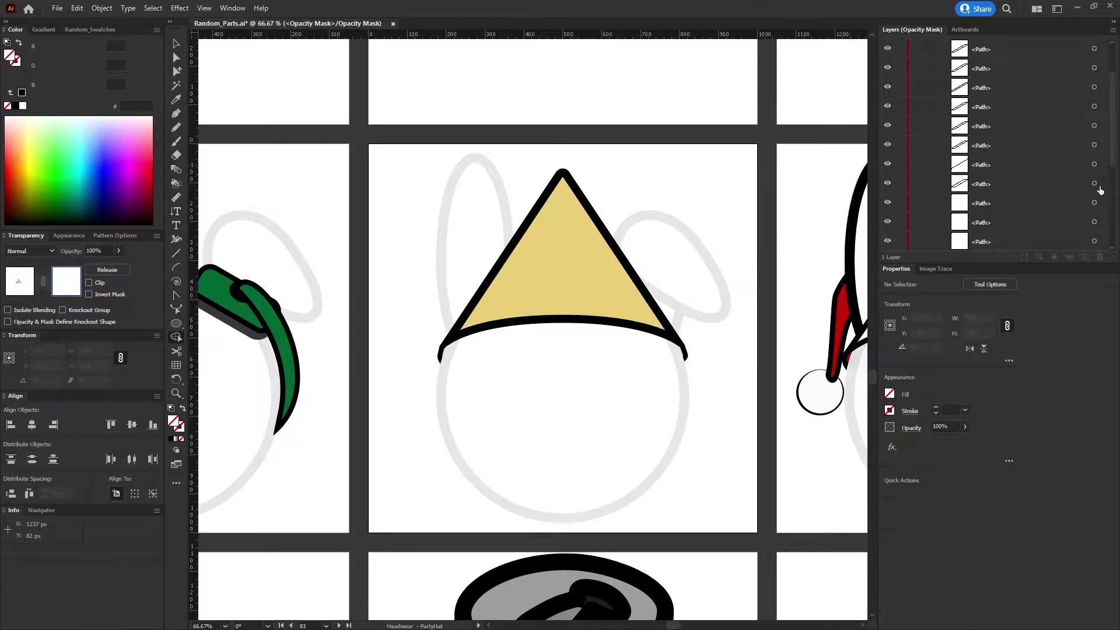
pyautogui.click(1085, 165)
pyautogui.click(1073, 184)
pyautogui.scroll(-5, 1026, 204)
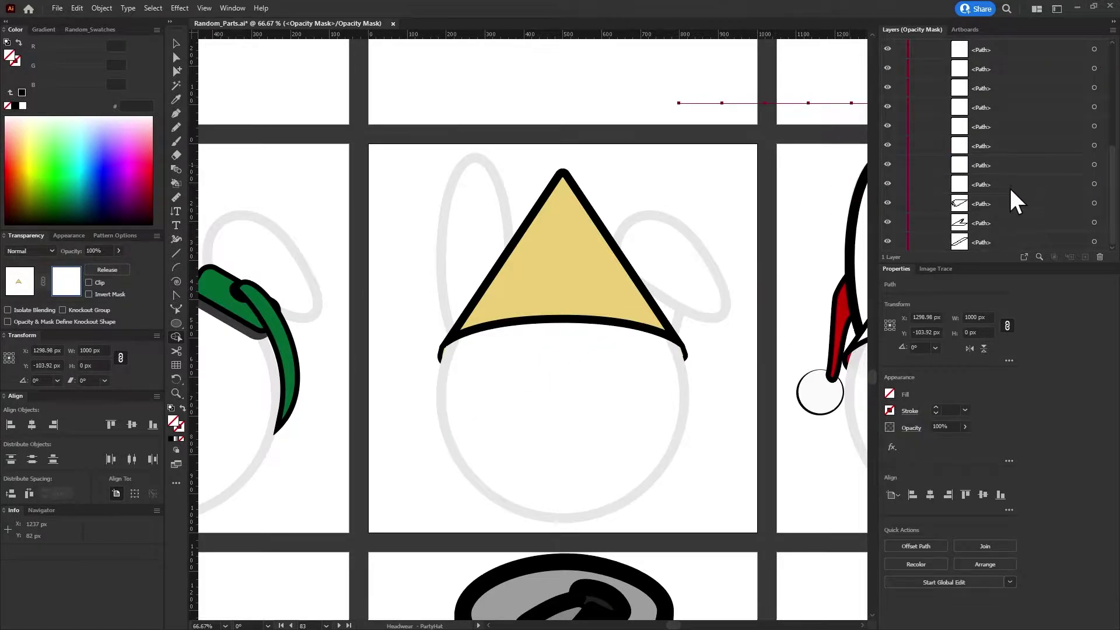
pyautogui.keyDown('shift'); pyautogui.click(1080, 186); pyautogui.keyUp('shift')
pyautogui.click(1058, 201)
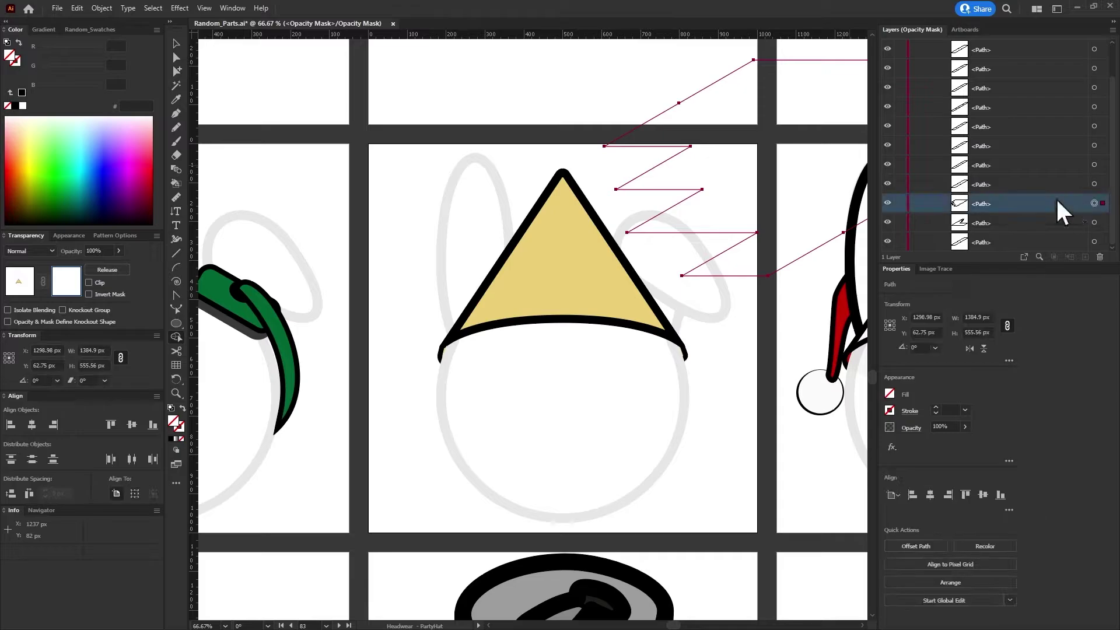
pyautogui.keyDown('shift'); pyautogui.click(1086, 232); pyautogui.keyUp('shift')
pyautogui.click(1072, 205)
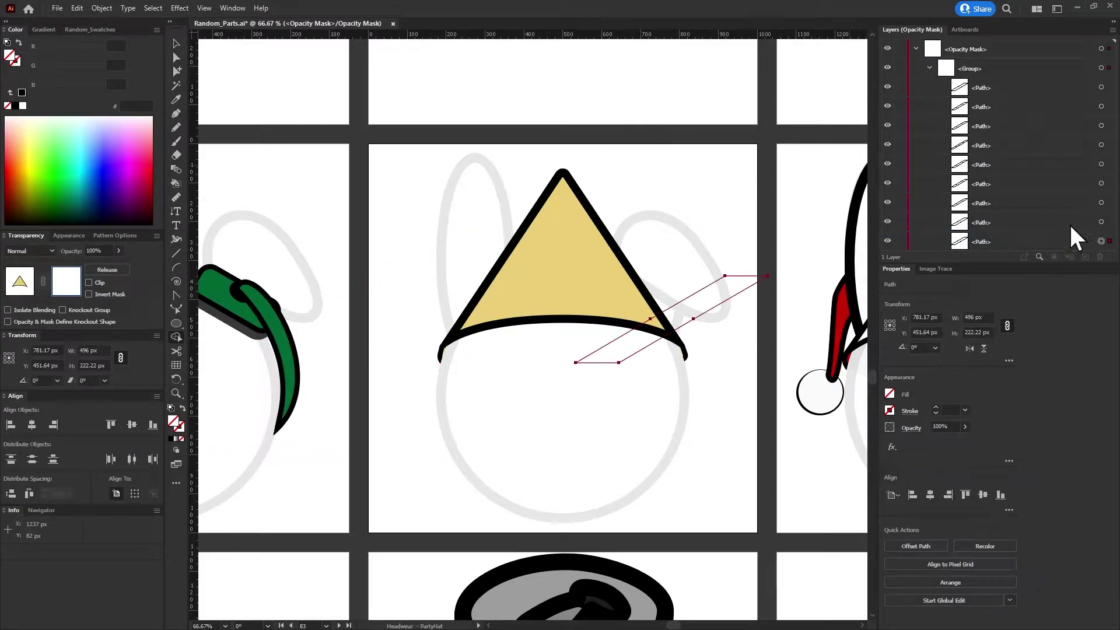
pyautogui.click(976, 67)
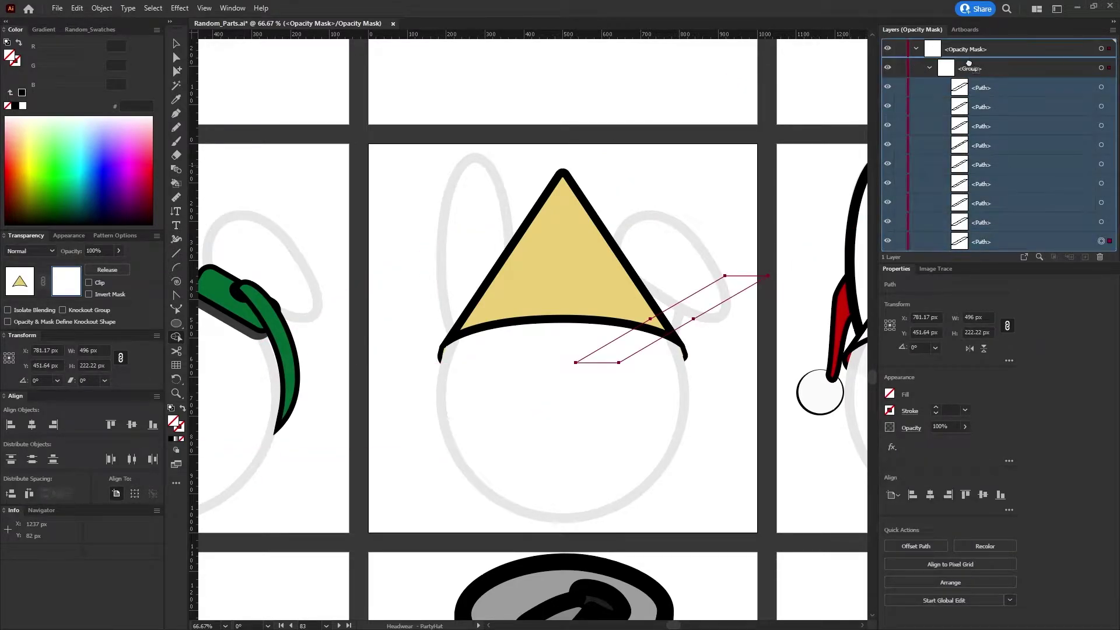
pyautogui.hotkey('ctrl', 'shift', 'g')
# Give the top stripe path a black fill and reduce its opacity to 83%
pyautogui.click(978, 69)
pyautogui.click(1100, 67)
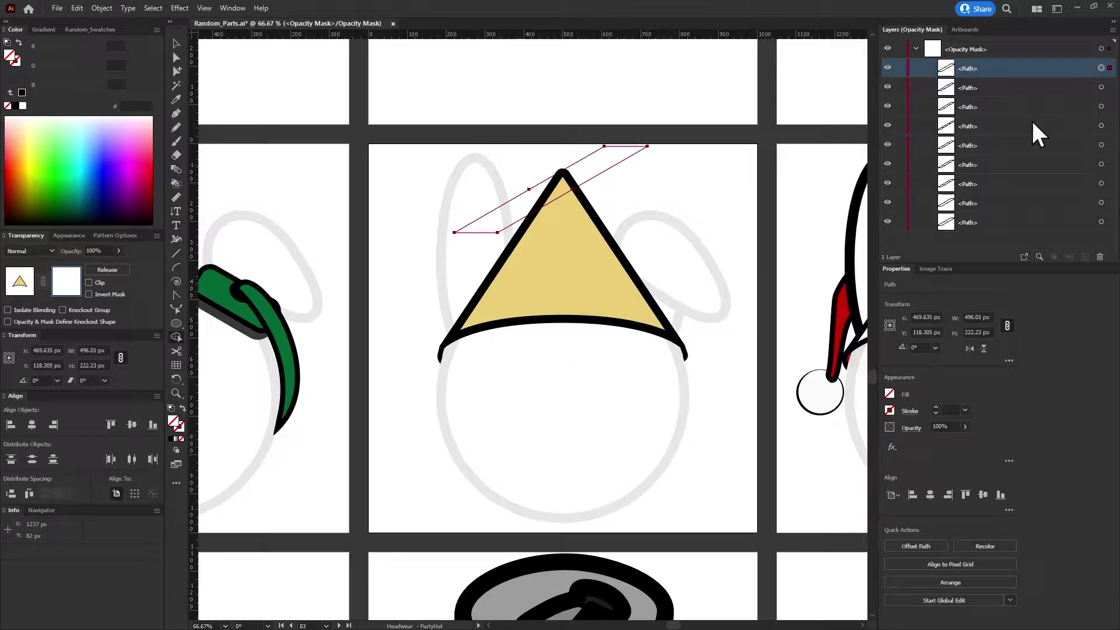
pyautogui.click(914, 410)
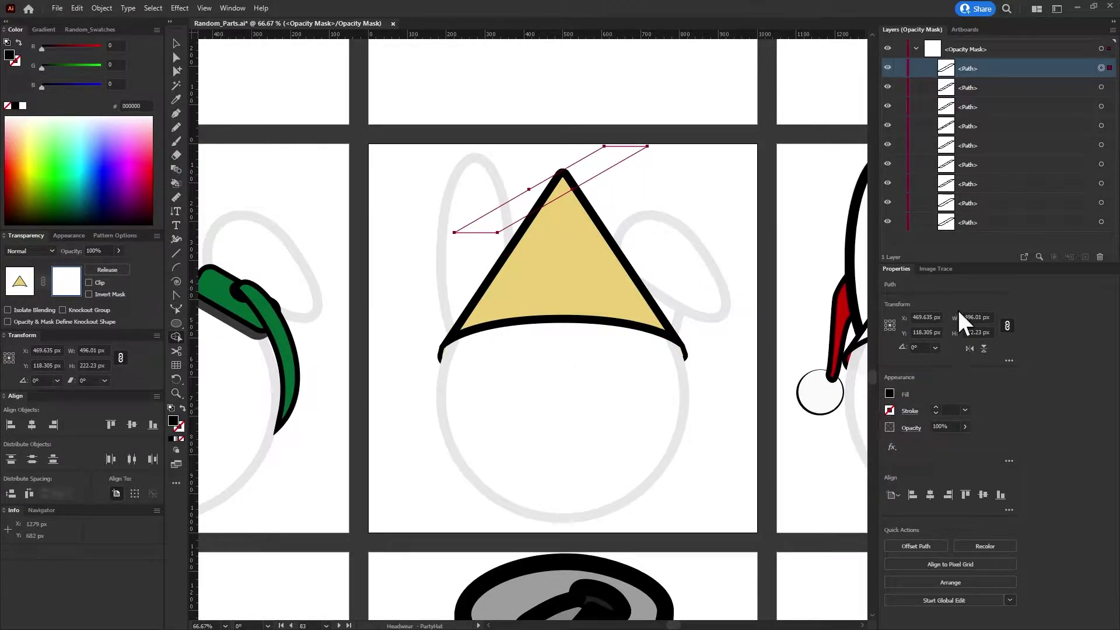
pyautogui.click(889, 411)
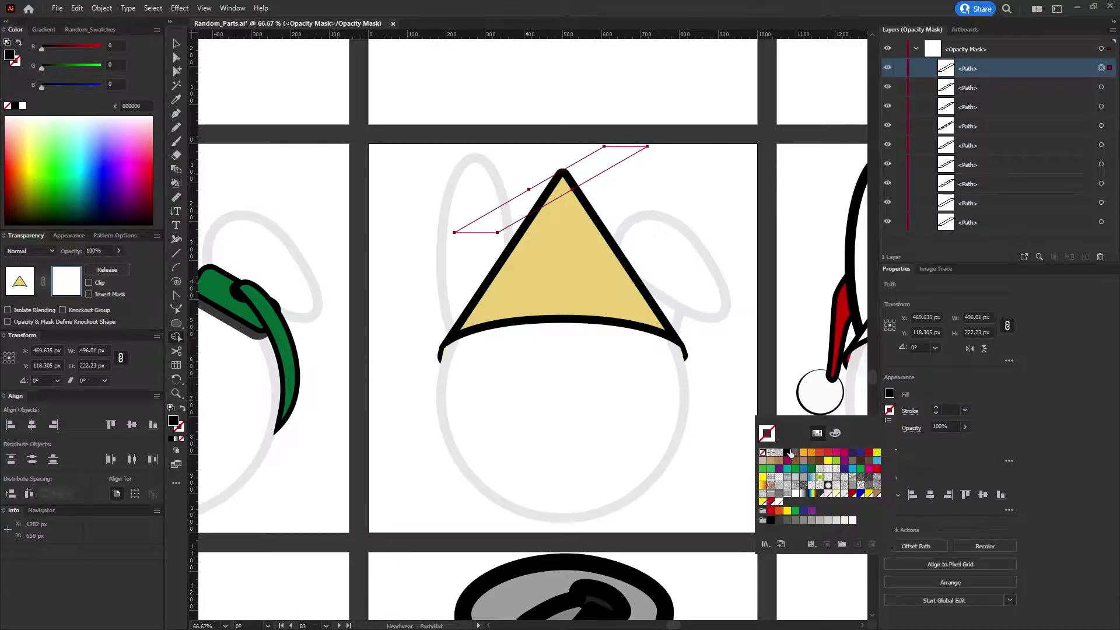
pyautogui.click(965, 426)
pyautogui.moveTo(971, 442); pyautogui.dragTo(960, 442)
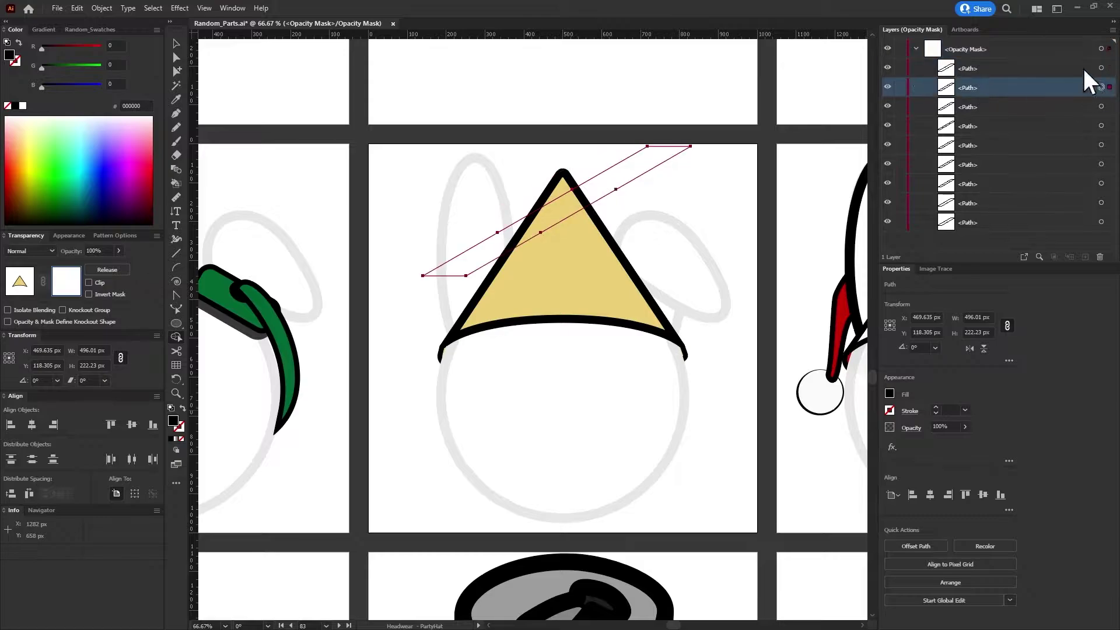
pyautogui.click(570, 210)
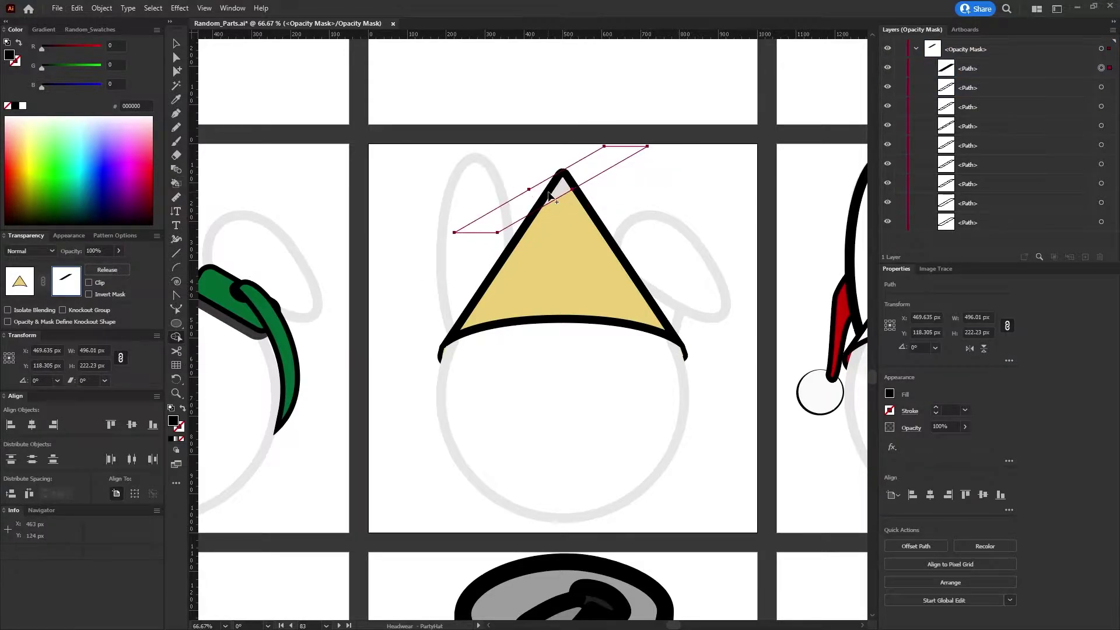
# Select the third, fifth, seventh and ninth stripe paths and clear the ninth stripe's fill
pyautogui.click(1101, 87)
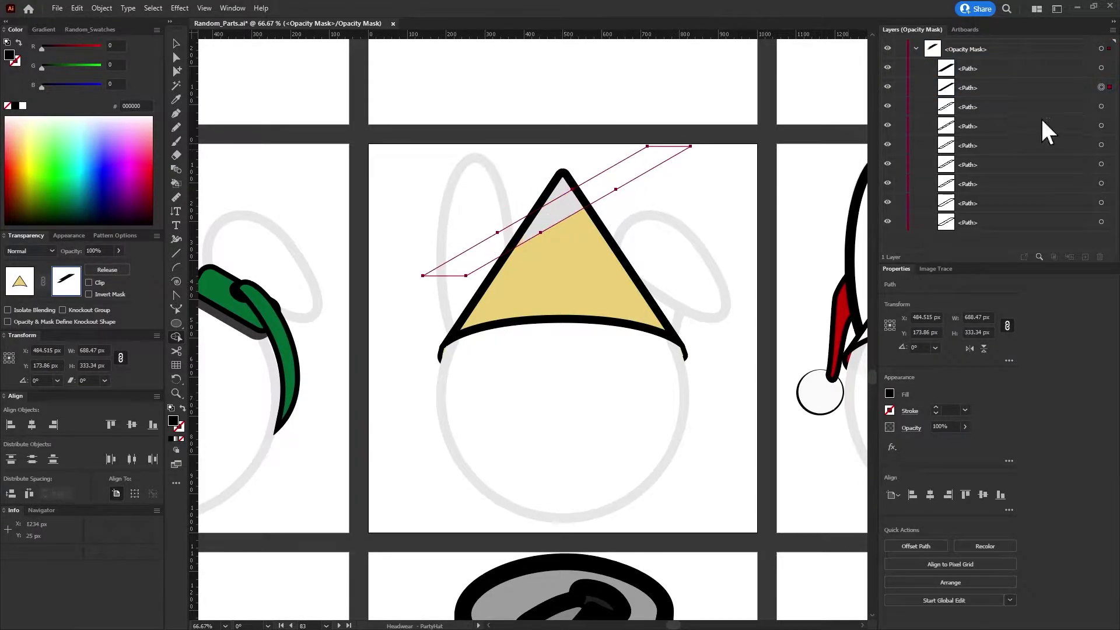
pyautogui.click(1067, 107)
pyautogui.click(1100, 126)
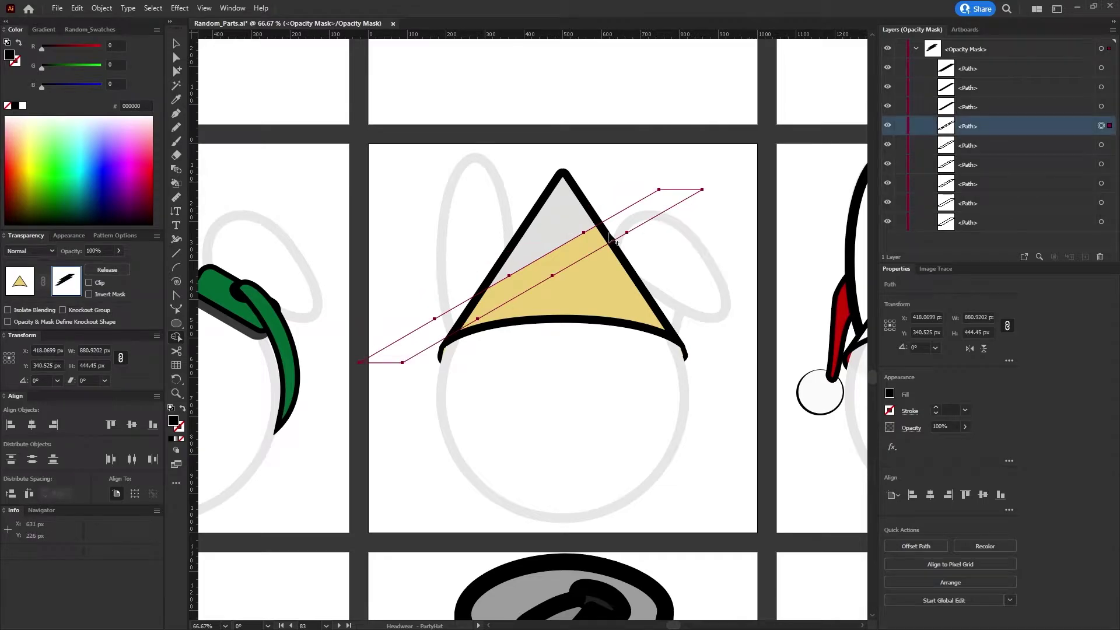
pyautogui.click(1101, 146)
pyautogui.click(1101, 164)
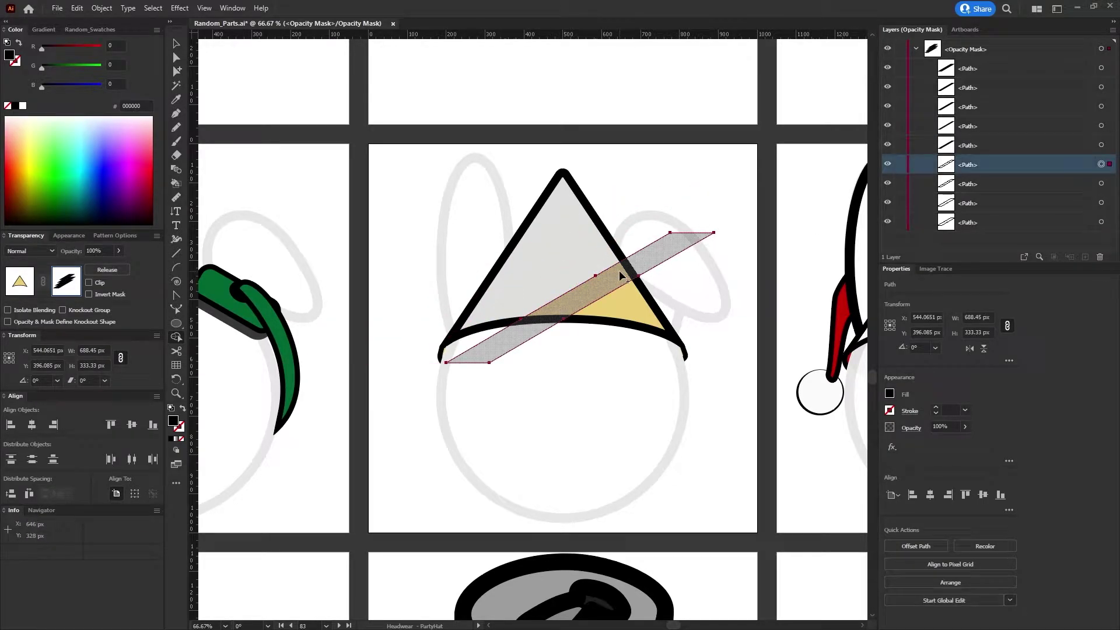
pyautogui.click(1101, 184)
pyautogui.click(1100, 203)
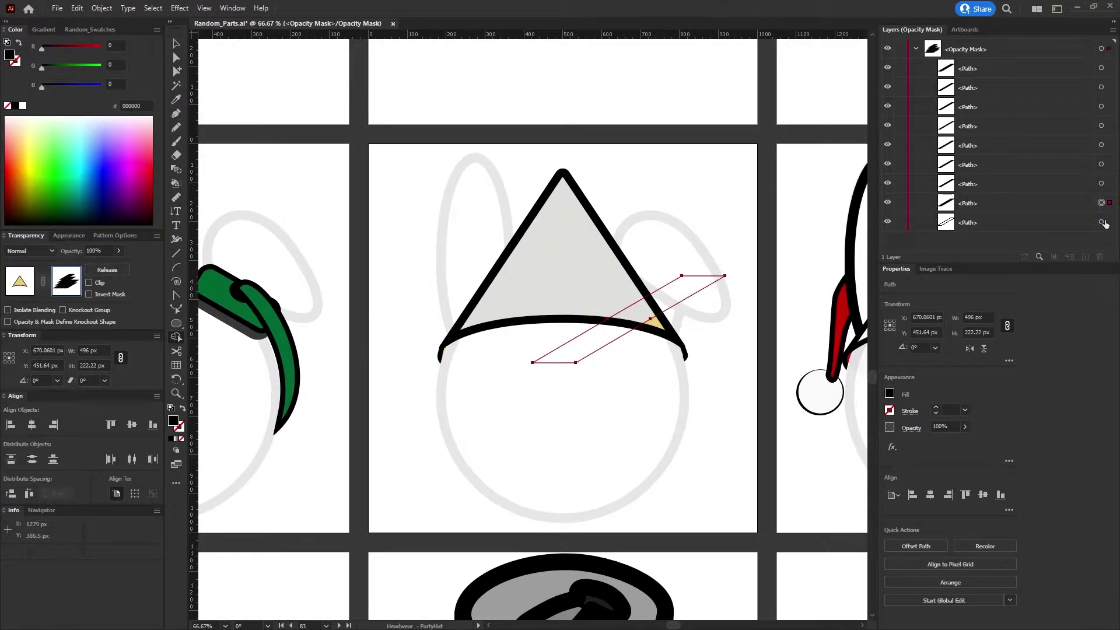
pyautogui.click(1100, 223)
pyautogui.click(889, 393)
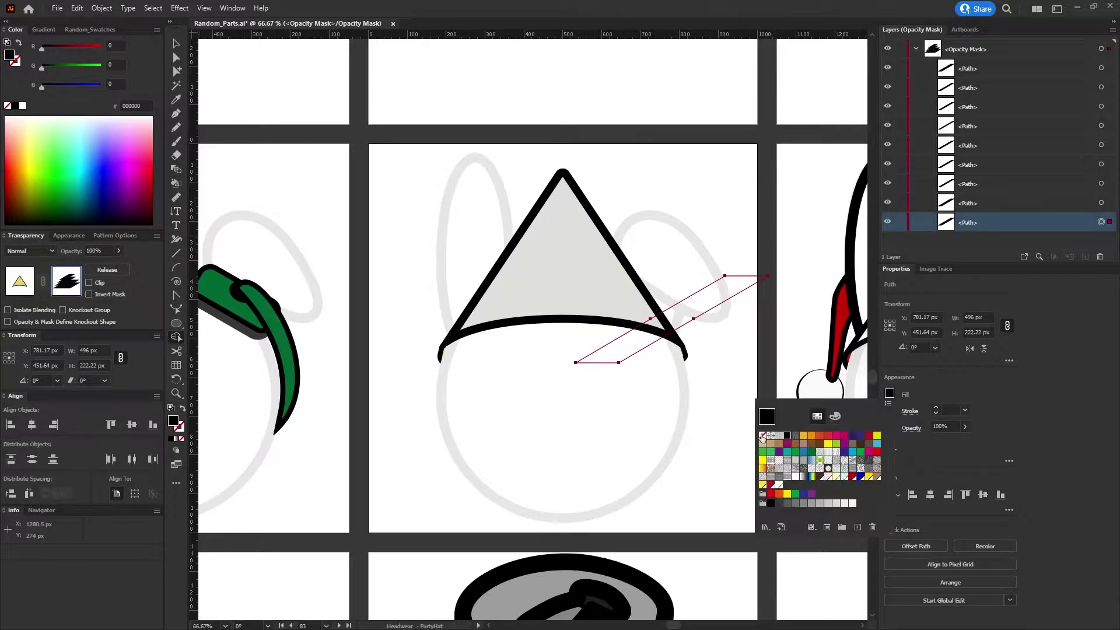
pyautogui.click(764, 416)
# Toggle stripe visibility and refill the ninth stripe path with black
pyautogui.click(887, 222)
pyautogui.click(887, 184)
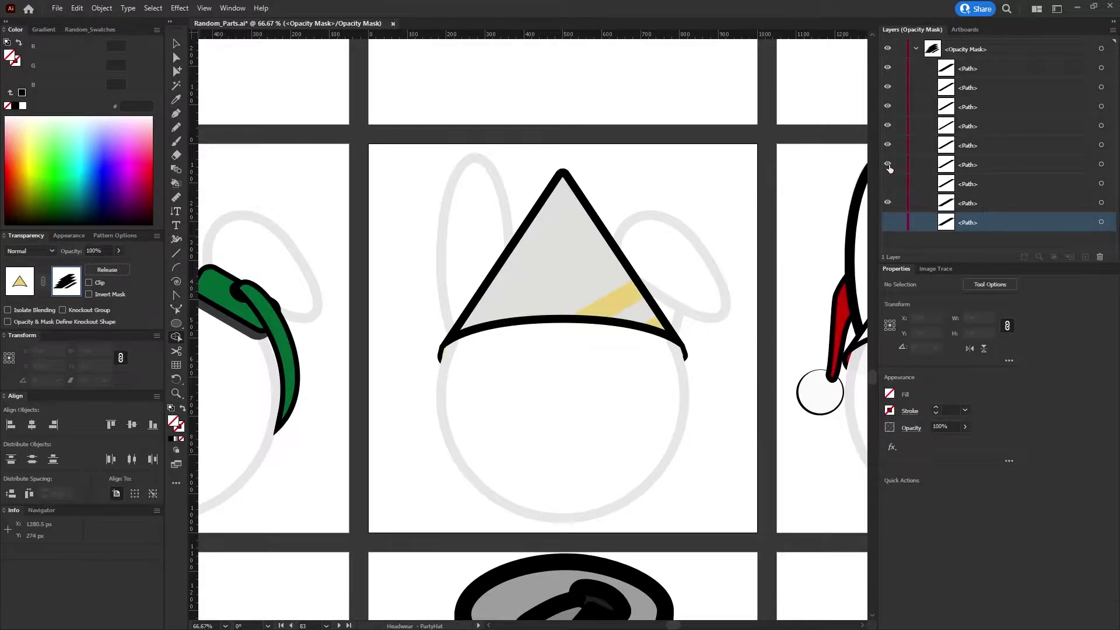
pyautogui.click(887, 223)
pyautogui.click(1100, 222)
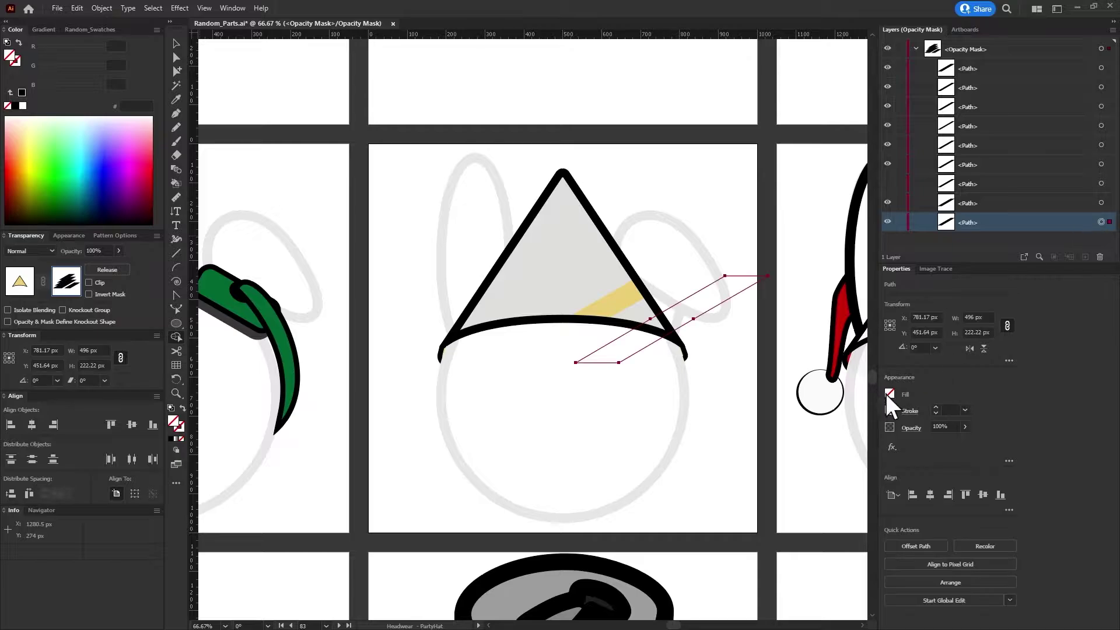
pyautogui.click(890, 394)
pyautogui.click(794, 417)
# Hide the alternate stripe paths to reveal yellow stripes, then exit the opacity mask
pyautogui.click(887, 222)
pyautogui.click(887, 144)
pyautogui.click(887, 106)
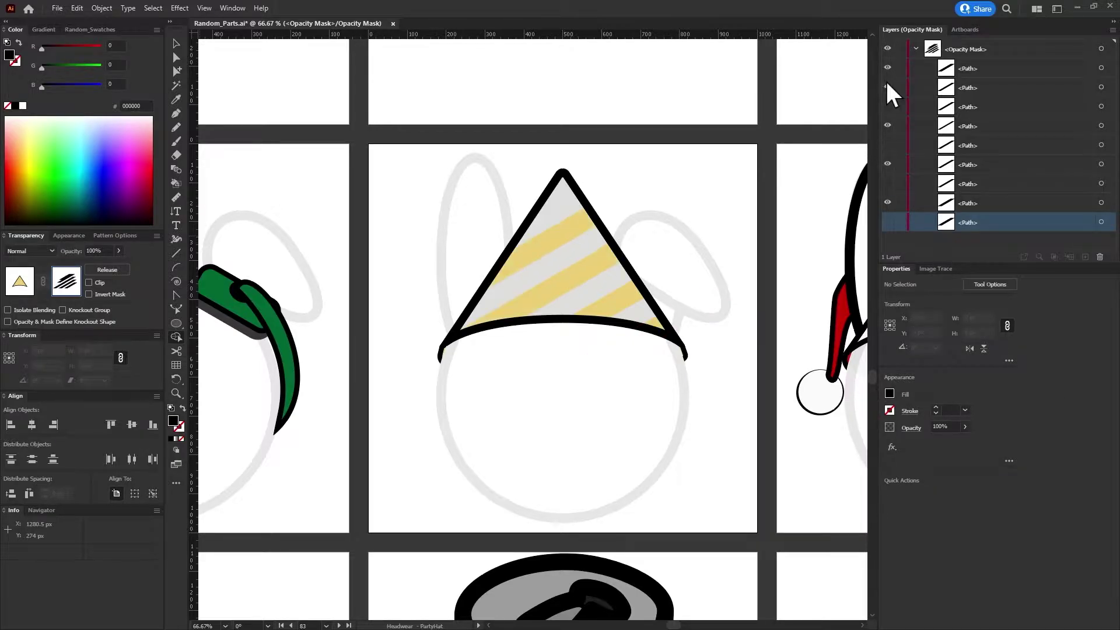
pyautogui.click(887, 68)
pyautogui.click(916, 49)
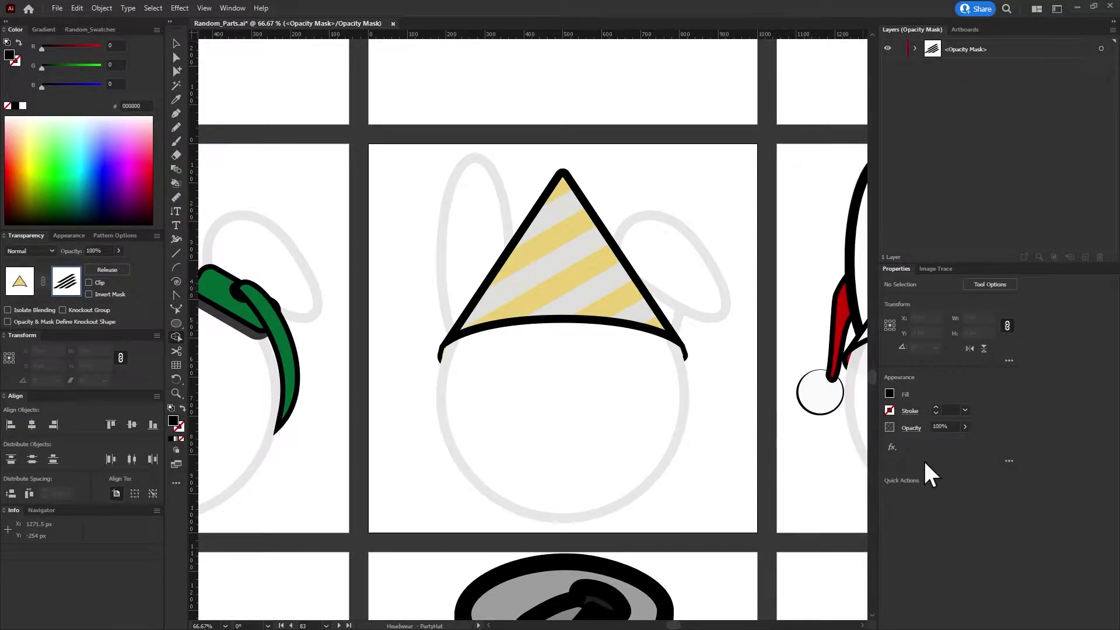
pyautogui.click(176, 57)
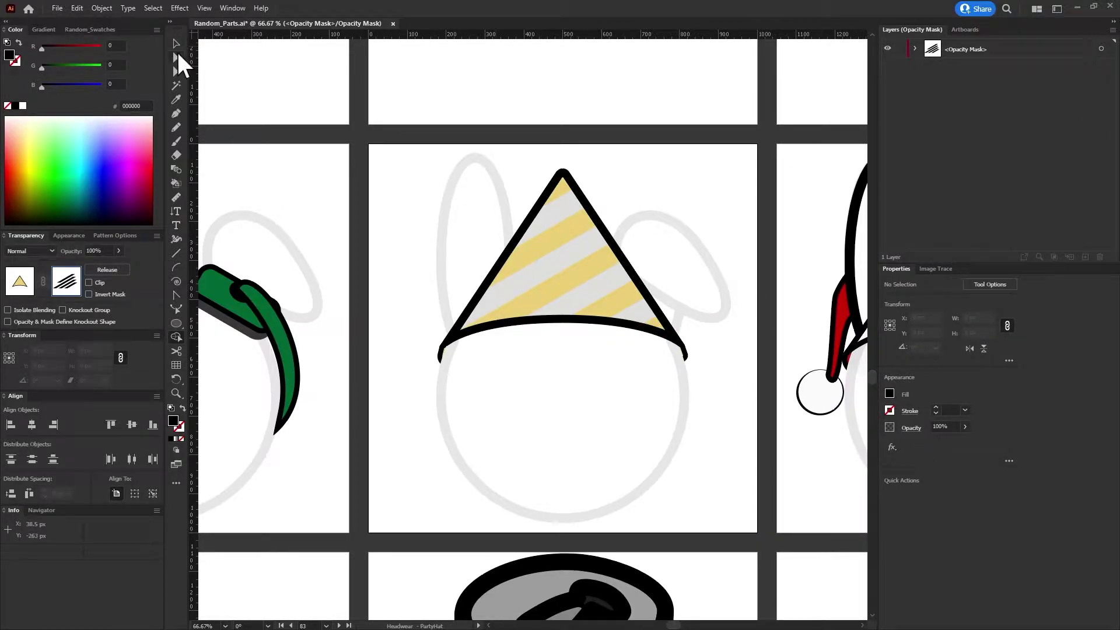
pyautogui.click(19, 281)
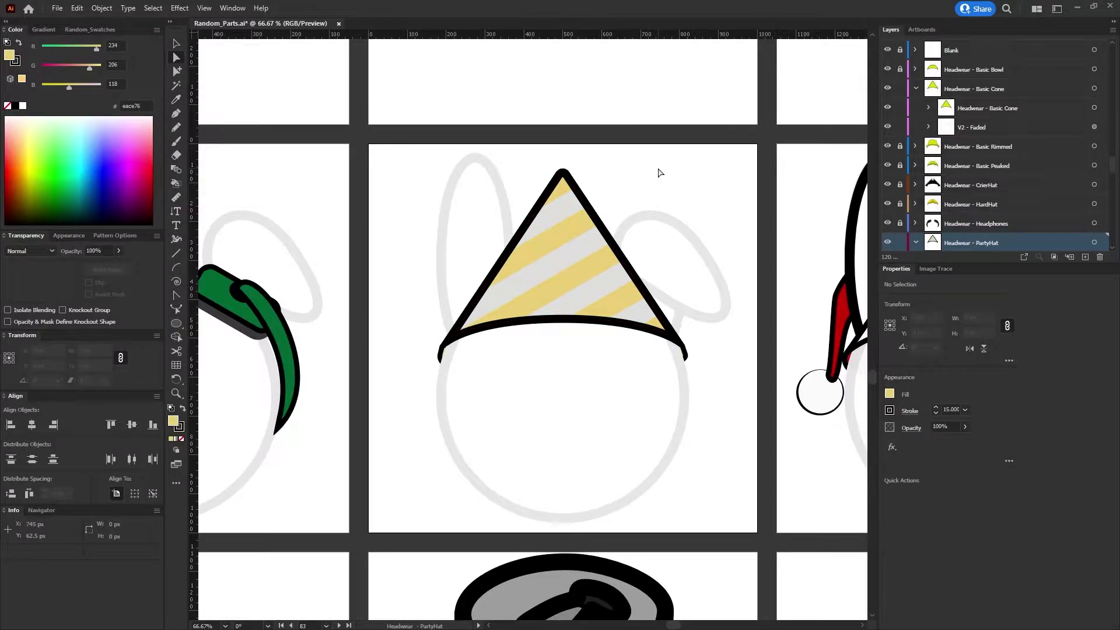
# Make the empty top artboard active and centre the party-hat artboard in view
pyautogui.keyDown('alt'); pyautogui.scroll(-3, 660, 173); pyautogui.keyUp('alt')
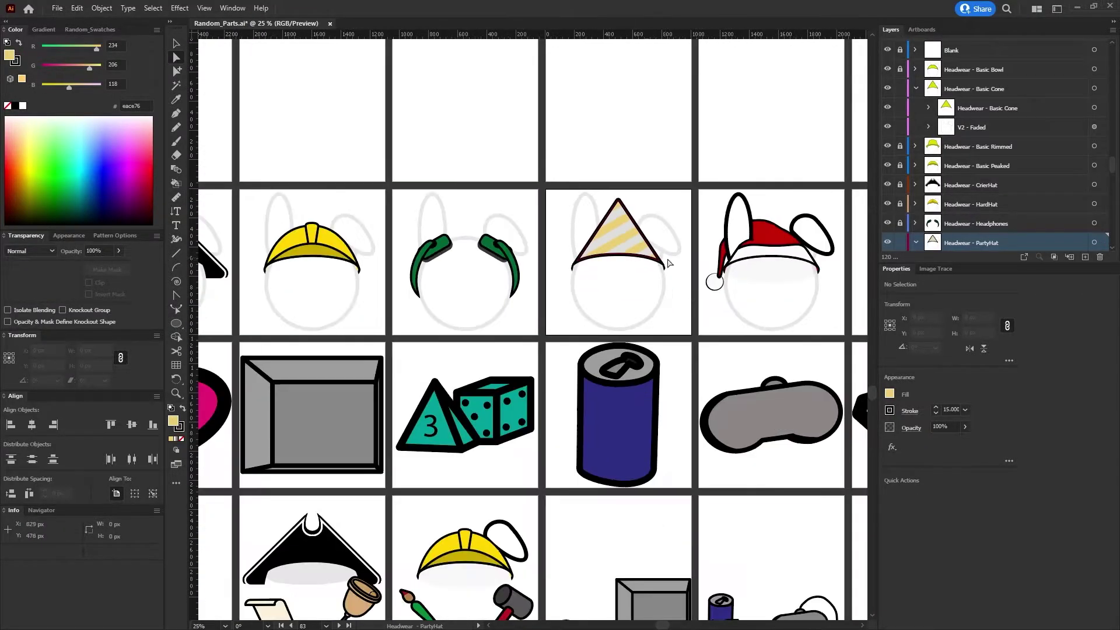
pyautogui.click(680, 149)
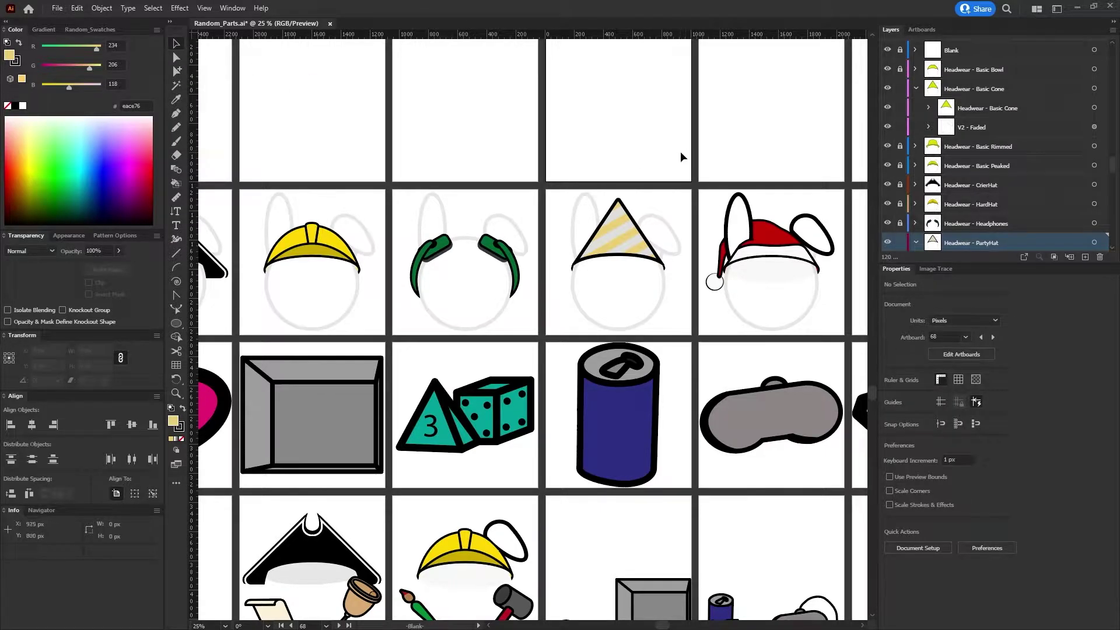
pyautogui.keyDown('alt'); pyautogui.scroll(-1, 680, 153); pyautogui.keyUp('alt')
pyautogui.keyDown('alt'); pyautogui.scroll(-1, 680, 152); pyautogui.keyUp('alt')
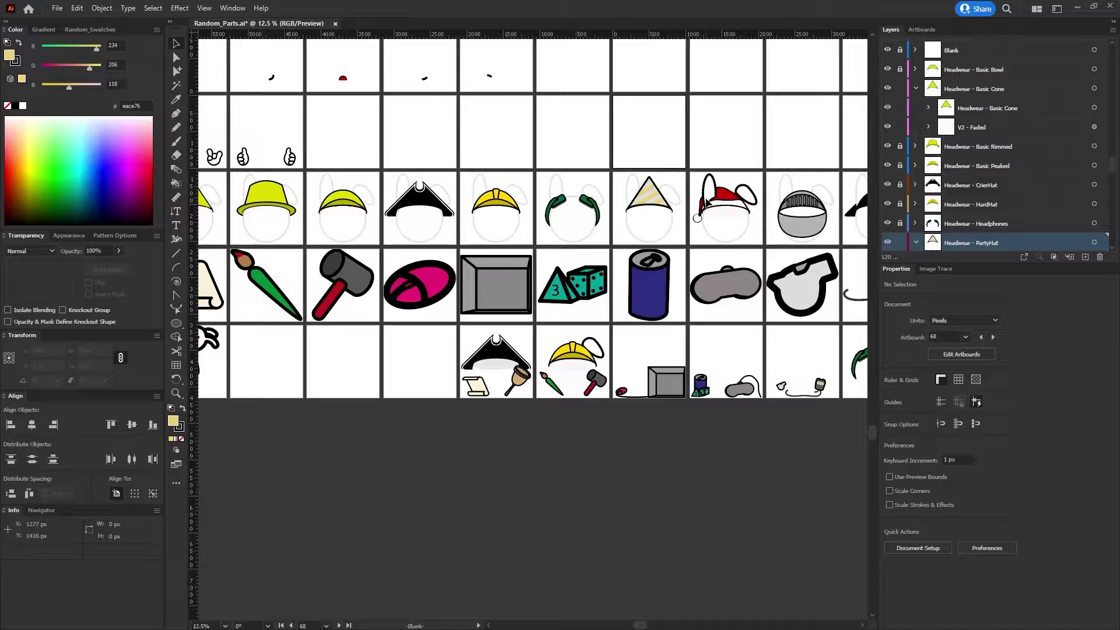
pyautogui.keyDown('alt'); pyautogui.scroll(3, 642, 220); pyautogui.keyUp('alt')
pyautogui.keyDown('alt'); pyautogui.scroll(1, 670, 212); pyautogui.keyUp('alt')
pyautogui.keyDown('alt'); pyautogui.scroll(2, 670, 213); pyautogui.keyUp('alt')
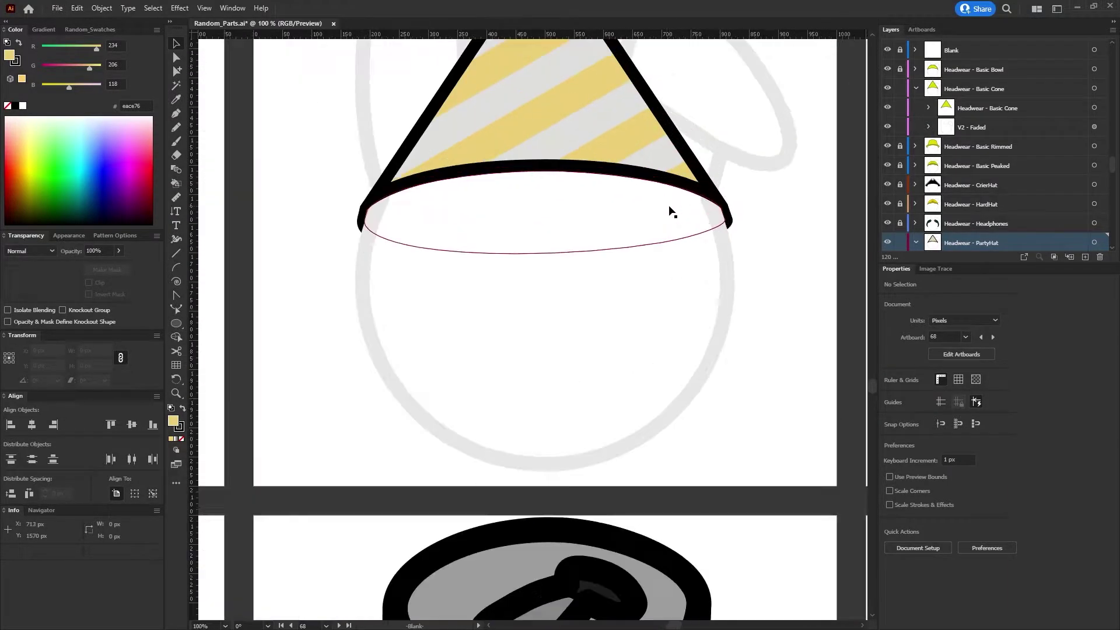
pyautogui.keyDown('alt'); pyautogui.scroll(1, 671, 212); pyautogui.keyUp('alt')
pyautogui.keyDown('alt'); pyautogui.scroll(4, 800, 224); pyautogui.keyUp('alt')
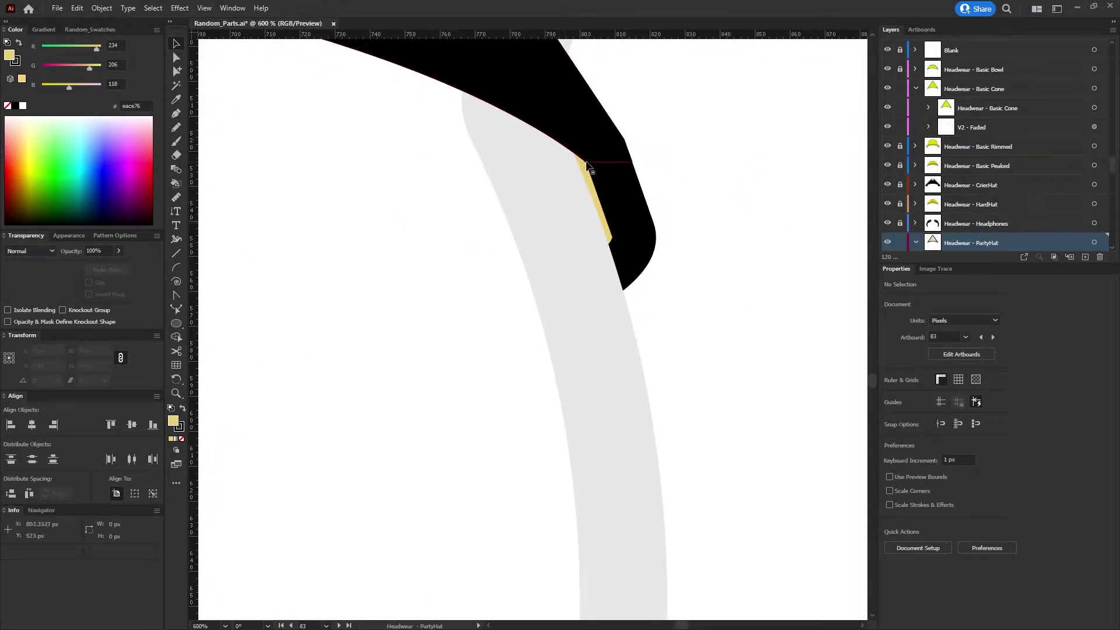
pyautogui.keyDown('alt'); pyautogui.scroll(-5, 595, 193); pyautogui.keyUp('alt')
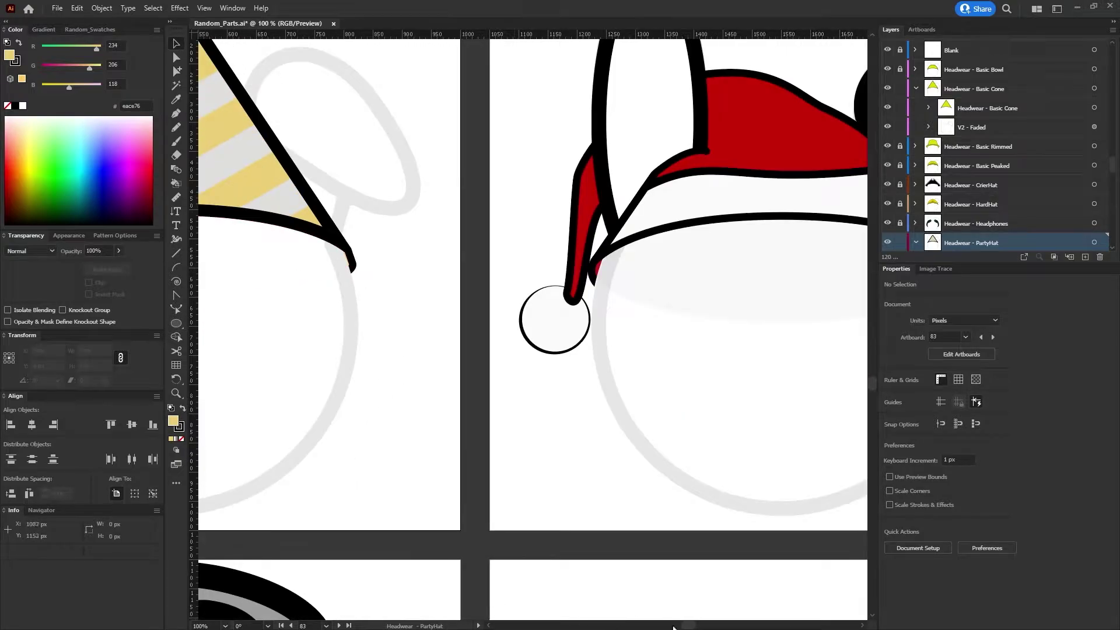
pyautogui.moveTo(686, 625); pyautogui.dragTo(670, 624)
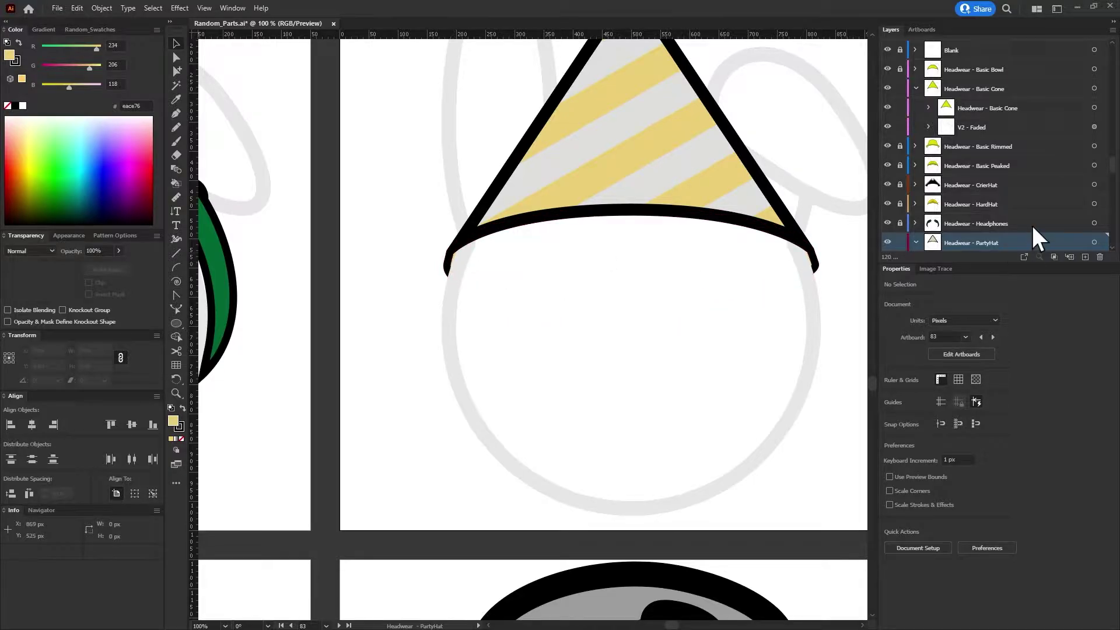
# Collapse the Basic Cone layer, zoom into the party hat brim, then out over all artboards
pyautogui.click(914, 88)
pyautogui.scroll(-1, 813, 253)
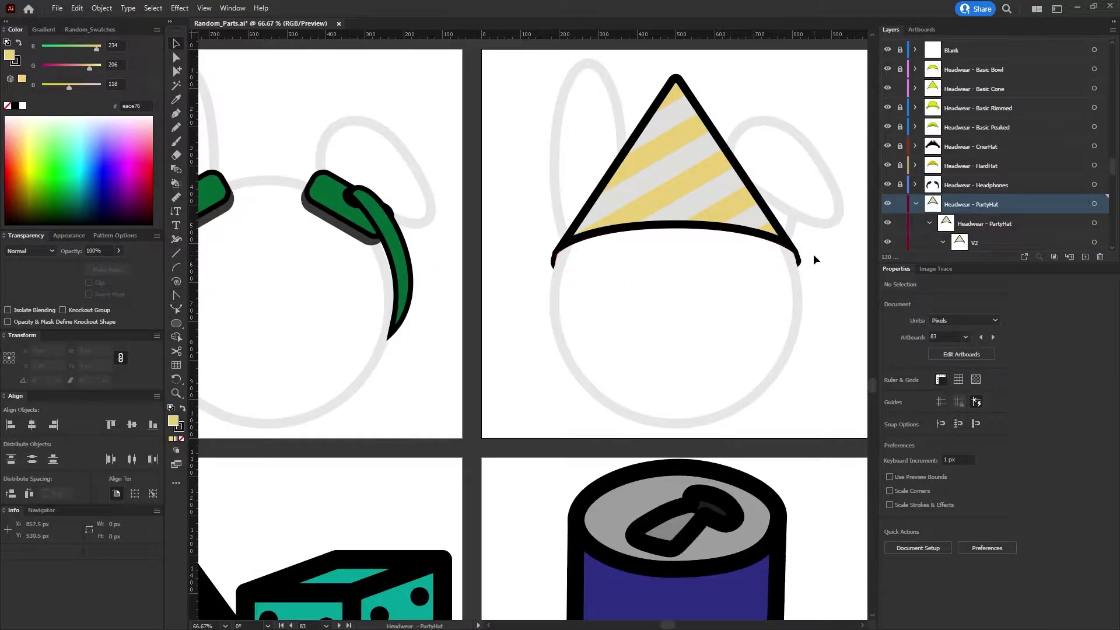
pyautogui.scroll(-1, 812, 254)
pyautogui.scroll(2, 813, 254)
pyautogui.scroll(2, 813, 257)
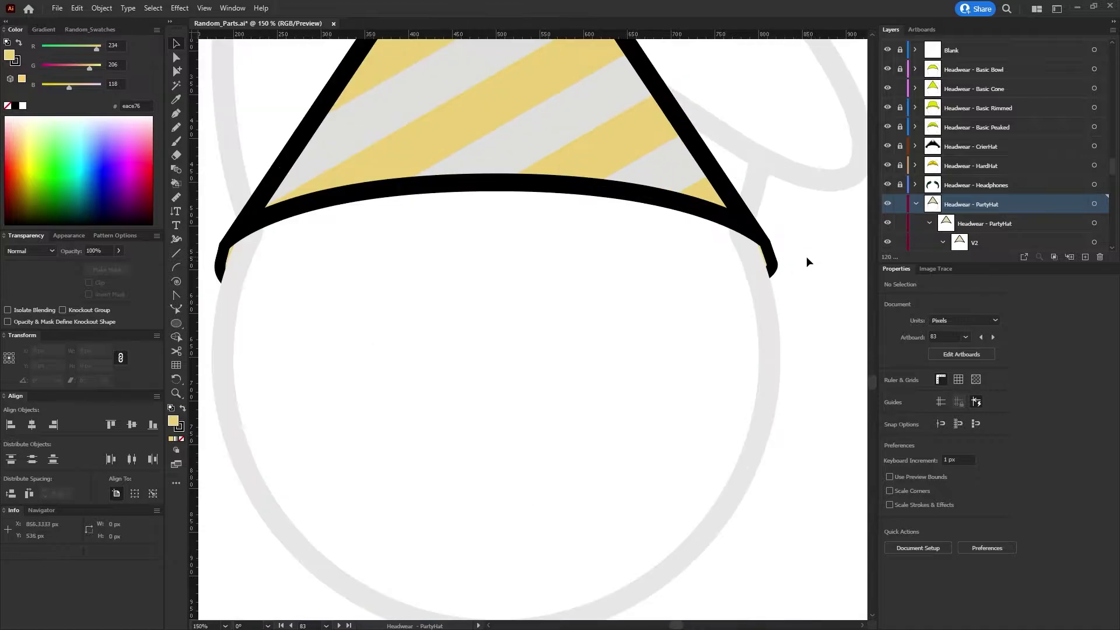
pyautogui.scroll(-2, 768, 266)
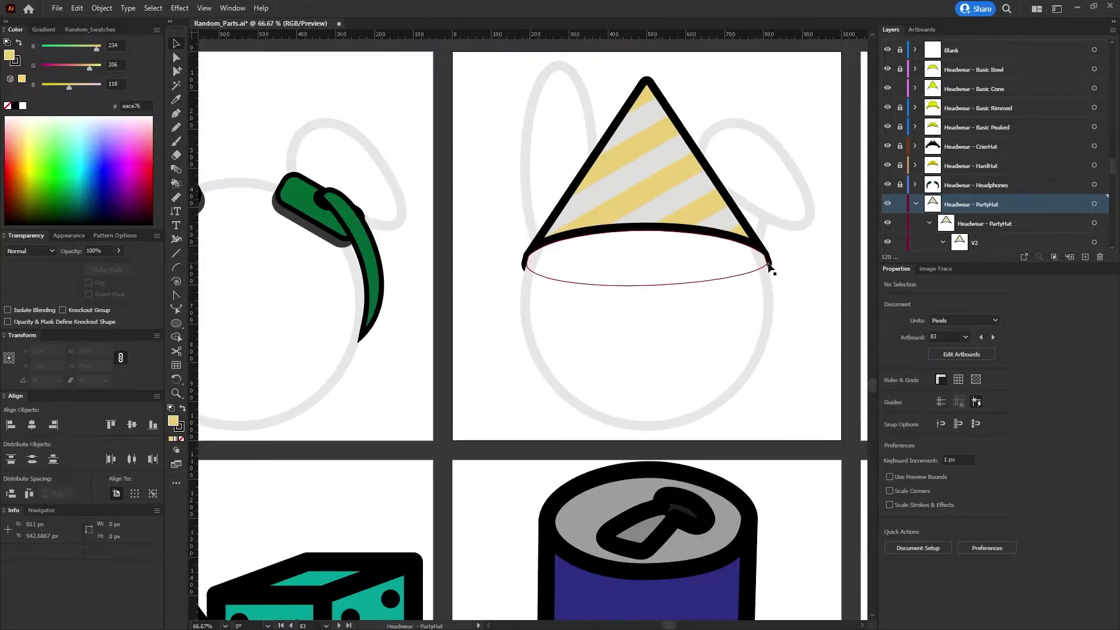
pyautogui.scroll(-2, 785, 110)
pyautogui.scroll(-1, 781, 110)
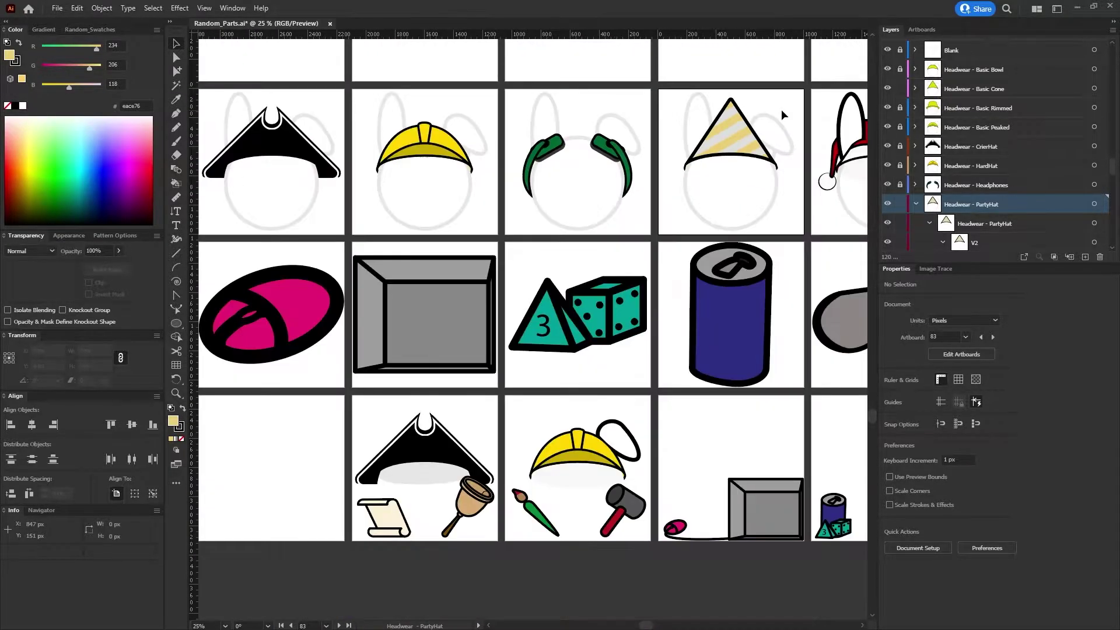
pyautogui.scroll(-1, 782, 110)
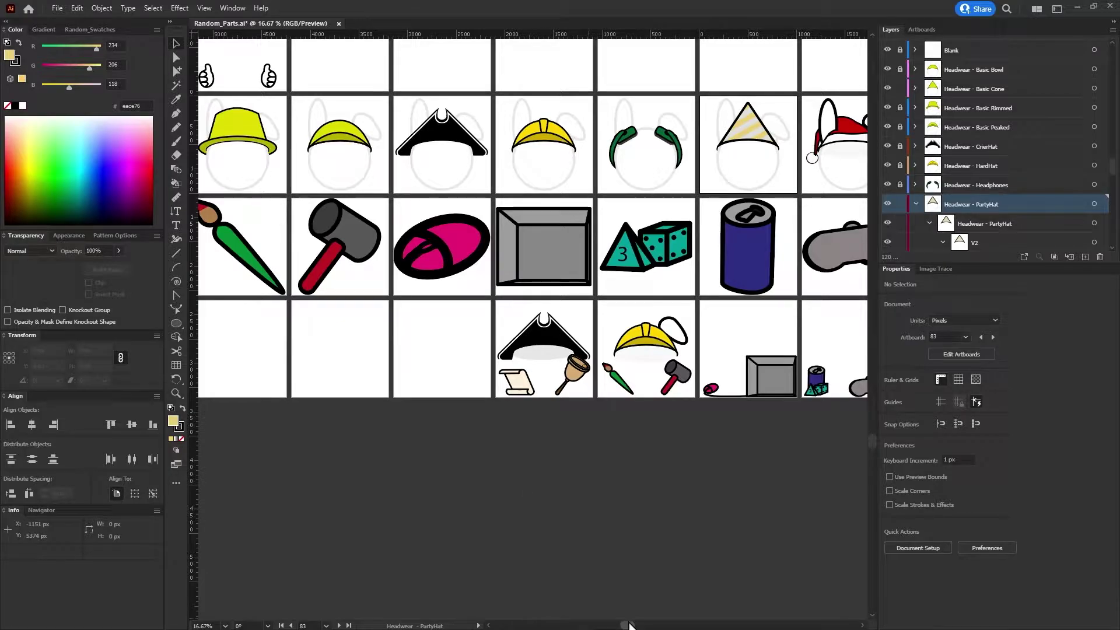
pyautogui.moveTo(628, 625); pyautogui.dragTo(637, 624)
pyautogui.scroll(3, 570, 146)
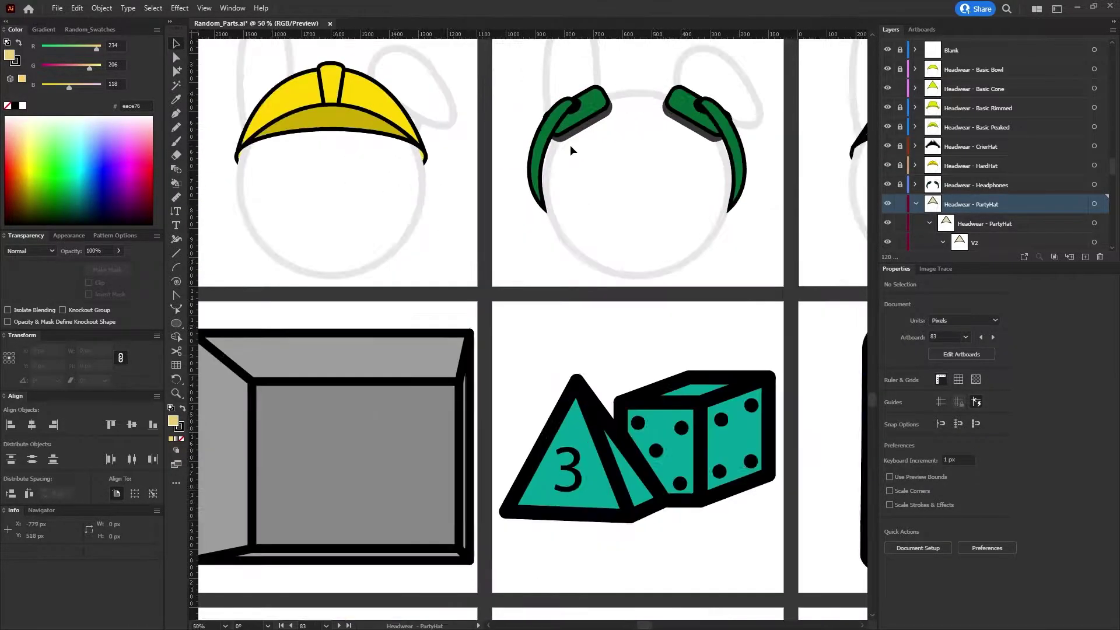
pyautogui.scroll(1, 569, 145)
pyautogui.scroll(-2, 569, 145)
pyautogui.scroll(-1, 569, 144)
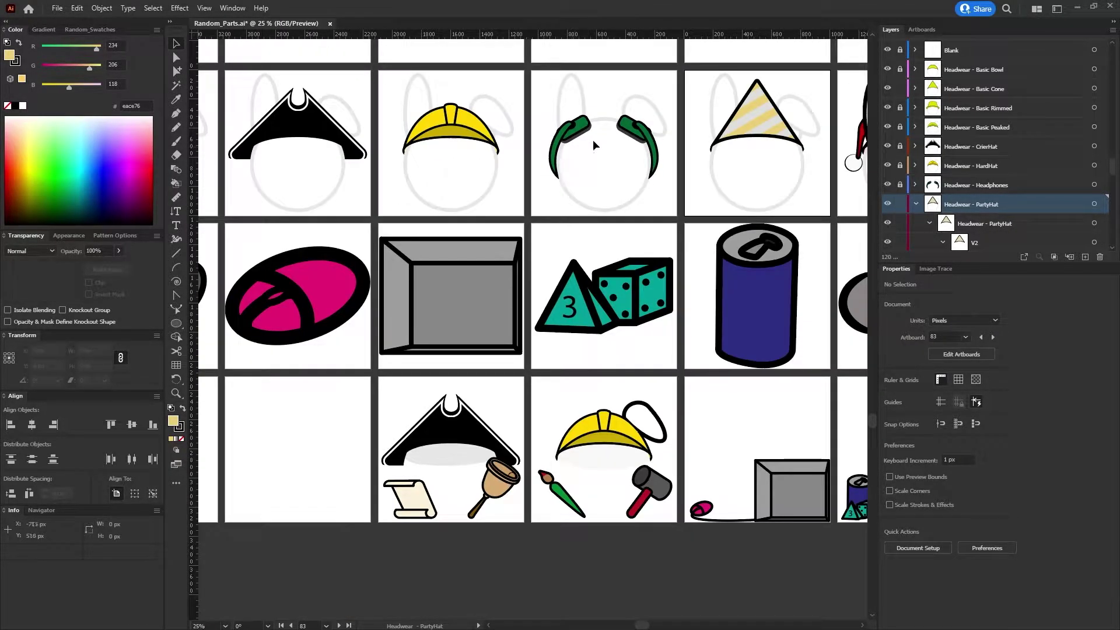
pyautogui.scroll(-1, 792, 131)
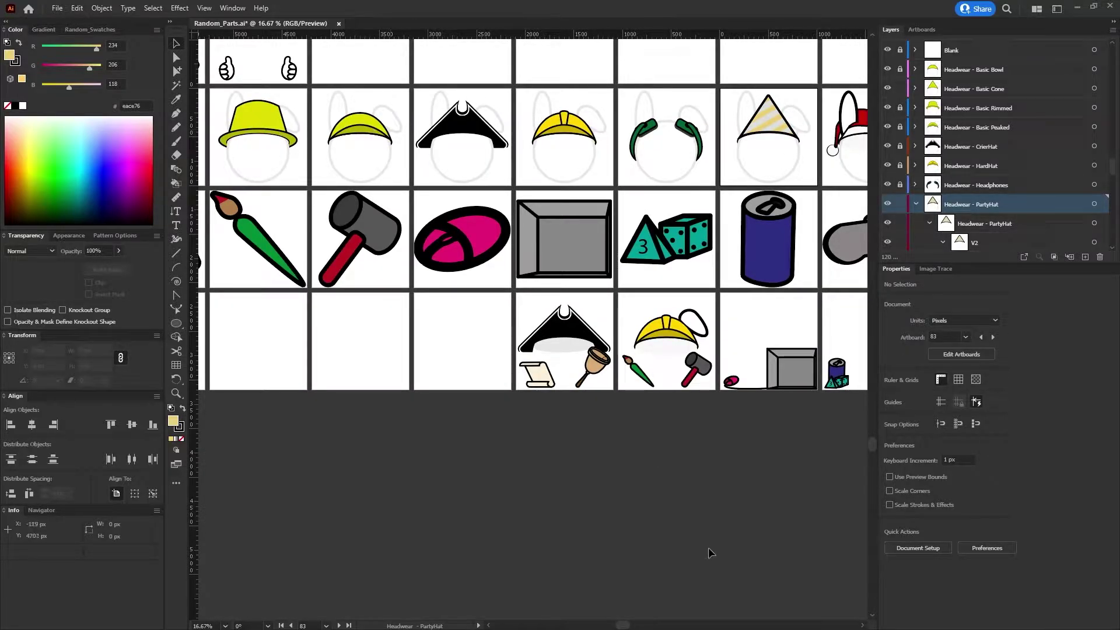
# Pan across the hat artboards, zoom into the yellow hat brims, then move over to the Santa hat
pyautogui.moveTo(615, 620); pyautogui.dragTo(574, 621)
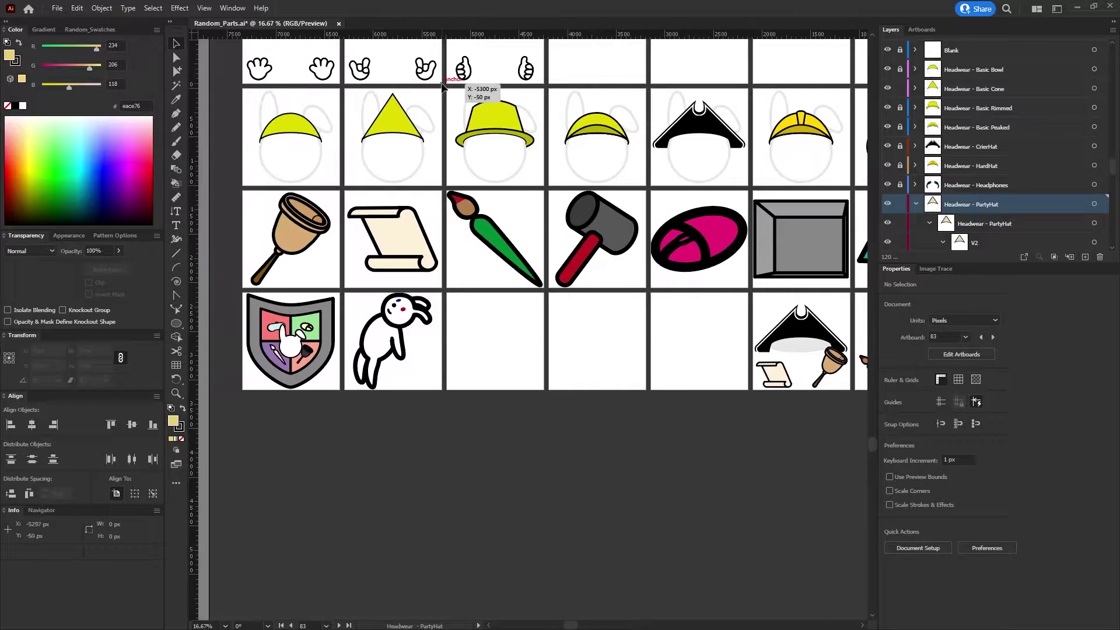
pyautogui.scroll(4, 469, 127)
pyautogui.scroll(2, 479, 247)
pyautogui.scroll(3, 407, 197)
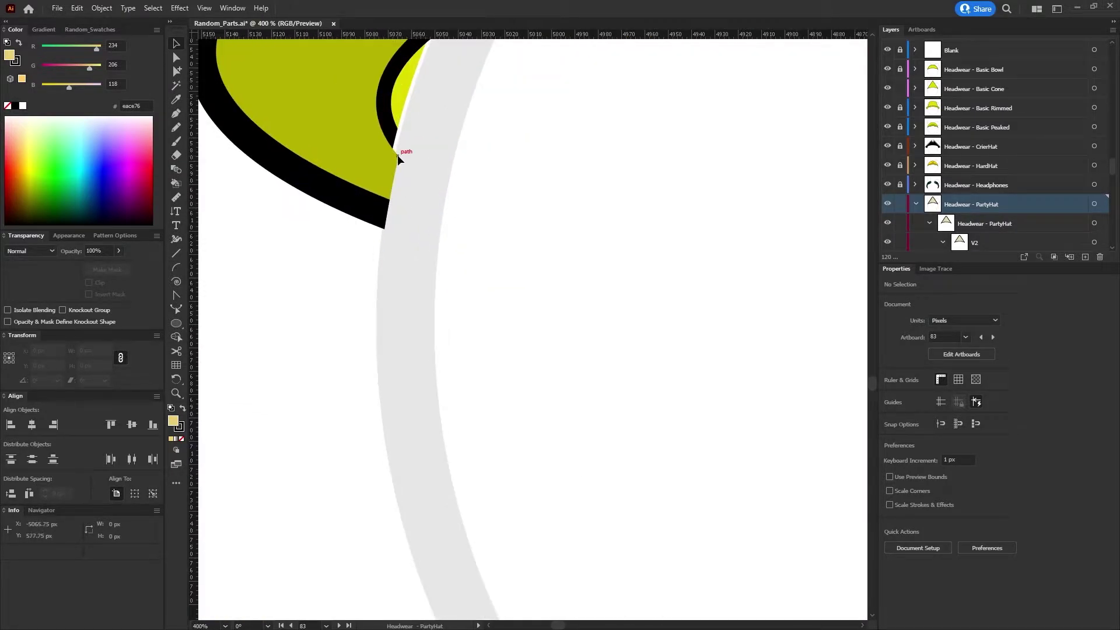
pyautogui.scroll(-4, 395, 140)
pyautogui.scroll(-2, 775, 130)
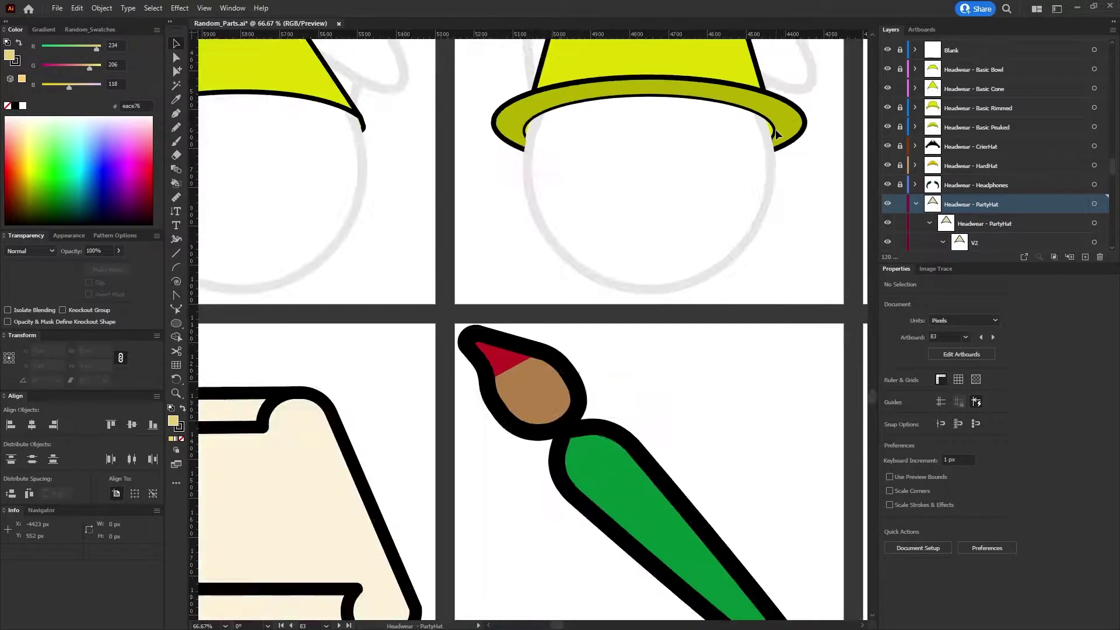
pyautogui.scroll(-1, 776, 128)
pyautogui.scroll(2, 446, 122)
pyautogui.scroll(2, 446, 122)
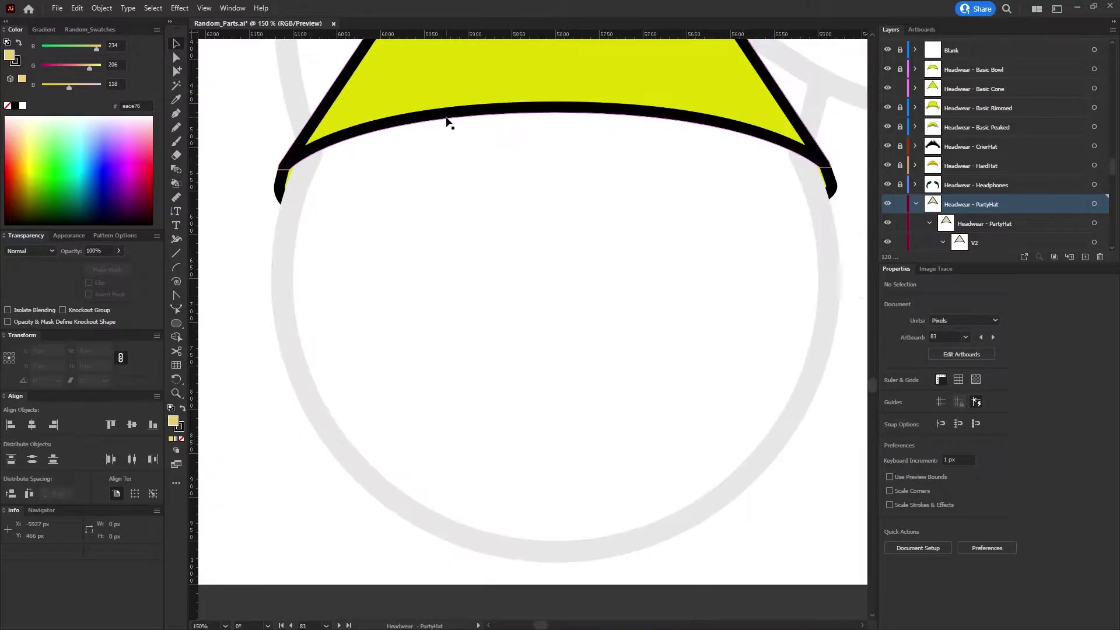
pyautogui.scroll(-2, 523, 509)
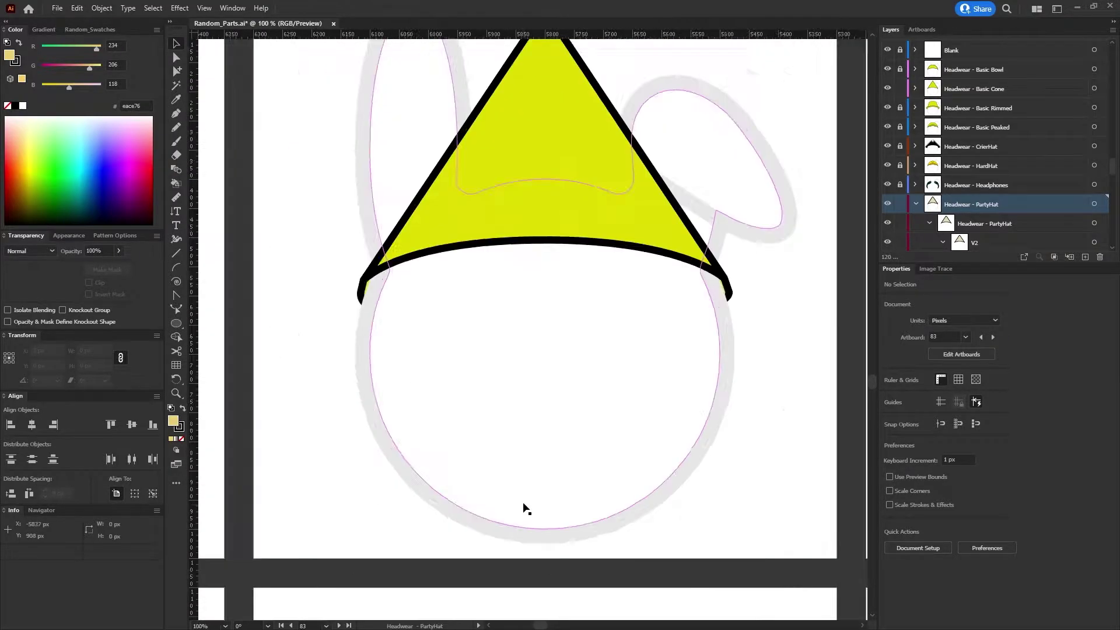
pyautogui.scroll(-2, 526, 501)
pyautogui.scroll(-1, 583, 475)
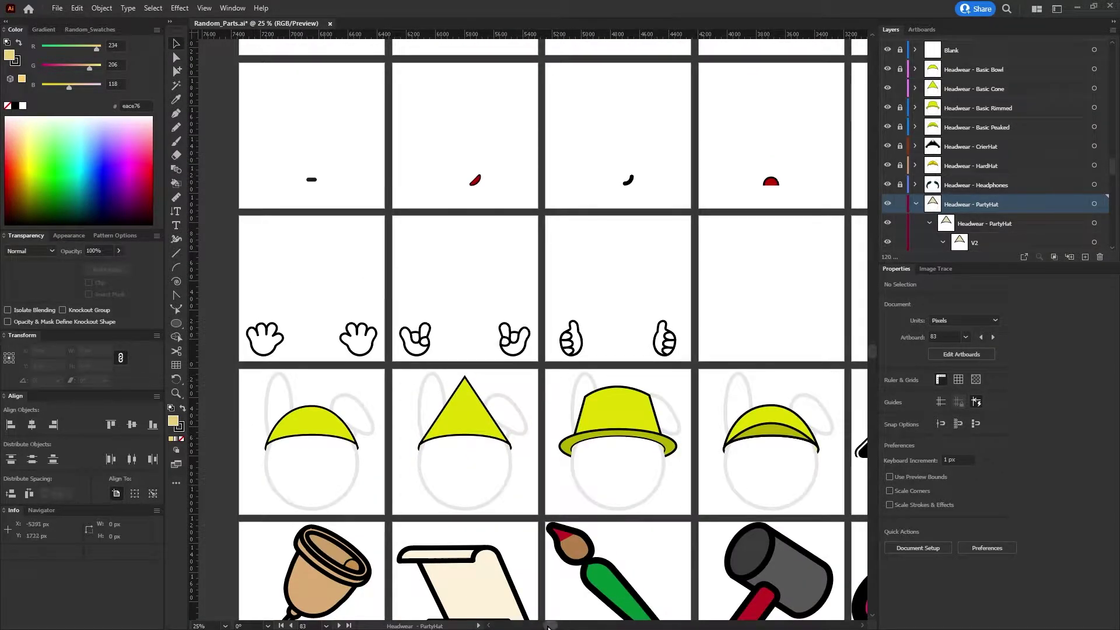
pyautogui.moveTo(568, 627); pyautogui.dragTo(735, 624)
pyautogui.scroll(-1, 533, 471)
pyautogui.scroll(5, 529, 470)
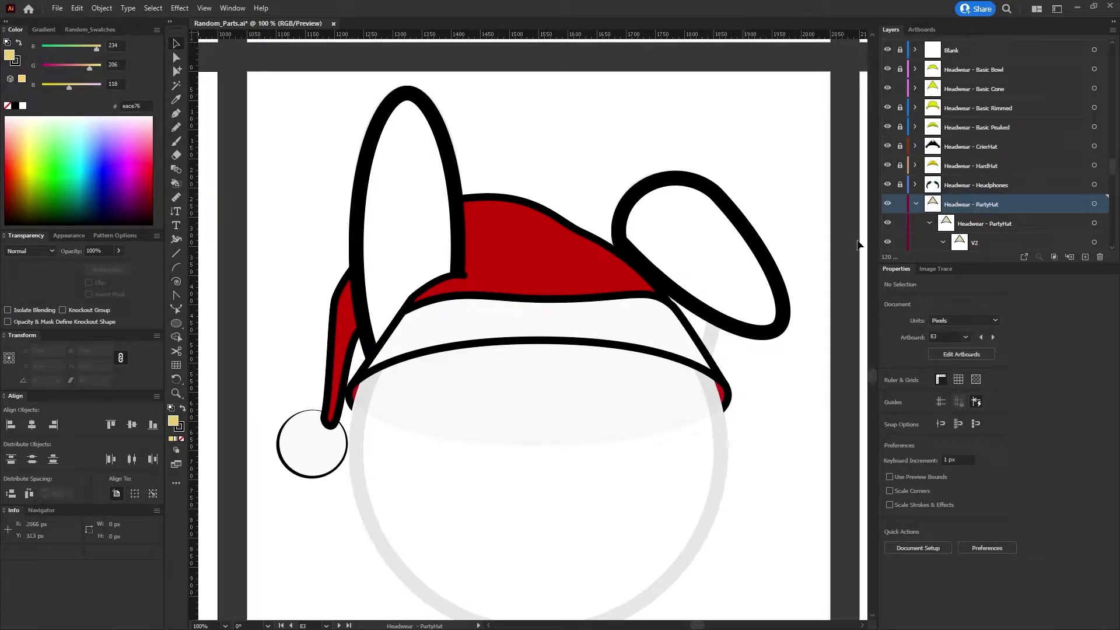
# Collapse the PartyHat layers, go to the Santa hat artboard, and expand Headwear - SantaHat to its Festive Hat parts
pyautogui.scroll(-3, 972, 188)
pyautogui.click(928, 107)
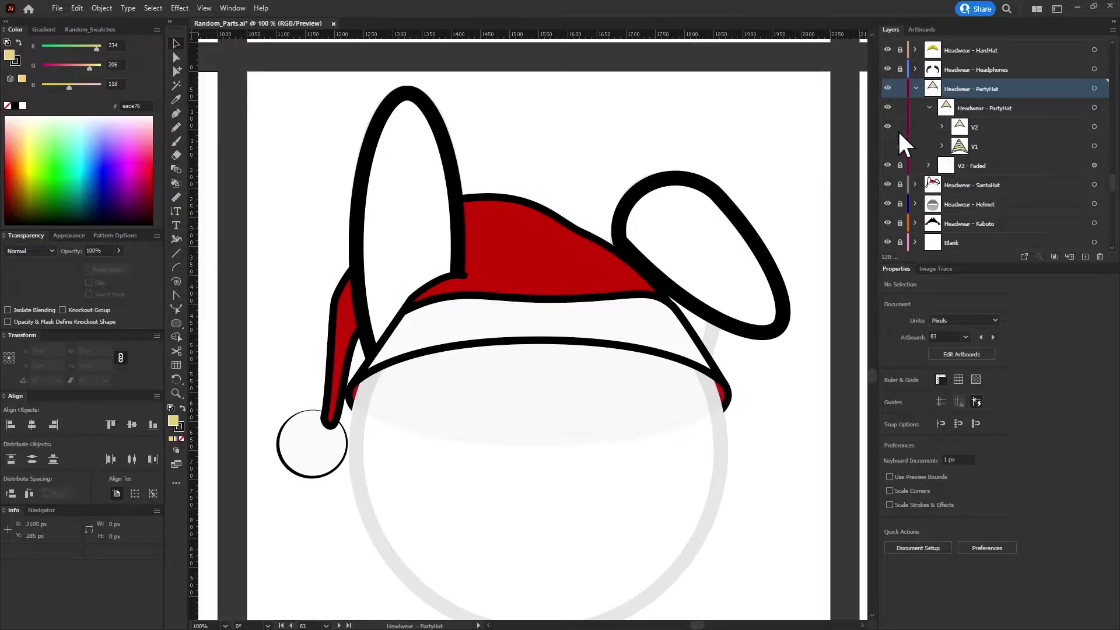
pyautogui.click(928, 107)
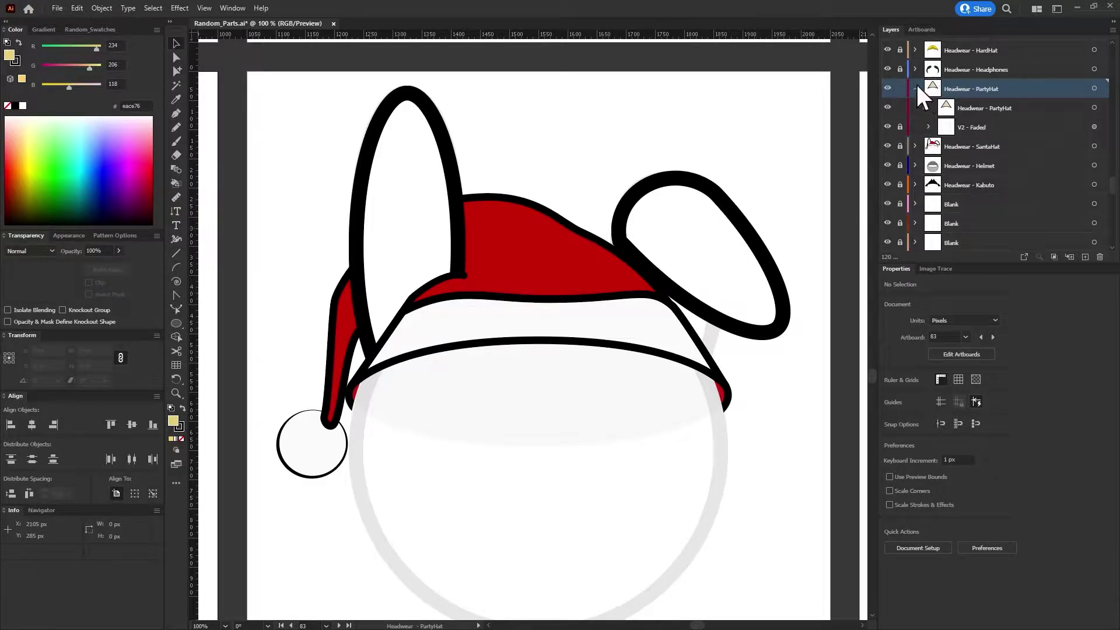
pyautogui.click(915, 88)
pyautogui.click(914, 108)
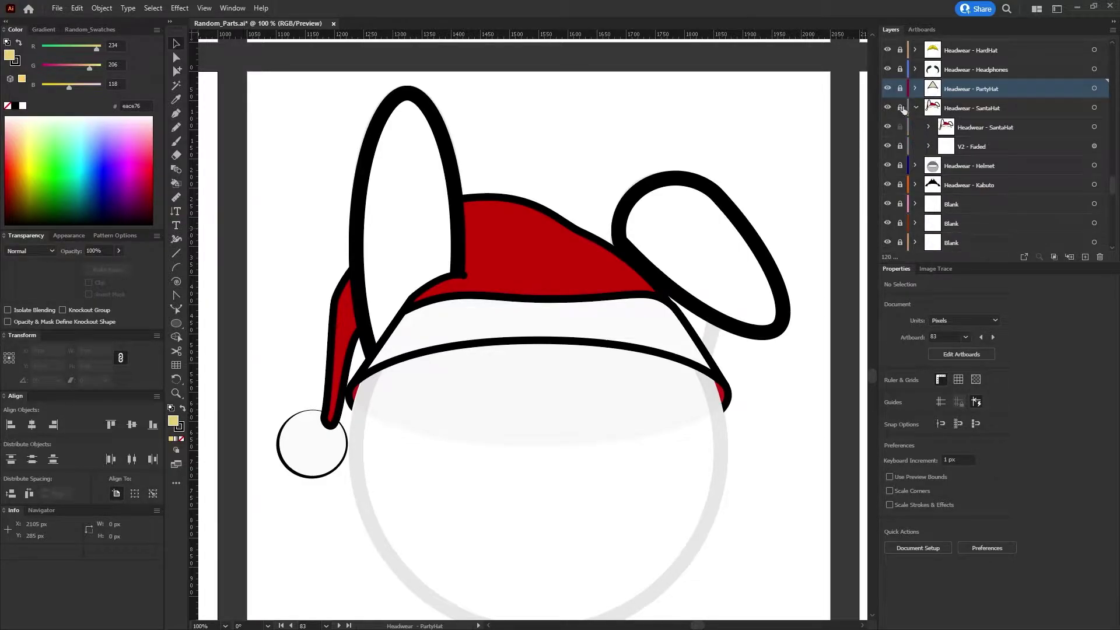
pyautogui.click(291, 625)
pyautogui.click(339, 625)
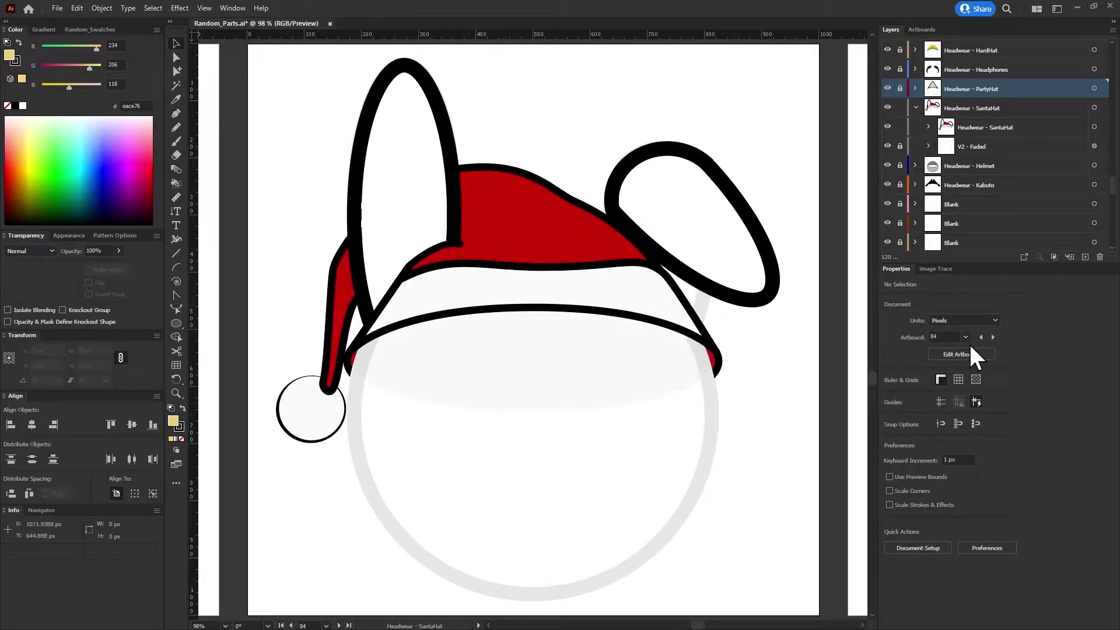
pyautogui.click(929, 126)
pyautogui.scroll(-3, 949, 133)
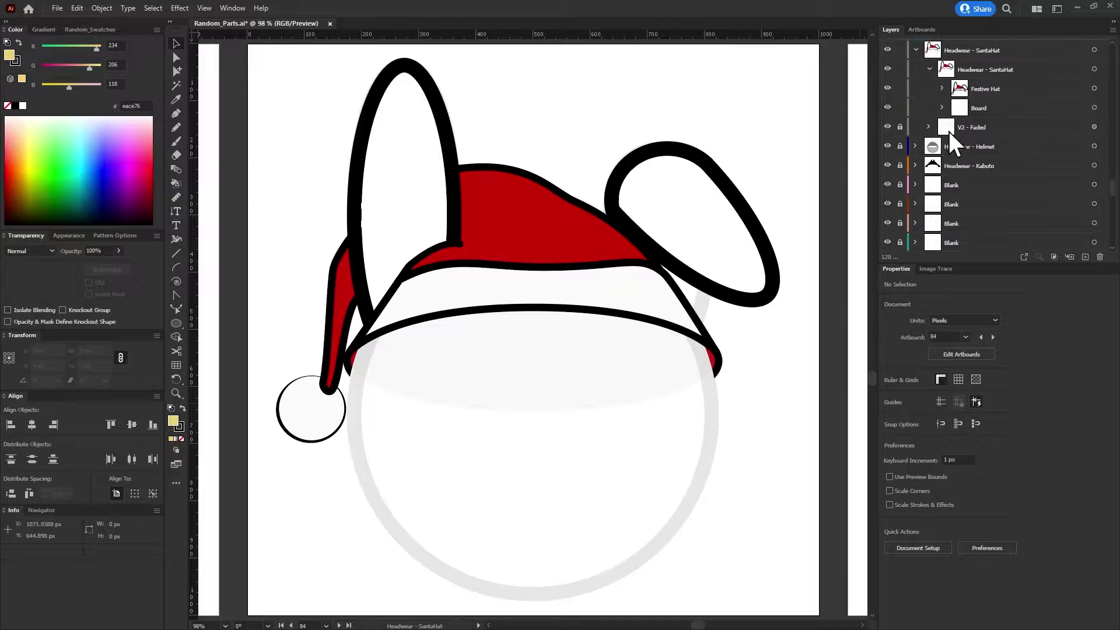
pyautogui.click(941, 88)
# Select the Flop ear shape and delete it, then undo the deletion
pyautogui.click(1016, 126)
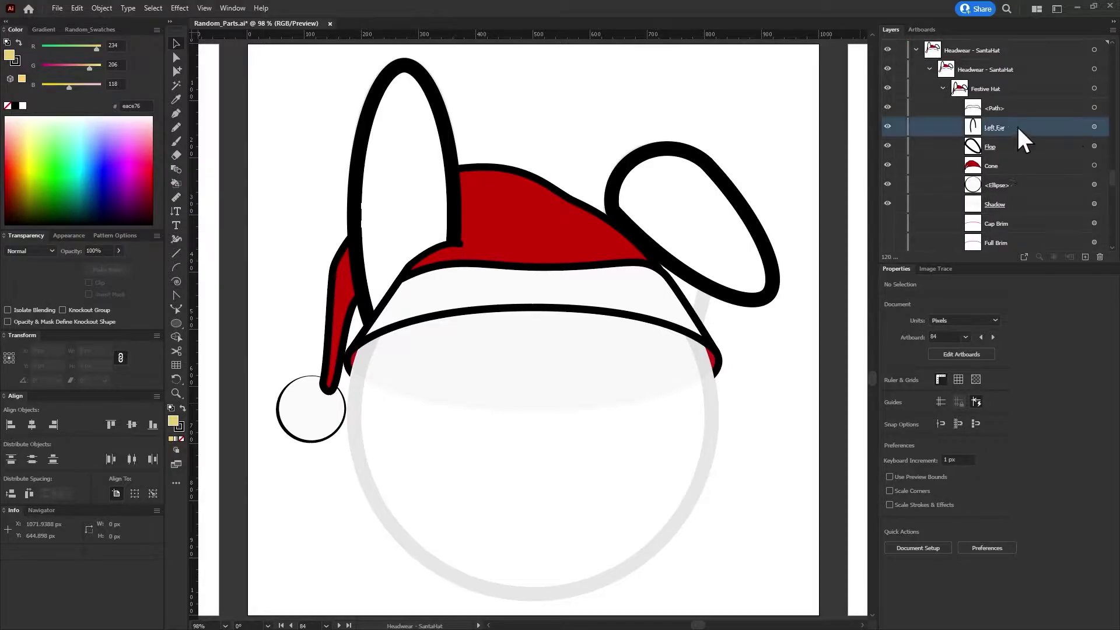
pyautogui.click(1093, 126)
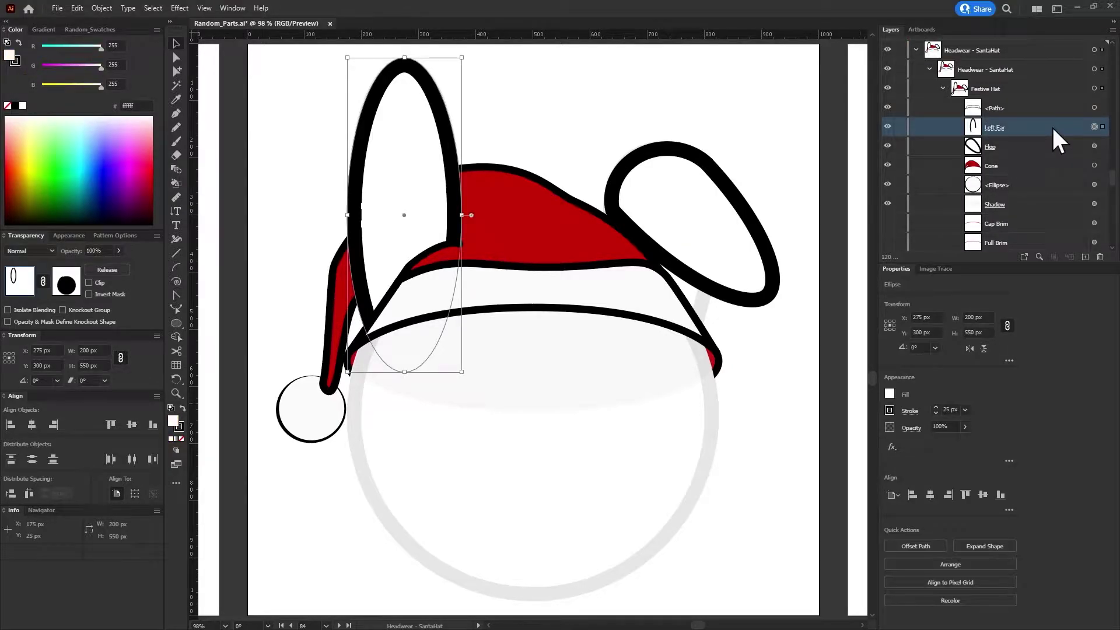
pyautogui.click(1094, 147)
pyautogui.click(1100, 257)
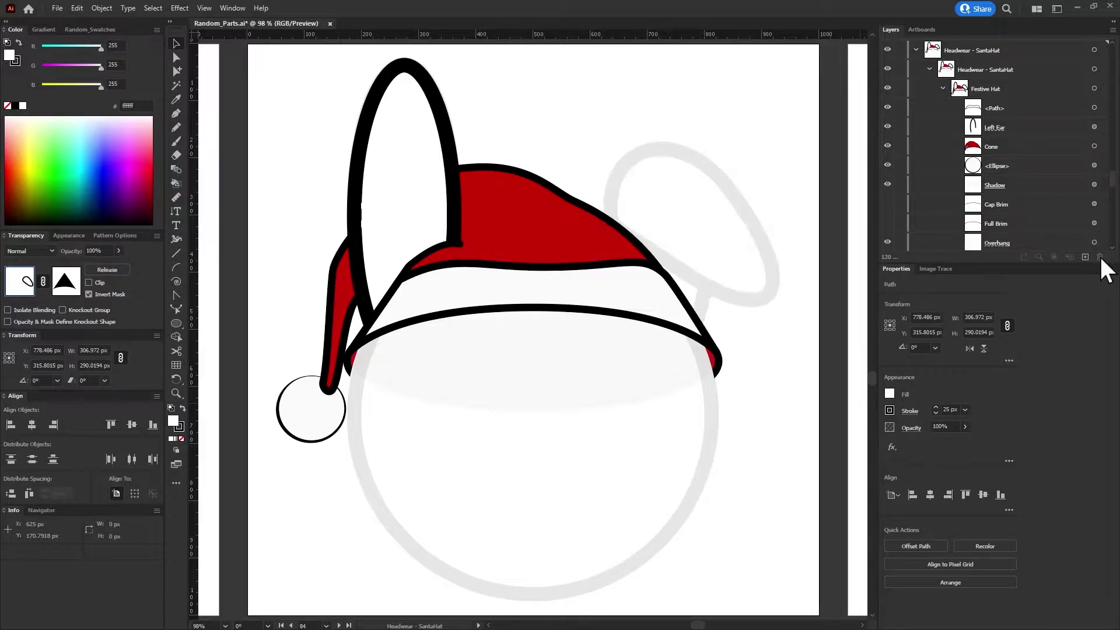
pyautogui.hotkey('ctrl', 'z')
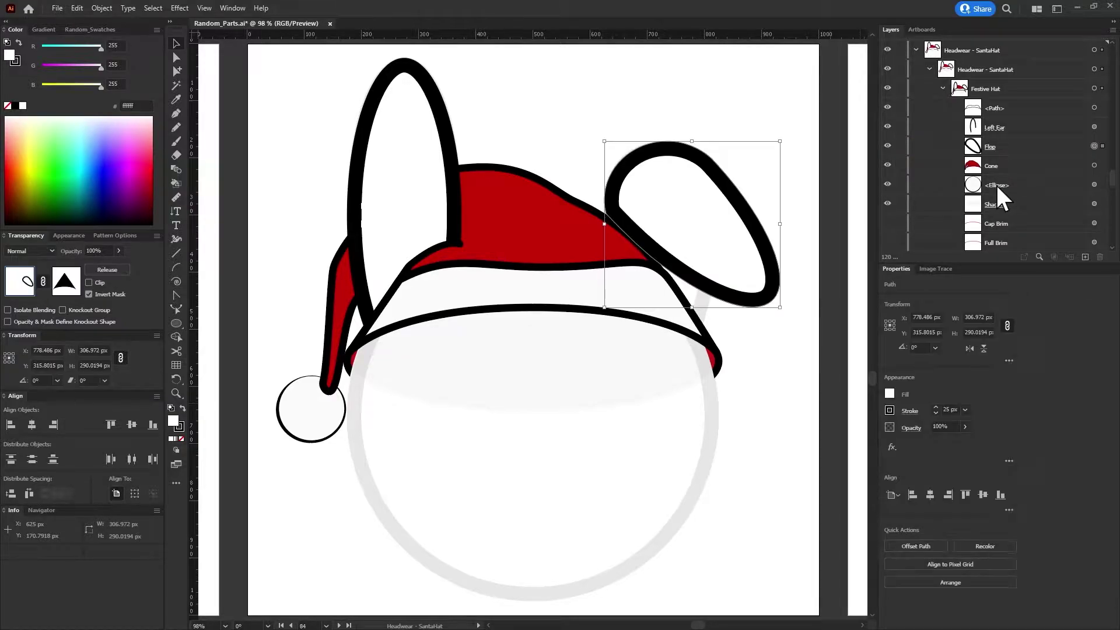
pyautogui.click(620, 86)
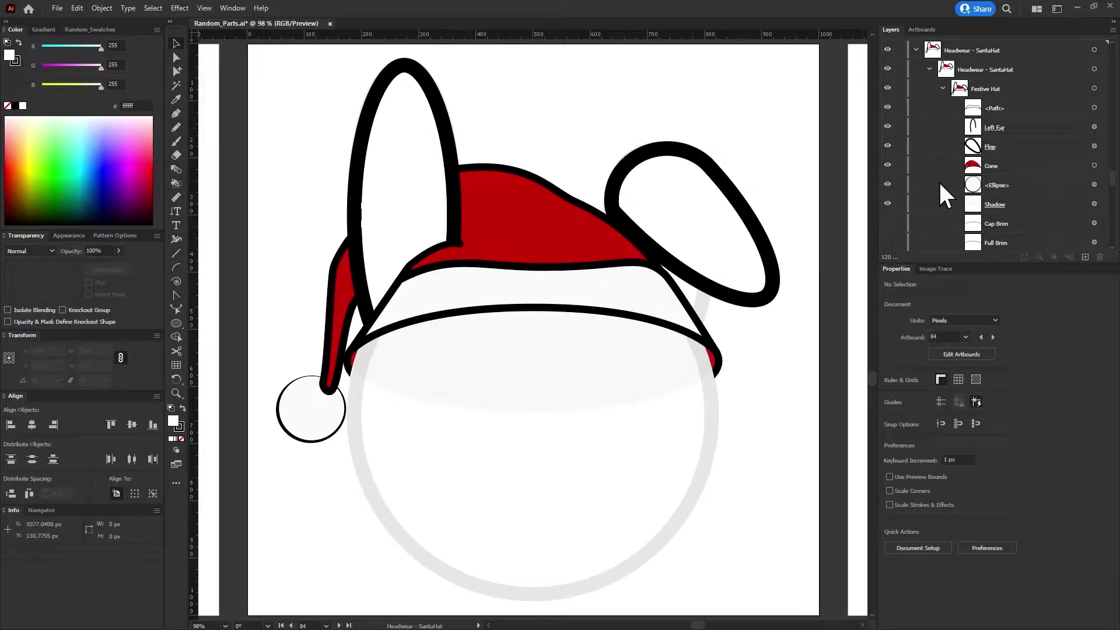
# Compare the hat with the Flop ear hidden and shown, then delete the Flop layer permanently
pyautogui.click(887, 145)
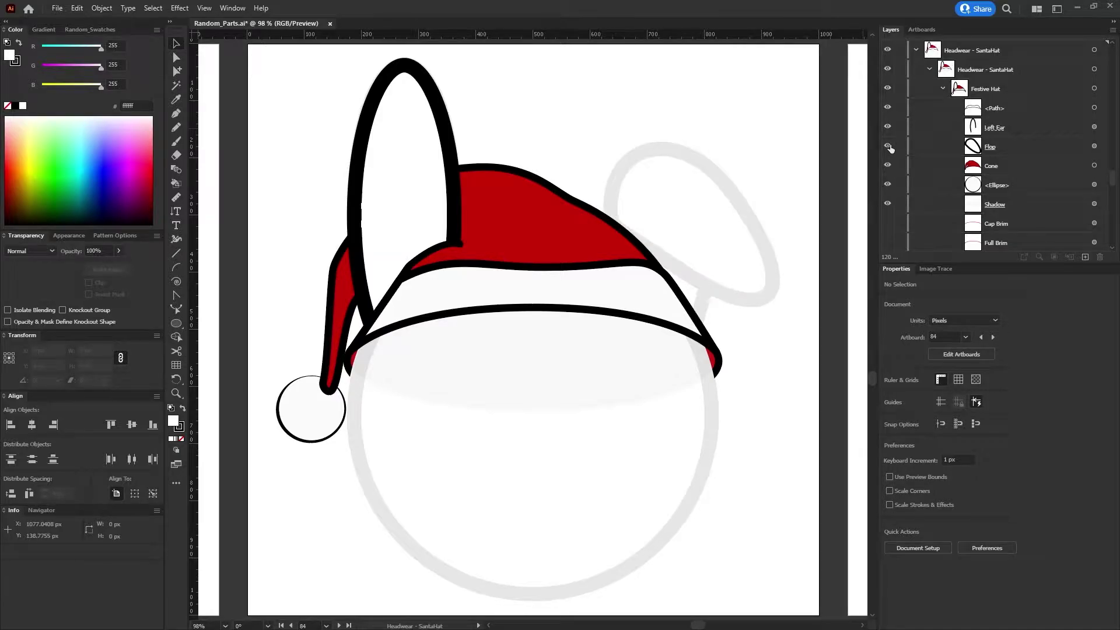
pyautogui.click(889, 147)
pyautogui.click(890, 147)
pyautogui.click(890, 146)
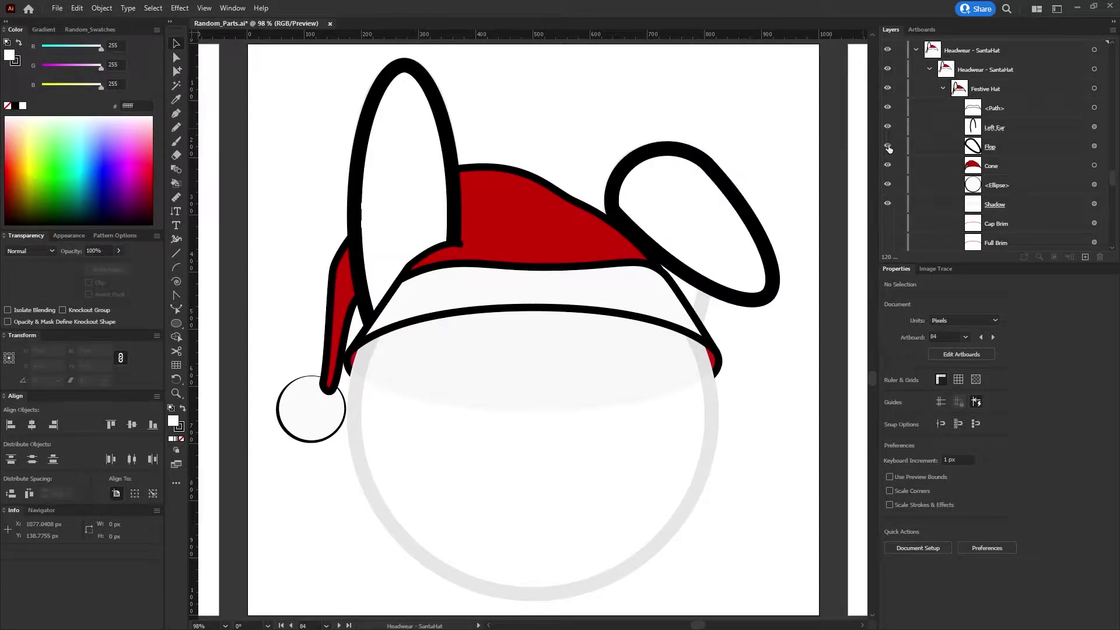
pyautogui.click(891, 146)
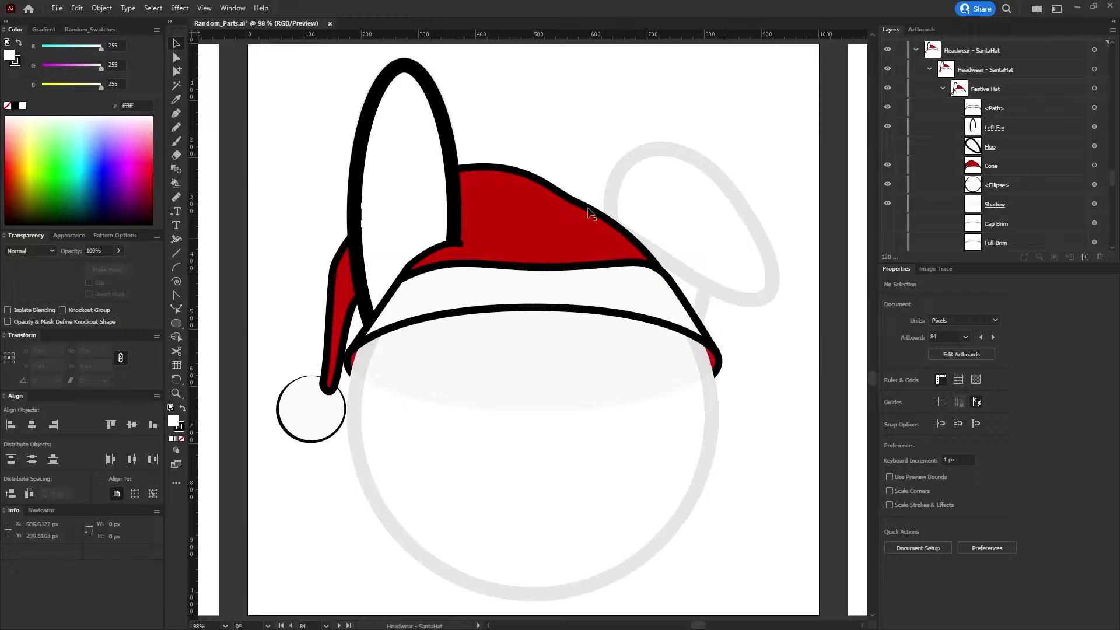
pyautogui.click(1082, 144)
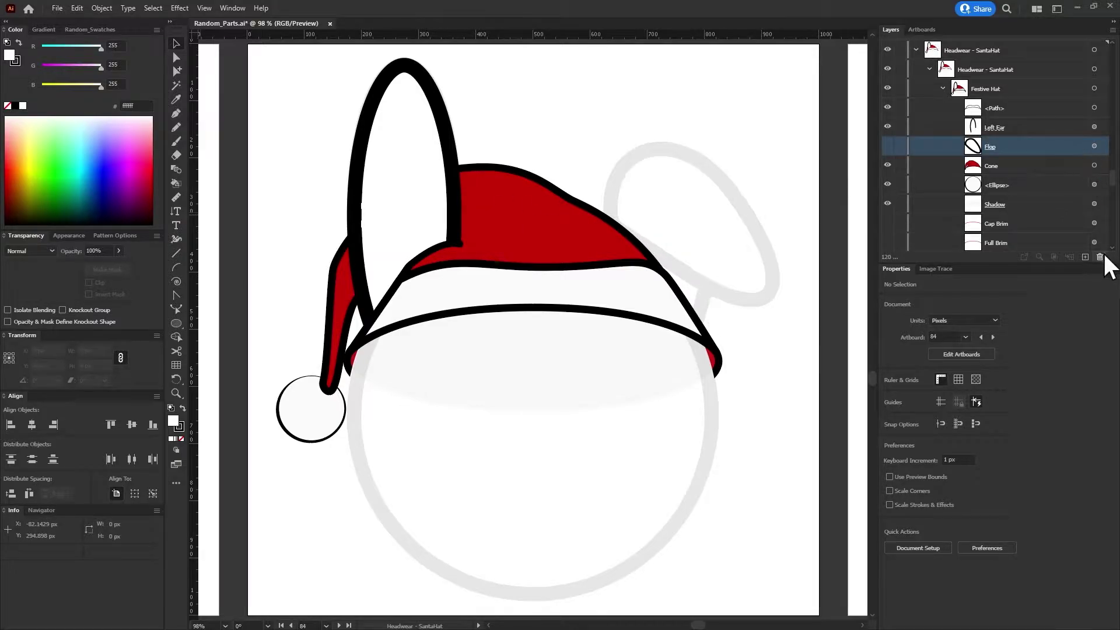
pyautogui.click(1100, 256)
pyautogui.click(1062, 125)
# Give the Left Ear shape a black fill
pyautogui.click(889, 393)
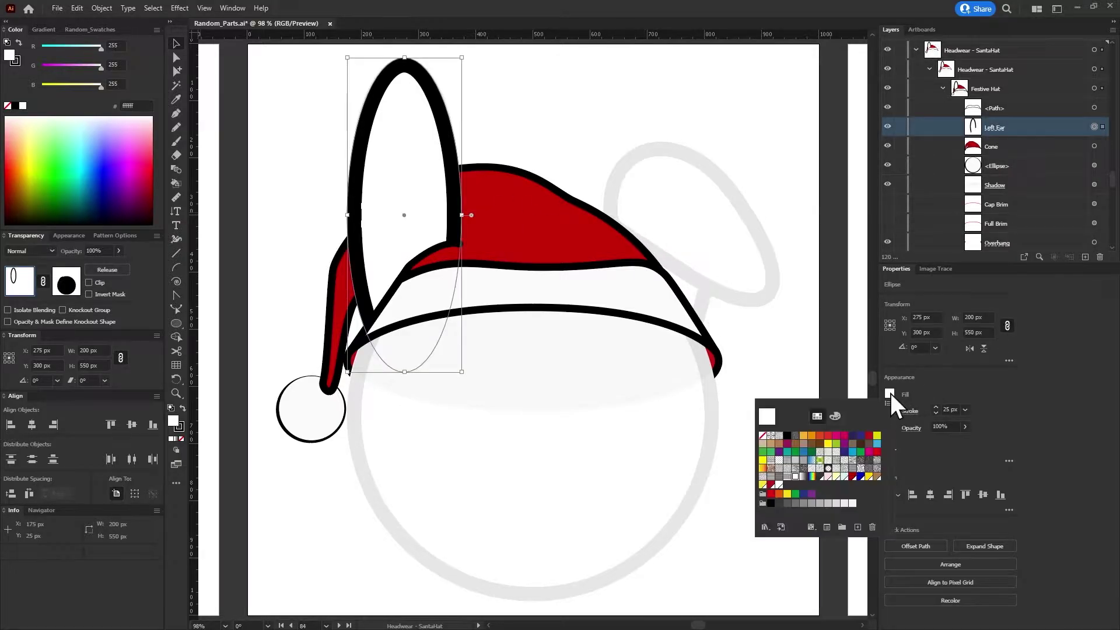
pyautogui.click(787, 435)
pyautogui.scroll(5, 560, 260)
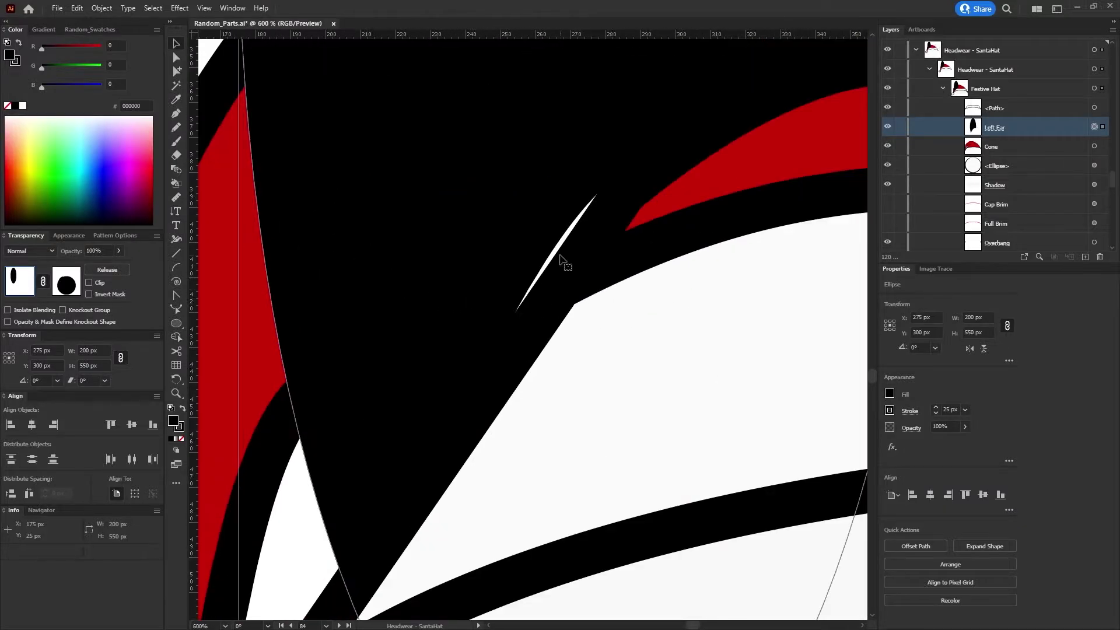
pyautogui.scroll(-5, 583, 256)
# Rename the unnamed ellipse layer to 'Bobble'
pyautogui.click(1026, 167)
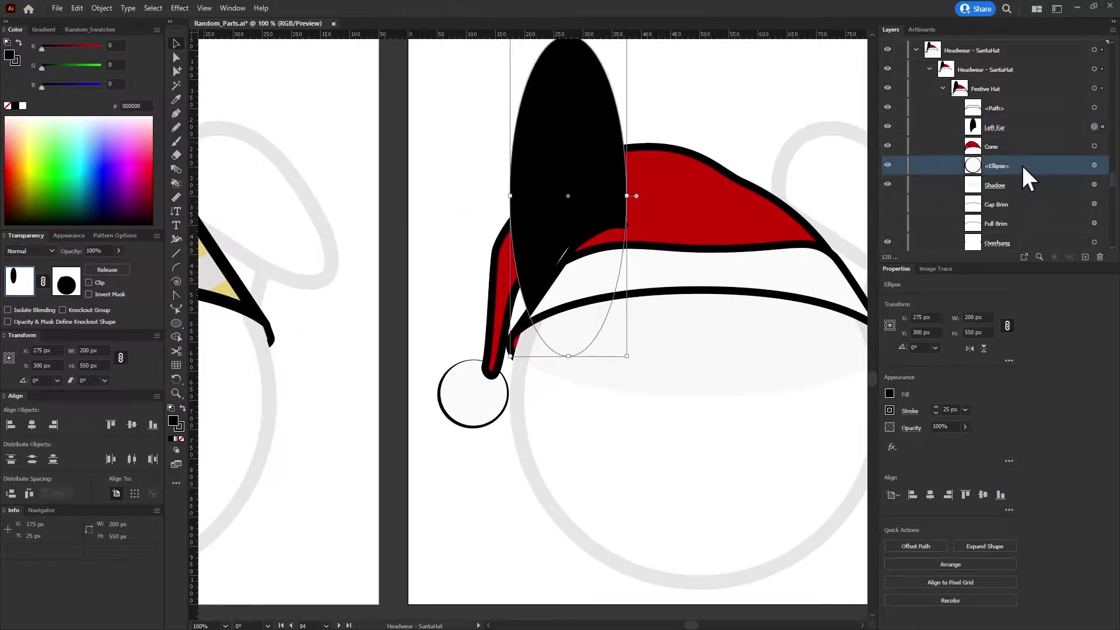
pyautogui.scroll(-3, 997, 169)
pyautogui.doubleClick(997, 108)
pyautogui.write('Bobble')
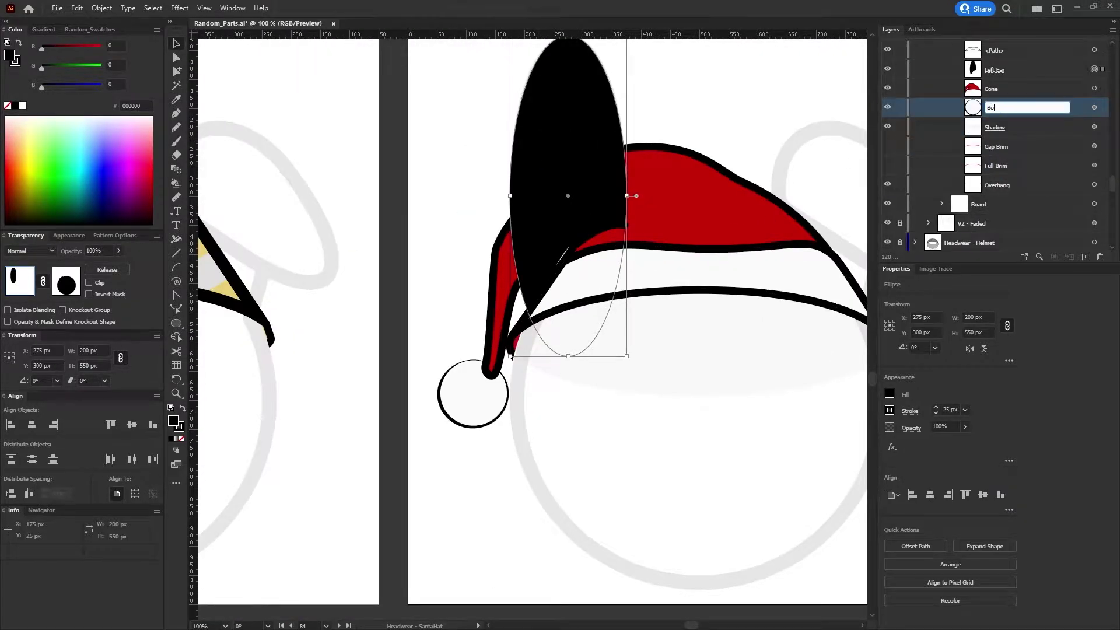
pyautogui.press('Return')
pyautogui.scroll(3, 1026, 175)
pyautogui.scroll(-3, 1036, 192)
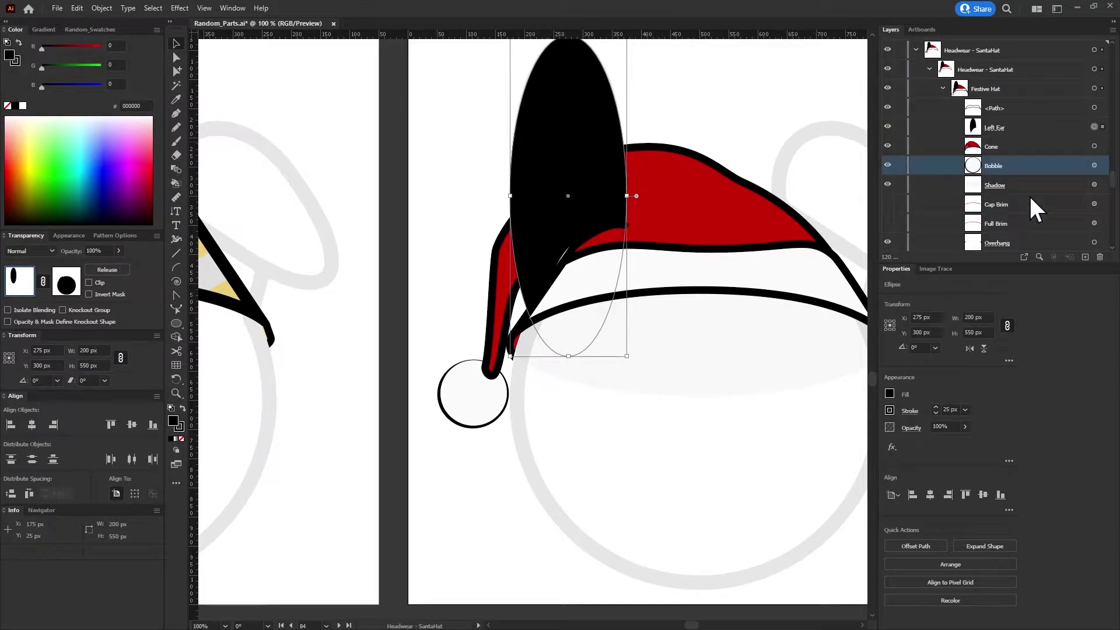
# Hide the Shadow layer and make the Left Ear shape the Cone's opacity mask
pyautogui.click(888, 185)
pyautogui.scroll(-3, 1038, 135)
pyautogui.scroll(3, 1006, 164)
pyautogui.click(1089, 147)
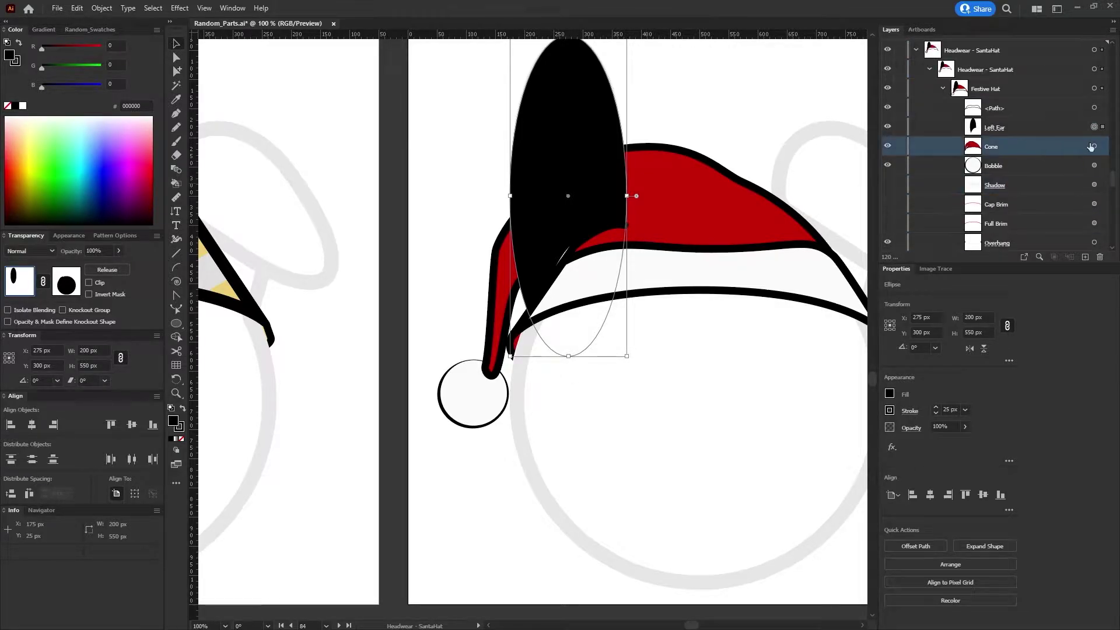
pyautogui.click(887, 146)
pyautogui.click(1029, 128)
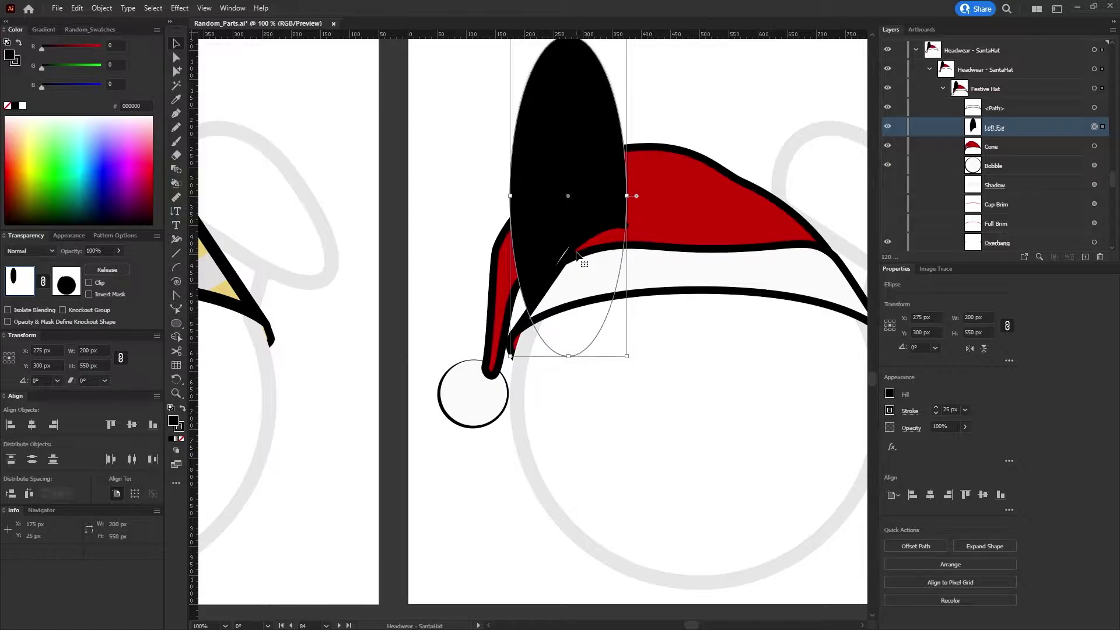
pyautogui.keyDown('shift'); pyautogui.click(1094, 146); pyautogui.keyUp('shift')
pyautogui.click(124, 264)
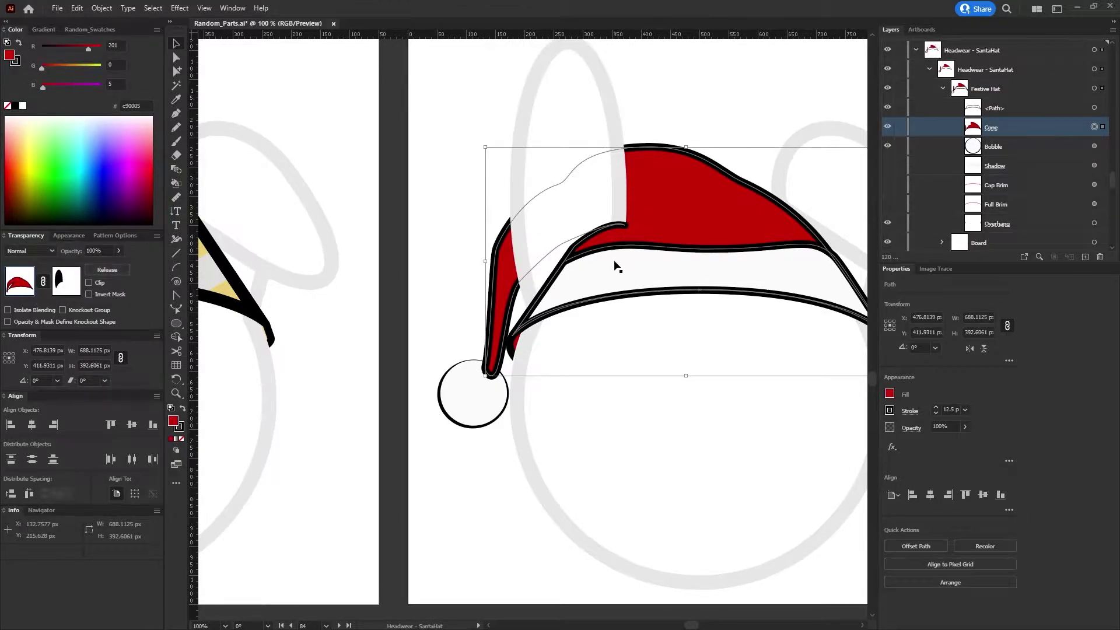
pyautogui.click(445, 198)
# Lock the V2 - Faded layer and enlarge the Layers panel to show more layers
pyautogui.keyDown('alt'); pyautogui.scroll(-3, 856, 451); pyautogui.keyUp('alt')
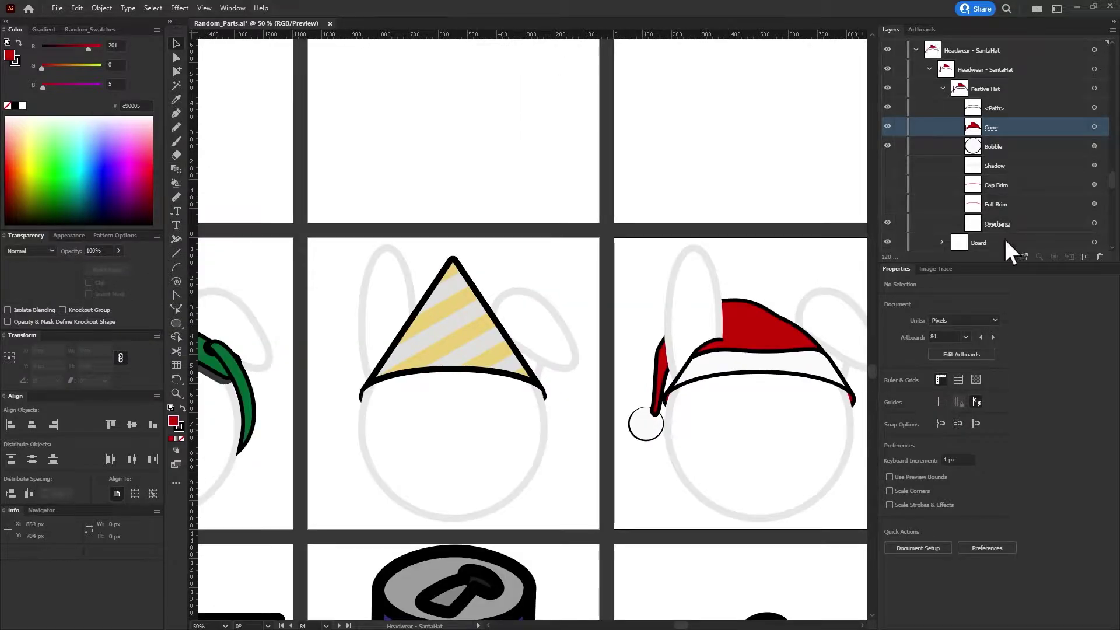
pyautogui.scroll(-3, 1041, 183)
pyautogui.click(1095, 206)
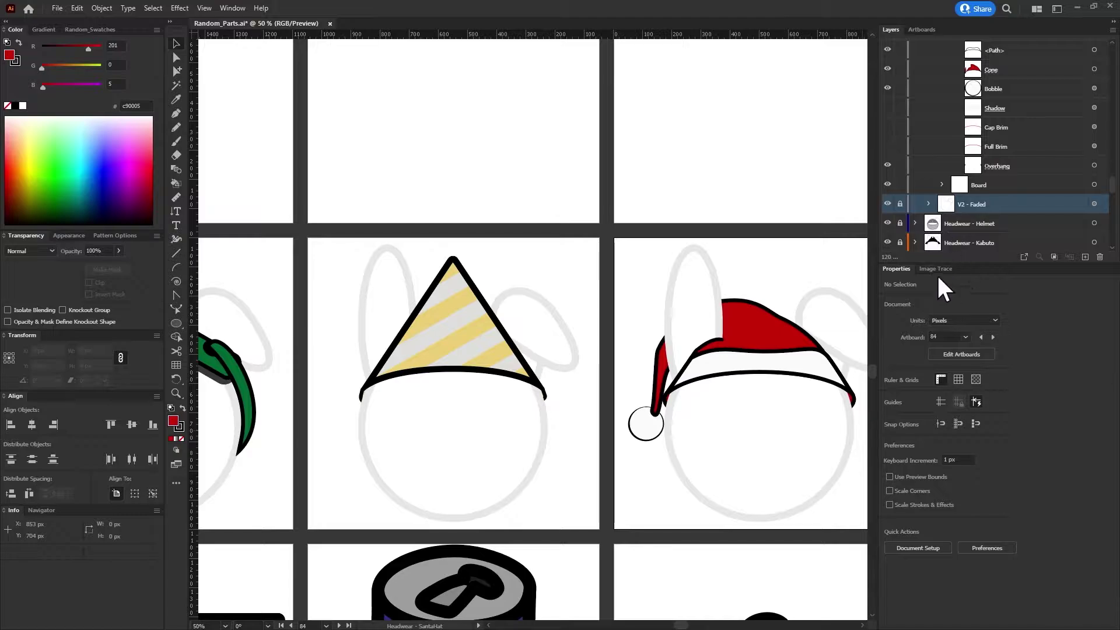
pyautogui.click(900, 205)
pyautogui.moveTo(909, 263); pyautogui.dragTo(887, 435)
pyautogui.click(893, 435)
pyautogui.scroll(1, 992, 175)
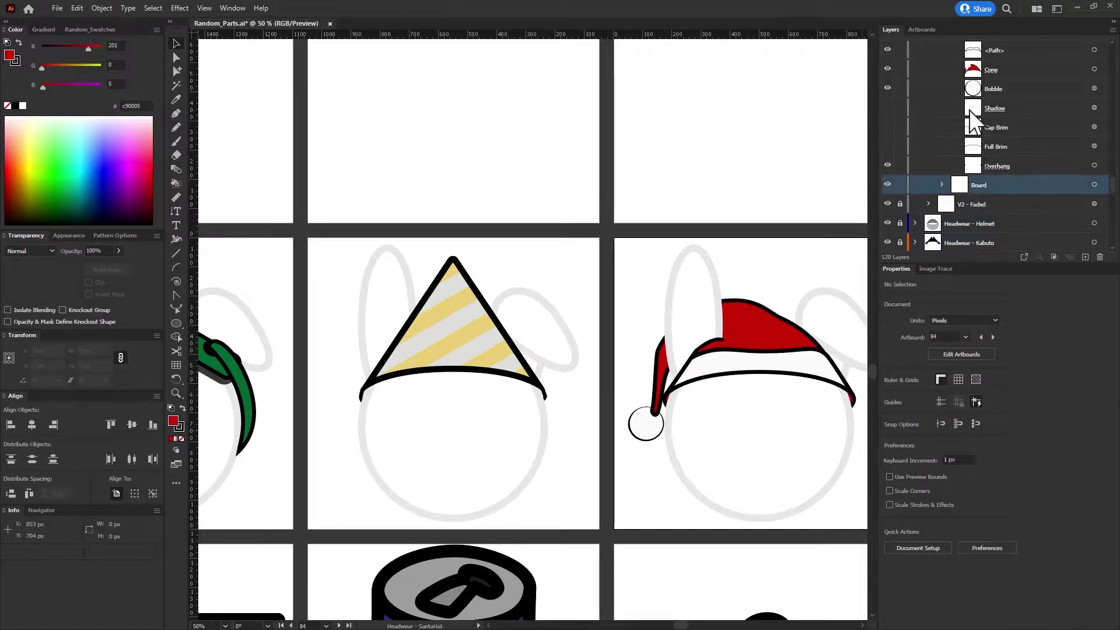
pyautogui.scroll(2, 968, 110)
# Target the V2 - Faded rabbit group and set its opacity to 100%
pyautogui.click(176, 44)
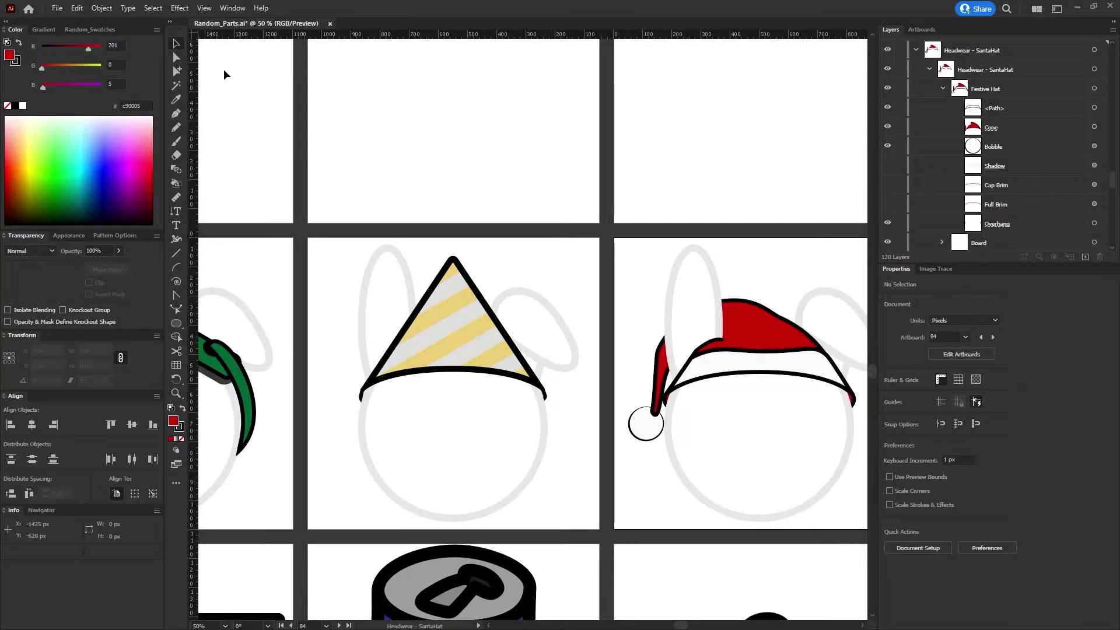
pyautogui.click(1094, 126)
pyautogui.scroll(-3, 1062, 158)
pyautogui.click(907, 205)
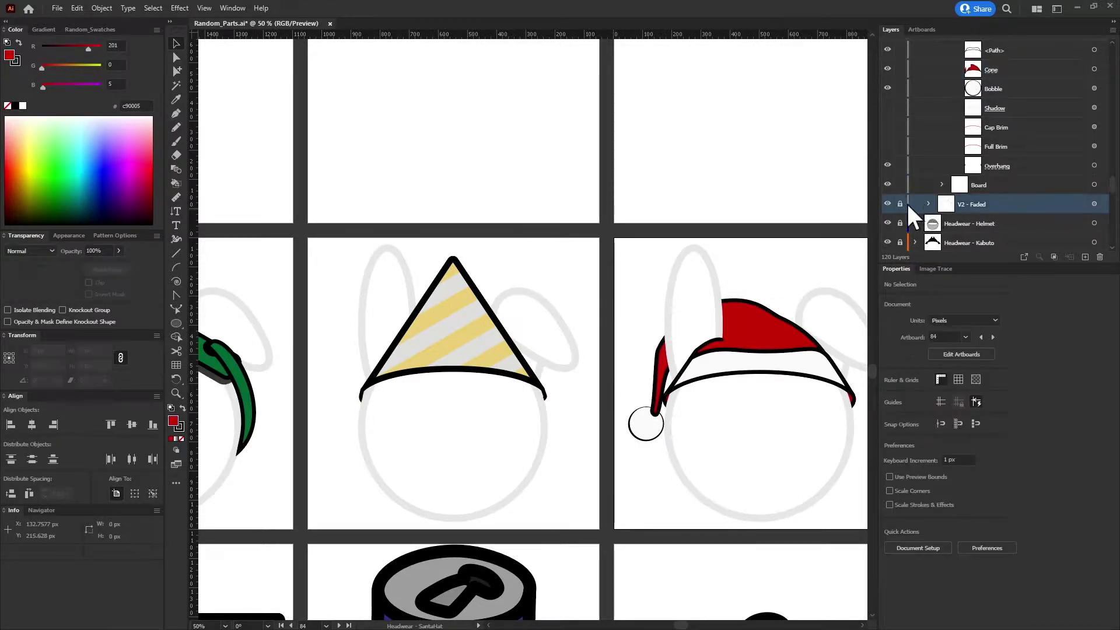
pyautogui.click(1094, 204)
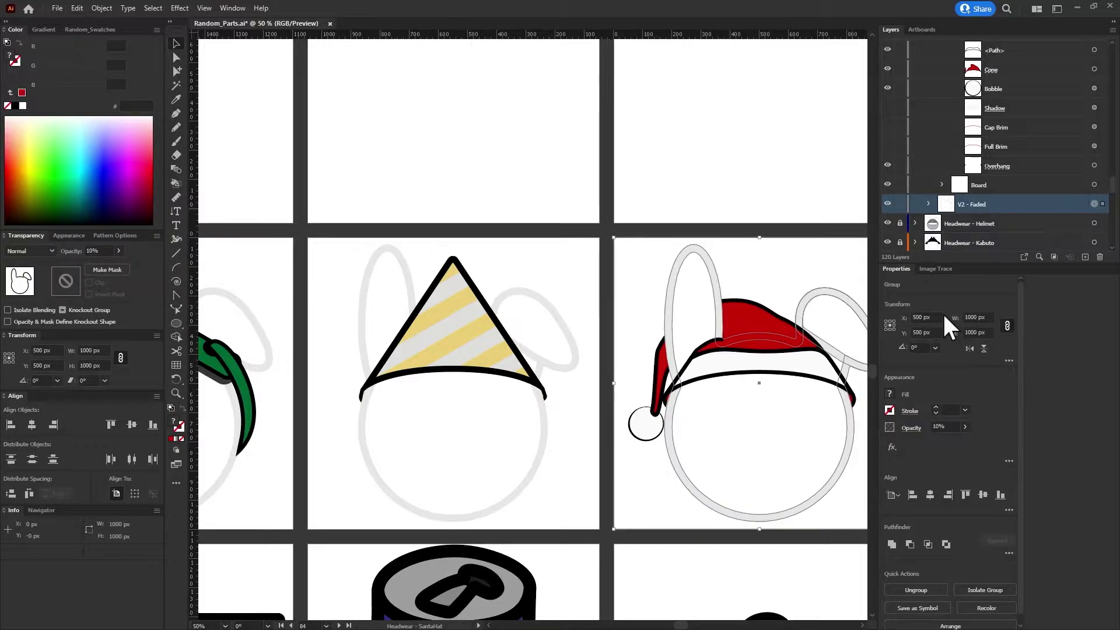
pyautogui.click(942, 426)
pyautogui.write('100')
pyautogui.press('Return')
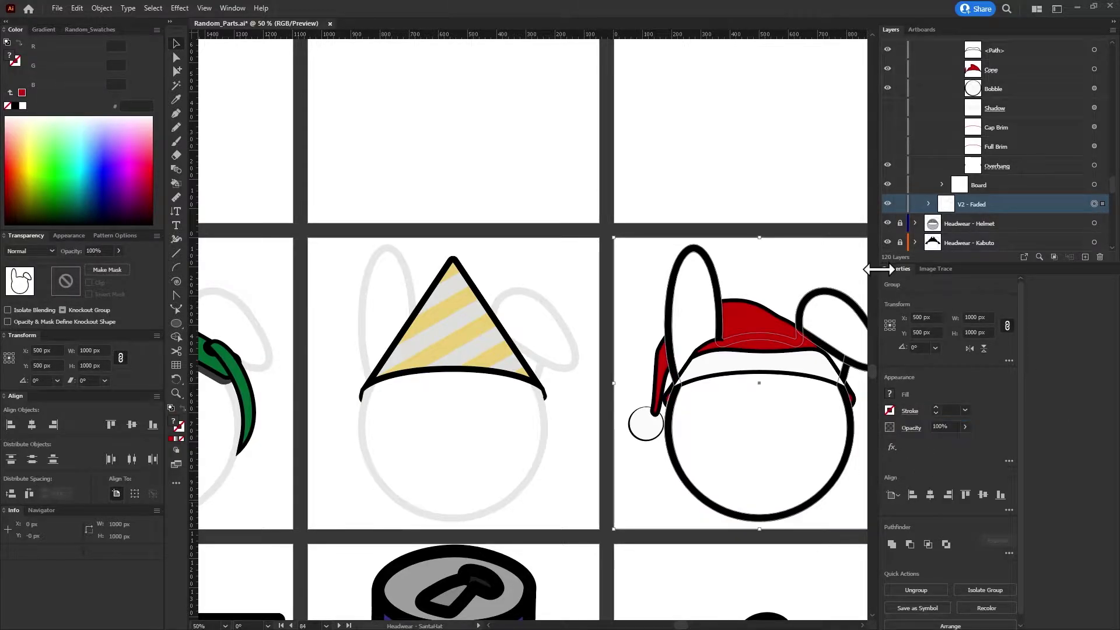
pyautogui.click(788, 263)
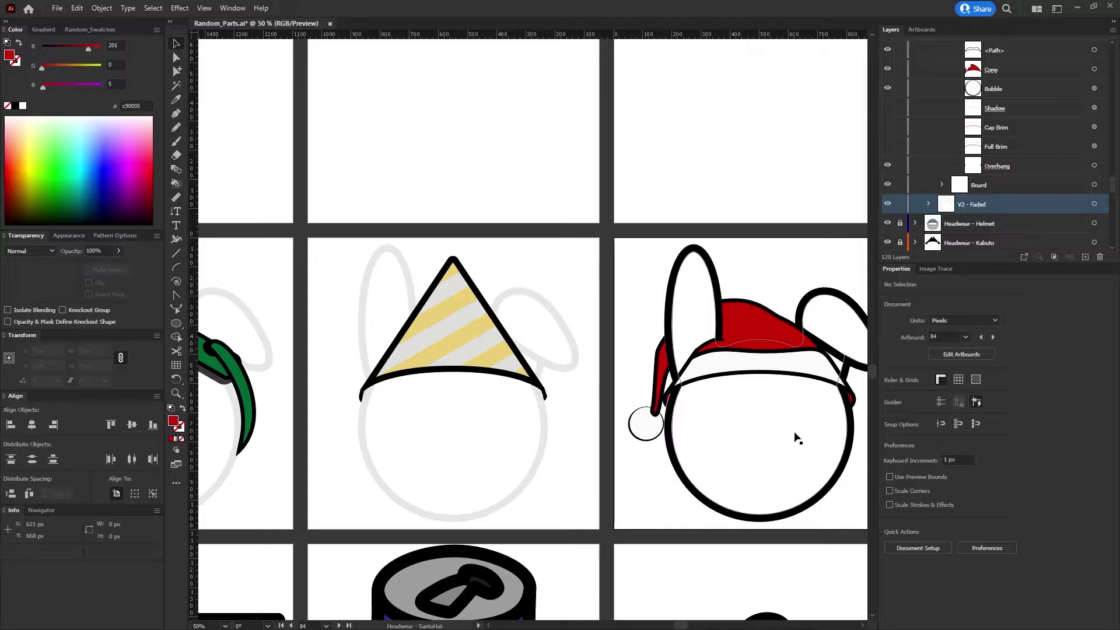
# Zoom in and out to inspect the Santa hat's brim
pyautogui.hscroll(3, 727, 430)
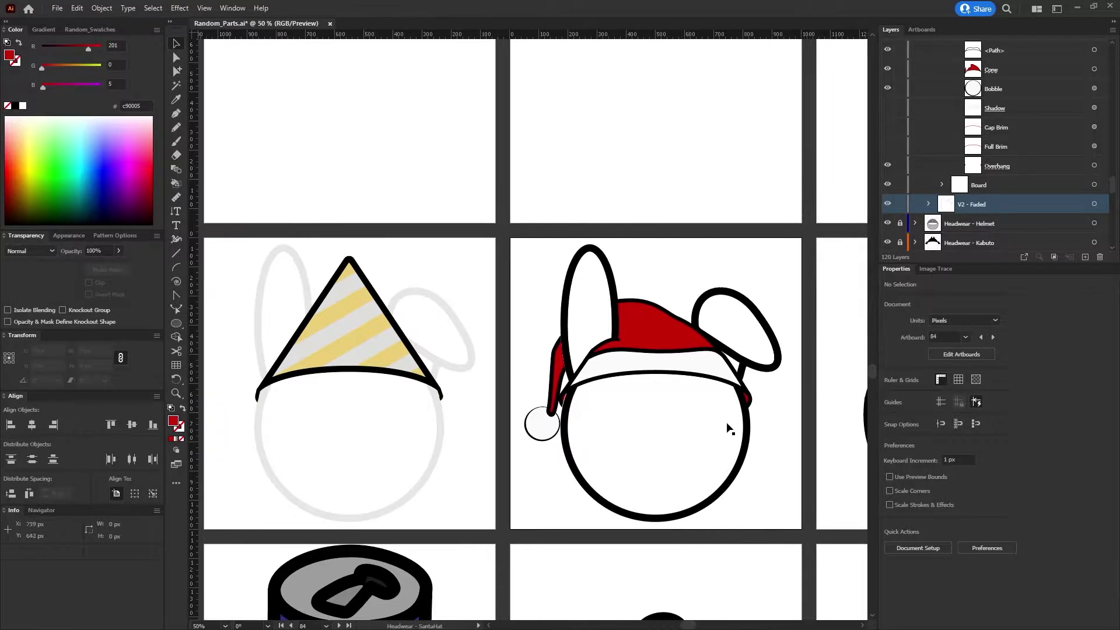
pyautogui.scroll(1, 532, 418)
pyautogui.scroll(3, 493, 325)
pyautogui.scroll(3, 493, 325)
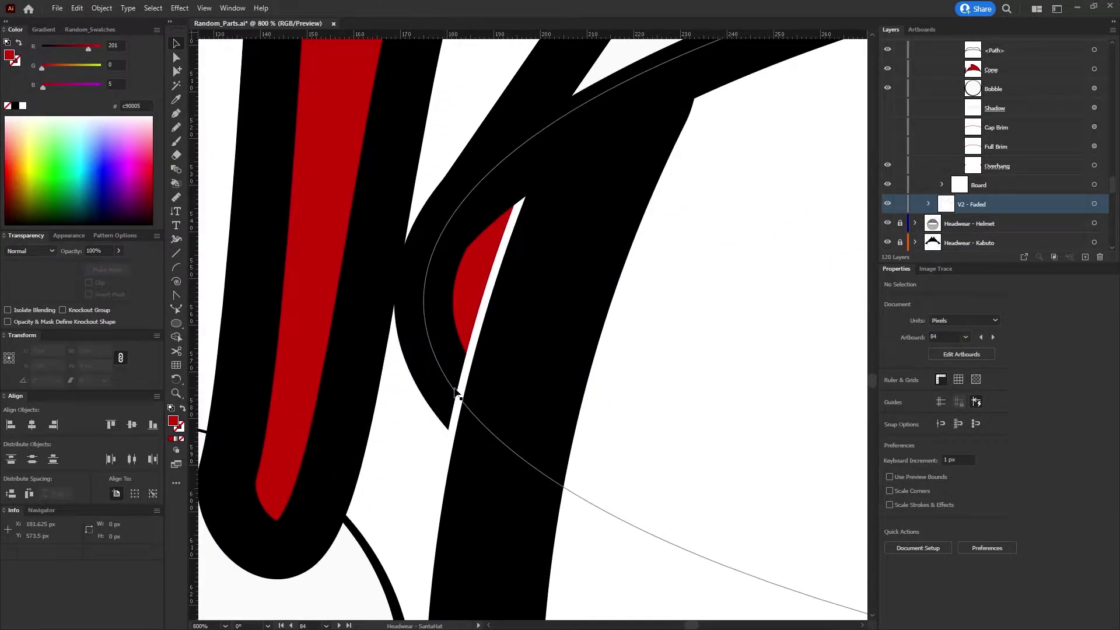
pyautogui.scroll(-3, 469, 368)
pyautogui.scroll(-2, 461, 376)
pyautogui.scroll(-1, 461, 379)
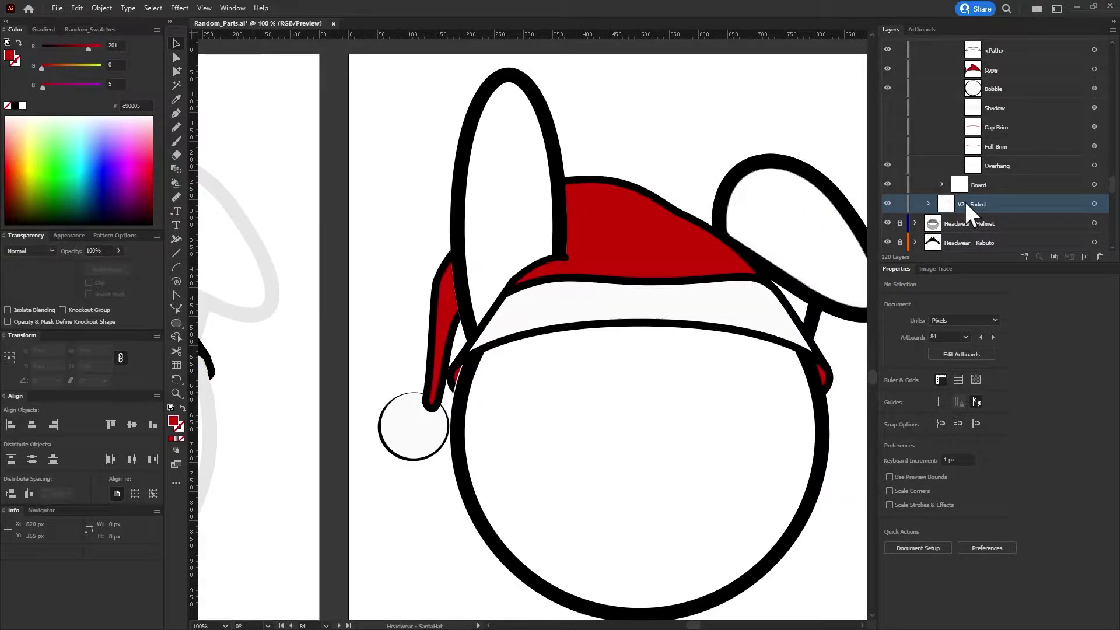
pyautogui.scroll(2, 963, 200)
pyautogui.scroll(2, 960, 192)
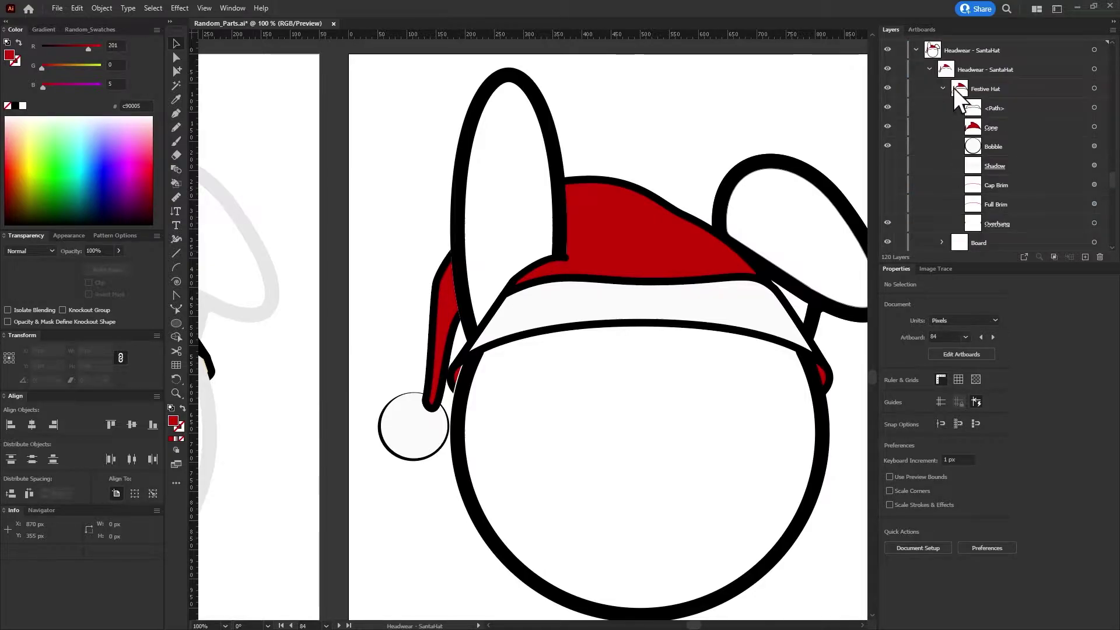
# Step through the Cone, path, Shadow and Overhang layers and target the Overhang ellipse
pyautogui.click(1005, 129)
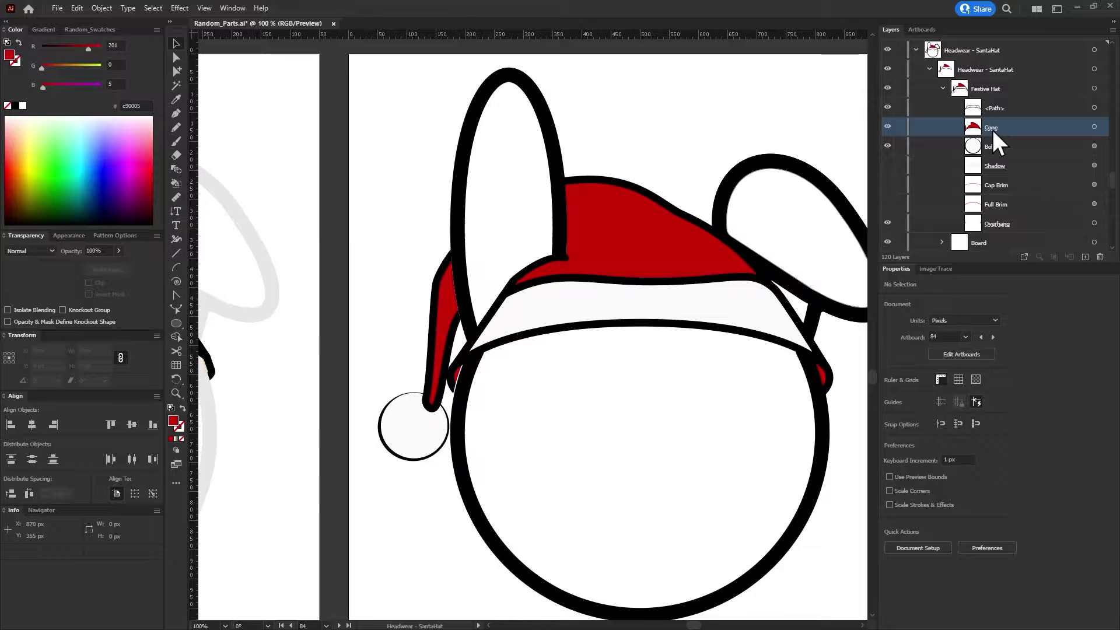
pyautogui.doubleClick(993, 129)
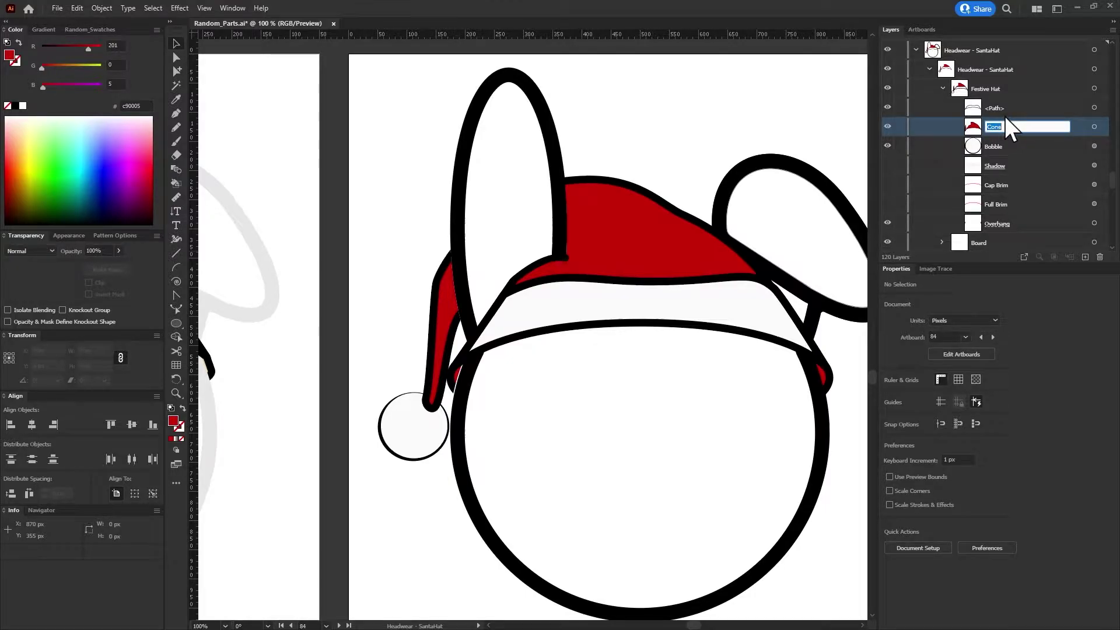
pyautogui.click(1033, 108)
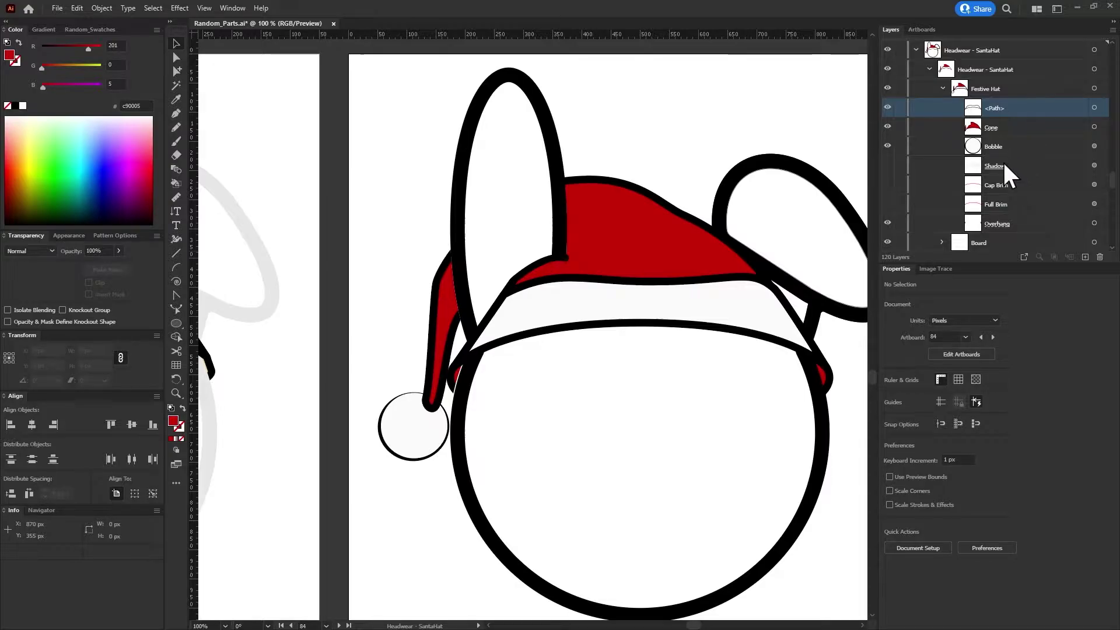
pyautogui.click(1024, 163)
pyautogui.scroll(-3, 1024, 162)
pyautogui.click(1023, 162)
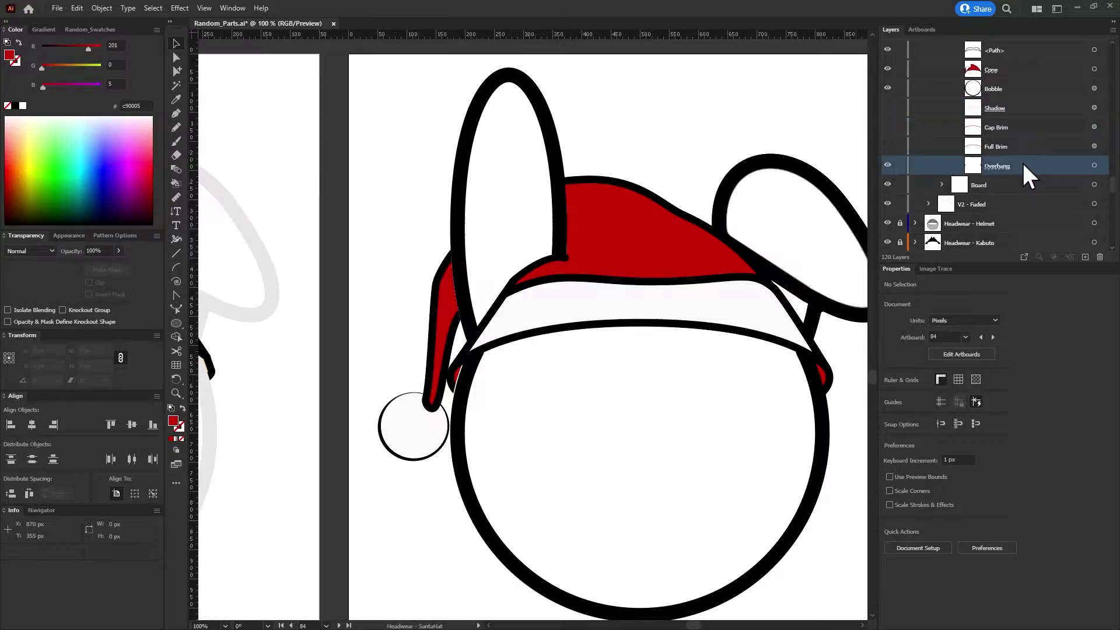
pyautogui.moveTo(1013, 165); pyautogui.dragTo(958, 175)
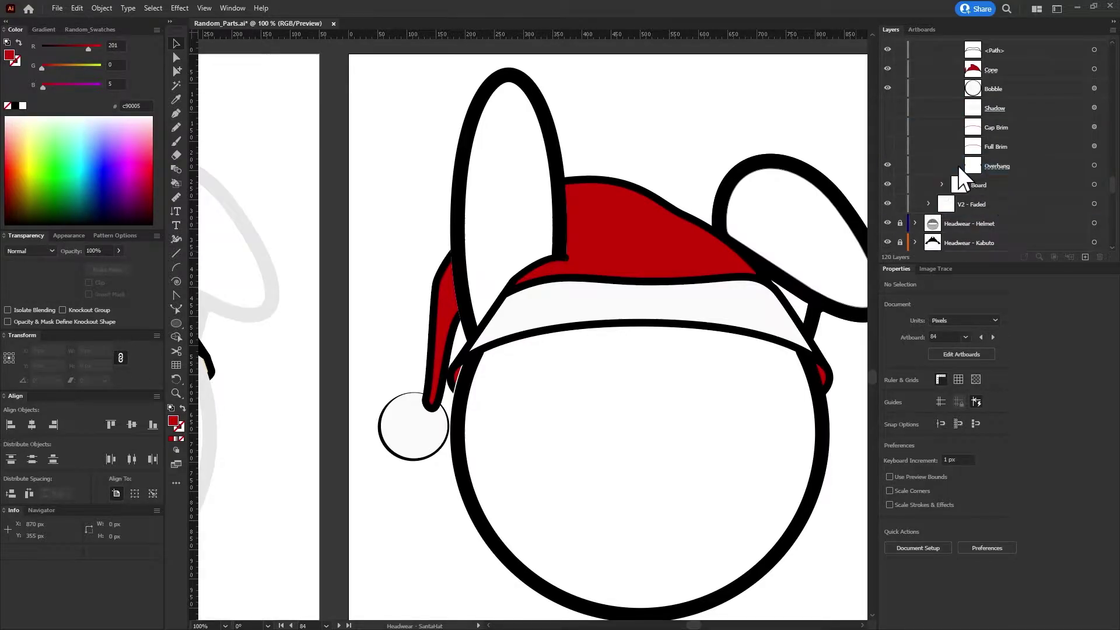
pyautogui.click(939, 166)
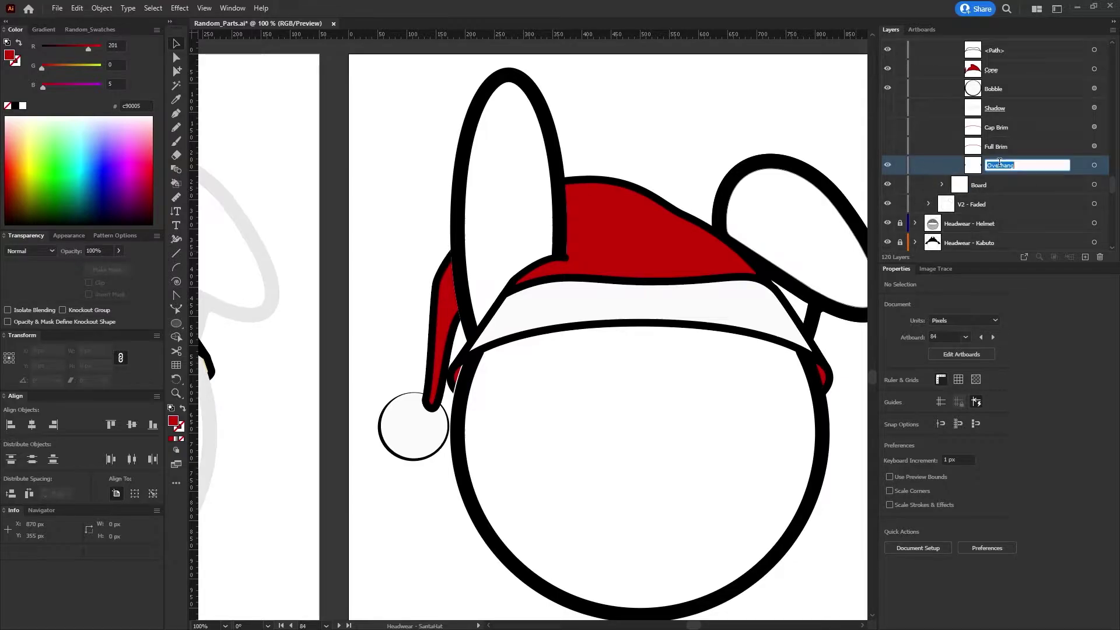
pyautogui.click(1094, 165)
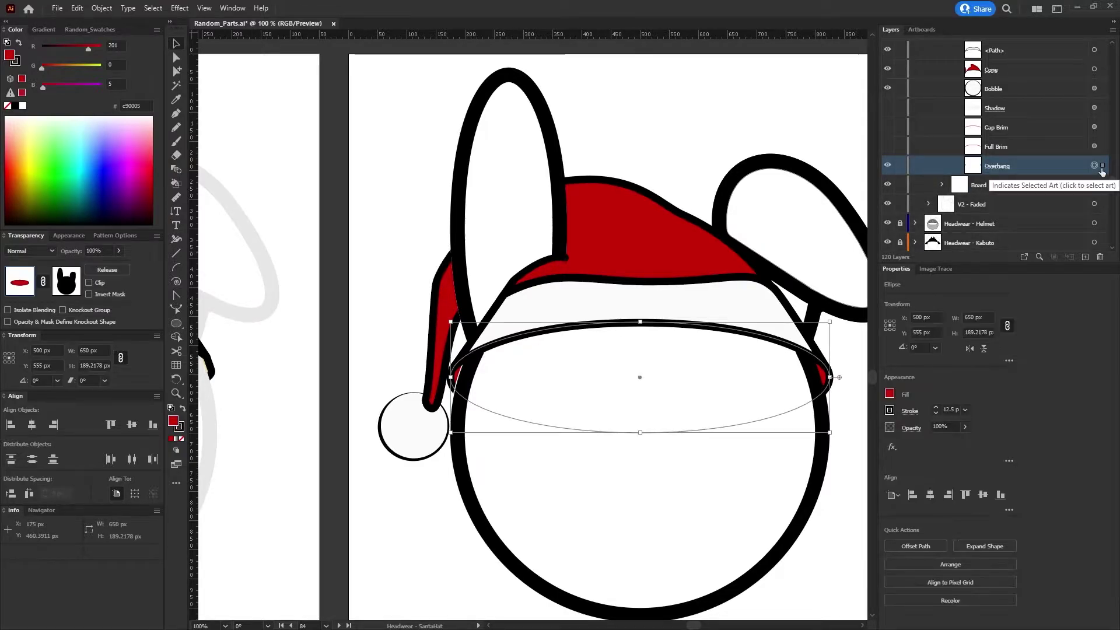
# Release the Overhang's old opacity mask and delete the black mask shape
pyautogui.click(66, 281)
pyautogui.click(106, 268)
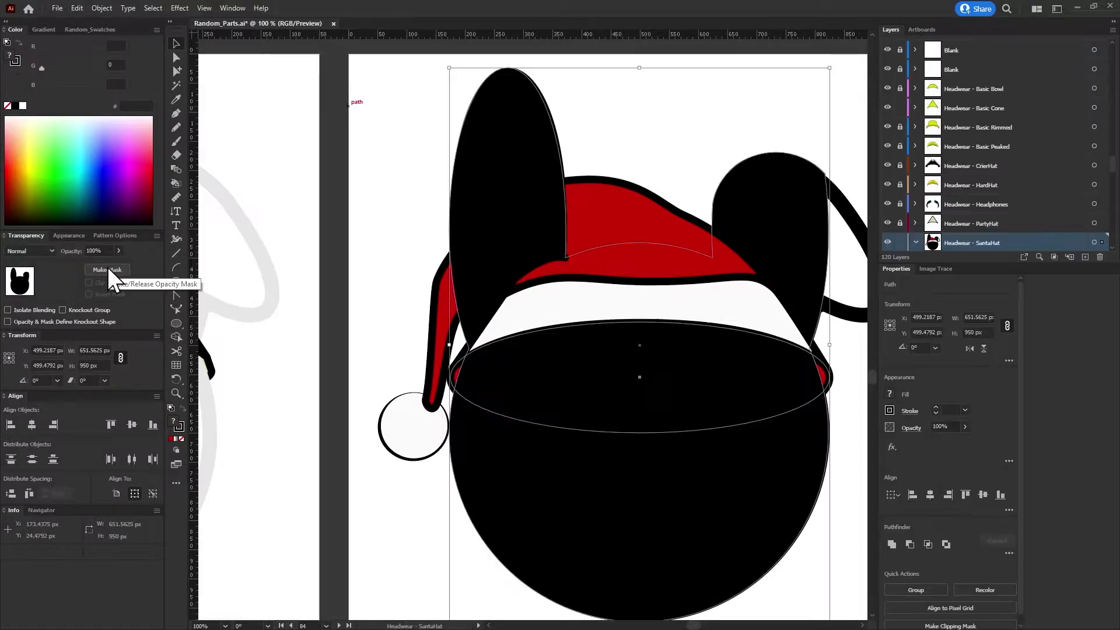
pyautogui.scroll(-3, 1013, 157)
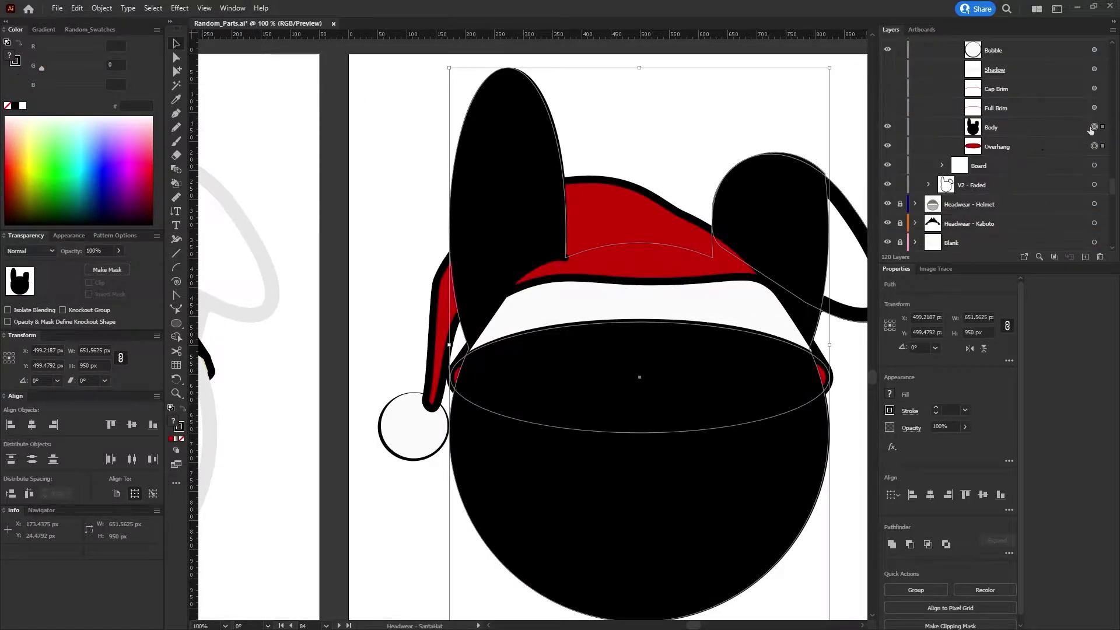
pyautogui.click(1099, 256)
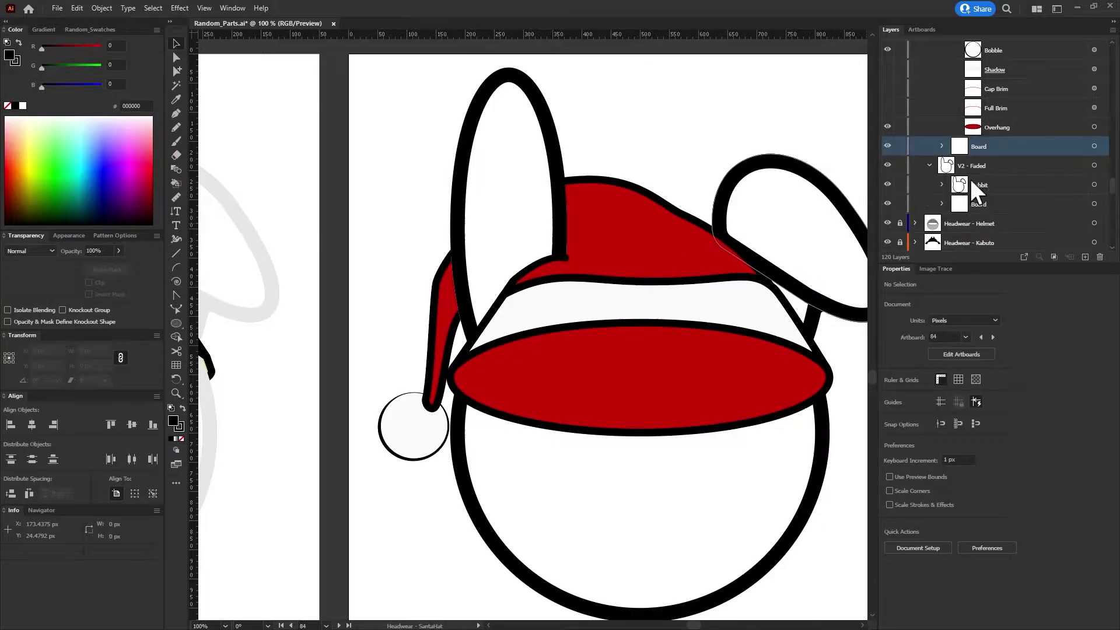
# Take the rabbit's Body Outline from V2 - Faded and paste it into Headwear - SantaHat
pyautogui.keyDown('alt'); pyautogui.click(928, 165); pyautogui.keyUp('alt')
pyautogui.scroll(-3, 1009, 214)
pyautogui.click(1094, 146)
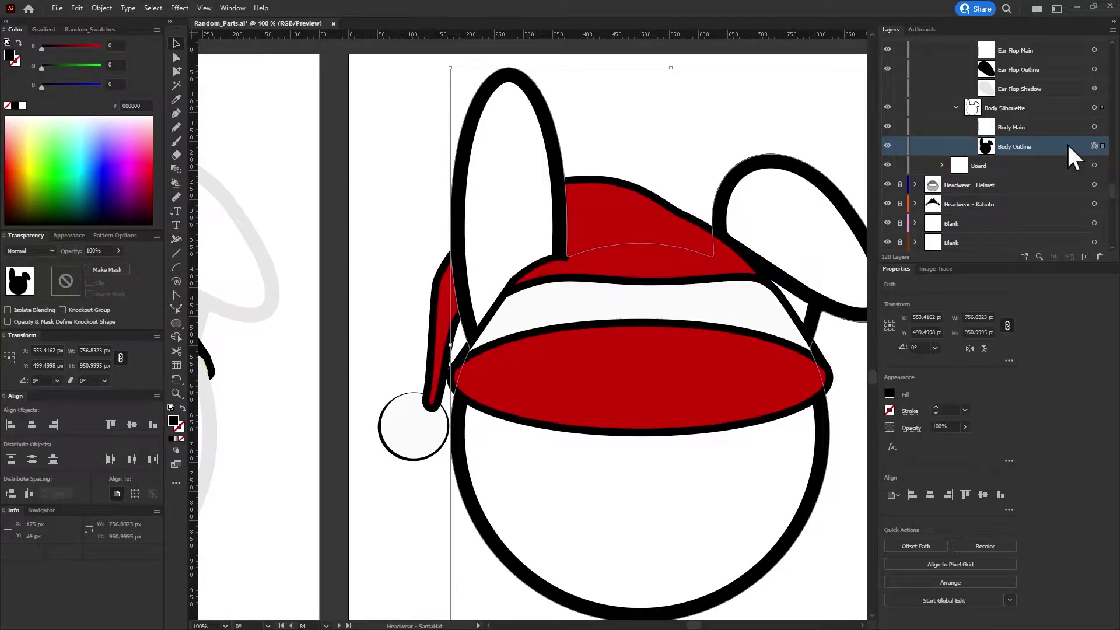
pyautogui.scroll(3, 1071, 141)
pyautogui.scroll(2, 1072, 142)
pyautogui.scroll(2, 1073, 142)
pyautogui.click(1093, 127)
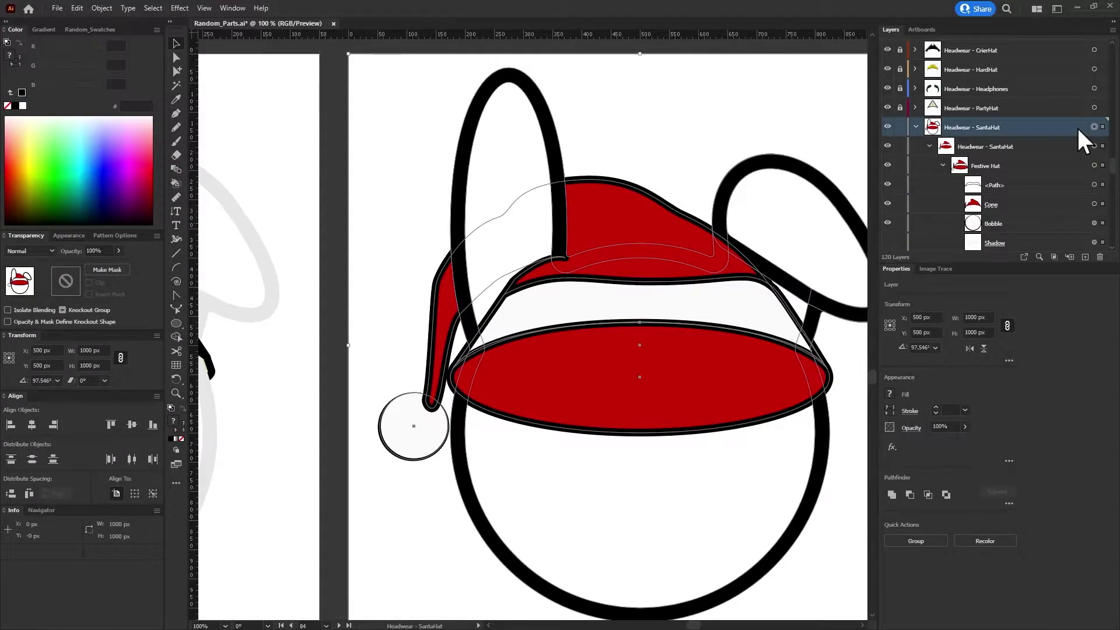
pyautogui.hotkey('ctrl', 'z')
# Place Body Outline above Overhang and make it the Overhang's opacity mask
pyautogui.scroll(-3, 1055, 149)
pyautogui.scroll(-2, 1003, 135)
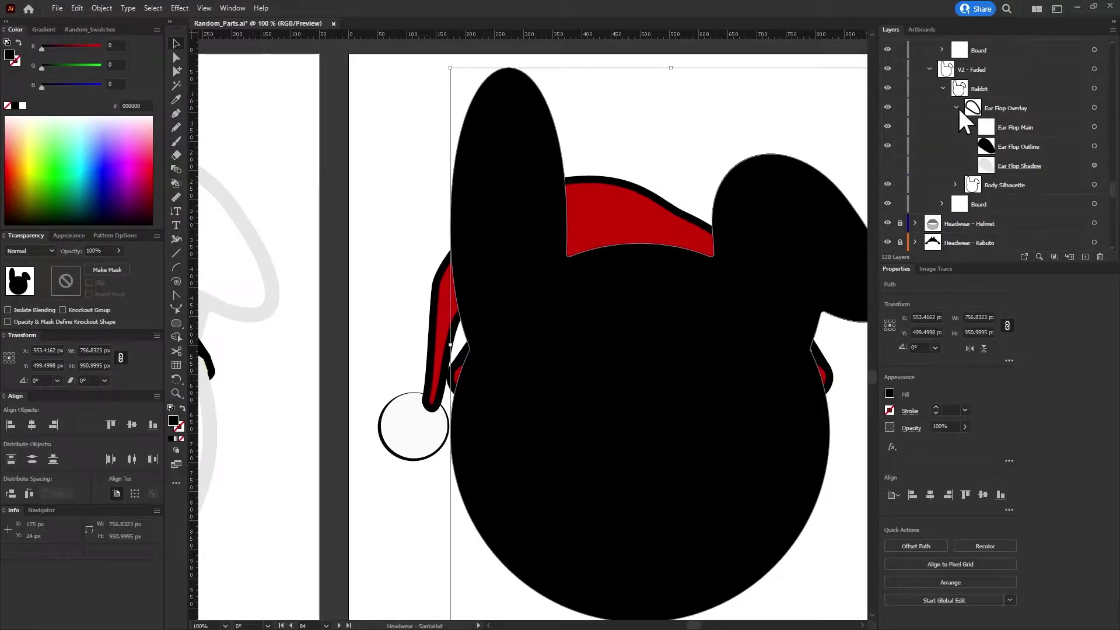
pyautogui.click(929, 69)
pyautogui.scroll(1, 1003, 100)
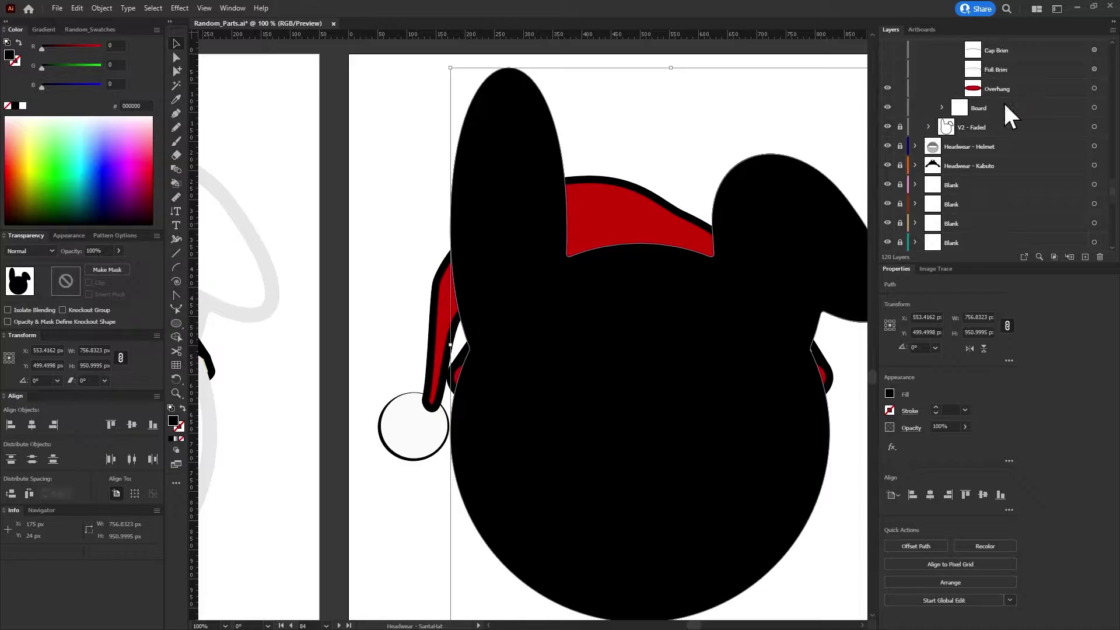
pyautogui.moveTo(1003, 100); pyautogui.dragTo(1076, 168)
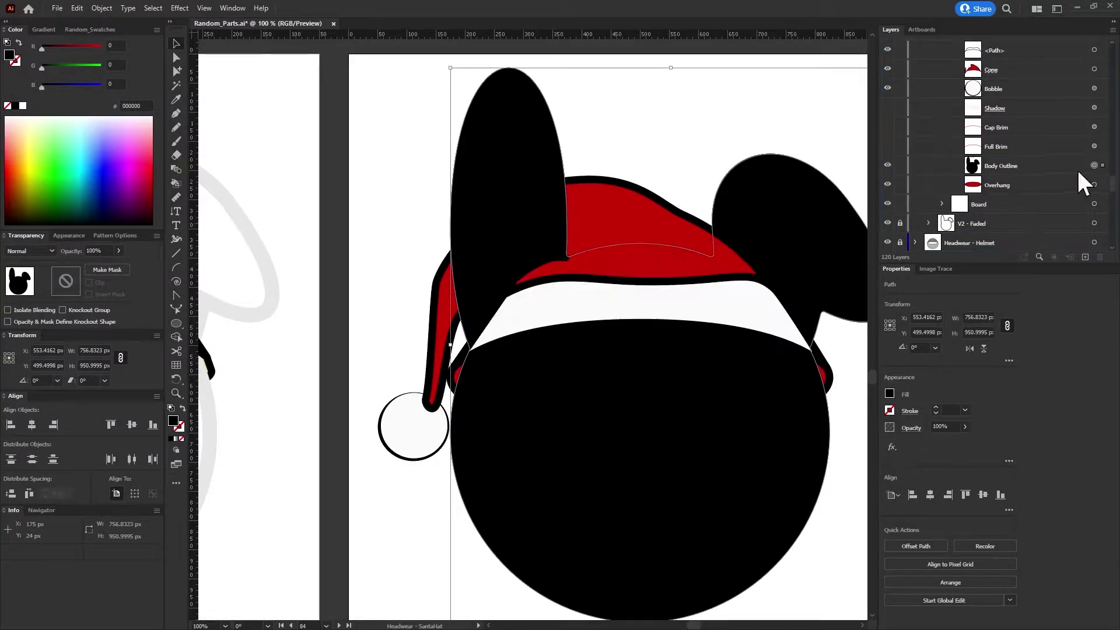
pyautogui.keyDown('shift'); pyautogui.click(1079, 185); pyautogui.keyUp('shift')
pyautogui.click(107, 269)
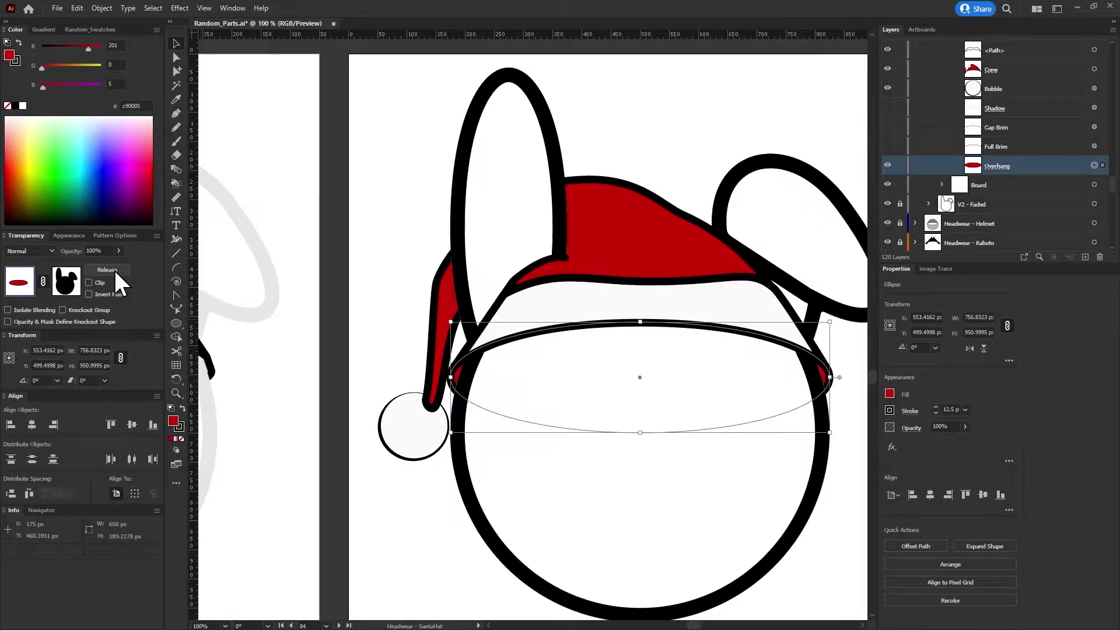
pyautogui.click(385, 327)
# Set the V2 - Faded rabbit group's opacity to 10%
pyautogui.scroll(4, 424, 433)
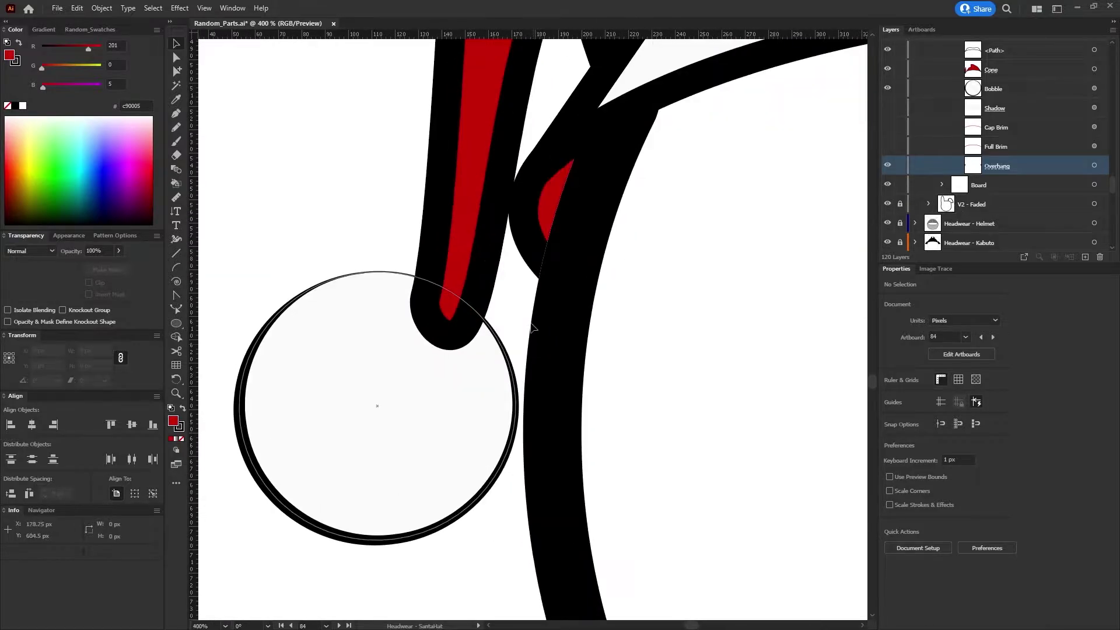
pyautogui.scroll(-2, 582, 200)
pyautogui.scroll(-2, 590, 212)
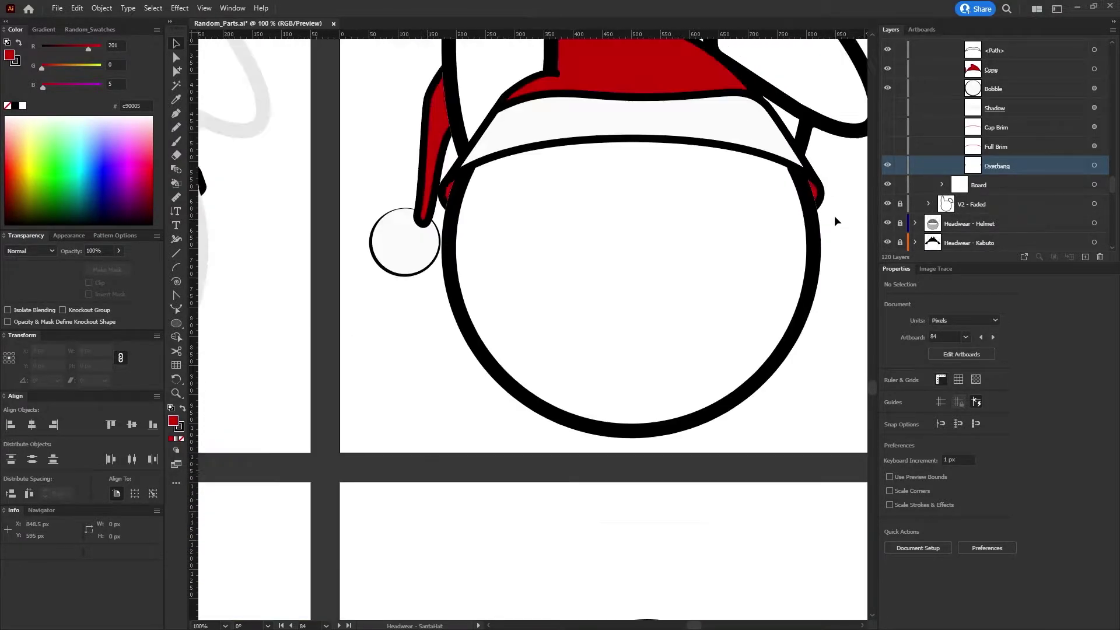
pyautogui.click(966, 204)
pyautogui.click(1094, 203)
pyautogui.click(937, 426)
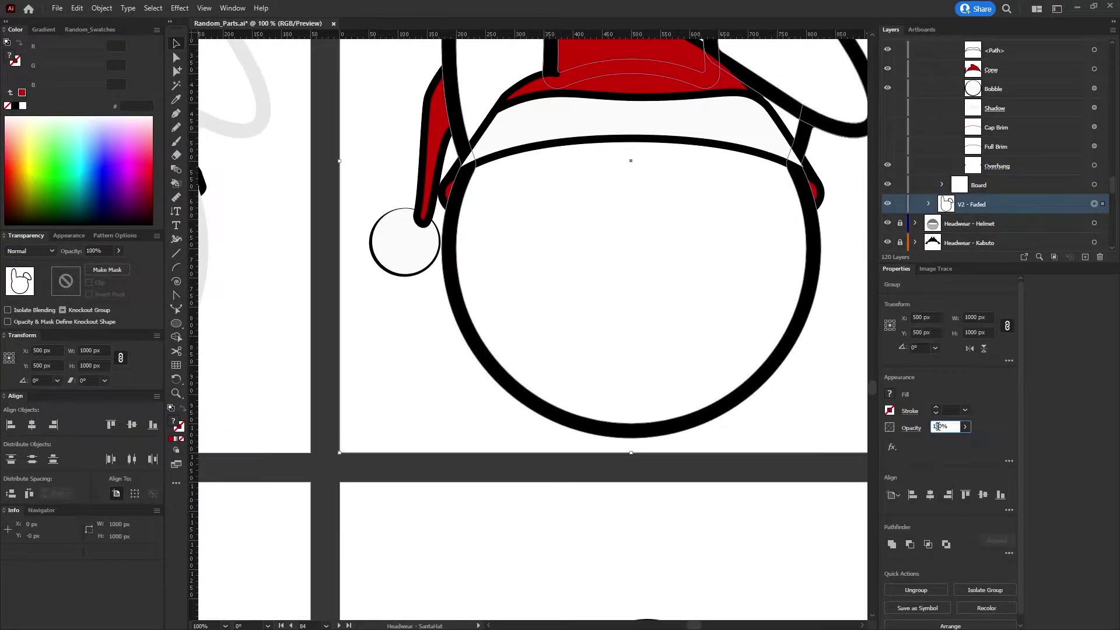
pyautogui.write('10')
pyautogui.press('Return')
# Collapse the Headwear - SantaHat sub-layer and fit the Santa hat artboard in view
pyautogui.scroll(3, 933, 146)
pyautogui.click(929, 69)
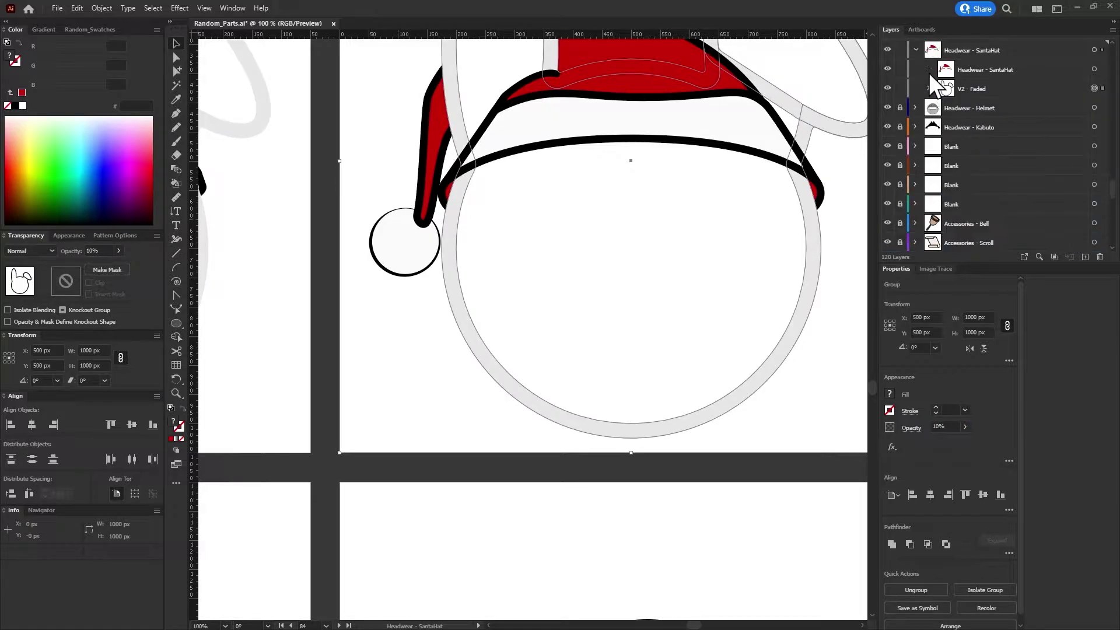
pyautogui.scroll(-3, 848, 224)
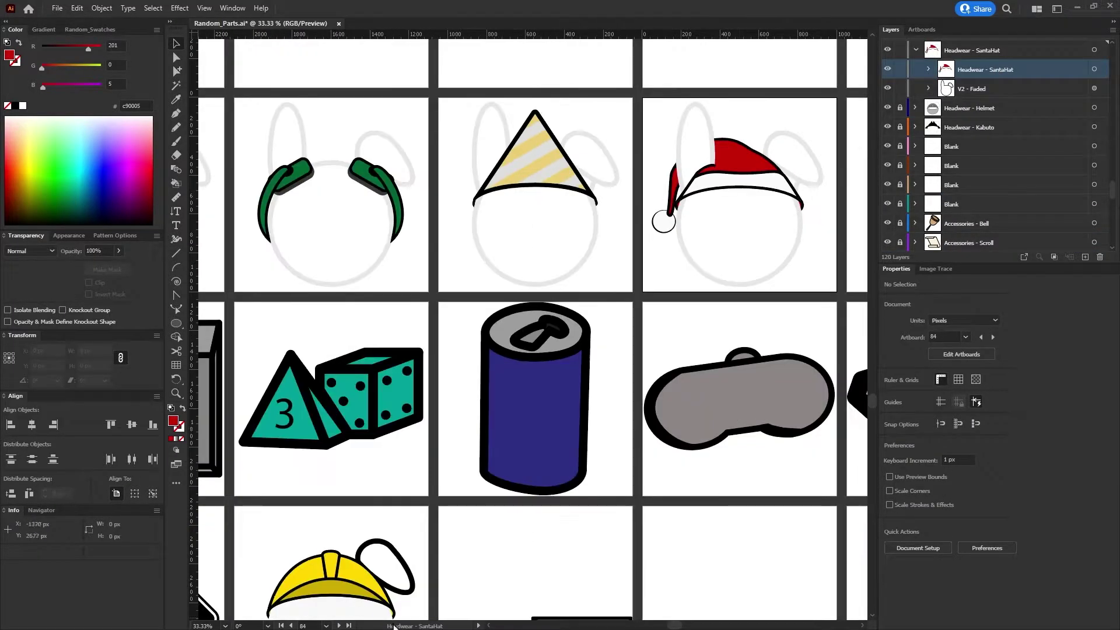
pyautogui.click(338, 625)
pyautogui.click(291, 625)
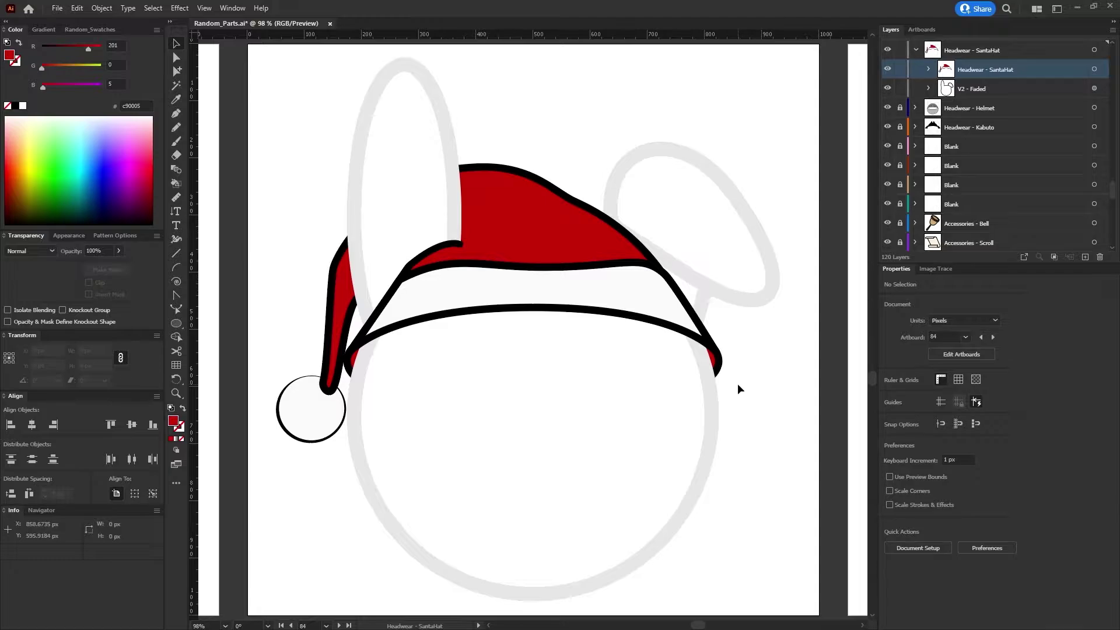
# Expand V2 - Faded down to the Rabbit's Ear Flop Outline and select it
pyautogui.click(929, 88)
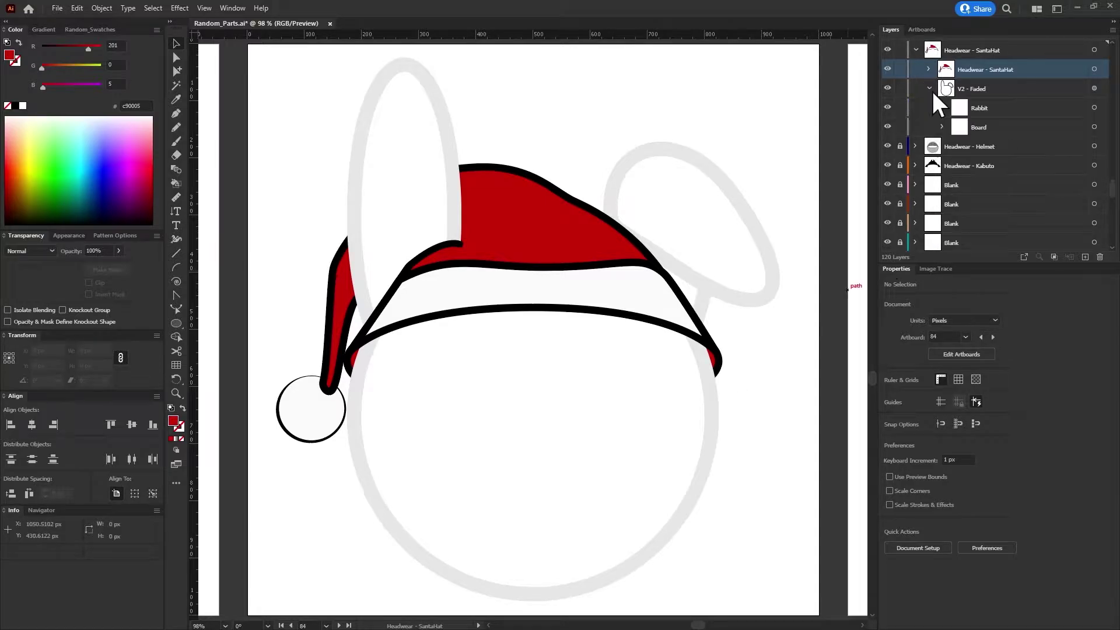
pyautogui.click(929, 89)
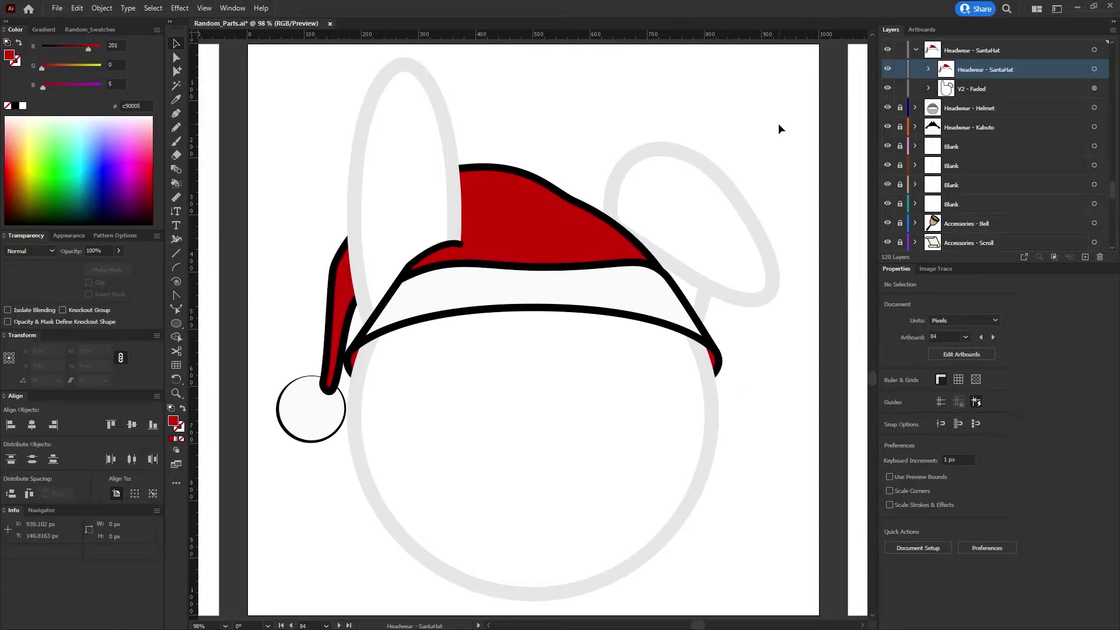
pyautogui.click(929, 89)
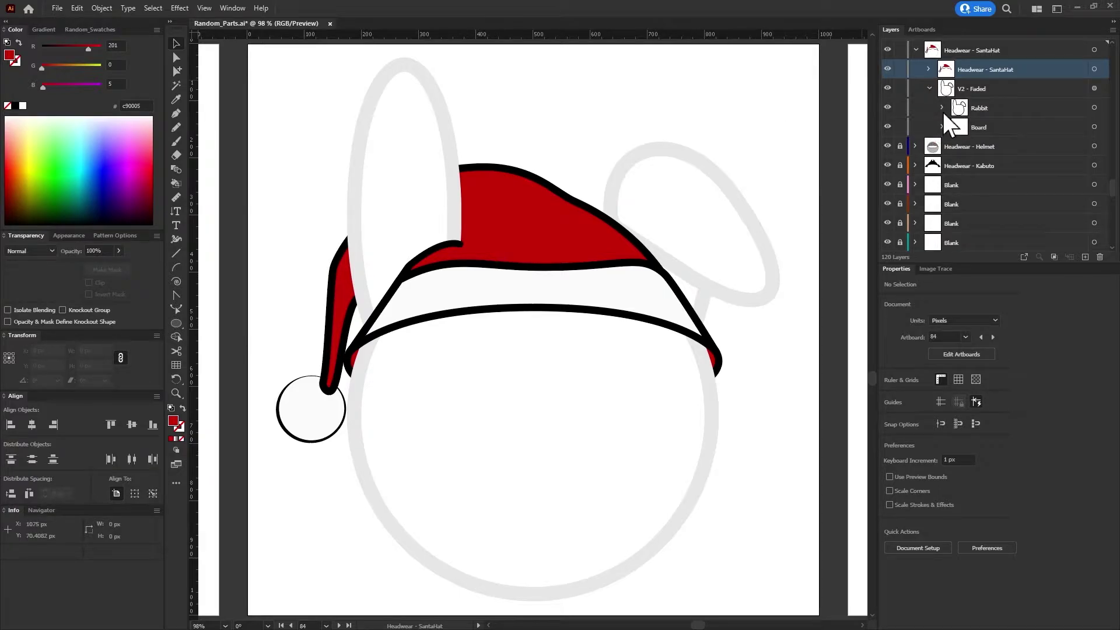
pyautogui.click(942, 108)
pyautogui.click(956, 127)
pyautogui.click(1083, 165)
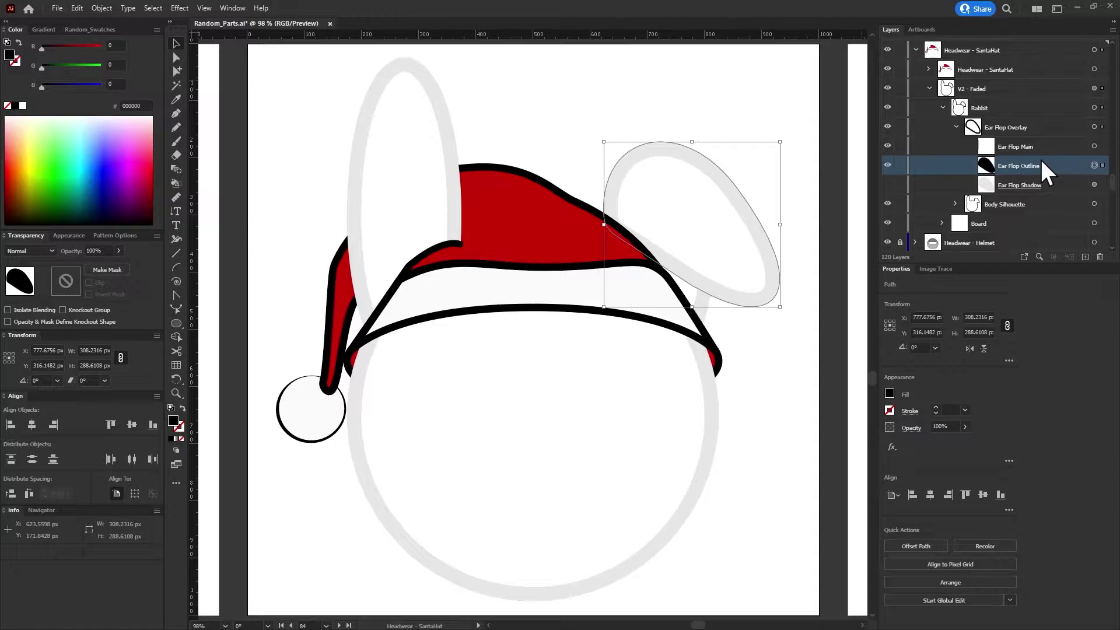
# Paste Ear Flop Outline above the Cone in Festive Hat and make it the Cone's opacity mask
pyautogui.click(929, 89)
pyautogui.click(927, 69)
pyautogui.click(943, 88)
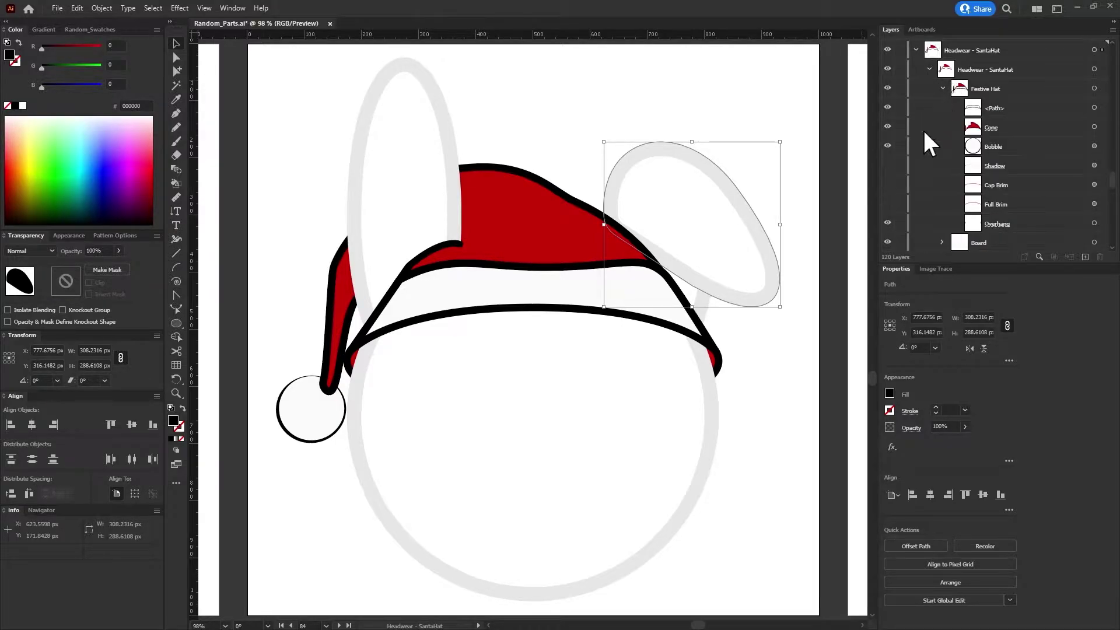
pyautogui.click(1094, 88)
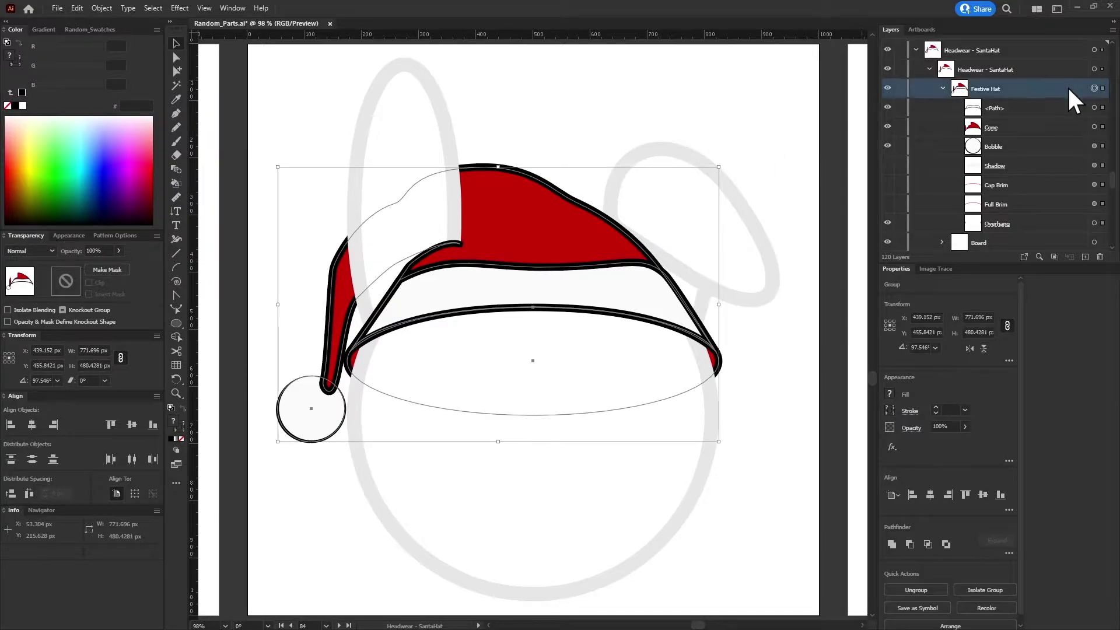
pyautogui.hotkey('ctrl', 'f')
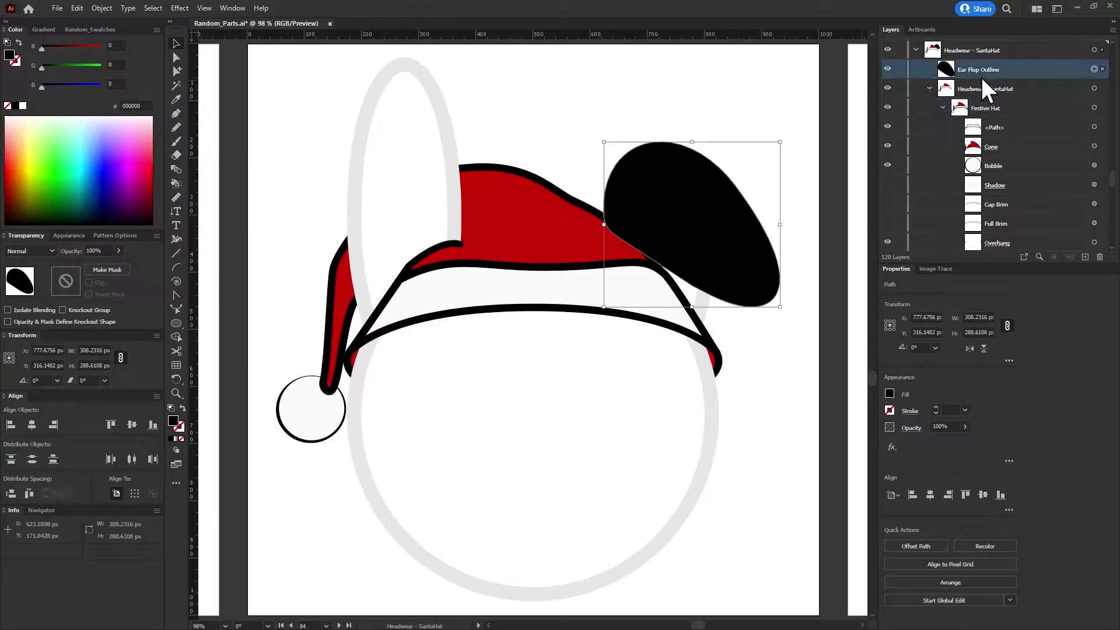
pyautogui.moveTo(981, 72); pyautogui.dragTo(1007, 140)
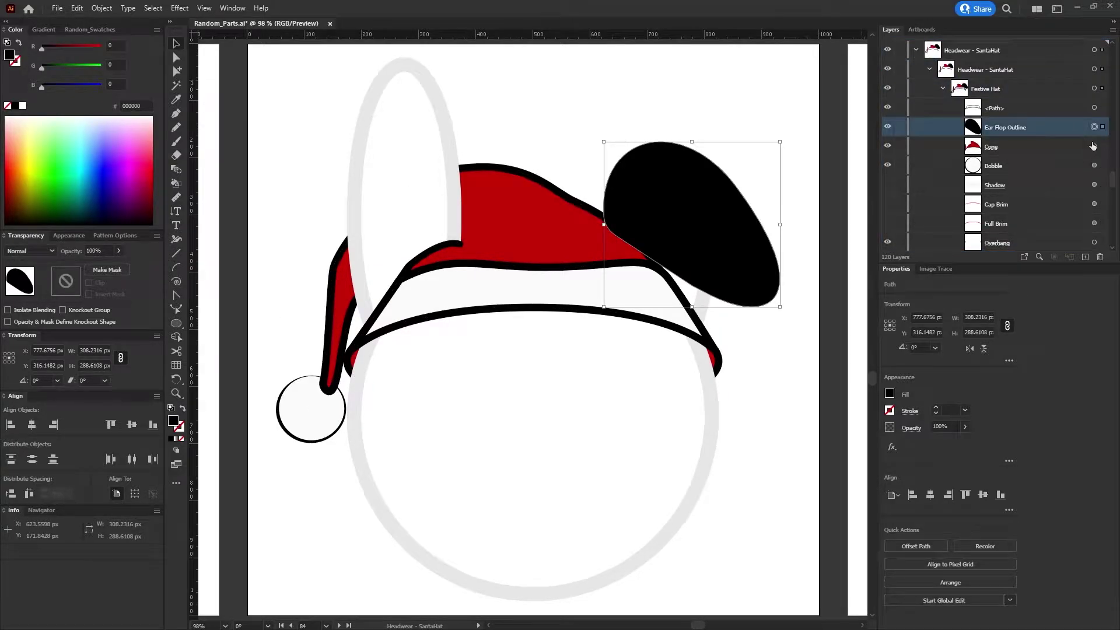
pyautogui.keyDown('shift'); pyautogui.click(1093, 146); pyautogui.keyUp('shift')
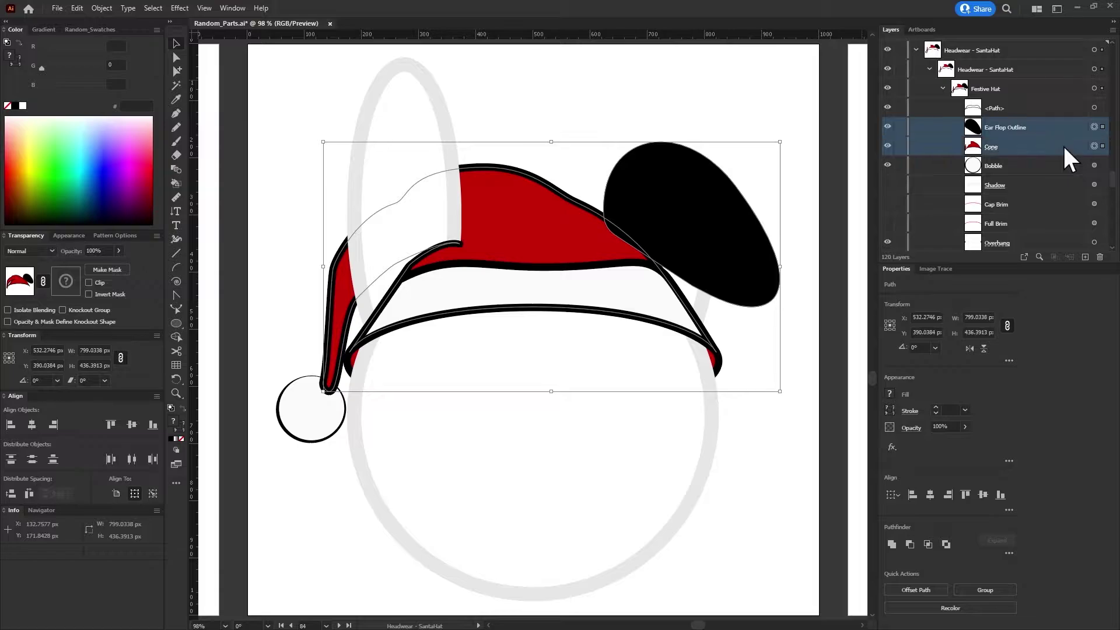
pyautogui.click(118, 269)
pyautogui.click(701, 124)
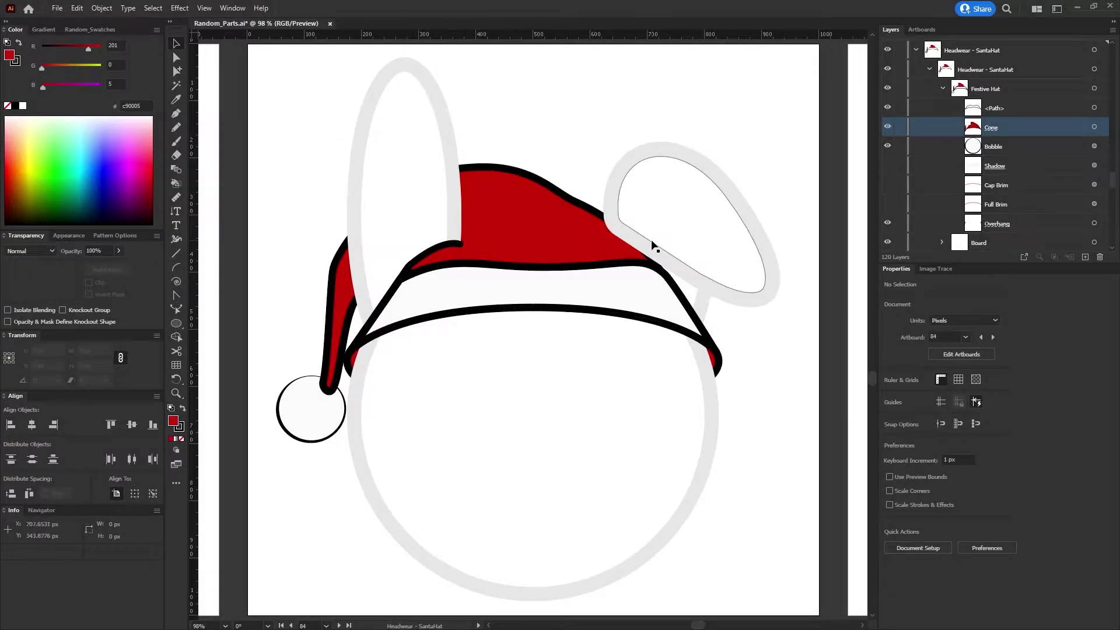
# Collapse the hat layers and select the V2 - Faded group's opacity field
pyautogui.click(943, 88)
pyautogui.click(928, 68)
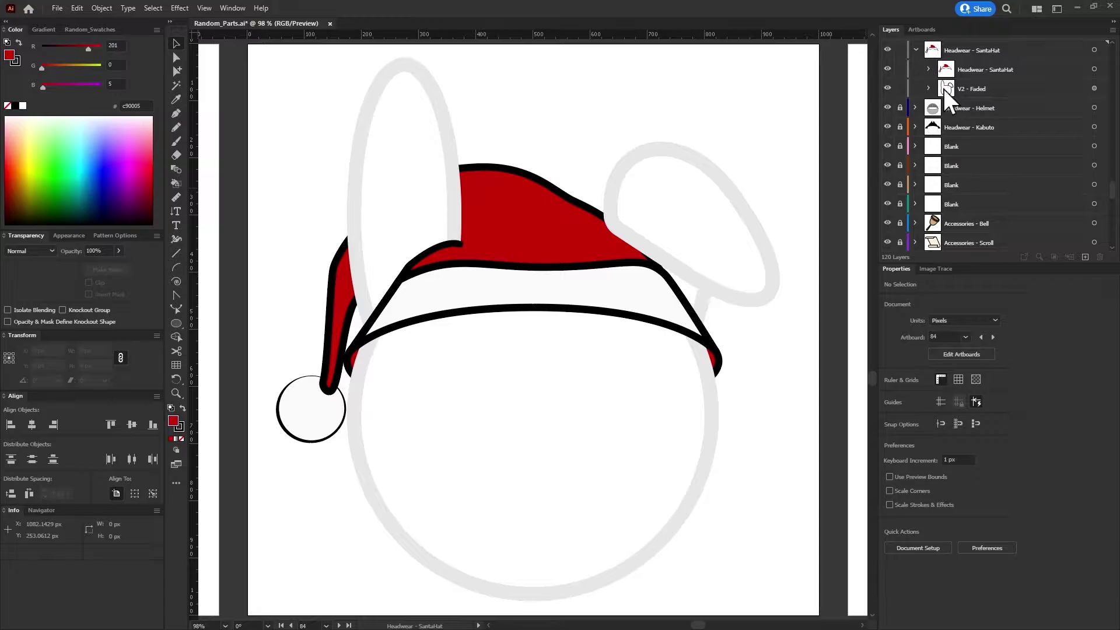
pyautogui.click(1093, 88)
pyautogui.click(940, 427)
# Return V2 - Faded to 100% opacity and restore the Cone's ear-flop mask
pyautogui.write('100')
pyautogui.press('Return')
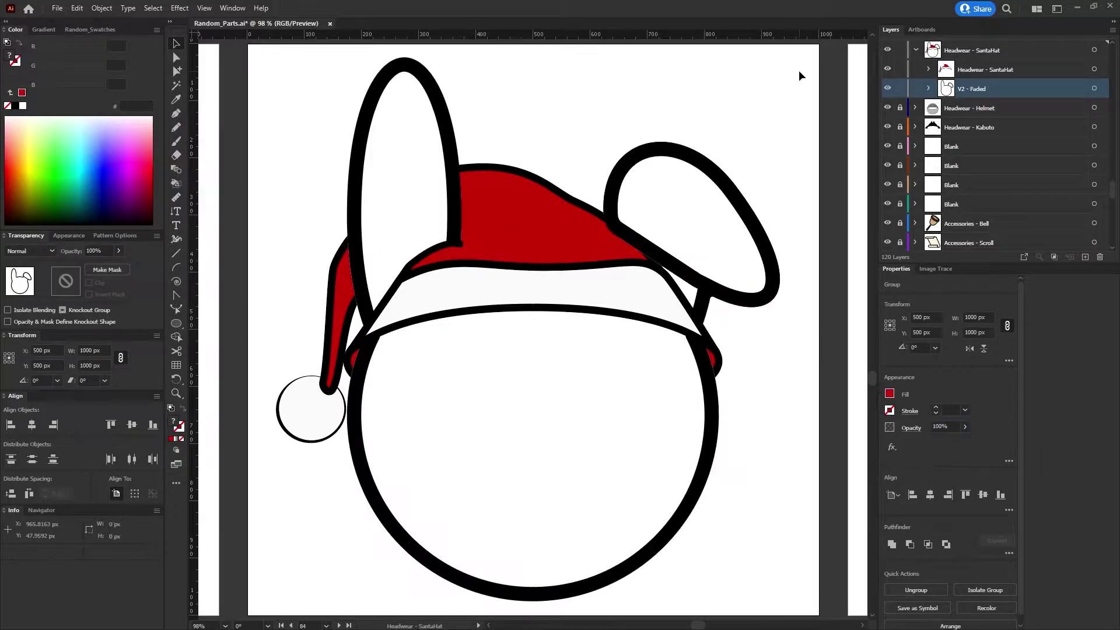
pyautogui.click(800, 75)
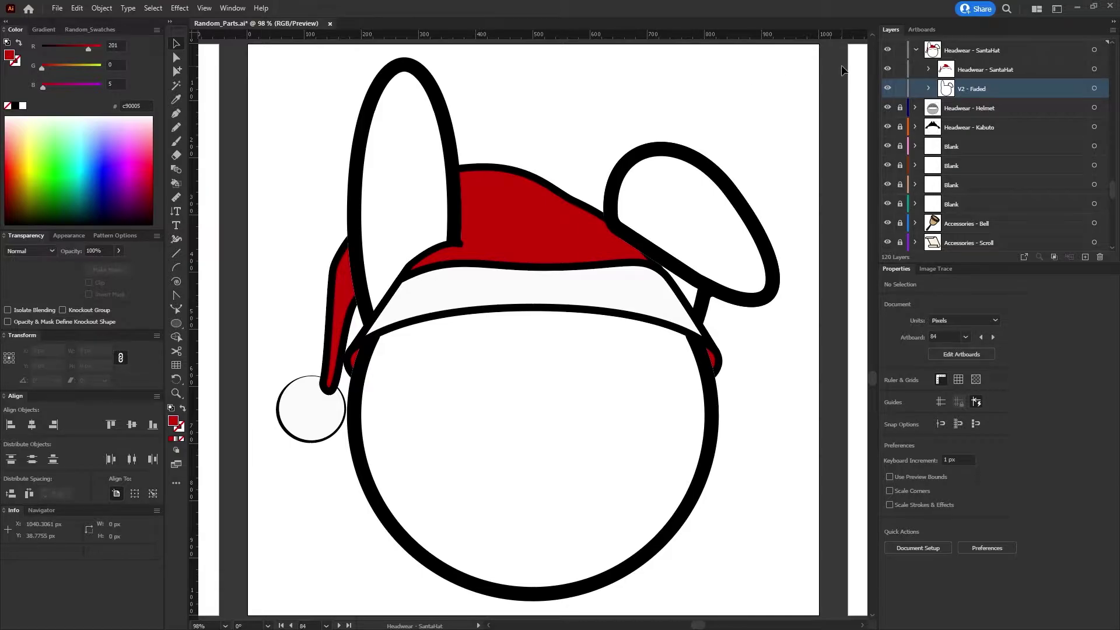
pyautogui.scroll(-3, 768, 94)
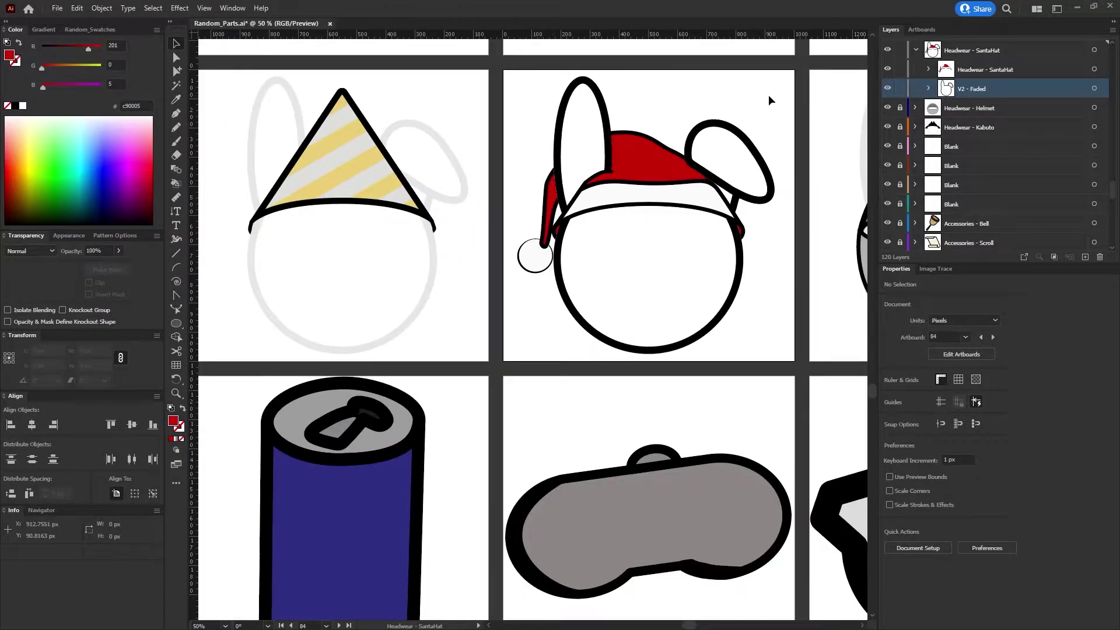
pyautogui.scroll(2, 768, 94)
pyautogui.scroll(1, 768, 94)
pyautogui.hotkey('ctrl', 'a')
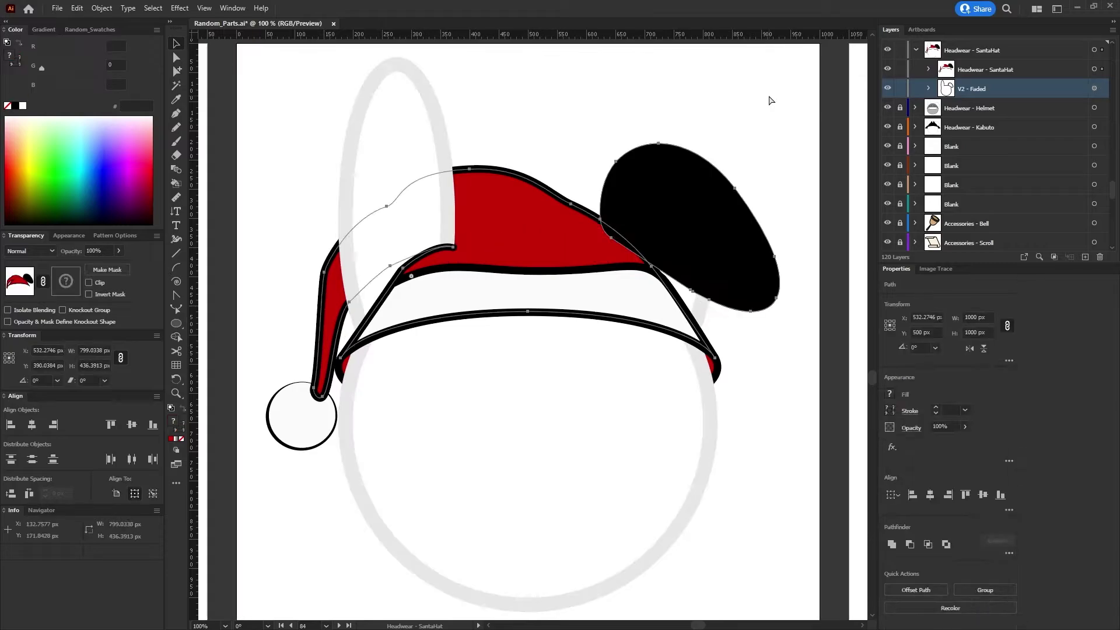
pyautogui.hotkey('ctrl', 'z')
pyautogui.click(765, 95)
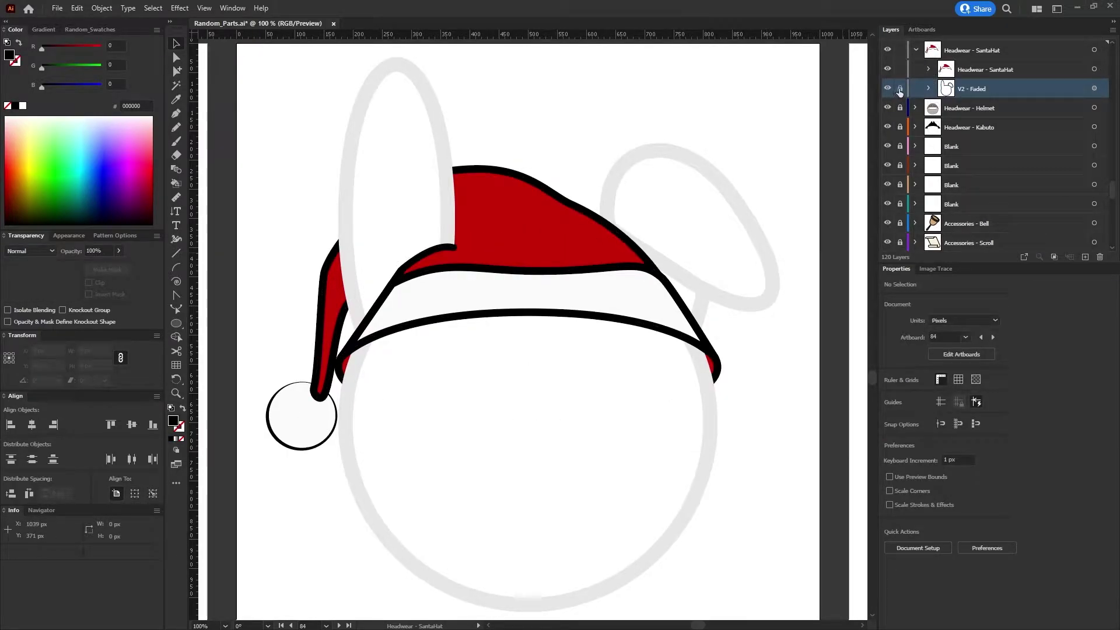
# Lock the Headwear - SantaHat layer and advance to the Helmet artboard
pyautogui.click(915, 50)
pyautogui.scroll(-1, 715, 129)
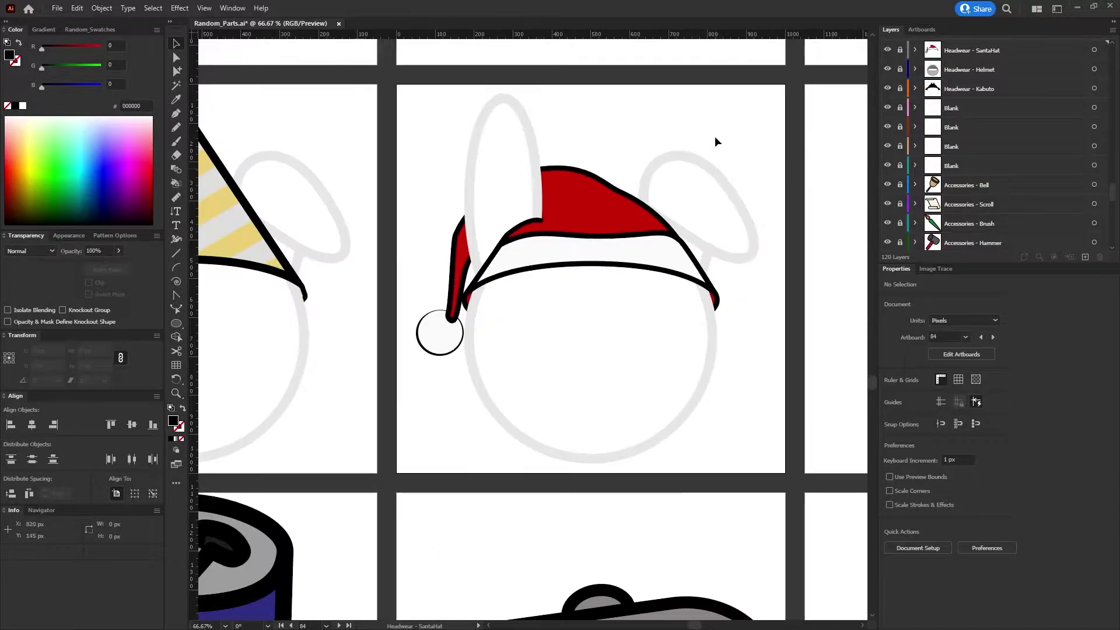
pyautogui.scroll(1, 718, 124)
pyautogui.scroll(1, 715, 140)
pyautogui.scroll(-2, 599, 348)
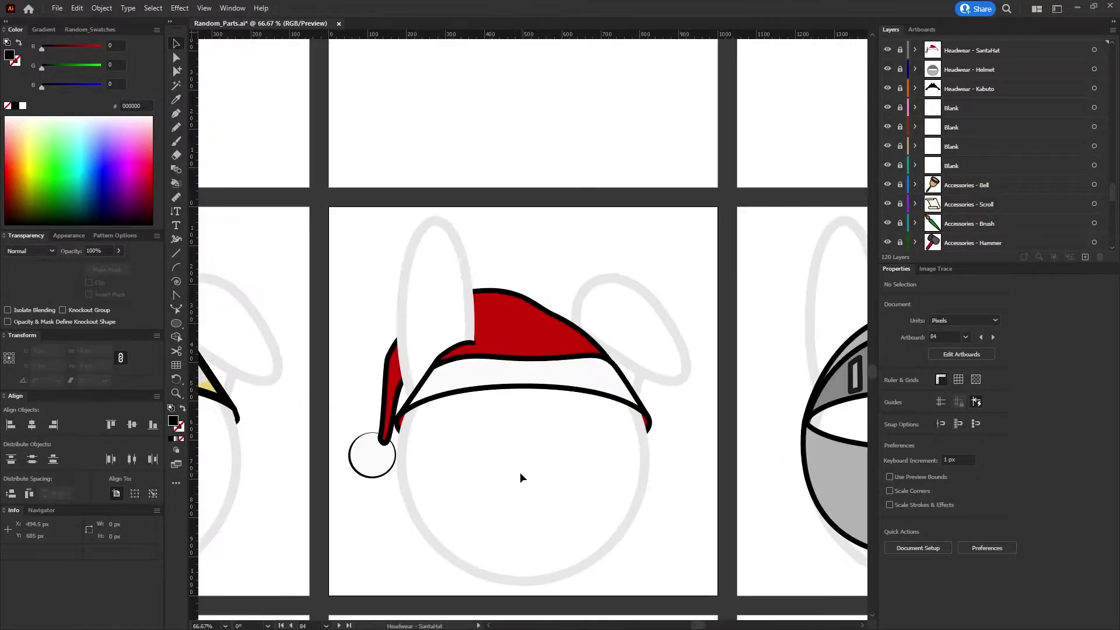
pyautogui.scroll(-3, 482, 456)
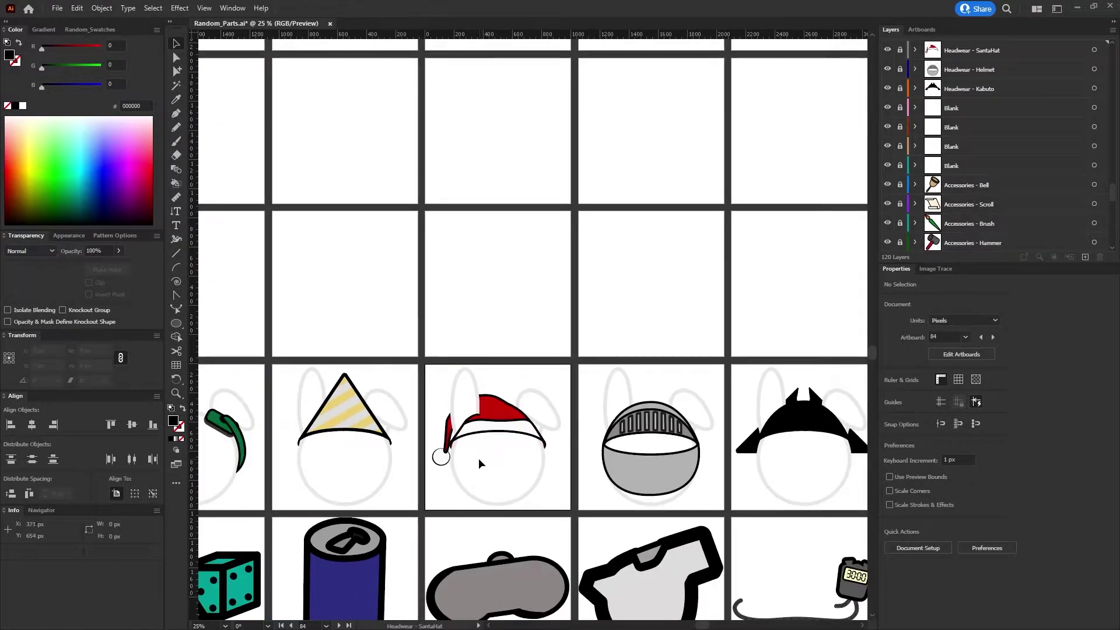
pyautogui.scroll(-1, 362, 453)
pyautogui.scroll(2, 335, 467)
pyautogui.scroll(1, 328, 470)
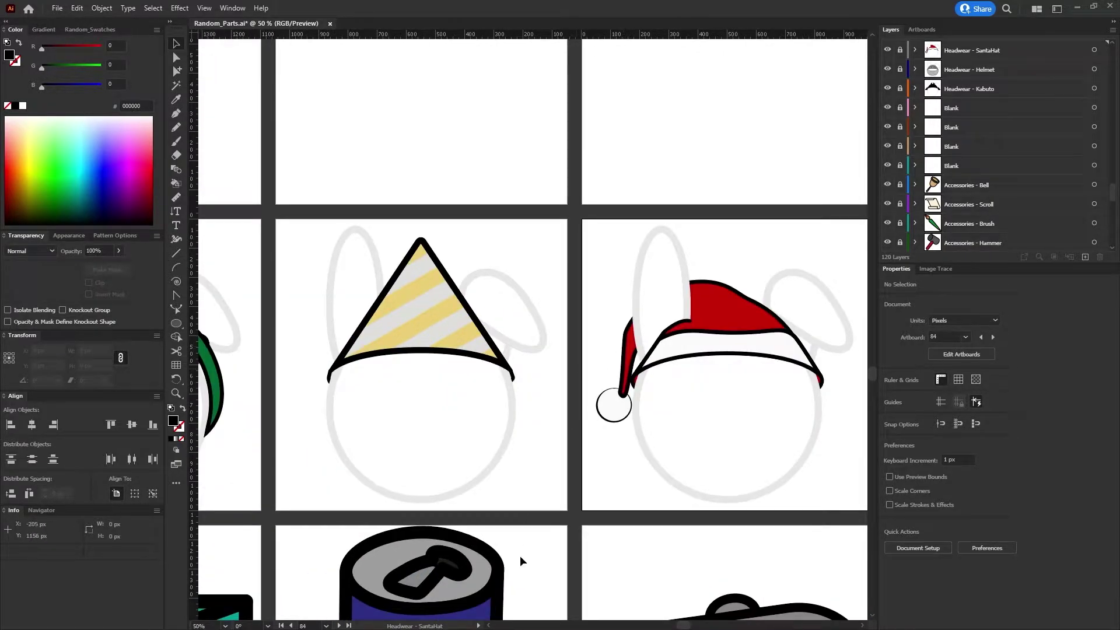
pyautogui.click(339, 625)
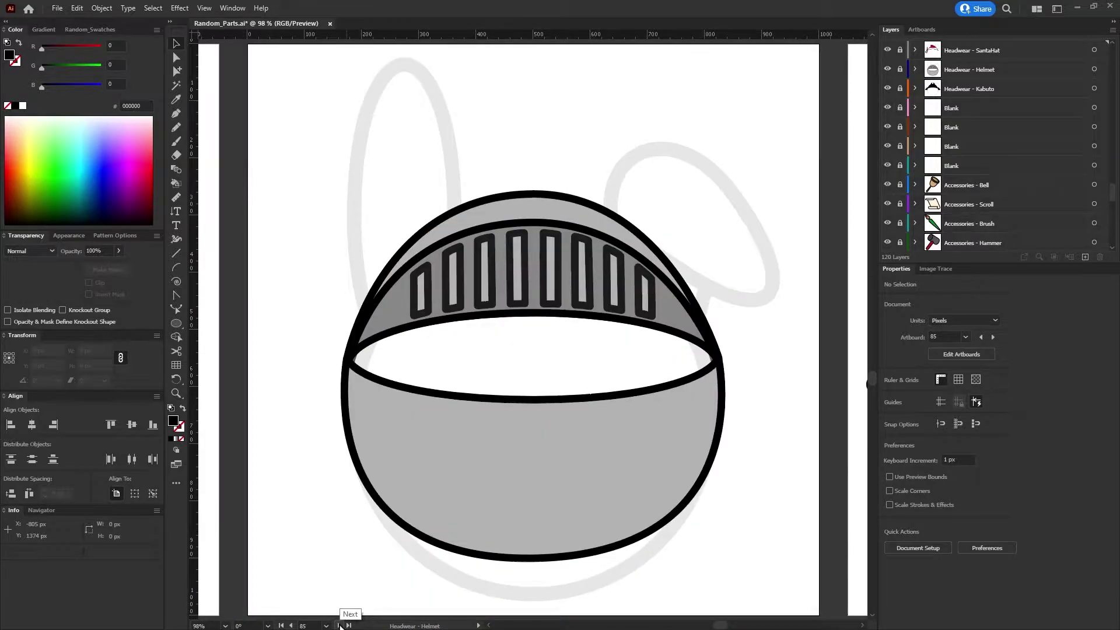
# Cycle through Kabuto, PartyHat, Headphones, Helmet and SantaHat artboards, ending on HardHat
pyautogui.click(339, 625)
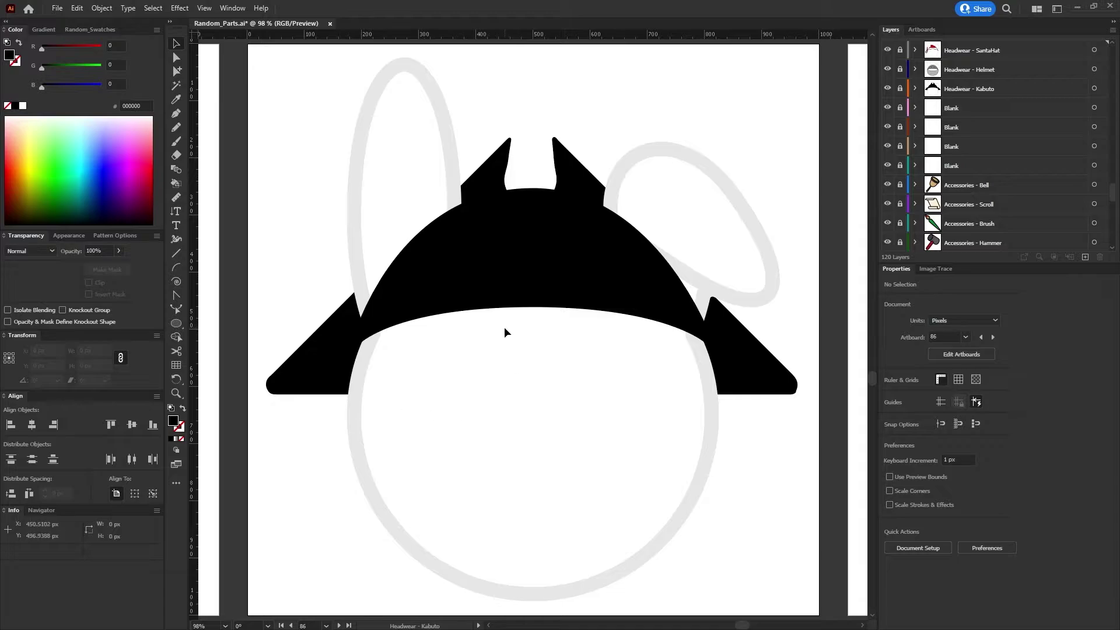
pyautogui.click(290, 625)
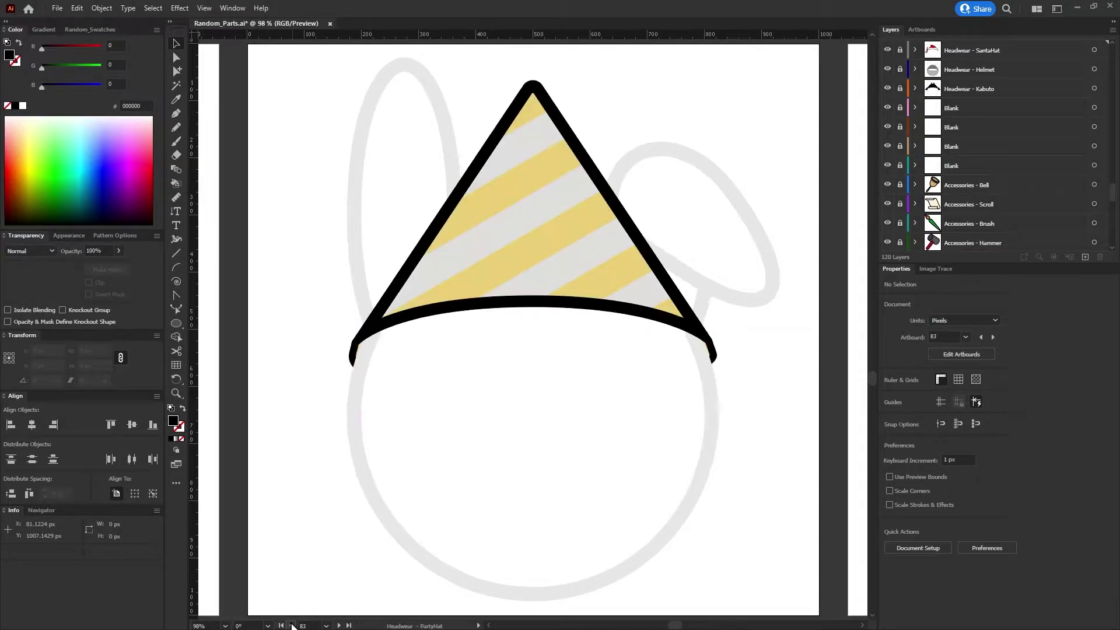
pyautogui.click(291, 625)
pyautogui.click(291, 625)
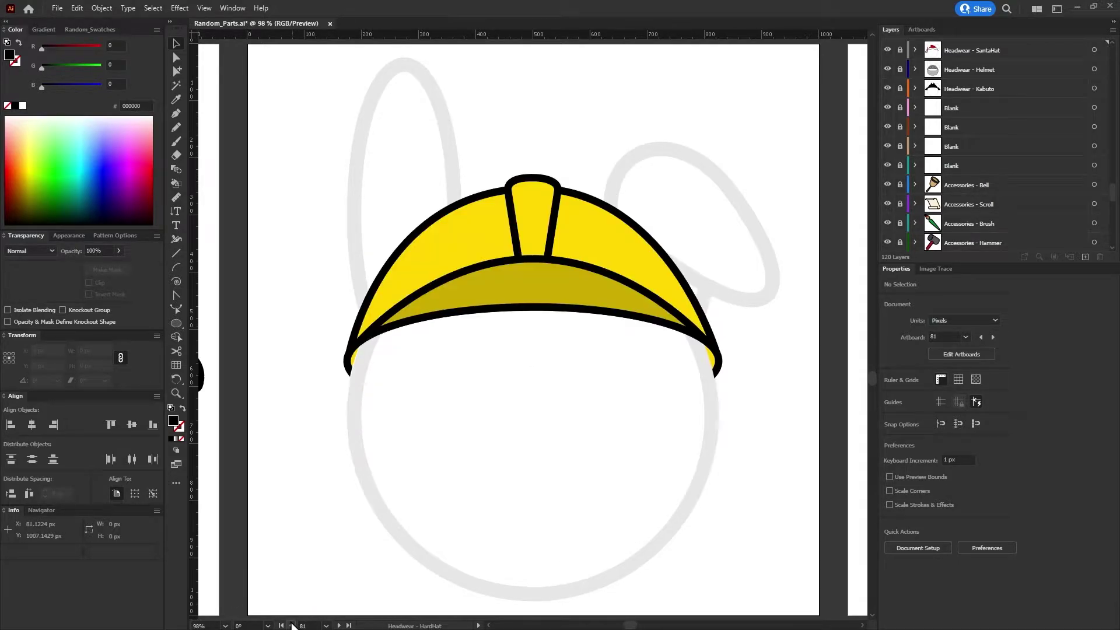
pyautogui.click(339, 625)
pyautogui.click(339, 625)
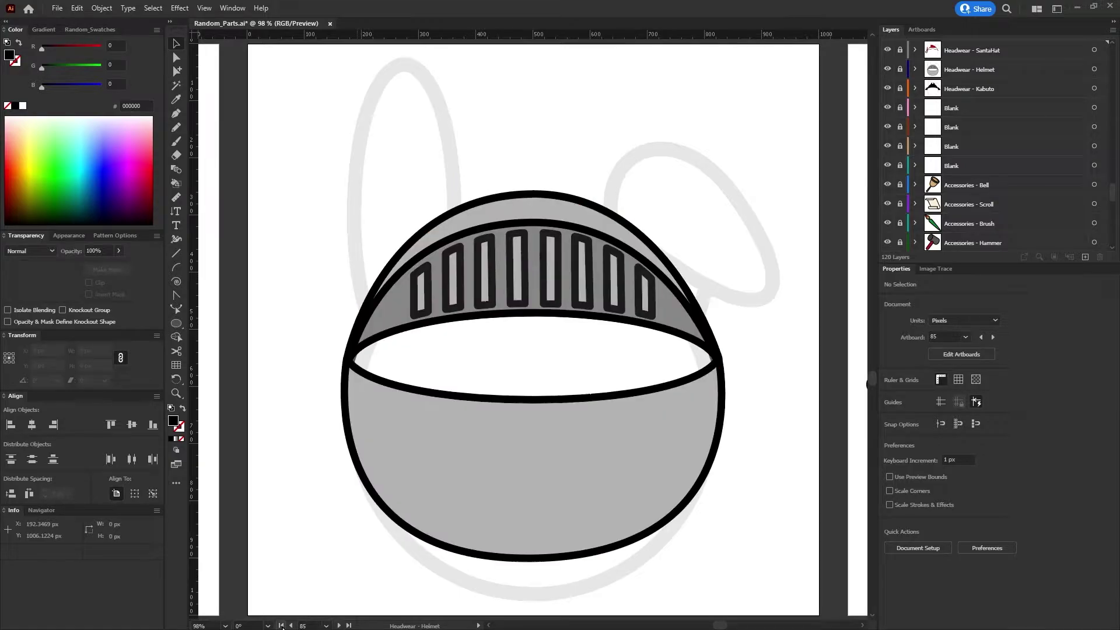
pyautogui.click(290, 625)
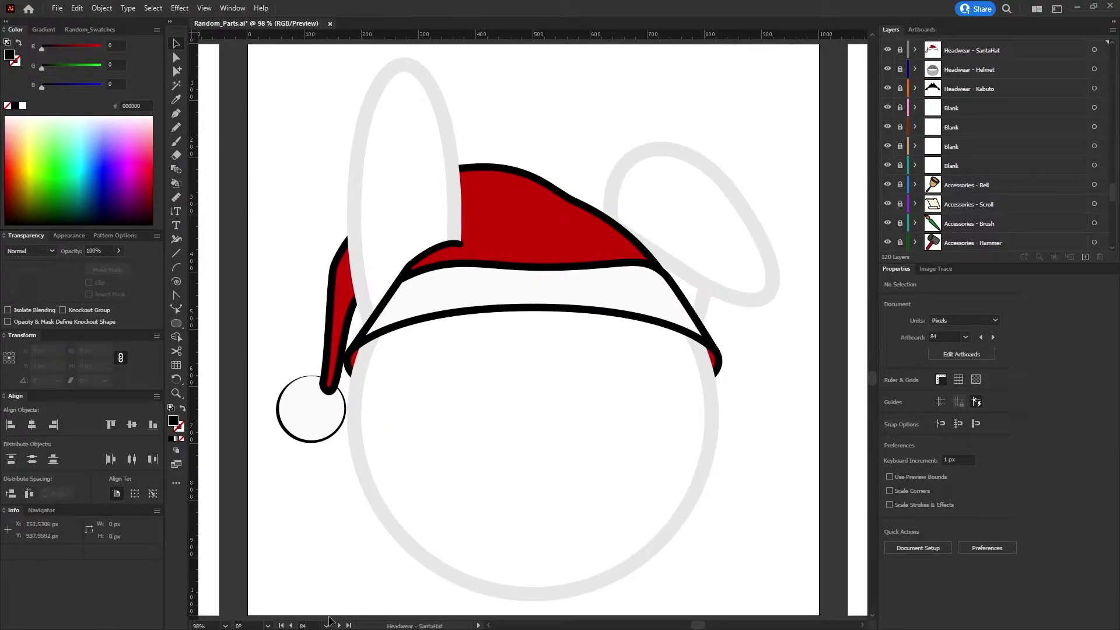
pyautogui.click(291, 625)
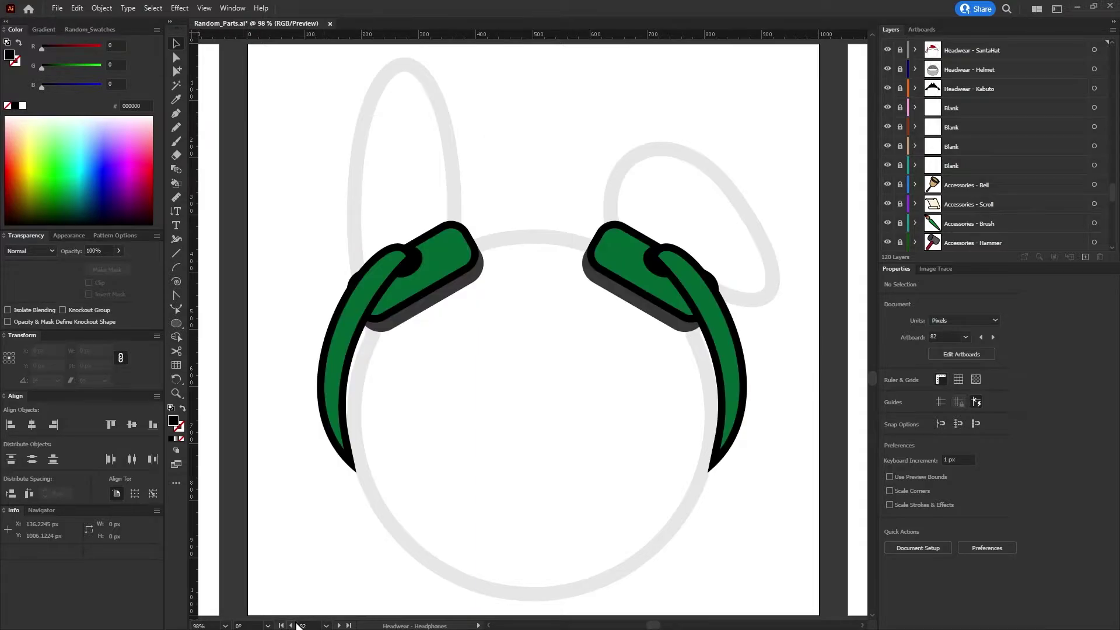
pyautogui.click(291, 625)
pyautogui.scroll(3, 360, 354)
pyautogui.scroll(3, 360, 354)
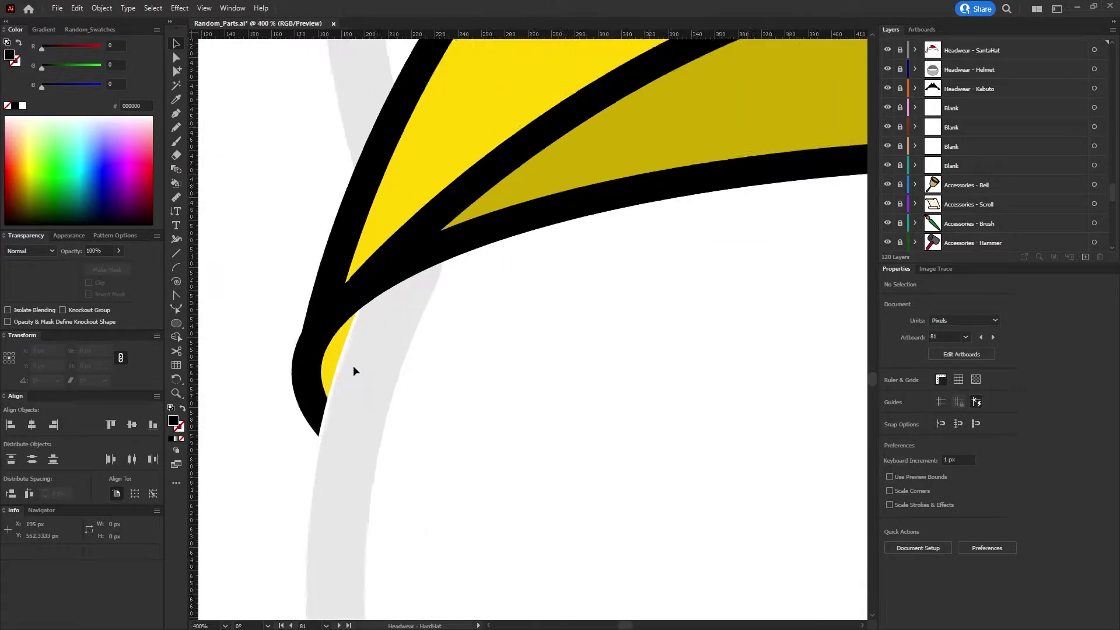
pyautogui.scroll(2, 352, 366)
pyautogui.scroll(-1, 262, 490)
pyautogui.scroll(-3, 266, 519)
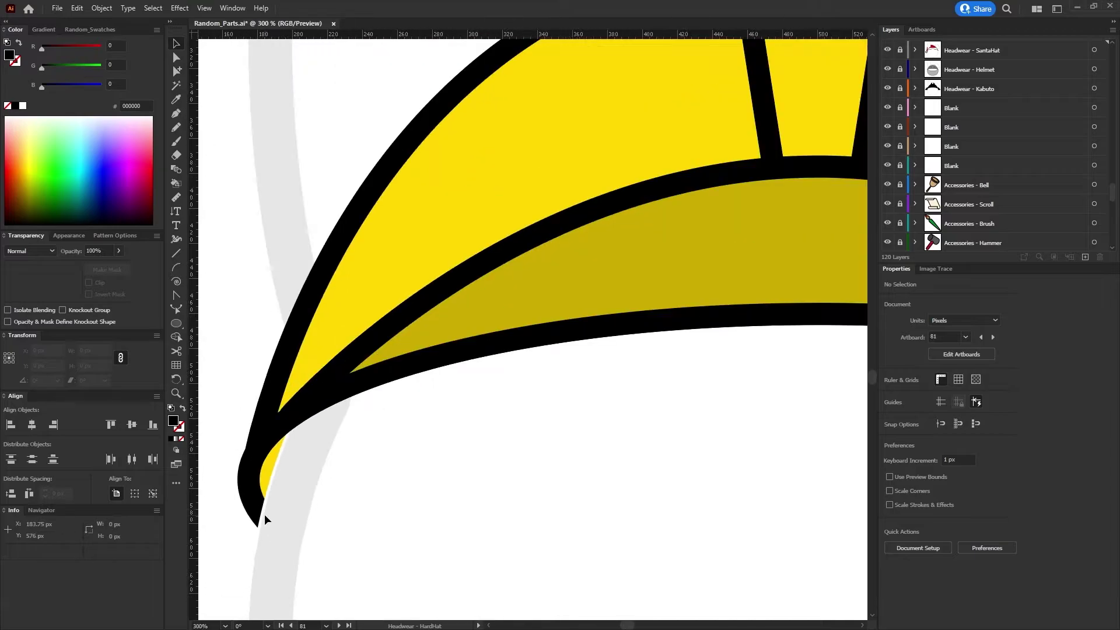
pyautogui.scroll(-3, 292, 507)
pyautogui.scroll(-1, 332, 503)
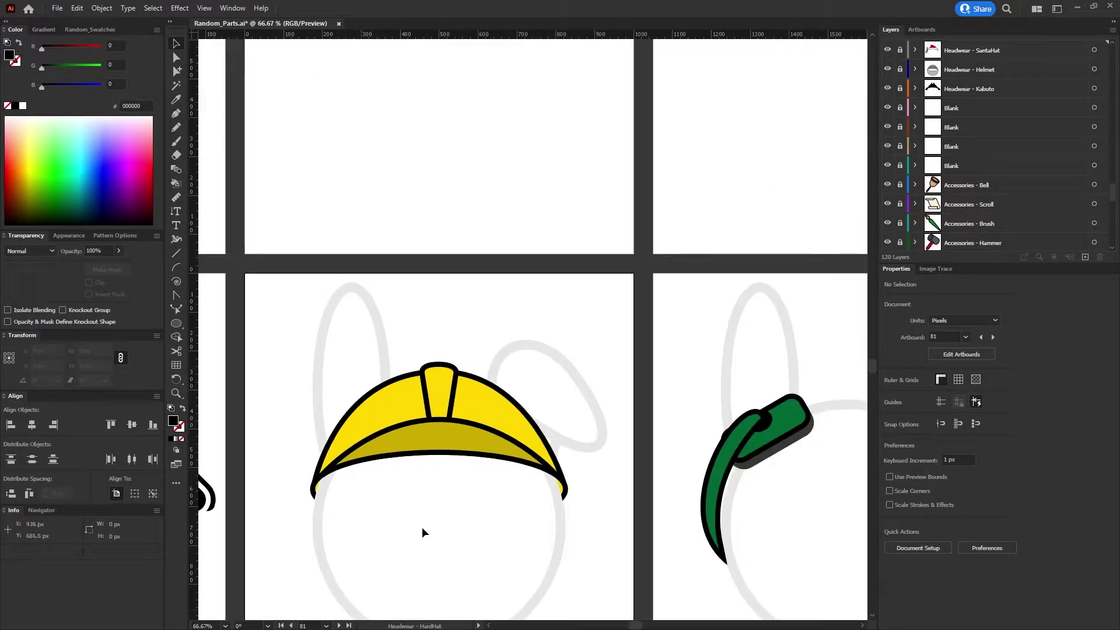
pyautogui.click(339, 625)
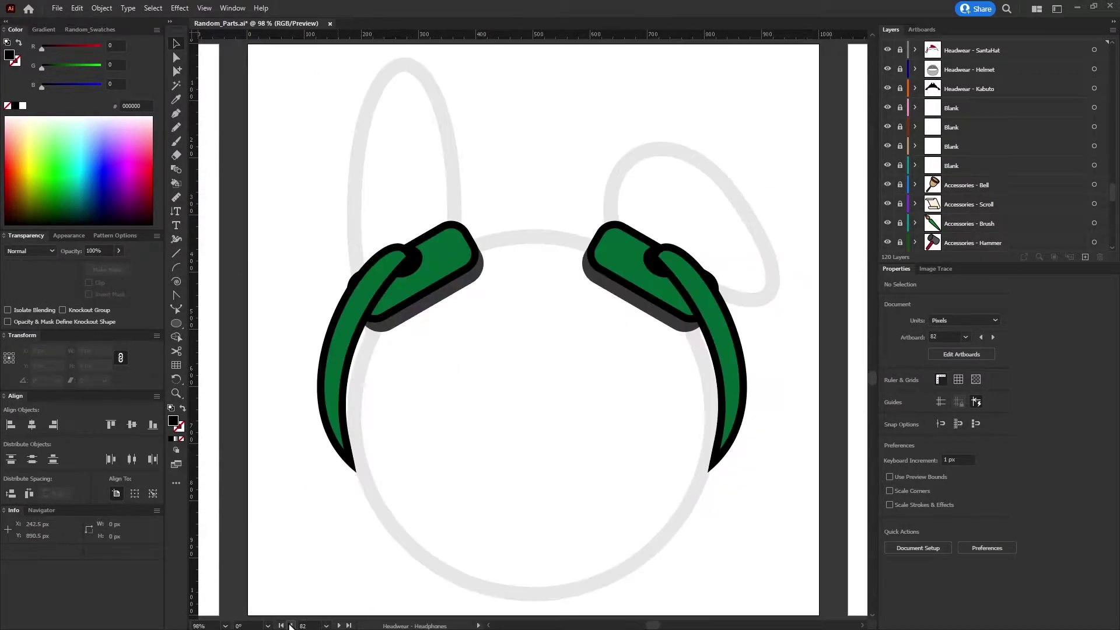
pyautogui.click(291, 625)
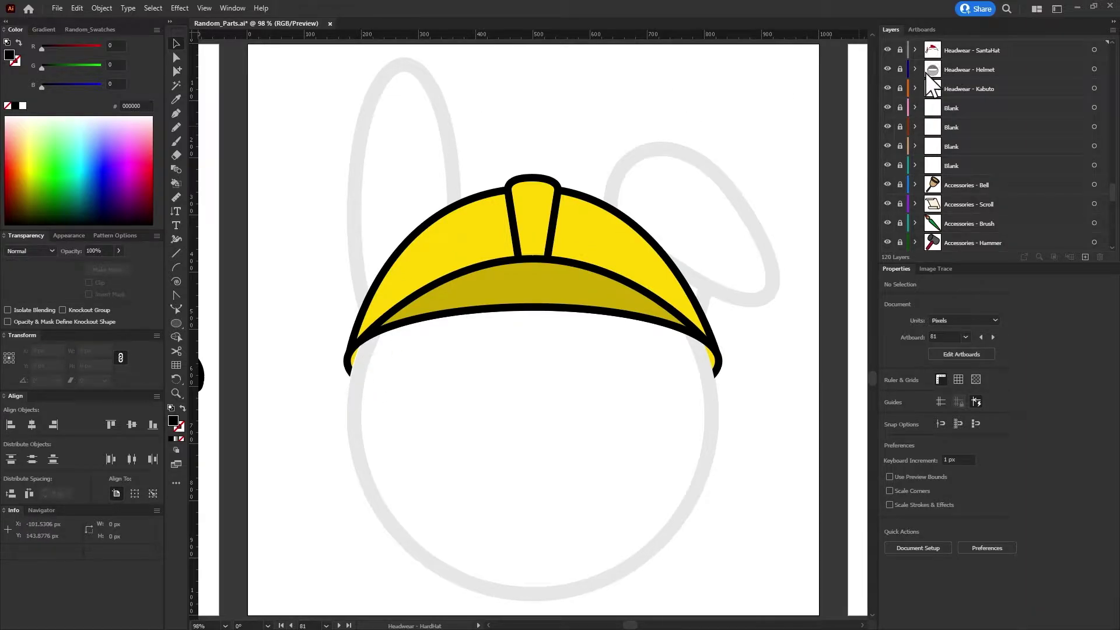
# Expand the HardHat layers and select the hard hat's Overhang ellipse
pyautogui.scroll(3, 945, 105)
pyautogui.scroll(2, 954, 111)
pyautogui.click(914, 166)
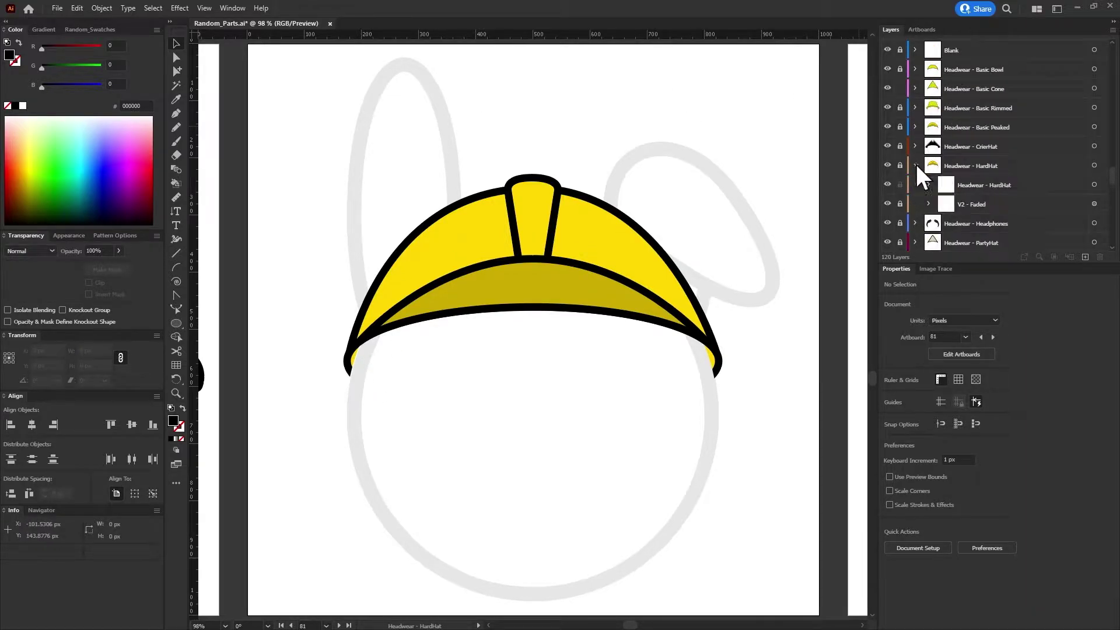
pyautogui.scroll(-3, 932, 162)
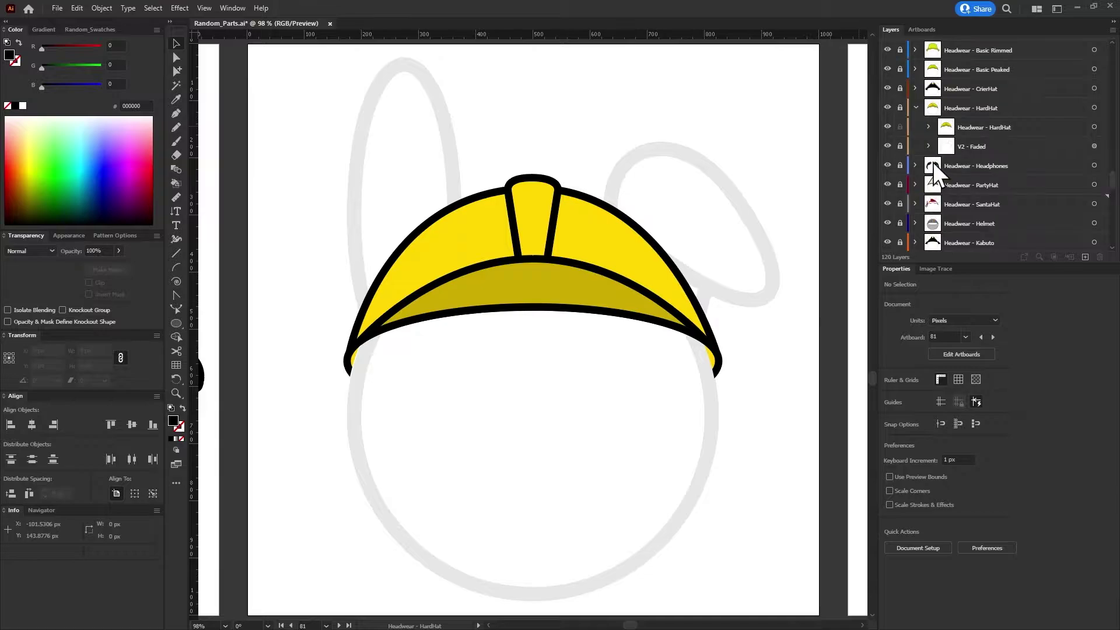
pyautogui.click(928, 126)
pyautogui.scroll(-2, 991, 163)
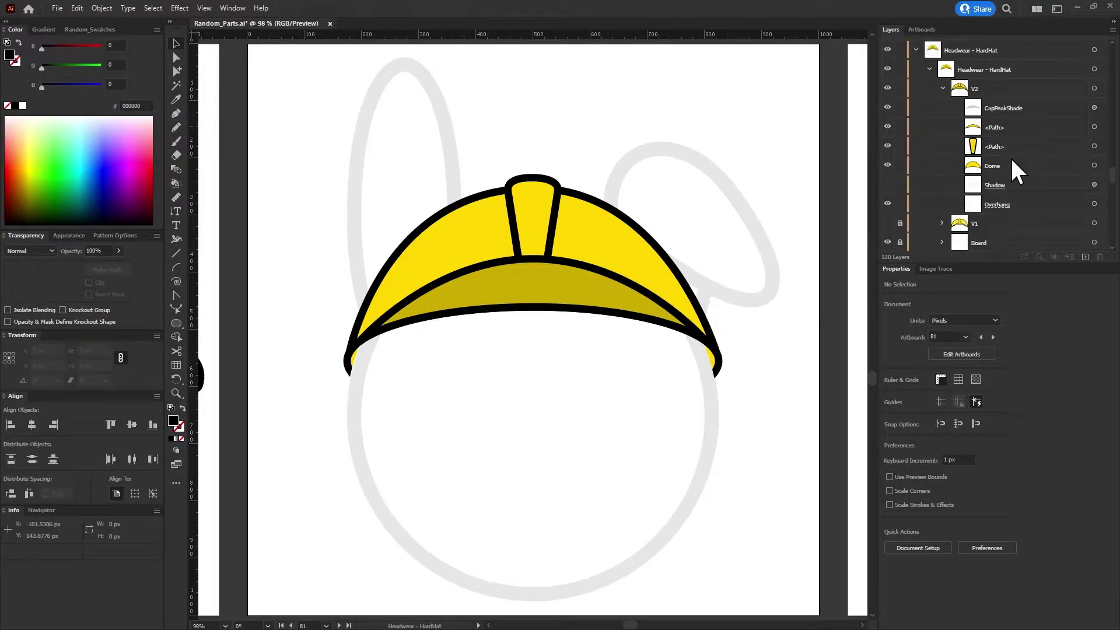
pyautogui.click(1093, 203)
# Find the rabbit's Body Outline in V2 - Faded and move it above Overhang
pyautogui.scroll(-3, 1047, 204)
pyautogui.click(928, 204)
pyautogui.scroll(-3, 934, 175)
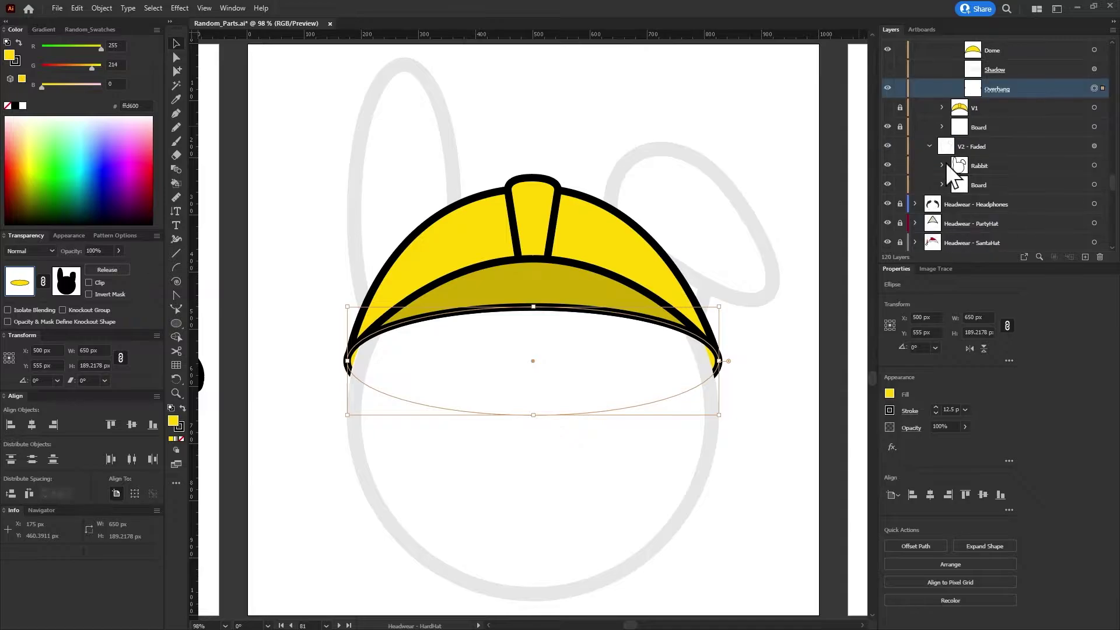
pyautogui.click(942, 165)
pyautogui.scroll(-3, 1092, 239)
pyautogui.click(1093, 242)
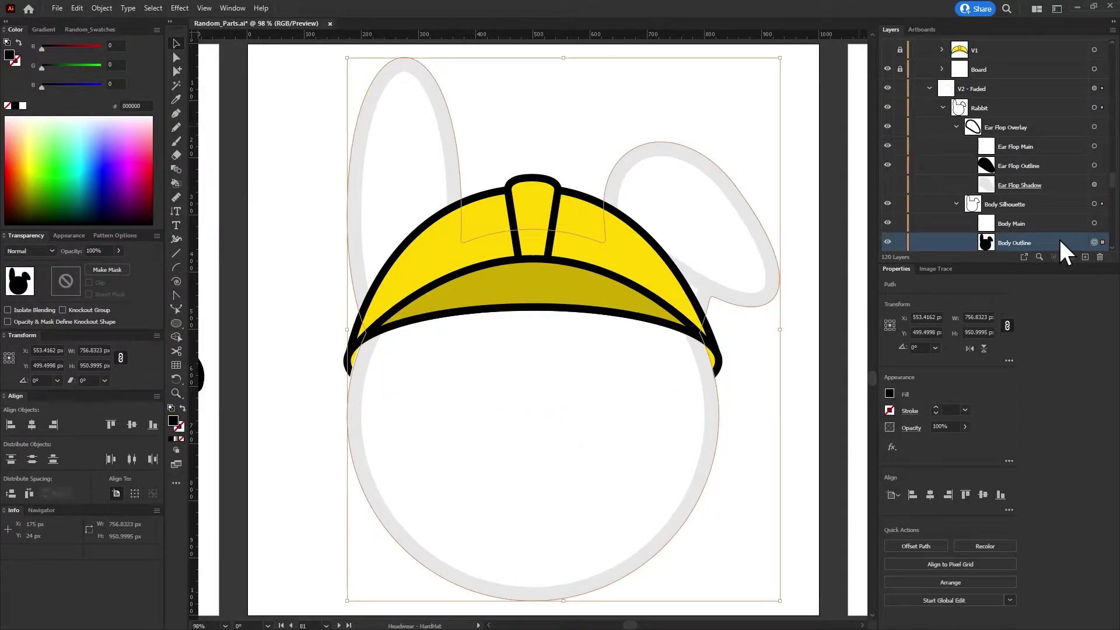
pyautogui.scroll(3, 1051, 167)
pyautogui.click(928, 165)
pyautogui.scroll(3, 995, 174)
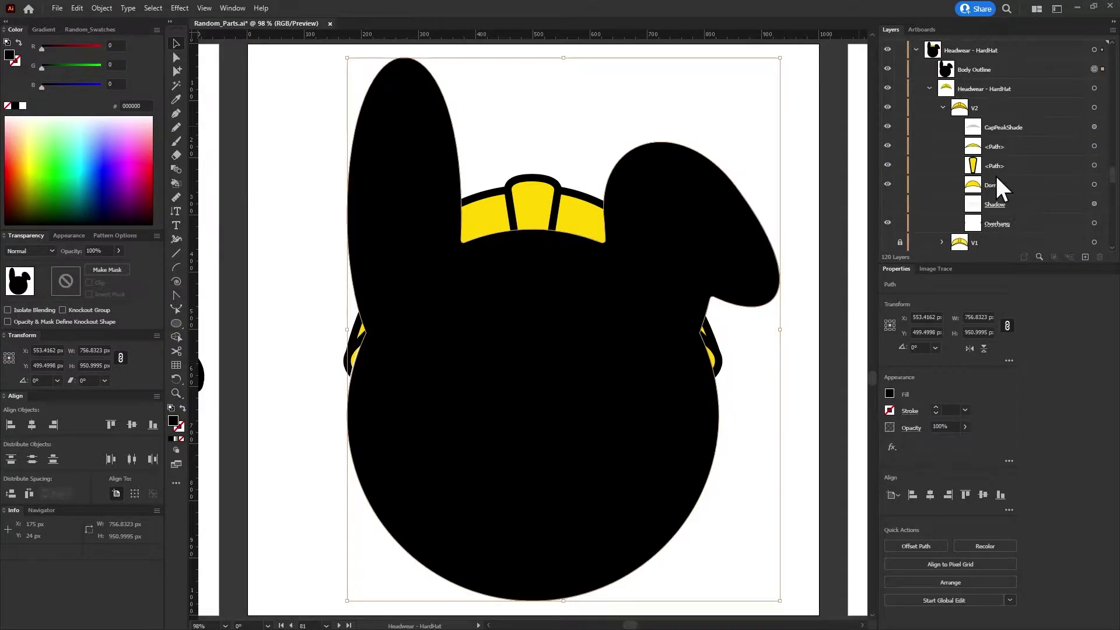
pyautogui.moveTo(995, 174); pyautogui.dragTo(967, 68)
# Release the Overhang's old opacity mask and delete the Body mask shape
pyautogui.click(971, 222)
pyautogui.click(108, 270)
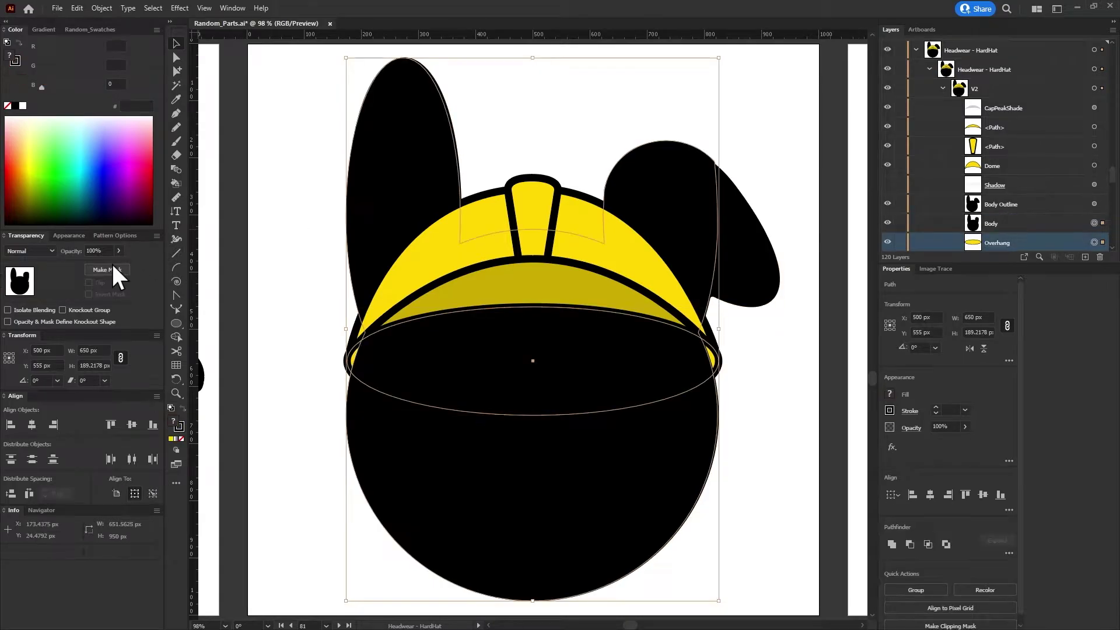
pyautogui.click(1012, 224)
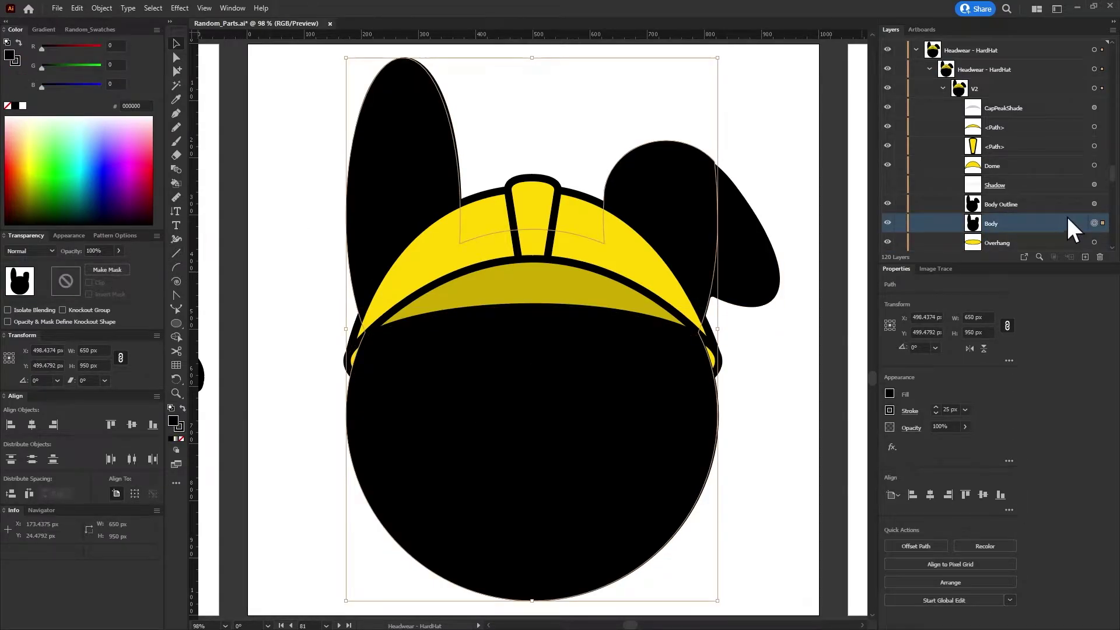
pyautogui.click(1099, 257)
# Make Body Outline the Overhang's opacity mask and fit the hard hat artboard in view
pyautogui.click(1082, 203)
pyautogui.keyDown('shift'); pyautogui.click(1068, 221); pyautogui.keyUp('shift')
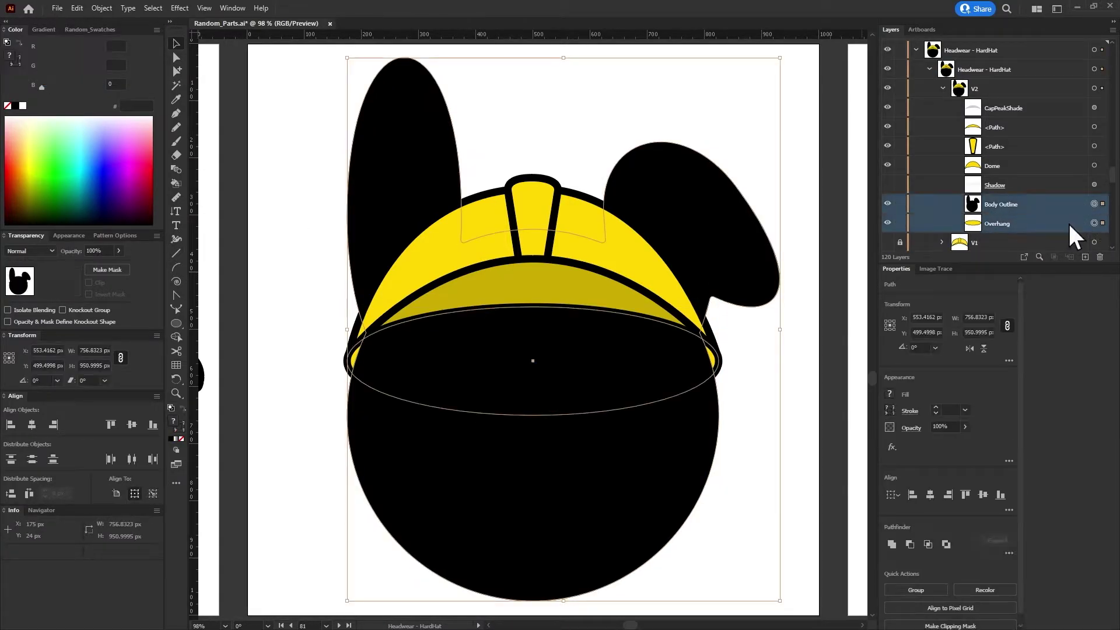
pyautogui.click(100, 265)
pyautogui.click(303, 334)
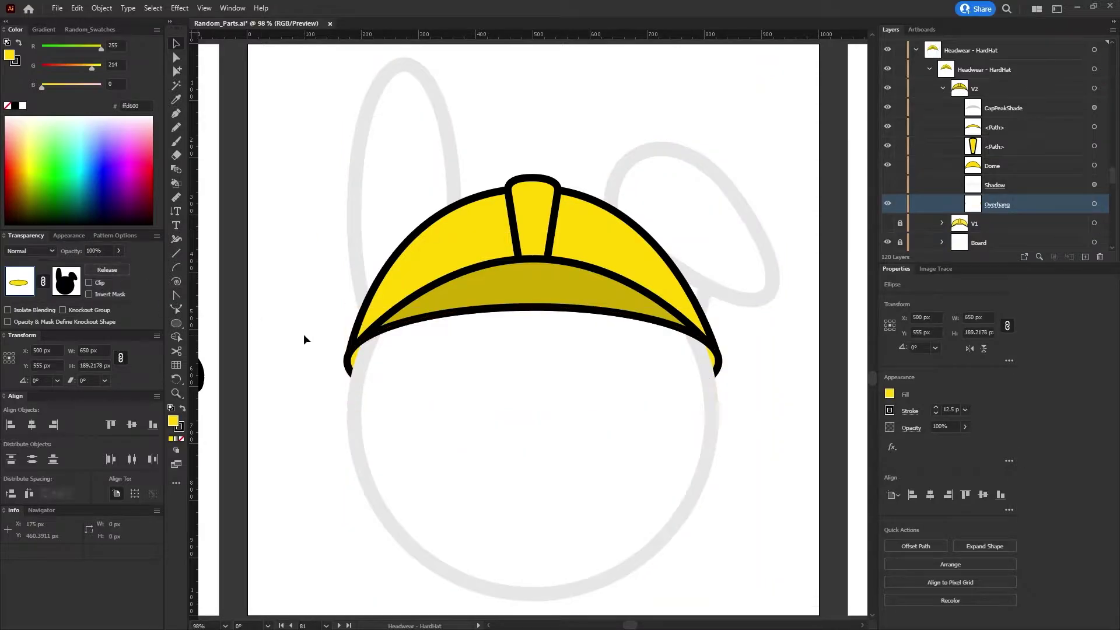
pyautogui.scroll(1, 333, 382)
pyautogui.scroll(1, 331, 382)
pyautogui.hotkey('ctrl', '1')
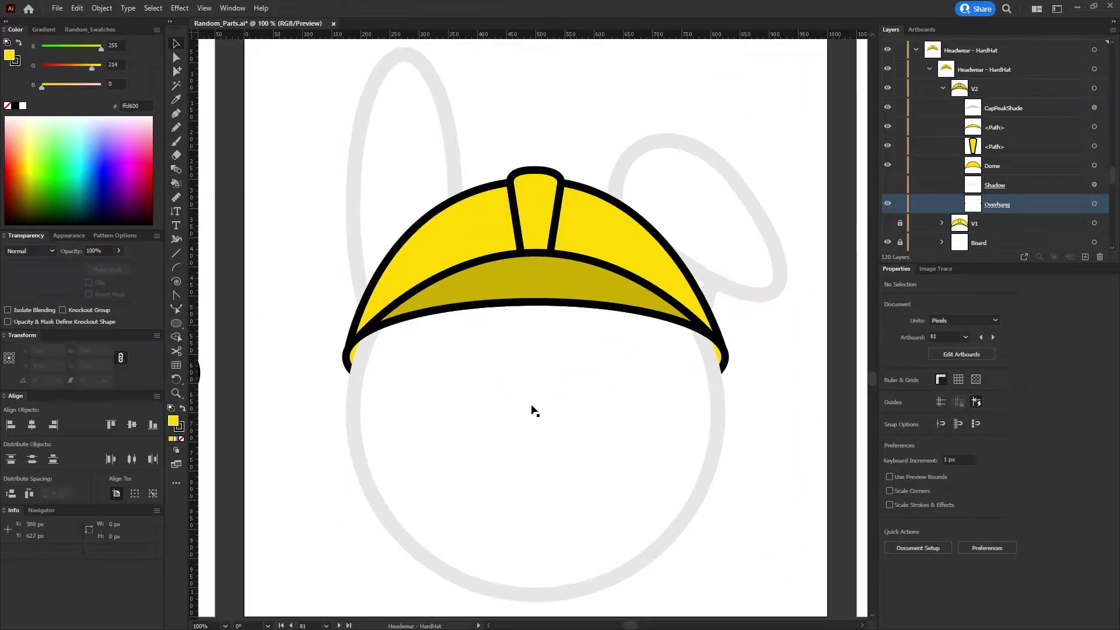
# Collapse the HardHat layers and step back to the Basic Peaked cap artboard 79
pyautogui.click(941, 87)
pyautogui.click(929, 69)
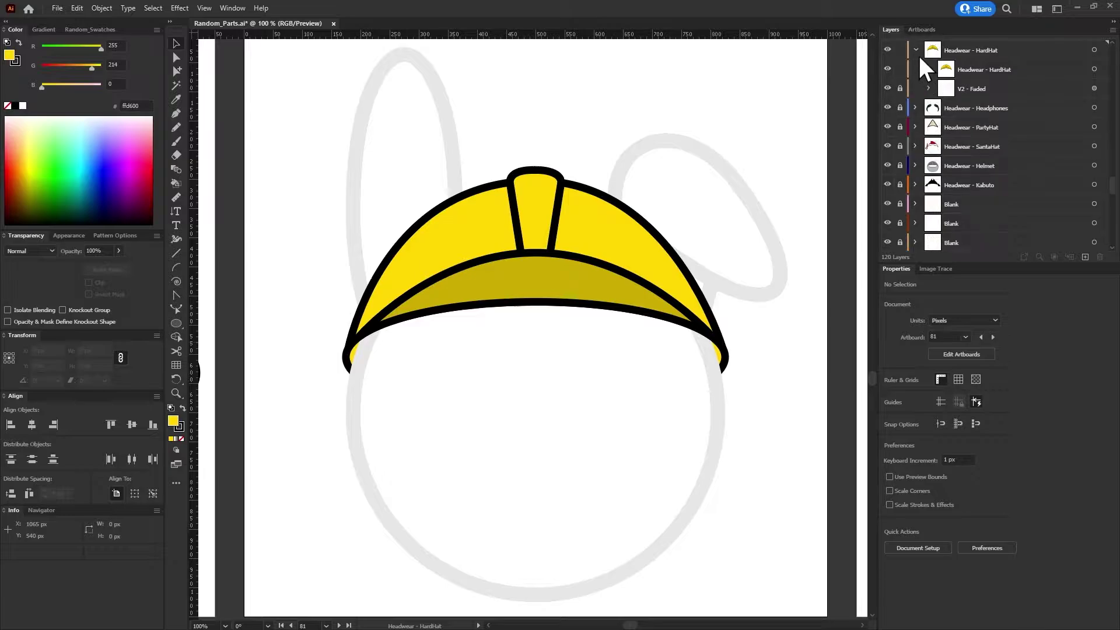
pyautogui.click(915, 50)
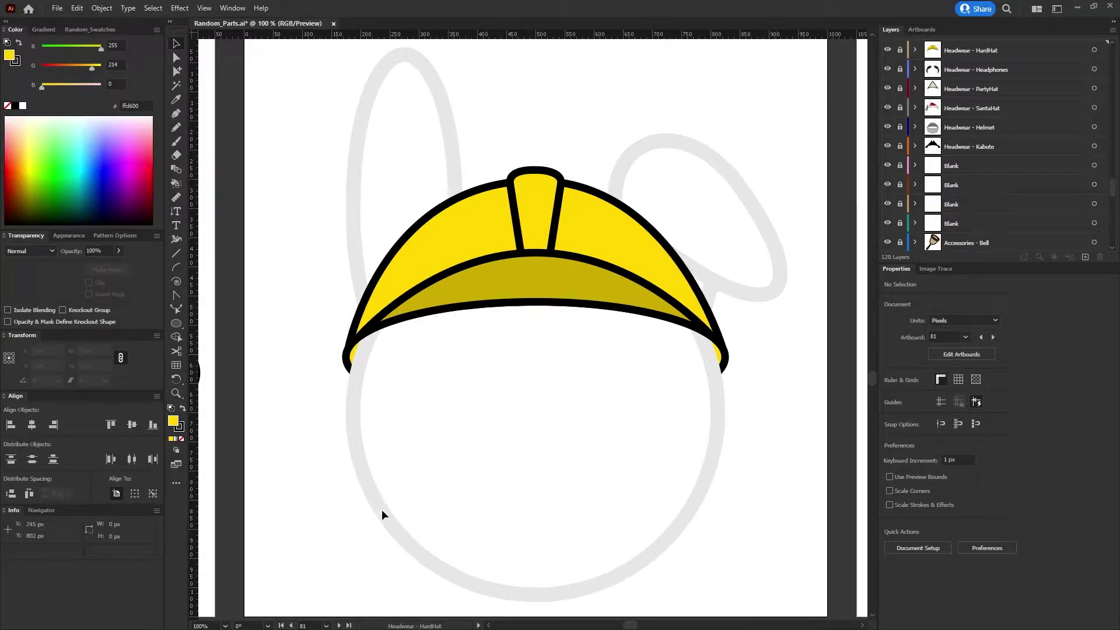
pyautogui.click(291, 625)
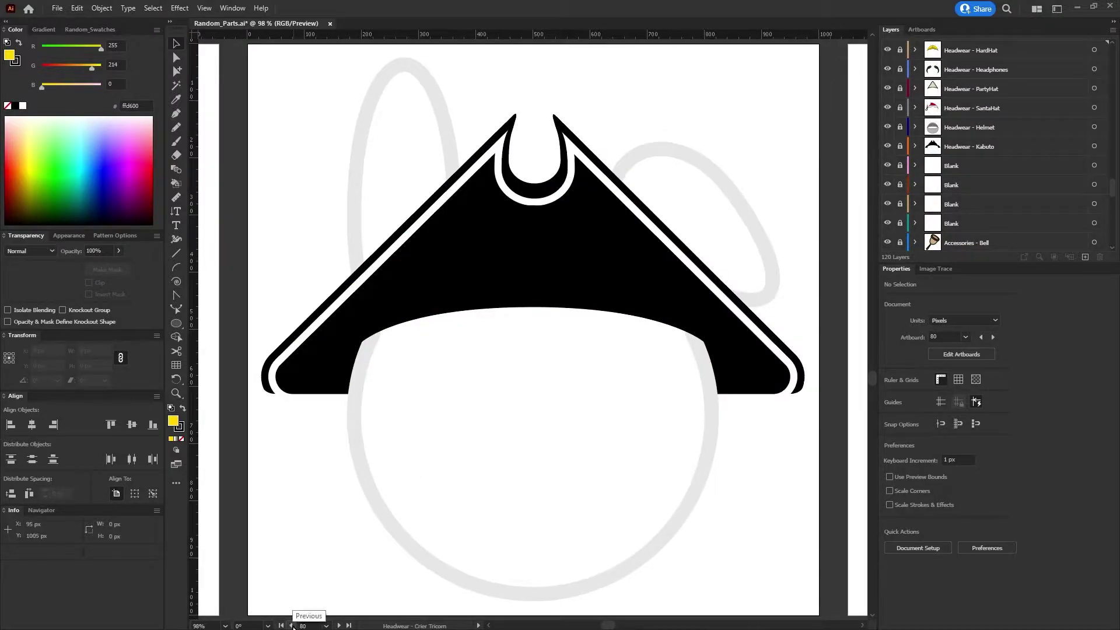
pyautogui.click(291, 625)
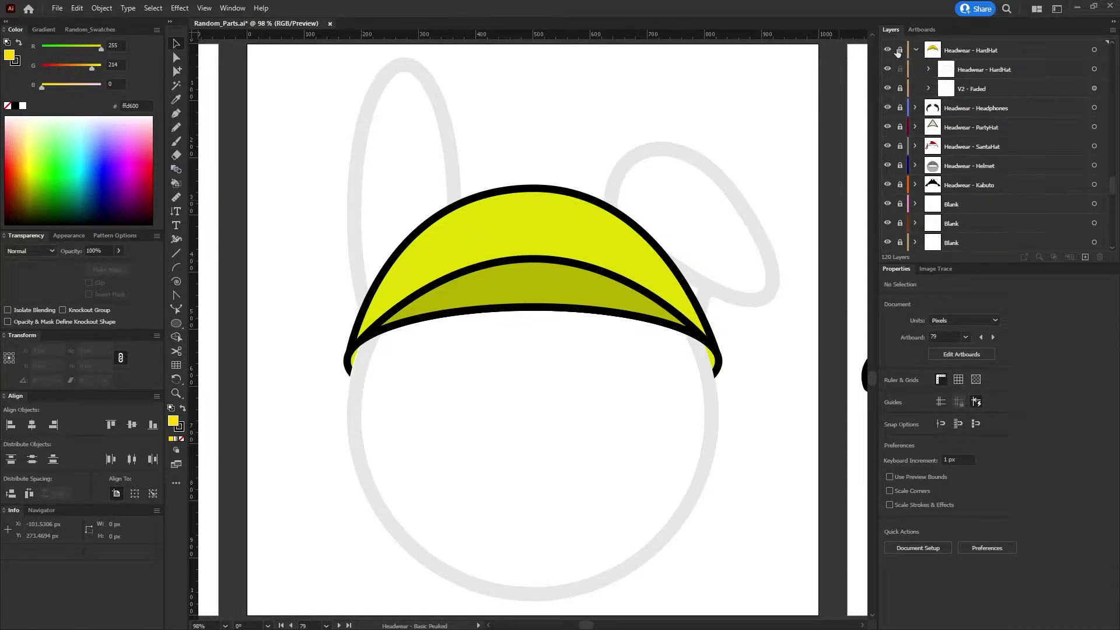
pyautogui.scroll(3, 918, 61)
# Paste the rabbit's Body Outline into the Basic Peaked layer beside the cap's Overhang
pyautogui.click(914, 69)
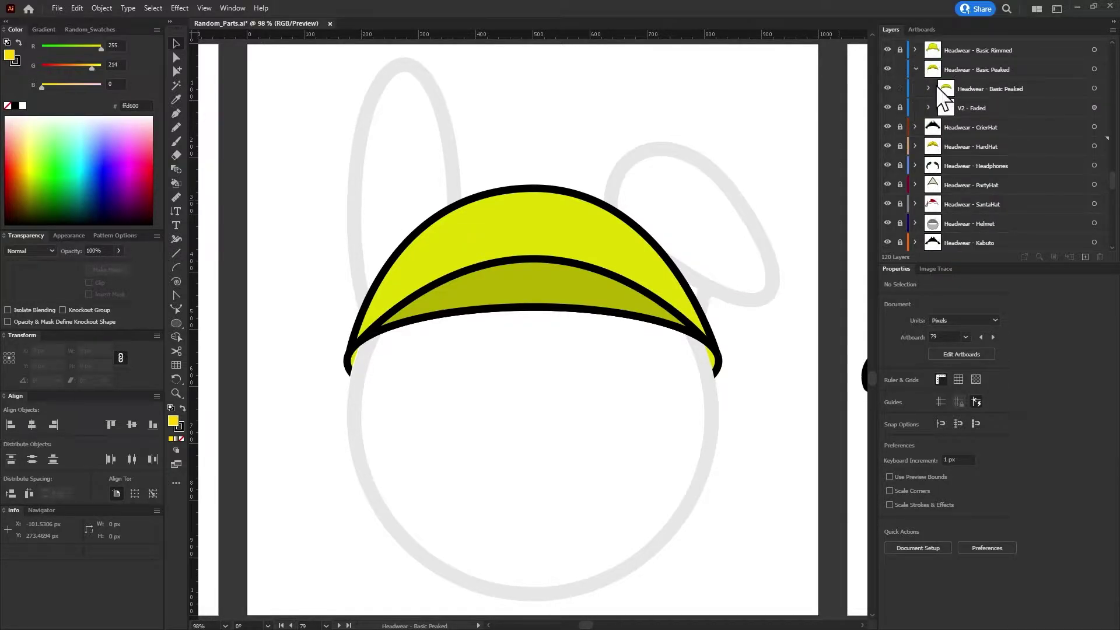
pyautogui.click(1077, 67)
pyautogui.hotkey('shift', 'x')
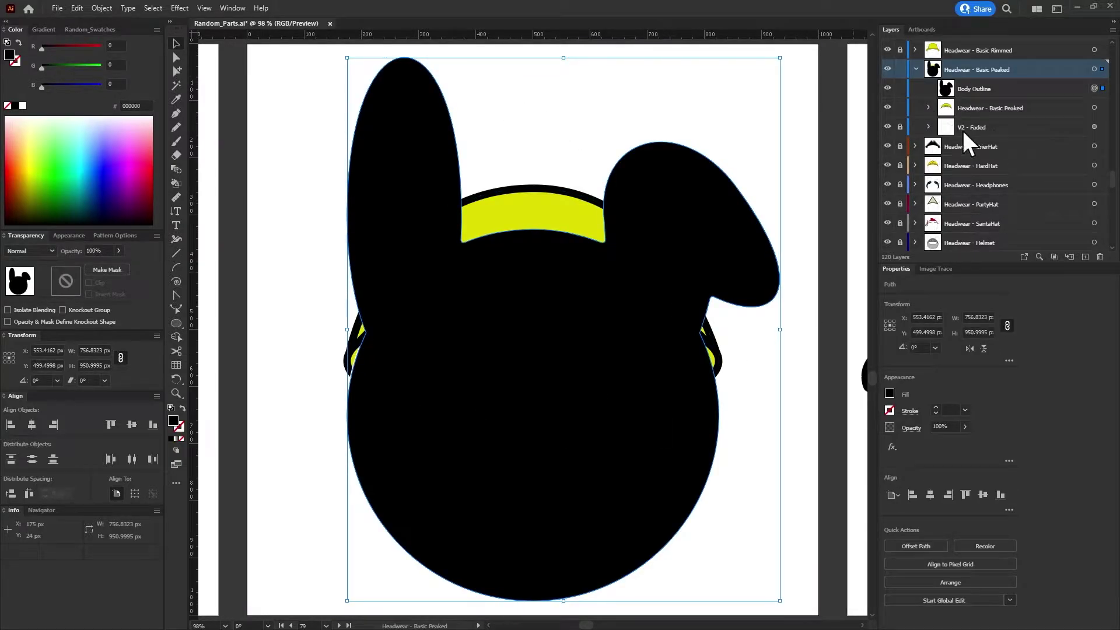
pyautogui.click(928, 108)
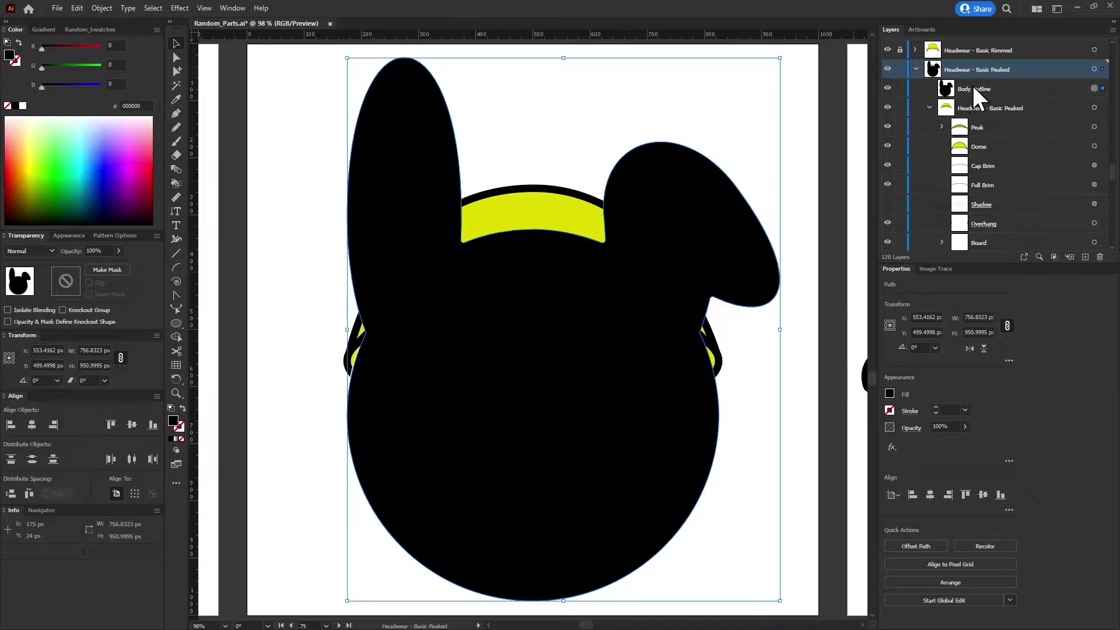
pyautogui.moveTo(972, 86); pyautogui.dragTo(999, 217)
# Delete the leftover Body Outline copy from the peaked hat
pyautogui.scroll(-3, 1012, 220)
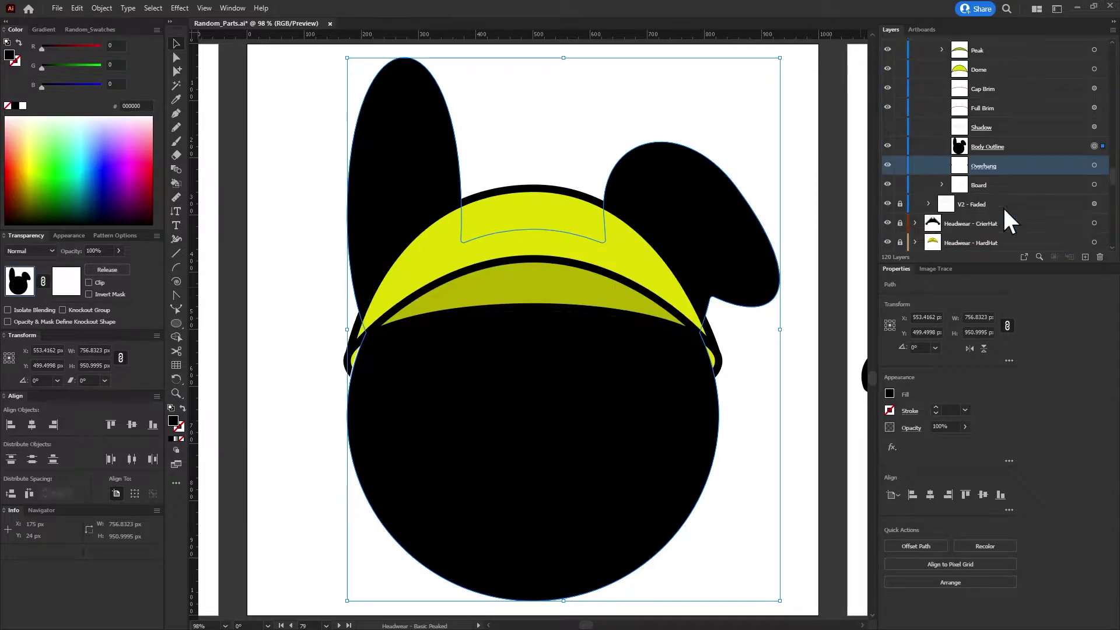
pyautogui.click(1094, 165)
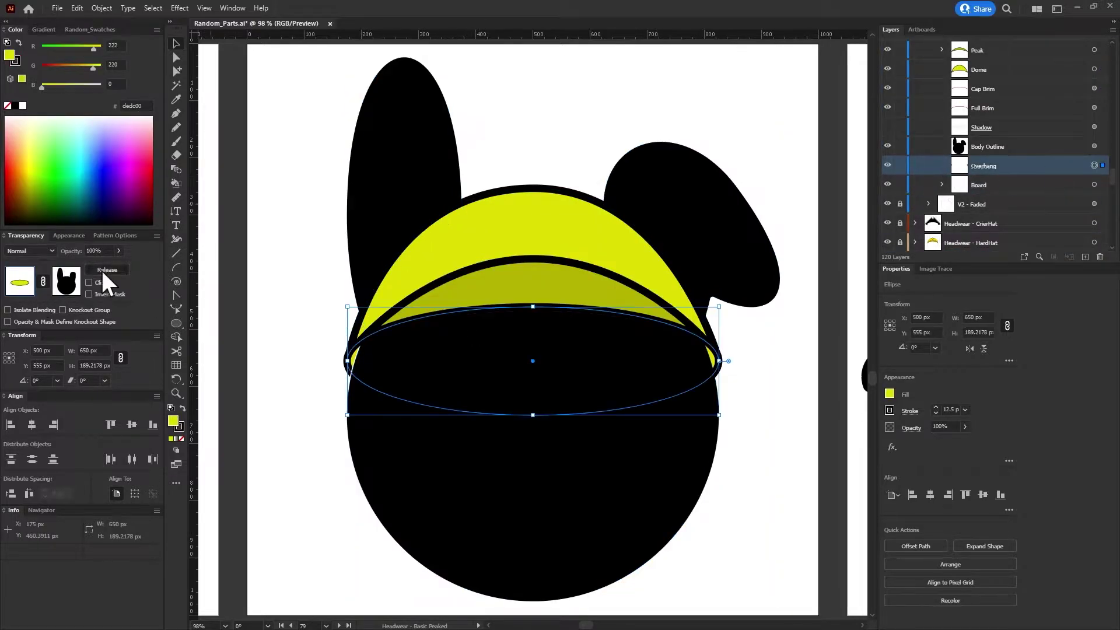
pyautogui.click(1094, 146)
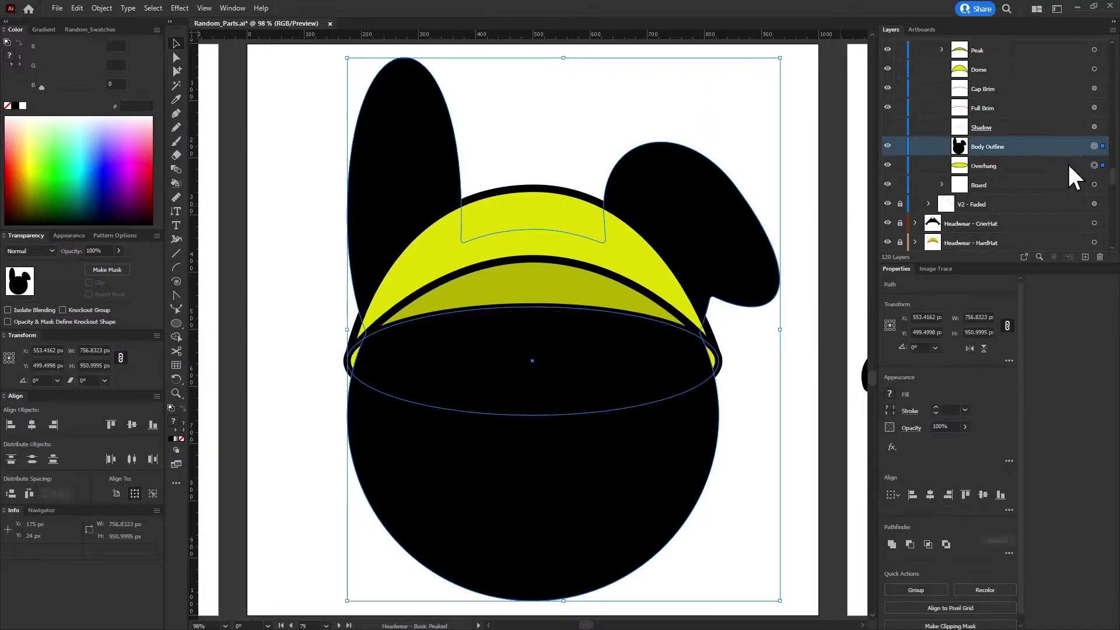
pyautogui.press('Delete')
# Go to artboard 78, Headwear - Basic Rimmed
pyautogui.scroll(3, 690, 373)
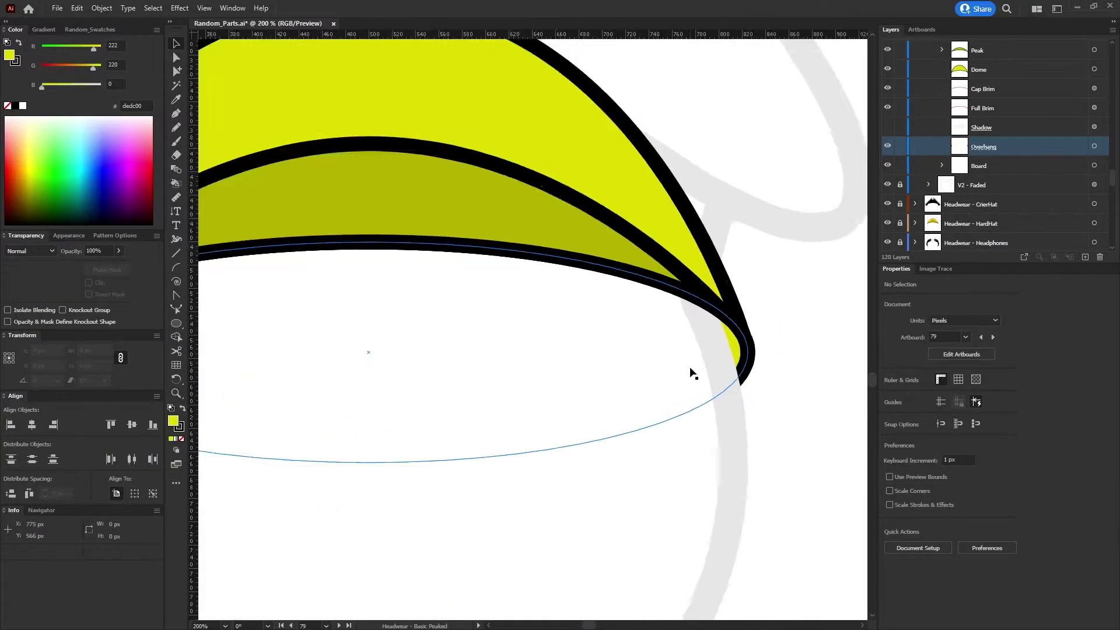
pyautogui.scroll(-2, 199, 381)
pyautogui.scroll(-1, 220, 383)
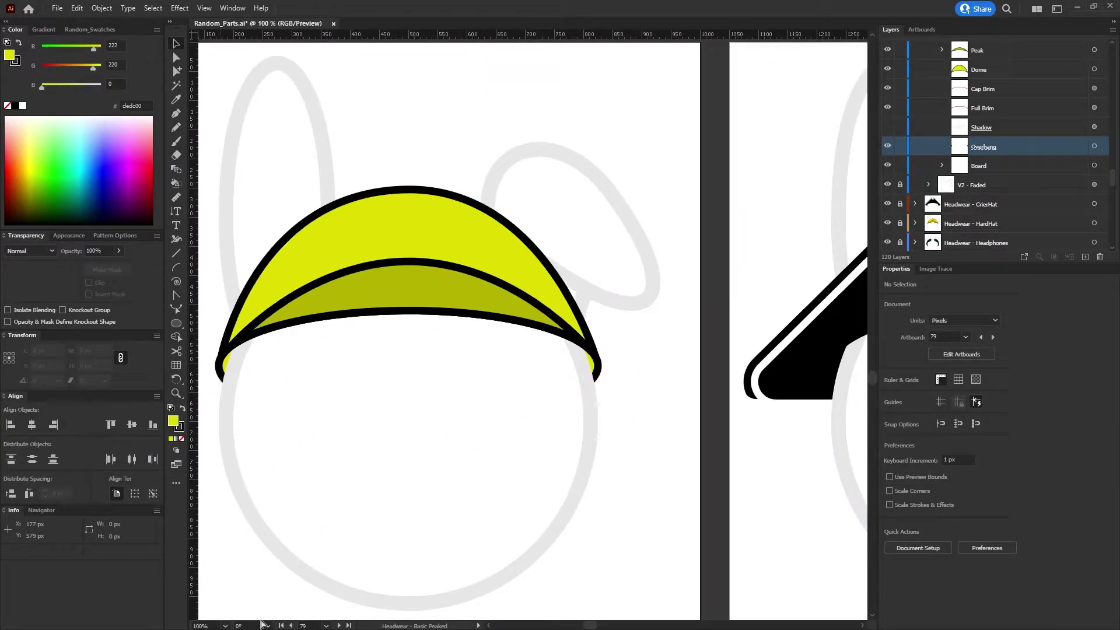
pyautogui.click(290, 625)
pyautogui.scroll(3, 1058, 124)
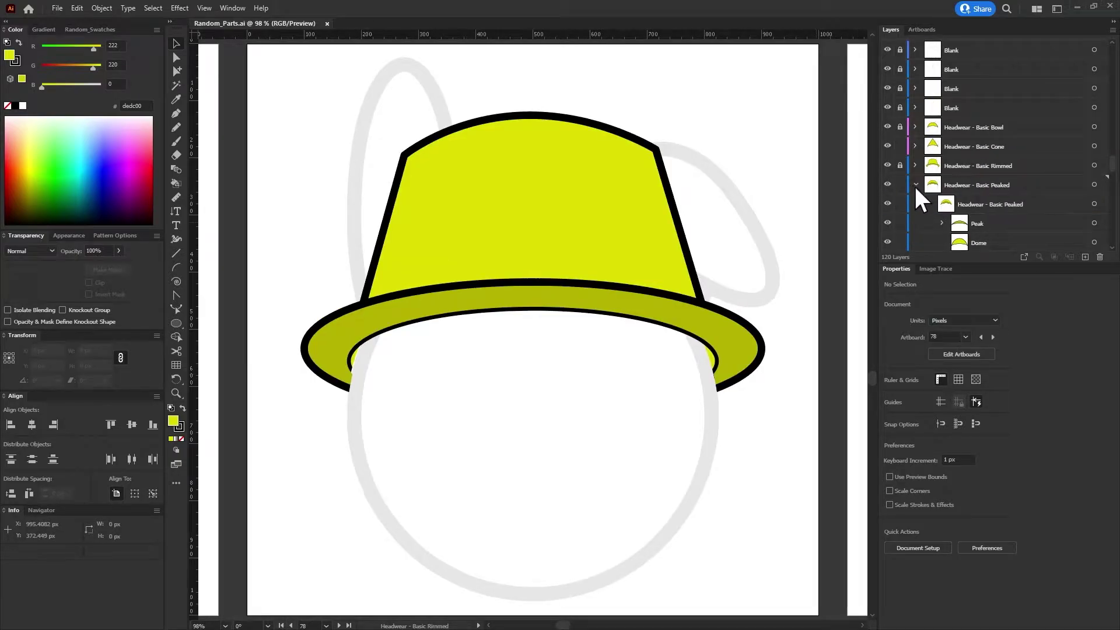
# Paste a Body Outline copy in front, into the Basic Rimmed hat layer
pyautogui.click(915, 184)
pyautogui.click(1032, 166)
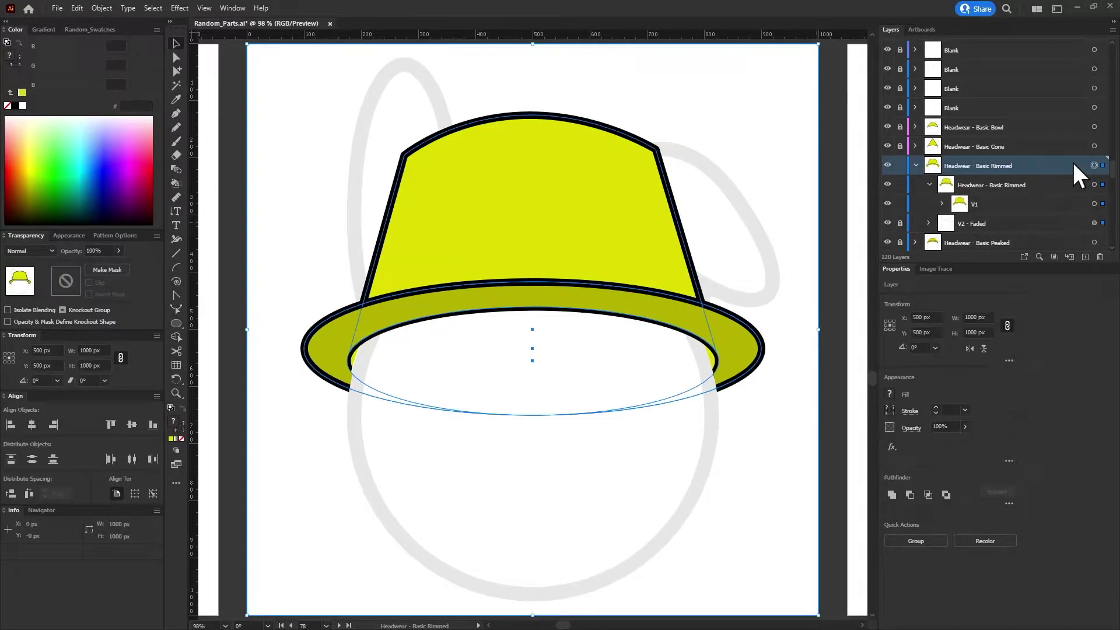
pyautogui.hotkey('ctrl', 'f')
pyautogui.click(943, 165)
# Inspect the V1 group's two OverhangRim ellipses and the inner Dome path
pyautogui.scroll(-3, 943, 162)
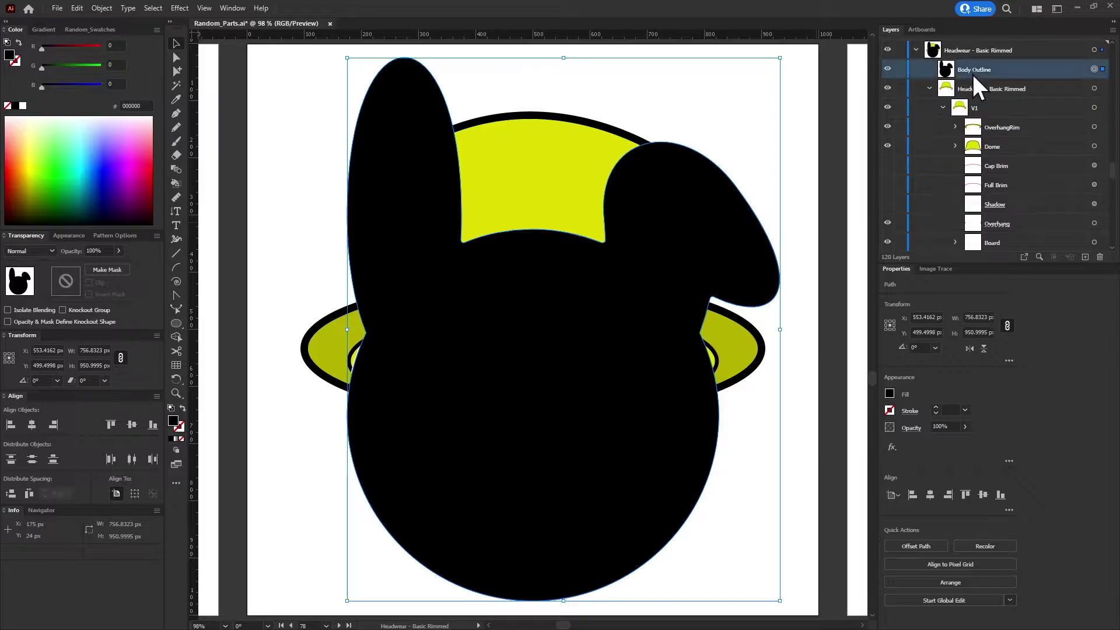
pyautogui.click(955, 69)
pyautogui.scroll(2, 954, 87)
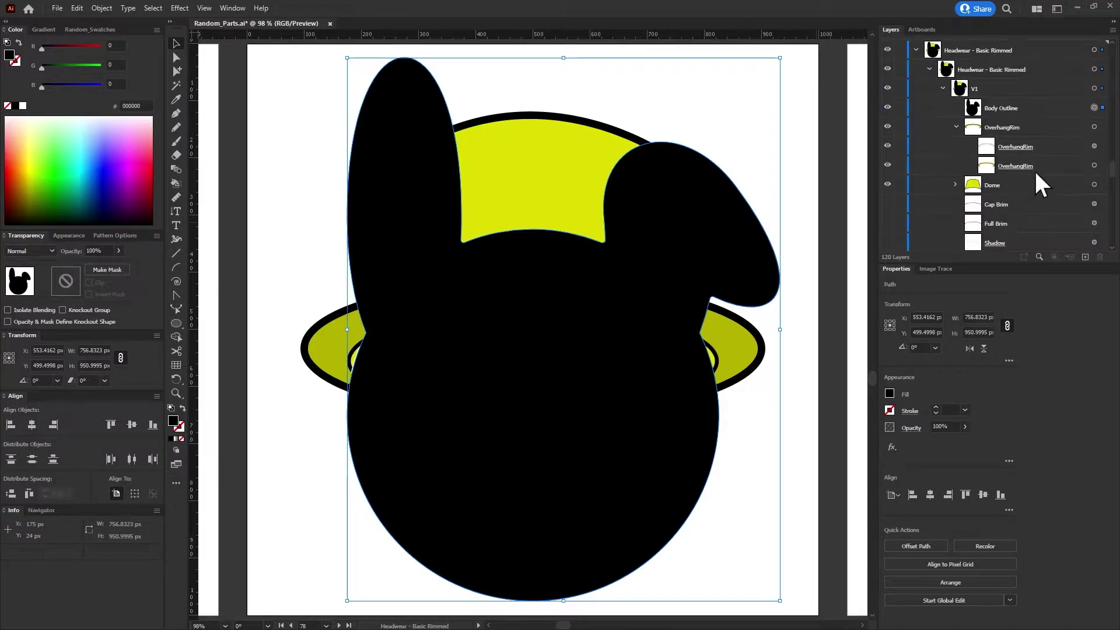
pyautogui.click(1094, 165)
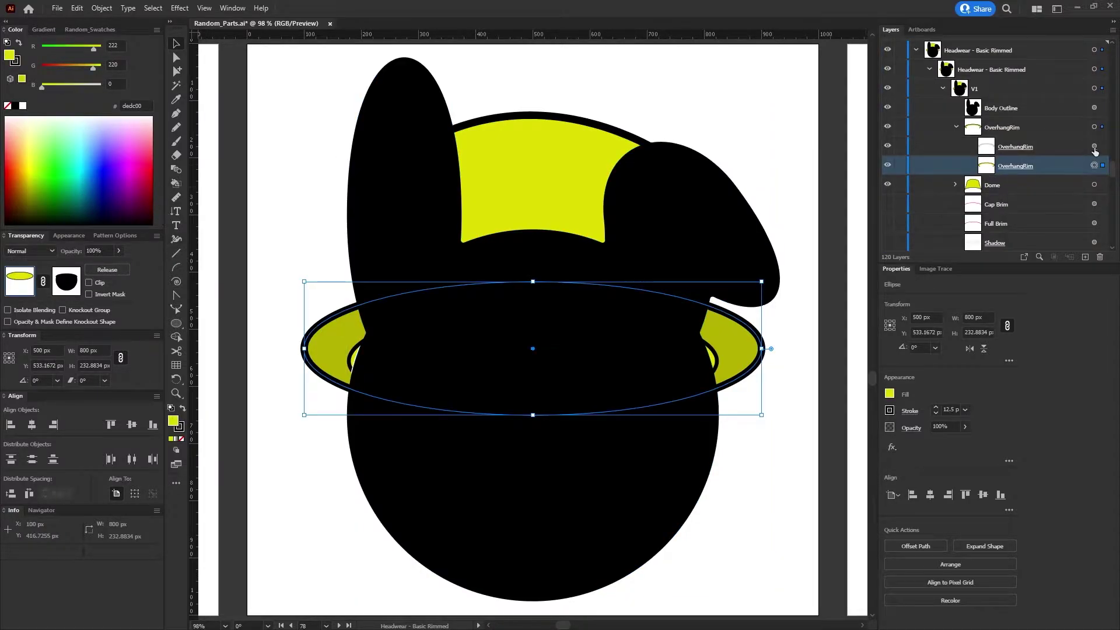
pyautogui.click(1094, 146)
pyautogui.click(954, 126)
pyautogui.click(956, 146)
pyautogui.scroll(-3, 968, 135)
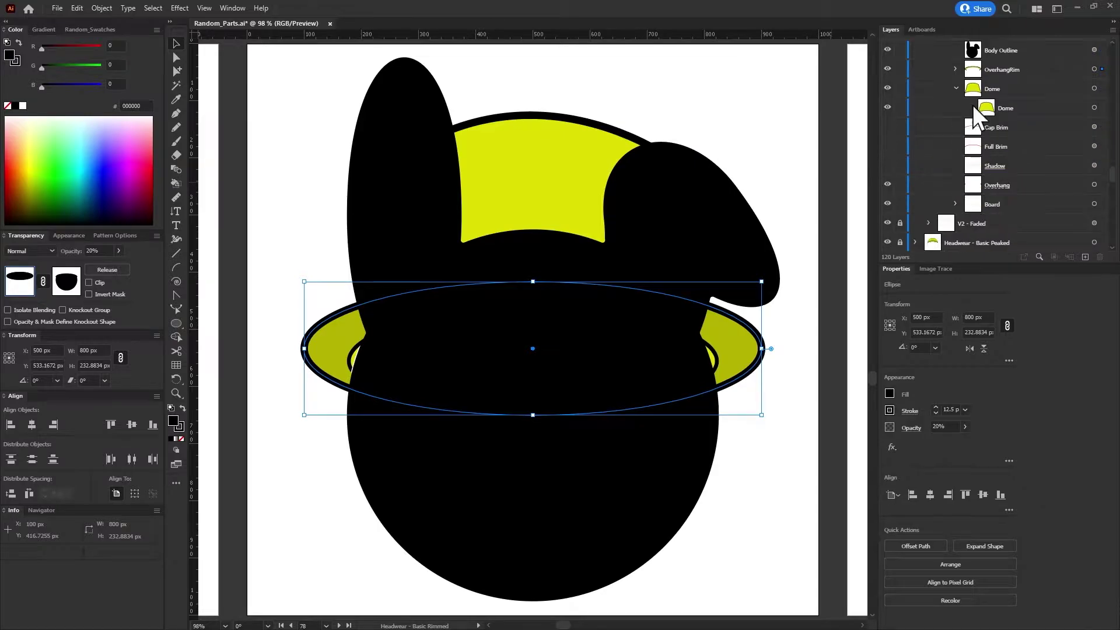
pyautogui.click(1009, 111)
pyautogui.click(955, 89)
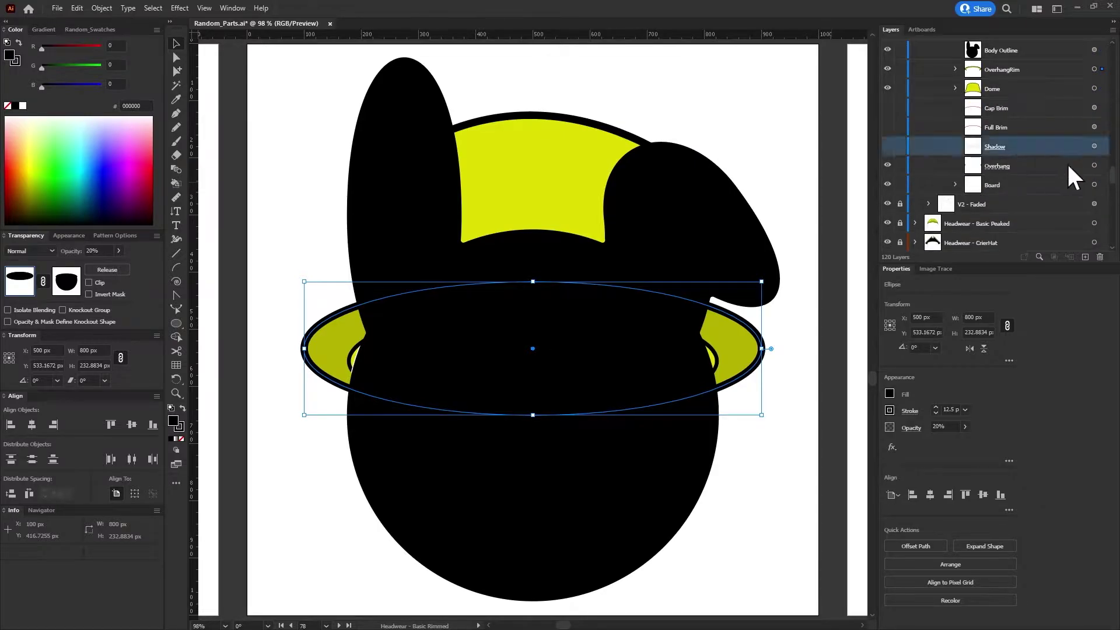
# Place Body Outline above Overhang and use it as the Overhang's opacity mask
pyautogui.moveTo(1000, 50); pyautogui.dragTo(1073, 152)
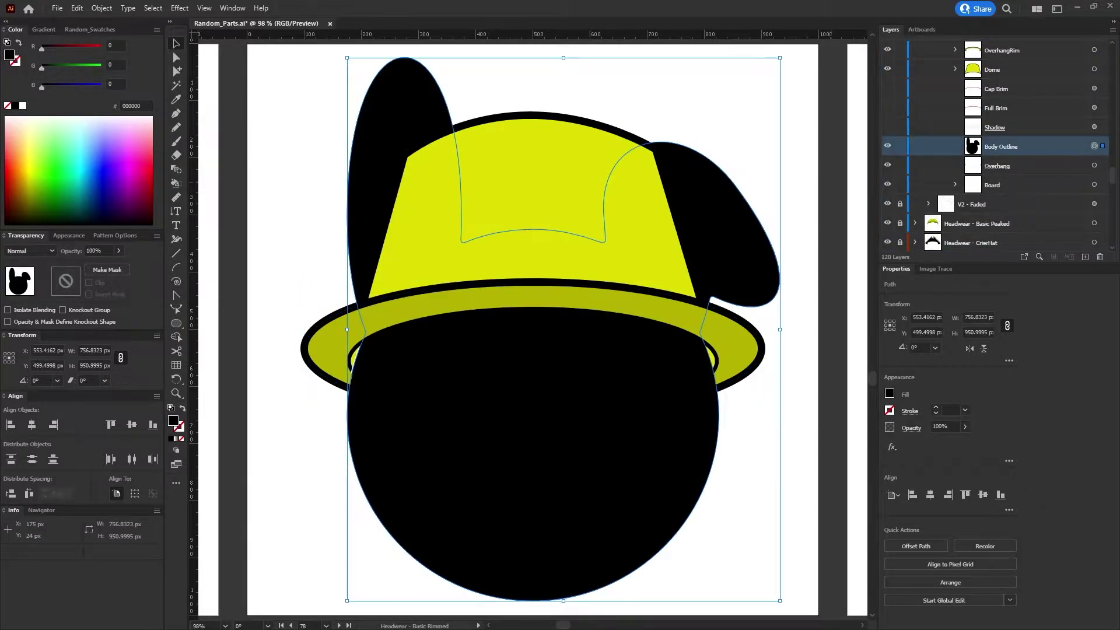
pyautogui.hotkey('ctrl', 'z')
pyautogui.hotkey('ctrl', 'shift', 'z')
pyautogui.click(1094, 184)
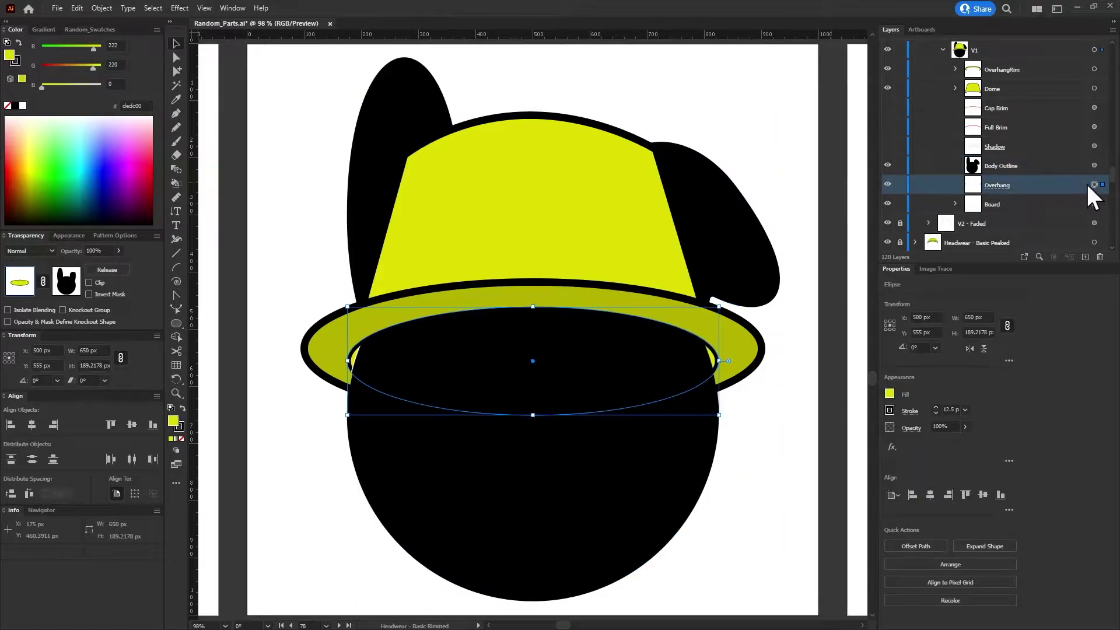
pyautogui.keyDown('shift'); pyautogui.click(1075, 205); pyautogui.keyUp('shift')
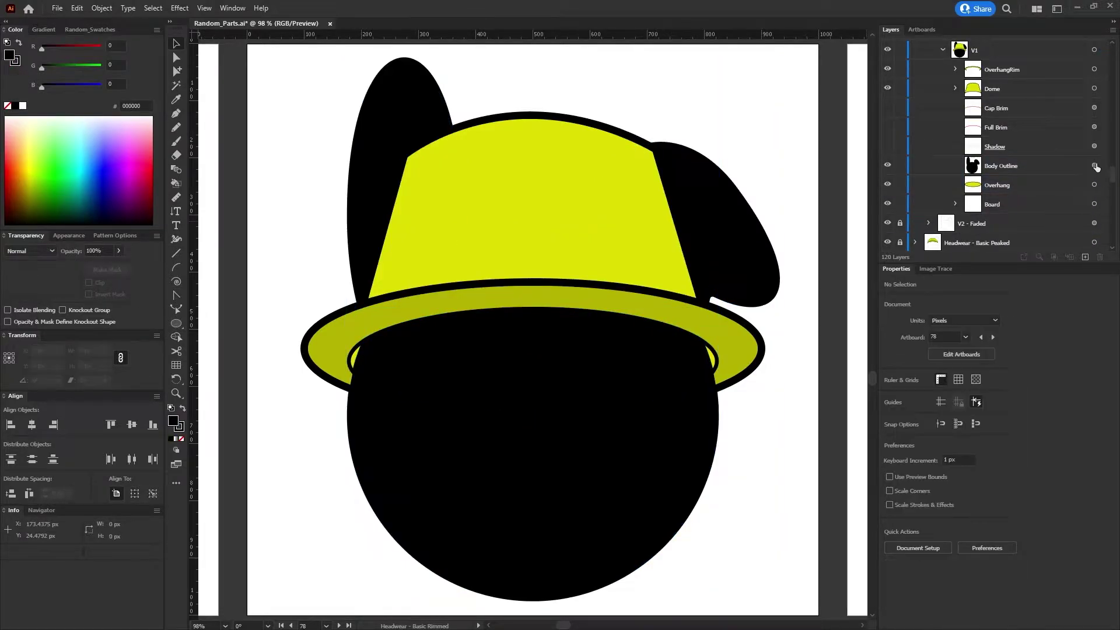
pyautogui.click(116, 267)
pyautogui.click(624, 489)
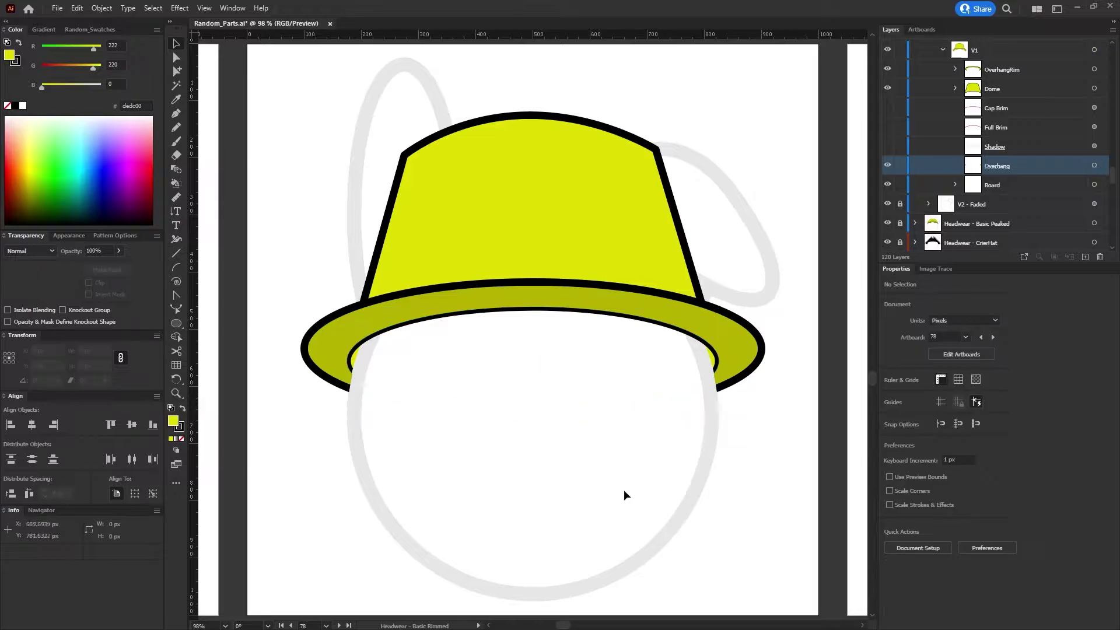
# Toggle OverhangRim and its parts off and on to compare the brim
pyautogui.scroll(2, 732, 401)
pyautogui.scroll(2, 660, 351)
pyautogui.scroll(-2, 624, 151)
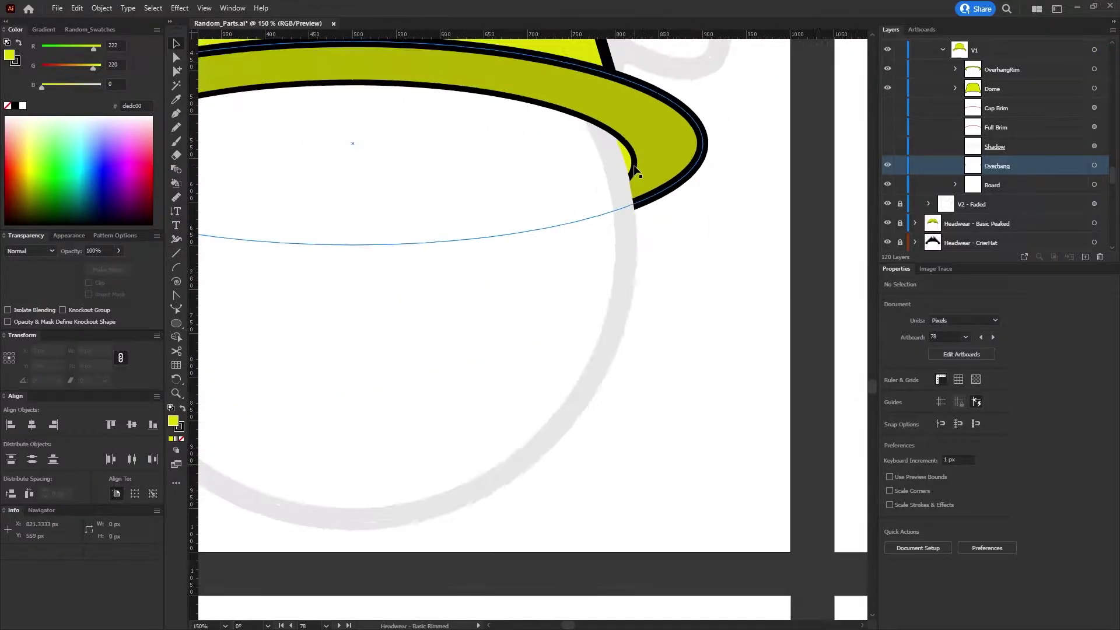
pyautogui.scroll(-1, 625, 152)
pyautogui.scroll(2, 1006, 124)
pyautogui.click(885, 127)
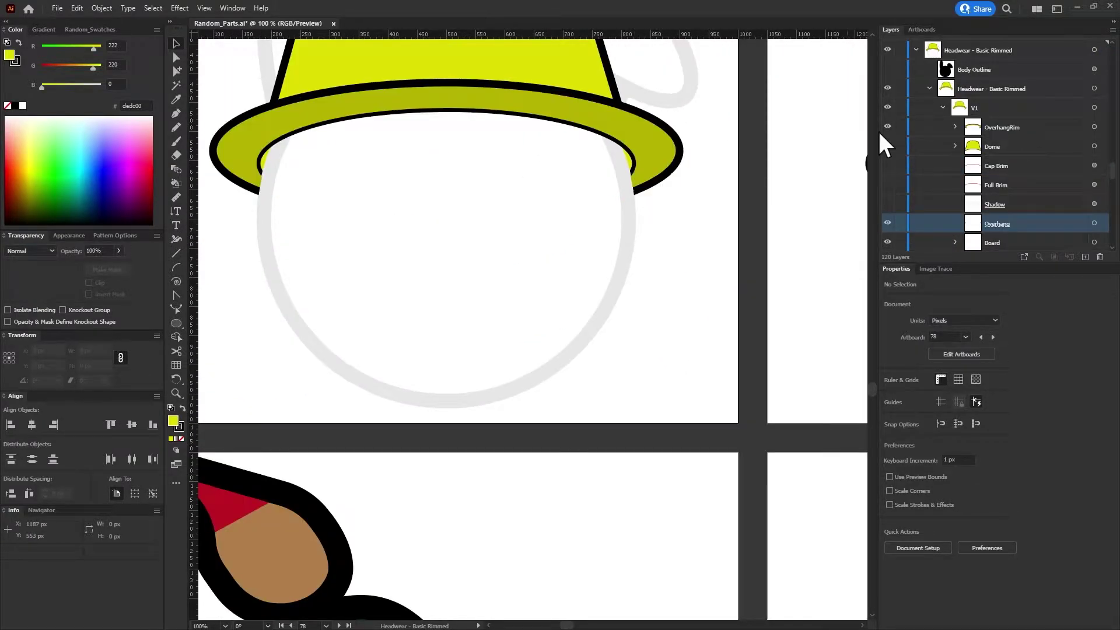
pyautogui.click(954, 127)
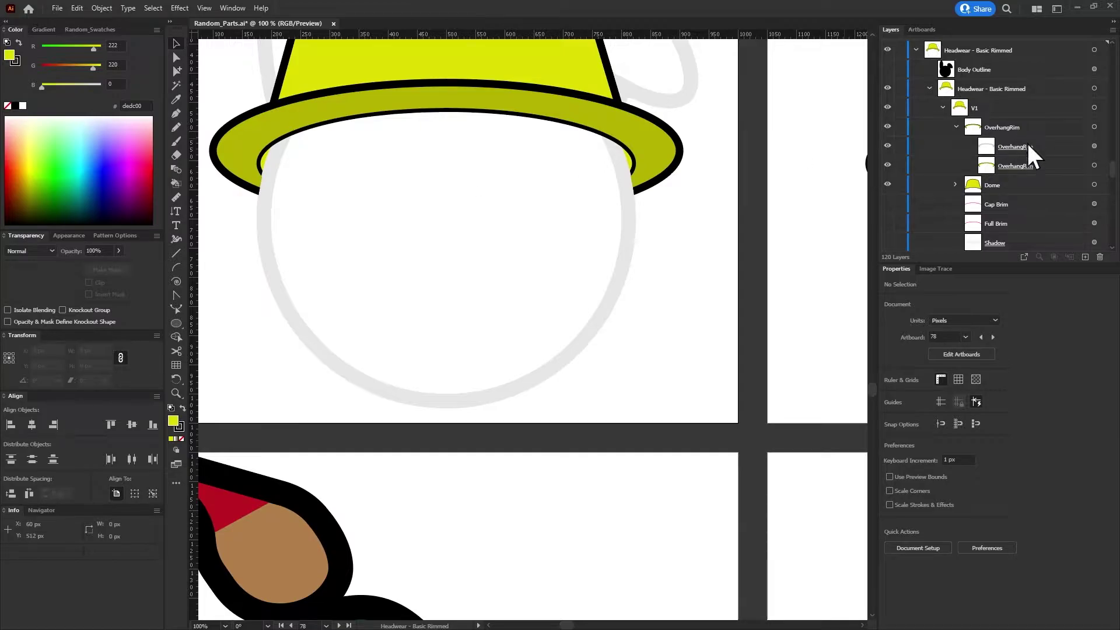
pyautogui.click(887, 145)
# Select the OverhangRim parts to check their masking
pyautogui.click(1009, 170)
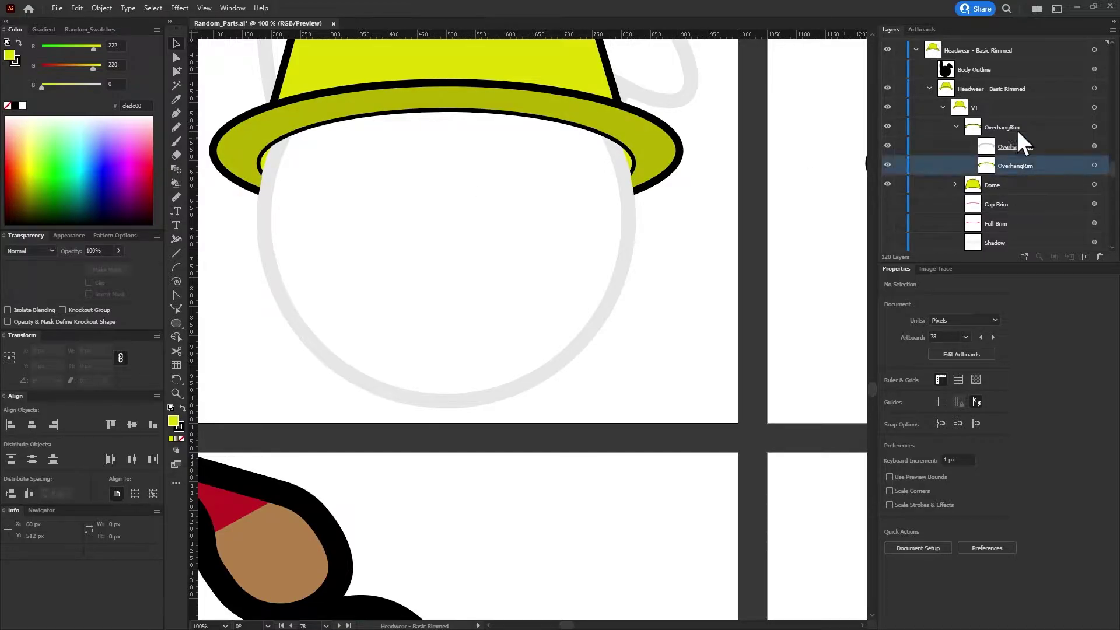
pyautogui.click(961, 69)
pyautogui.click(1048, 148)
pyautogui.click(1093, 165)
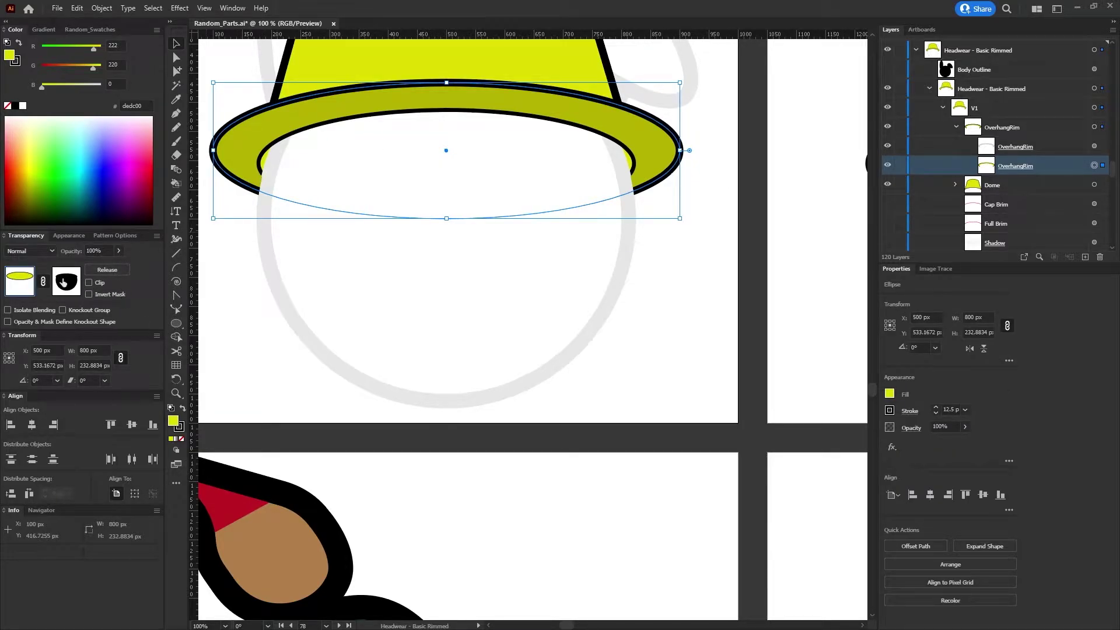
pyautogui.scroll(-2, 401, 110)
pyautogui.scroll(-2, 401, 110)
pyautogui.scroll(2, 401, 110)
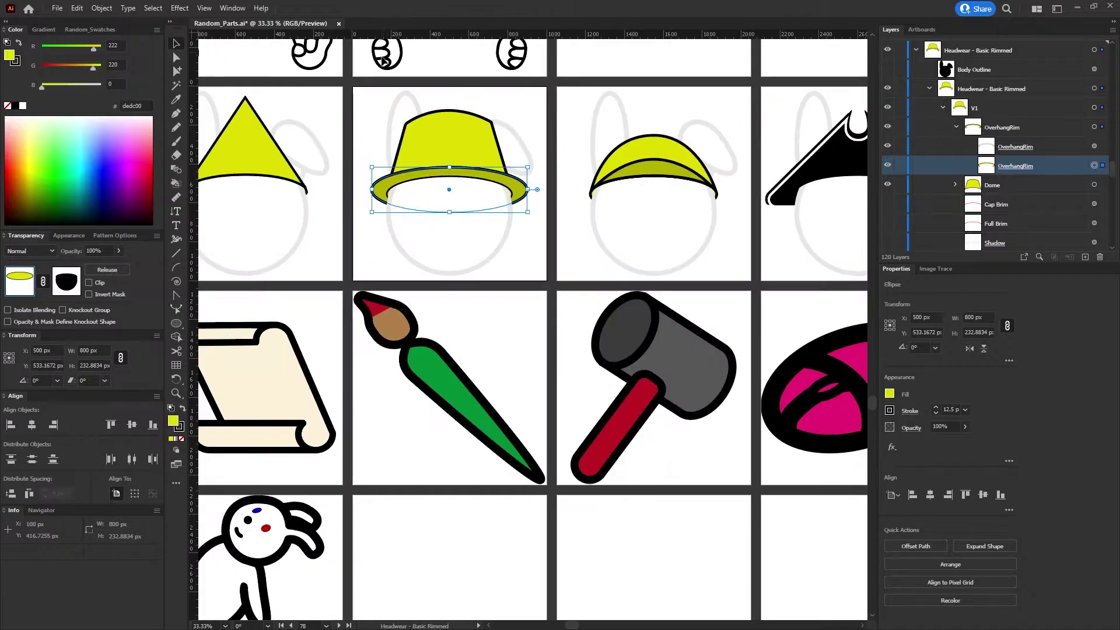
pyautogui.scroll(2, 400, 110)
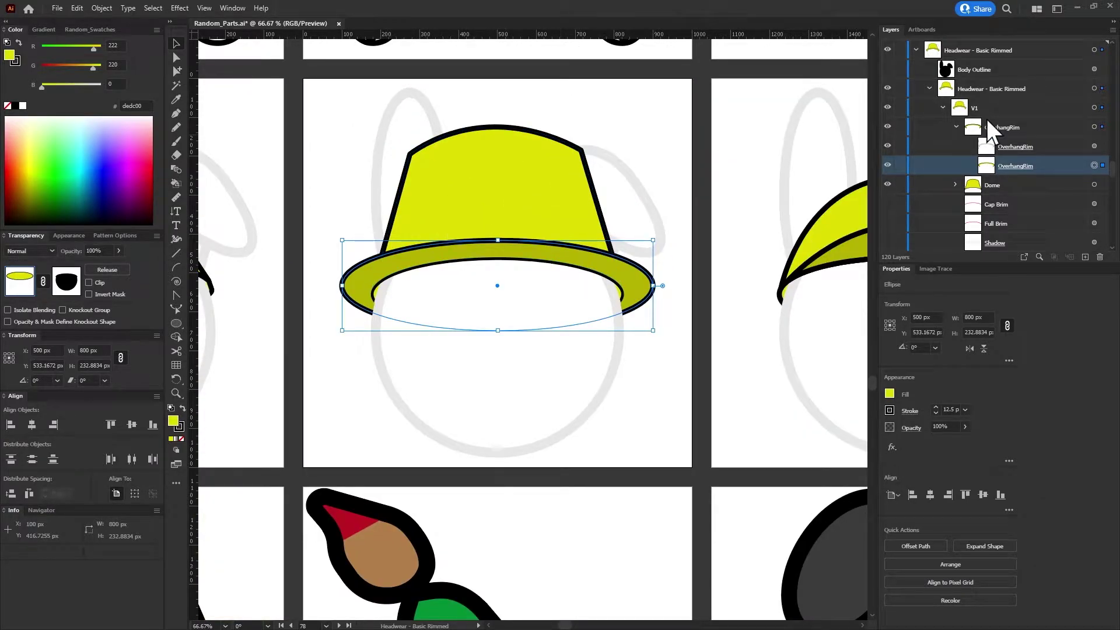
# Target the Basic Rimmed layer and select the inner Dome shape
pyautogui.click(1015, 89)
pyautogui.click(1096, 70)
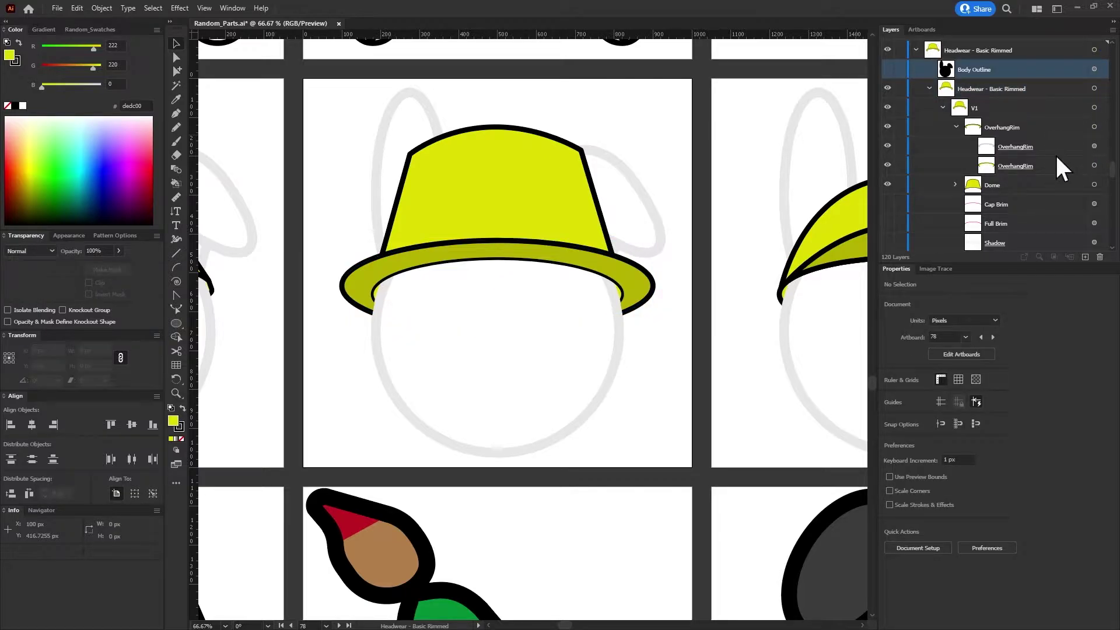
pyautogui.click(955, 185)
pyautogui.click(1055, 202)
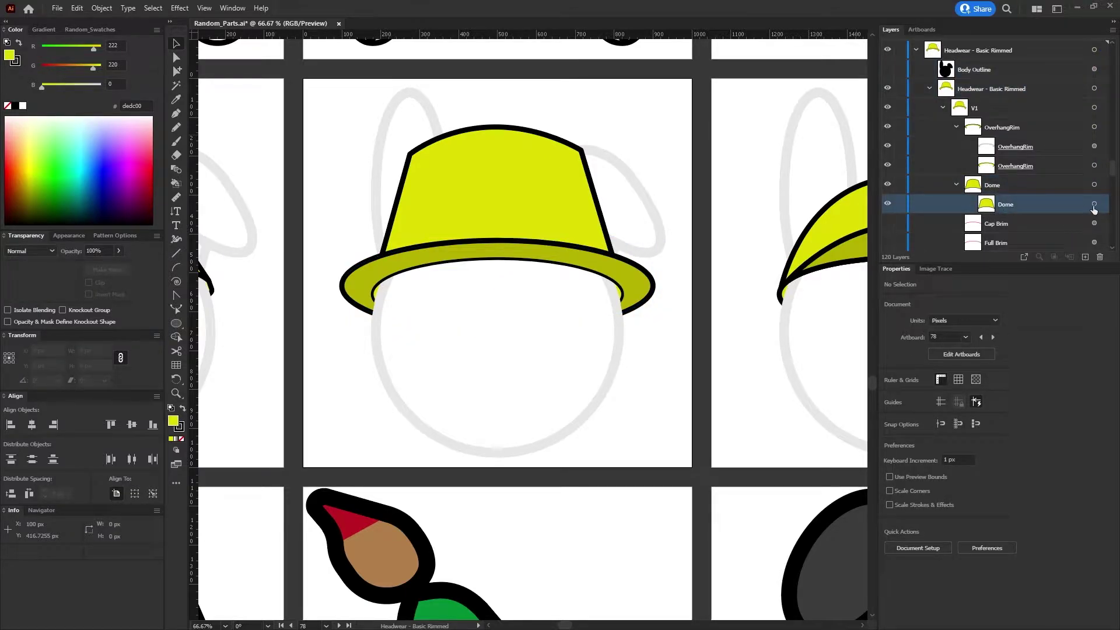
pyautogui.click(1095, 204)
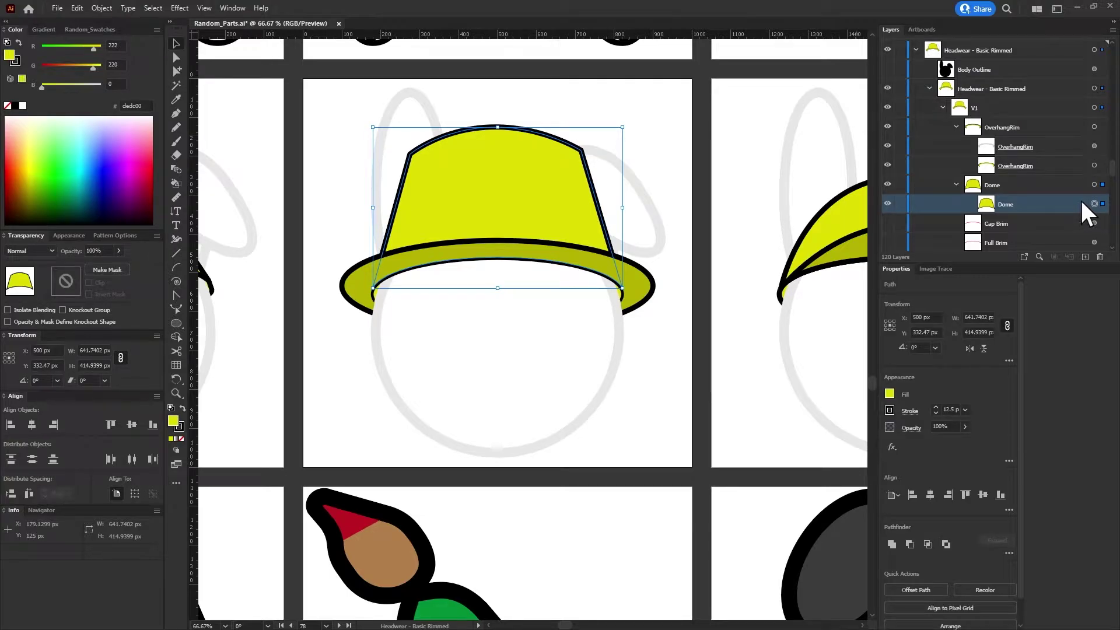
# Move a Dome copy up the layer stack and fill it black
pyautogui.moveTo(1080, 199); pyautogui.dragTo(975, 61)
pyautogui.scroll(2, 986, 87)
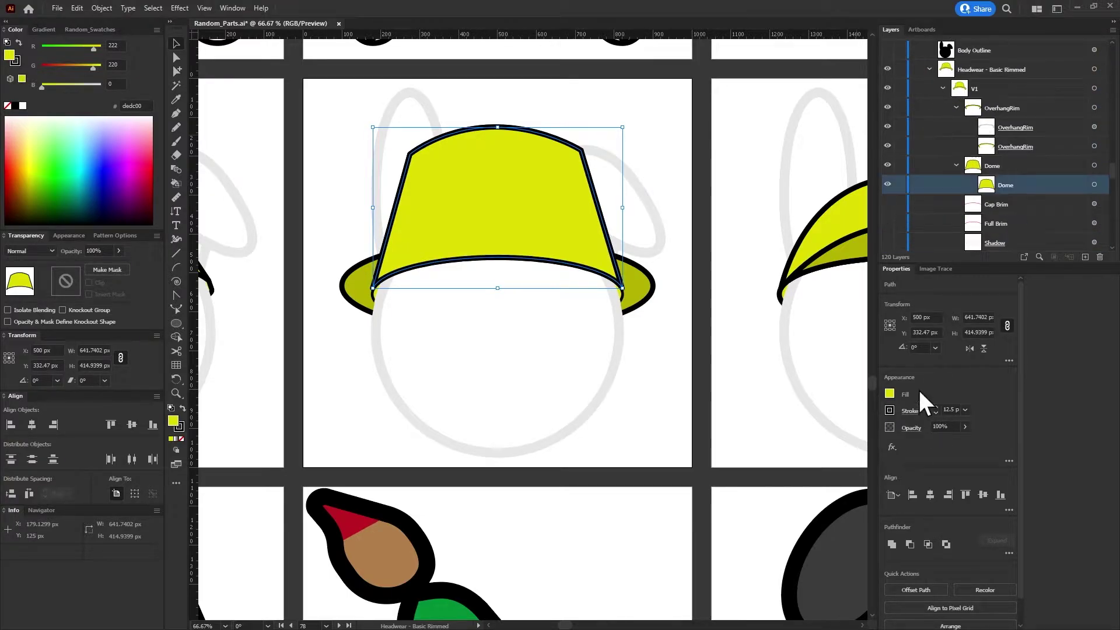
pyautogui.click(888, 394)
pyautogui.click(788, 440)
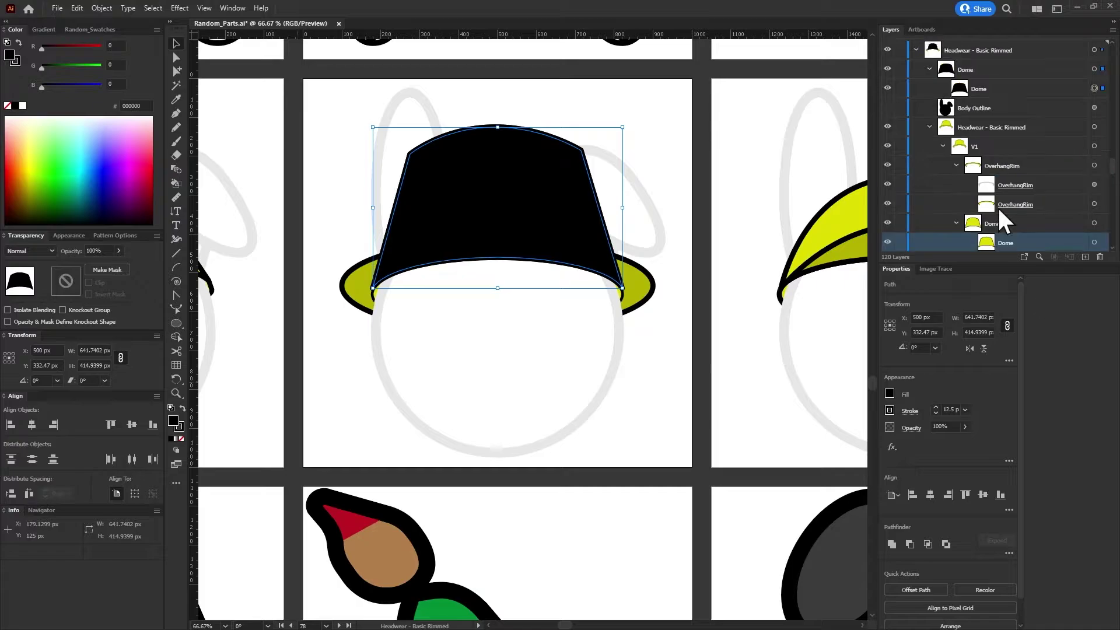
pyautogui.scroll(5, 997, 206)
# Expand the Basic Bowl hat's V2 Dome and Front groups for reference, then collapse them
pyautogui.click(915, 127)
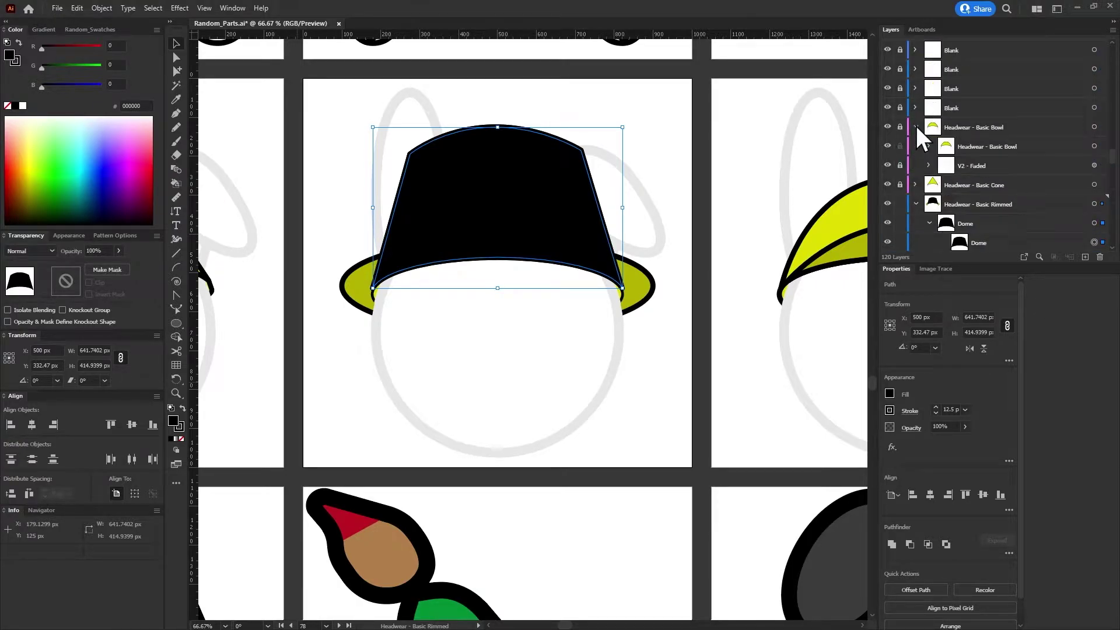
pyautogui.click(929, 145)
pyautogui.click(940, 165)
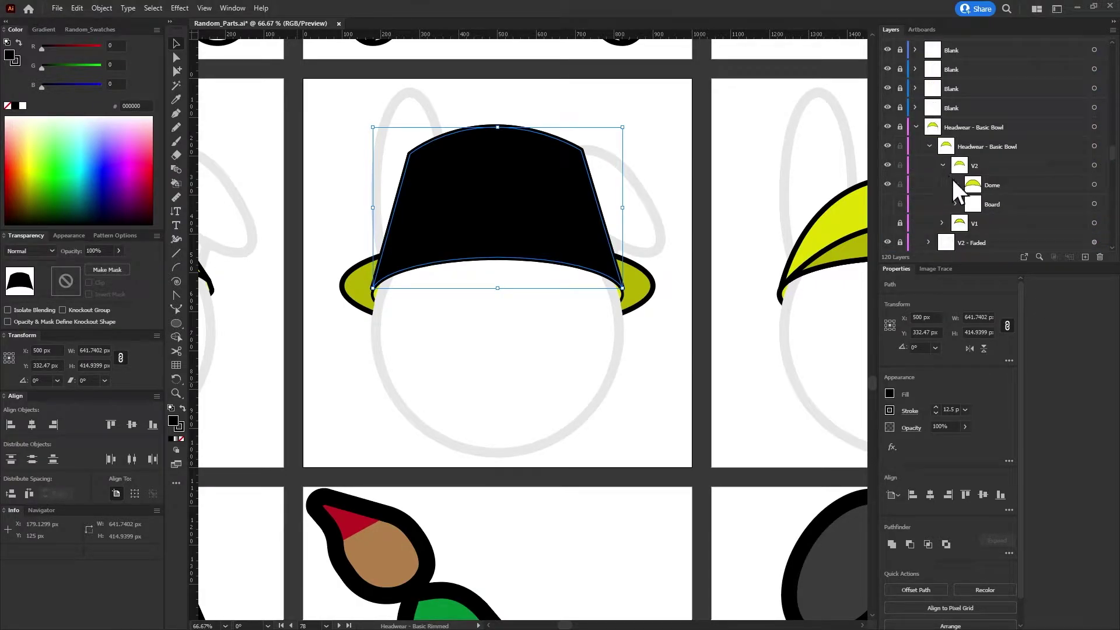
pyautogui.click(954, 184)
pyautogui.click(968, 203)
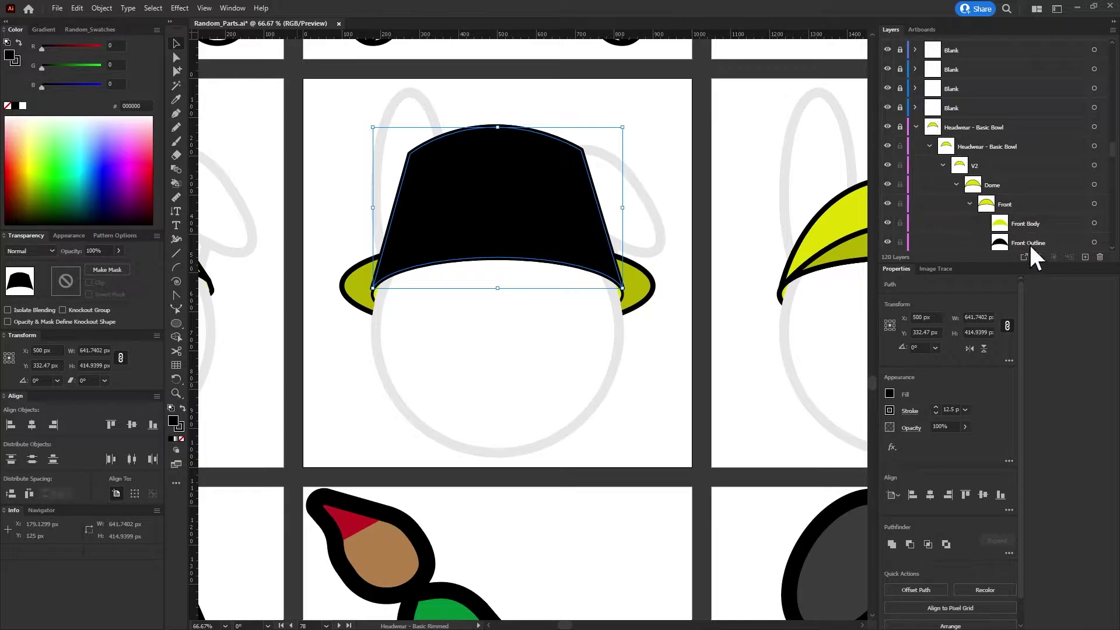
pyautogui.click(929, 146)
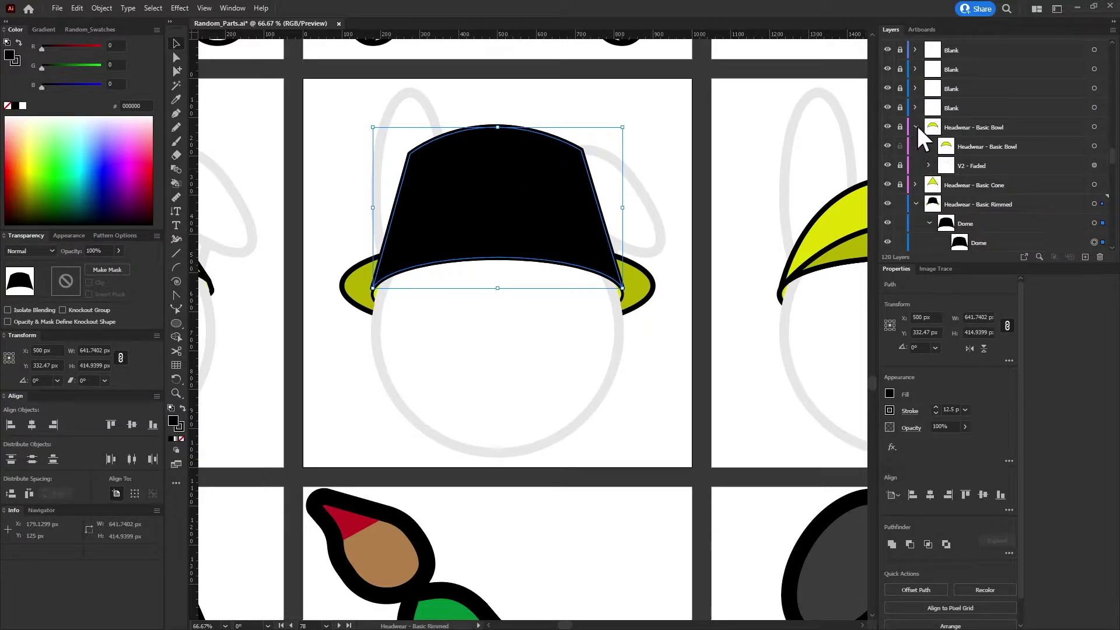
pyautogui.click(915, 127)
# Target the yellow Dome, then select the Body Outline layer beside it
pyautogui.scroll(-3, 971, 170)
pyautogui.scroll(-3, 970, 173)
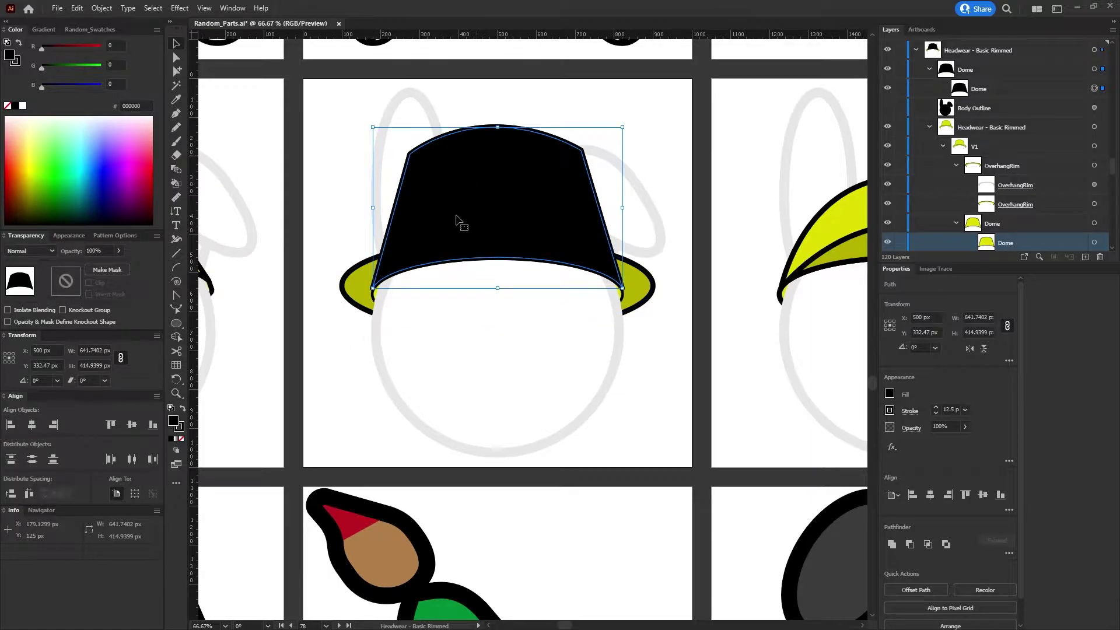
pyautogui.scroll(-3, 1062, 197)
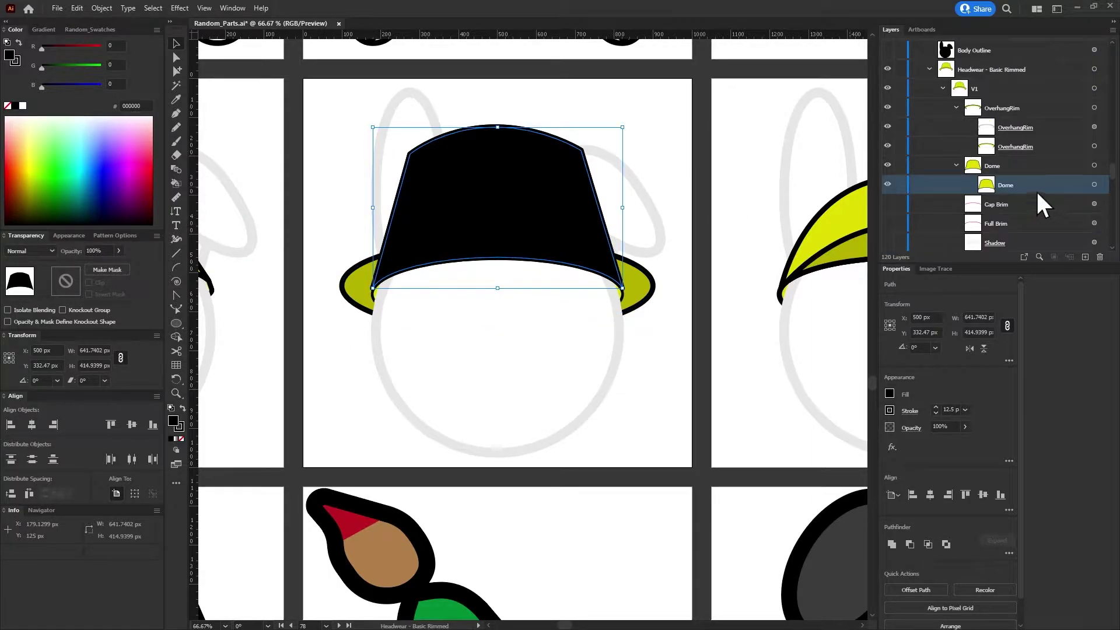
pyautogui.click(1093, 186)
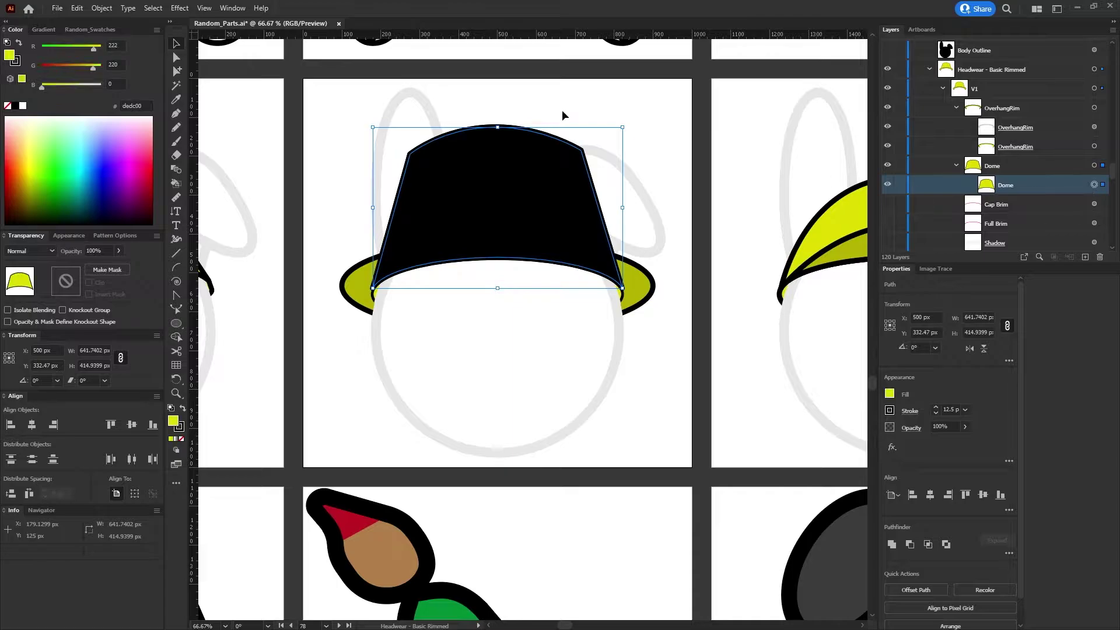
pyautogui.scroll(-3, 1041, 175)
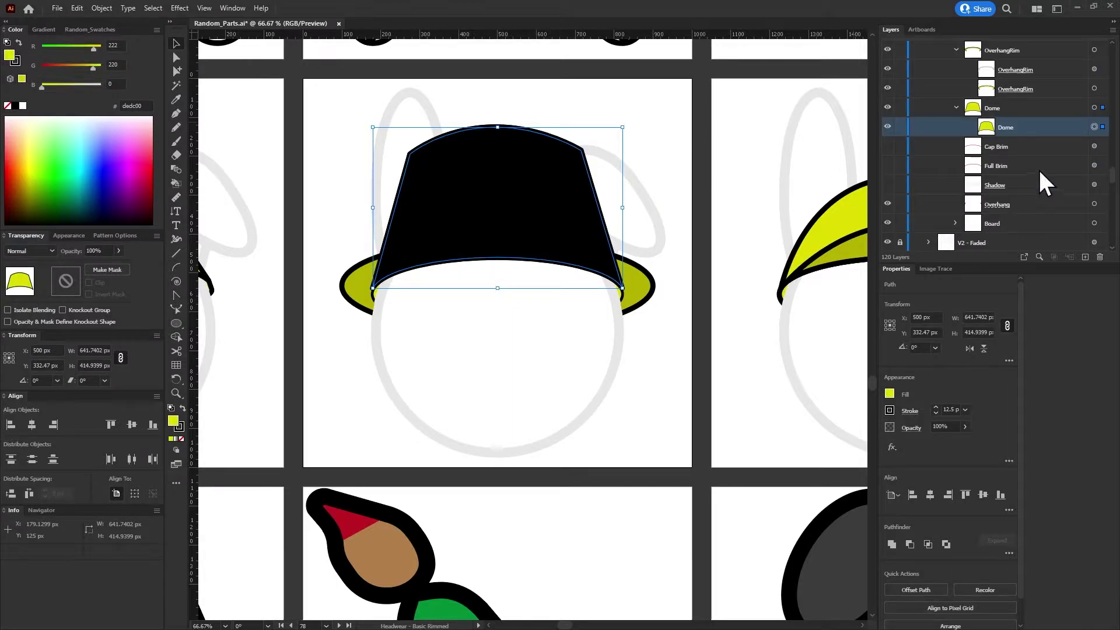
pyautogui.scroll(3, 1035, 160)
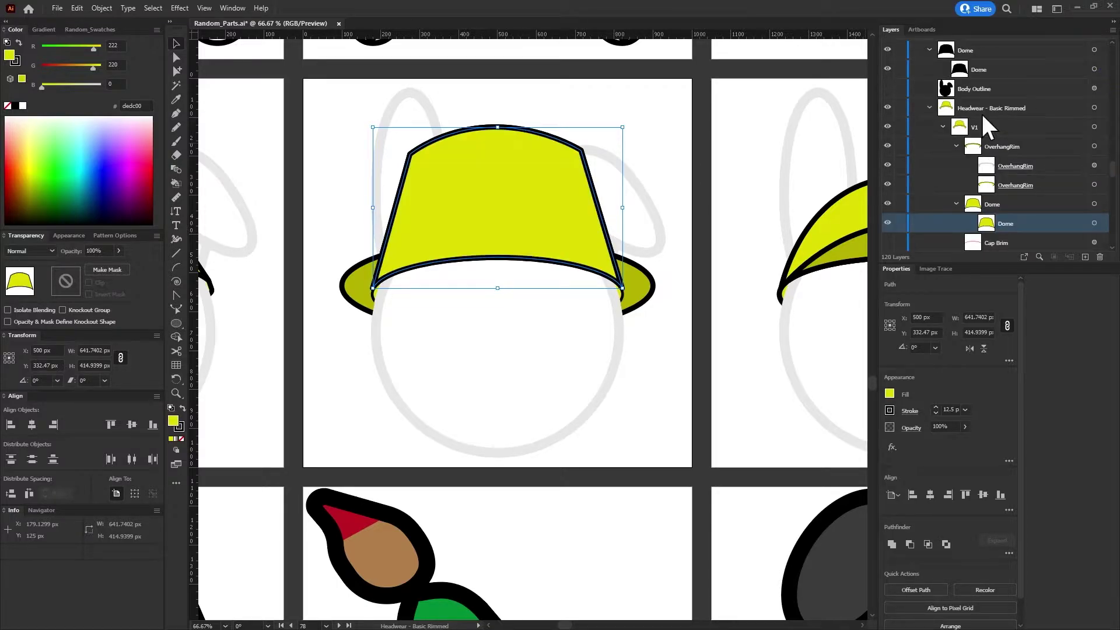
pyautogui.scroll(3, 975, 72)
pyautogui.click(978, 91)
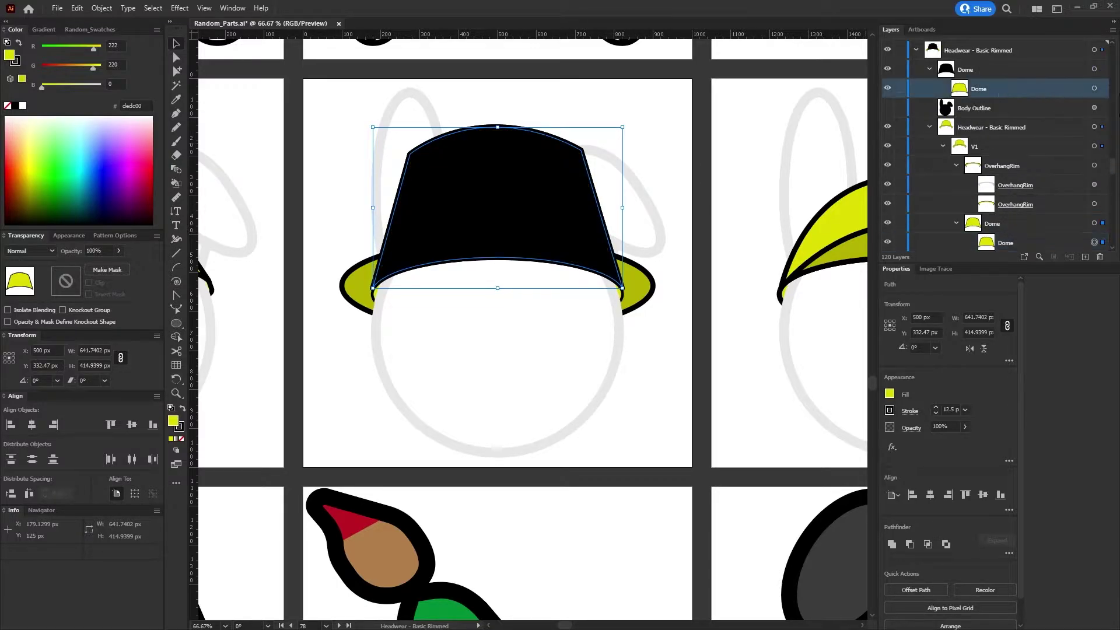
pyautogui.scroll(3, 982, 142)
pyautogui.click(974, 148)
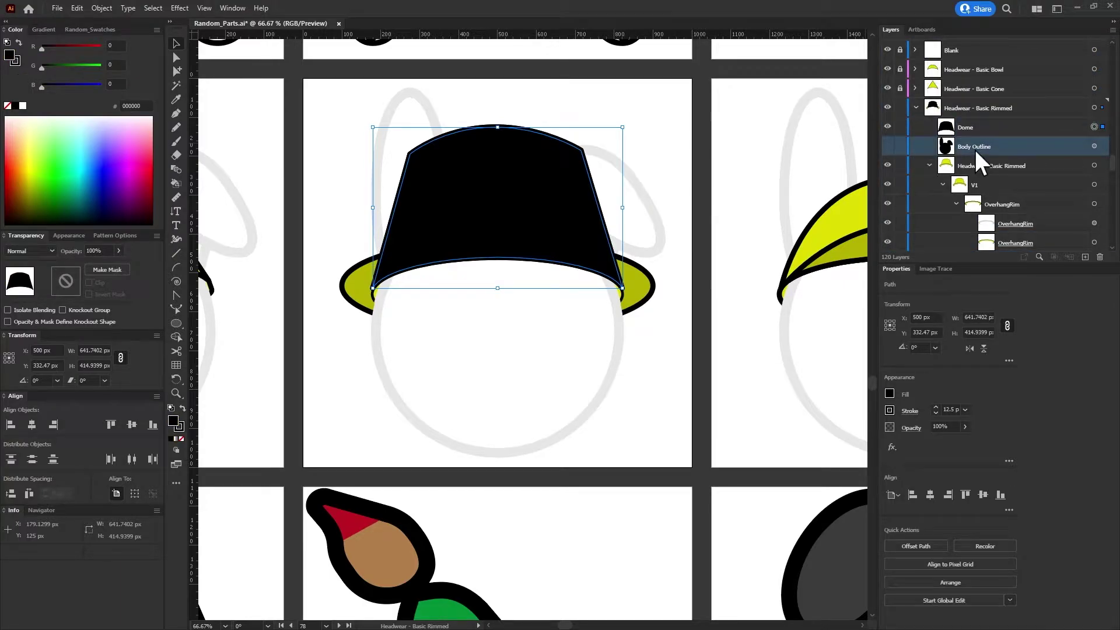
# Try masking the Dome with Body Outline, then release that opacity mask
pyautogui.click(889, 145)
pyautogui.keyDown('shift'); pyautogui.click(1095, 145); pyautogui.keyUp('shift')
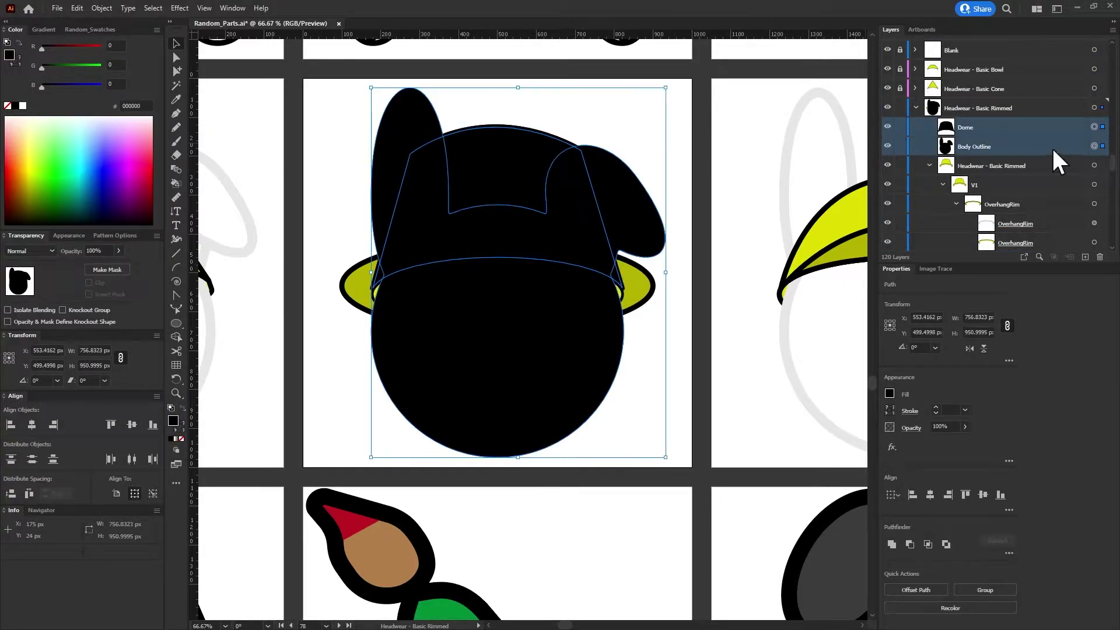
pyautogui.click(116, 270)
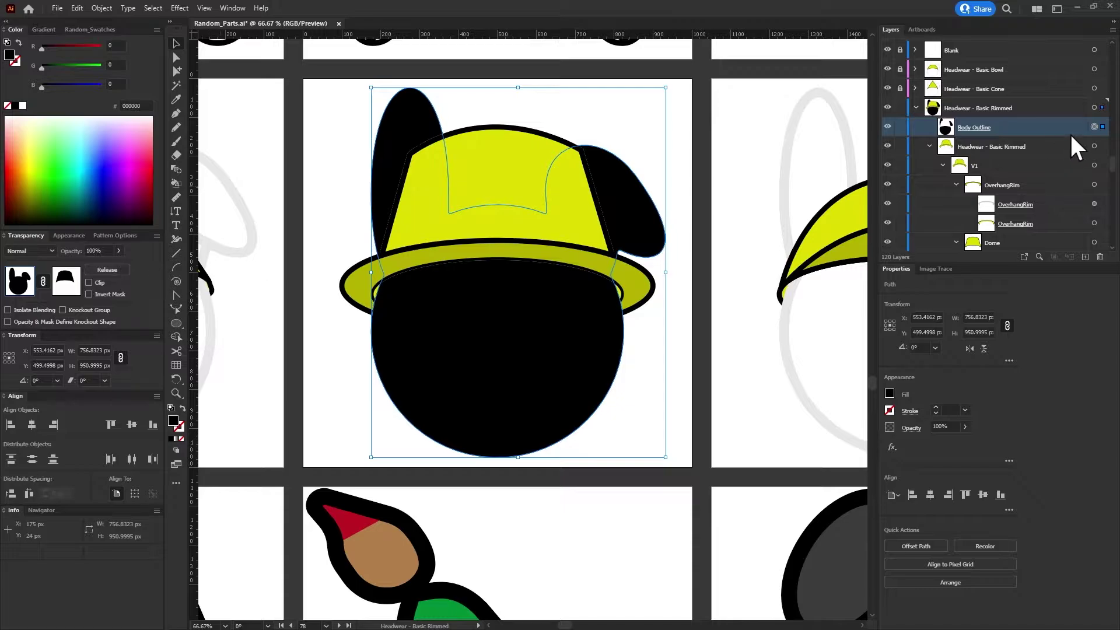
pyautogui.moveTo(1094, 129); pyautogui.dragTo(1048, 166)
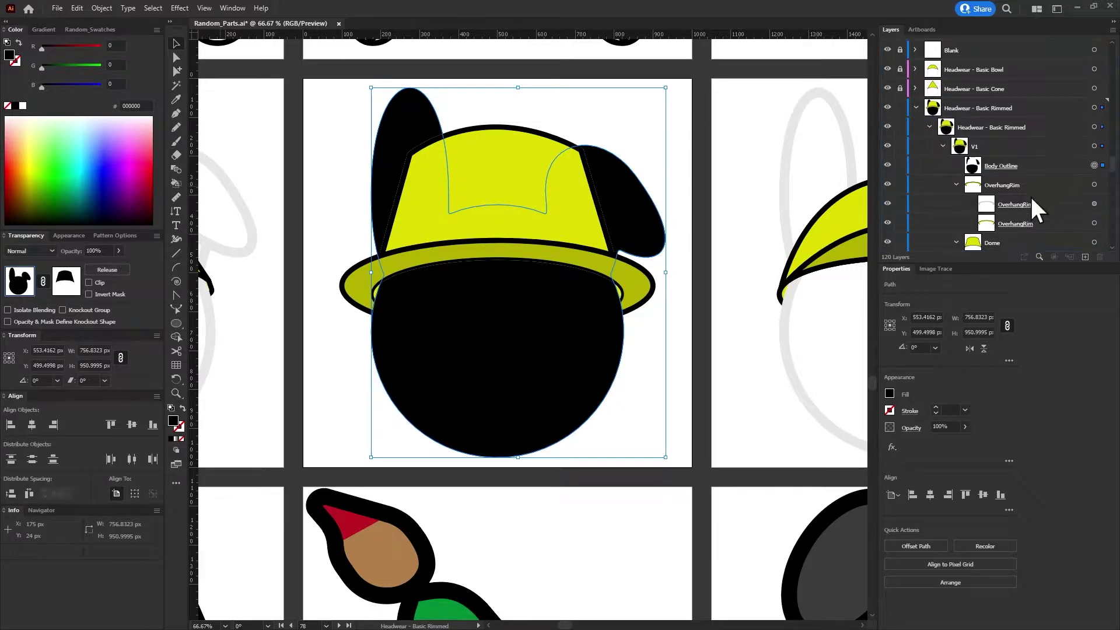
pyautogui.click(1089, 202)
pyautogui.click(107, 270)
# Delete the Snowman group and the Overhang ellipse
pyautogui.click(1038, 170)
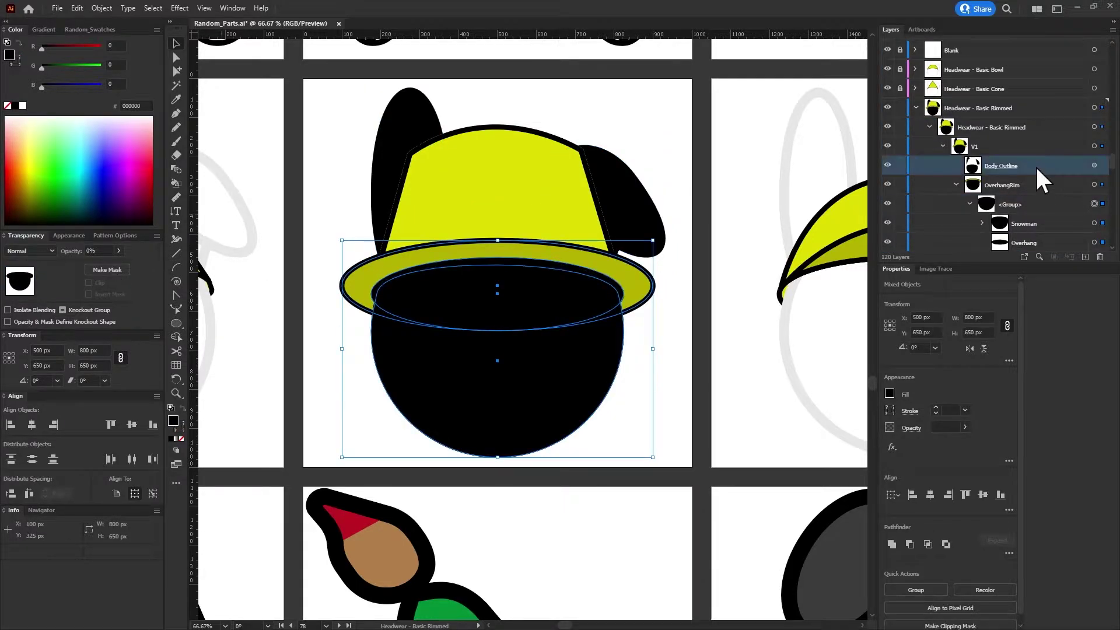
pyautogui.scroll(-3, 1094, 166)
pyautogui.click(1069, 166)
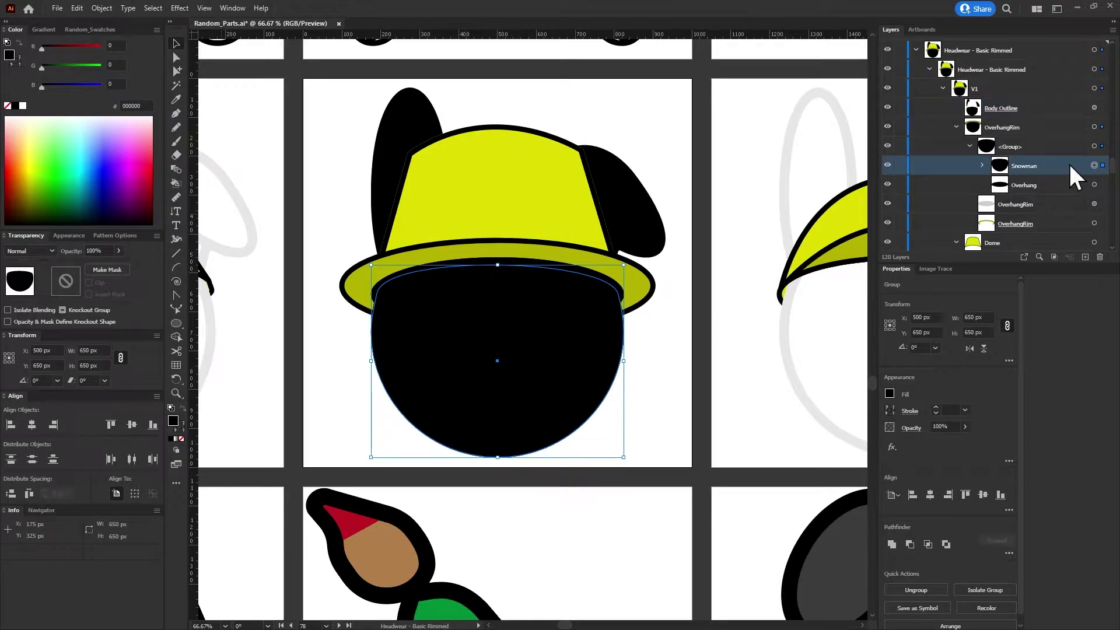
pyautogui.click(1100, 258)
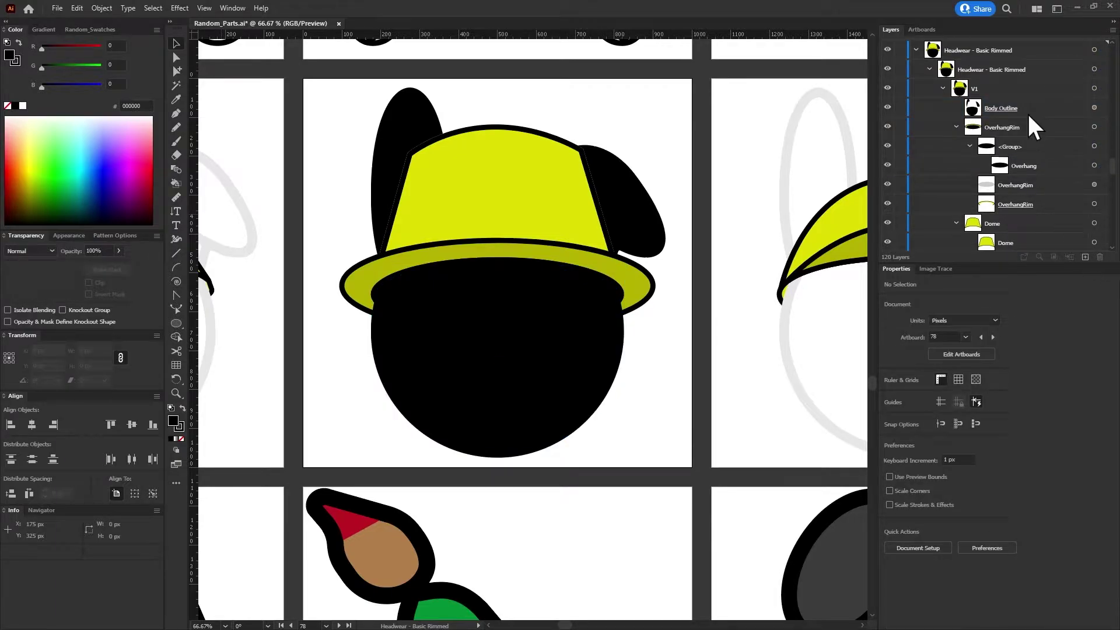
pyautogui.click(1085, 165)
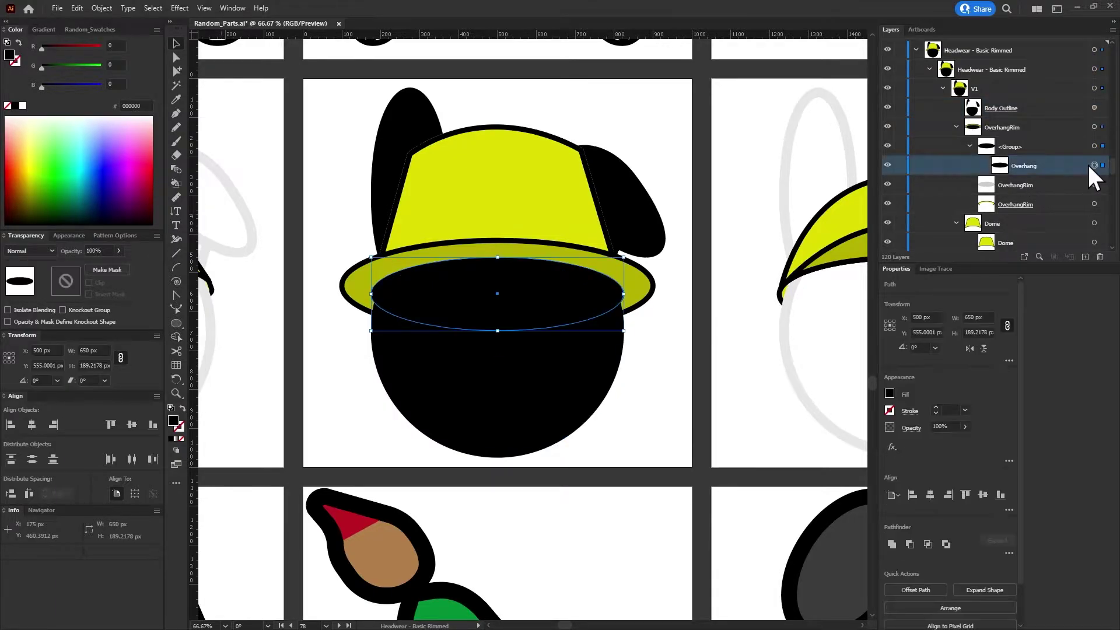
pyautogui.click(1100, 258)
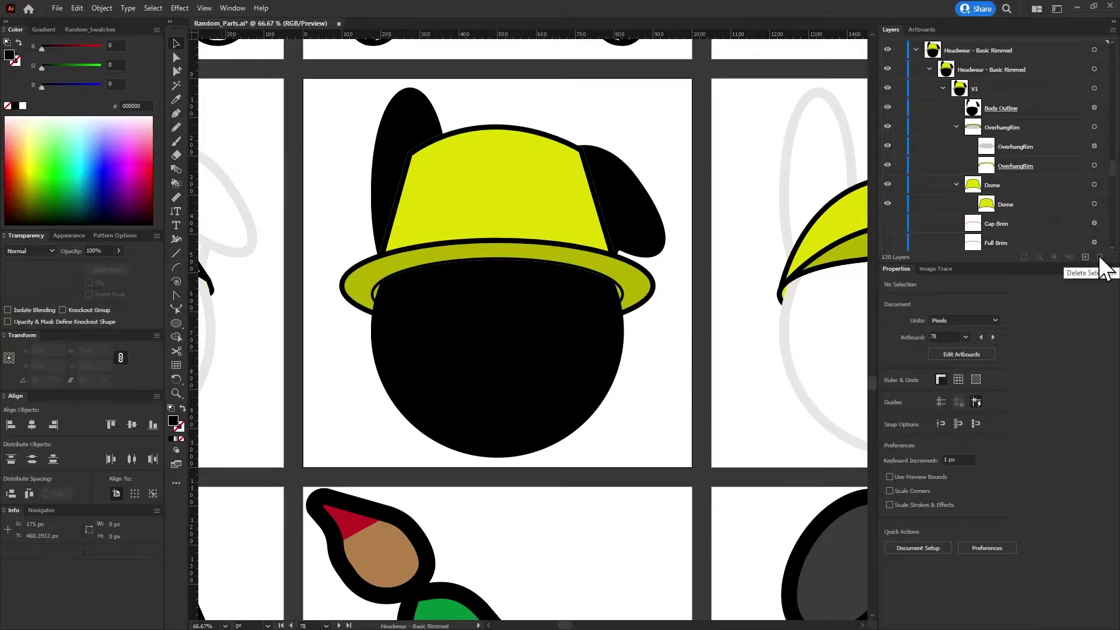
# Copy Body Outline into the OverhangRim group
pyautogui.moveTo(1022, 123); pyautogui.dragTo(1022, 124)
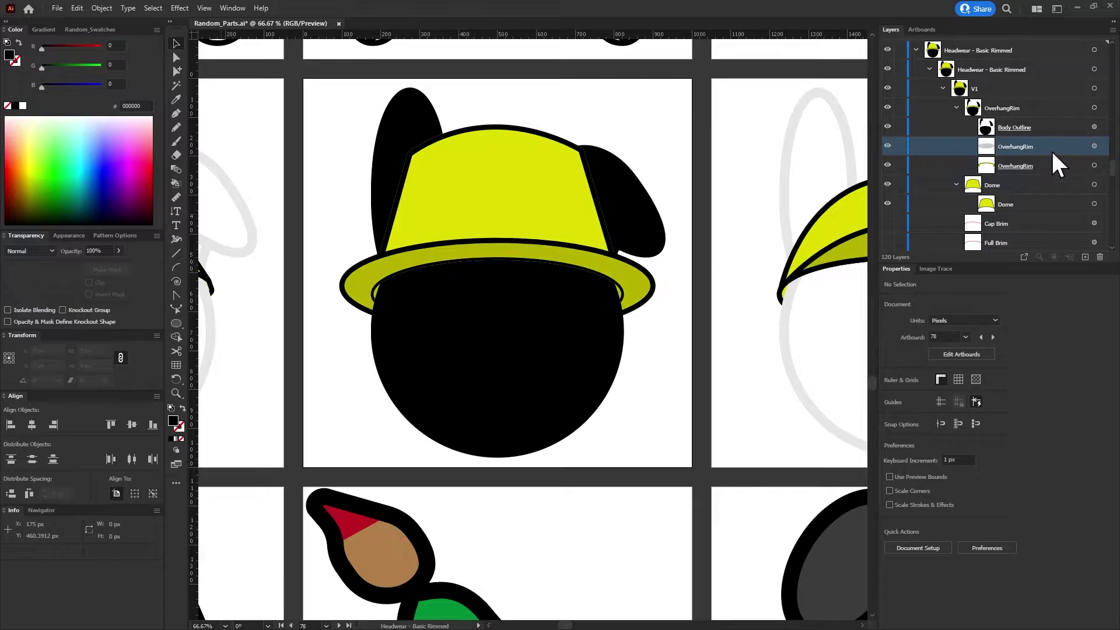
pyautogui.hotkey('ctrl', 'z')
pyautogui.hotkey('ctrl', 'z')
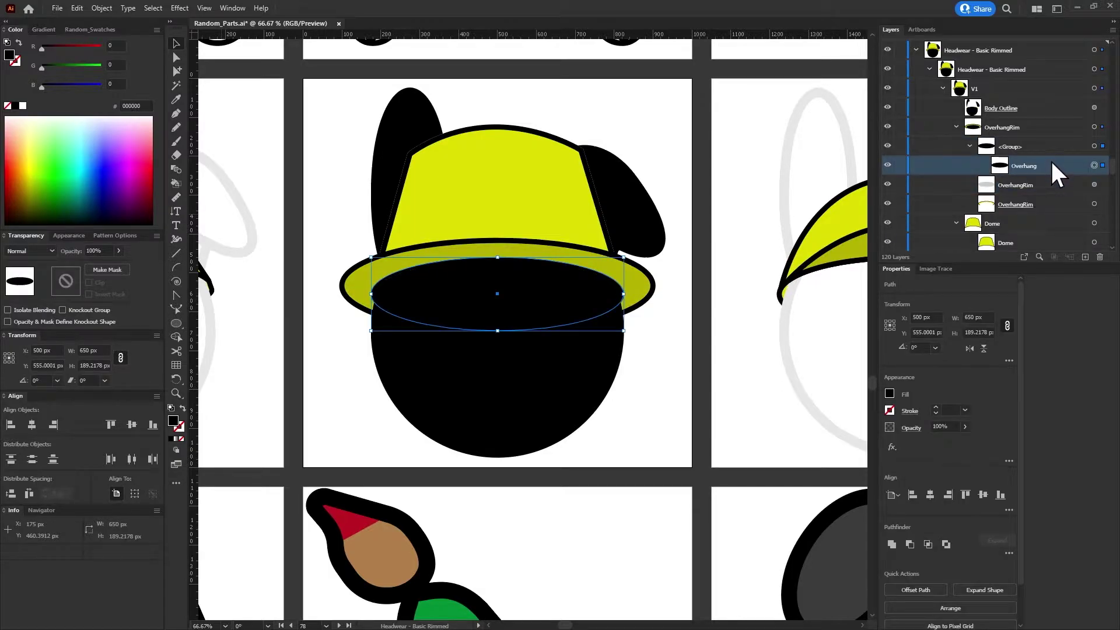
pyautogui.click(1005, 107)
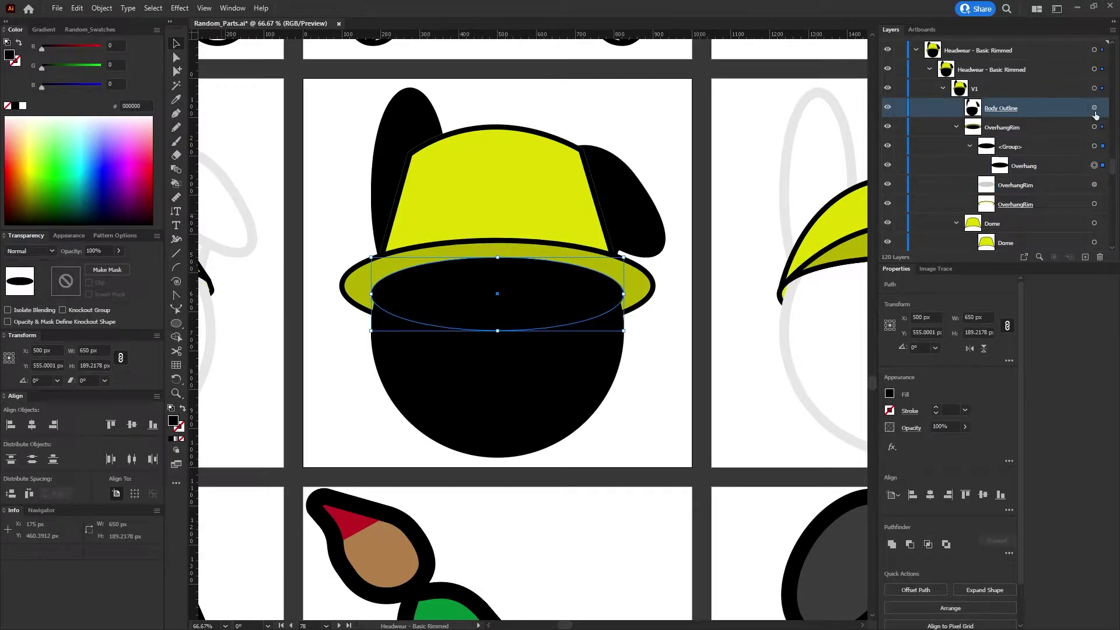
pyautogui.moveTo(1073, 108); pyautogui.dragTo(1001, 88)
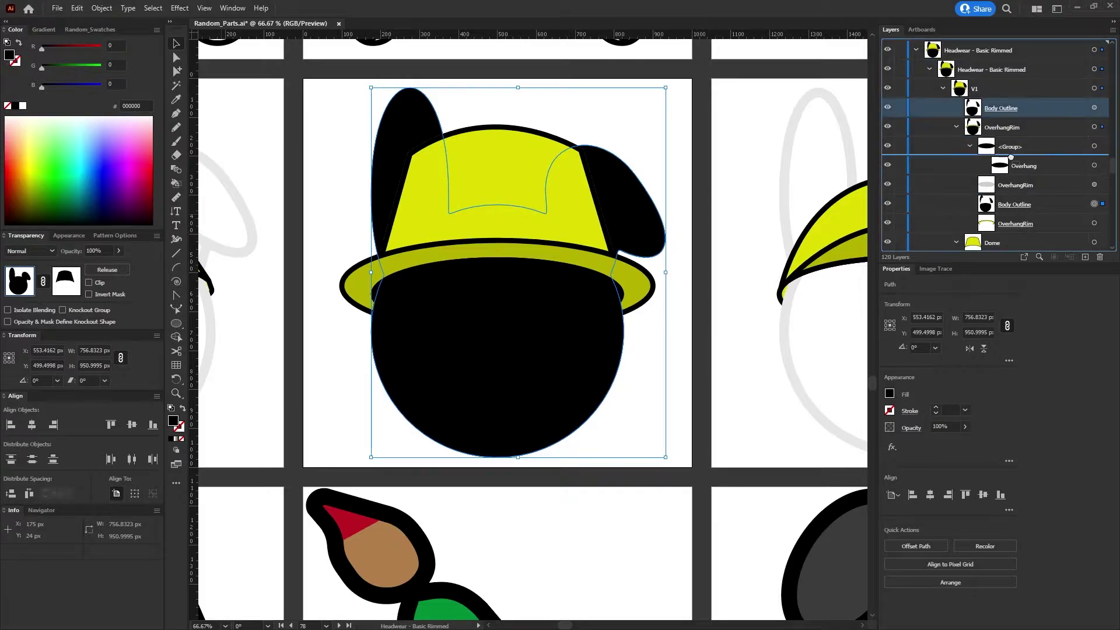
# Mask the OverhangRim brim with the body group, then undo the attempt
pyautogui.click(968, 127)
pyautogui.click(1079, 127)
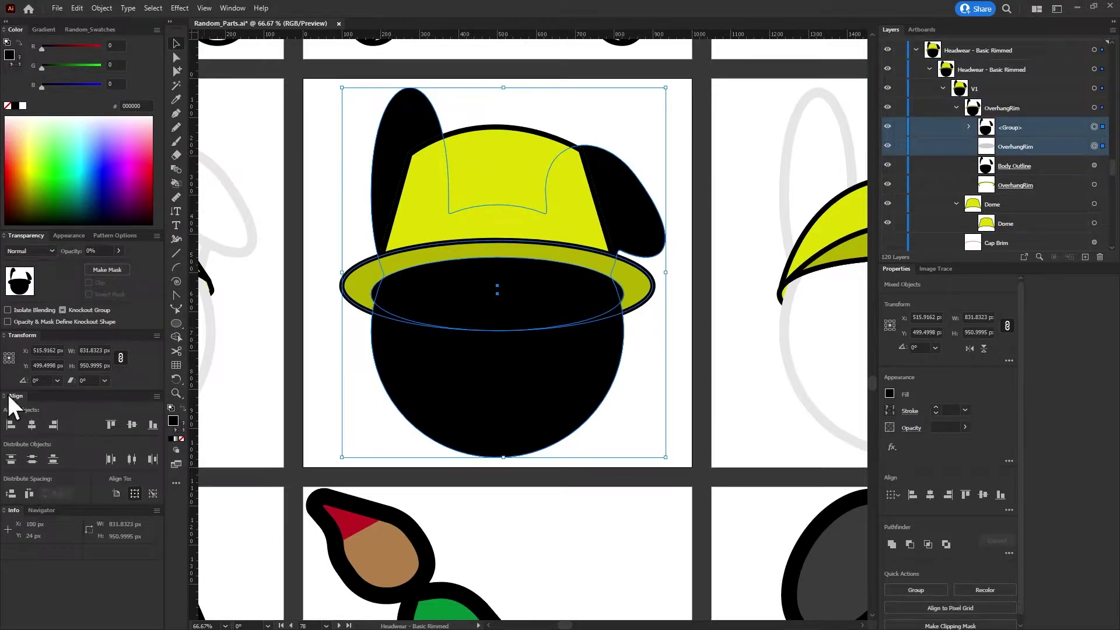
pyautogui.click(101, 266)
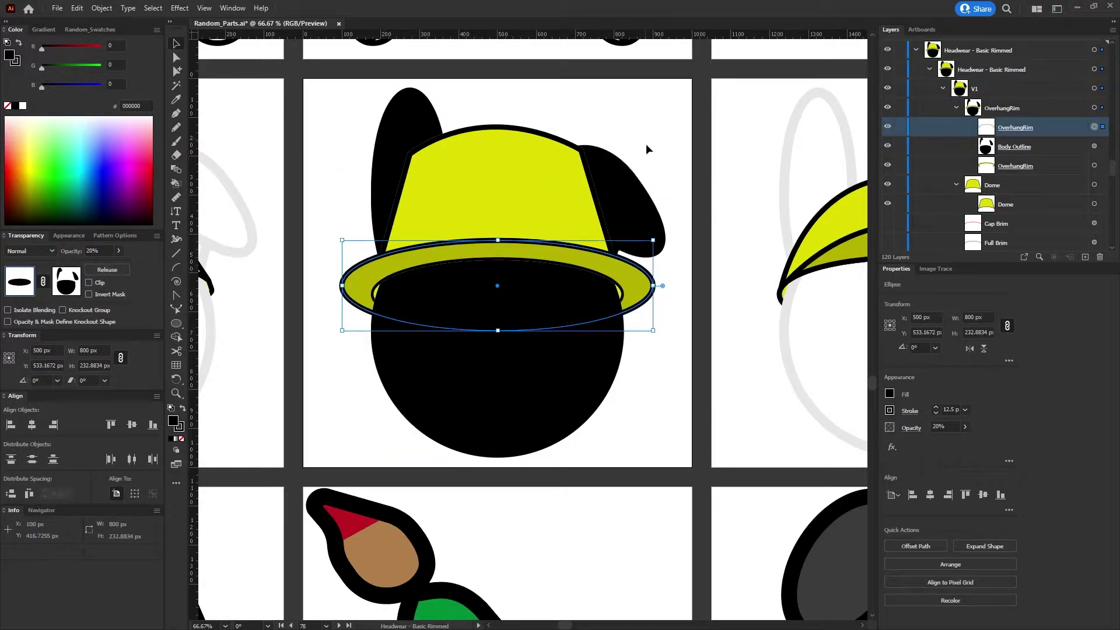
pyautogui.hotkey('ctrl', 'z')
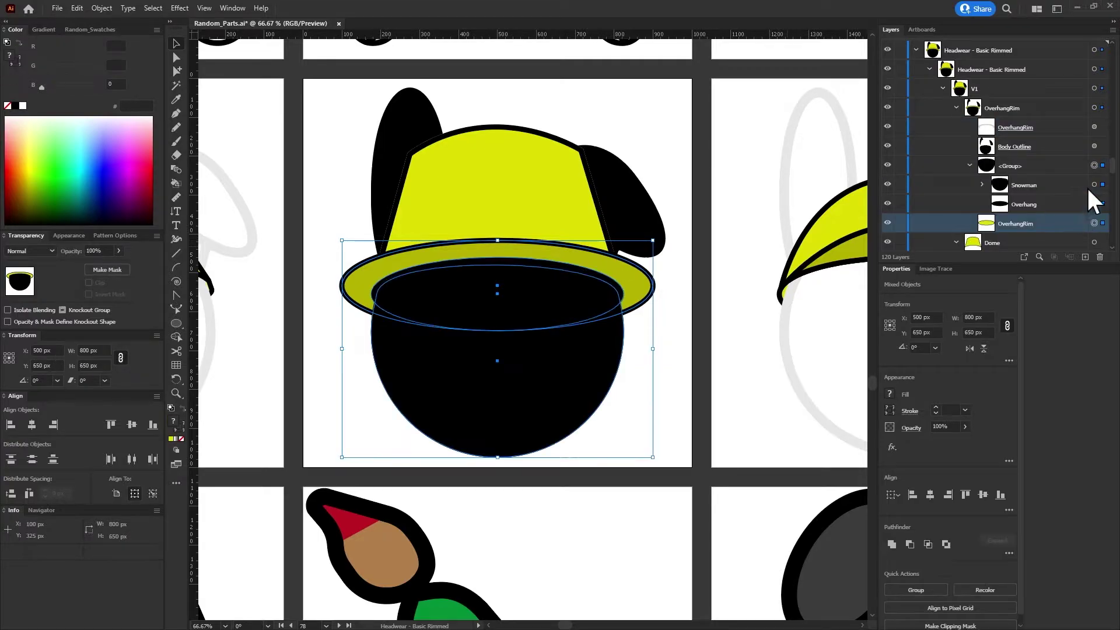
pyautogui.hotkey('ctrl', 'z')
pyautogui.hotkey('ctrl', 'z')
pyautogui.hotkey('ctrl', 'z')
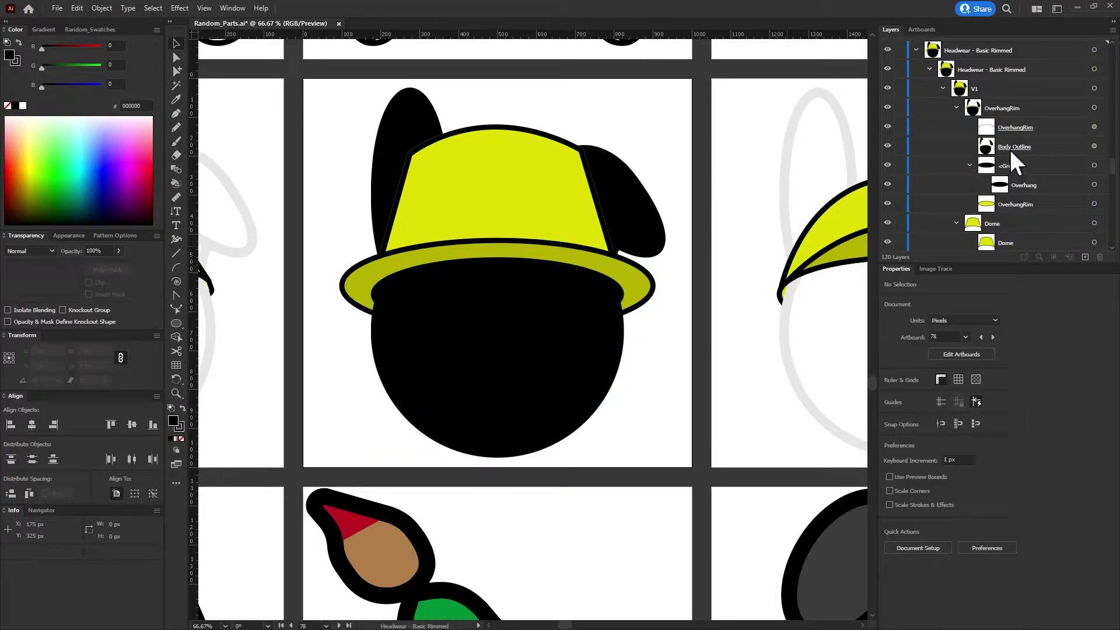
pyautogui.hotkey('ctrl', 'z')
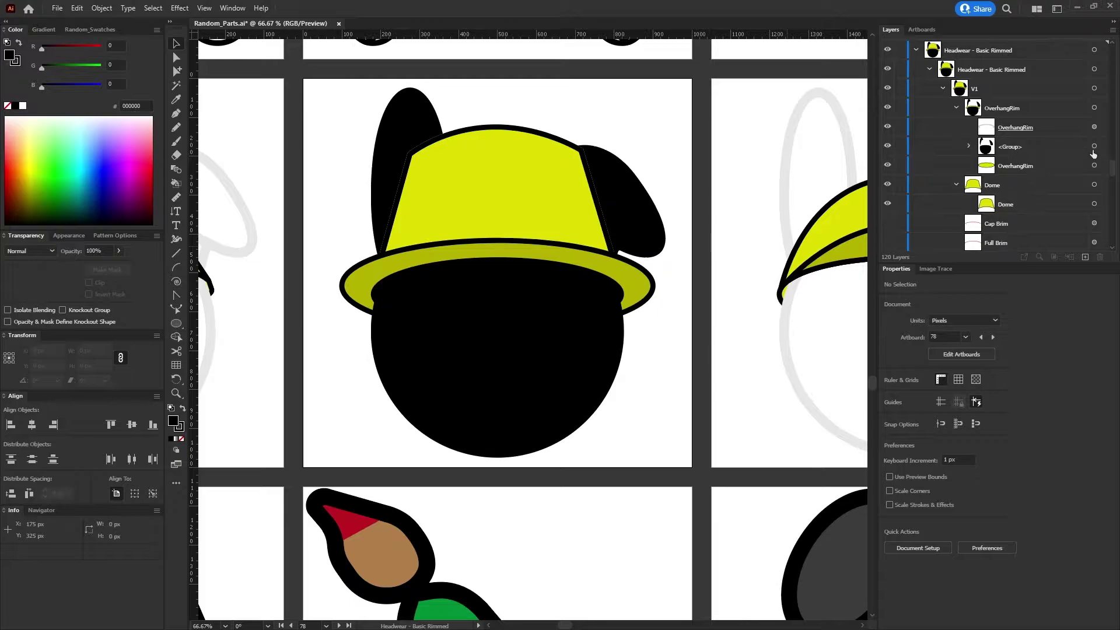
# Reapply the opacity mask so Body Outline wraps the OverhangRim brim around the head
pyautogui.click(1093, 145)
pyautogui.keyDown('shift'); pyautogui.click(1094, 165); pyautogui.keyUp('shift')
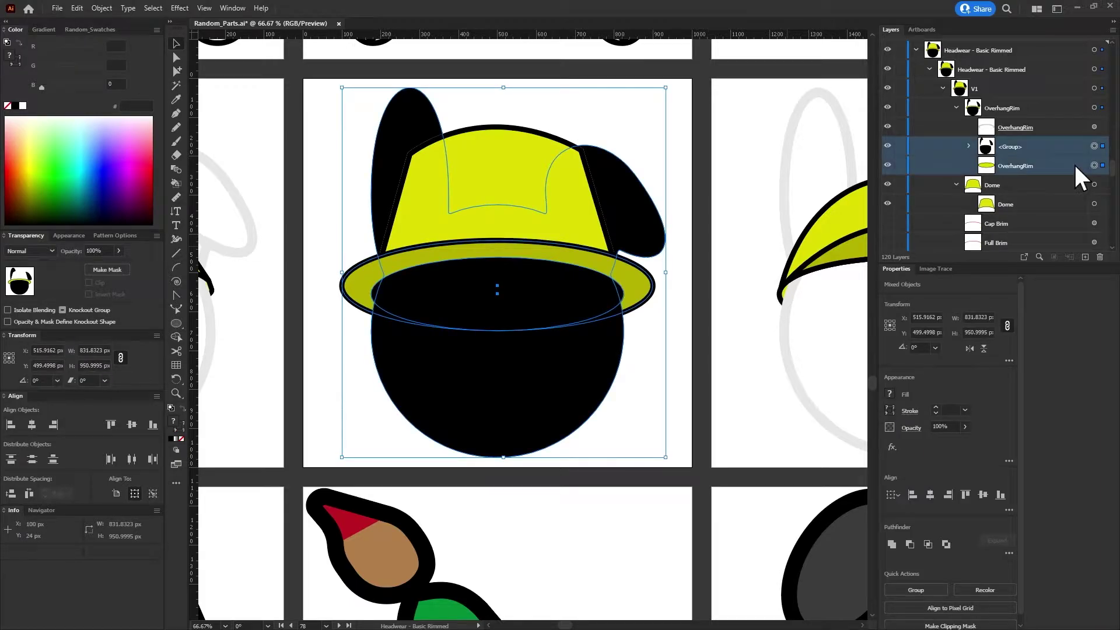
pyautogui.click(104, 270)
pyautogui.click(365, 334)
pyautogui.scroll(4, 373, 327)
pyautogui.scroll(-2, 386, 309)
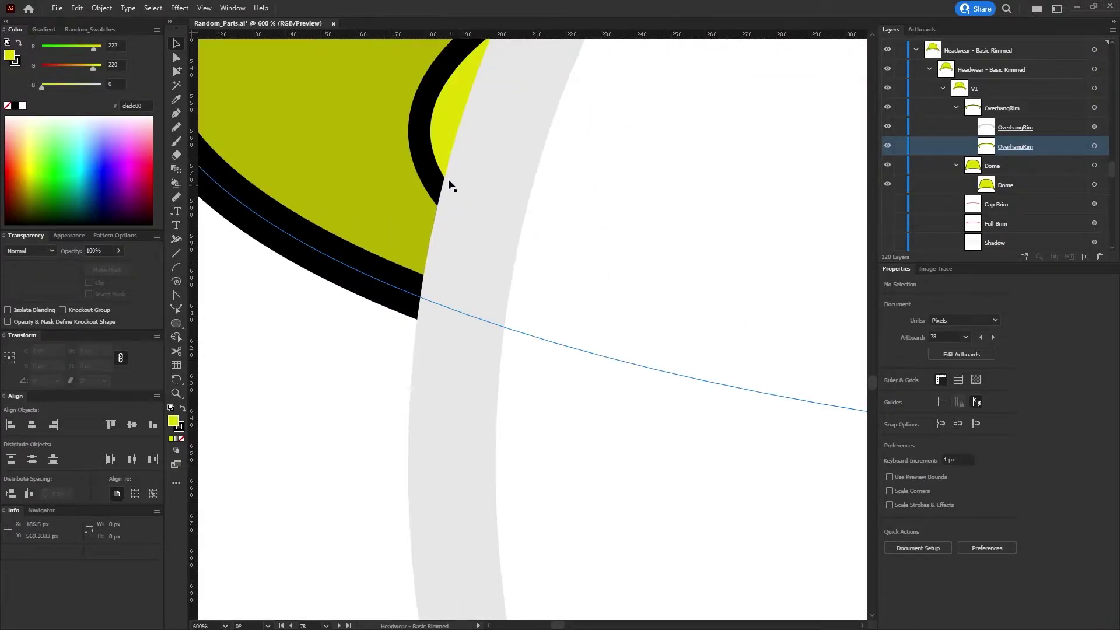
pyautogui.scroll(-3, 360, 440)
pyautogui.scroll(2, 608, 447)
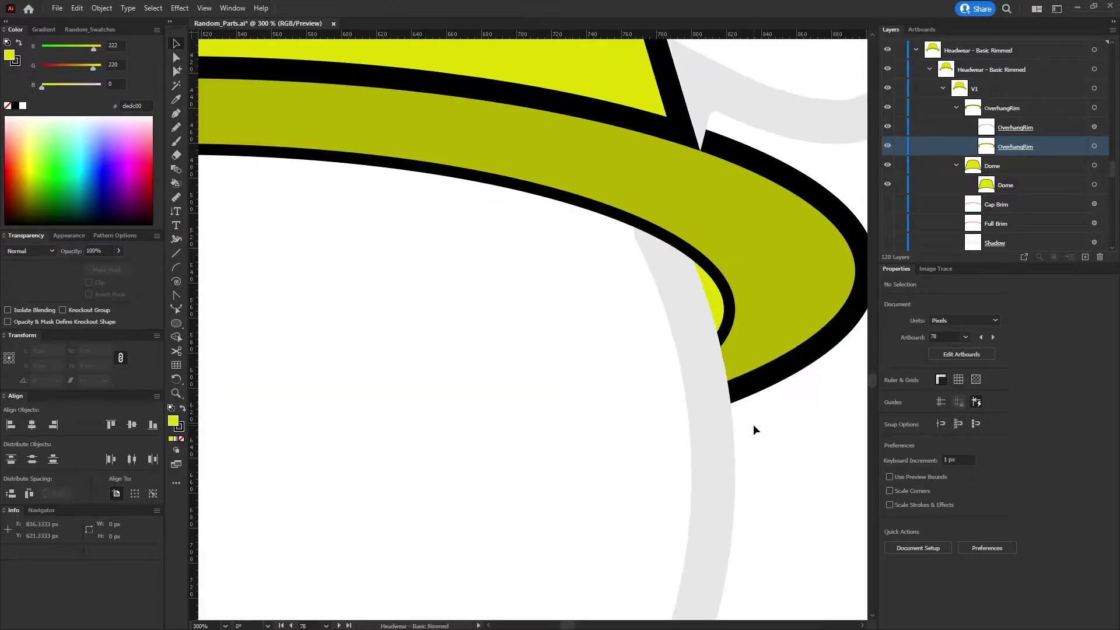
pyautogui.scroll(-3, 724, 350)
pyautogui.scroll(3, 709, 247)
pyautogui.scroll(2, 708, 302)
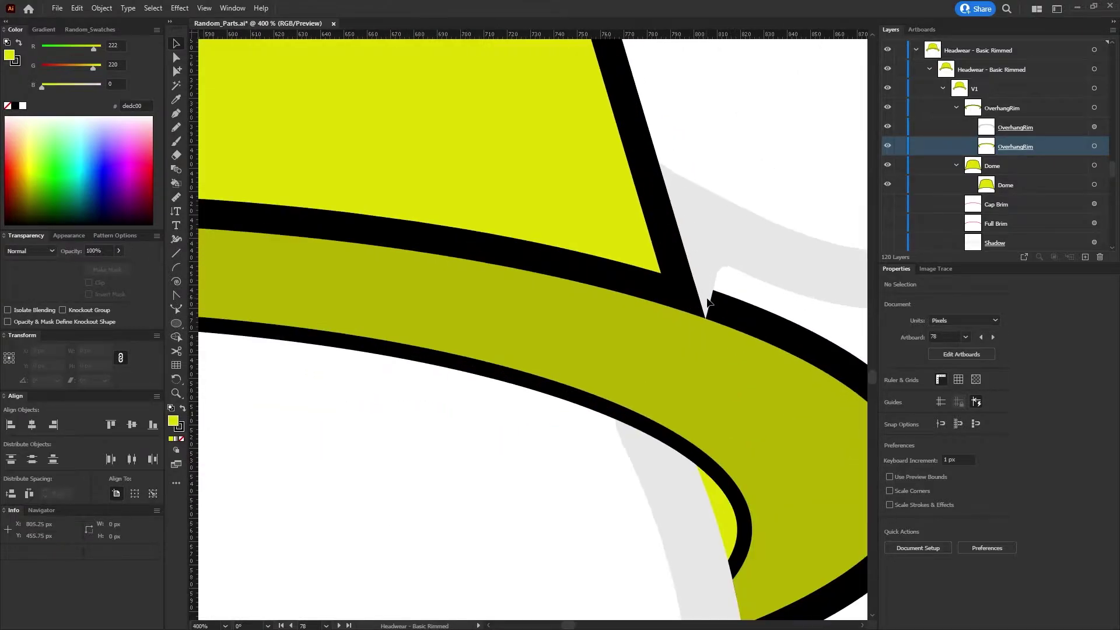
pyautogui.scroll(-4, 704, 298)
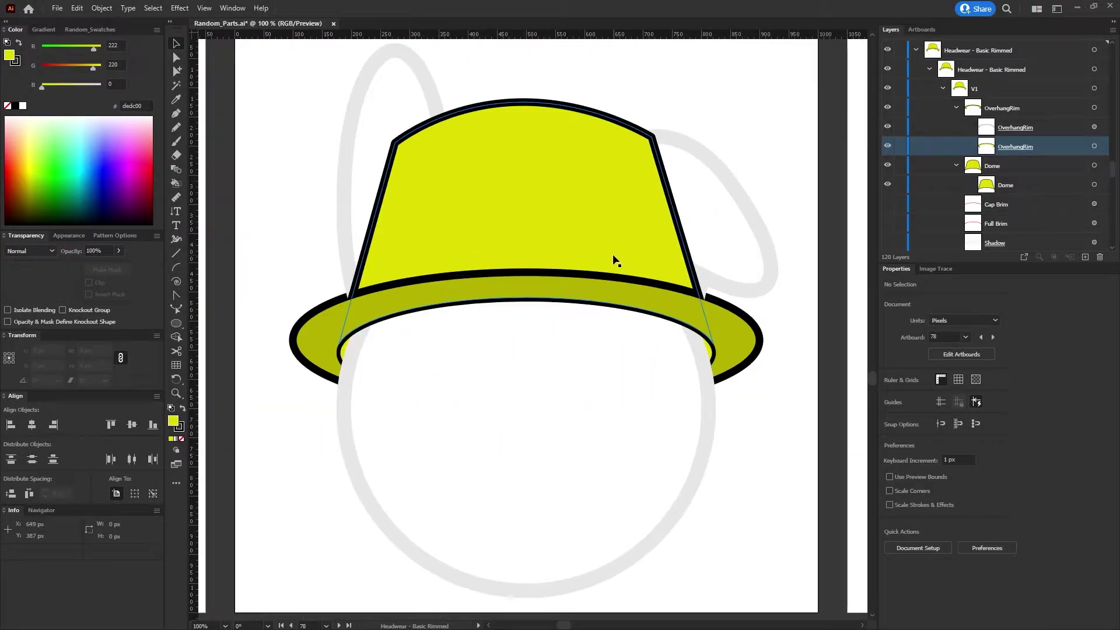
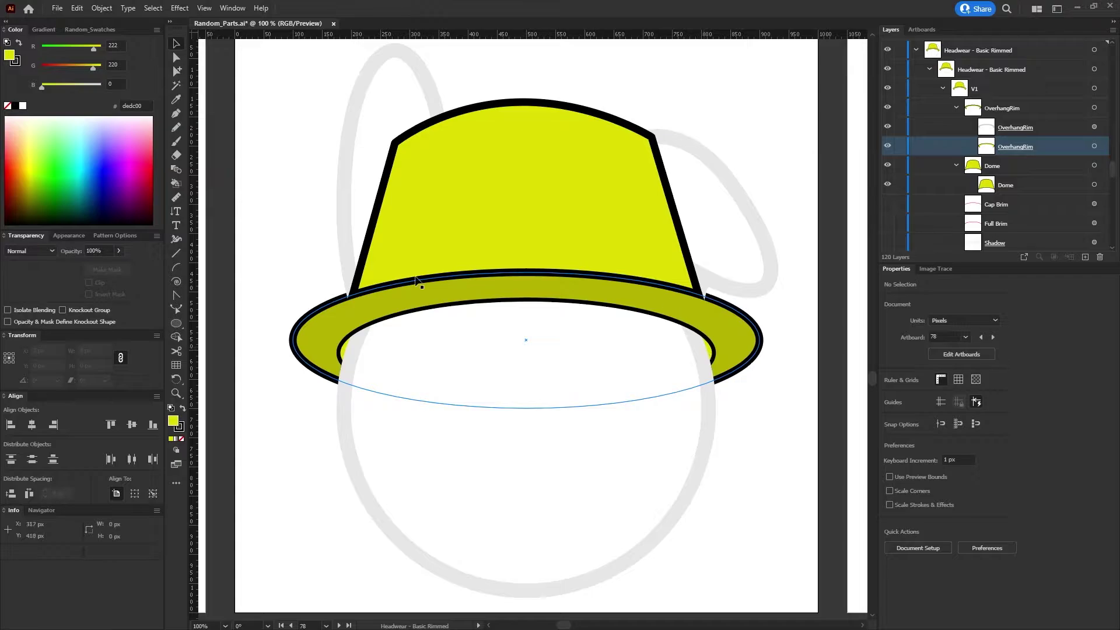
# Scroll through the Layers panel, briefly expanding and collapsing the V2 - Faded layer
pyautogui.scroll(-2, 756, 423)
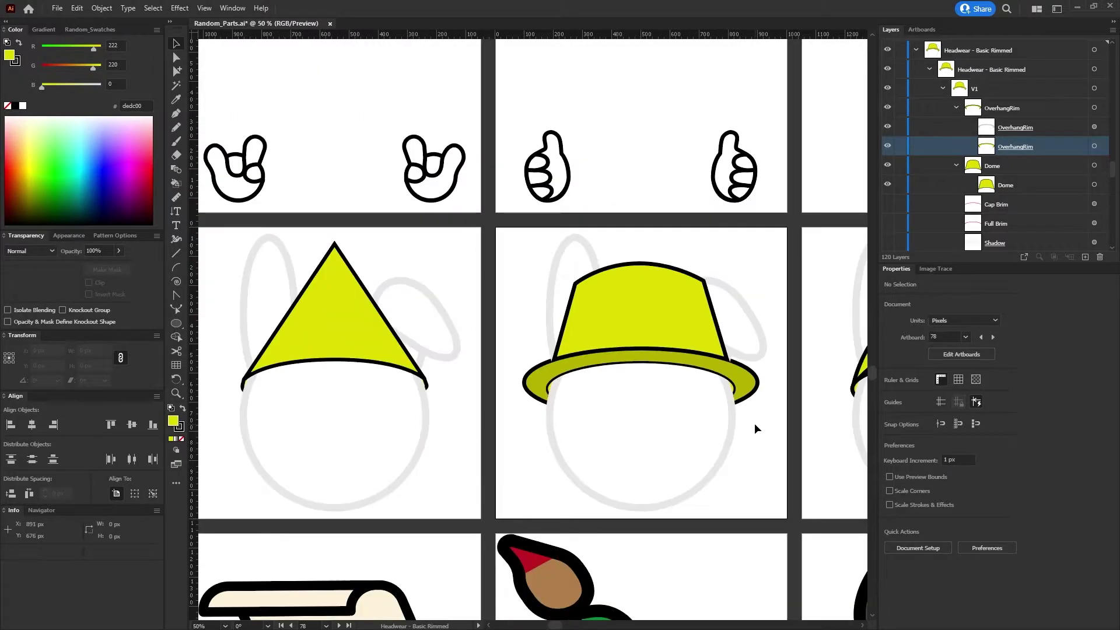
pyautogui.scroll(2, 751, 424)
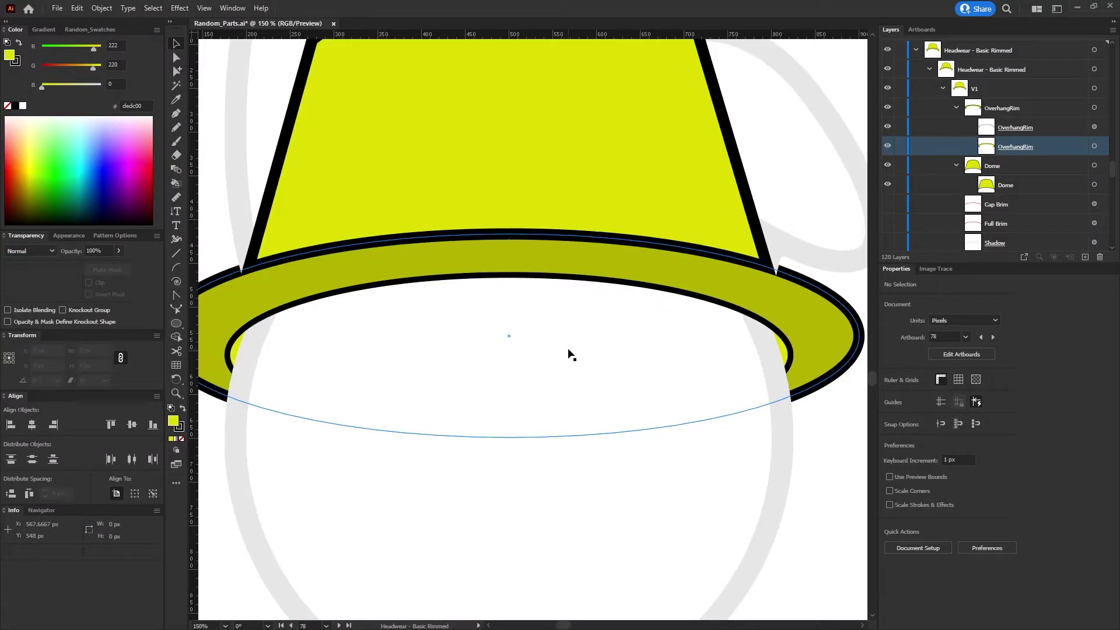
pyautogui.scroll(-2, 570, 354)
pyautogui.scroll(-10, 271, 227)
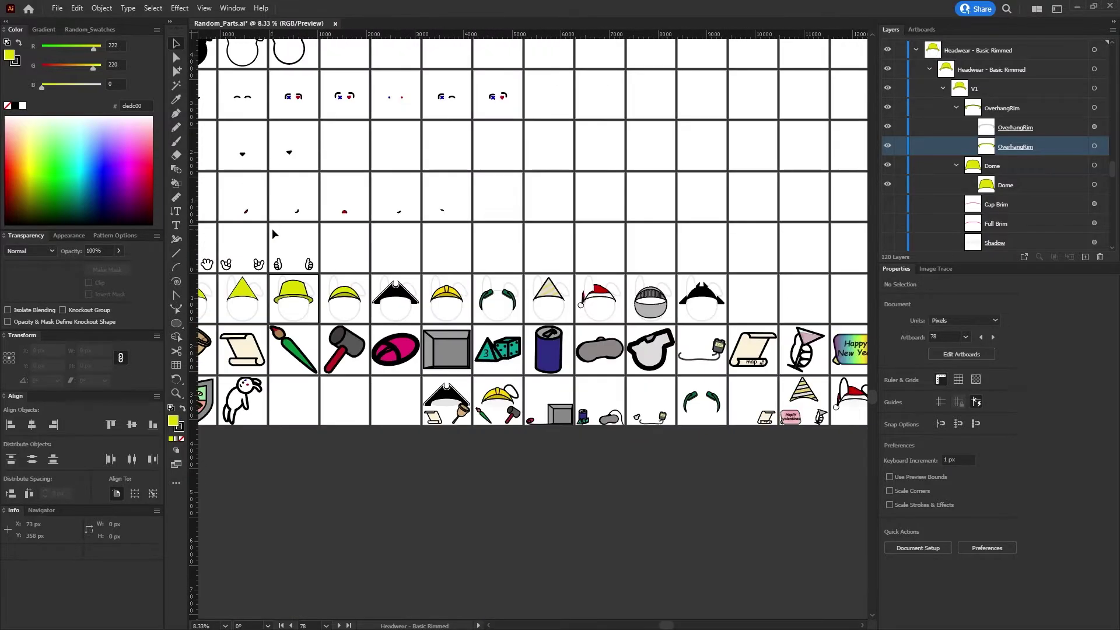
pyautogui.scroll(-1, 272, 228)
pyautogui.scroll(1, 296, 75)
pyautogui.scroll(-2, 991, 139)
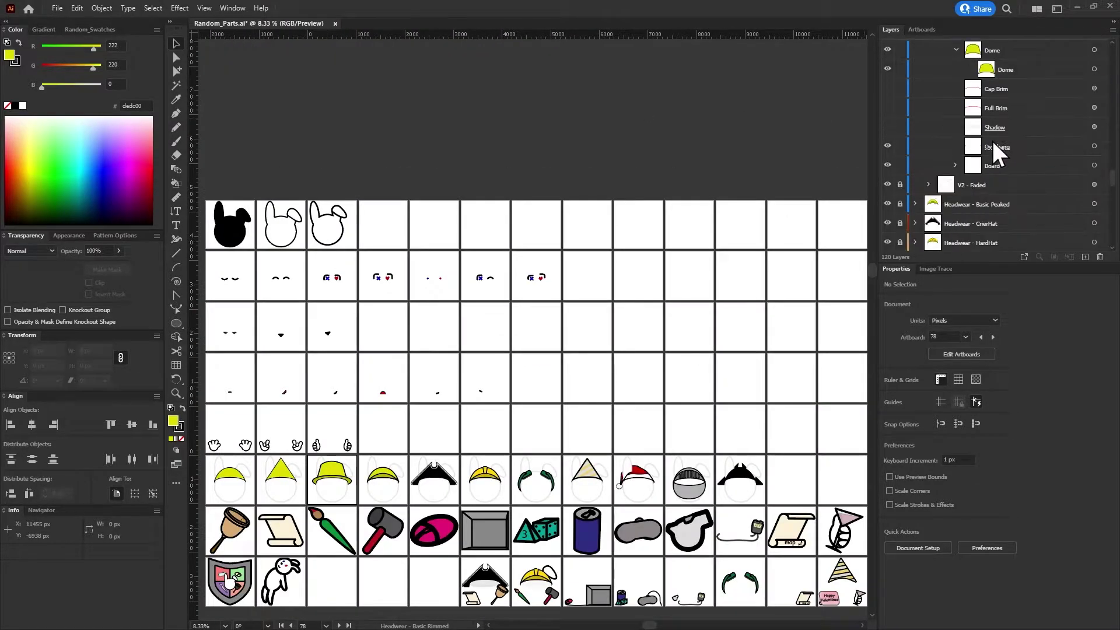
pyautogui.scroll(-1, 992, 139)
pyautogui.click(928, 128)
pyautogui.scroll(-1, 939, 145)
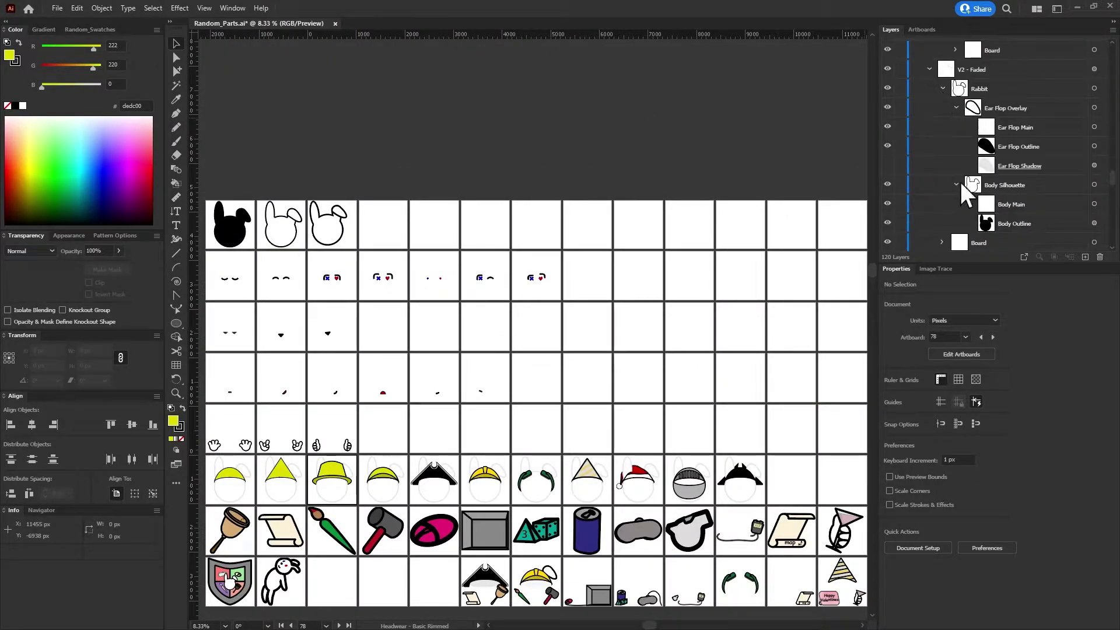
pyautogui.click(929, 68)
pyautogui.scroll(3, 344, 285)
pyautogui.scroll(2, 344, 285)
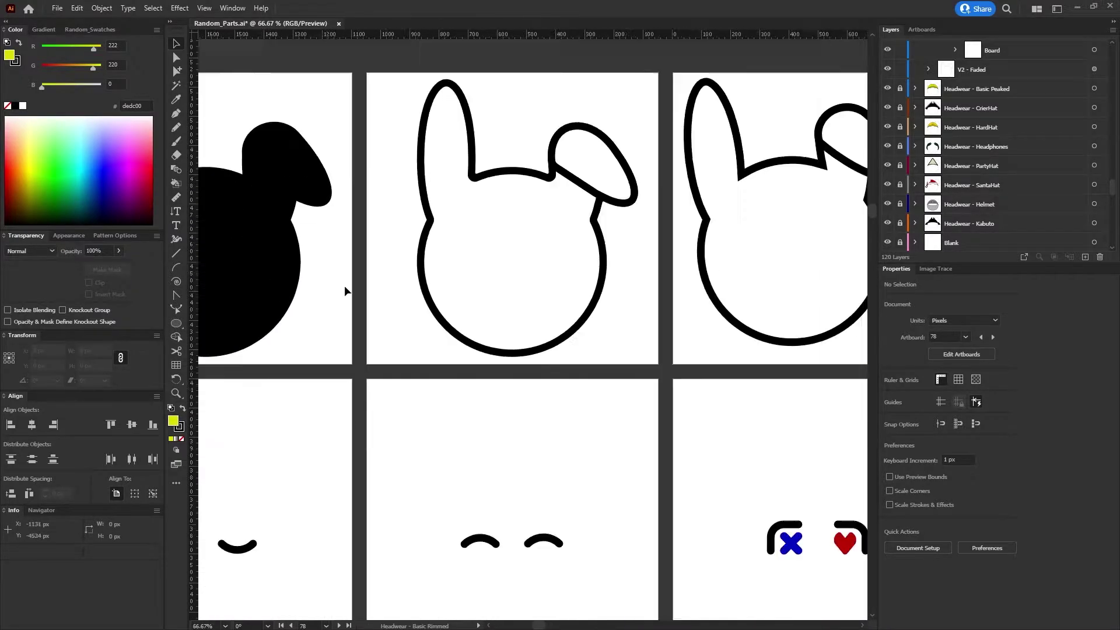
pyautogui.scroll(-5, 344, 285)
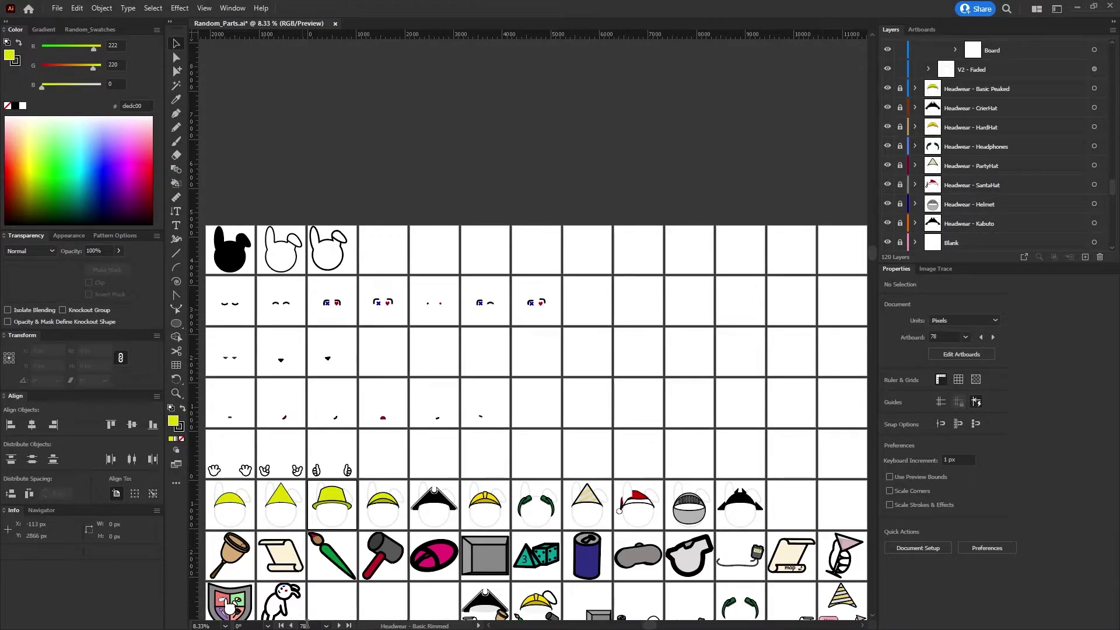
# On the Basic Rimmed artboard, expand V1's OverhangRim and Dome and target the 20% brim shadow ellipse
pyautogui.click(338, 625)
pyautogui.click(290, 625)
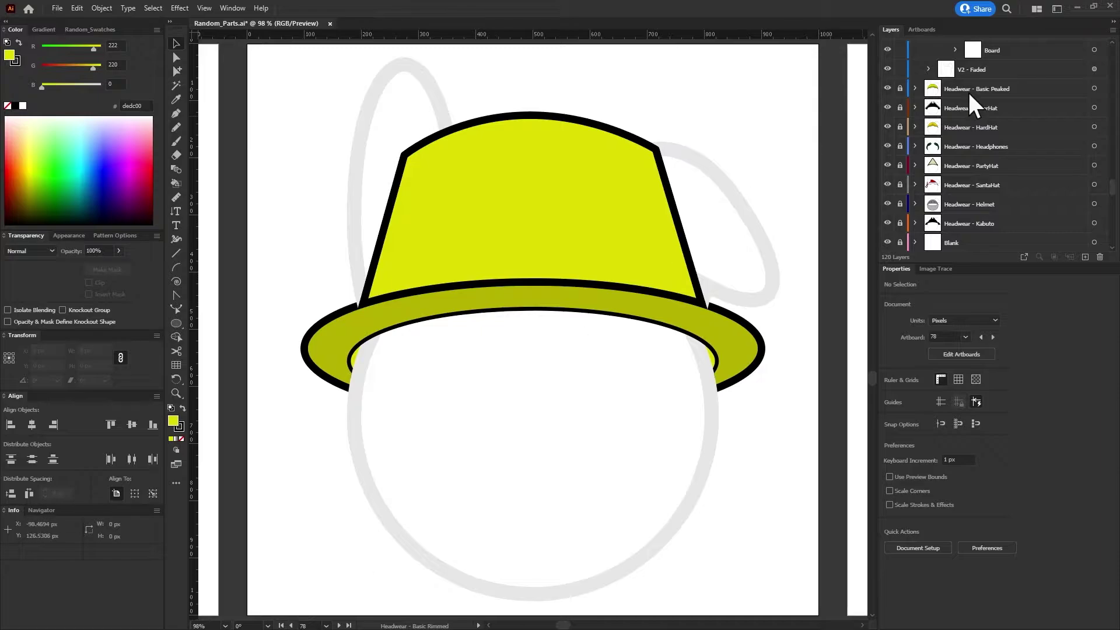
pyautogui.scroll(-5, 971, 102)
pyautogui.click(983, 154)
pyautogui.scroll(3, 968, 153)
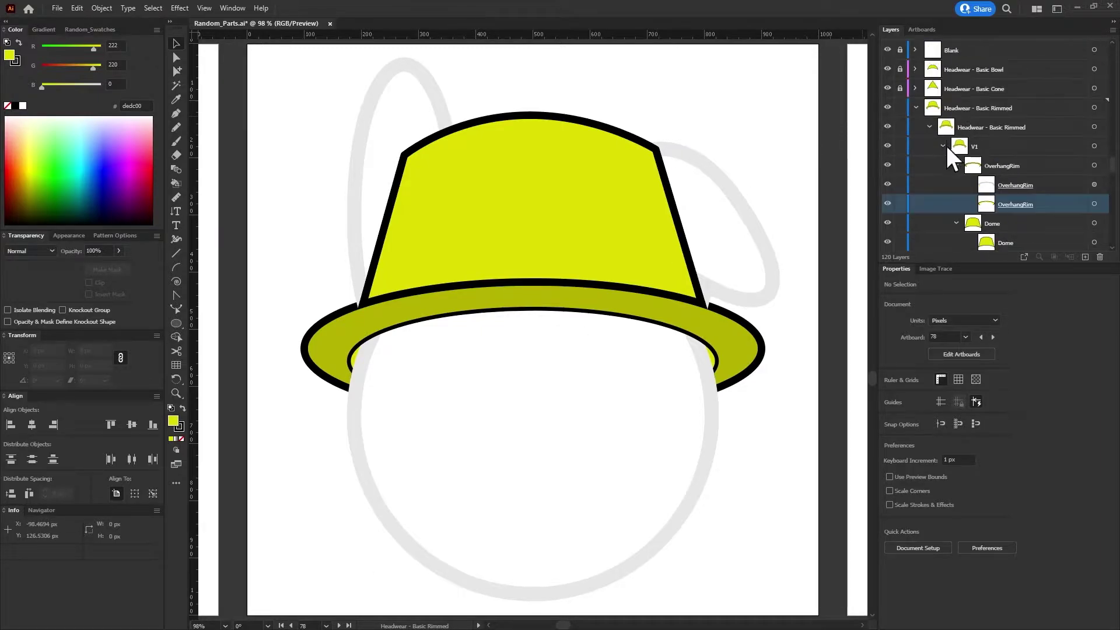
pyautogui.click(943, 146)
pyautogui.click(928, 126)
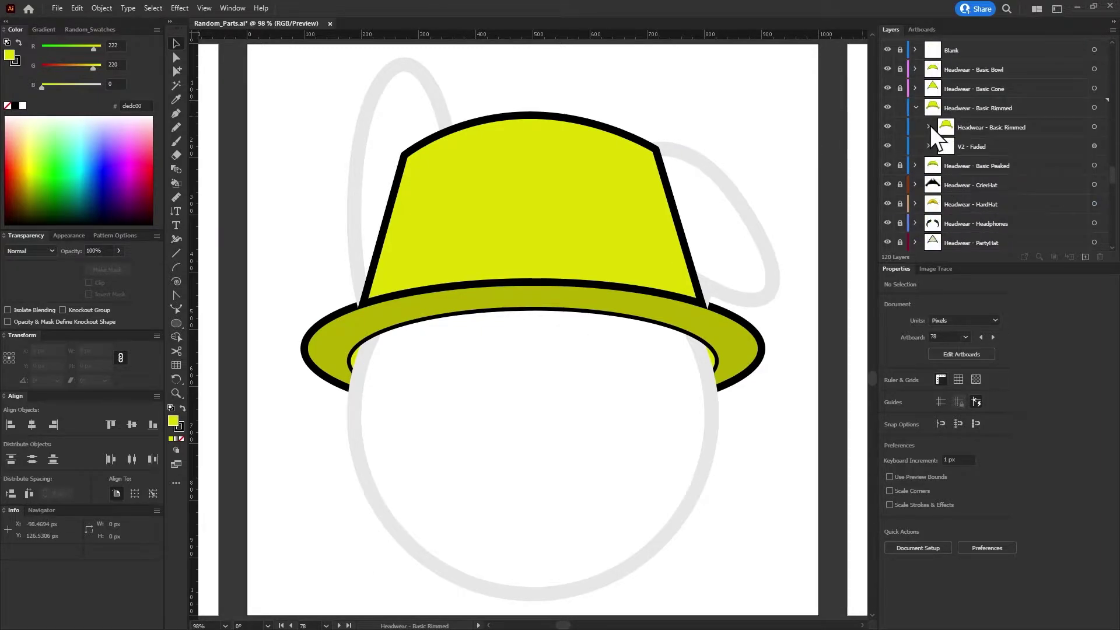
pyautogui.keyDown('alt'); pyautogui.click(928, 126); pyautogui.keyUp('alt')
pyautogui.scroll(-3, 995, 181)
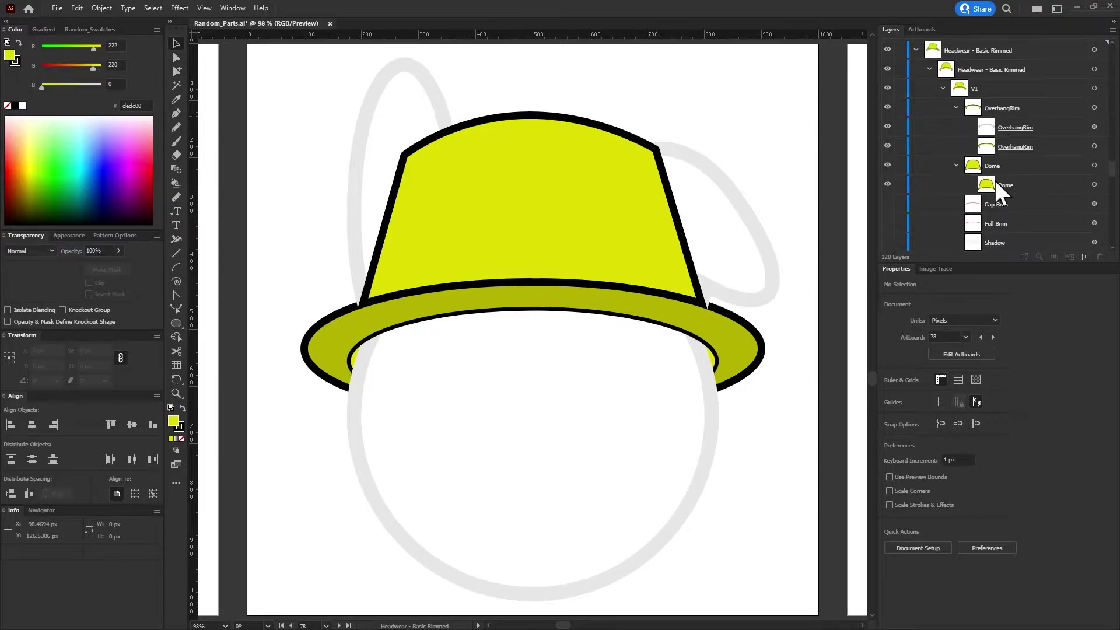
pyautogui.click(1093, 127)
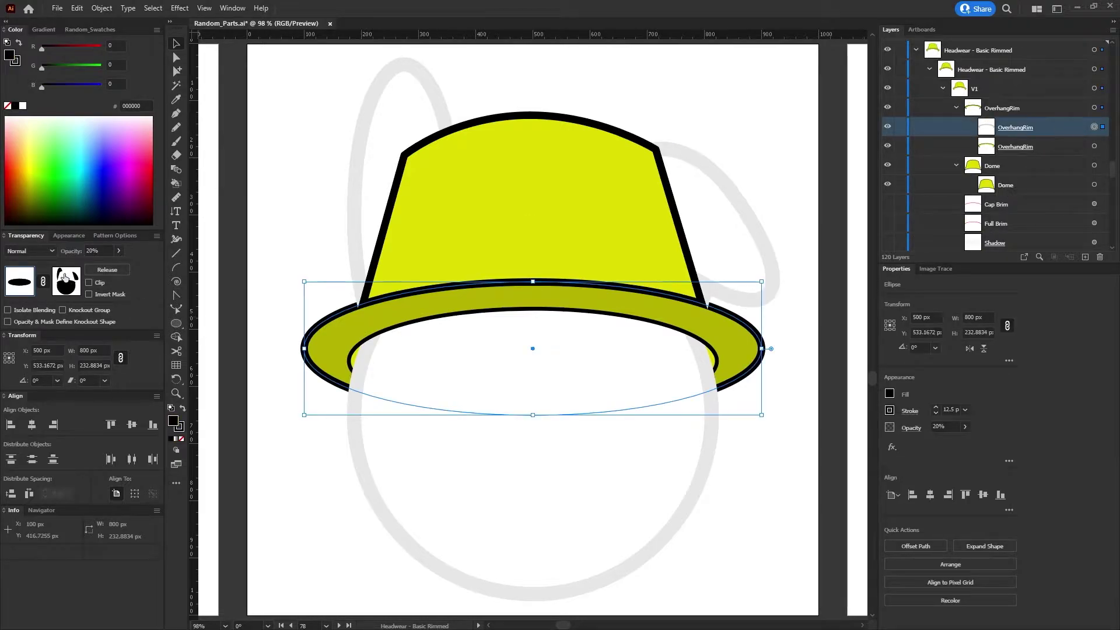
# Enter the brim shadow ellipse's opacity mask and target its Body Outline path at 100% zoom
pyautogui.click(67, 282)
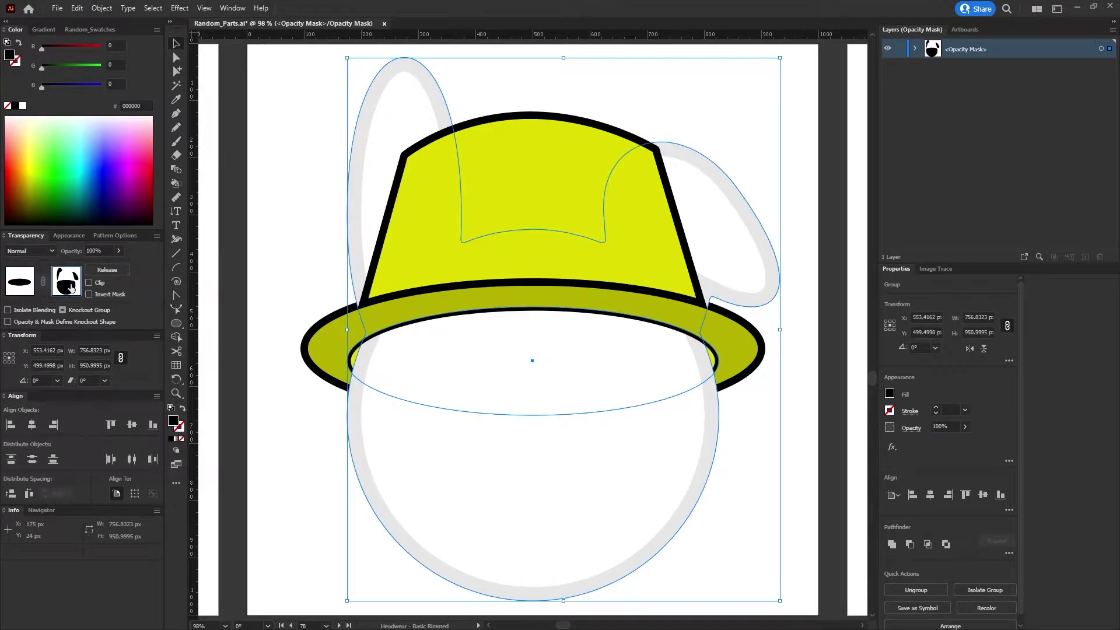
pyautogui.click(914, 49)
pyautogui.click(929, 69)
pyautogui.click(1020, 88)
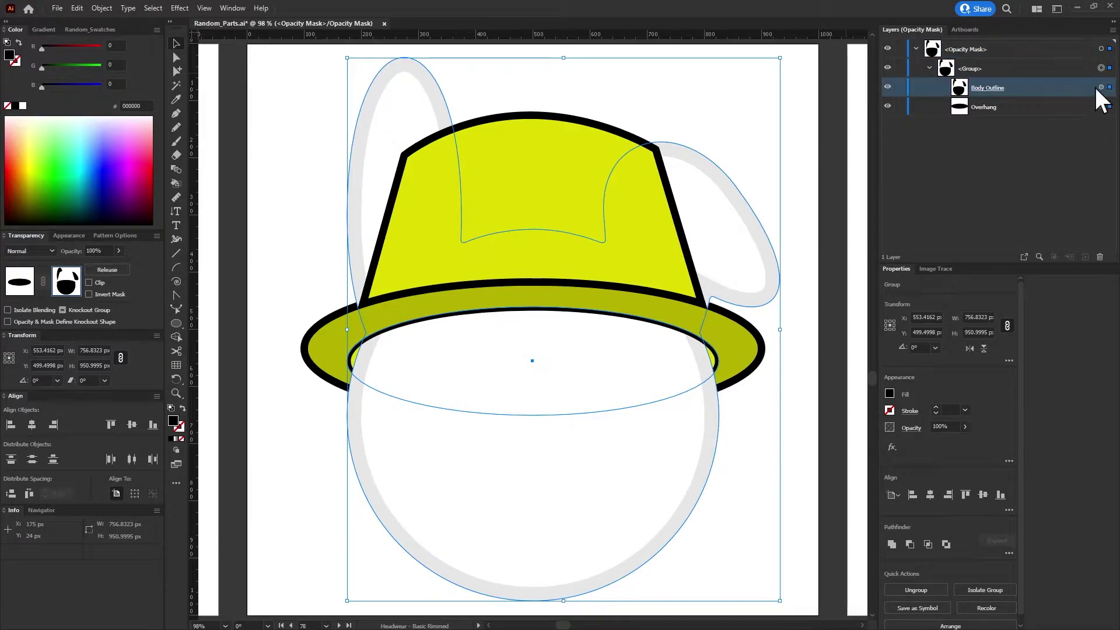
pyautogui.click(1101, 88)
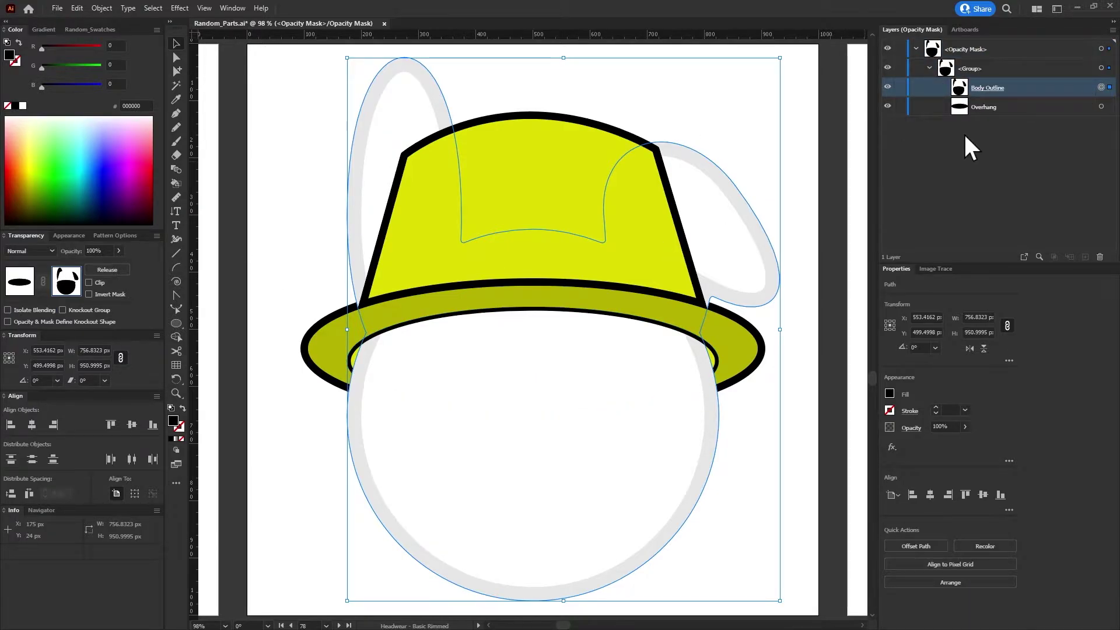
pyautogui.hotkey('ctrl', '1')
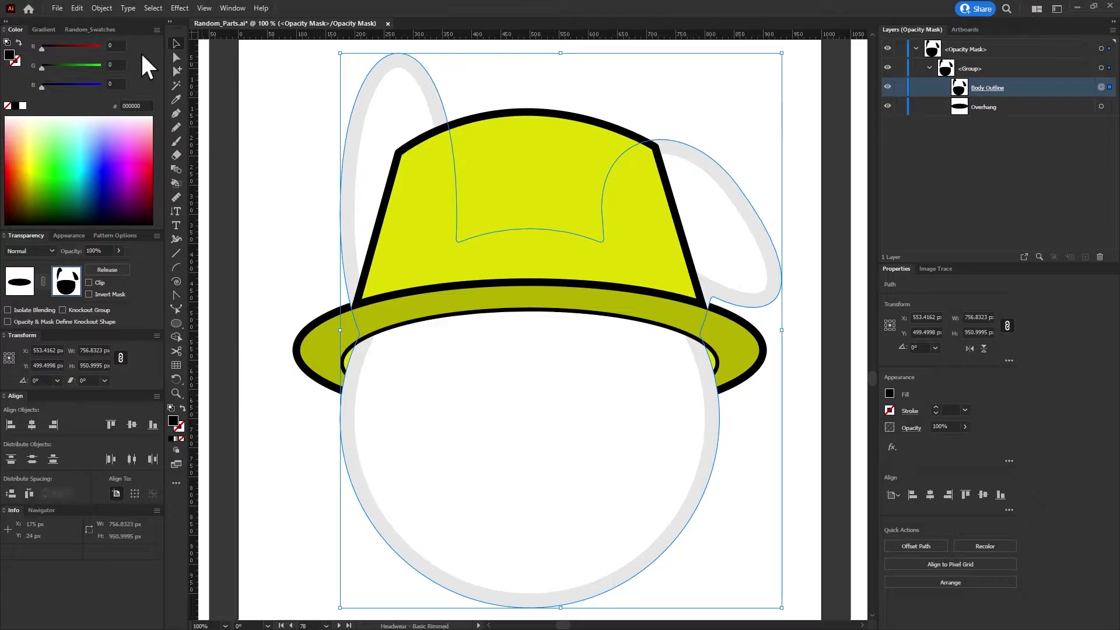
# Delete the left and right ear anchors from the shadow mask's Body Outline, then exit the mask
pyautogui.click(175, 115)
pyautogui.click(342, 213)
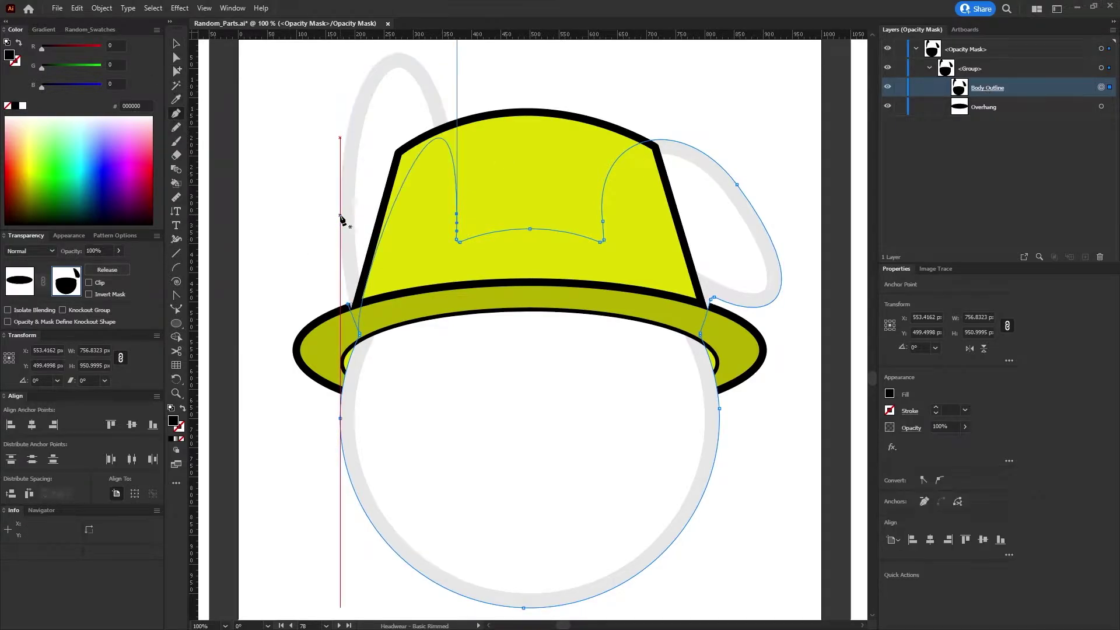
pyautogui.click(457, 215)
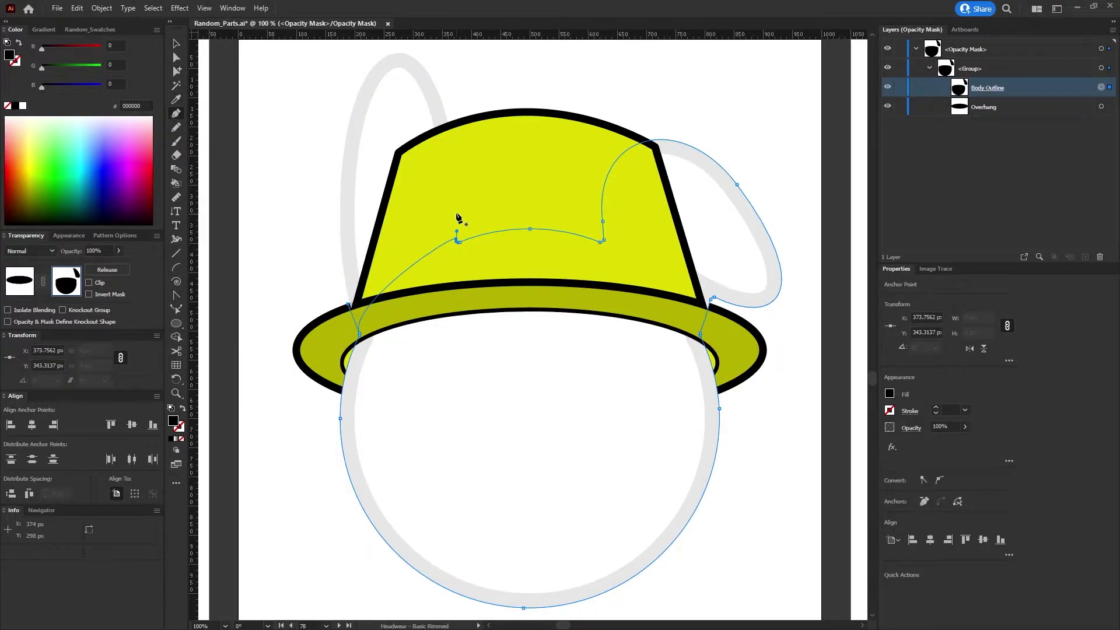
pyautogui.click(737, 184)
pyautogui.scroll(4, 720, 308)
pyautogui.click(677, 265)
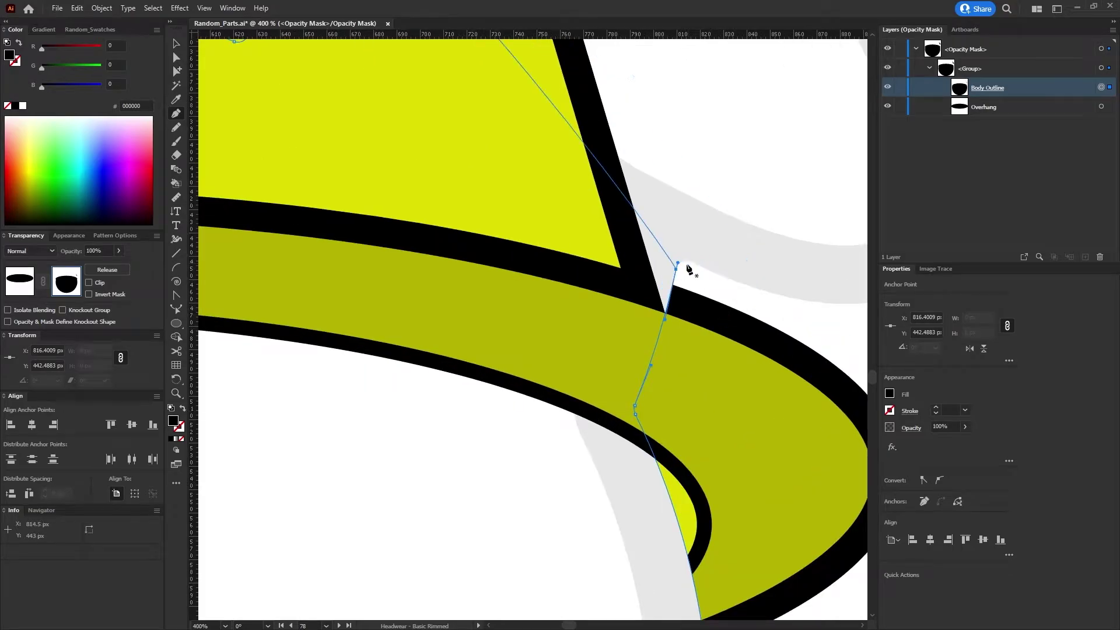
pyautogui.scroll(-5, 675, 283)
pyautogui.scroll(1, 216, 294)
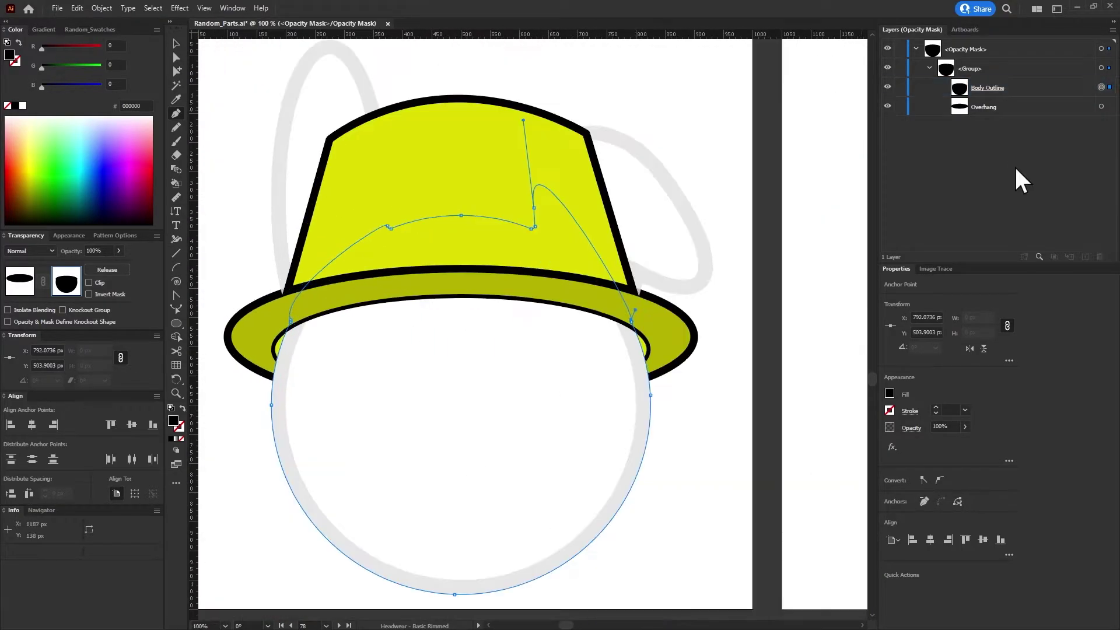
pyautogui.click(916, 49)
pyautogui.click(15, 290)
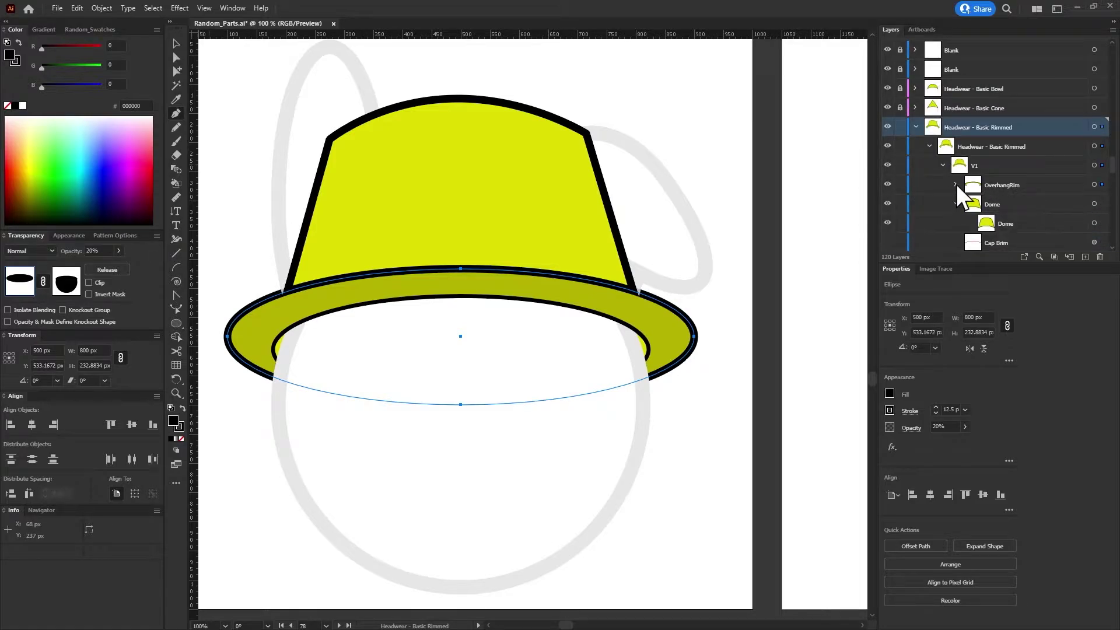
# Select the yellow OverhangRim brim shape and target Body Outline inside its opacity mask
pyautogui.click(955, 184)
pyautogui.click(1093, 223)
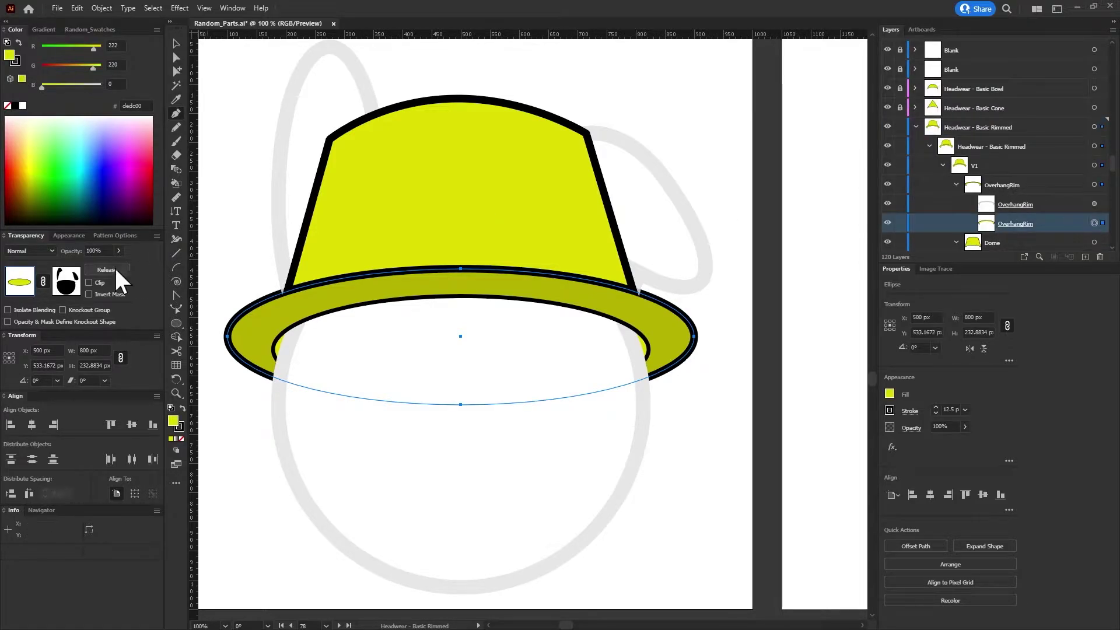
pyautogui.click(66, 282)
pyautogui.click(916, 49)
pyautogui.click(929, 68)
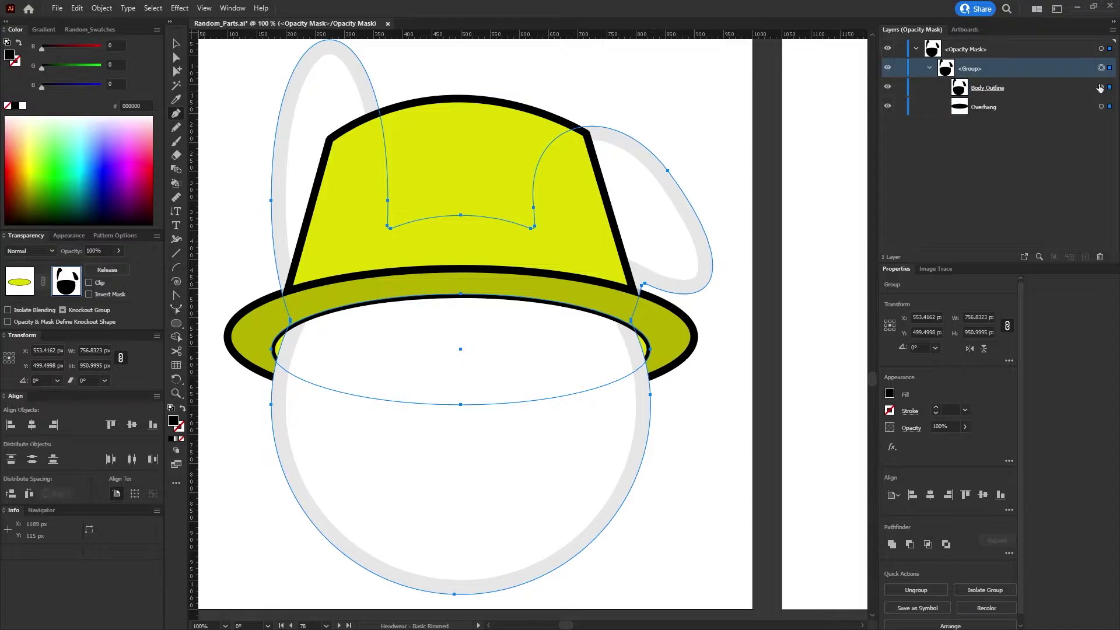
pyautogui.click(1100, 87)
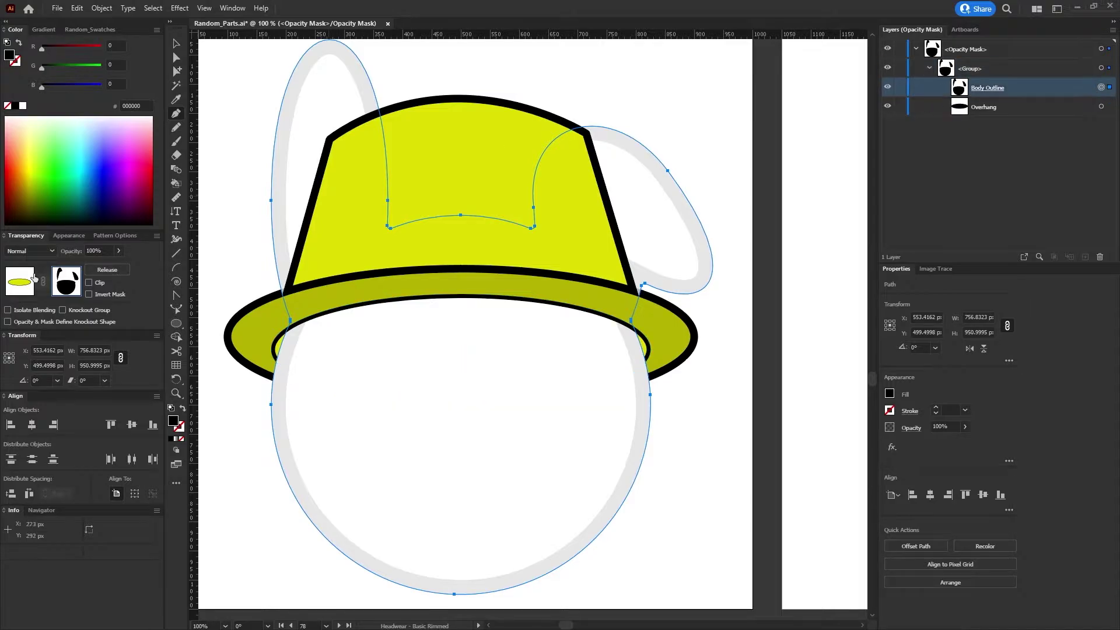
# Delete the left and right ear anchors from the yellow brim mask's Body Outline path
pyautogui.click(271, 200)
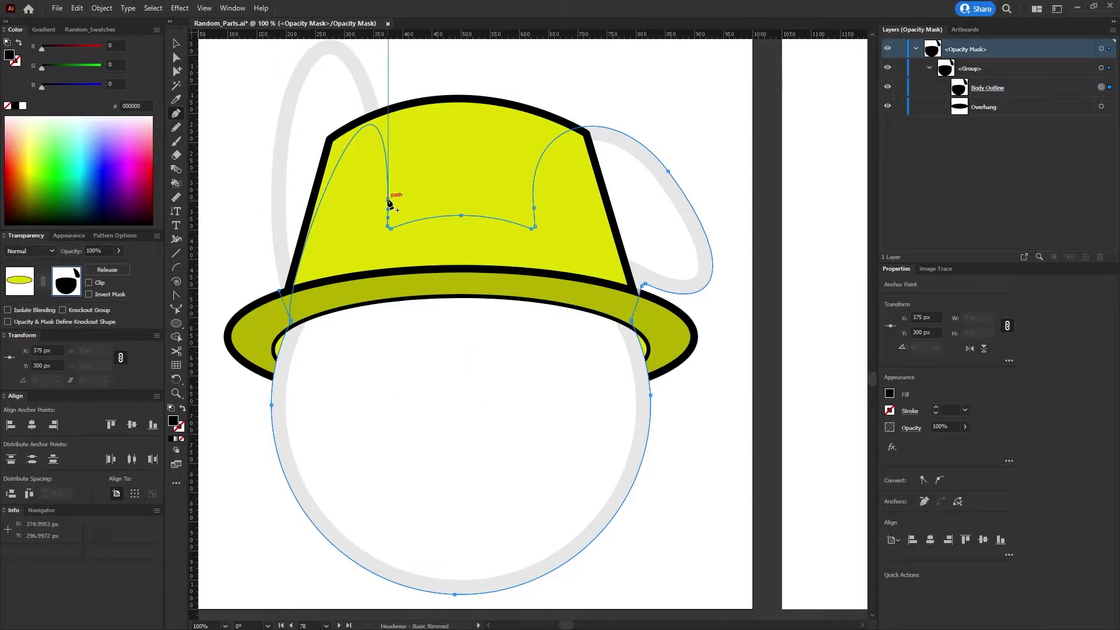
pyautogui.click(388, 201)
pyautogui.click(668, 171)
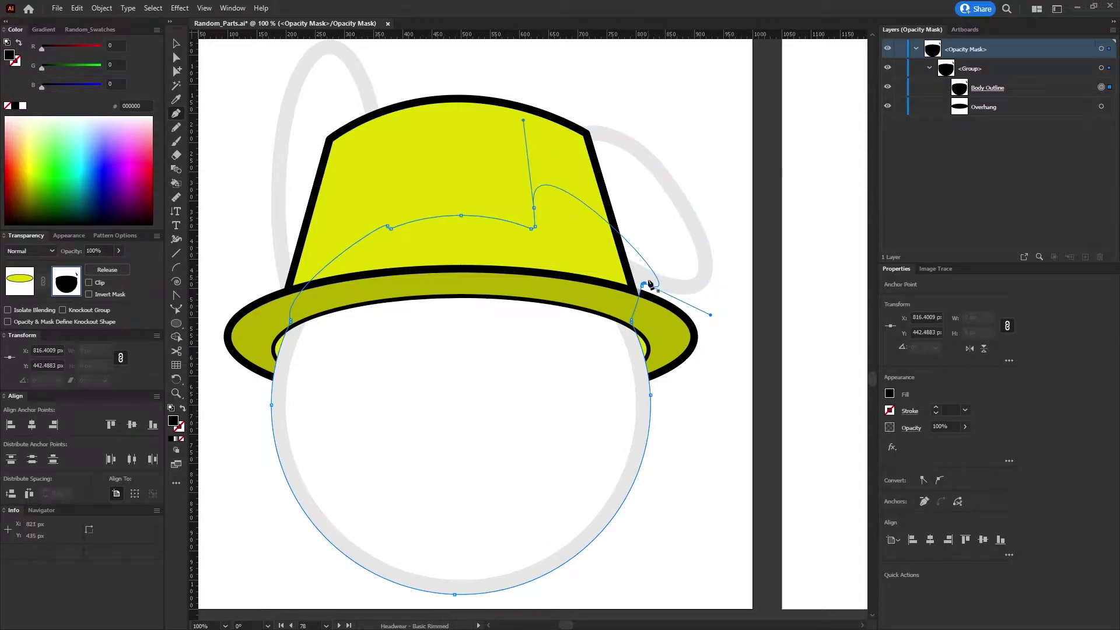
pyautogui.hotkey('ctrl', '=')
pyautogui.click(598, 250)
pyautogui.hotkey('ctrl', '1')
pyautogui.hotkey('ctrl', '-')
pyautogui.hotkey('ctrl', '-')
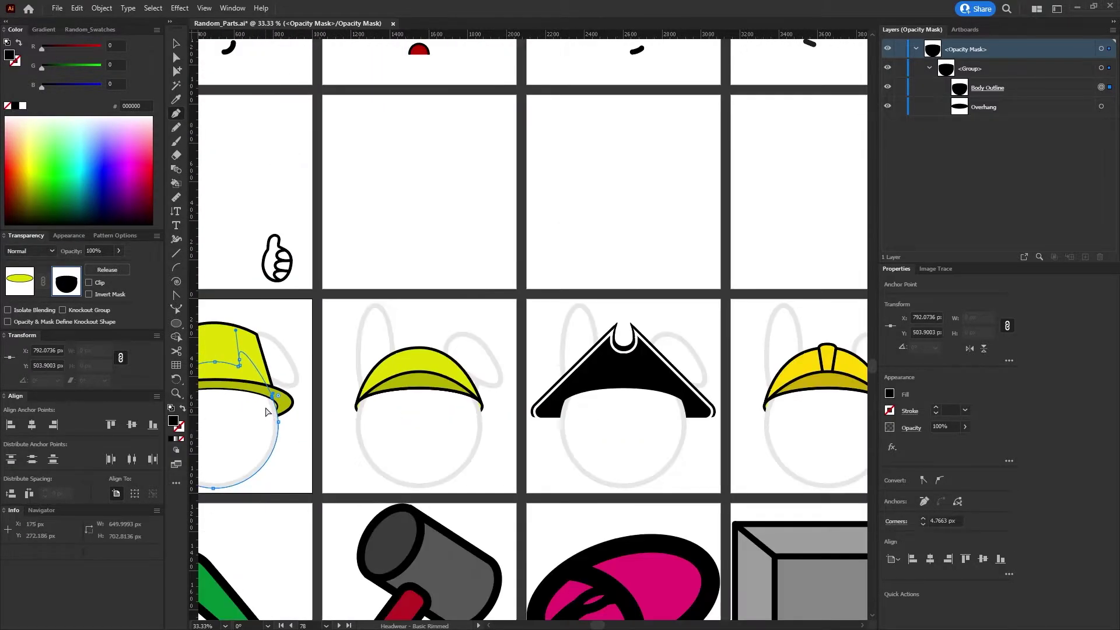
pyautogui.hotkey('shift', 'pageup')
pyautogui.hotkey('shift', 'pagedown')
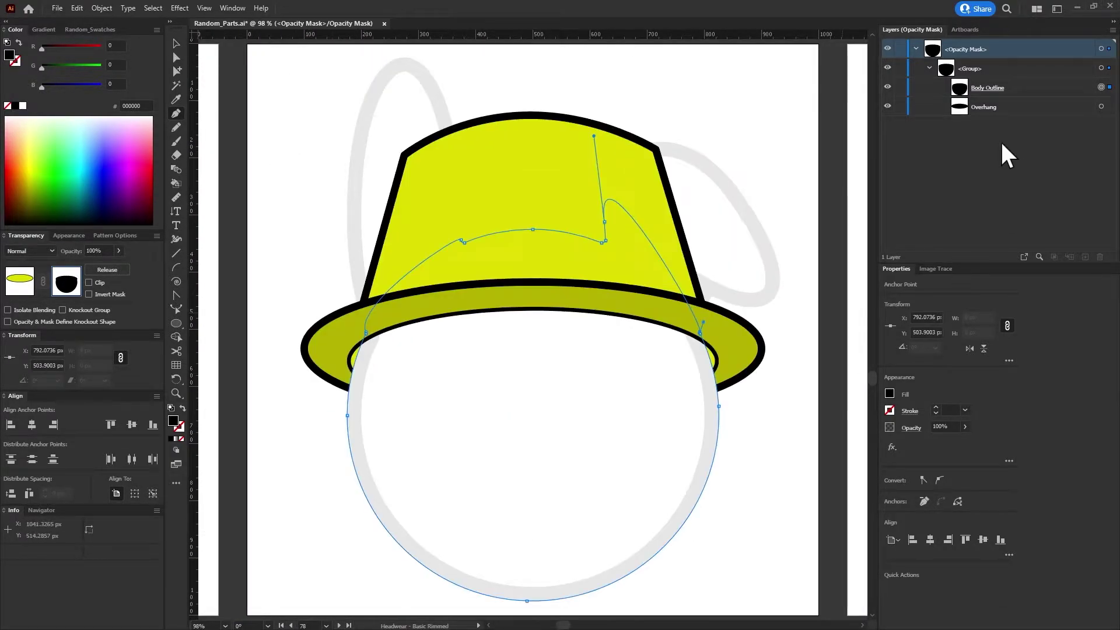
pyautogui.click(177, 57)
pyautogui.click(350, 187)
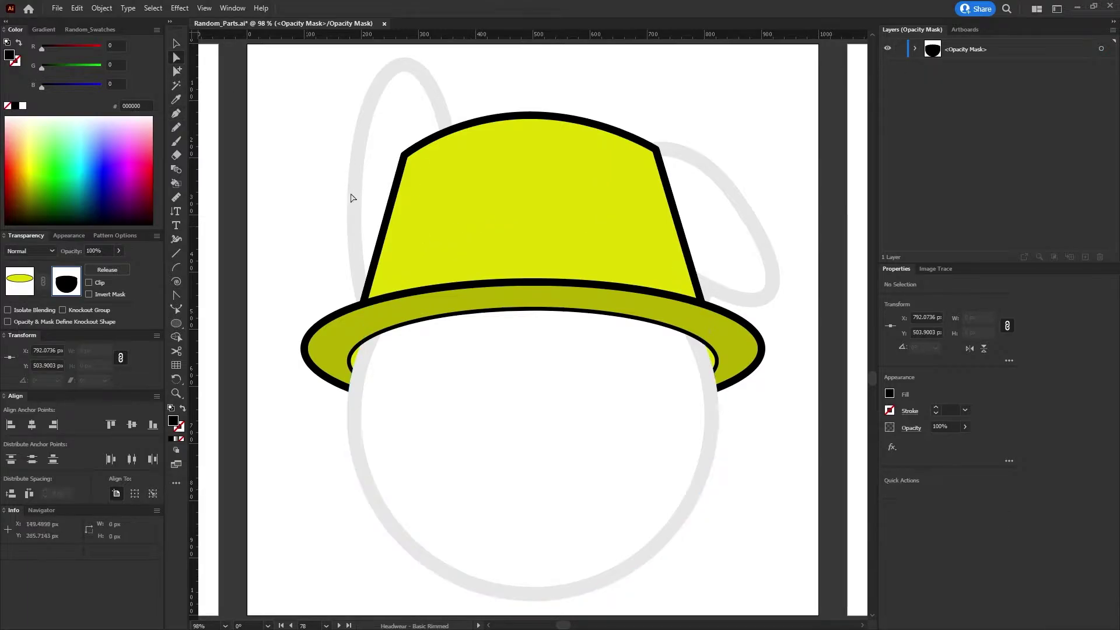
# Exit the rimmed hat's opacity mask, collapse the Headwear - Basic Rimmed layer, and use the Selection tool
pyautogui.click(19, 281)
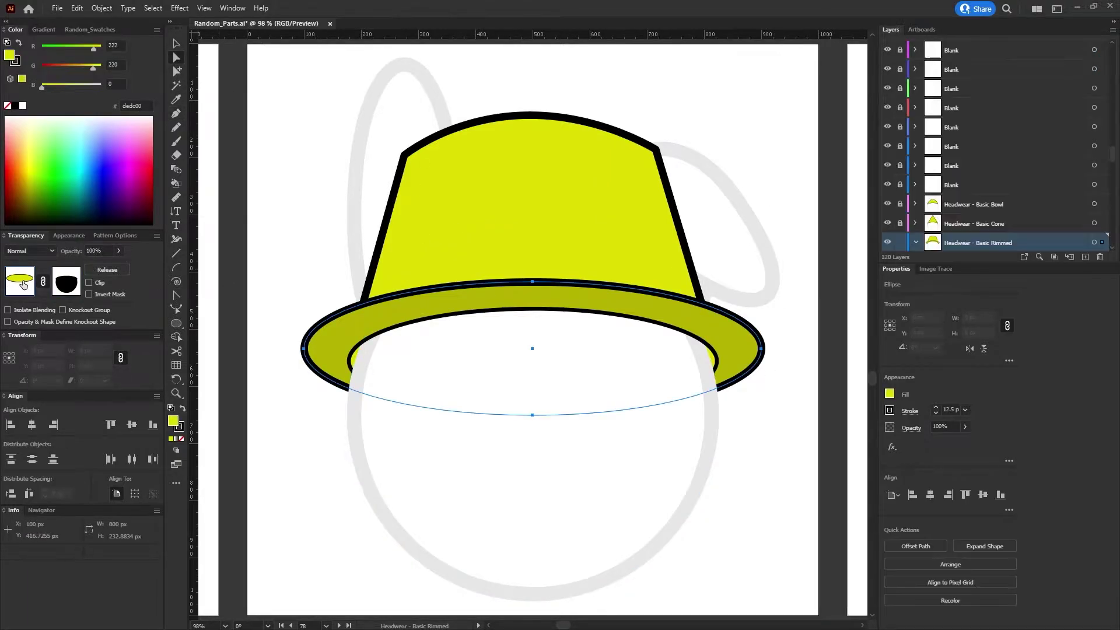
pyautogui.scroll(-2, 964, 218)
pyautogui.click(929, 204)
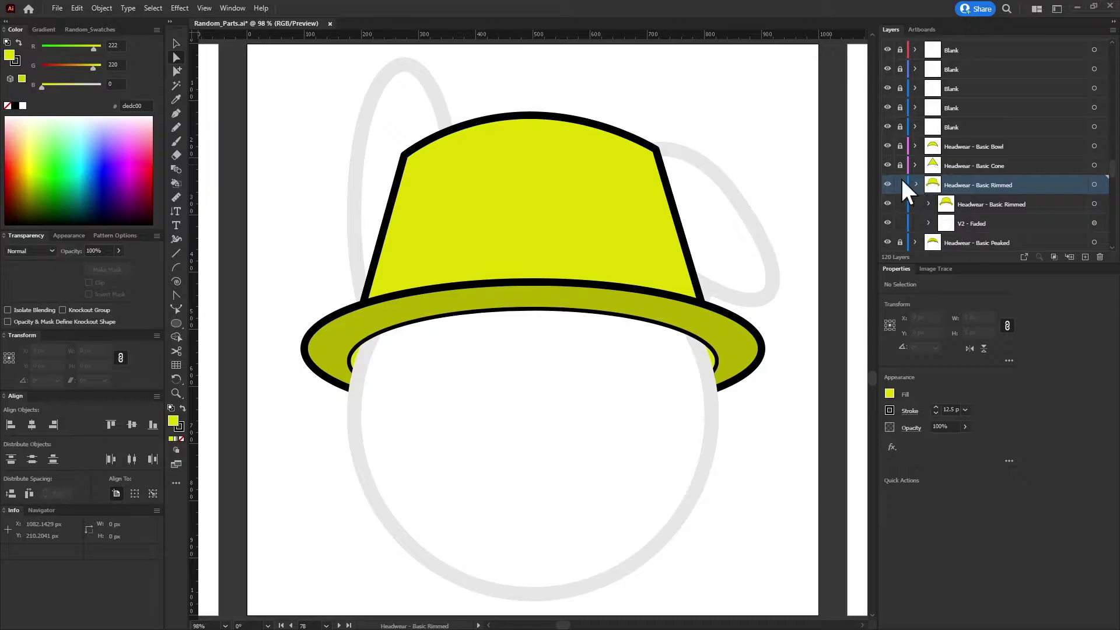
pyautogui.click(915, 185)
pyautogui.click(175, 45)
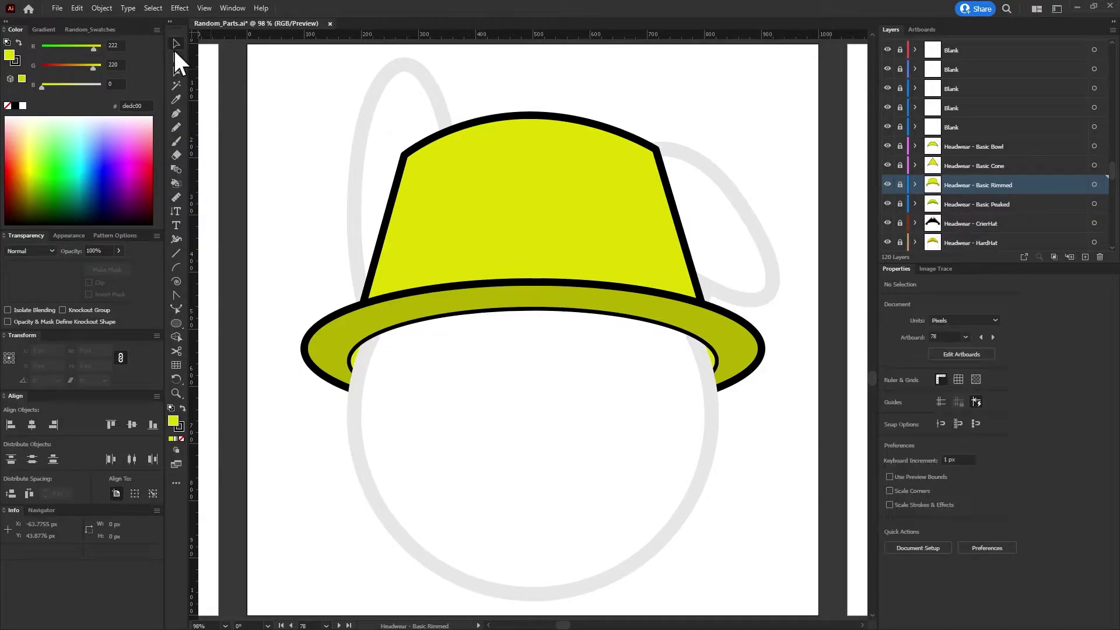
# Step through the headwear artboards from Basic Bowl to Kabuto, peeking at the blank one after
pyautogui.click(291, 625)
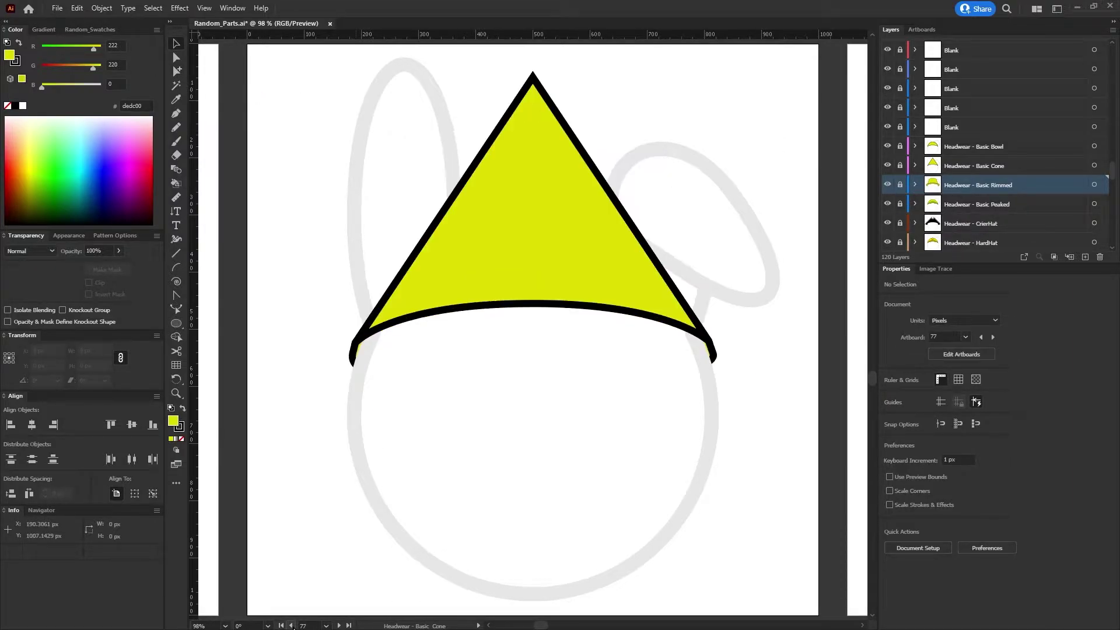
pyautogui.click(291, 626)
pyautogui.click(339, 625)
pyautogui.click(338, 624)
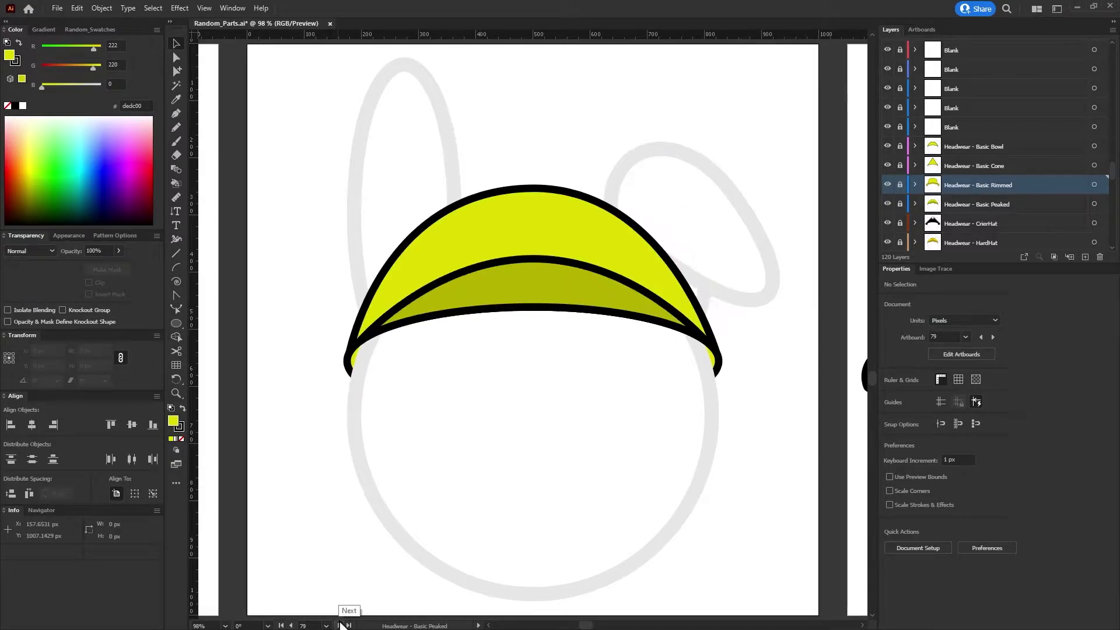
pyautogui.click(339, 624)
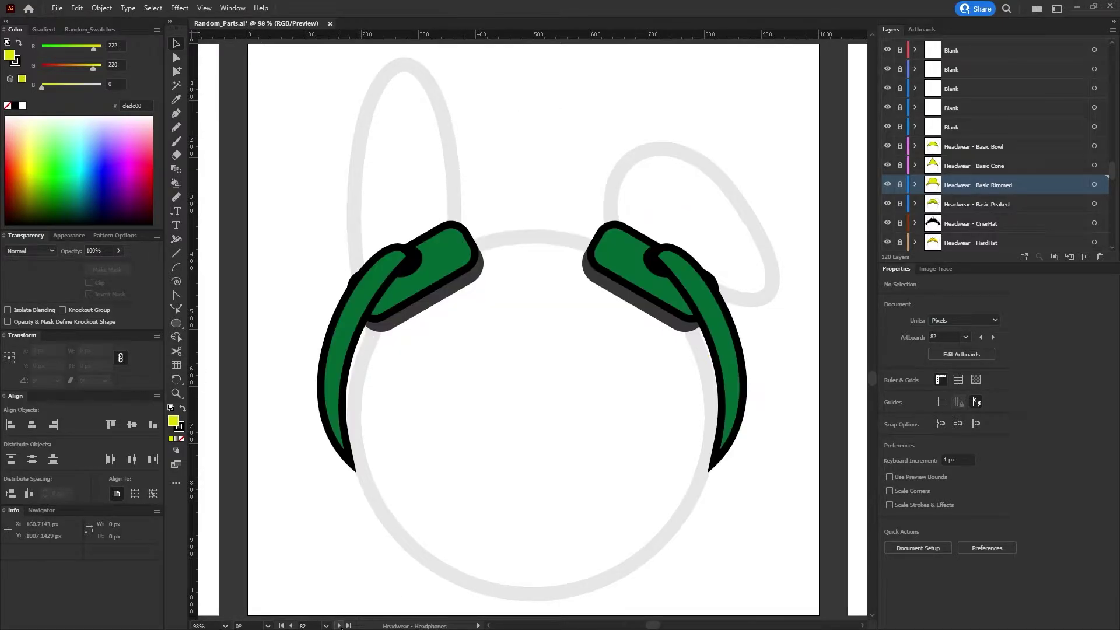
pyautogui.click(339, 625)
pyautogui.click(338, 625)
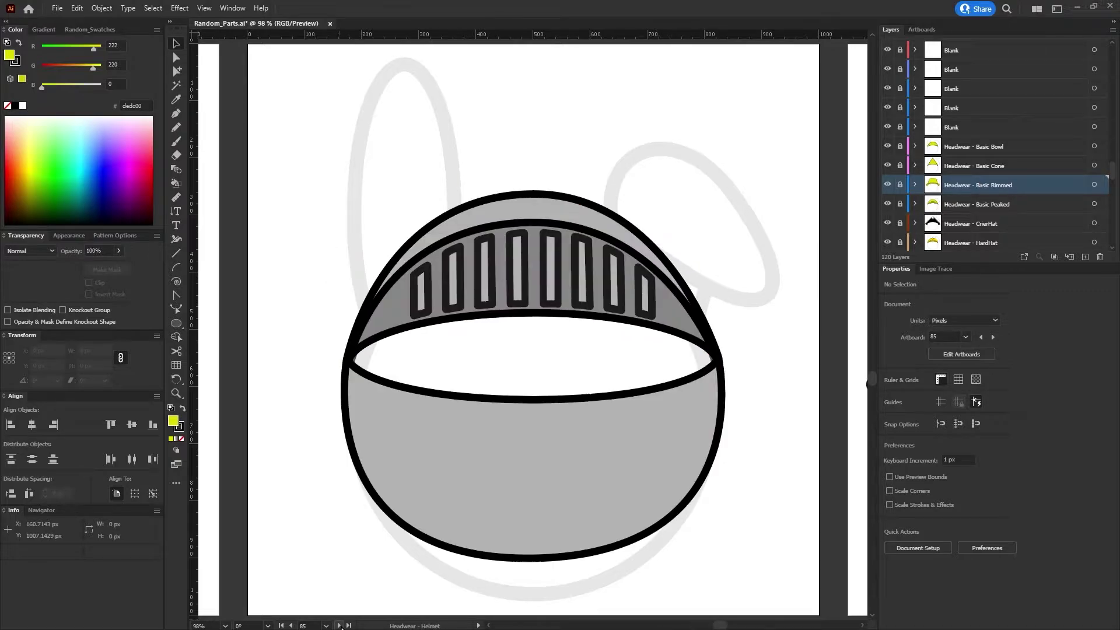
pyautogui.click(339, 625)
pyautogui.click(338, 624)
pyautogui.click(290, 624)
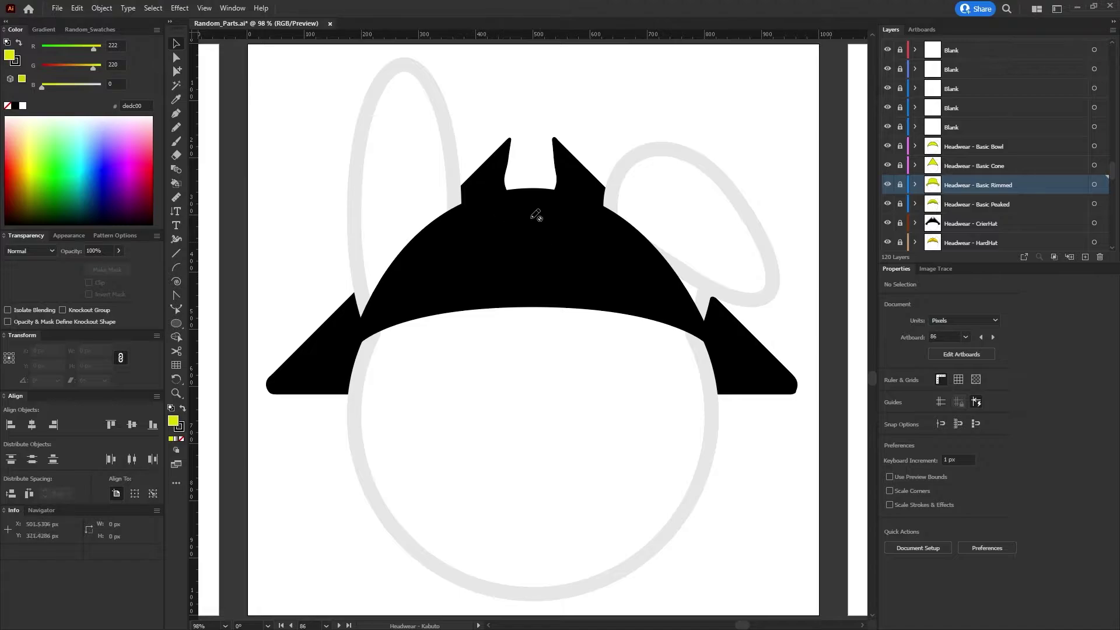
pyautogui.click(338, 625)
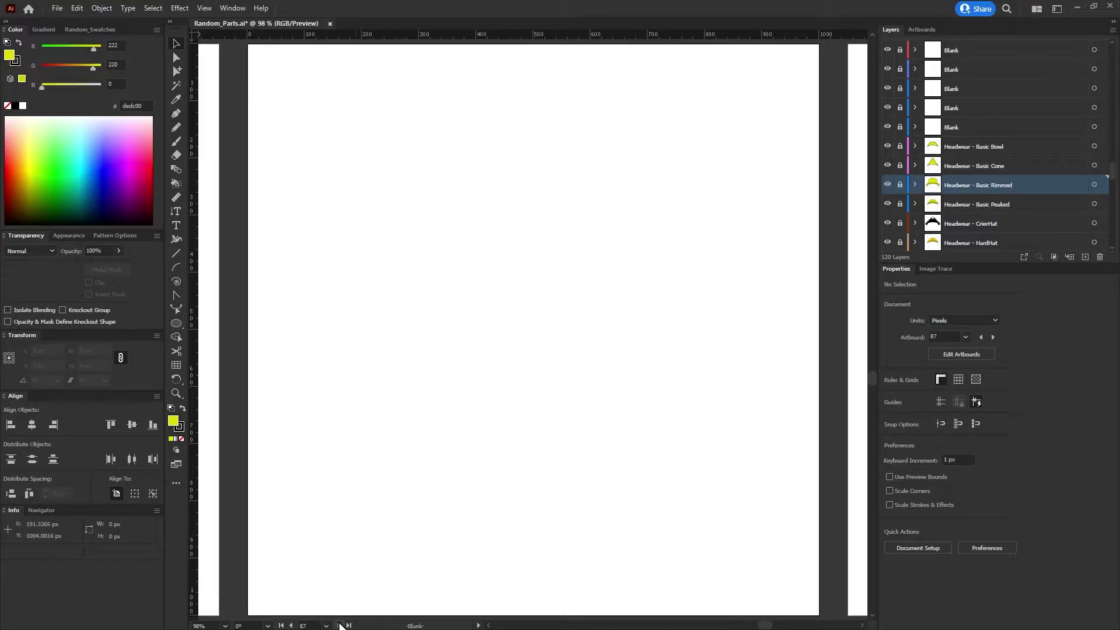
pyautogui.click(291, 626)
# Zoom and scroll around to survey every part artboard on the rabbit sprite sheet
pyautogui.scroll(-6, 385, 388)
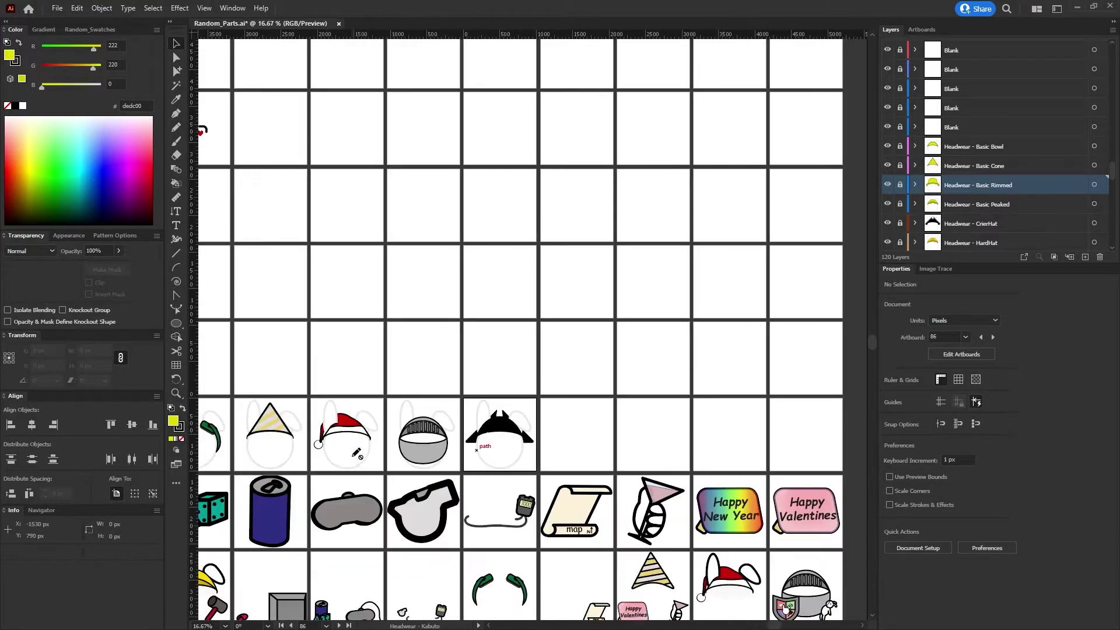
pyautogui.scroll(-2, 432, 408)
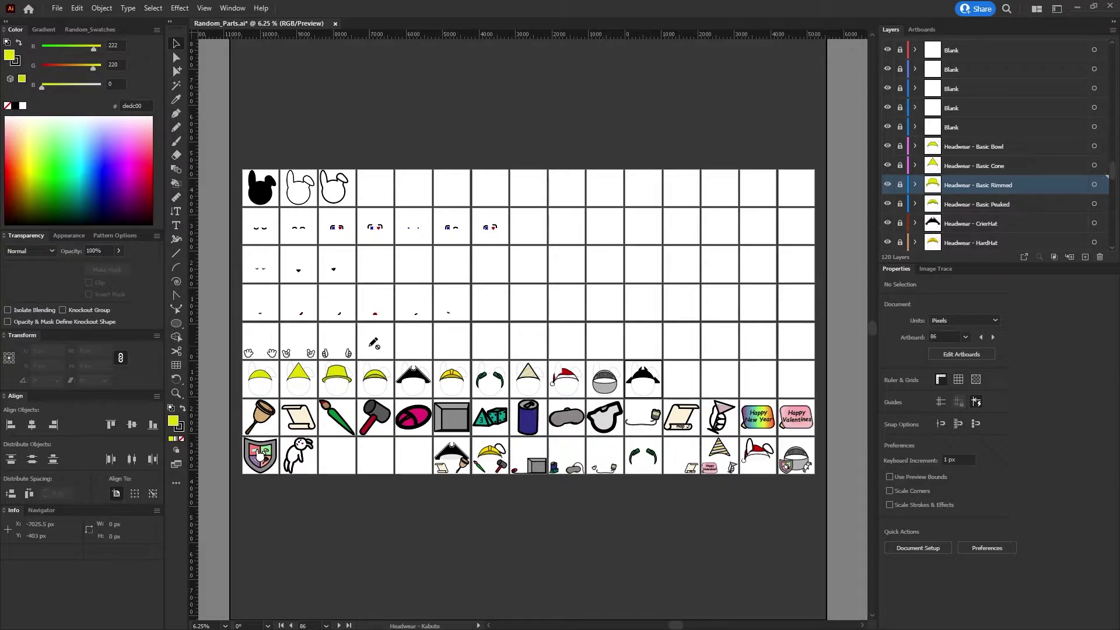
pyautogui.scroll(4, 399, 402)
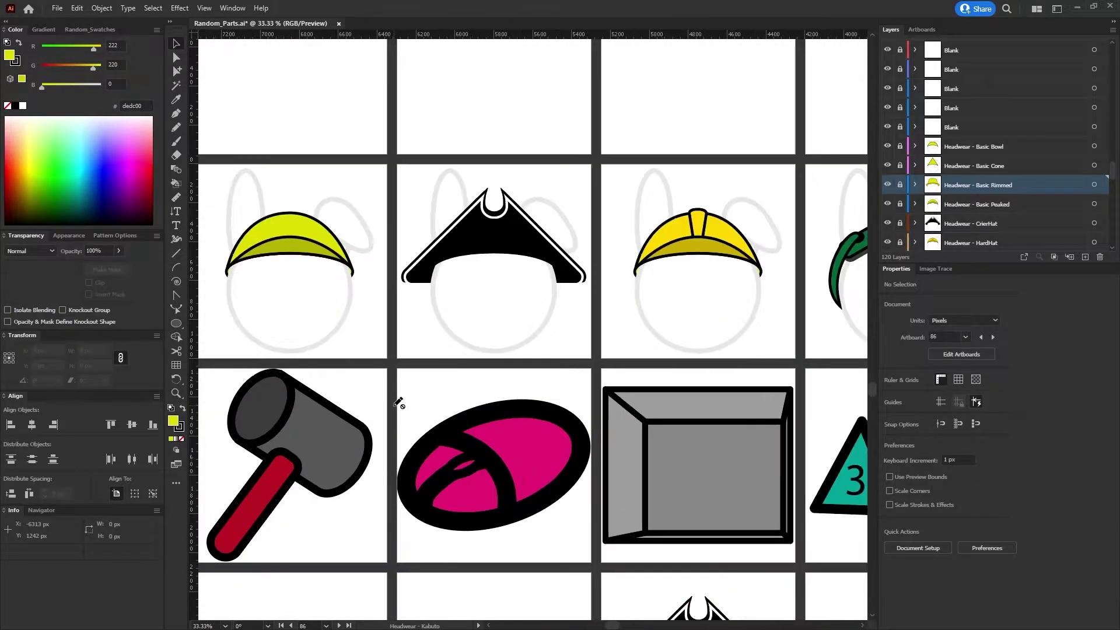
pyautogui.scroll(-4, 397, 402)
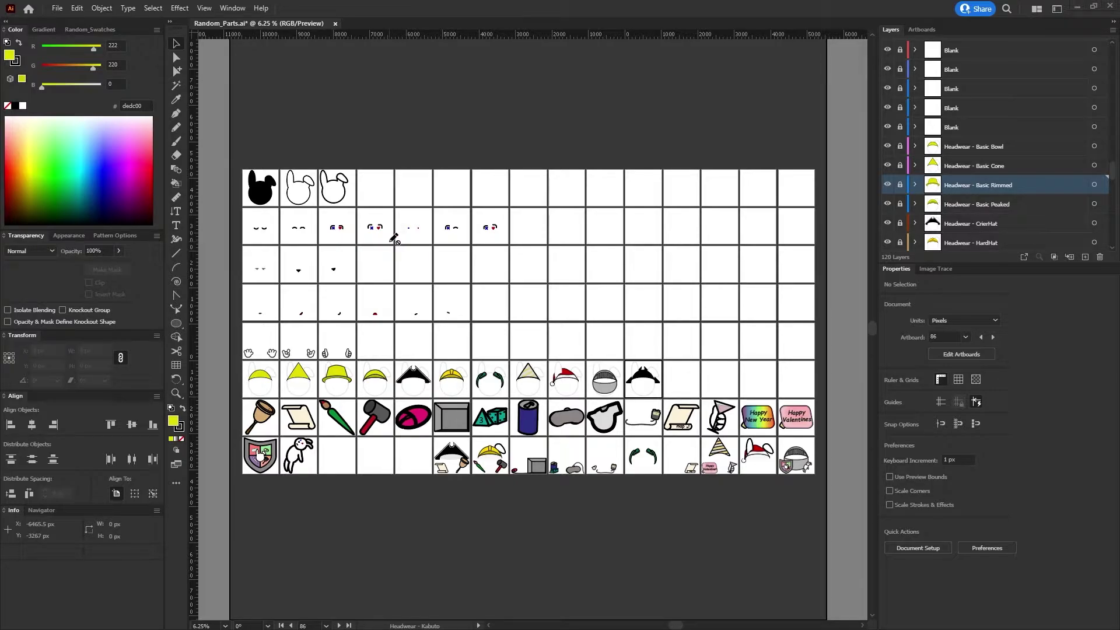
pyautogui.scroll(2, 380, 241)
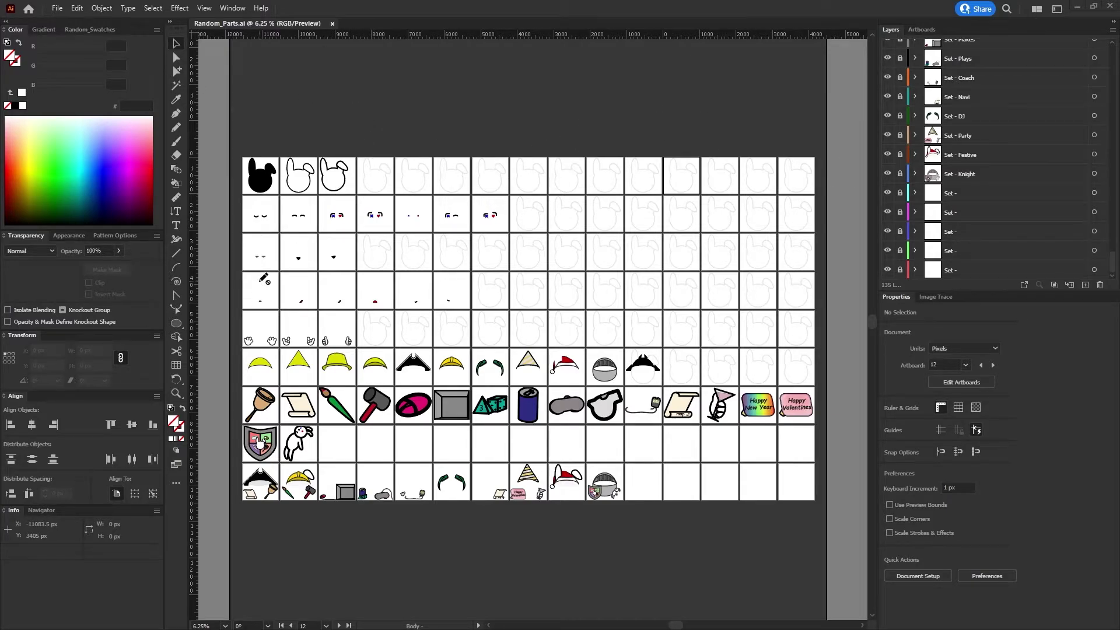
pyautogui.scroll(5, 999, 211)
pyautogui.scroll(5, 1000, 218)
pyautogui.scroll(5, 1000, 218)
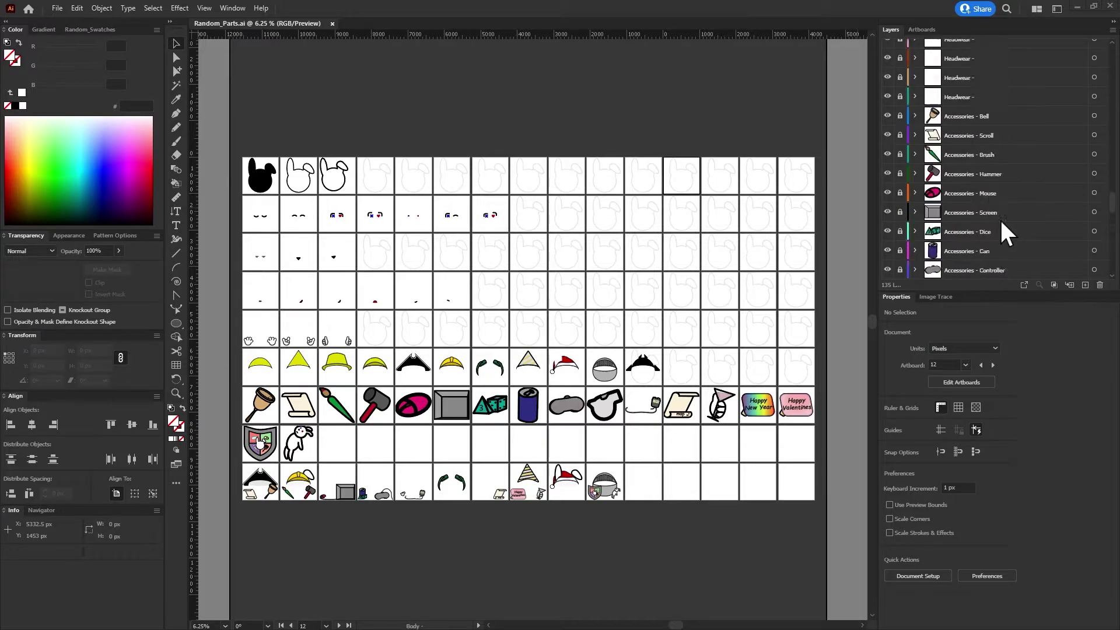
pyautogui.scroll(5, 999, 218)
# Pick 18 Eyes - Neutral from the artboard dropdown list to show the X and heart eyes
pyautogui.click(326, 625)
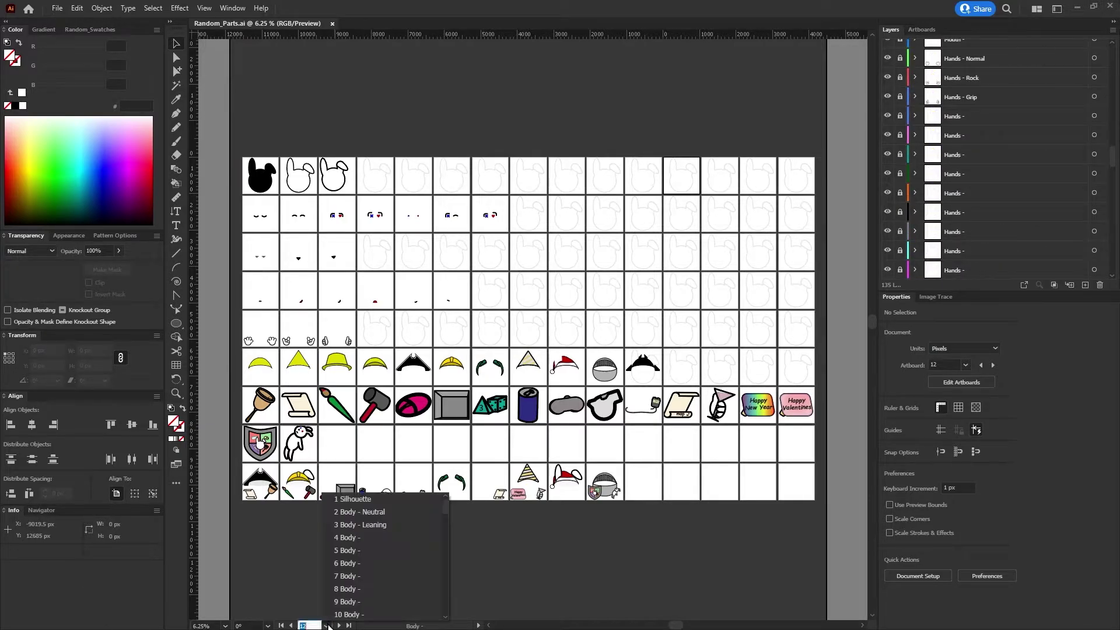
pyautogui.scroll(-4, 359, 540)
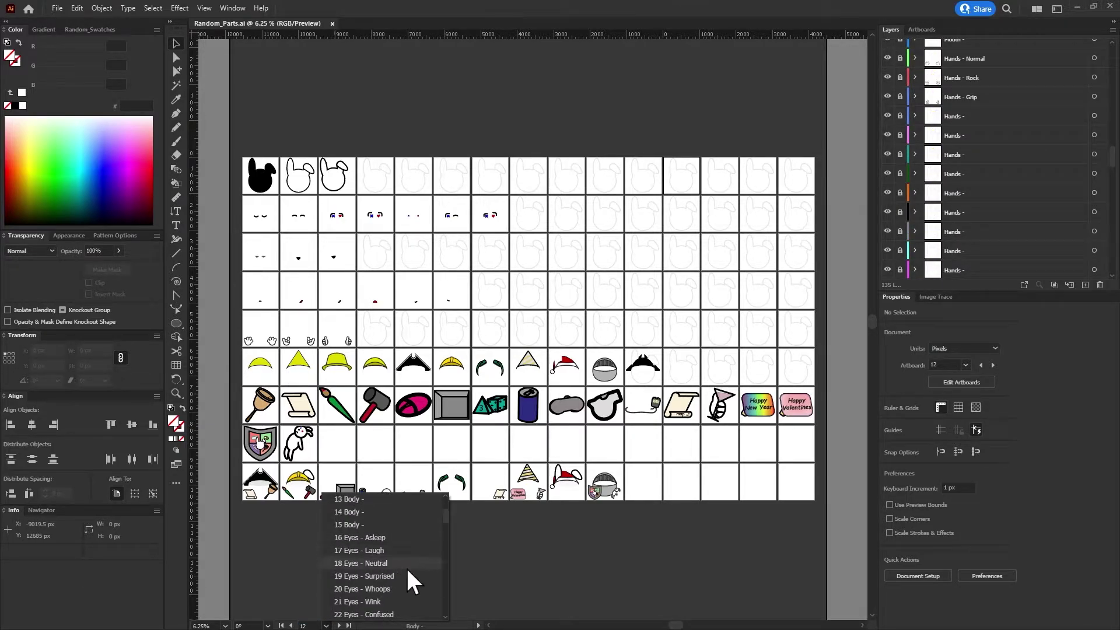
pyautogui.scroll(-3, 414, 570)
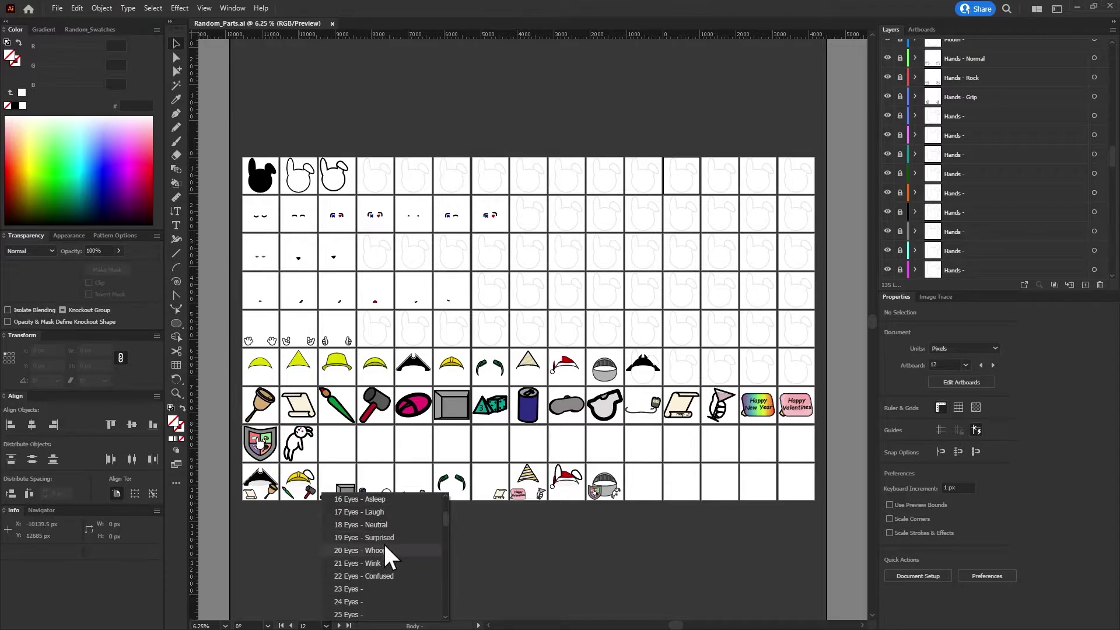
pyautogui.scroll(-5, 383, 550)
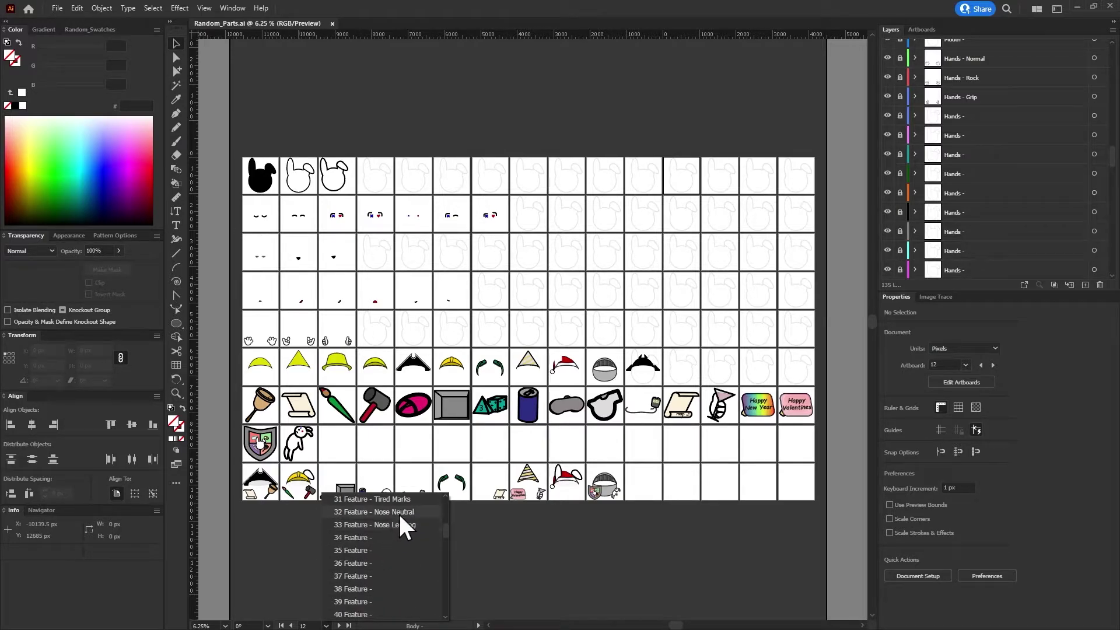
pyautogui.scroll(3, 395, 531)
pyautogui.scroll(1, 391, 549)
pyautogui.scroll(-1, 391, 548)
pyautogui.scroll(1, 392, 548)
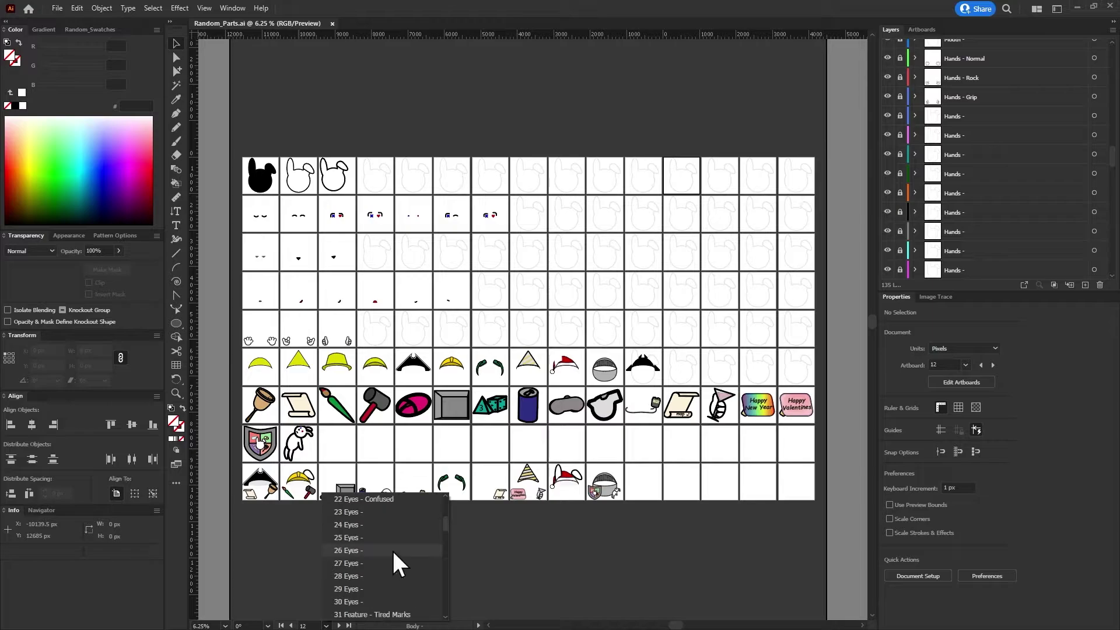
pyautogui.scroll(4, 400, 554)
pyautogui.scroll(3, 407, 556)
pyautogui.scroll(2, 408, 557)
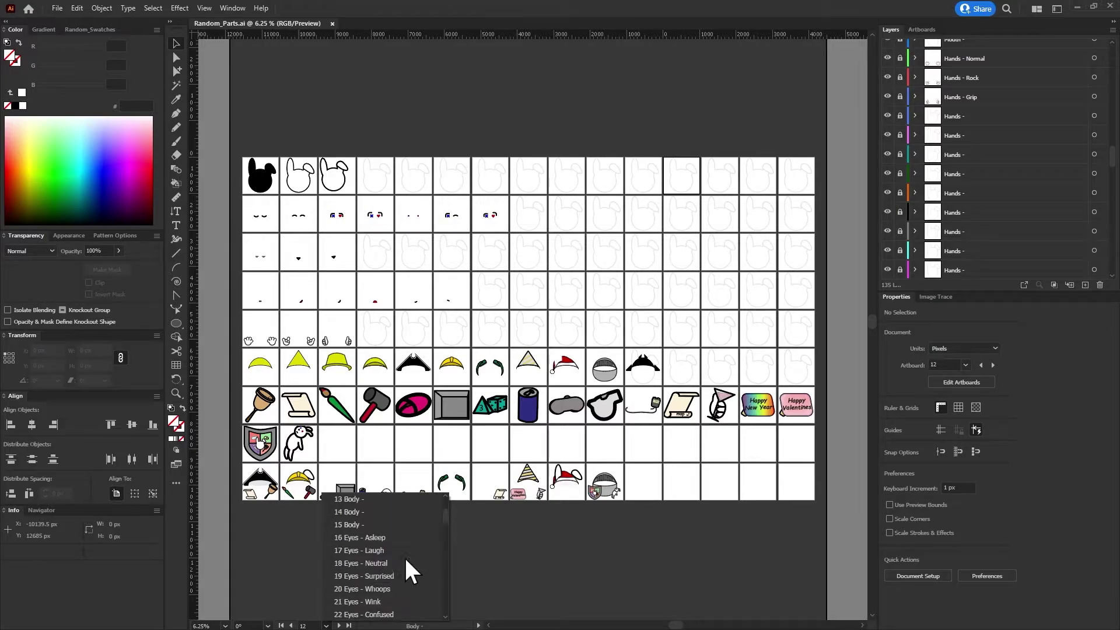
pyautogui.scroll(-1, 379, 519)
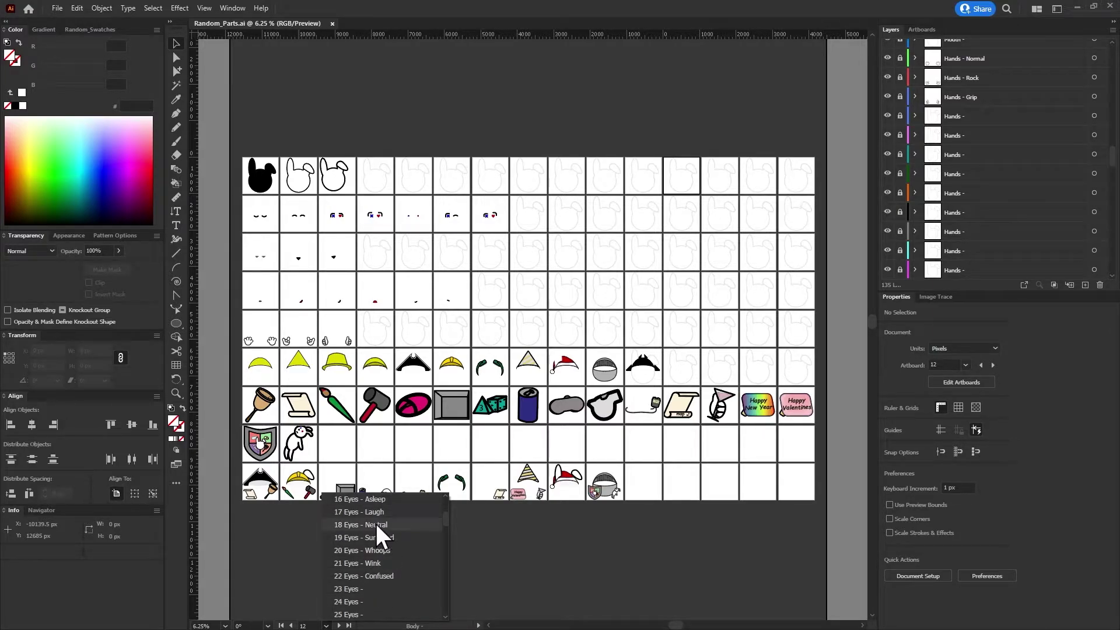
pyautogui.click(375, 522)
pyautogui.scroll(3, 956, 105)
pyautogui.scroll(3, 943, 124)
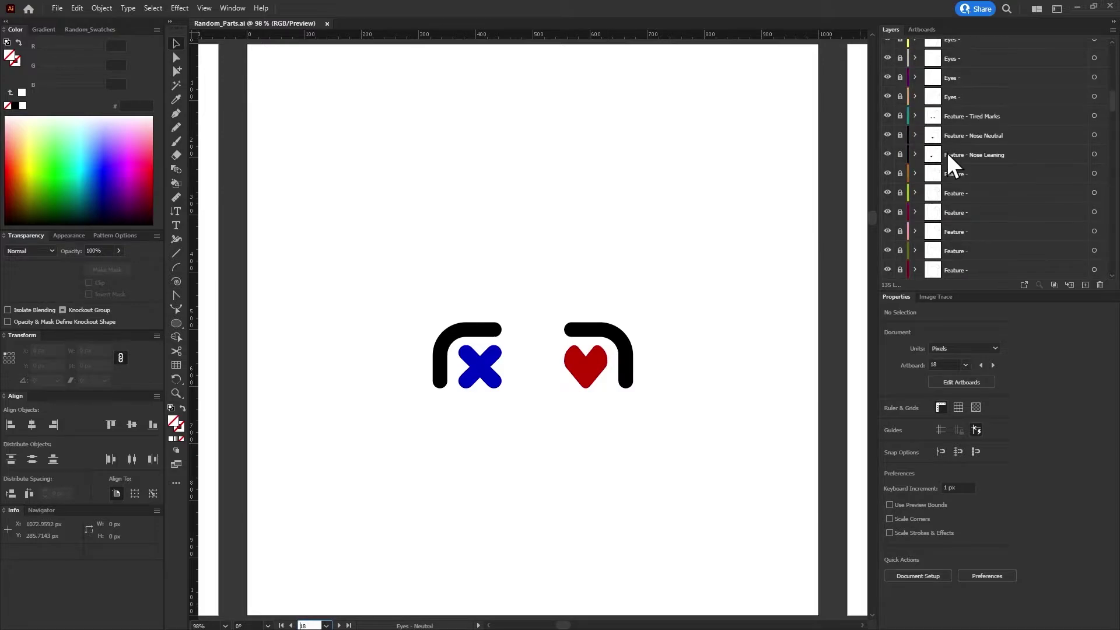
pyautogui.scroll(3, 946, 150)
# Rename the Eyes sublayer inside Eyes - Neutral to 'Eyes V1'
pyautogui.click(915, 97)
pyautogui.click(929, 116)
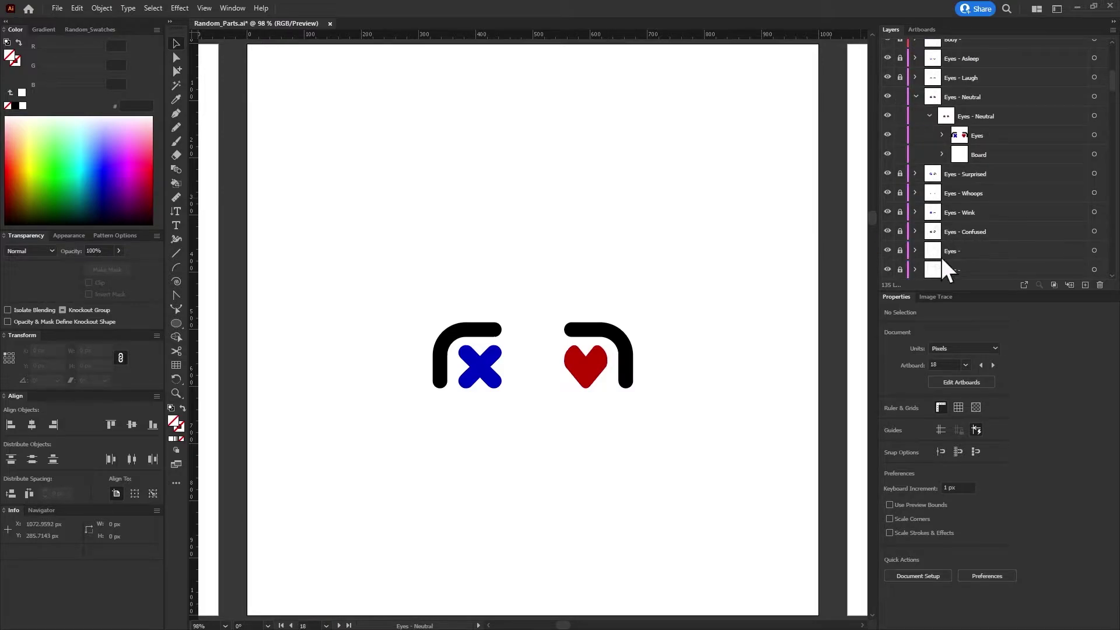
pyautogui.click(1094, 135)
pyautogui.doubleClick(981, 134)
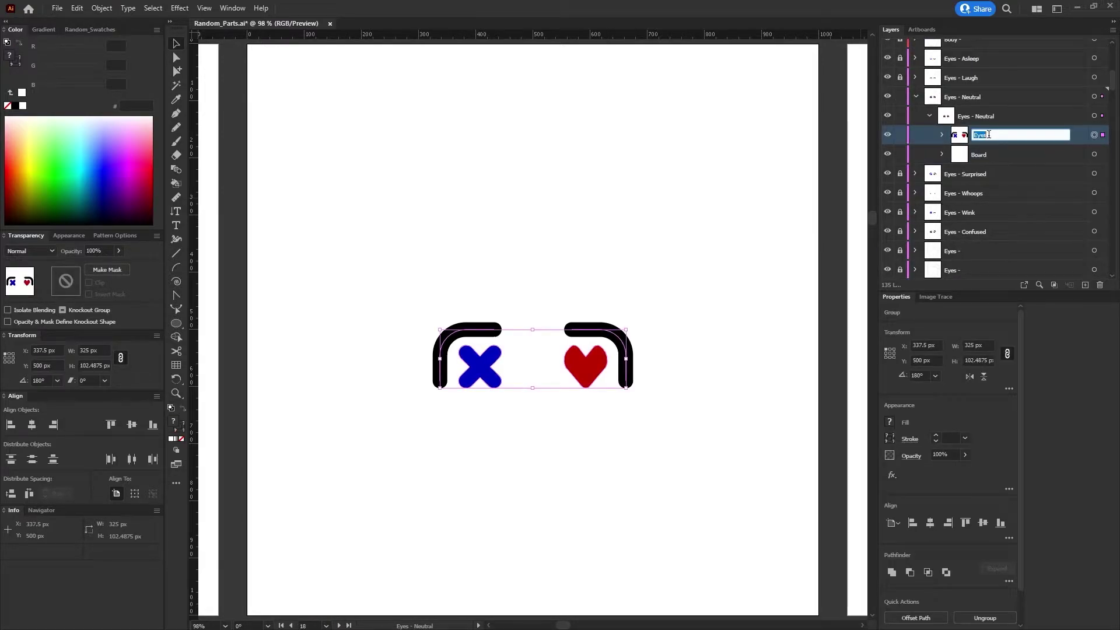
pyautogui.click(988, 135)
pyautogui.write('V1')
pyautogui.click(1012, 155)
# Fit the Eyes - Neutral artboard in view, inspect Left Eye, then collapse it and Eyes - Neutral
pyautogui.scroll(-1, 498, 465)
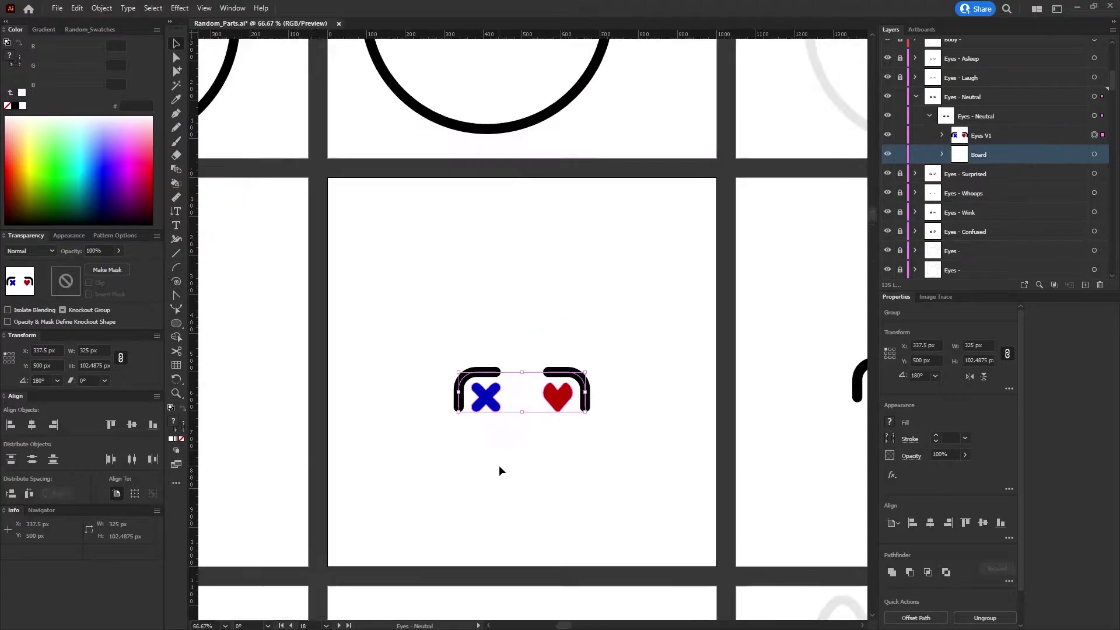
pyautogui.scroll(1, 648, 196)
pyautogui.scroll(-1, 865, 430)
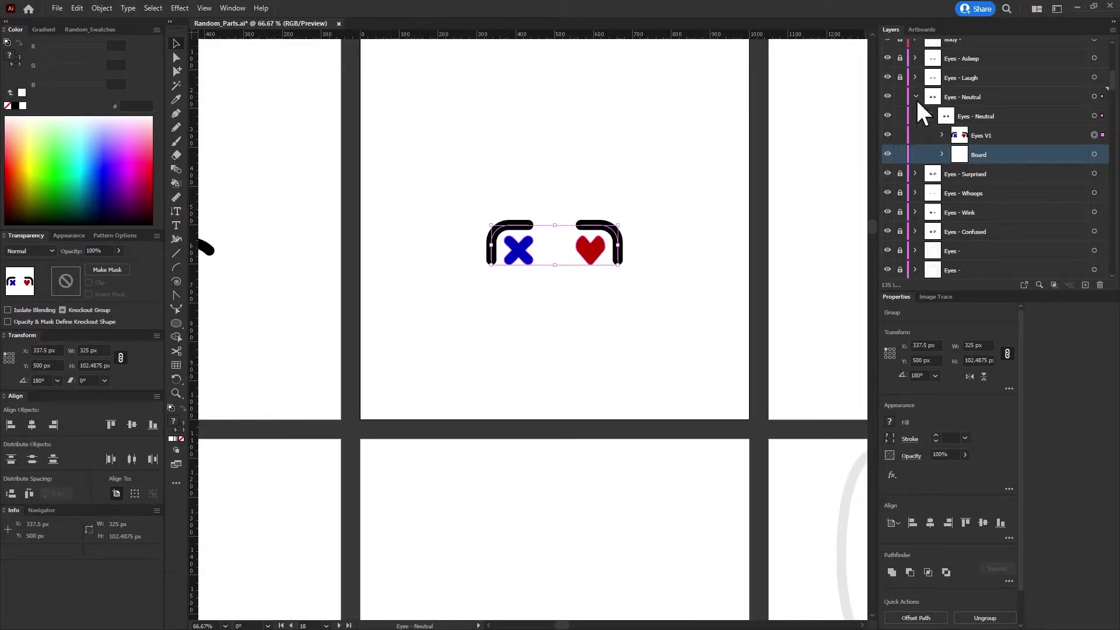
pyautogui.scroll(-1, 603, 214)
pyautogui.hotkey('ctrl', '0')
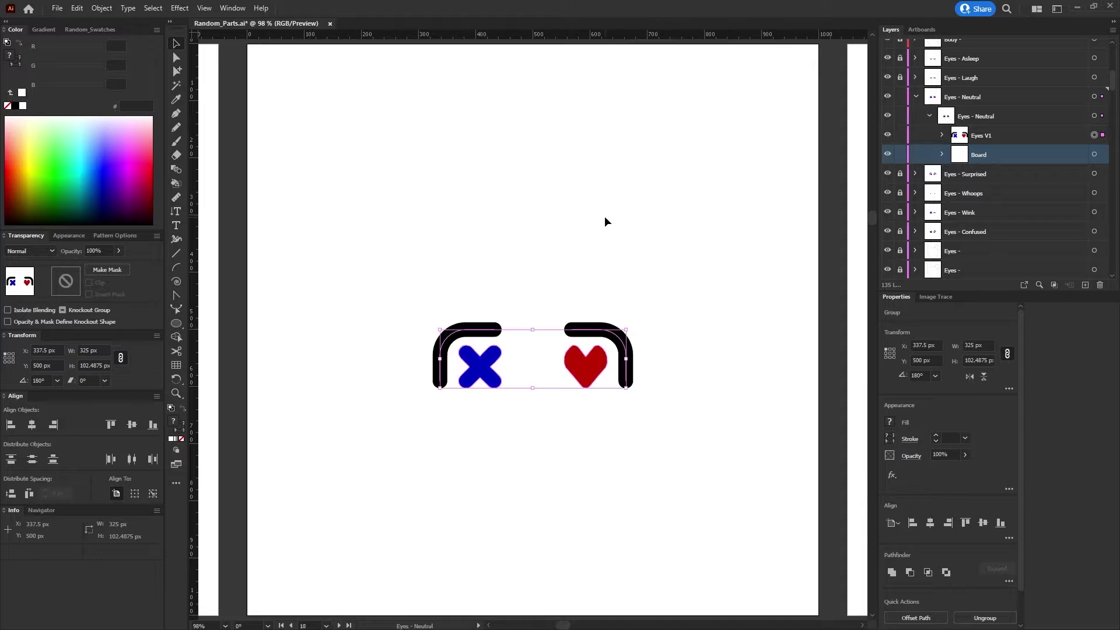
pyautogui.click(605, 220)
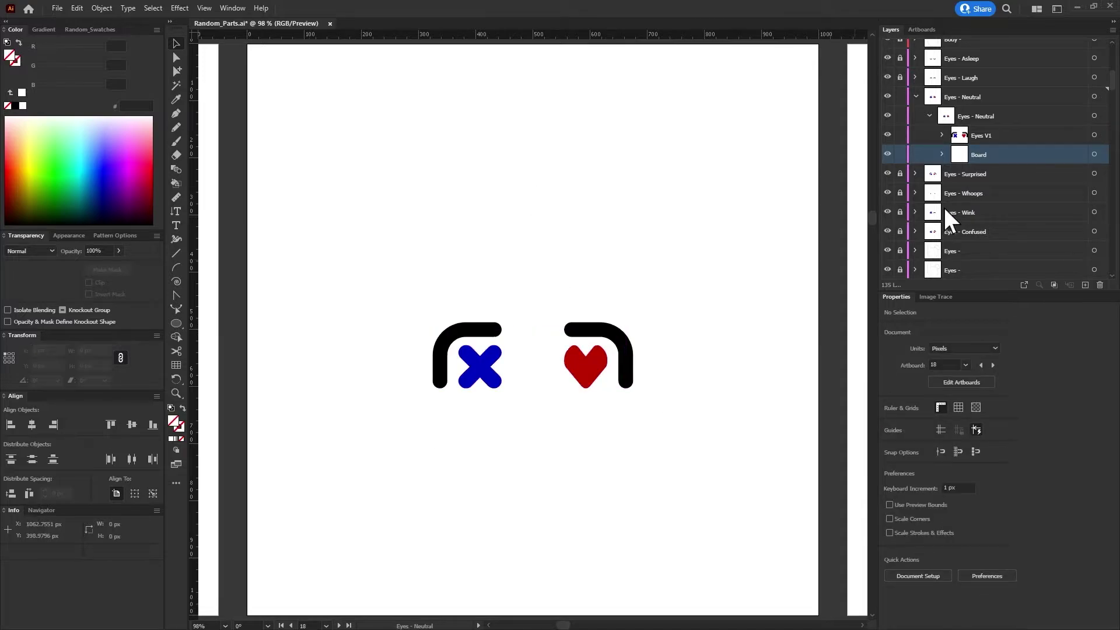
pyautogui.click(942, 135)
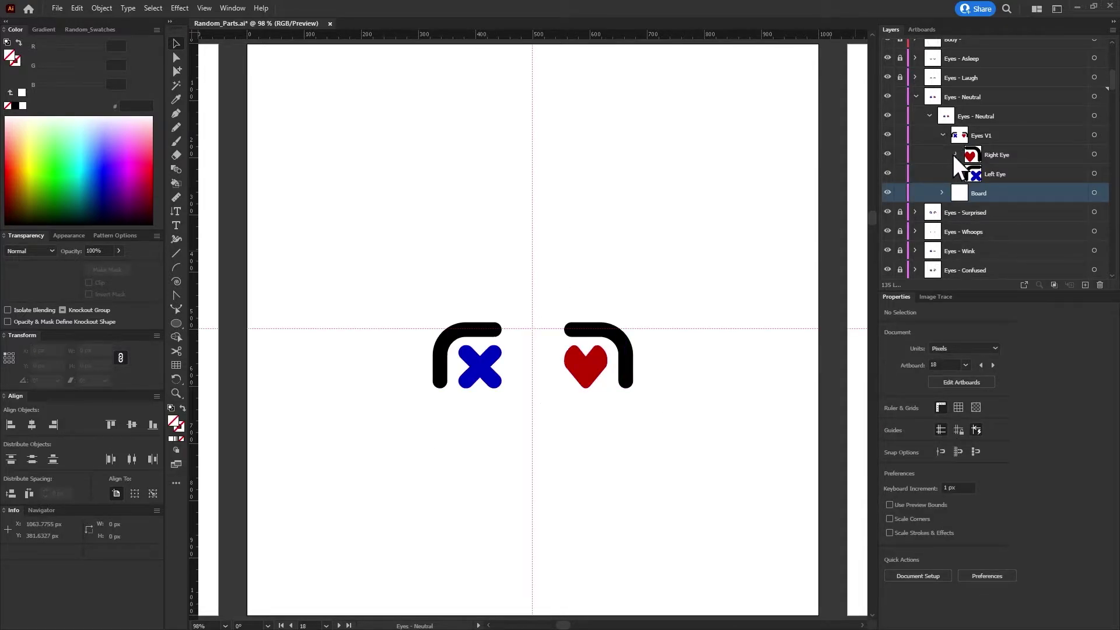
pyautogui.click(955, 154)
pyautogui.click(955, 174)
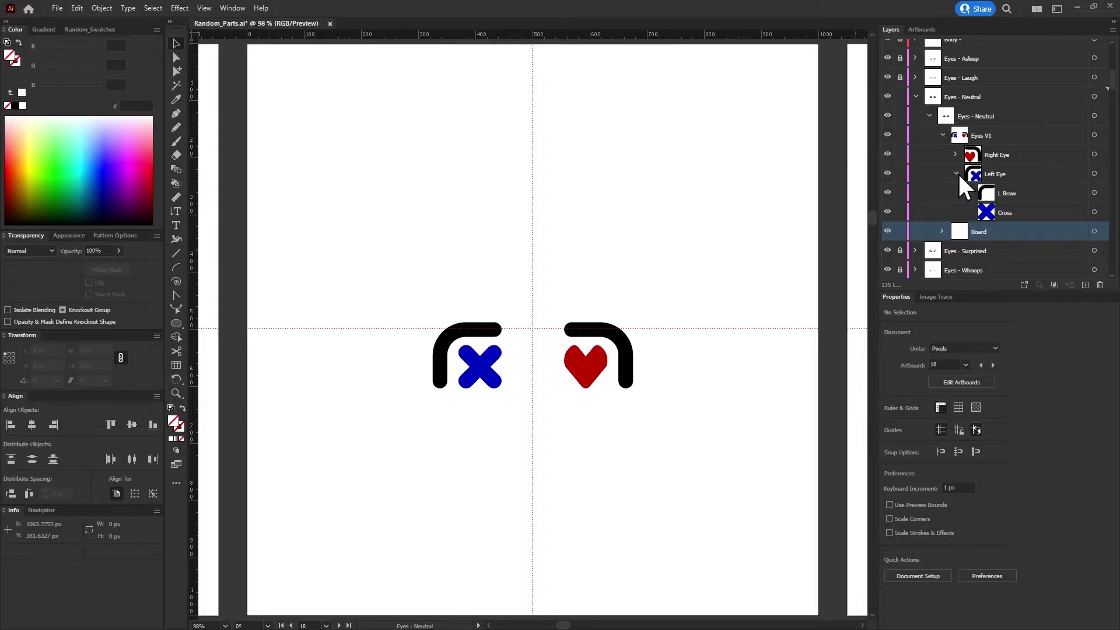
pyautogui.click(956, 173)
pyautogui.click(929, 116)
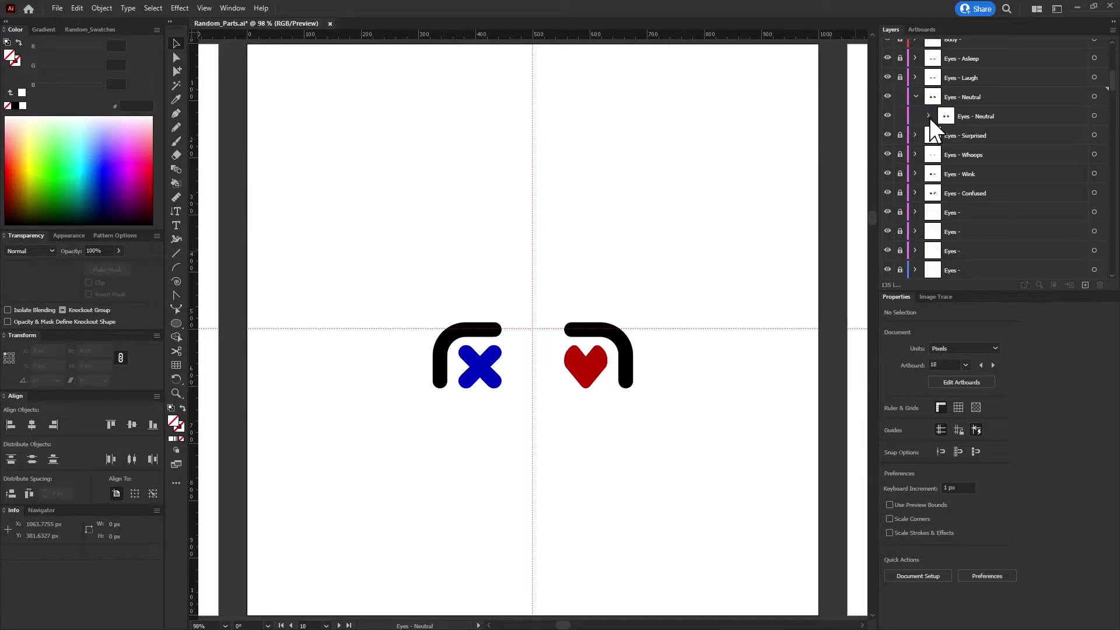
# Zoom out to 8.33% and back in on the row of eye artboards
pyautogui.scroll(-5, 352, 202)
pyautogui.scroll(-3, 352, 201)
pyautogui.scroll(-2, 353, 202)
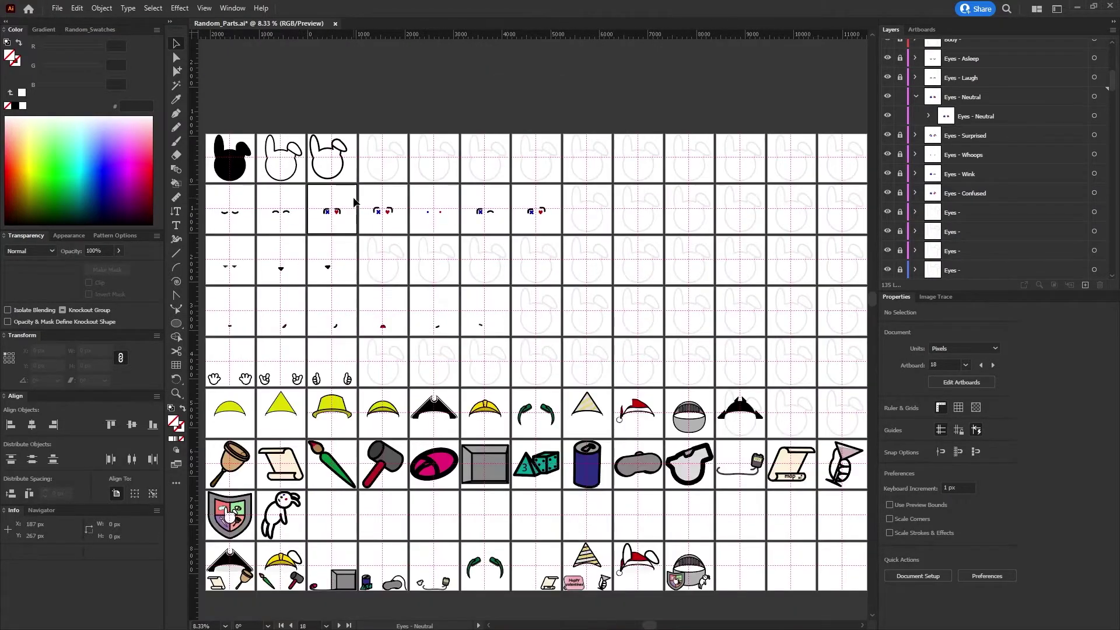
pyautogui.scroll(2, 354, 201)
pyautogui.scroll(2, 393, 205)
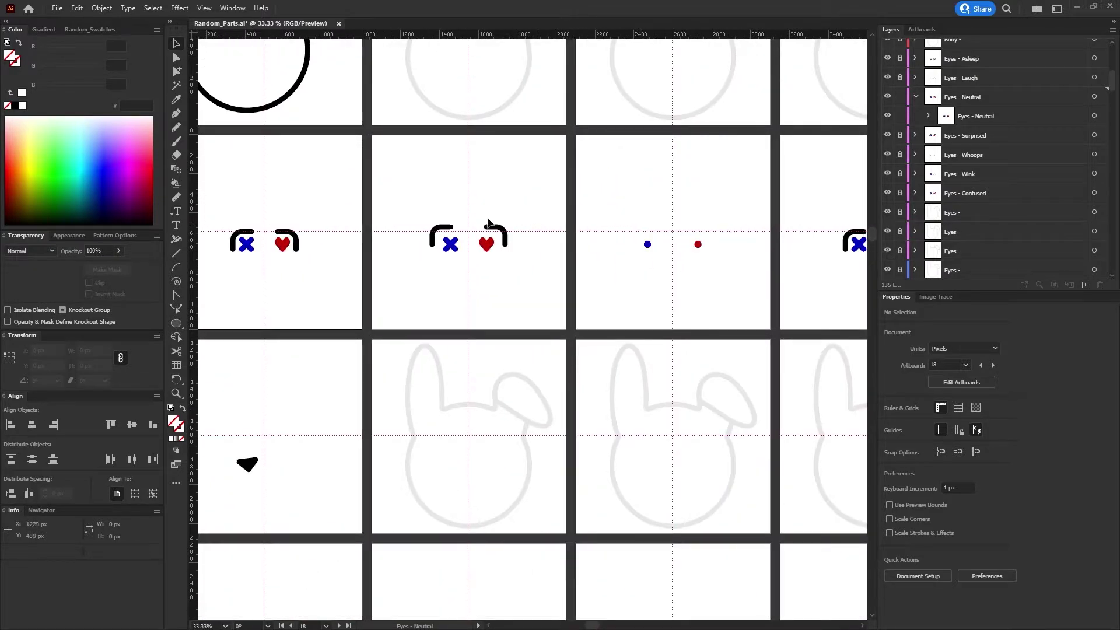
pyautogui.scroll(2, 495, 234)
pyautogui.scroll(1, 280, 251)
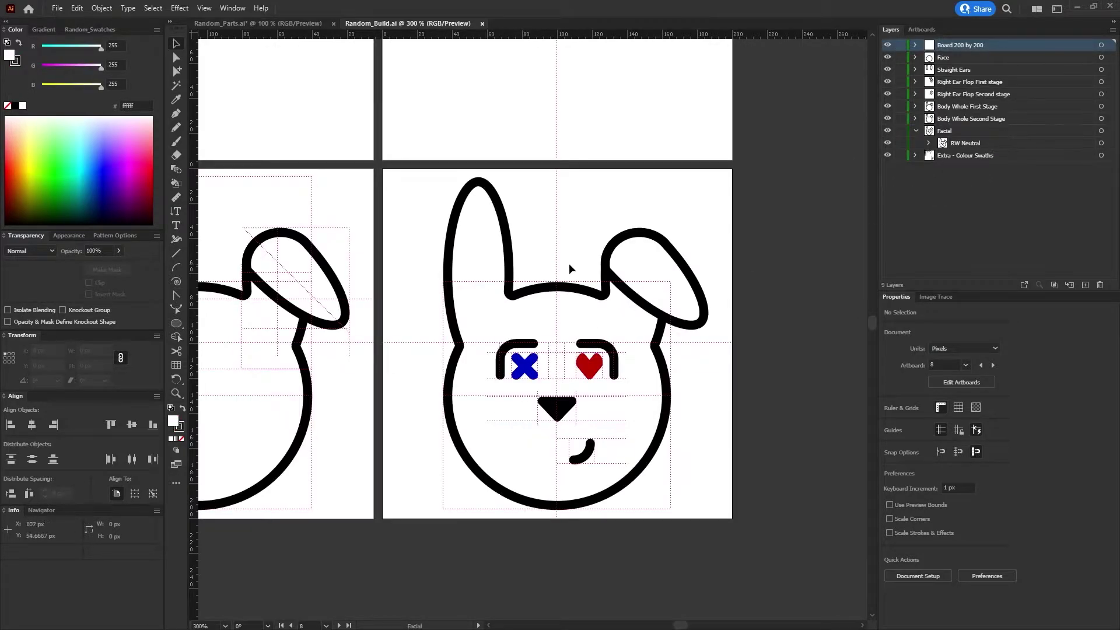
# In Random_Build.ai's Layers panel, expand RW Neutral down to its Facial sublayer
pyautogui.scroll(-4, 545, 336)
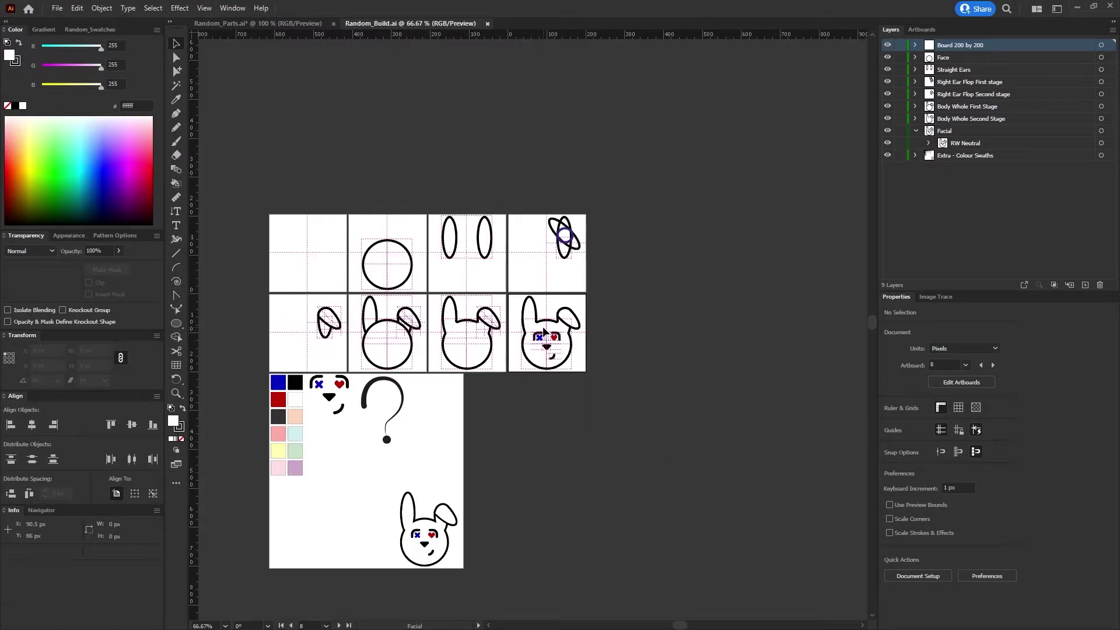
pyautogui.scroll(4, 543, 332)
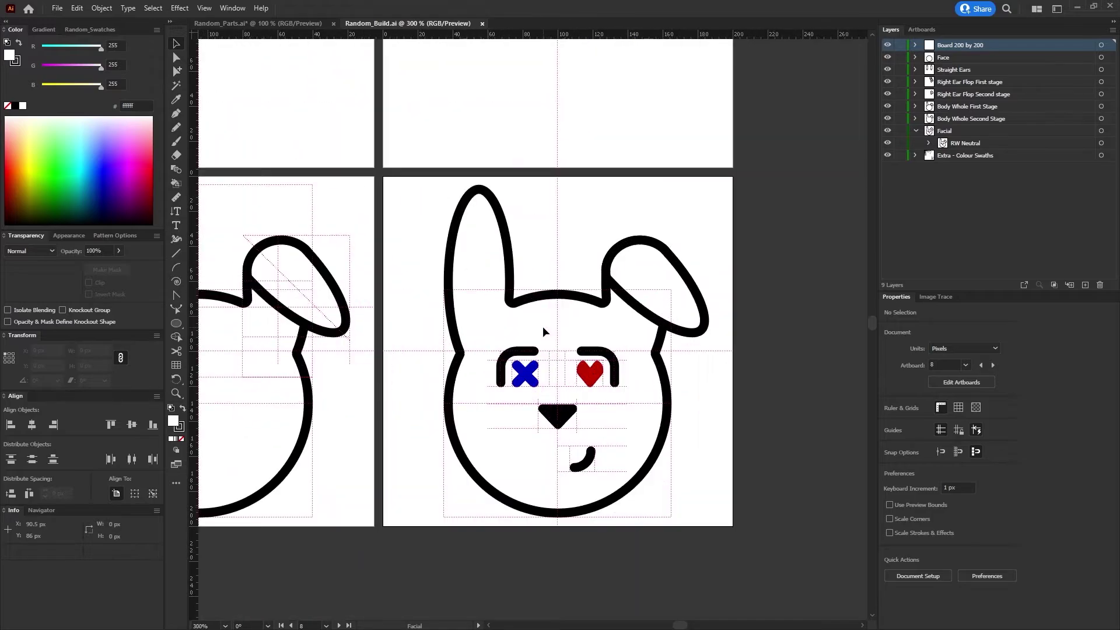
pyautogui.scroll(1, 542, 326)
pyautogui.scroll(1, 586, 407)
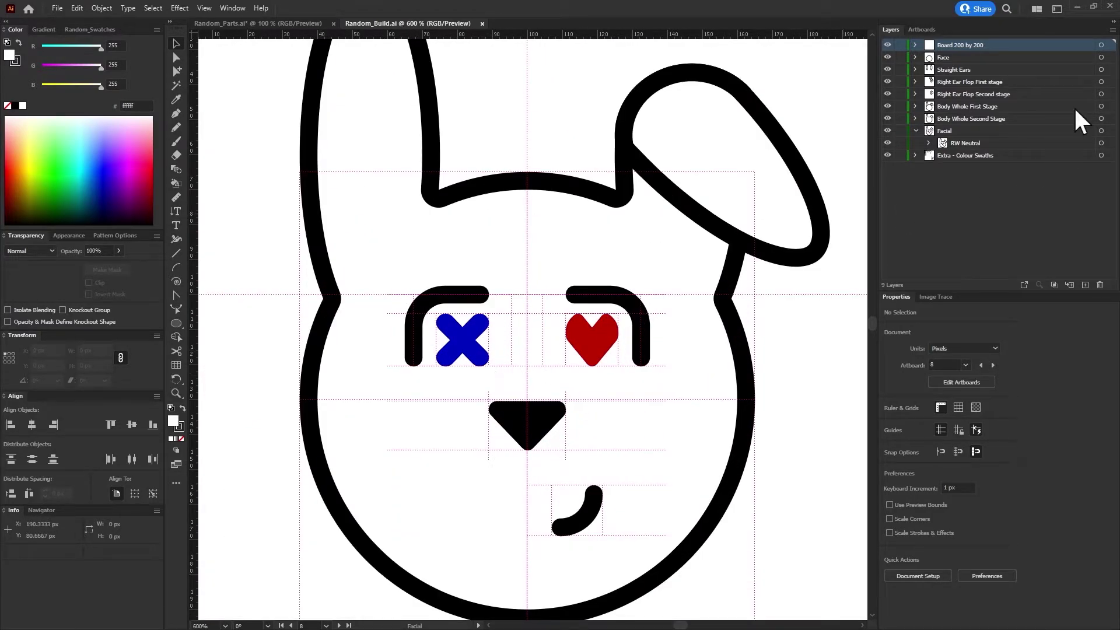
pyautogui.click(929, 143)
pyautogui.click(942, 167)
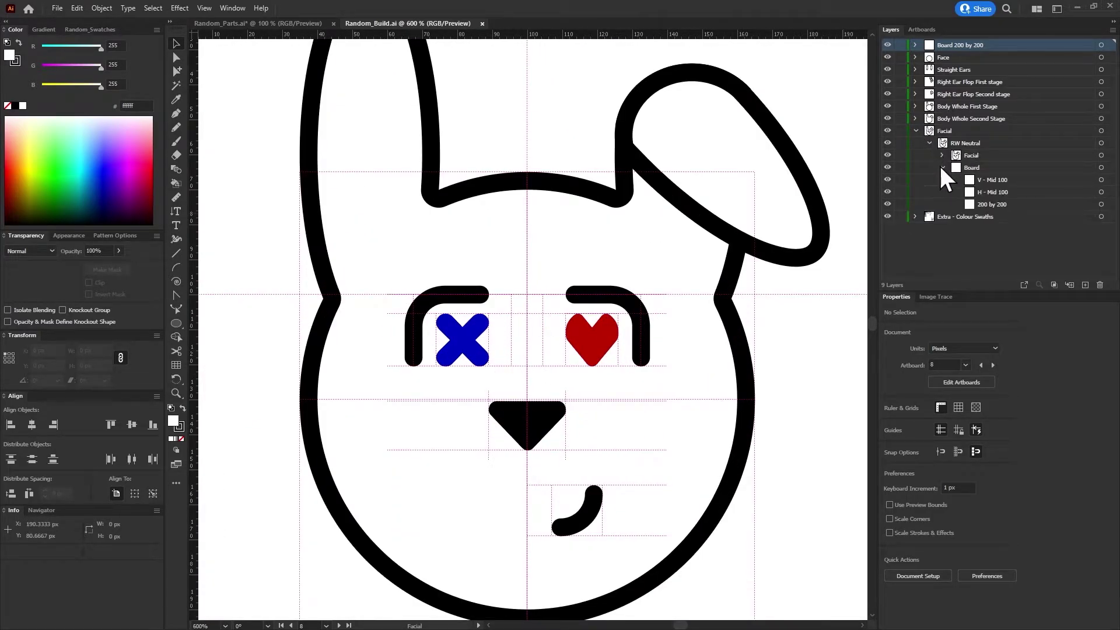
pyautogui.click(942, 167)
pyautogui.click(942, 155)
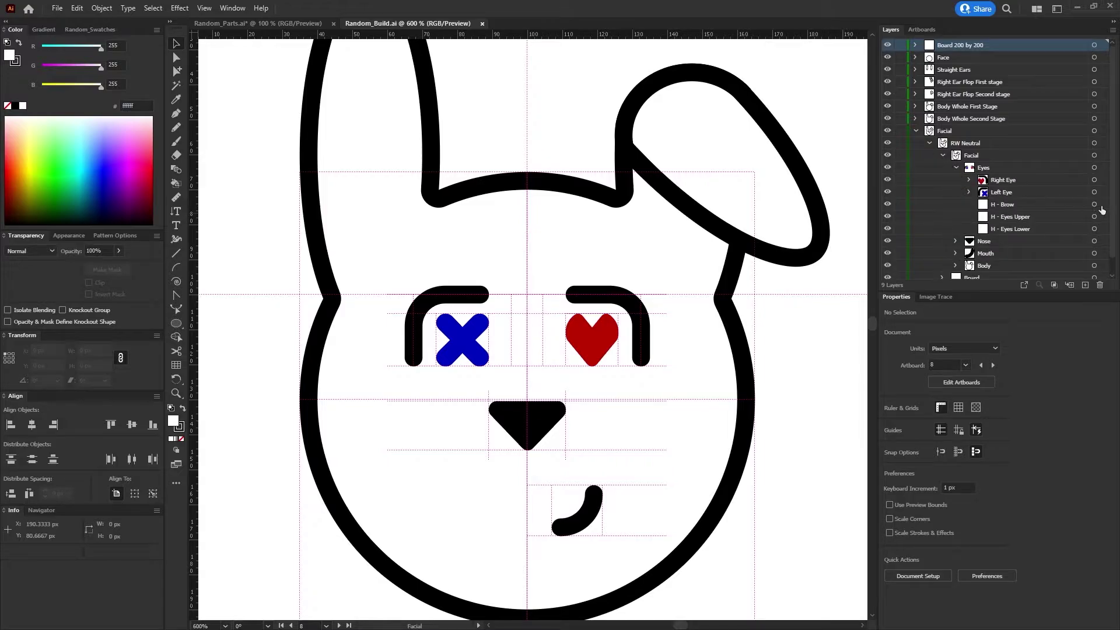
# Inspect the Left and Right Eye sublayers, target the whole Eyes group, then return to Random_Parts.ai
pyautogui.click(1093, 205)
pyautogui.click(969, 192)
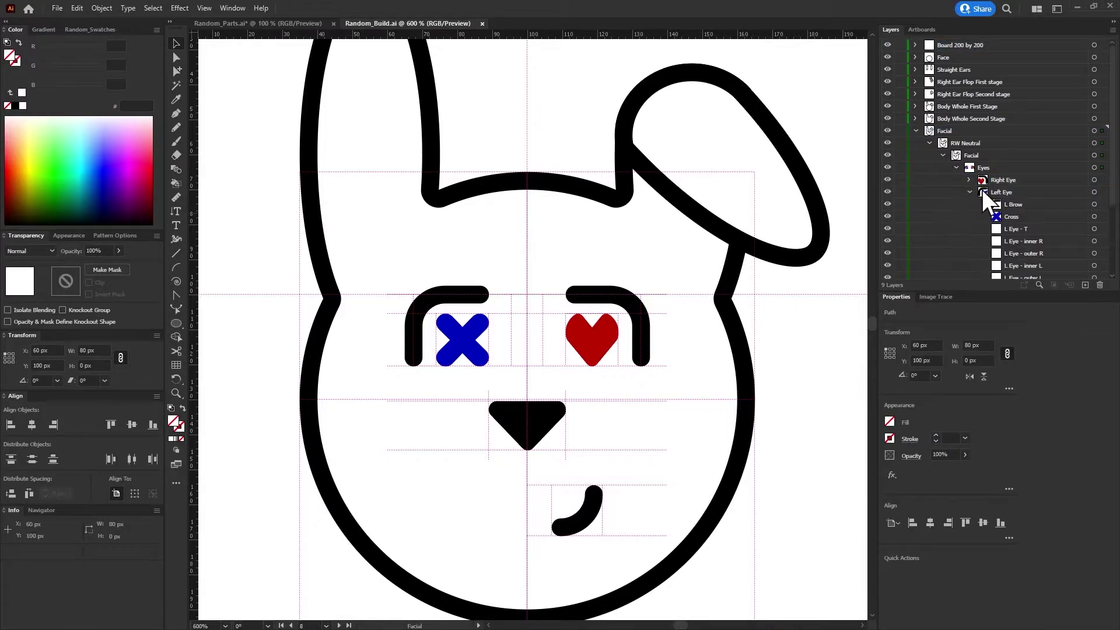
pyautogui.click(1050, 168)
pyautogui.click(968, 179)
pyautogui.scroll(-3, 1028, 182)
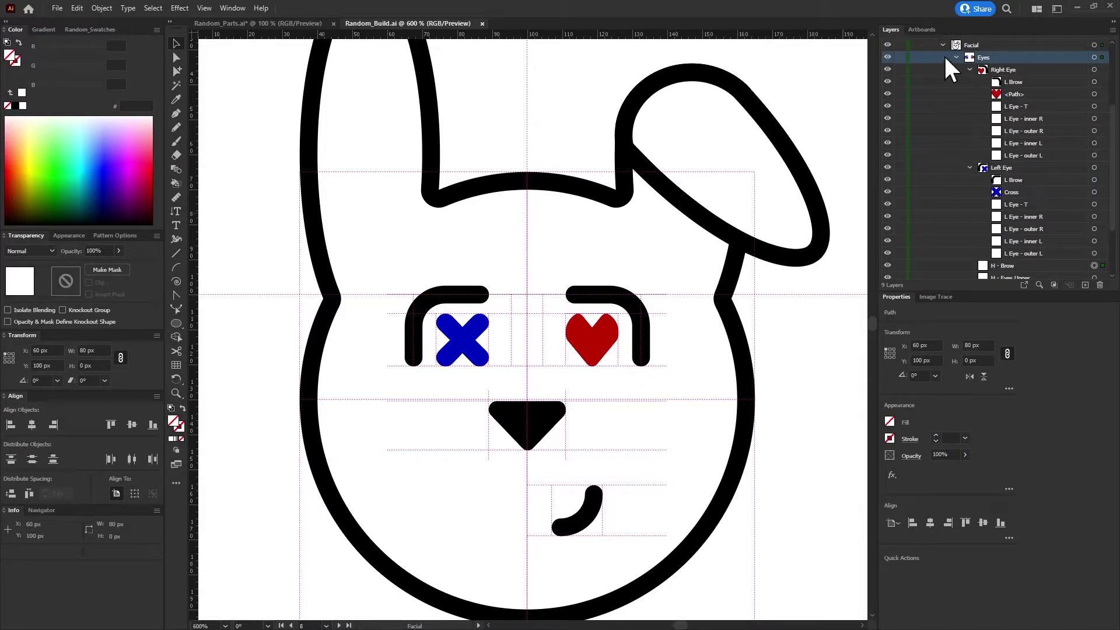
pyautogui.scroll(5, 957, 94)
pyautogui.click(959, 103)
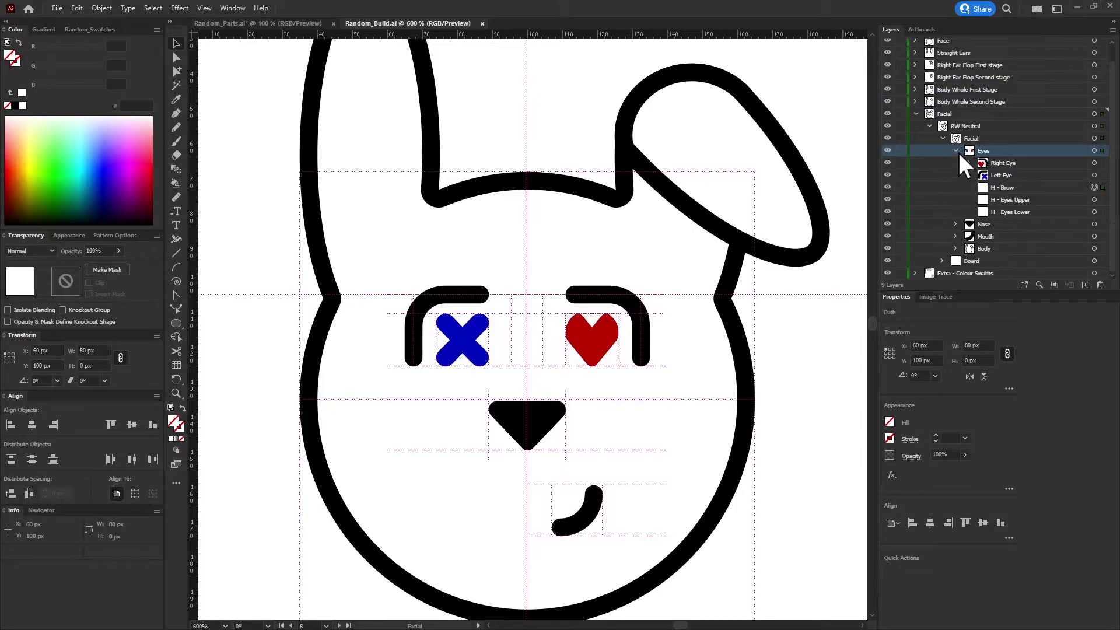
pyautogui.click(956, 150)
pyautogui.click(1101, 167)
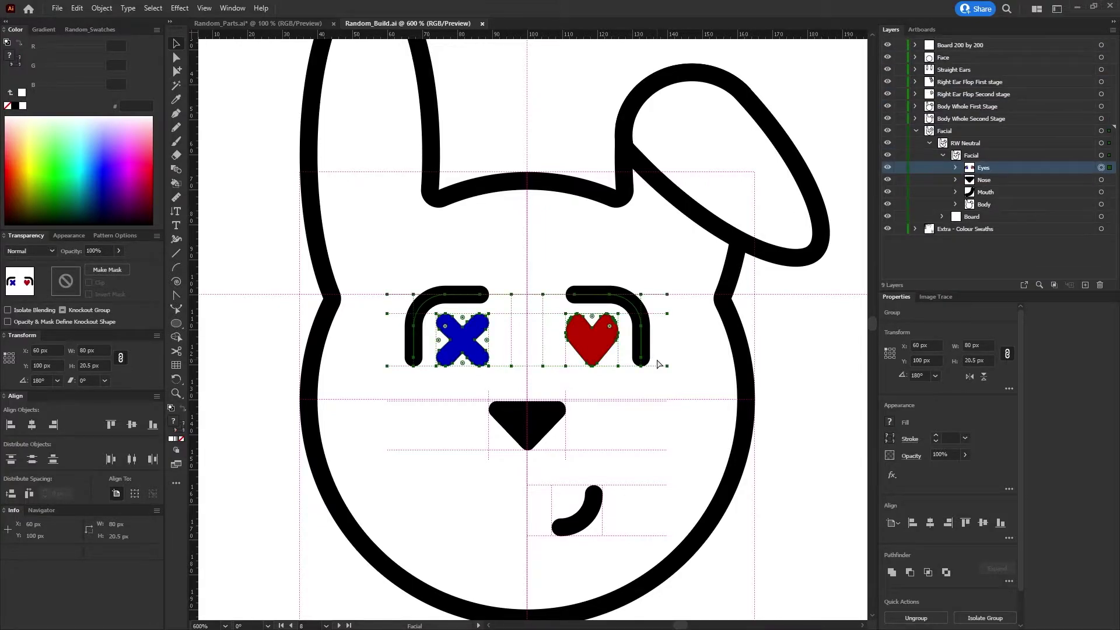
pyautogui.click(286, 24)
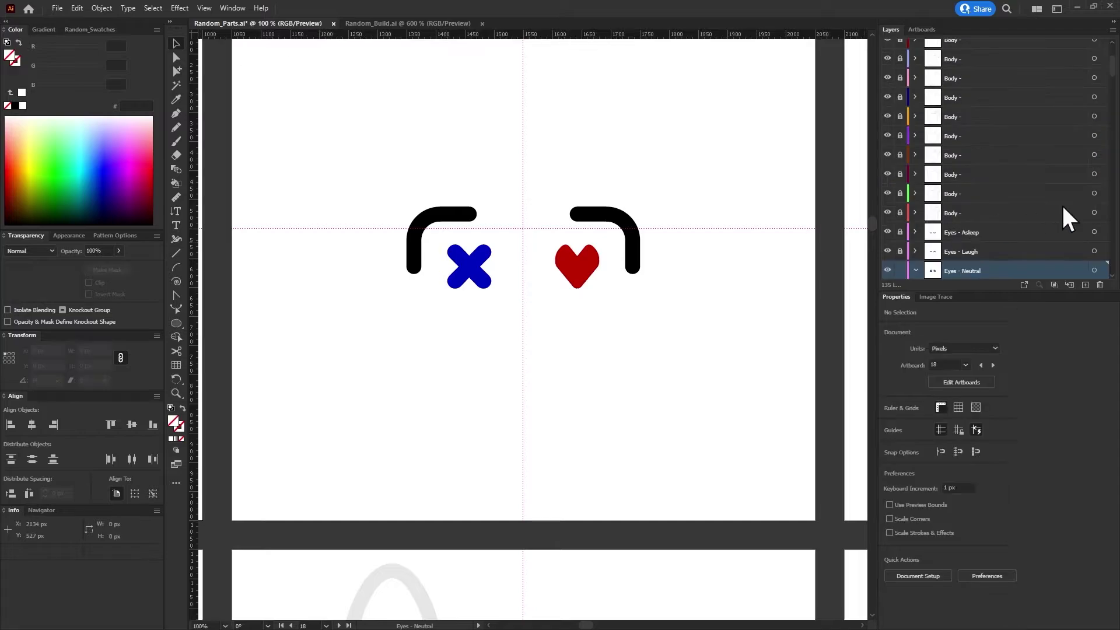
# Paste the Eyes group in front into the Eyes - Neutral layer and check the original Eyes V1 width
pyautogui.scroll(-1, 1048, 254)
pyautogui.click(1094, 212)
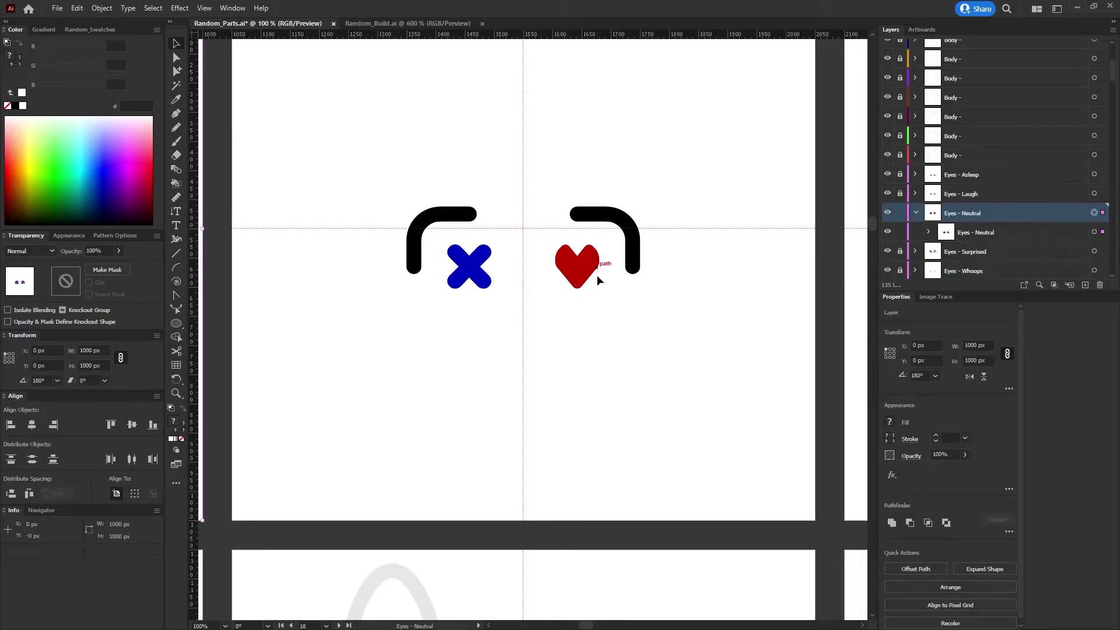
pyautogui.click(291, 625)
pyautogui.click(339, 625)
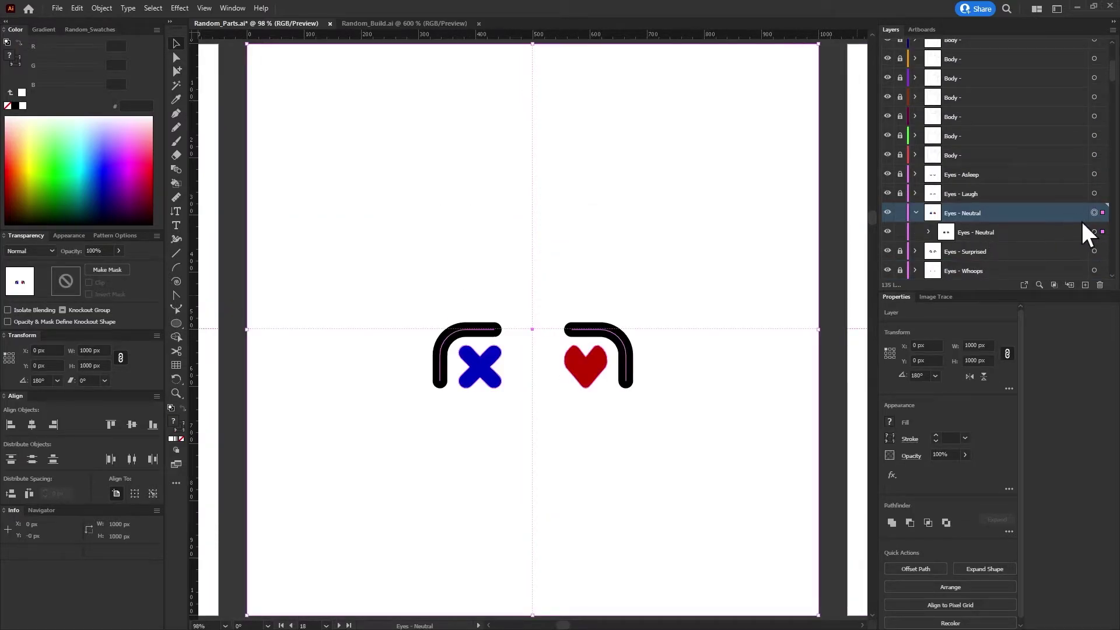
pyautogui.hotkey('ctrl', 'f')
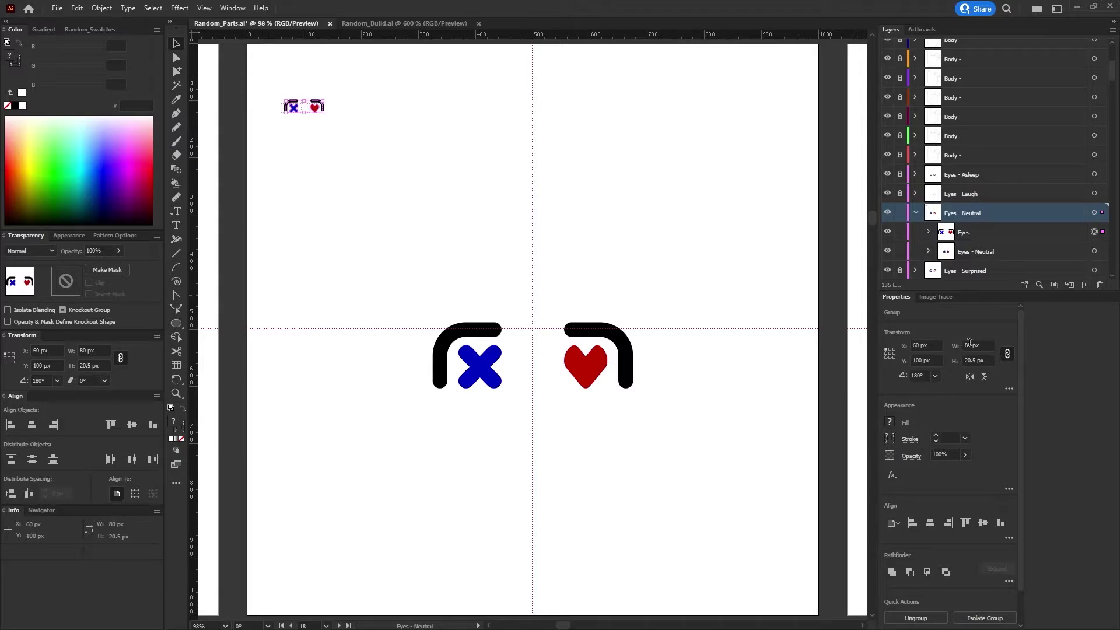
pyautogui.click(1025, 233)
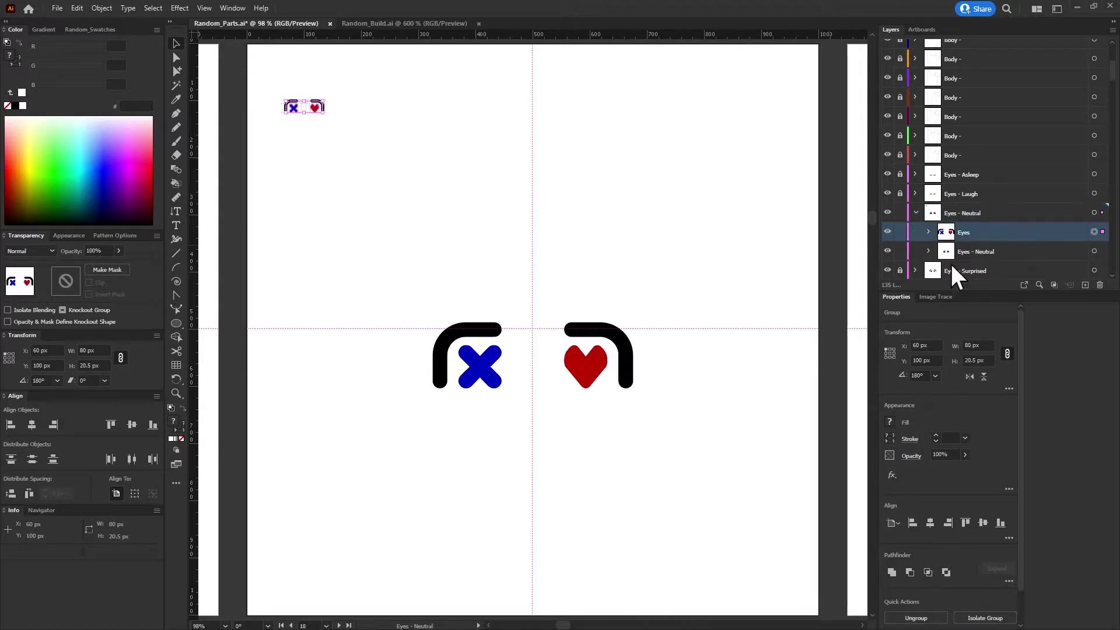
pyautogui.click(930, 251)
pyautogui.click(1046, 271)
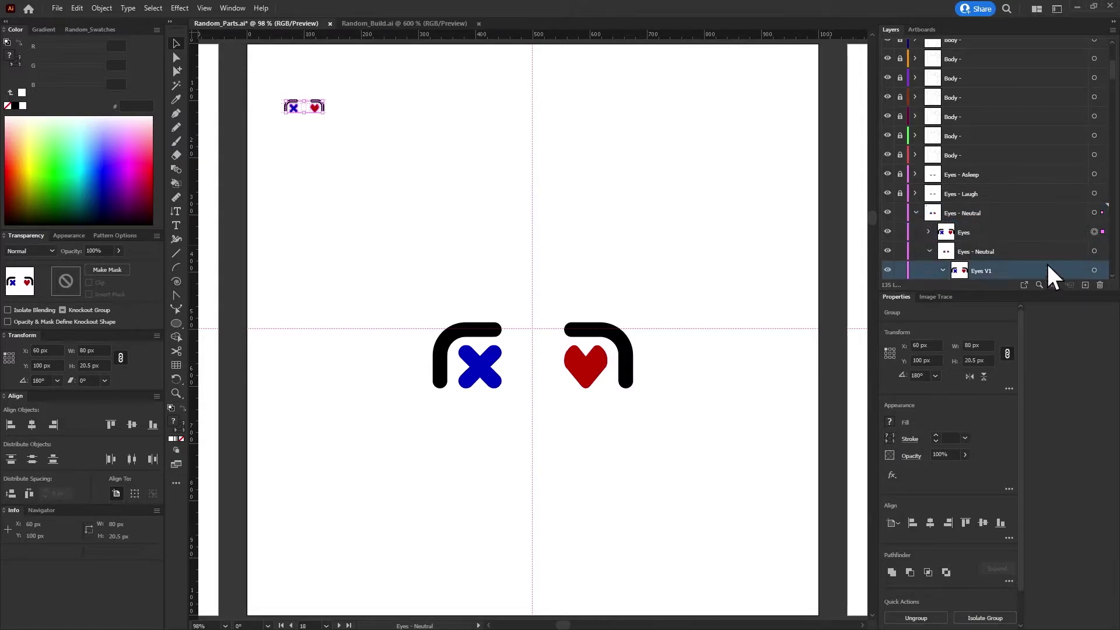
pyautogui.click(1094, 270)
# Scale the pasted Eyes group to 325 px wide
pyautogui.click(1094, 232)
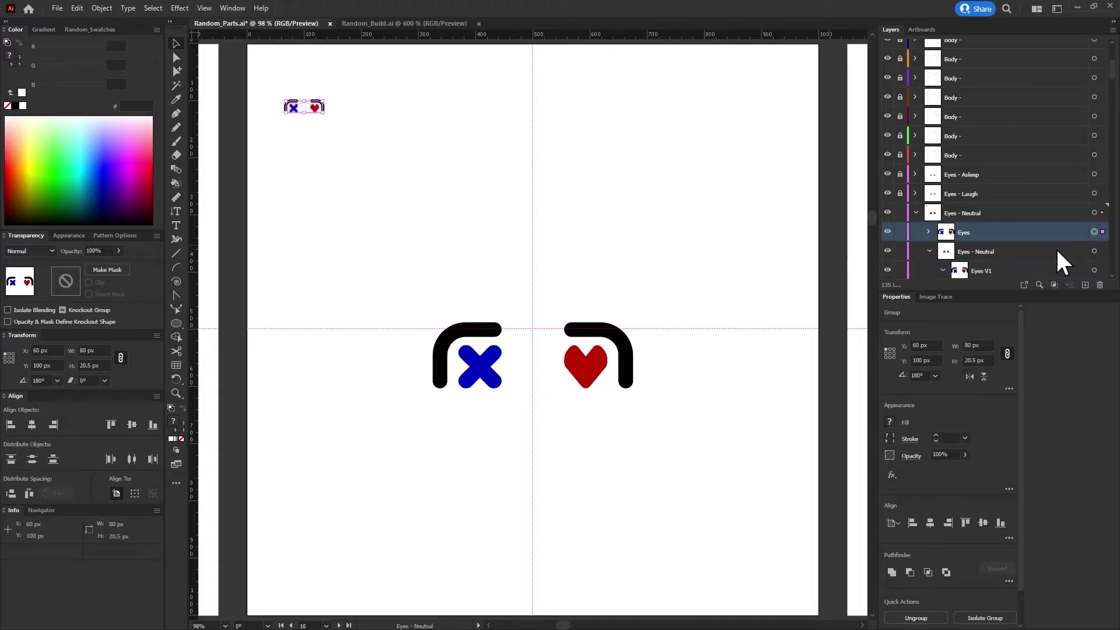
pyautogui.doubleClick(977, 345)
pyautogui.write('325')
pyautogui.press('Return')
pyautogui.hotkey('ctrl', 'z')
pyautogui.hotkey('ctrl', 'z')
pyautogui.click(1094, 232)
pyautogui.doubleClick(977, 345)
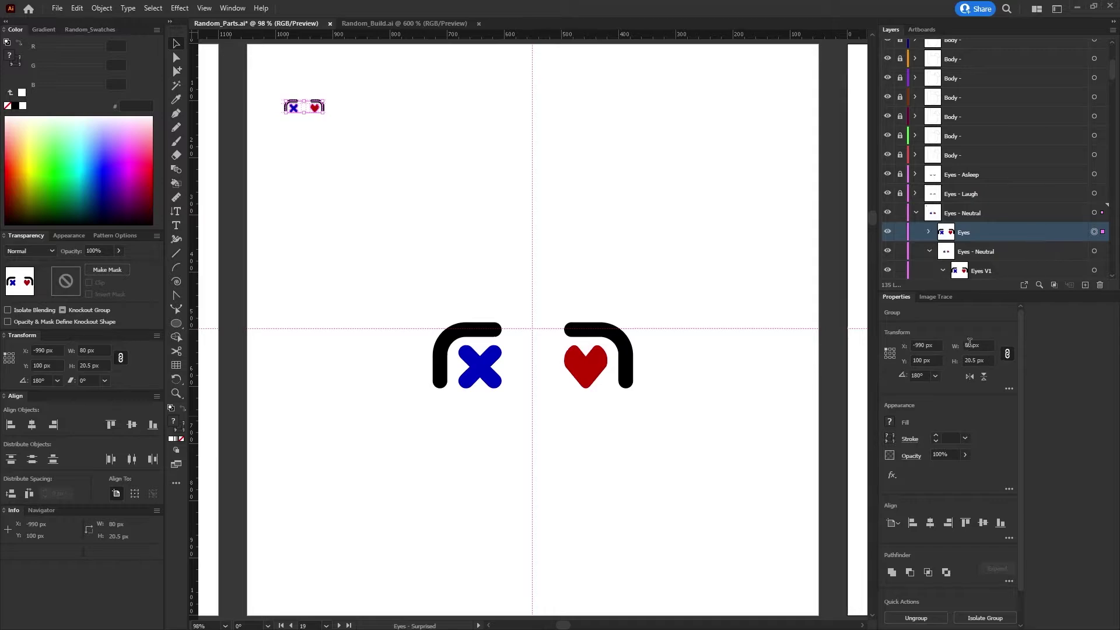
pyautogui.write('325')
pyautogui.press('Return')
# Move the enlarged eyes above the original eyes and inspect the original heart eye
pyautogui.moveTo(413, 131); pyautogui.dragTo(568, 257)
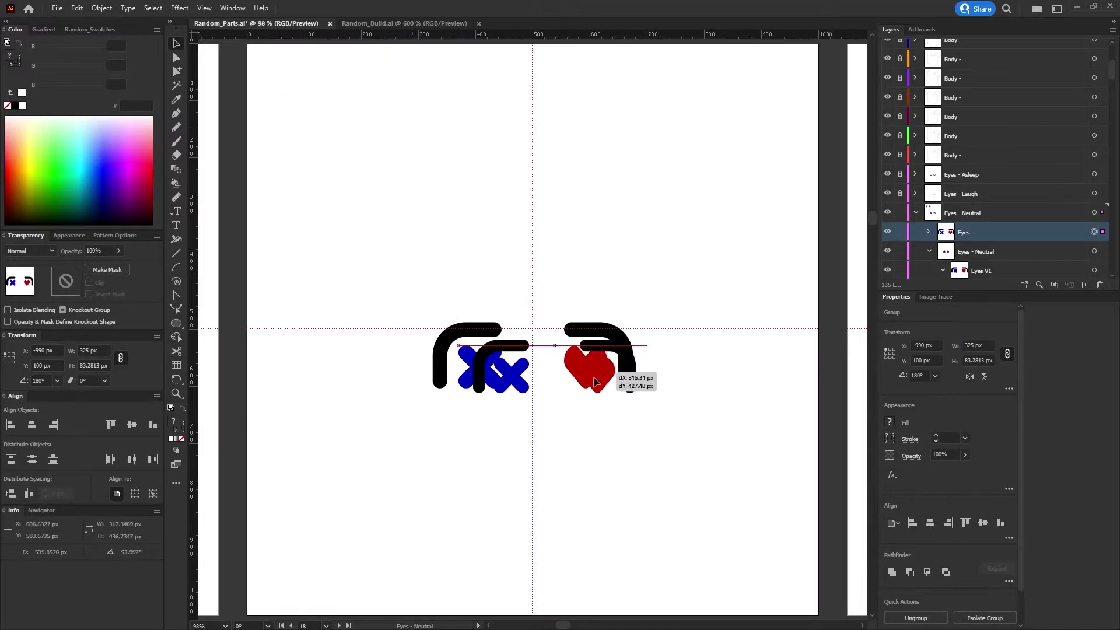
pyautogui.click(1095, 271)
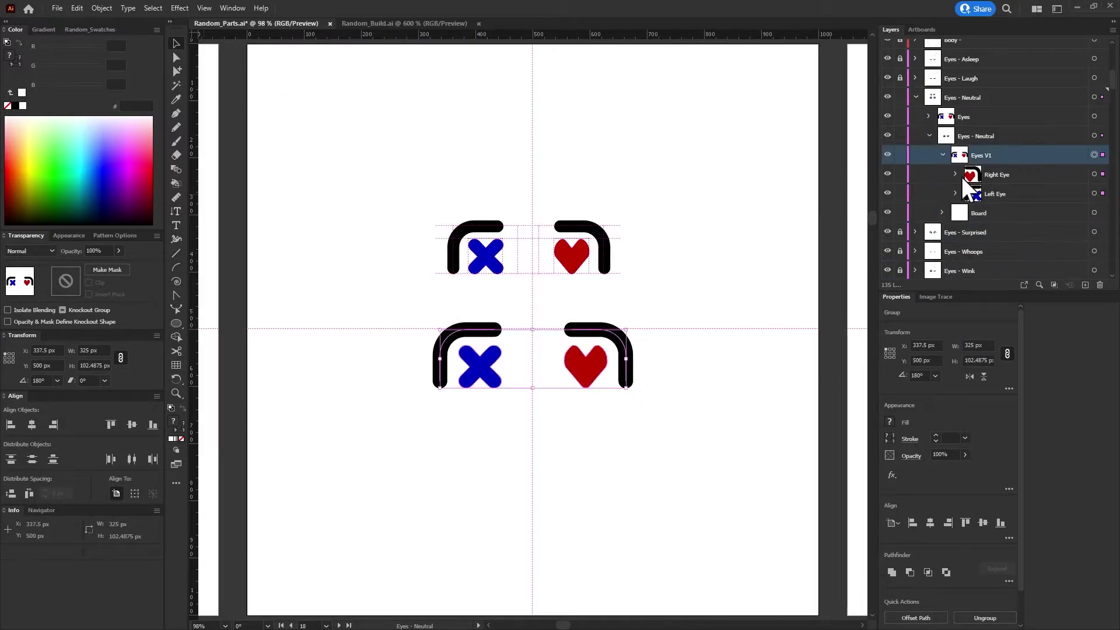
pyautogui.click(956, 174)
pyautogui.click(1022, 173)
pyautogui.click(956, 173)
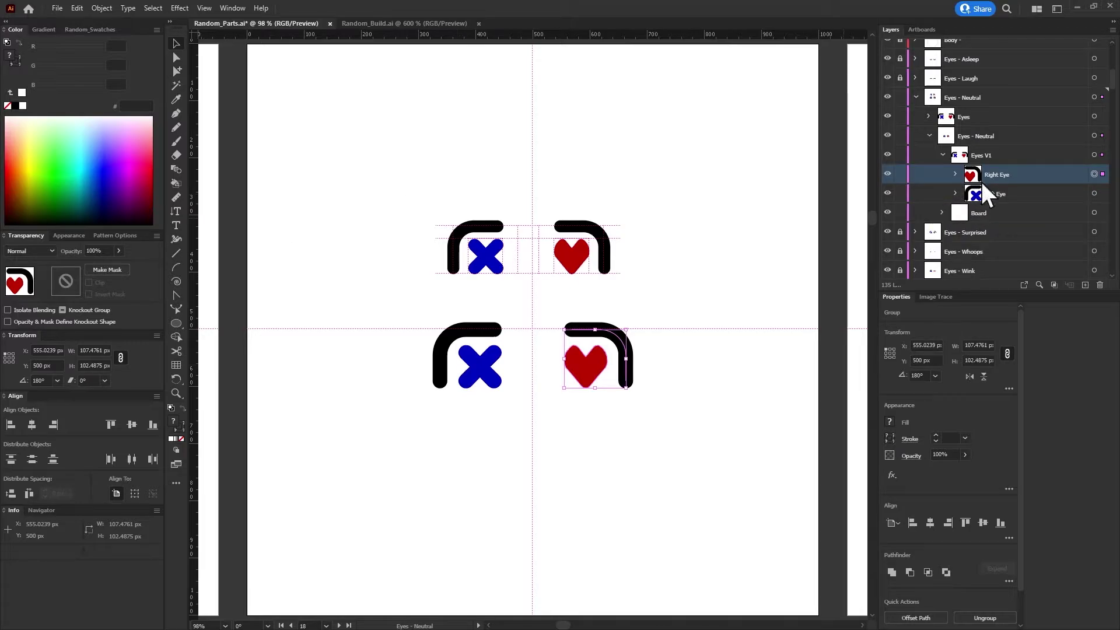
# Hide the copied heart and cross eye shapes in the pasted Eyes layer
pyautogui.click(929, 116)
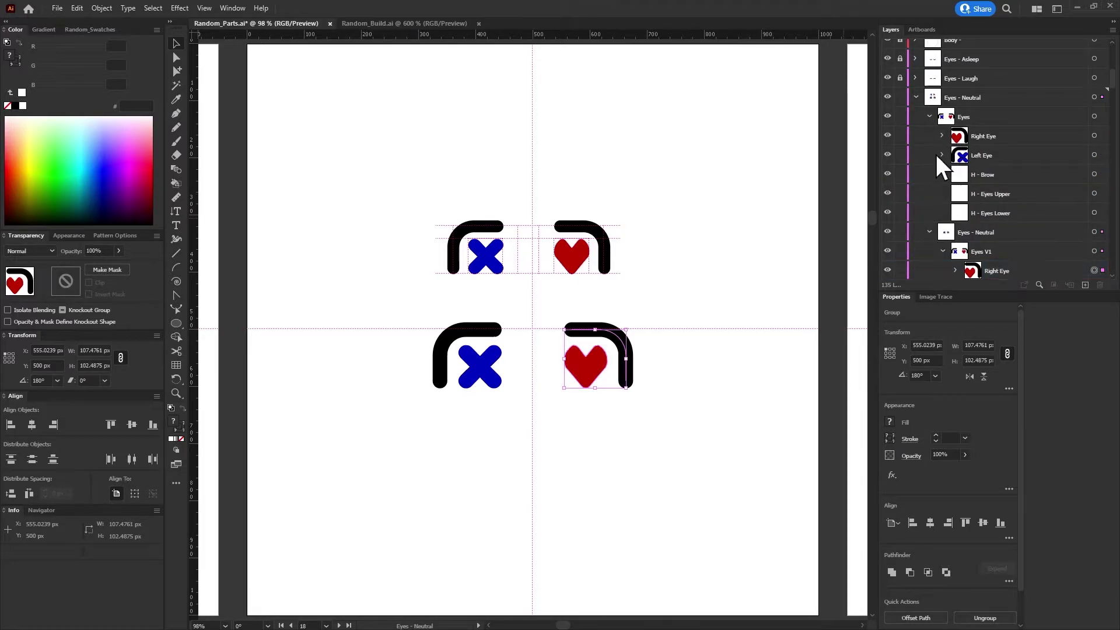
pyautogui.click(942, 136)
pyautogui.click(943, 135)
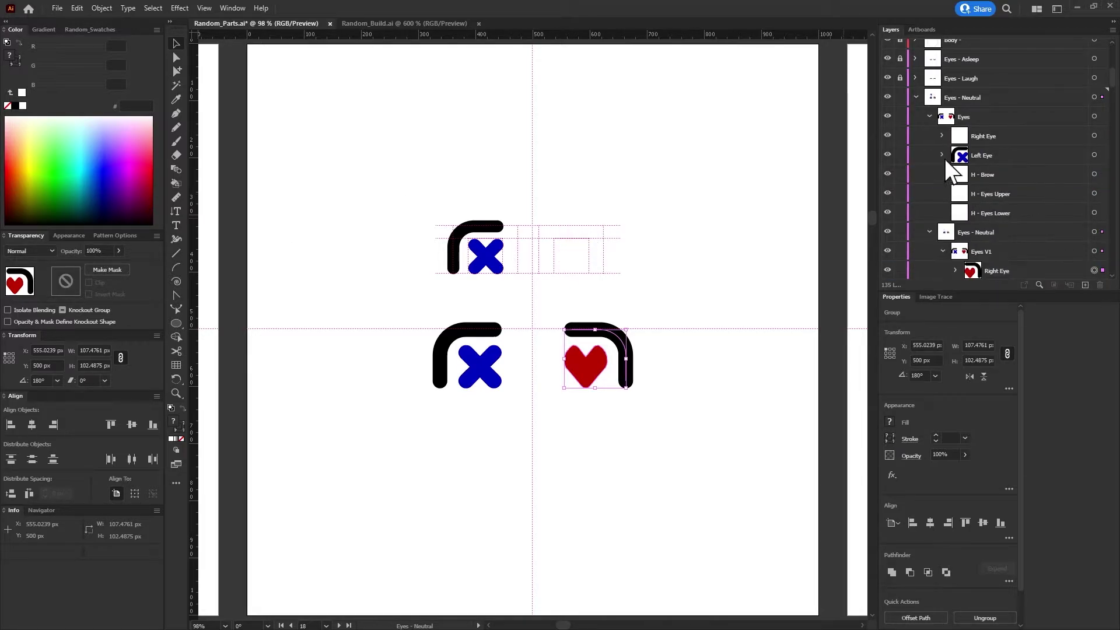
pyautogui.click(942, 155)
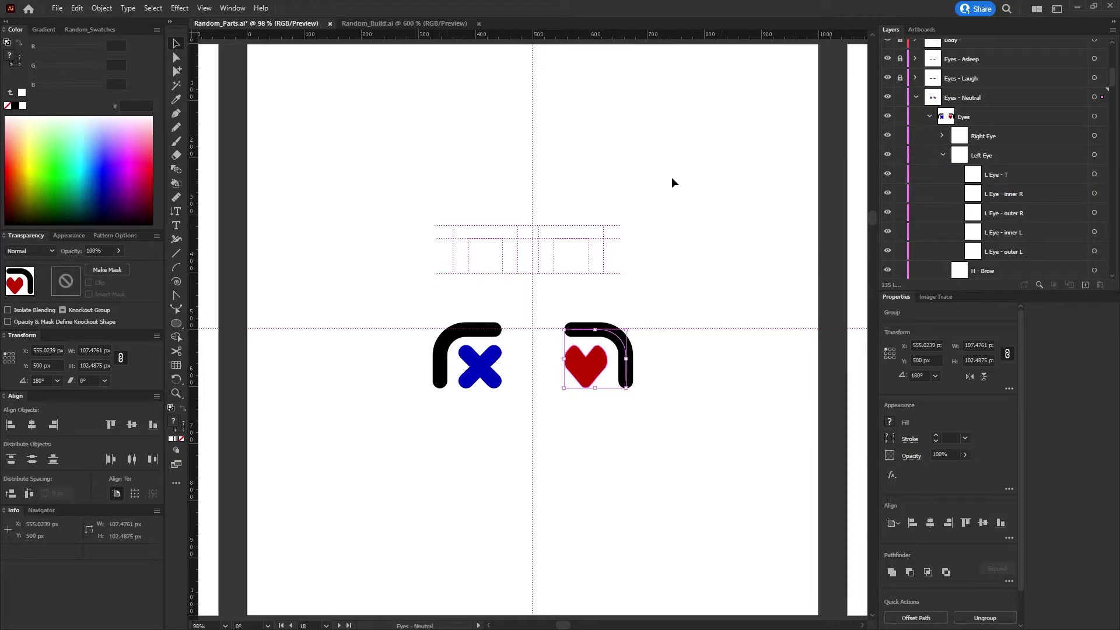
pyautogui.click(942, 155)
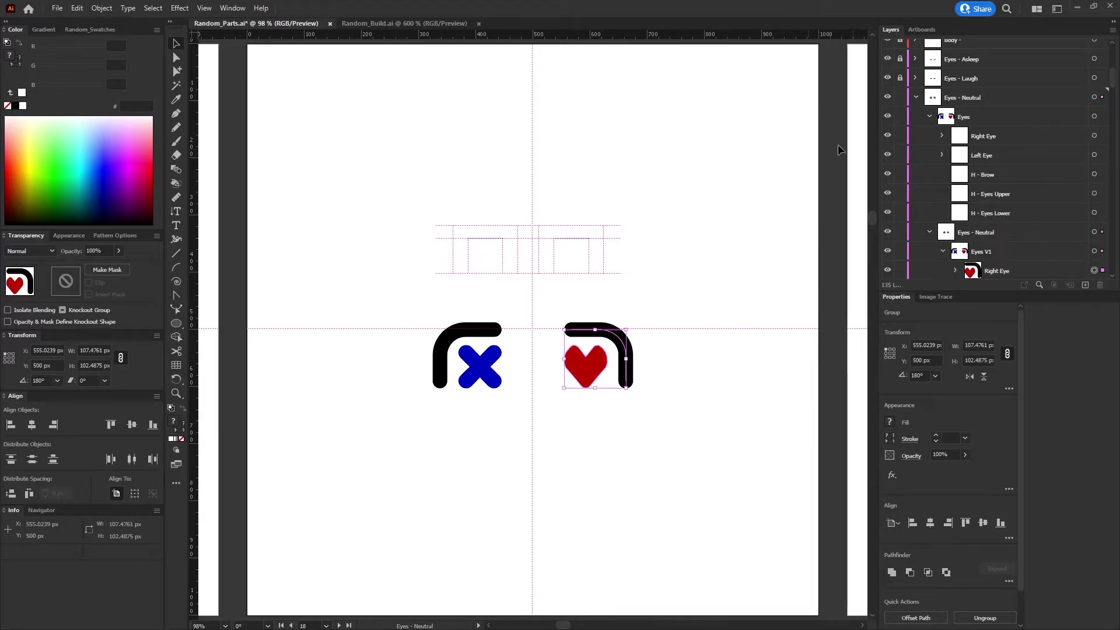
# Rename the copied Eyes layer to Eye Guides in Layer Options
pyautogui.click(974, 116)
pyautogui.doubleClick(971, 115)
pyautogui.press('BackSpace')
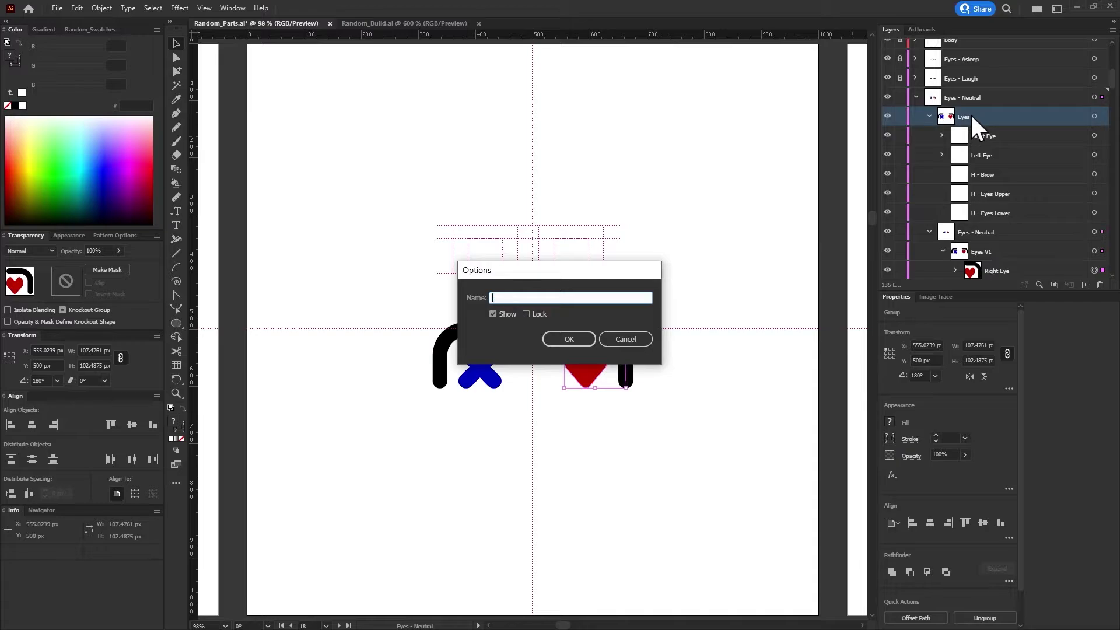
pyautogui.write('Eye Guid')
pyautogui.press('Return')
# Close Random_Build.ai and select the Eye Guides group in Random_Parts.ai's Layers panel
pyautogui.click(443, 23)
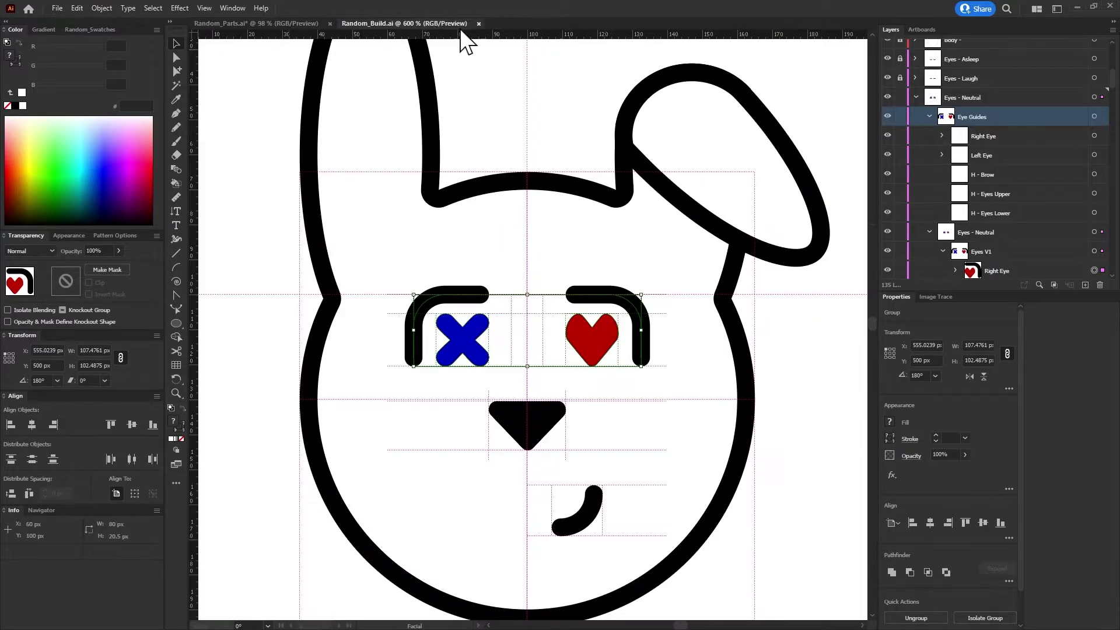
pyautogui.click(478, 23)
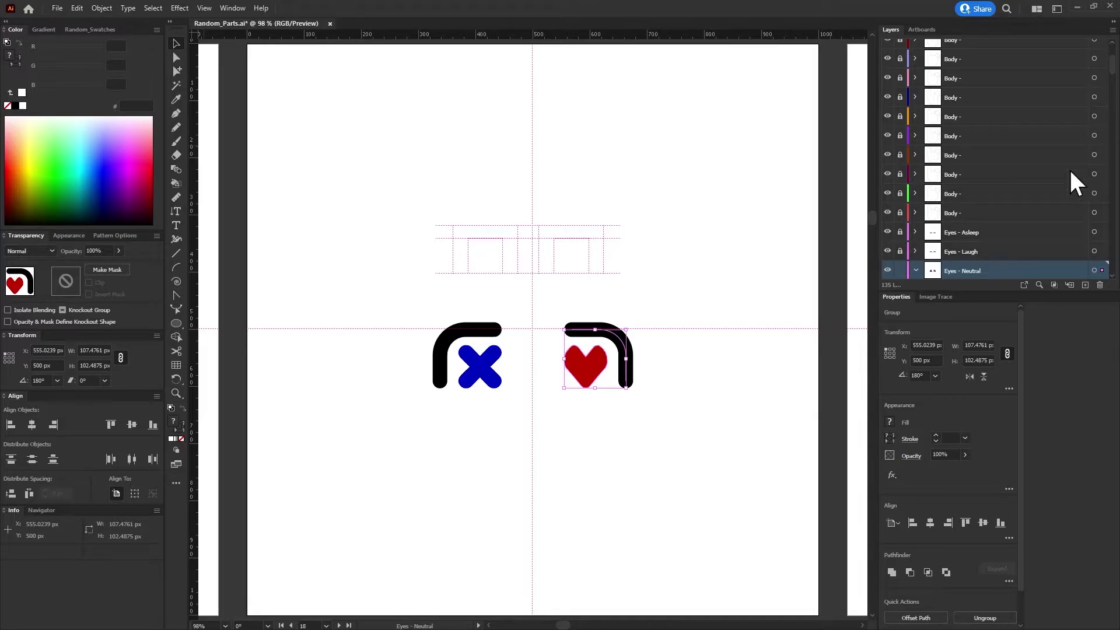
pyautogui.scroll(-3, 957, 233)
pyautogui.click(928, 194)
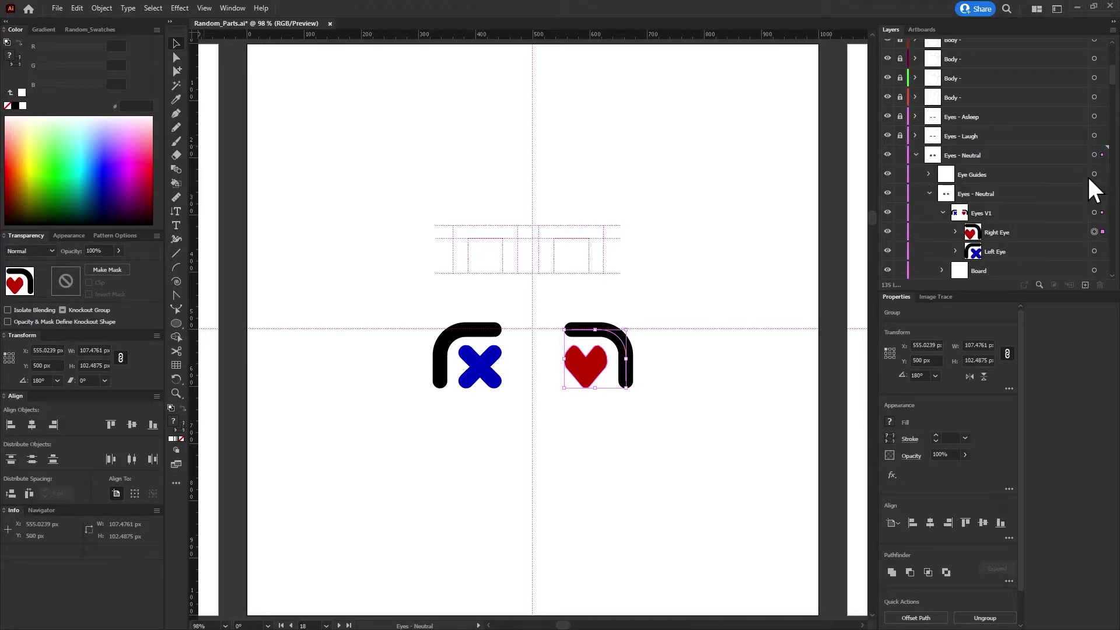
pyautogui.click(929, 194)
pyautogui.click(1094, 174)
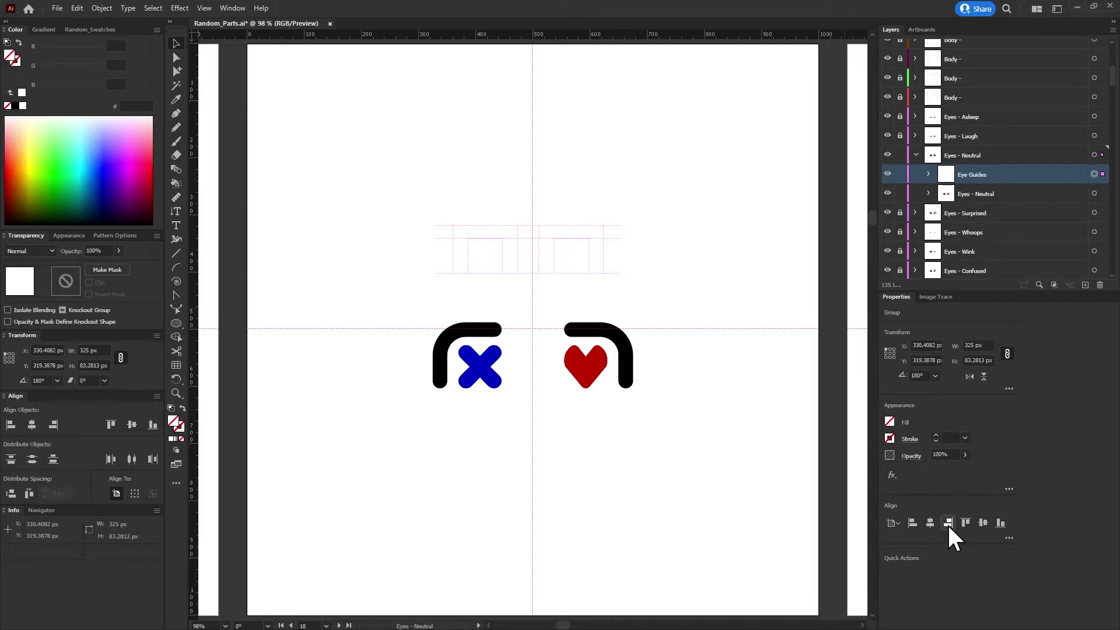
# Vertically centre the eye guides on the eyes, then set W 400 px and X 300 px
pyautogui.click(983, 522)
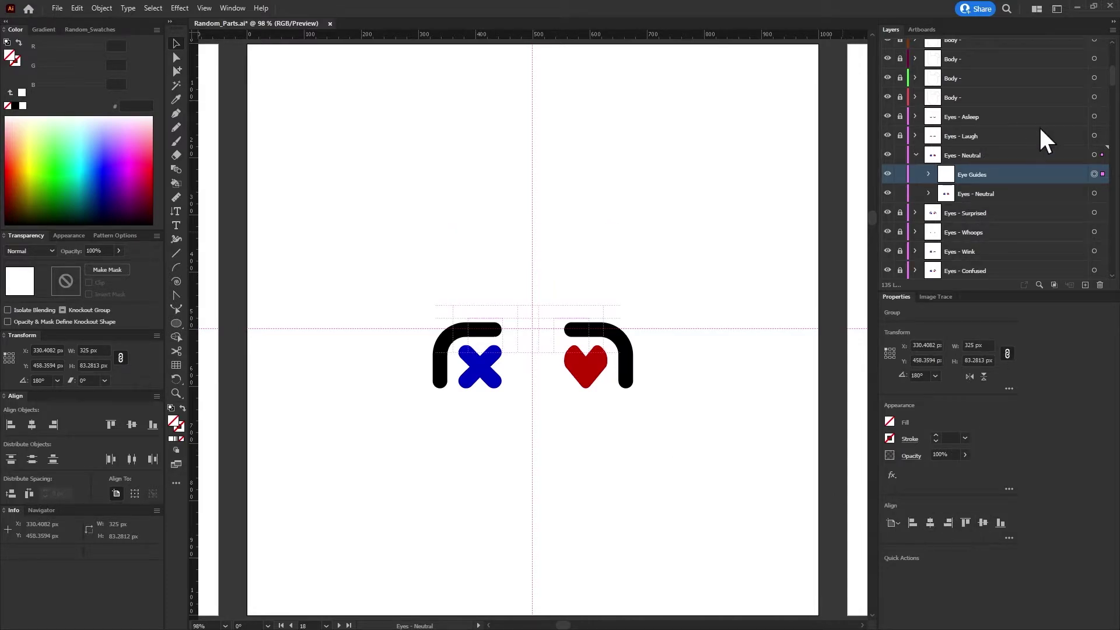
pyautogui.click(1062, 193)
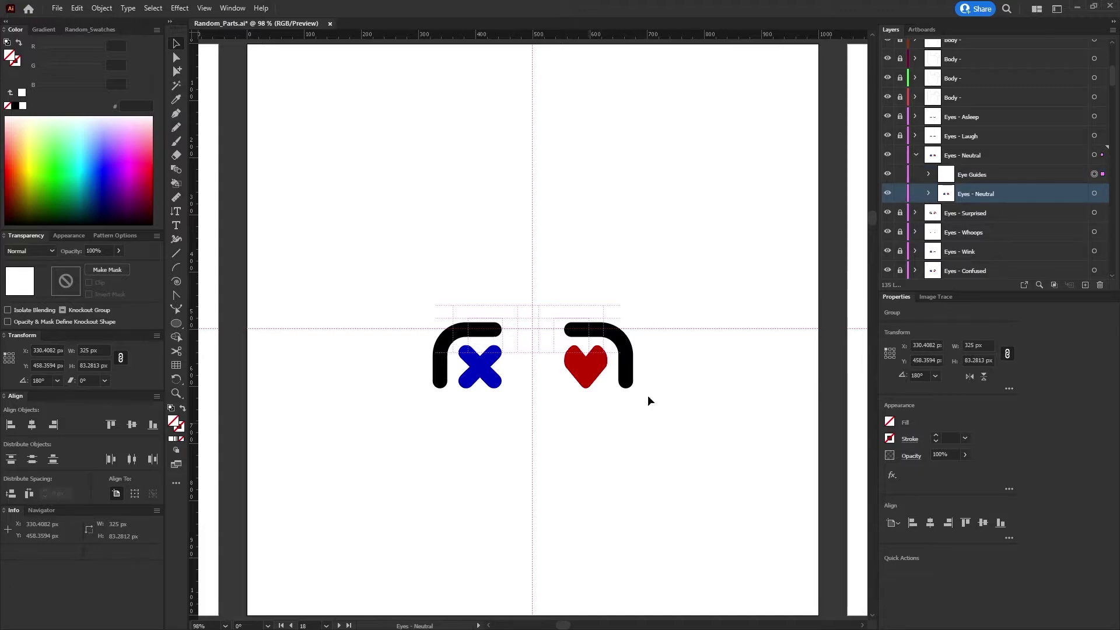
pyautogui.click(1050, 174)
pyautogui.doubleClick(971, 345)
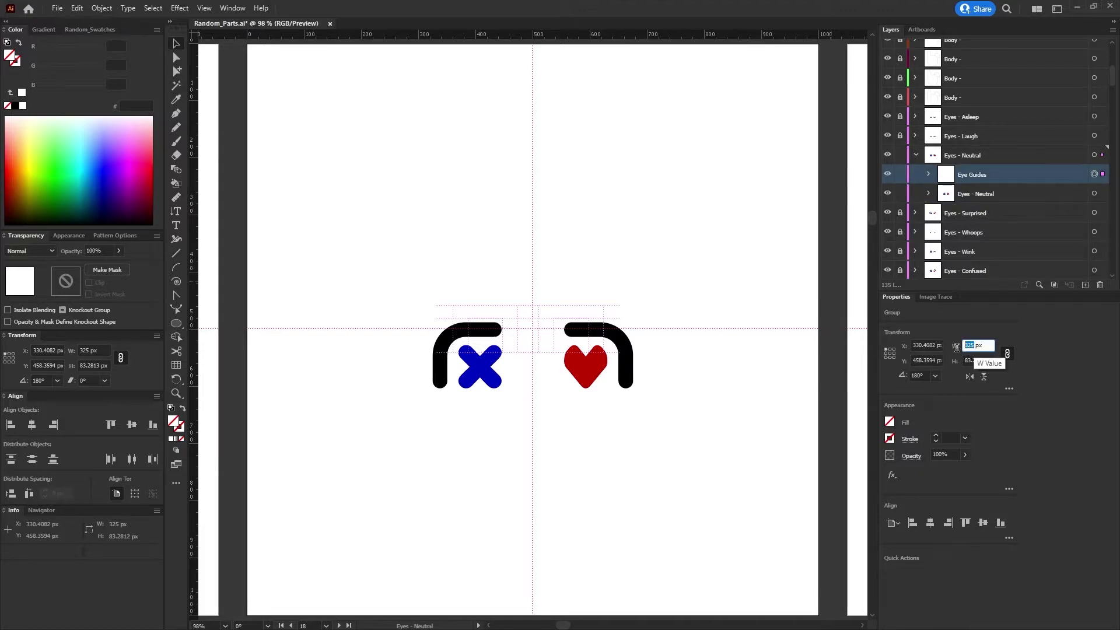
pyautogui.write('400')
pyautogui.press('Return')
pyautogui.write('300')
pyautogui.press('Return')
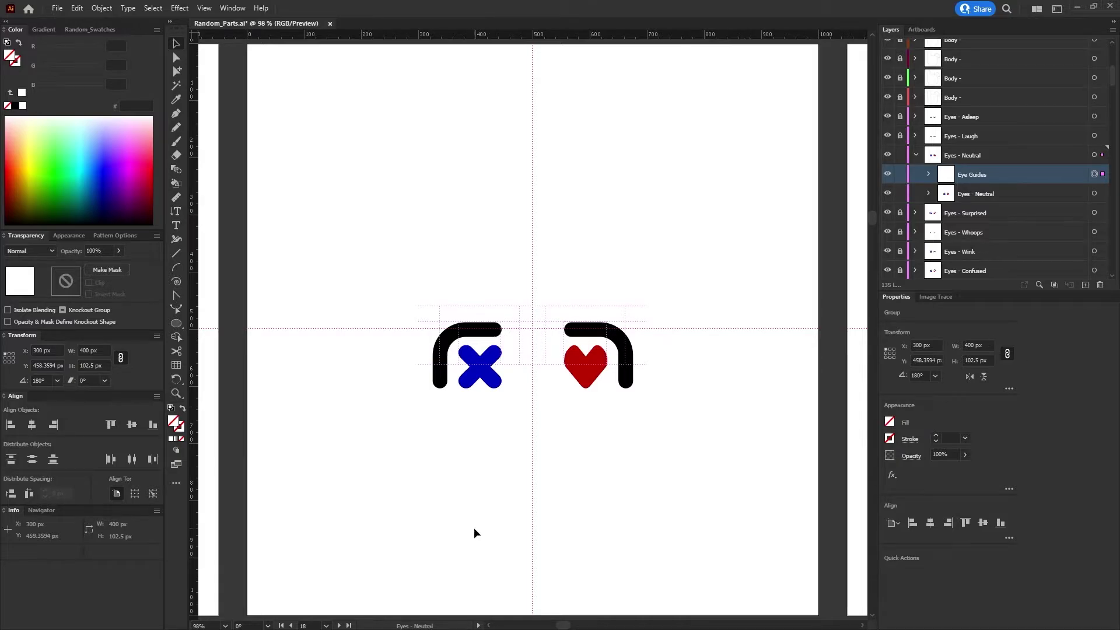
# Nudge the eye guides with arrow keys to Y about 500.36 px
pyautogui.press('Down')
pyautogui.press('Down')
pyautogui.press('Down')
pyautogui.press('Down')
pyautogui.press('Down')
pyautogui.press('Down')
pyautogui.press('Down')
pyautogui.press('Down')
pyautogui.press('Down')
pyautogui.press('Up')
pyautogui.press('Up')
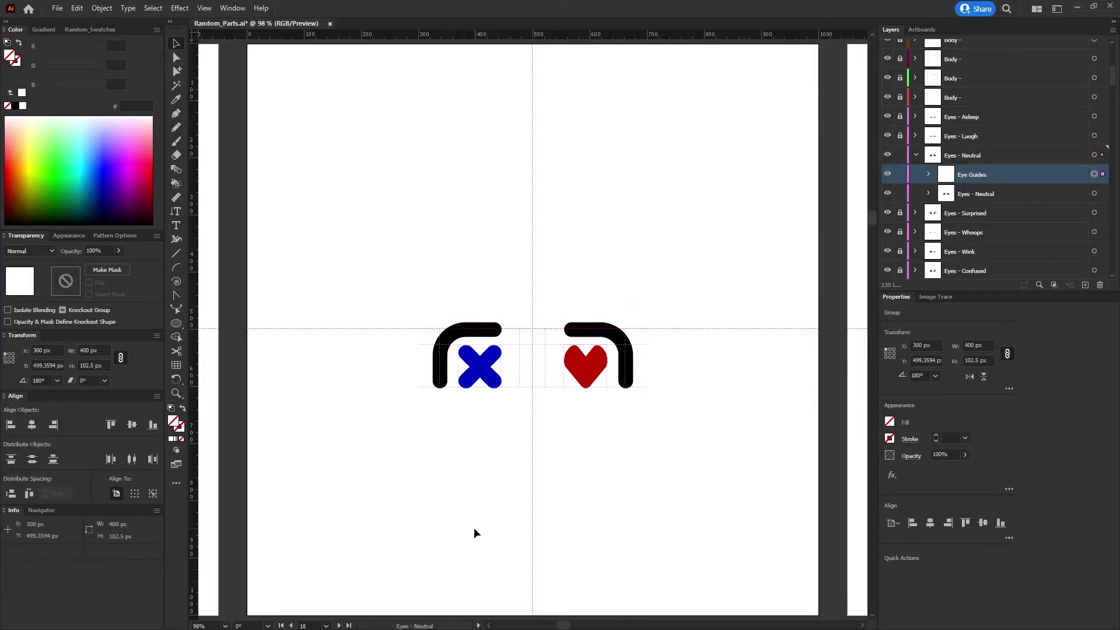
pyautogui.press('Up')
pyautogui.scroll(3, 440, 427)
pyautogui.scroll(3, 423, 282)
pyautogui.press('Up')
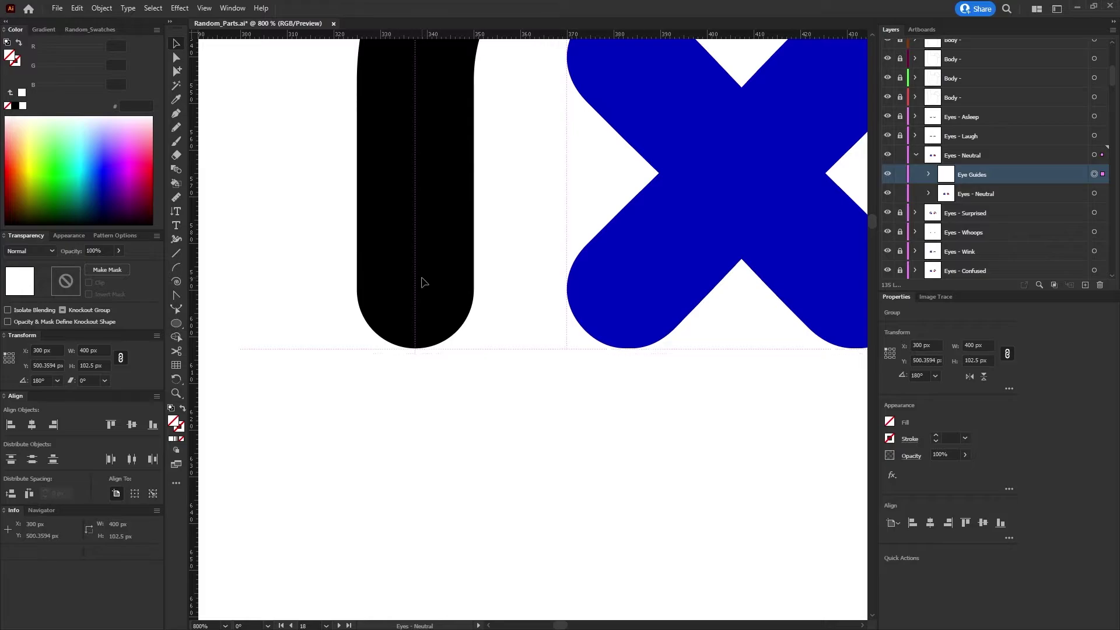
pyautogui.scroll(-3, 441, 277)
pyautogui.scroll(-3, 447, 280)
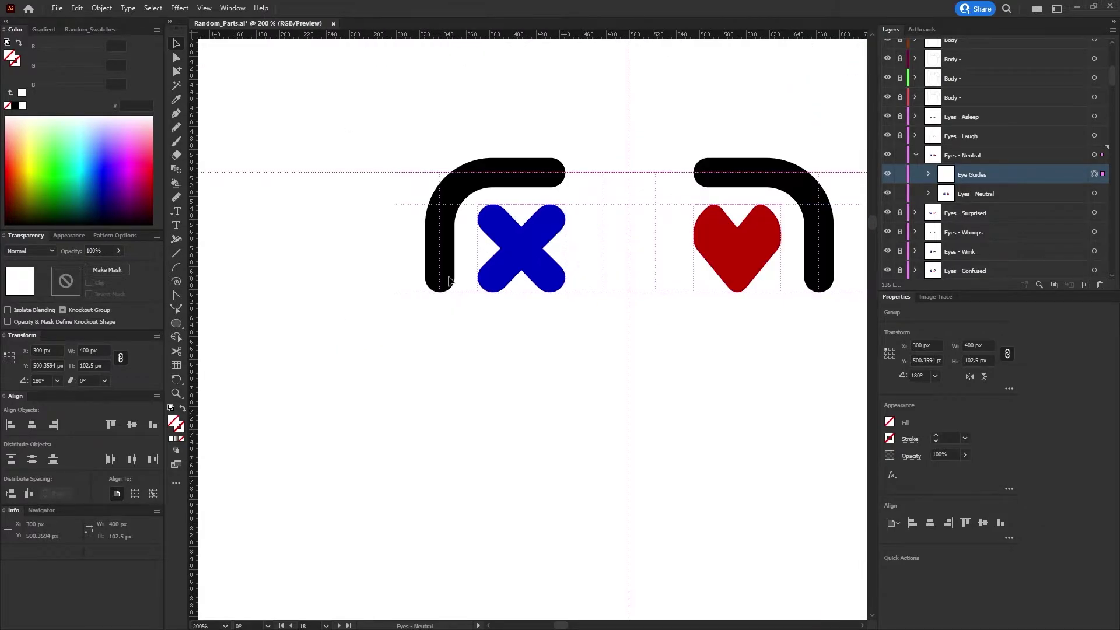
pyautogui.click(928, 194)
pyautogui.scroll(-1, 978, 187)
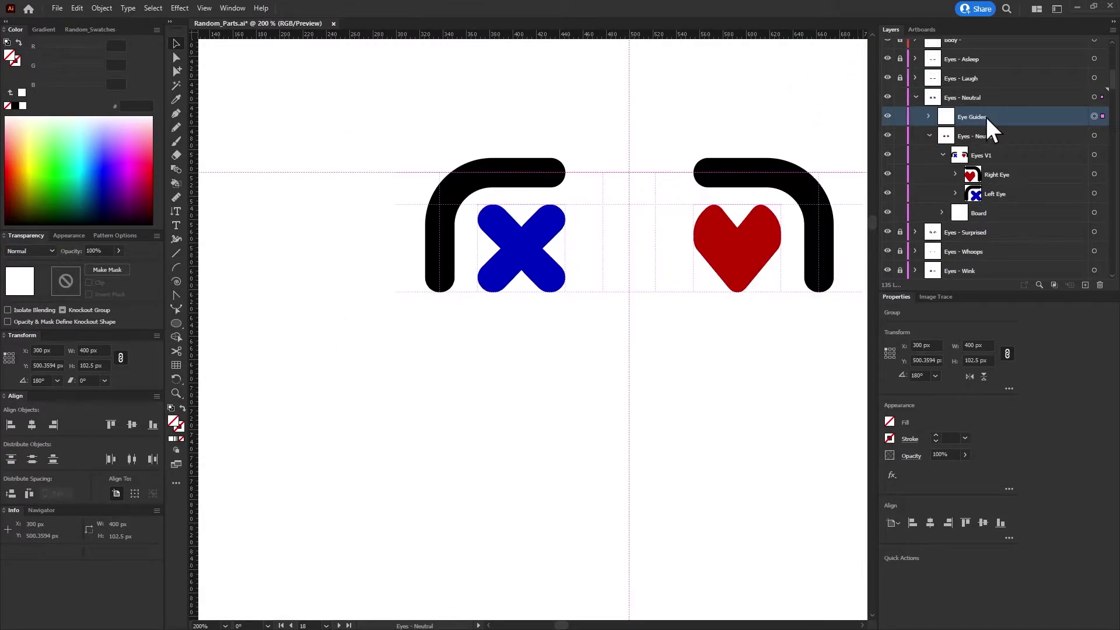
# Move Eye Guides into Eyes - Neutral above Eyes V1 and lock it
pyautogui.moveTo(985, 117); pyautogui.dragTo(991, 143)
pyautogui.click(942, 155)
pyautogui.click(900, 135)
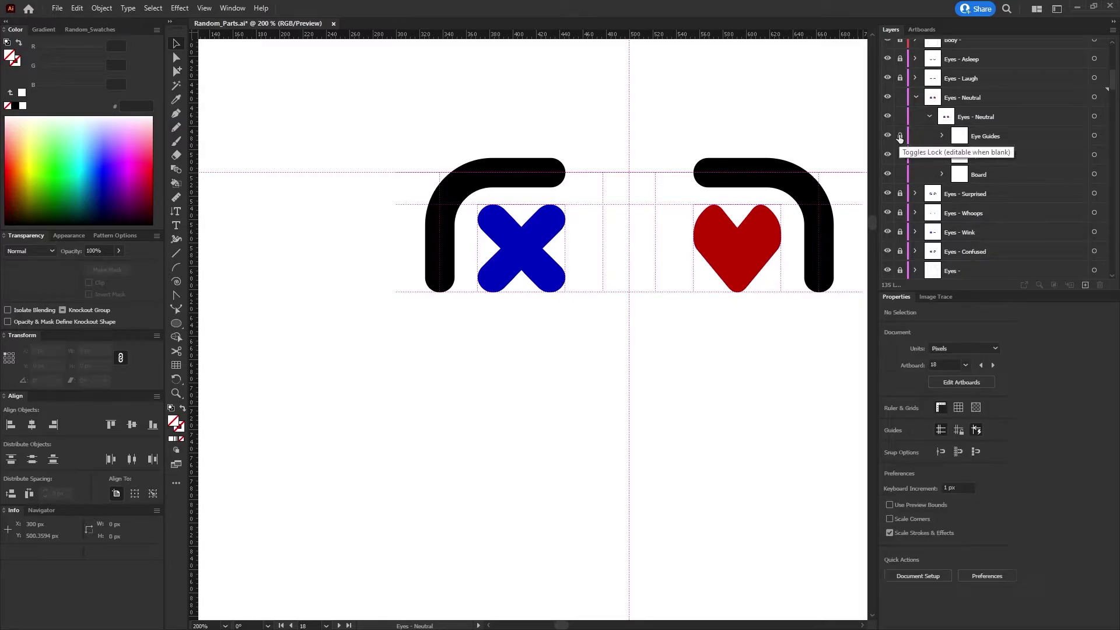
pyautogui.scroll(-1, 635, 142)
pyautogui.scroll(-1, 636, 142)
# Fit artboard 18, zoom in, and open then close Eyes V1's options unchanged
pyautogui.hotkey('ctrl', '0')
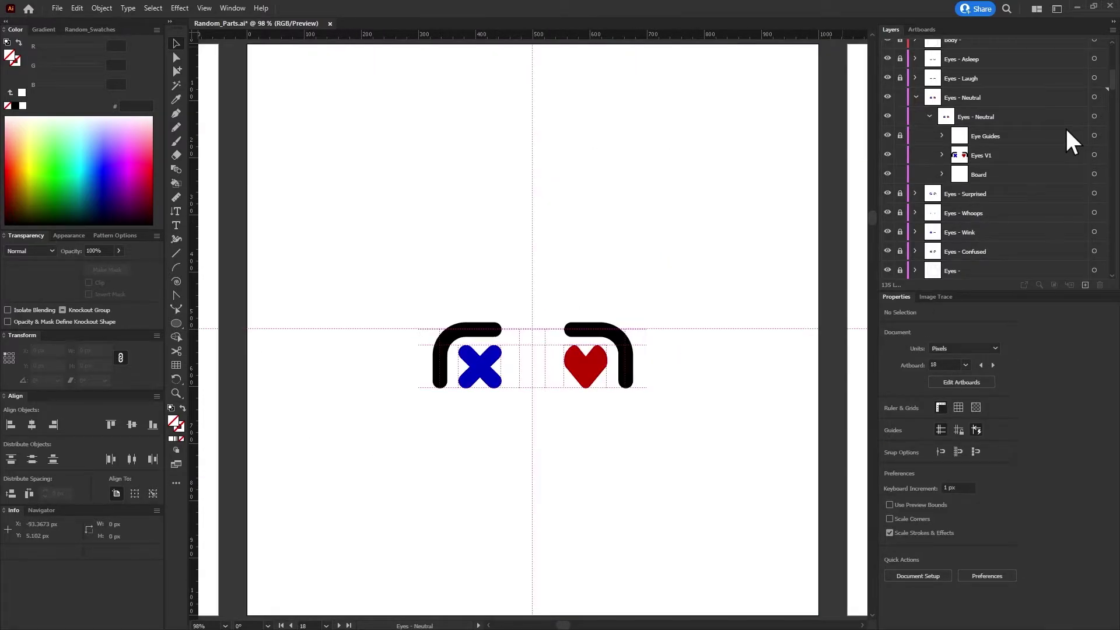
pyautogui.hotkey('ctrl', '+')
pyautogui.hotkey('ctrl', '+')
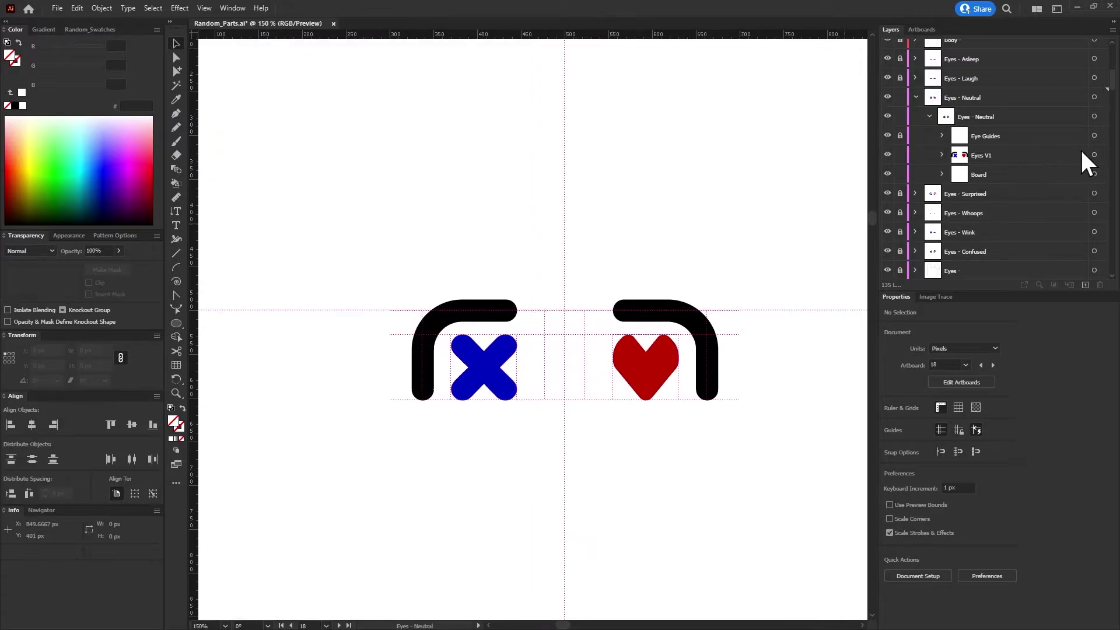
pyautogui.click(1035, 155)
pyautogui.doubleClick(983, 155)
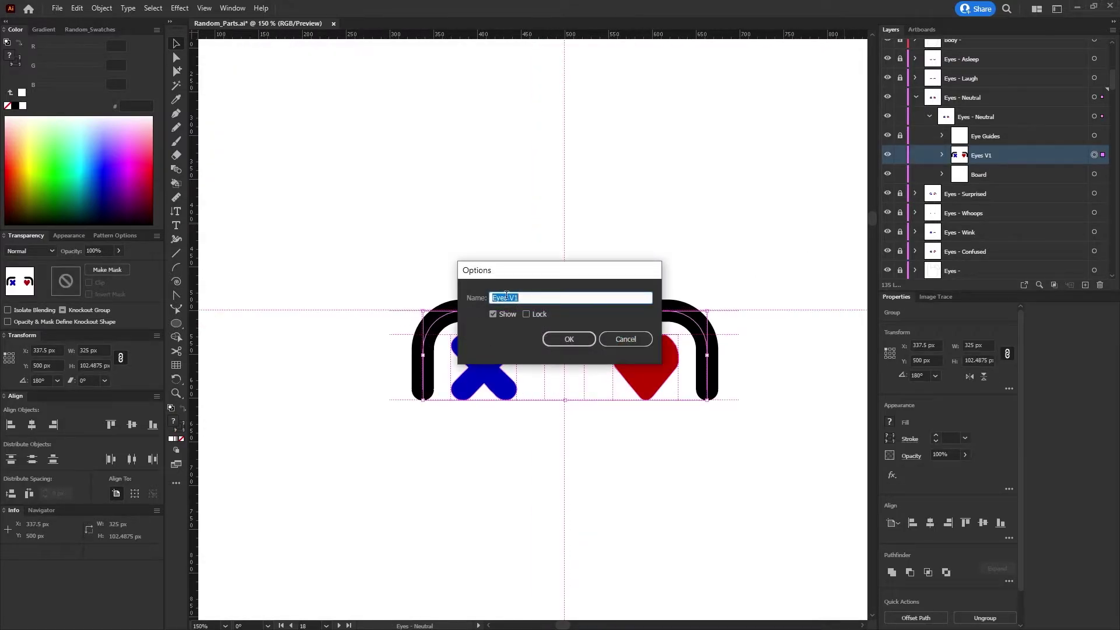
pyautogui.press('Return')
# Deselect, zoom out to all artboards, and collapse the Eyes - Neutral sublayer
pyautogui.click(616, 233)
pyautogui.hotkey('ctrl', 'alt', '0')
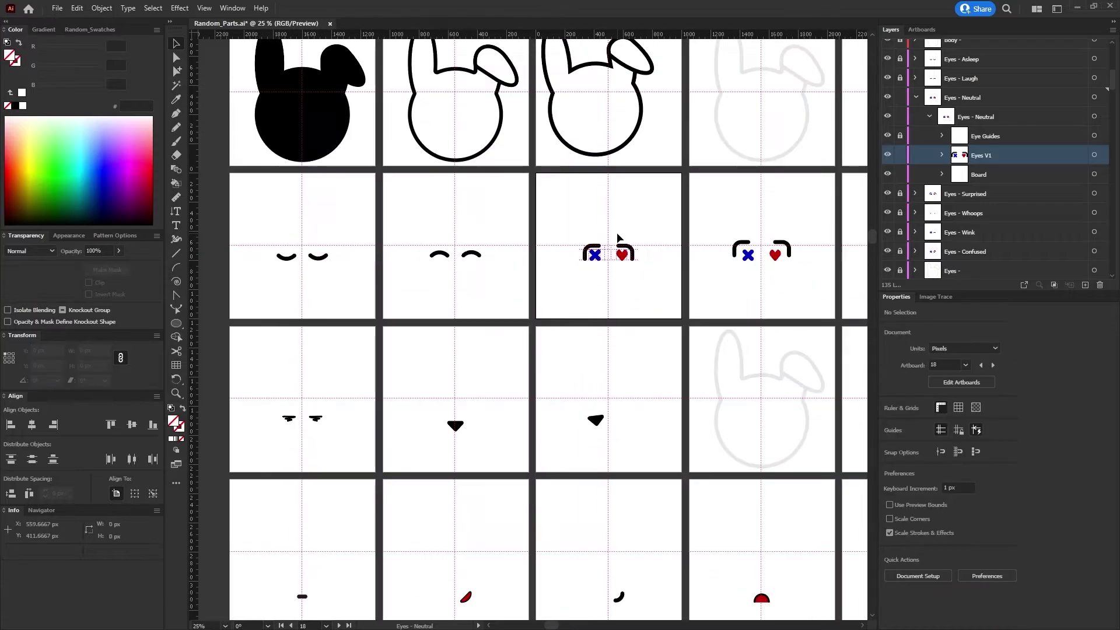
pyautogui.scroll(1, 617, 236)
pyautogui.click(928, 117)
pyautogui.click(1027, 116)
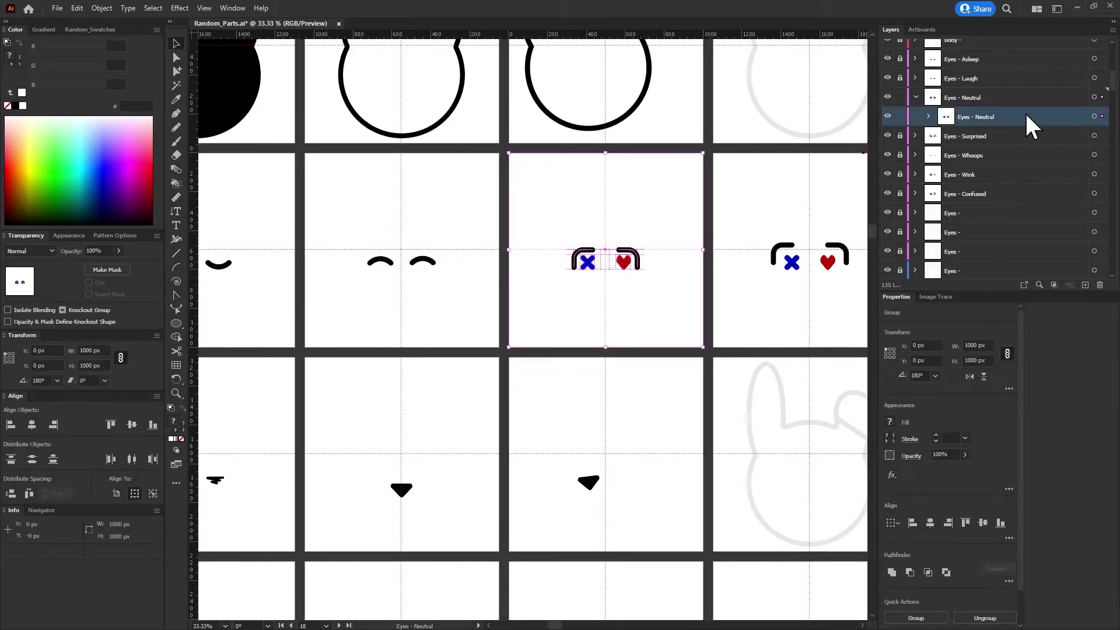
# Target the unnamed Eyes layer holding V2 - Faded and browse the artboard list for its artboard
pyautogui.click(1048, 211)
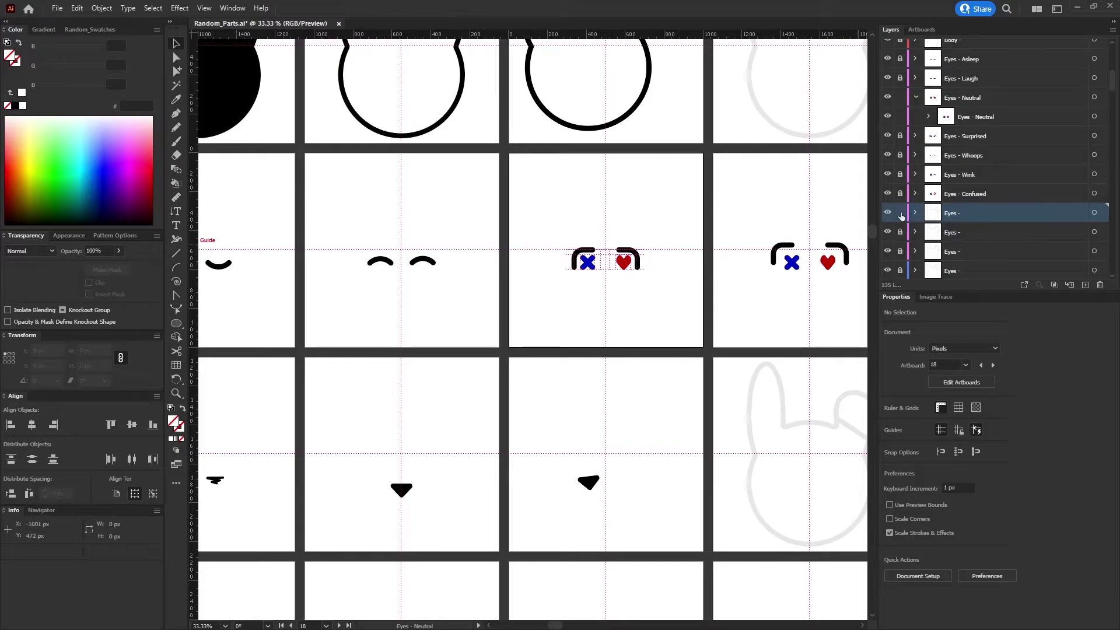
pyautogui.scroll(-3, 974, 211)
pyautogui.scroll(-2, 965, 163)
pyautogui.click(991, 117)
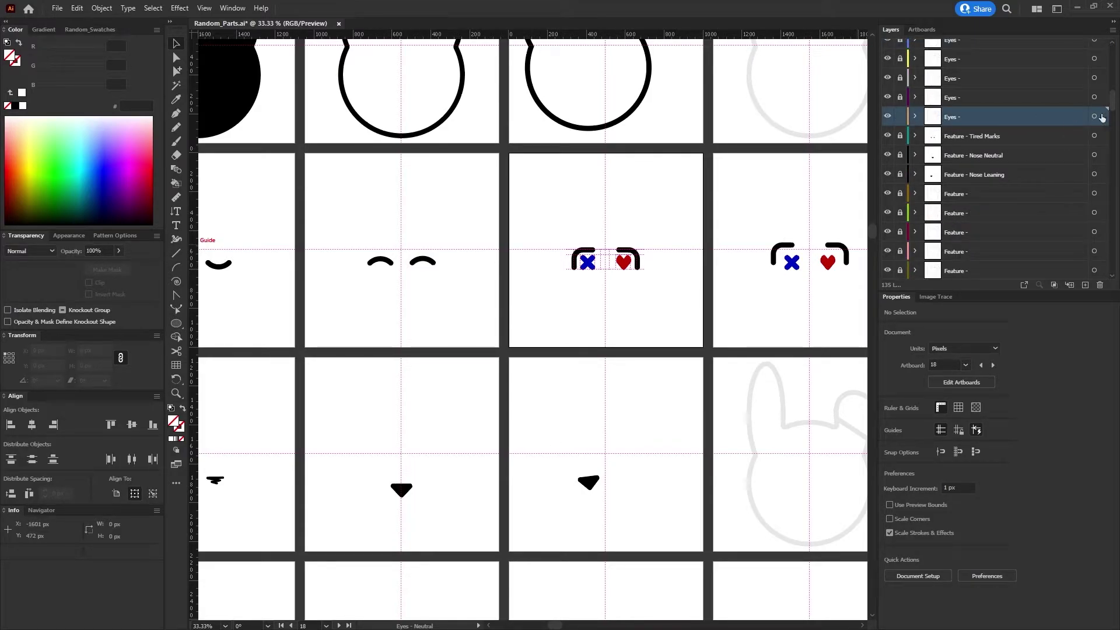
pyautogui.click(915, 116)
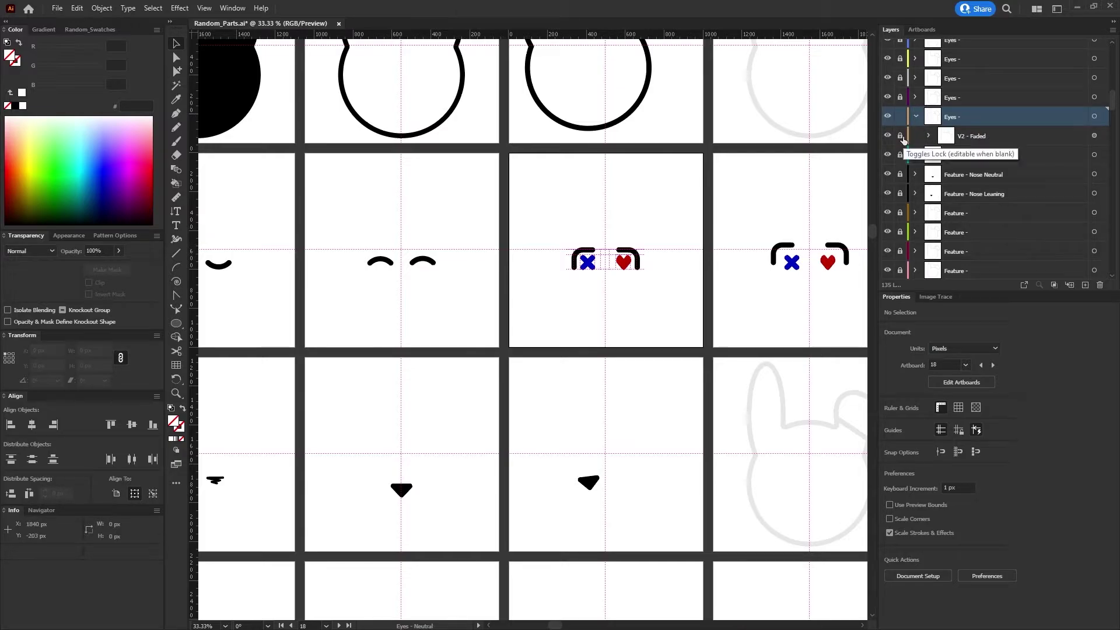
pyautogui.click(1094, 116)
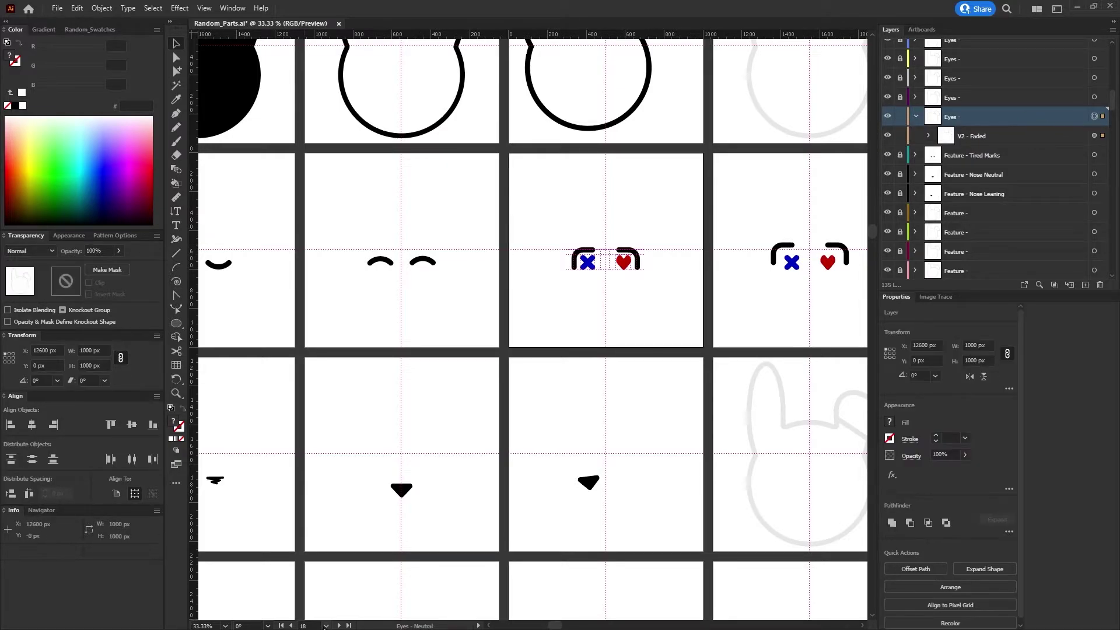
pyautogui.click(326, 626)
pyautogui.scroll(-4, 359, 586)
pyautogui.scroll(-3, 367, 606)
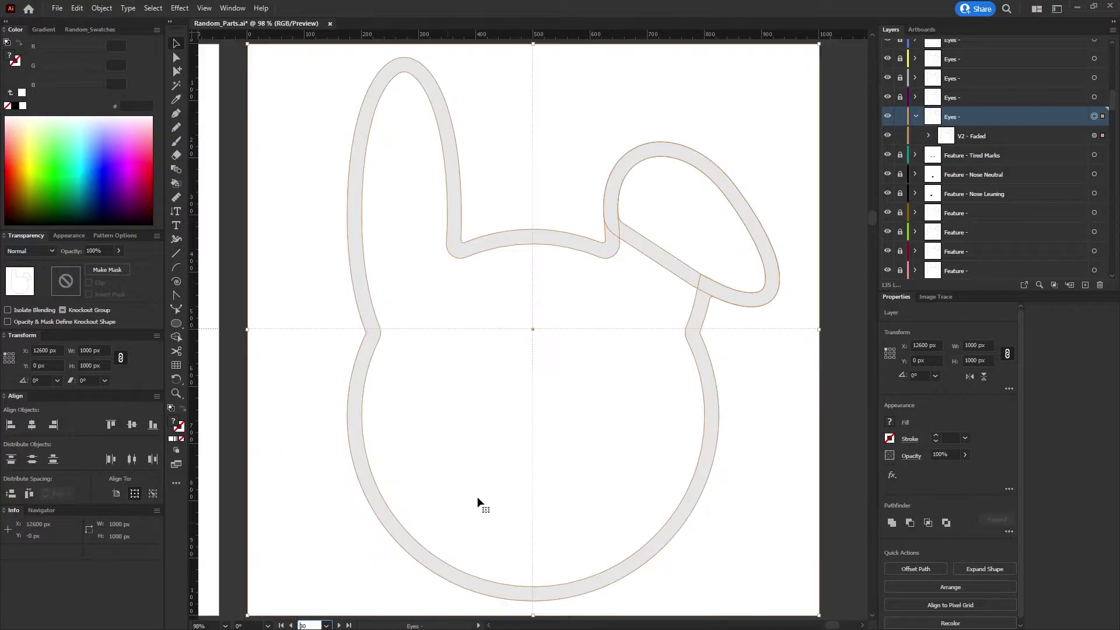
# Target the unnamed Eyes layer and jump to artboard 30 with the bunny eyes
pyautogui.click(975, 112)
pyautogui.click(956, 135)
pyautogui.scroll(4, 929, 111)
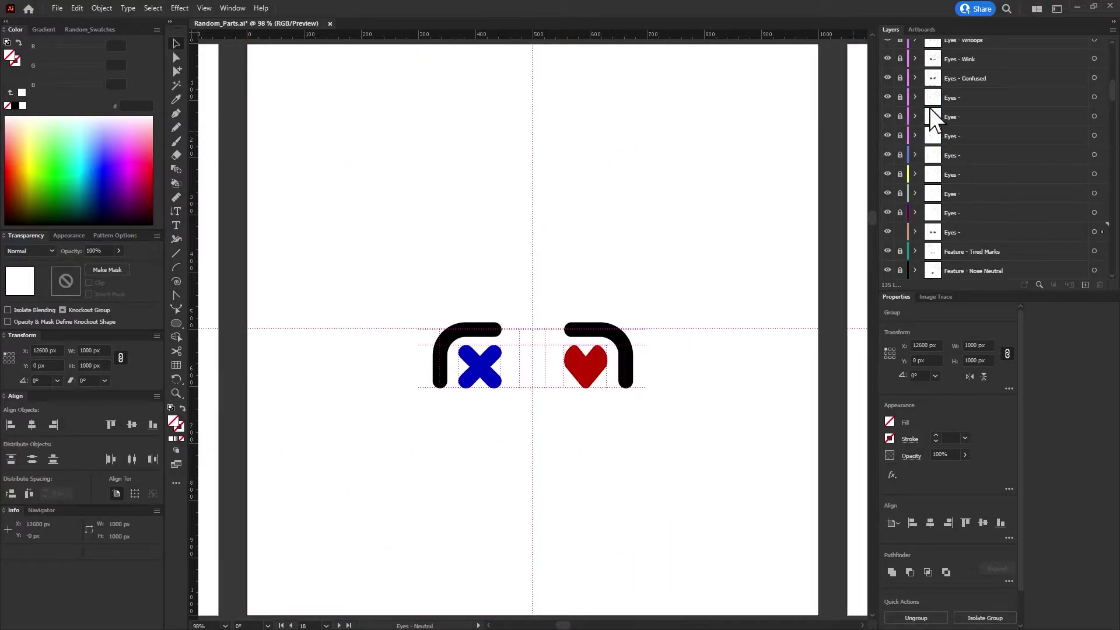
pyautogui.scroll(4, 922, 108)
pyautogui.scroll(3, 903, 99)
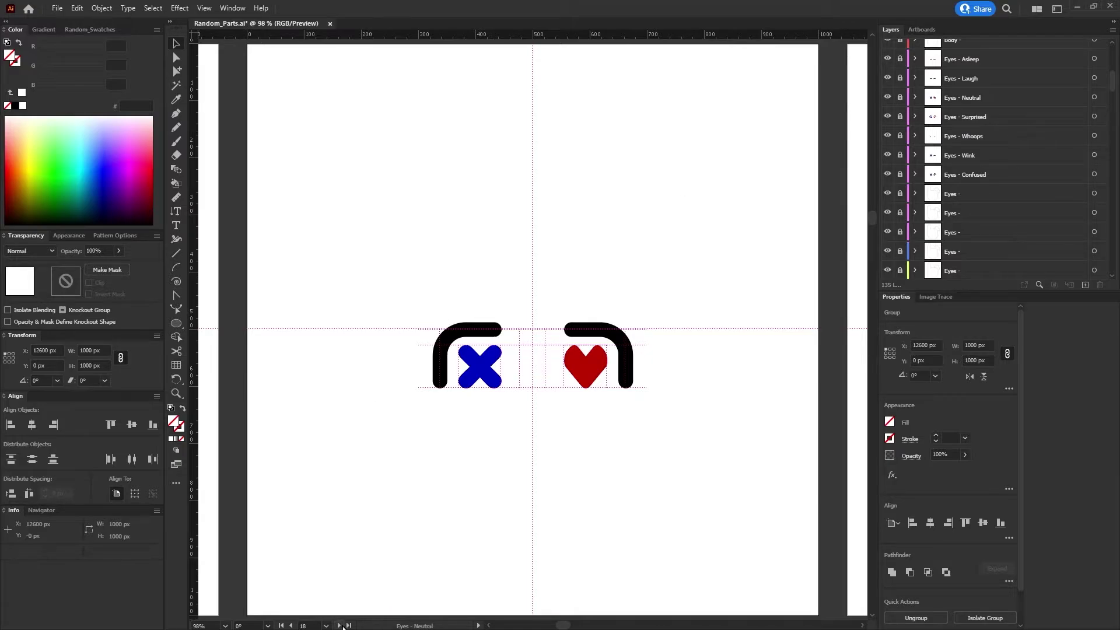
pyautogui.scroll(-5, 1063, 169)
pyautogui.click(1094, 212)
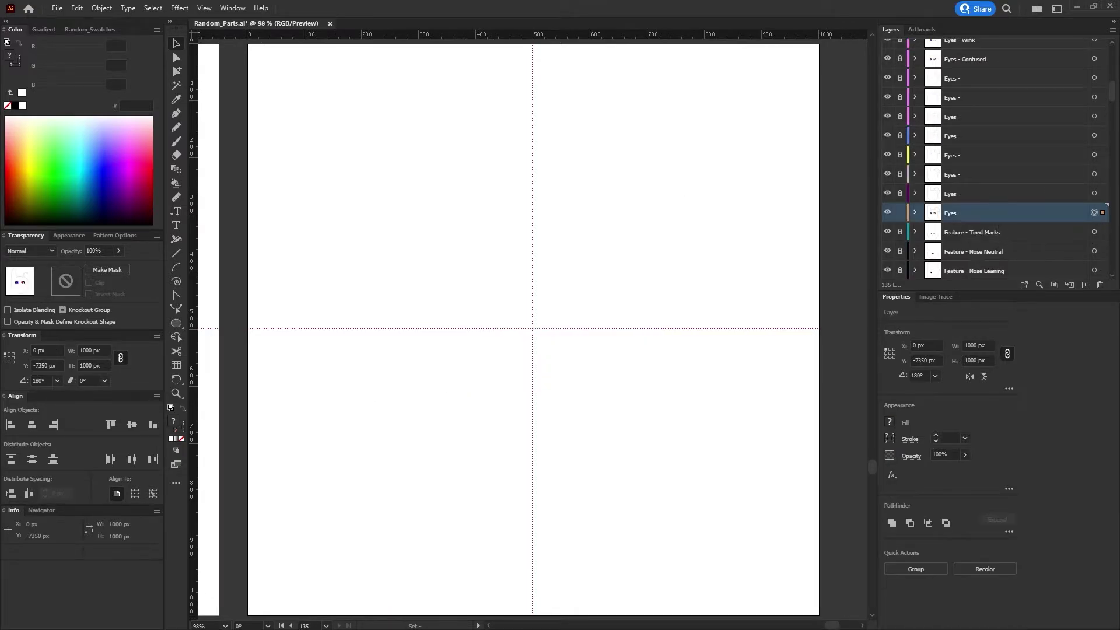
pyautogui.click(326, 626)
pyautogui.scroll(-5, 366, 589)
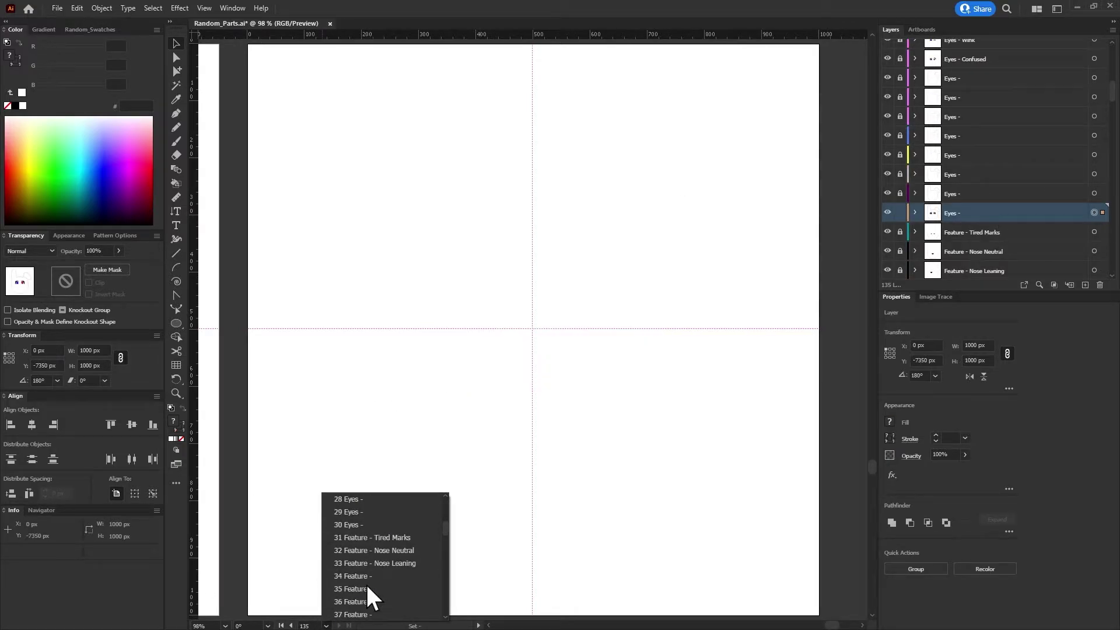
pyautogui.click(363, 524)
# Deselect and inspect the Eyes layer's Eyes V1 and Board sublayers
pyautogui.click(835, 371)
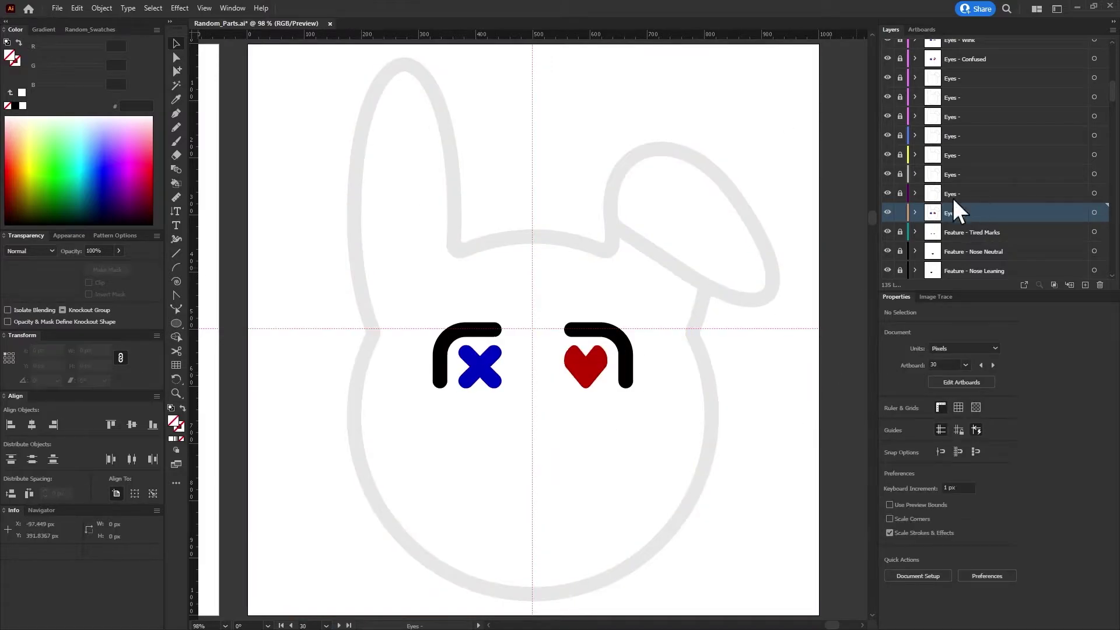
pyautogui.click(915, 213)
pyautogui.scroll(-1, 913, 235)
pyautogui.click(929, 174)
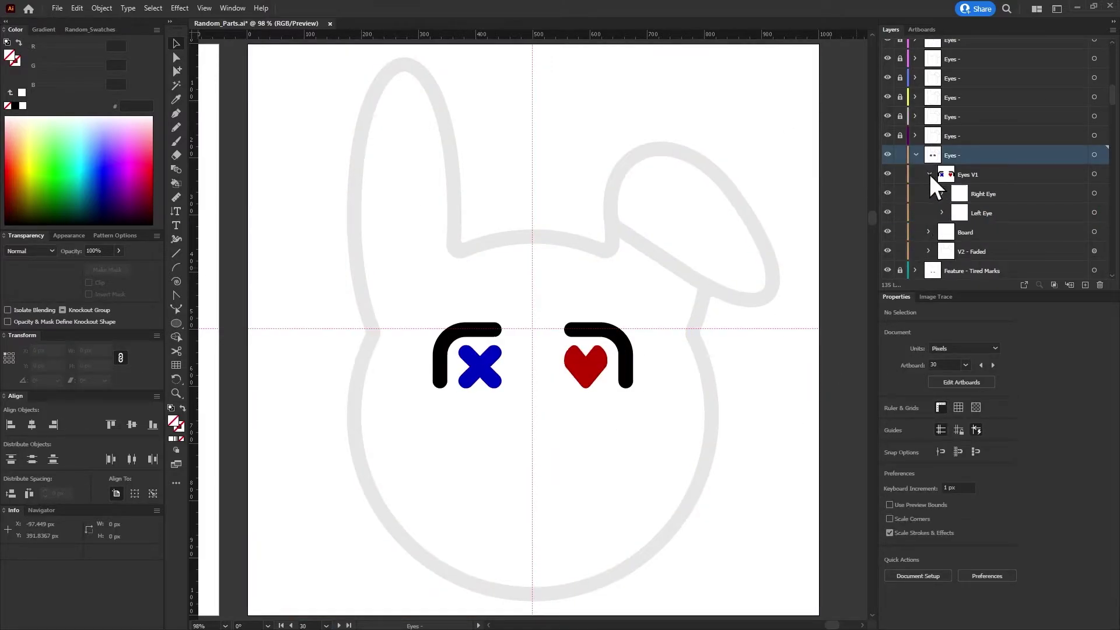
pyautogui.click(929, 175)
pyautogui.click(925, 169)
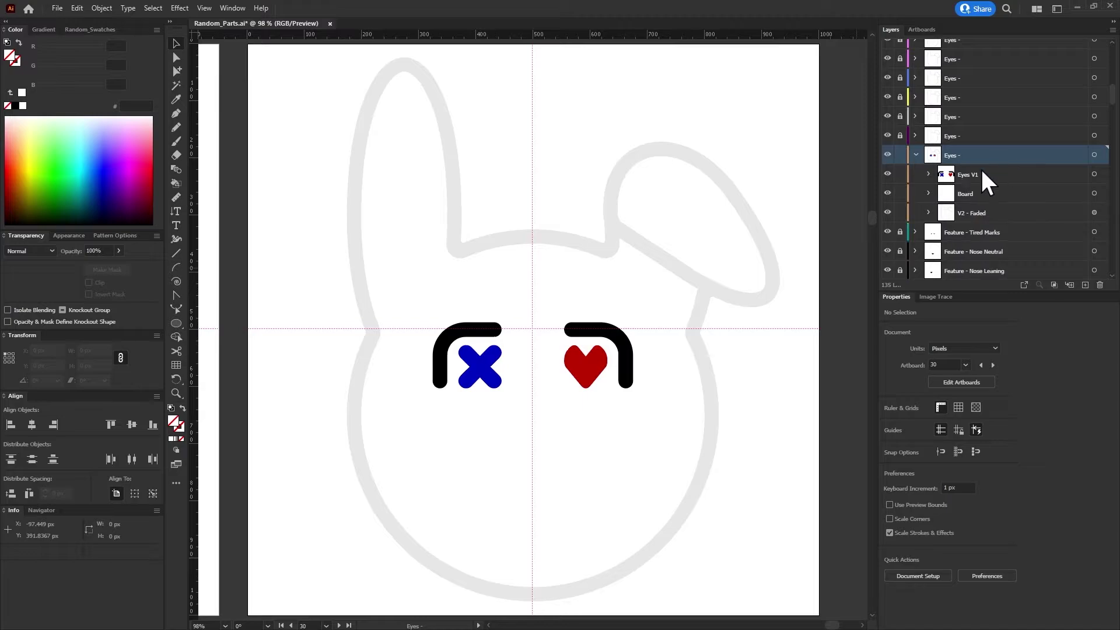
pyautogui.scroll(5, 981, 167)
pyautogui.scroll(1, 973, 156)
pyautogui.scroll(1, 973, 157)
pyautogui.scroll(2, 972, 156)
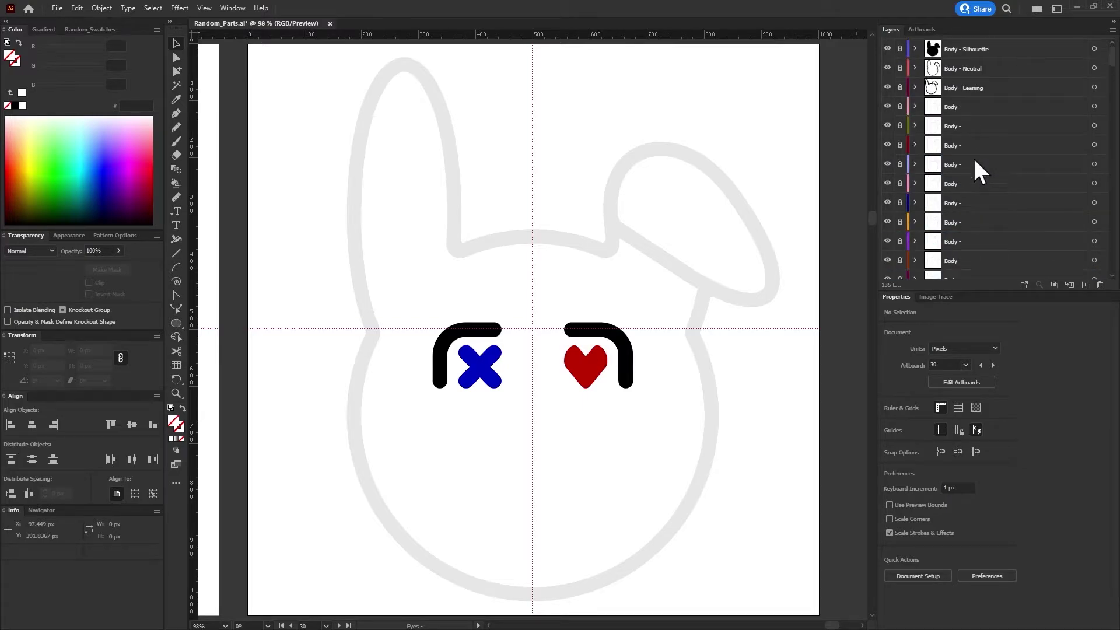
pyautogui.scroll(1, 973, 156)
pyautogui.scroll(-3, 912, 225)
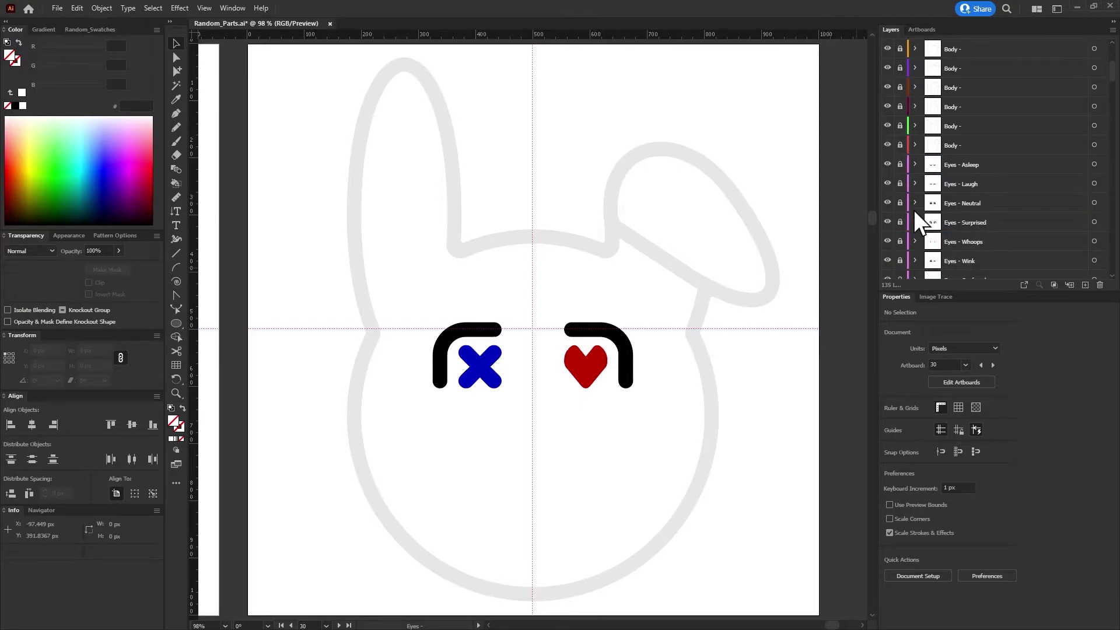
# Unlock Eyes - Neutral and its Eye Guides group, then select Eye Guides
pyautogui.click(901, 203)
pyautogui.click(915, 201)
pyautogui.scroll(-3, 1020, 214)
pyautogui.click(984, 203)
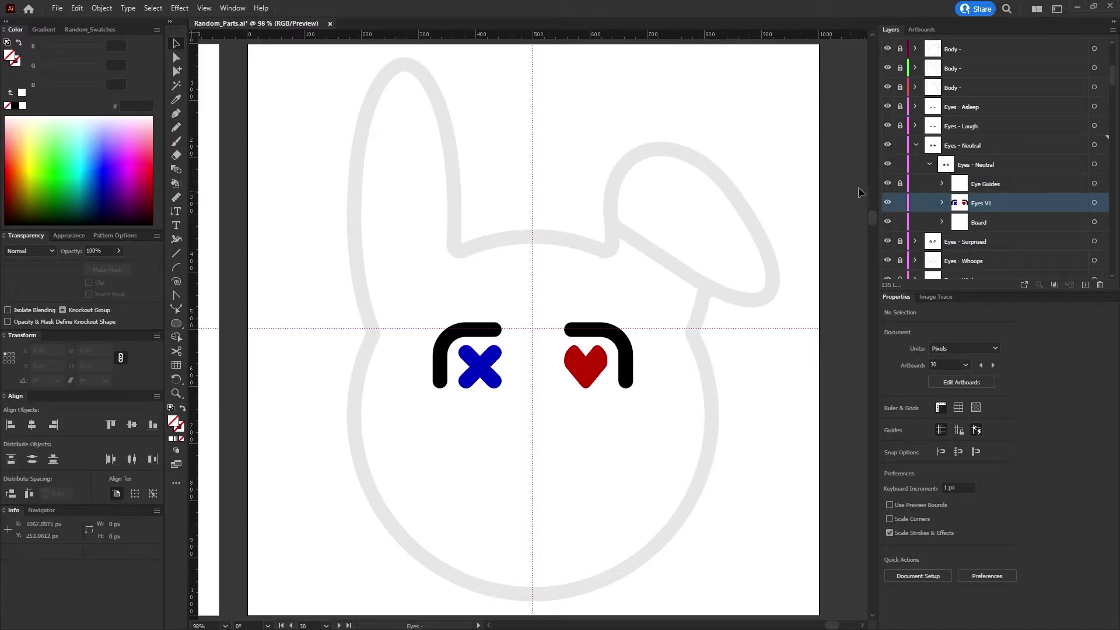
pyautogui.click(900, 183)
pyautogui.click(1095, 183)
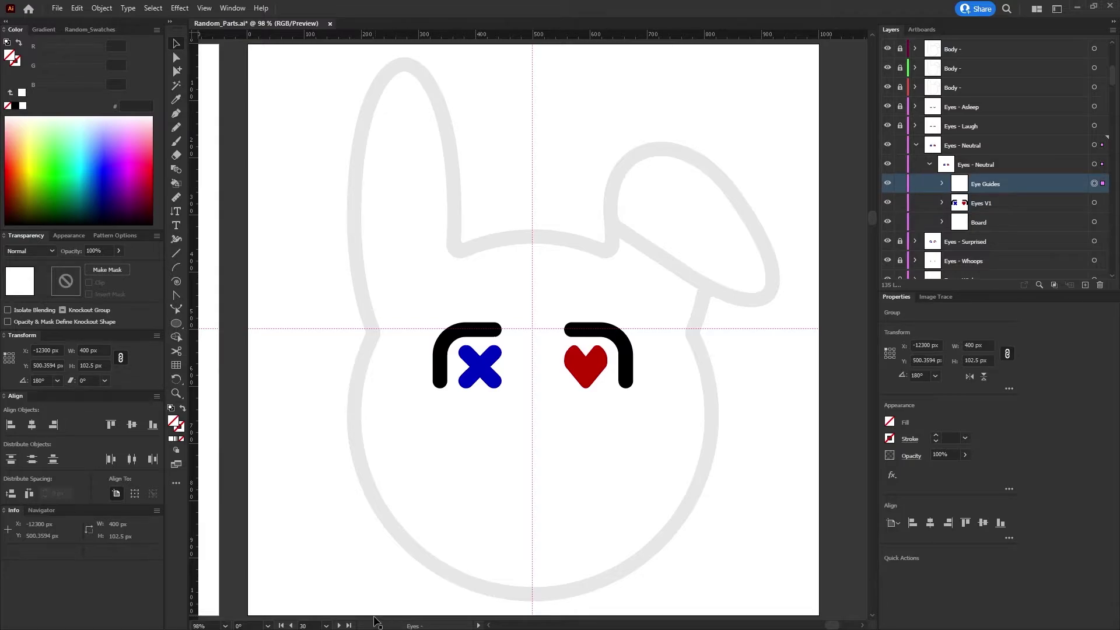
# Jump to the Eyes - Neutral artboard and collapse the Eyes - Neutral layer
pyautogui.click(327, 625)
pyautogui.scroll(-2, 409, 530)
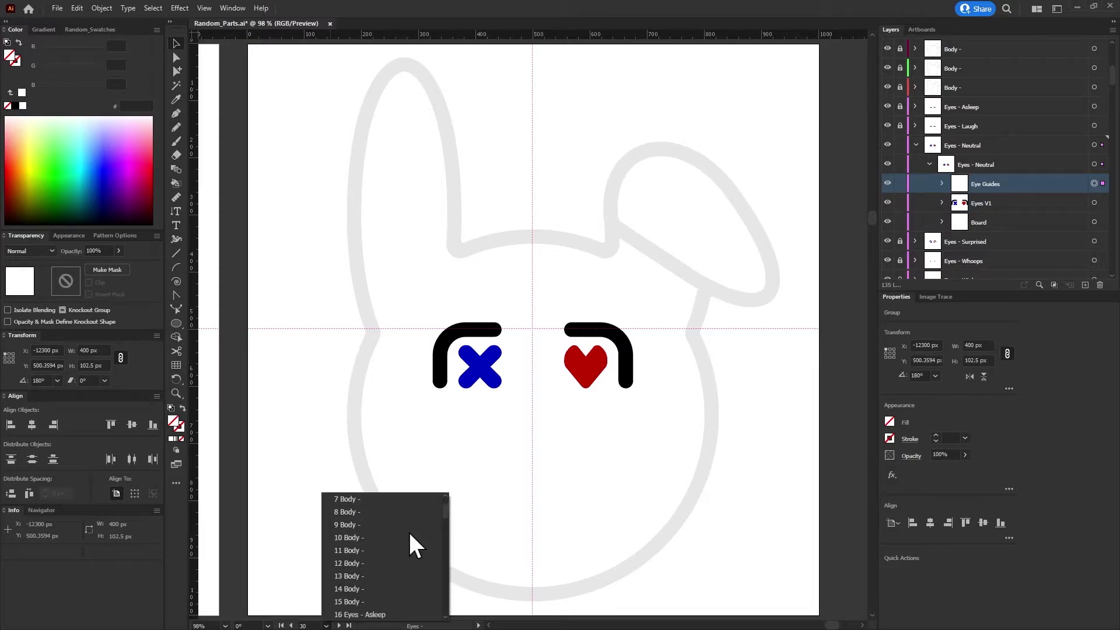
pyautogui.scroll(-2, 408, 530)
pyautogui.scroll(-1, 409, 530)
pyautogui.click(408, 530)
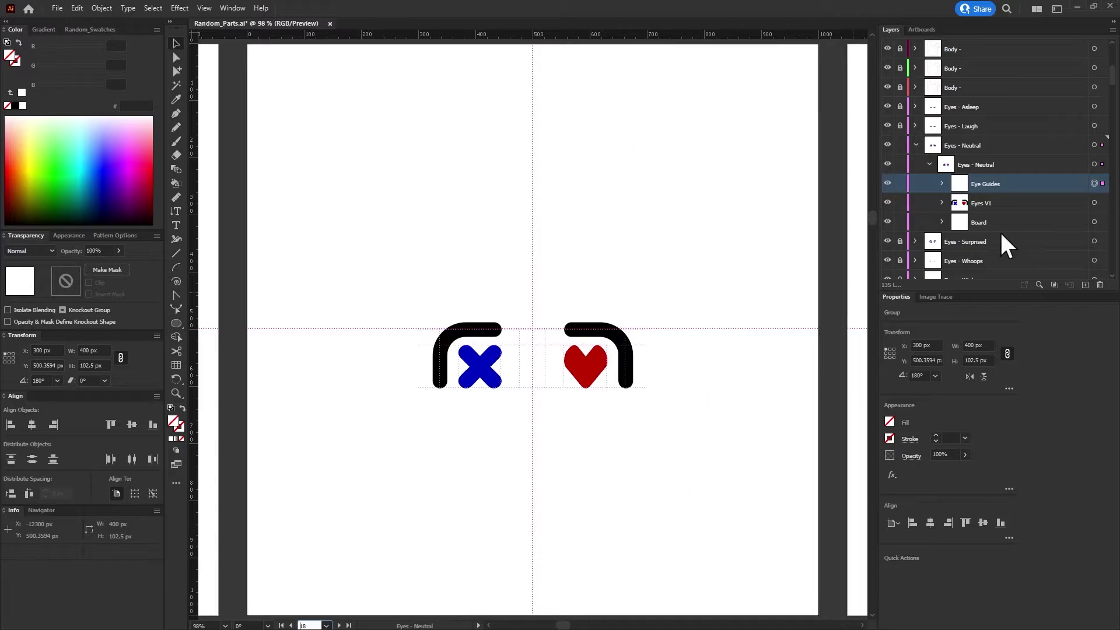
pyautogui.scroll(-3, 1016, 214)
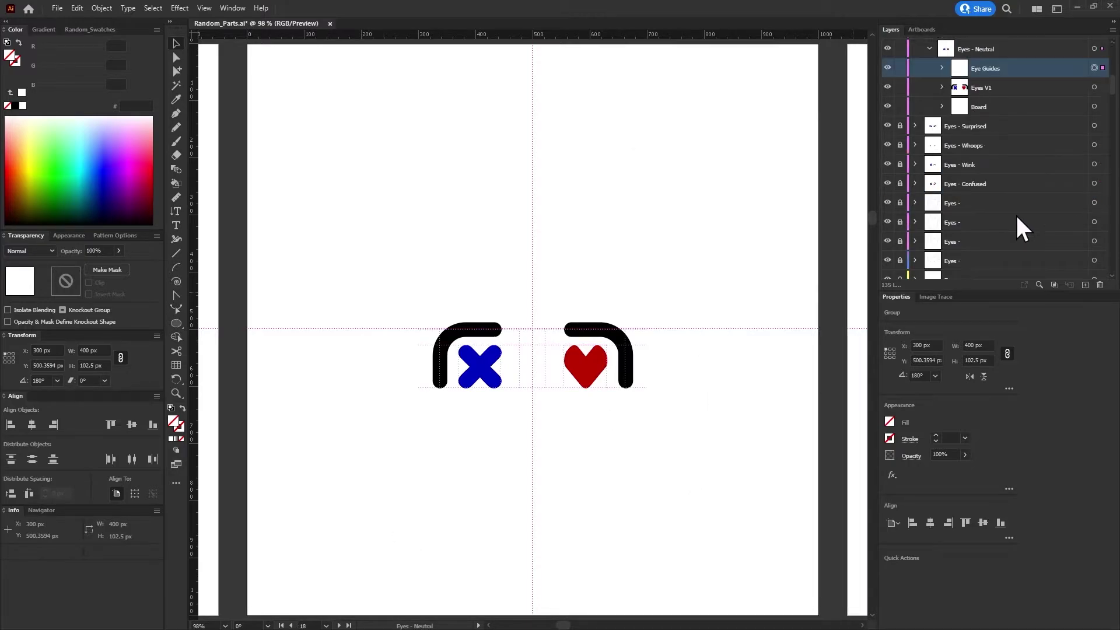
pyautogui.scroll(3, 957, 80)
pyautogui.click(915, 87)
# Target the unnamed Eyes layer and paste the Eye Guides copy in place into it
pyautogui.scroll(-3, 979, 146)
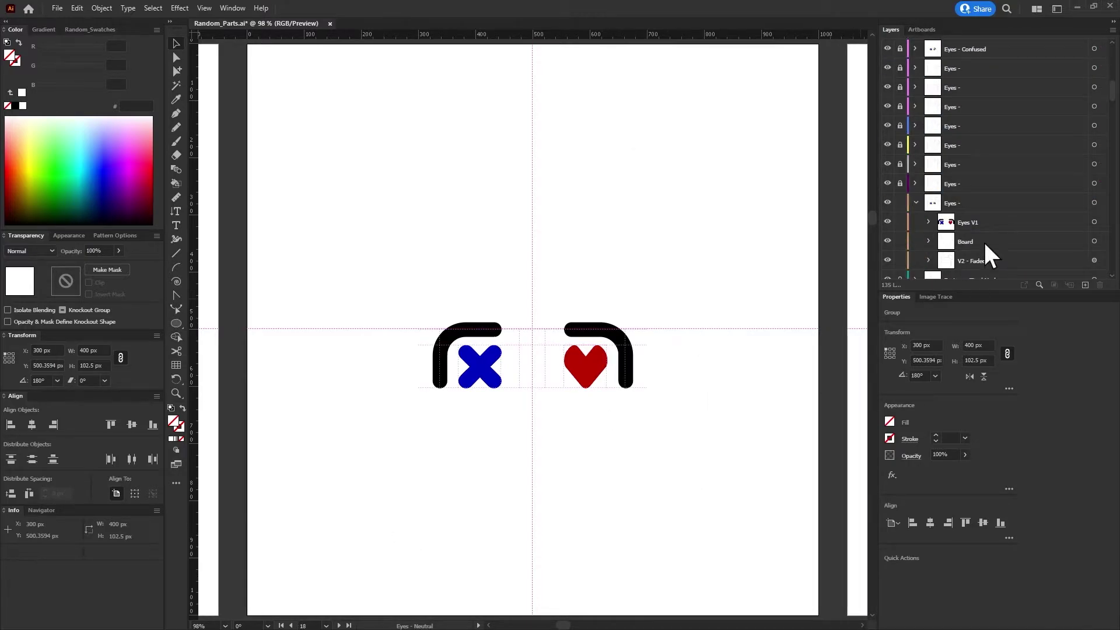
pyautogui.click(1049, 203)
pyautogui.click(326, 625)
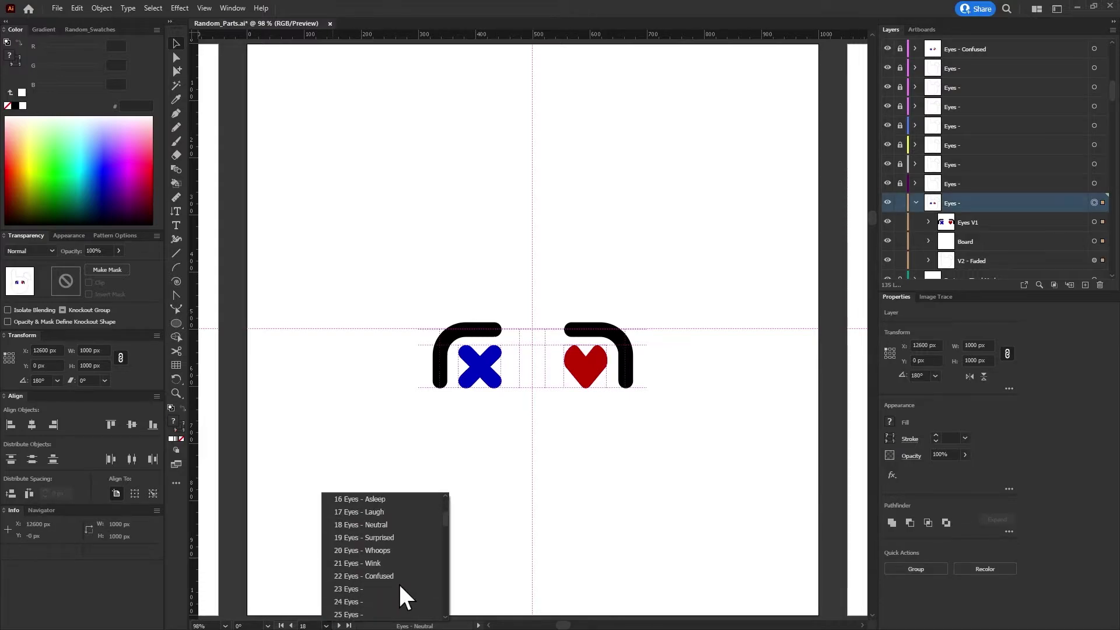
pyautogui.click(363, 607)
pyautogui.hotkey('ctrl', 'z')
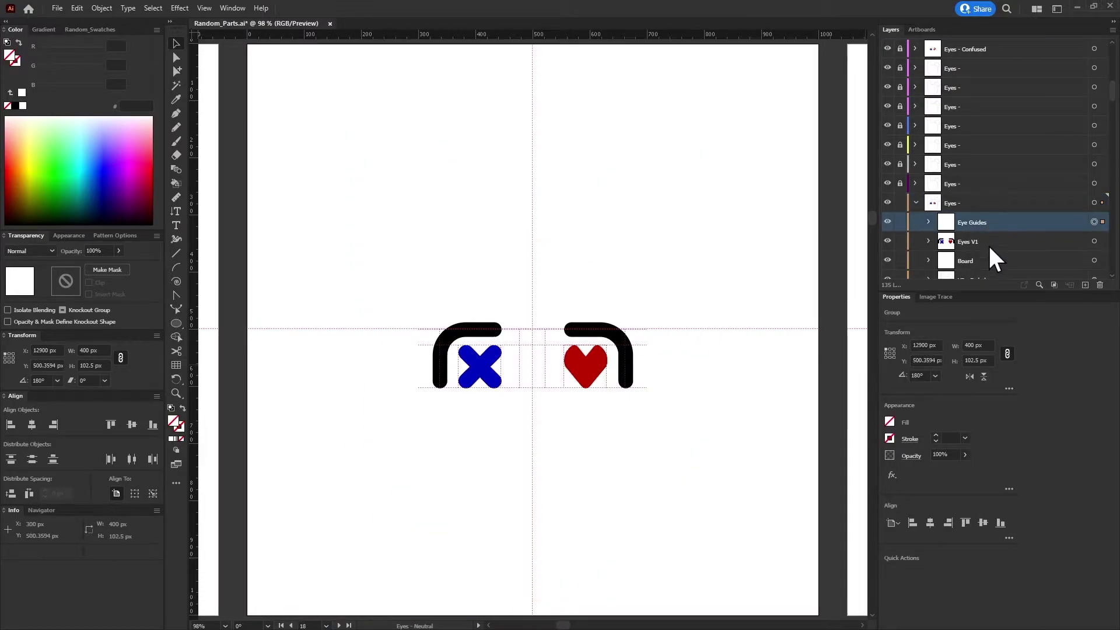
pyautogui.scroll(-2, 989, 249)
pyautogui.scroll(1, 996, 139)
pyautogui.click(1039, 222)
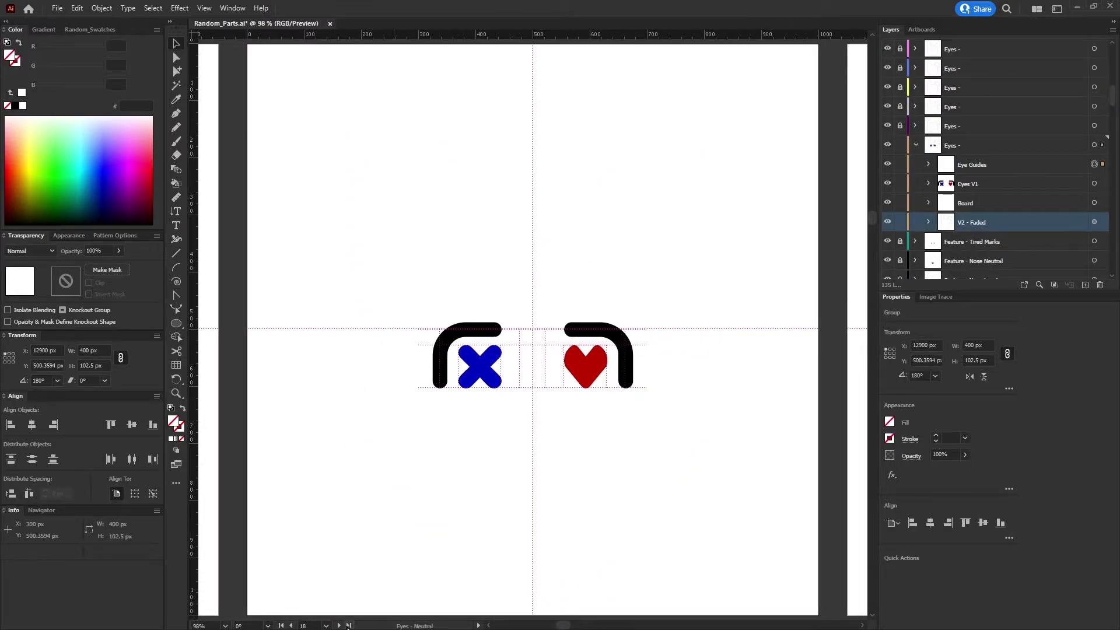
pyautogui.click(1036, 169)
pyautogui.scroll(-3, 542, 294)
# Collapse the expanded eyes layer and return to artboard 30 with the X-and-heart eyes
pyautogui.scroll(-3, 543, 294)
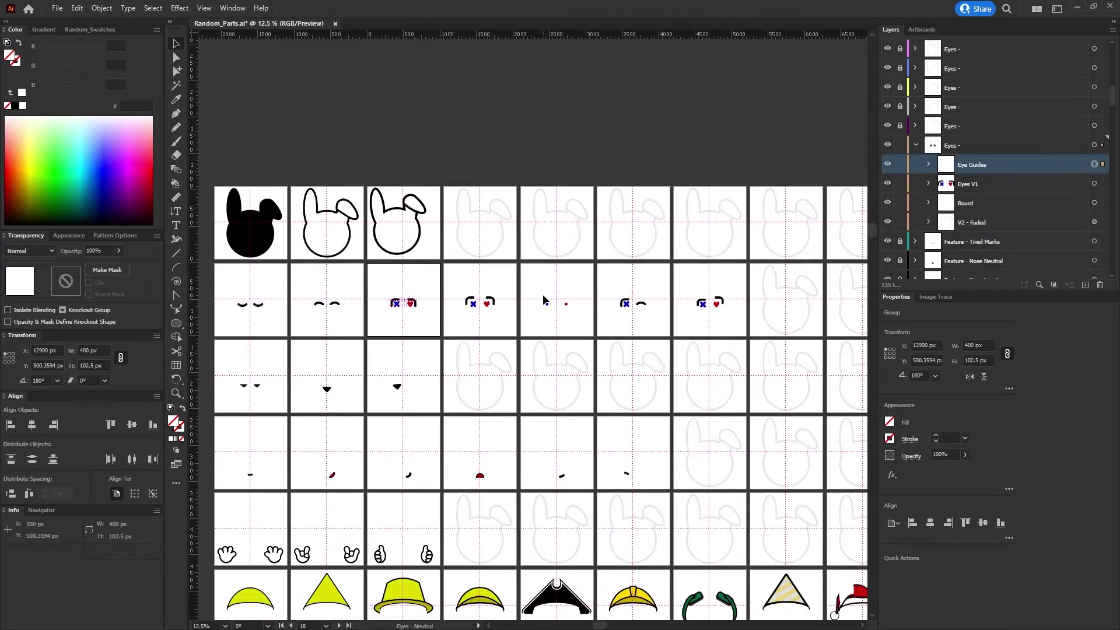
pyautogui.scroll(-2, 542, 294)
pyautogui.scroll(1, 819, 216)
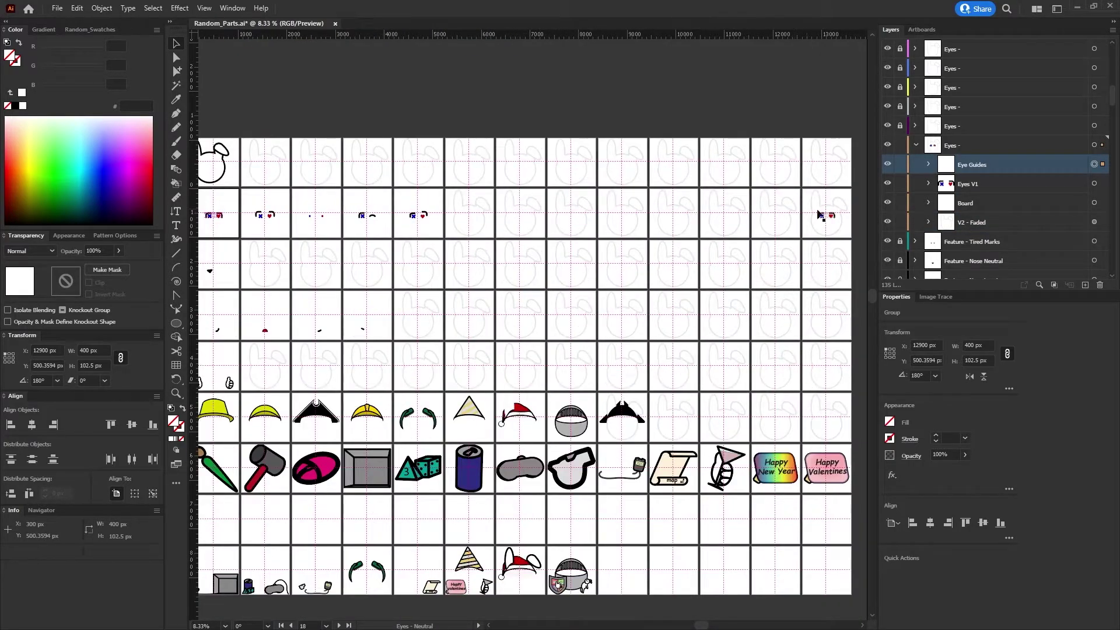
pyautogui.click(915, 145)
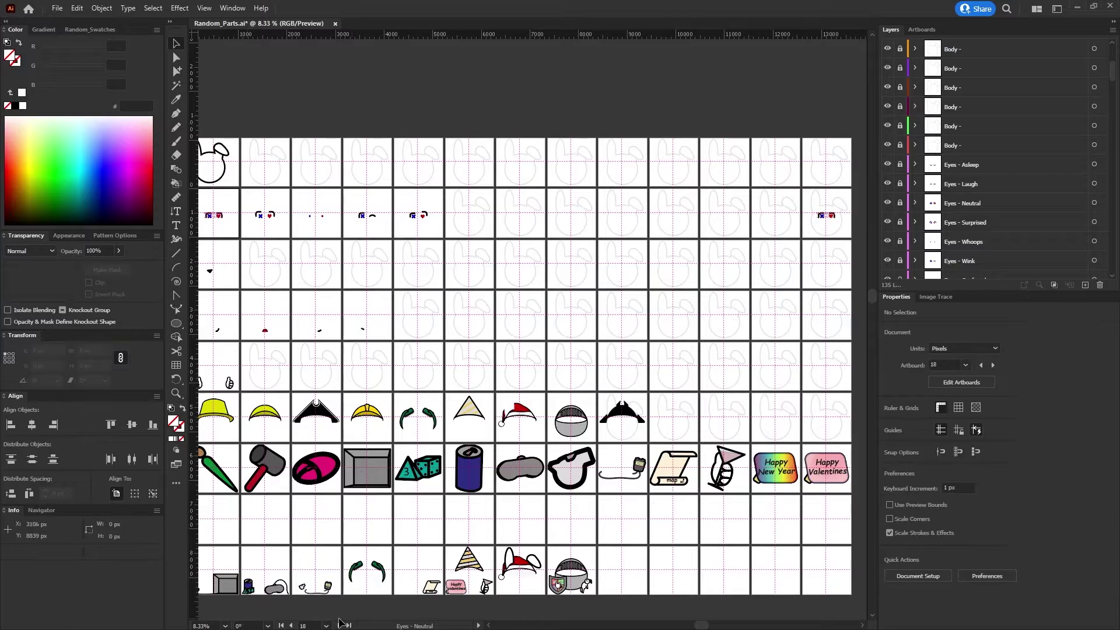
pyautogui.click(327, 625)
pyautogui.click(327, 625)
pyautogui.click(340, 563)
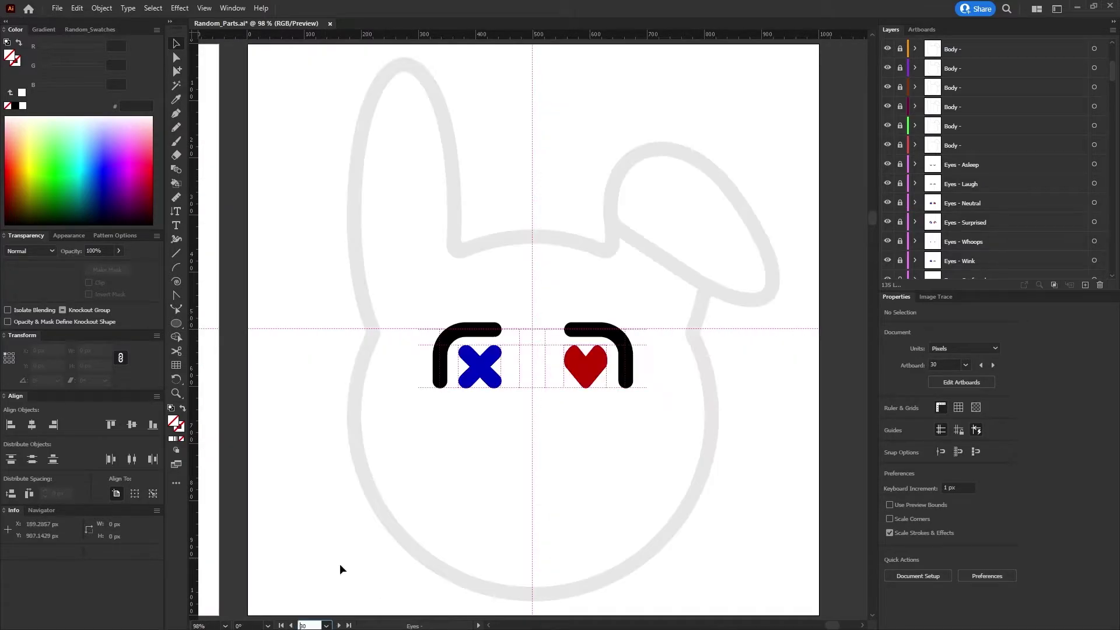
pyautogui.click(488, 290)
# Group Board, Eye Guides and Eyes V1 together and name the group Eyes
pyautogui.click(500, 305)
pyautogui.click(662, 247)
pyautogui.click(778, 117)
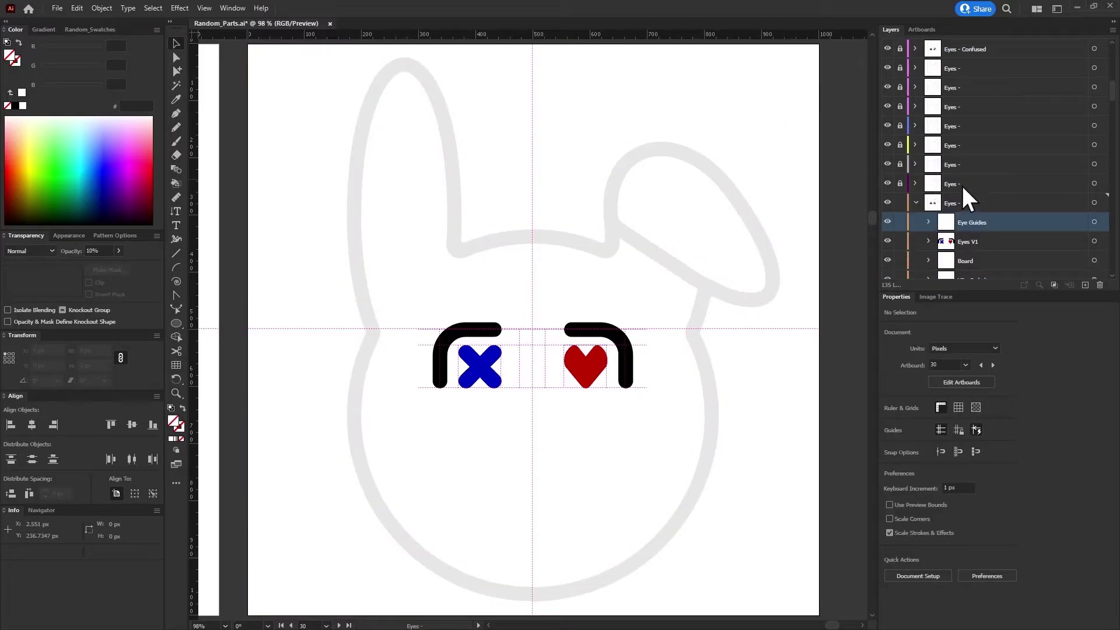
pyautogui.scroll(3, 961, 184)
pyautogui.scroll(1, 991, 146)
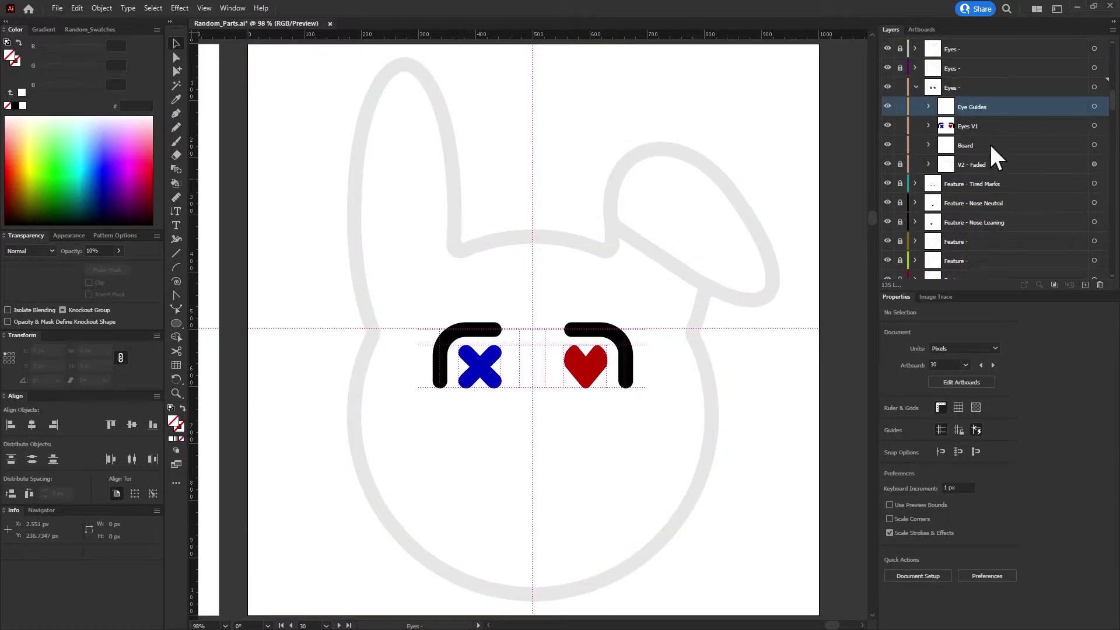
pyautogui.click(1094, 145)
pyautogui.keyDown('shift'); pyautogui.click(1034, 107); pyautogui.keyUp('shift')
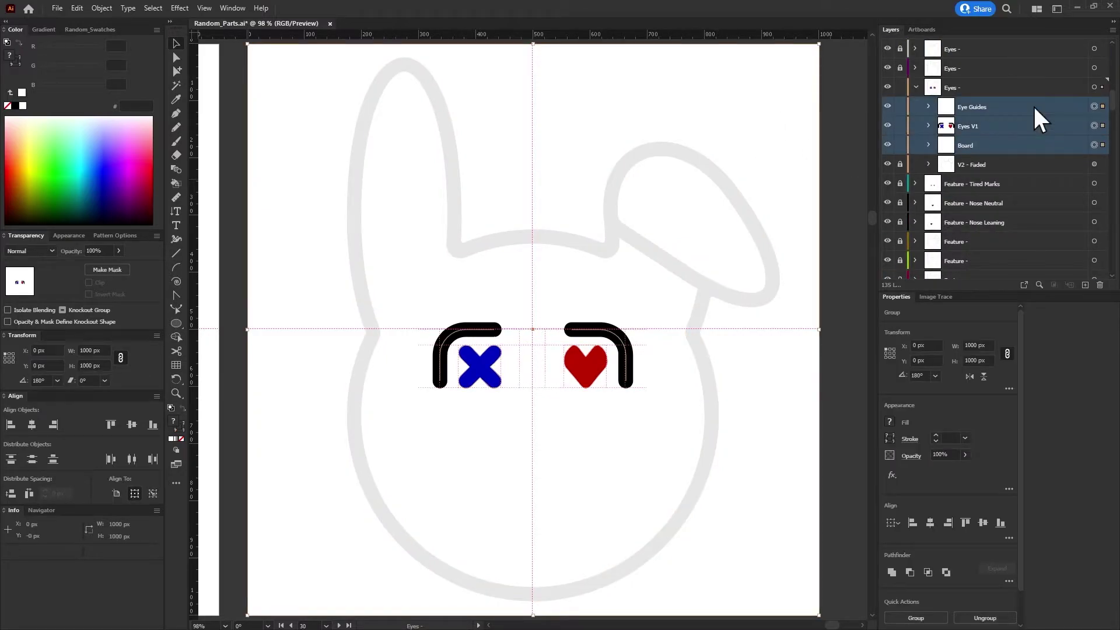
pyautogui.click(916, 617)
pyautogui.doubleClick(969, 107)
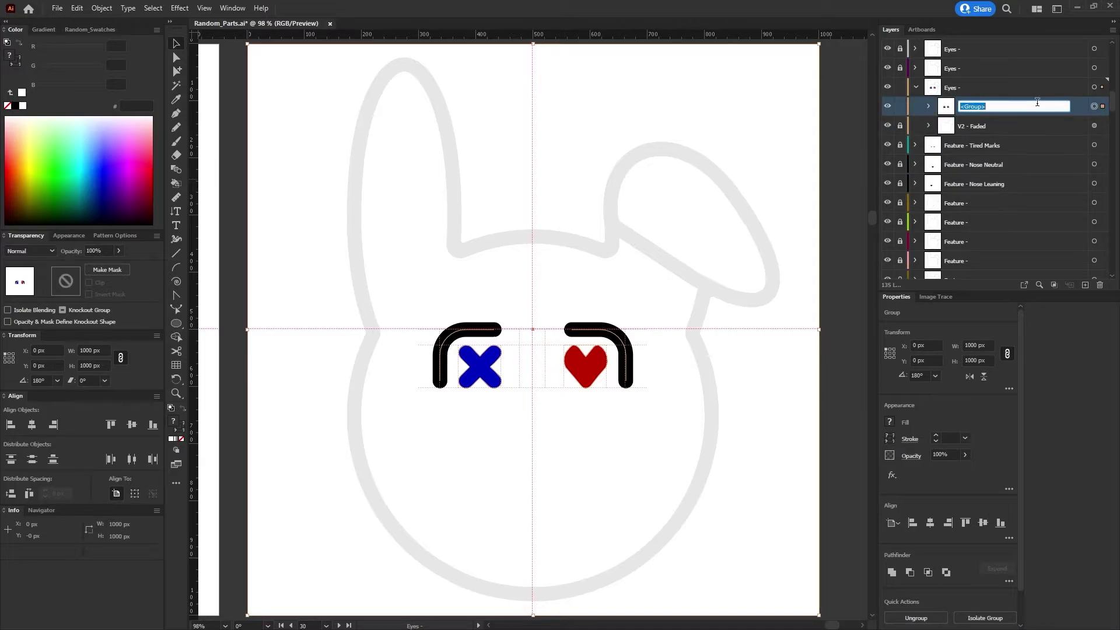
pyautogui.write('Eyes')
pyautogui.press('Return')
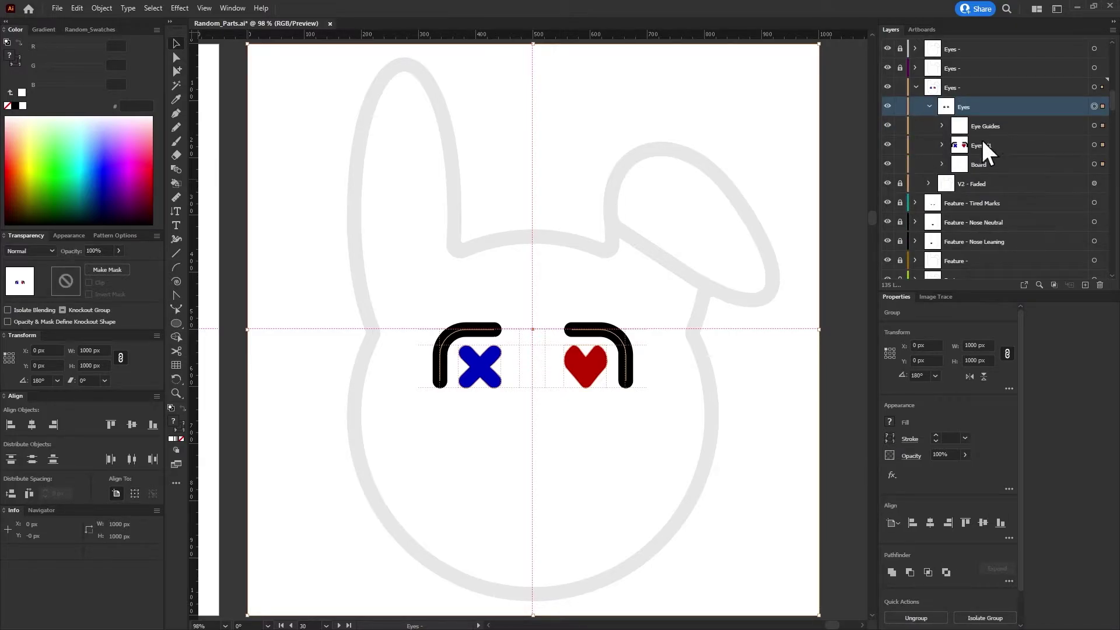
# Move Eye Guides below Eyes V1 and expand Eyes V1 and its Left Eye
pyautogui.moveTo(984, 122); pyautogui.dragTo(991, 153)
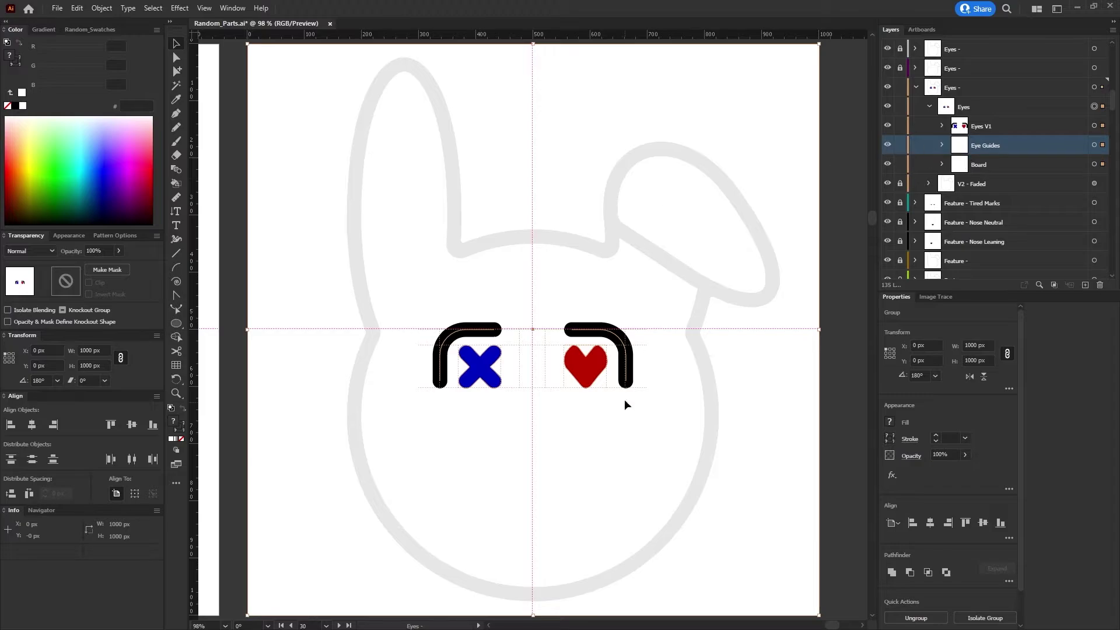
pyautogui.click(928, 183)
pyautogui.scroll(3, 578, 398)
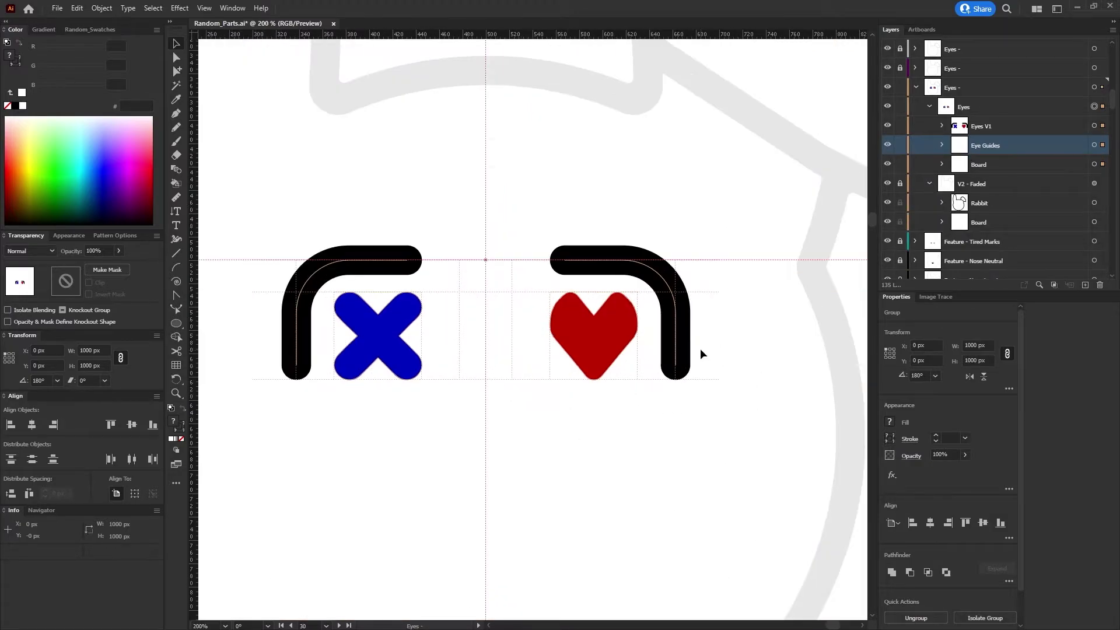
pyautogui.click(990, 128)
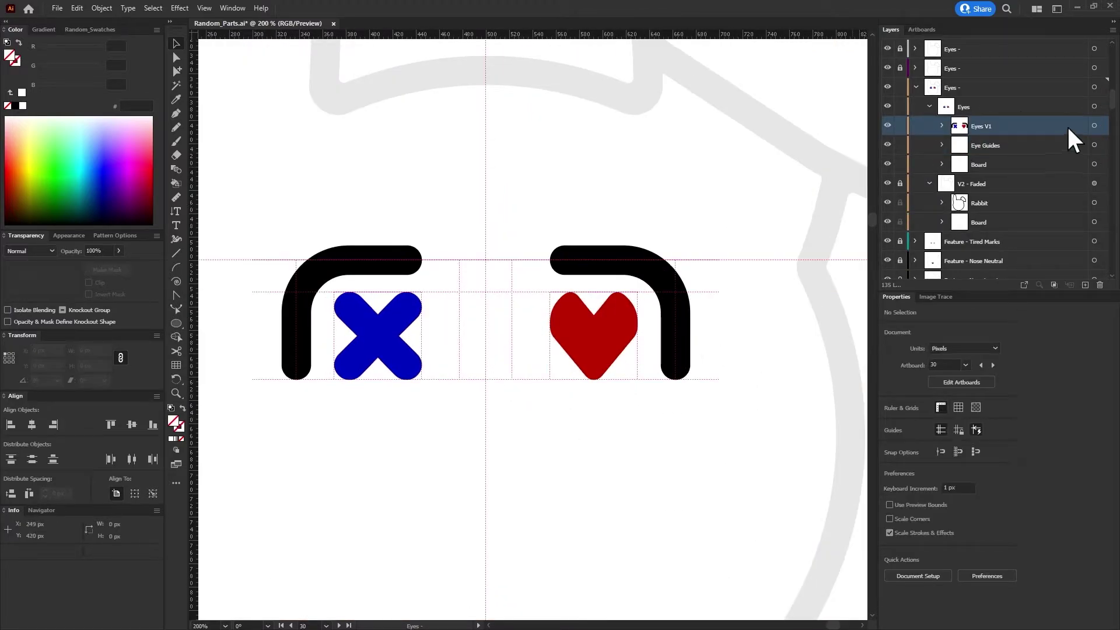
pyautogui.hotkey('ctrl', '1')
pyautogui.click(942, 126)
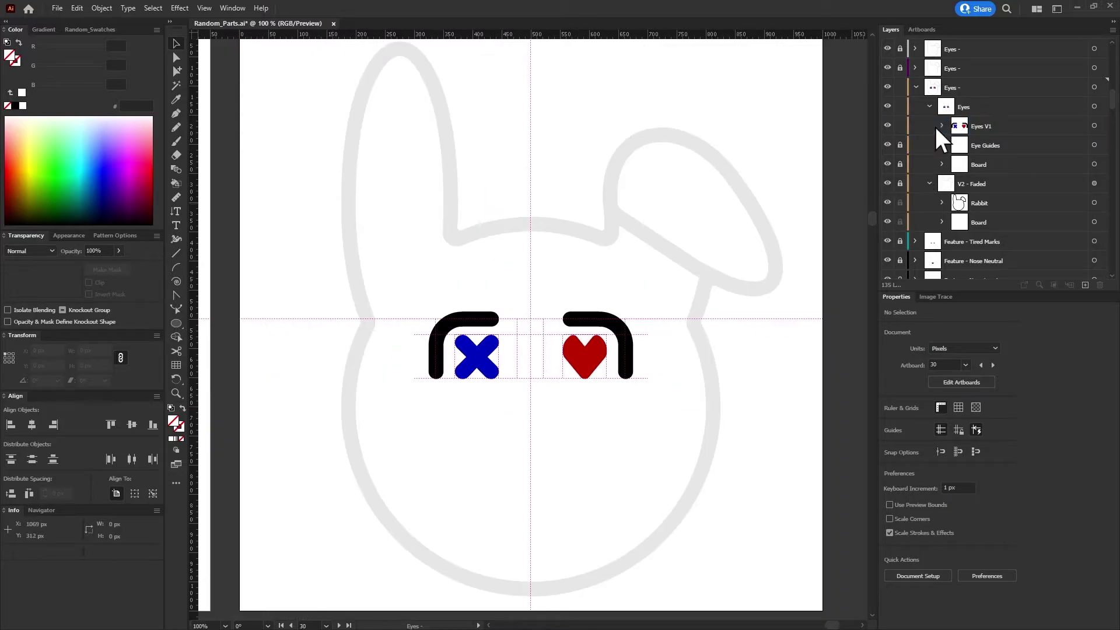
pyautogui.click(955, 164)
# Rename both the eyes layer and its group to Eyes - Look Right
pyautogui.doubleClick(955, 87)
pyautogui.write('Eyes - Right')
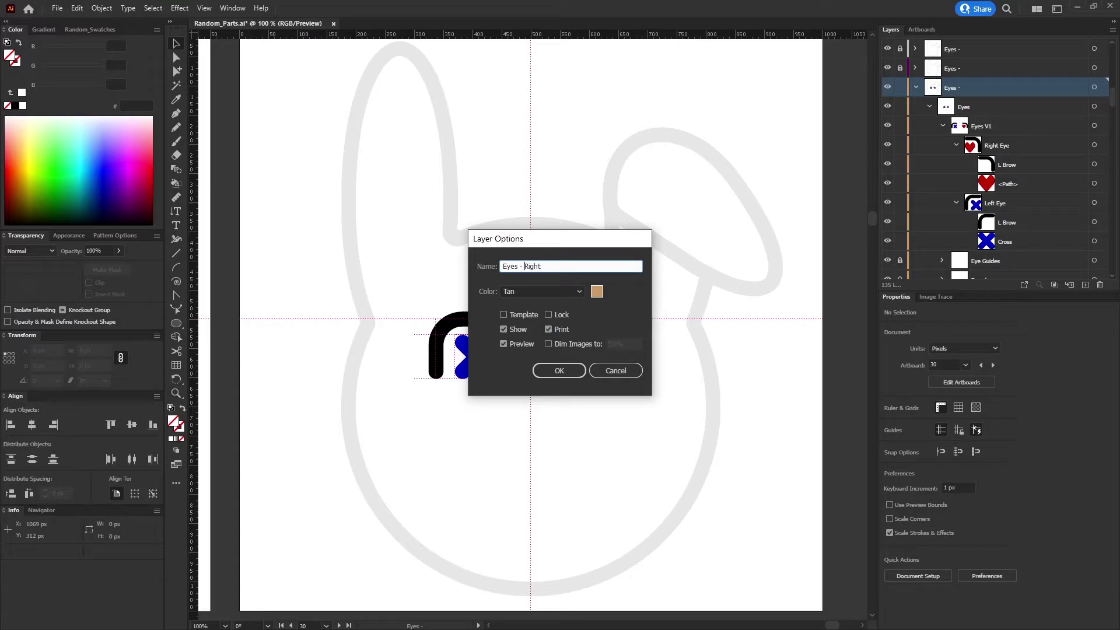
pyautogui.write('Look')
pyautogui.press('Return')
pyautogui.doubleClick(968, 107)
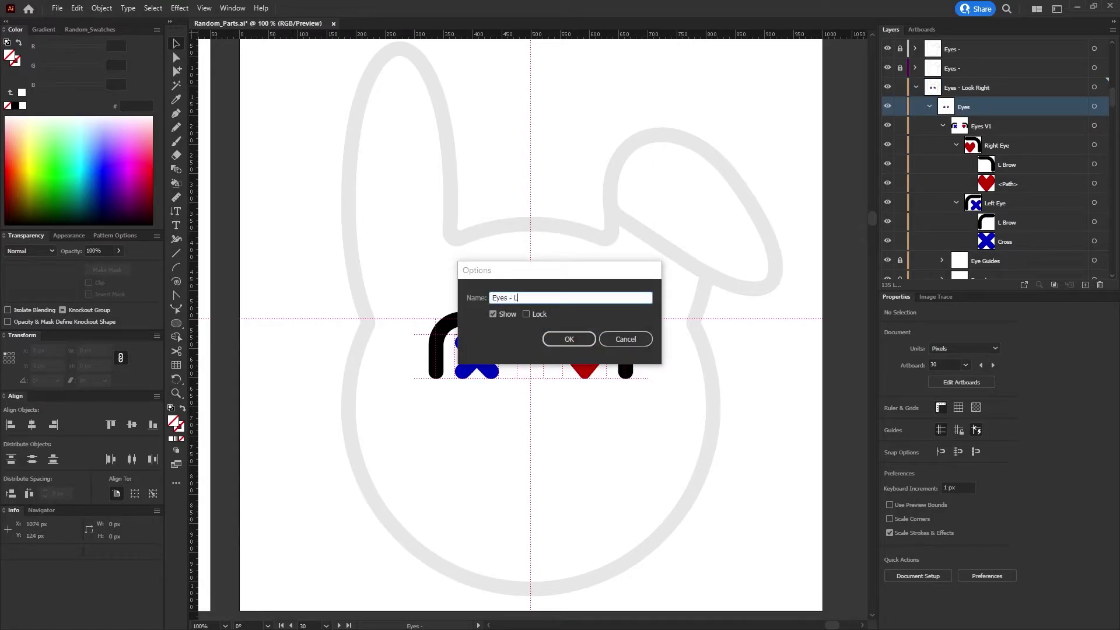
pyautogui.write('ht')
pyautogui.press('Return')
# Select the heart and cross, then re-expand Eyes V1 to show the Right and Left Eye parts
pyautogui.click(1034, 184)
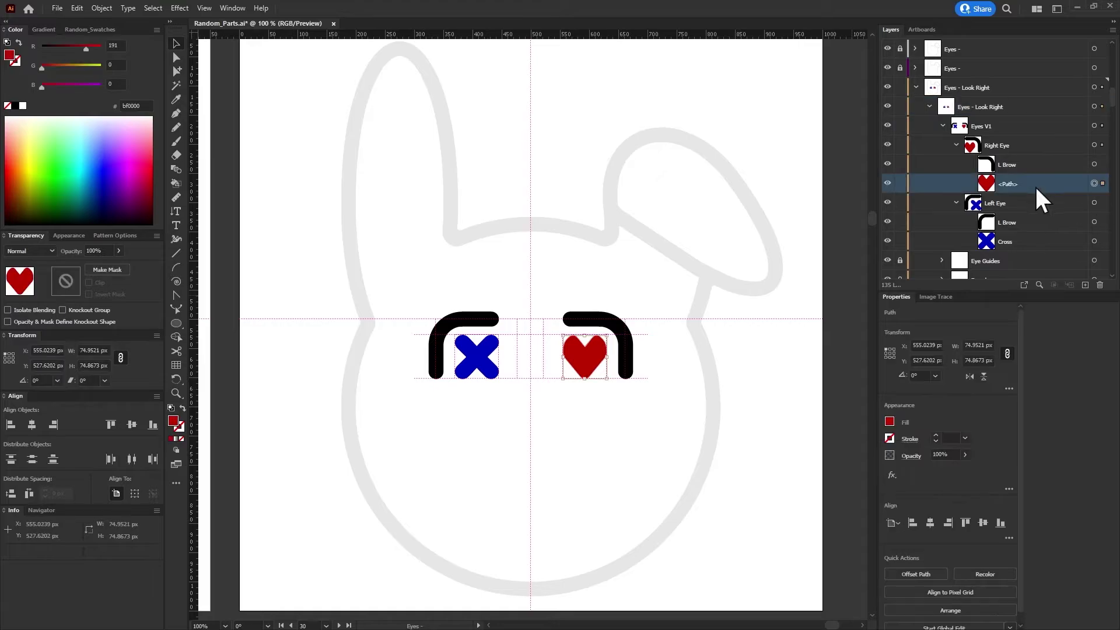
pyautogui.keyDown('alt'); pyautogui.scroll(3, 564, 368); pyautogui.keyUp('alt')
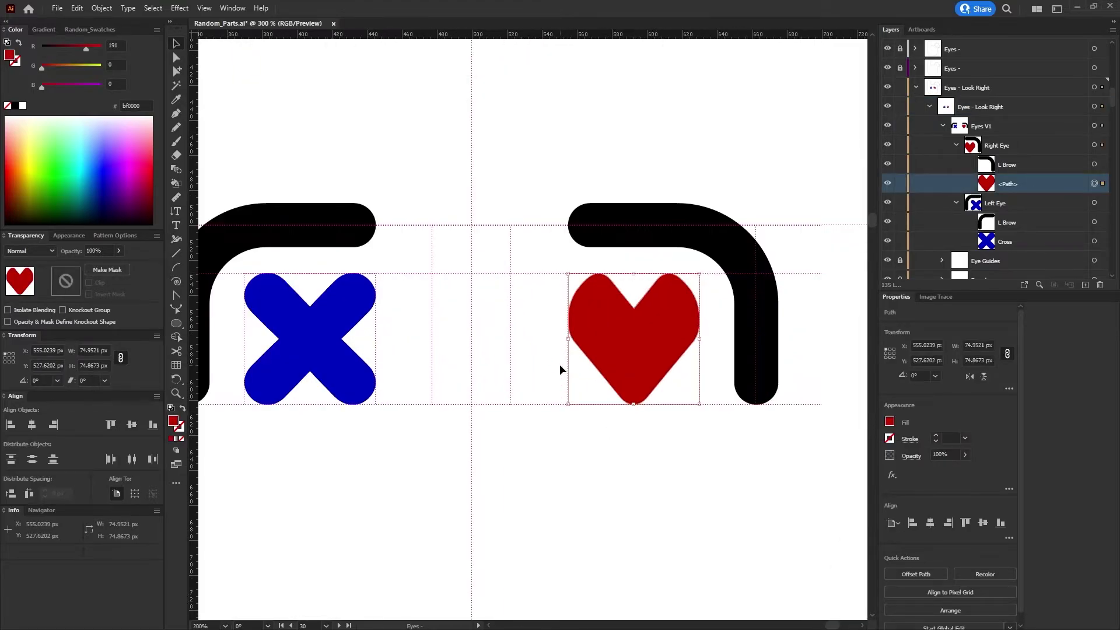
pyautogui.keyDown('shift'); pyautogui.click(1048, 241); pyautogui.keyUp('shift')
pyautogui.click(1041, 184)
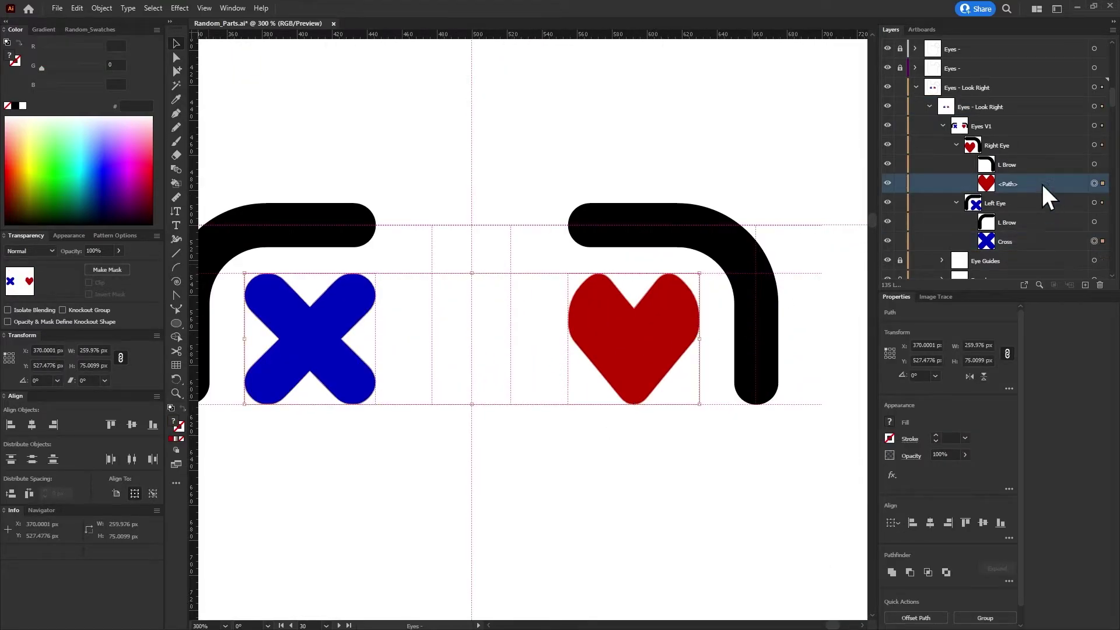
pyautogui.click(498, 351)
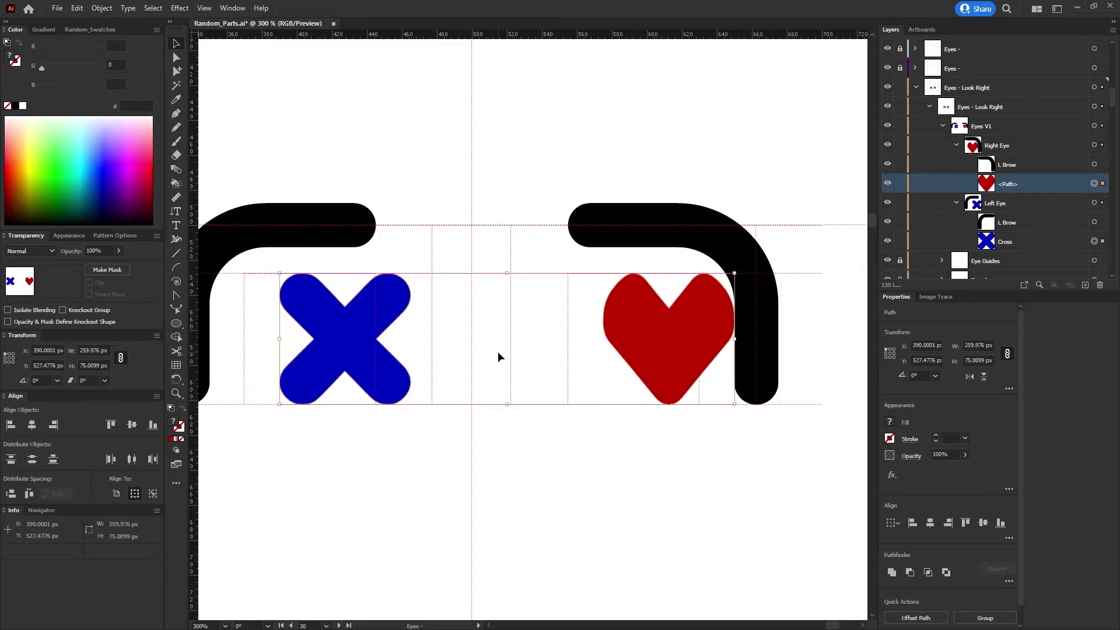
pyautogui.keyDown('alt'); pyautogui.scroll(-4, 444, 326); pyautogui.keyUp('alt')
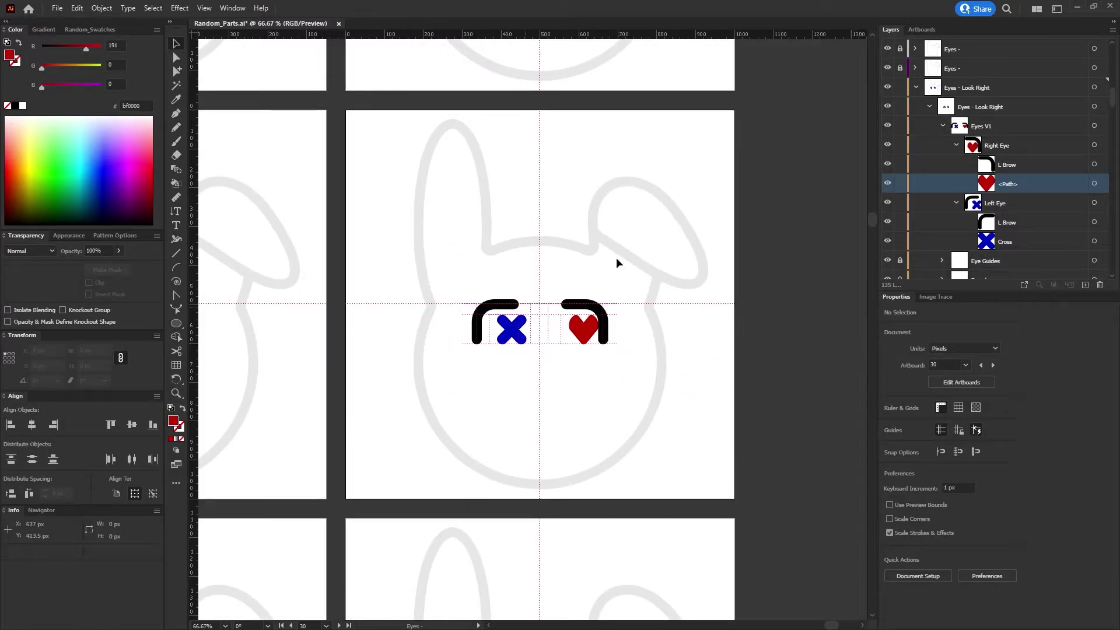
pyautogui.click(942, 126)
pyautogui.click(929, 106)
pyautogui.keyDown('alt'); pyautogui.scroll(3, 511, 338); pyautogui.keyUp('alt')
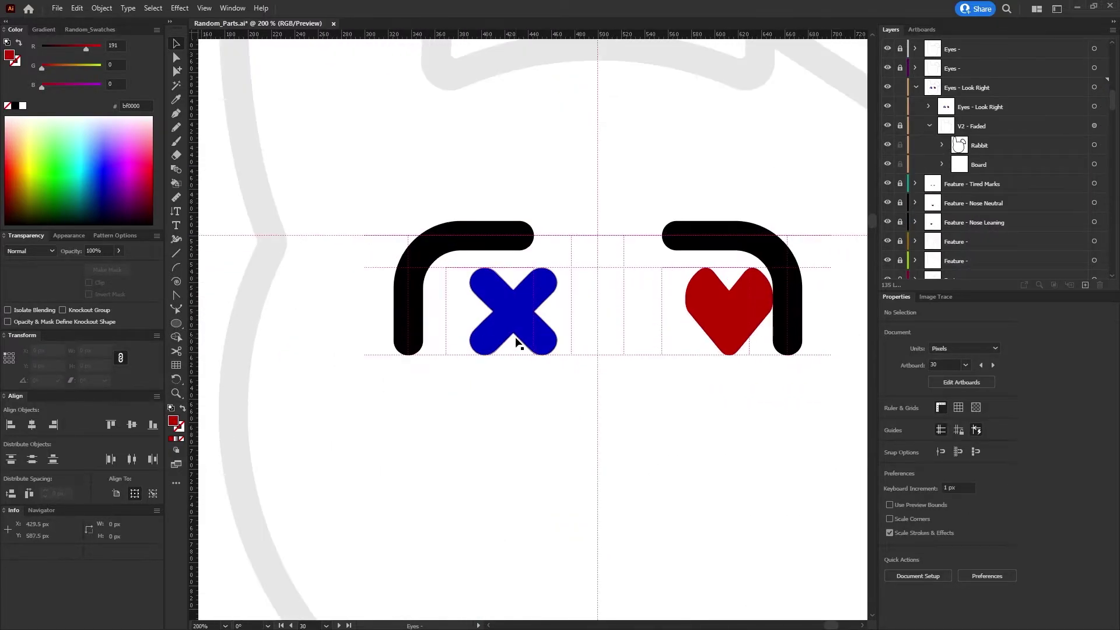
pyautogui.click(929, 107)
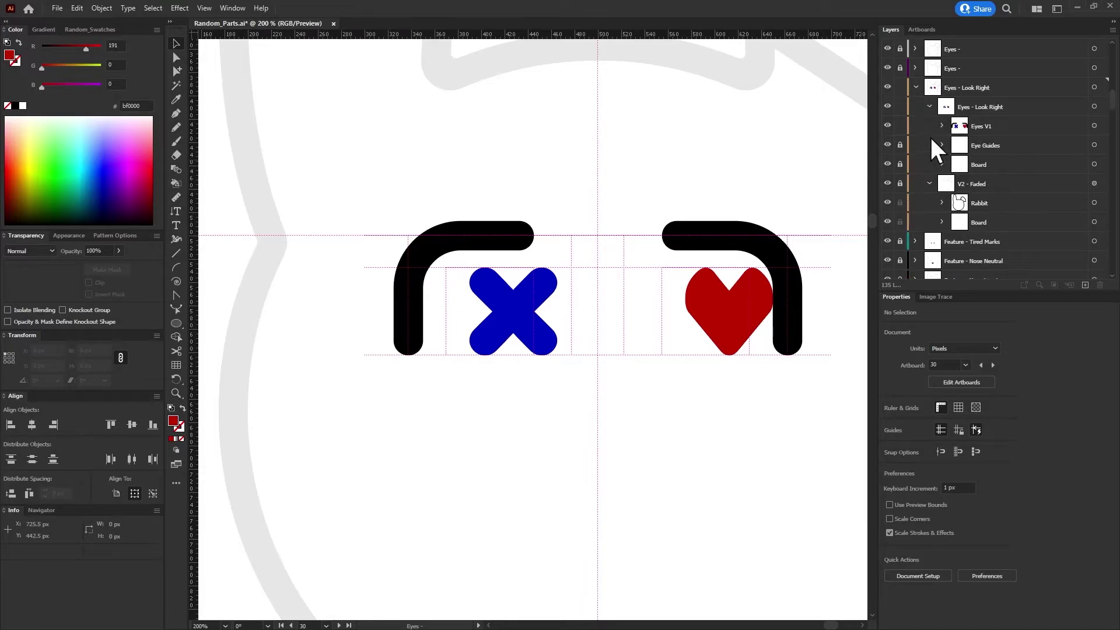
pyautogui.click(943, 126)
pyautogui.click(1013, 164)
# Nudge both eyebrows to the right by two Shift+Right steps
pyautogui.click(1094, 166)
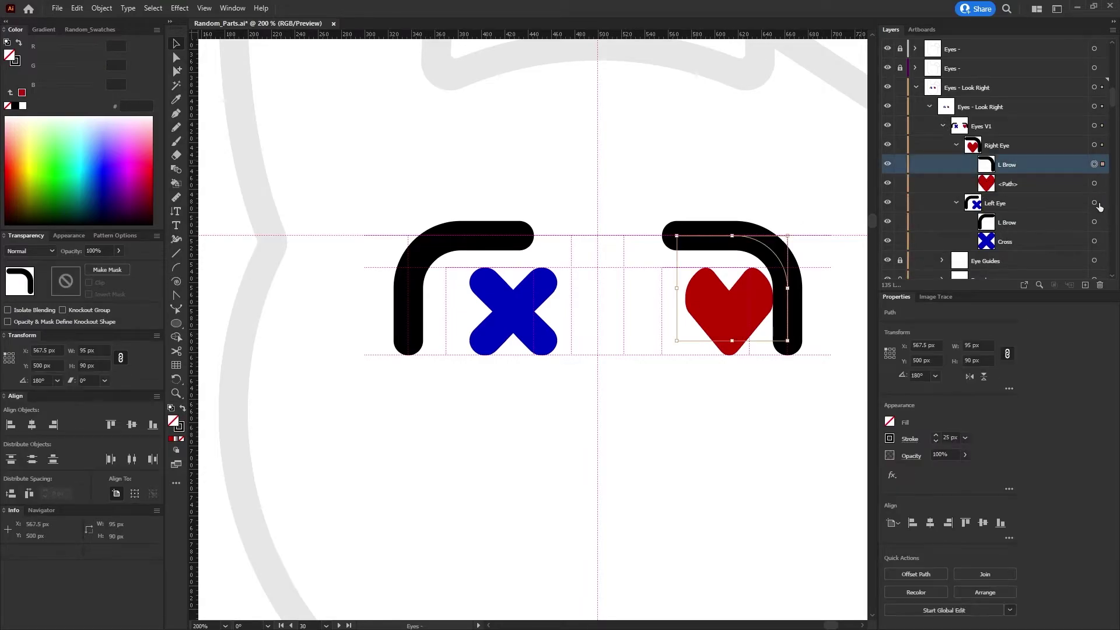
pyautogui.keyDown('shift'); pyautogui.click(1094, 223); pyautogui.keyUp('shift')
pyautogui.hotkey('shift', 'Right')
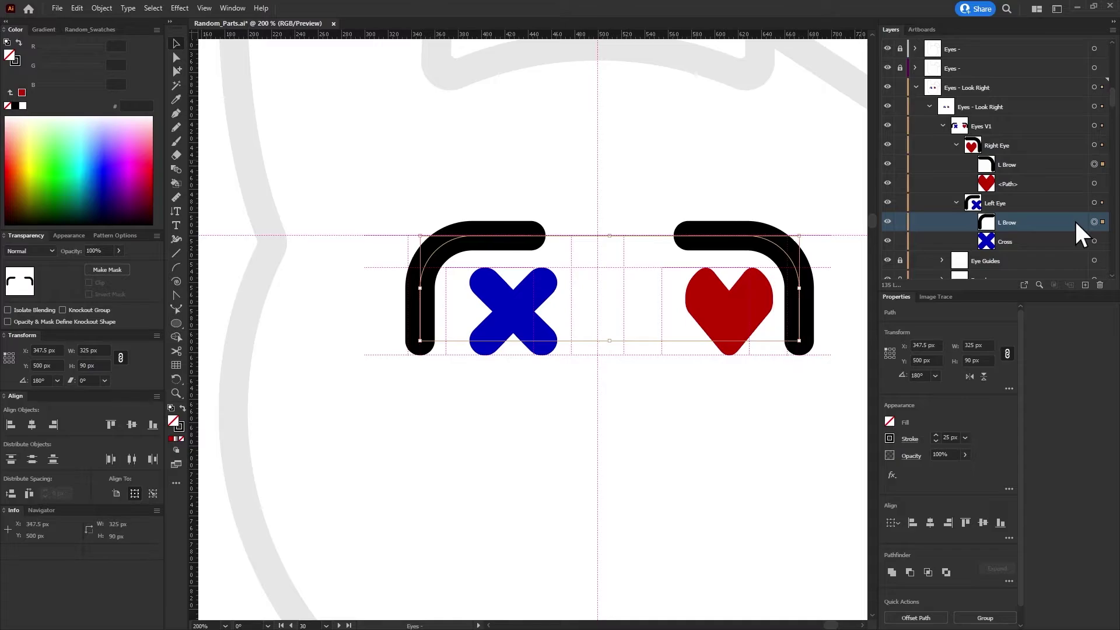
pyautogui.hotkey('shift', 'Right')
pyautogui.scroll(-5, 775, 250)
pyautogui.click(775, 216)
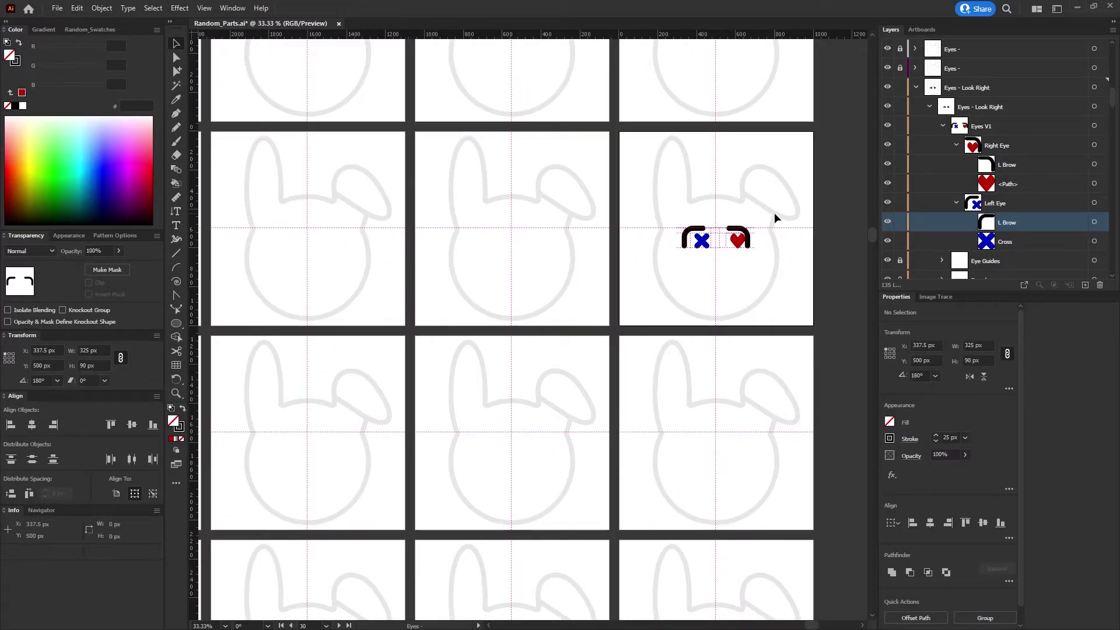
# Nudge the cross and heart eyes left by one Shift+Left step
pyautogui.scroll(3, 758, 233)
pyautogui.scroll(1, 741, 242)
pyautogui.click(1094, 183)
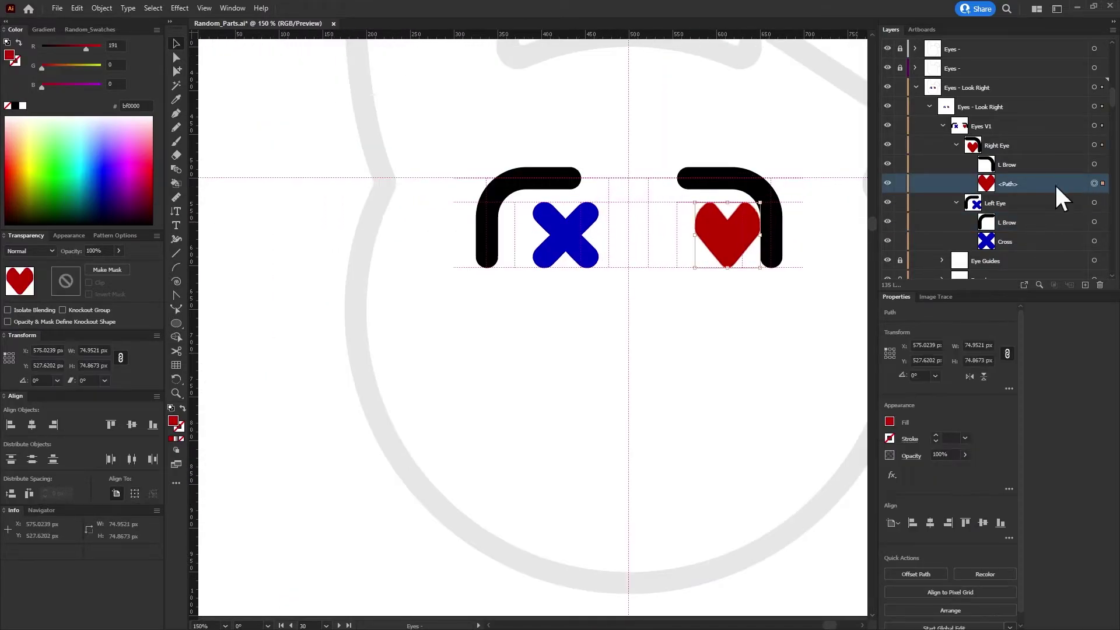
pyautogui.click(1094, 240)
pyautogui.keyDown('shift'); pyautogui.click(1094, 184); pyautogui.keyUp('shift')
pyautogui.hotkey('shift', 'Left')
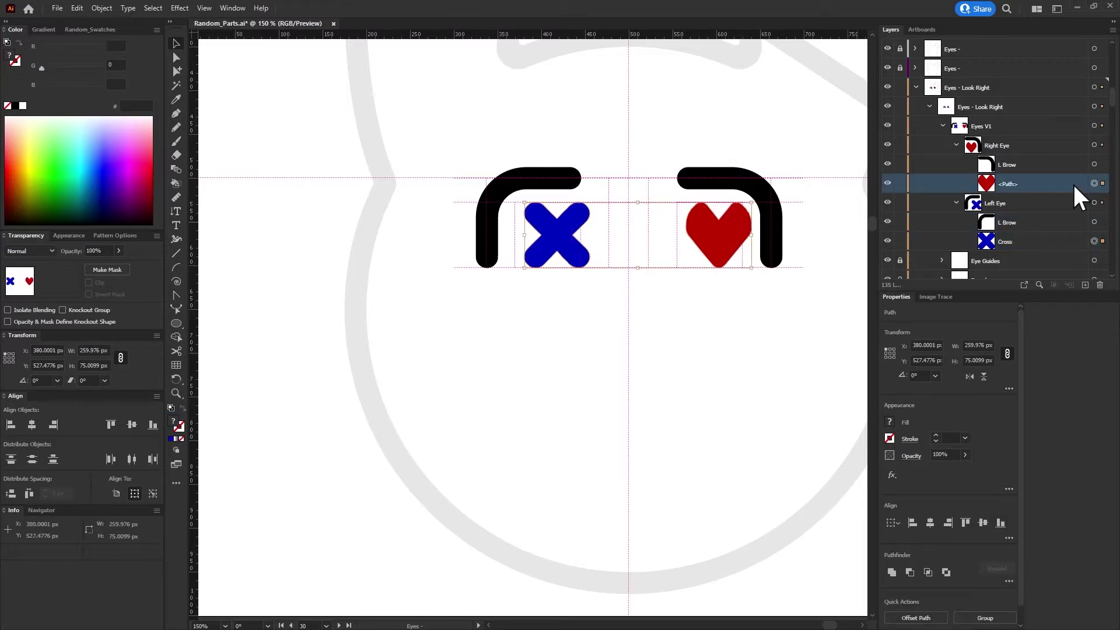
pyautogui.click(744, 309)
pyautogui.scroll(-5, 758, 304)
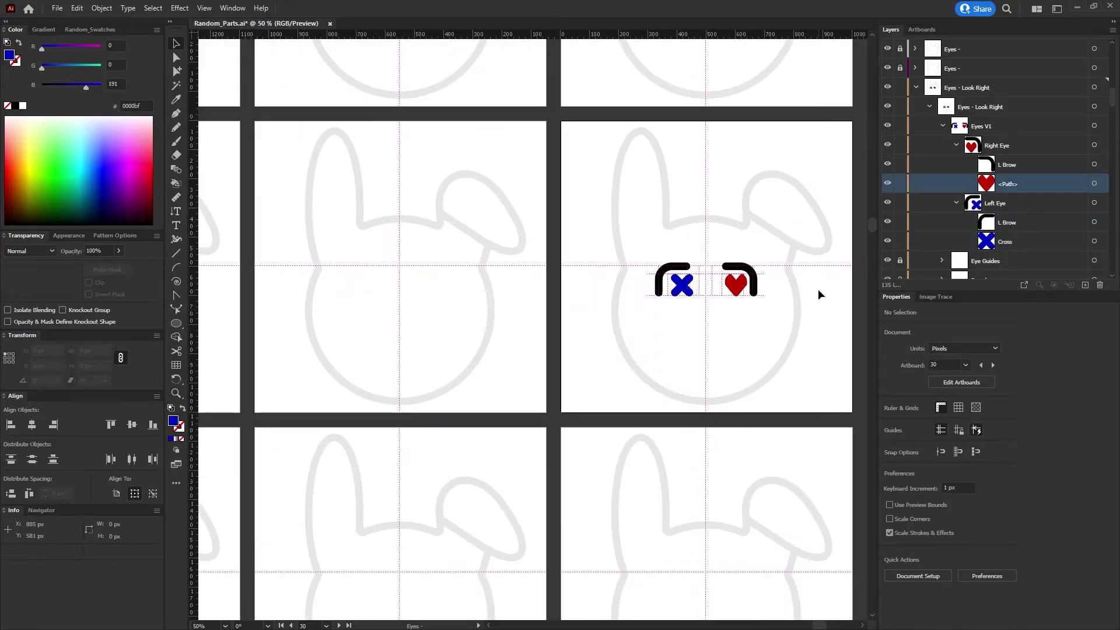
pyautogui.scroll(3, 671, 327)
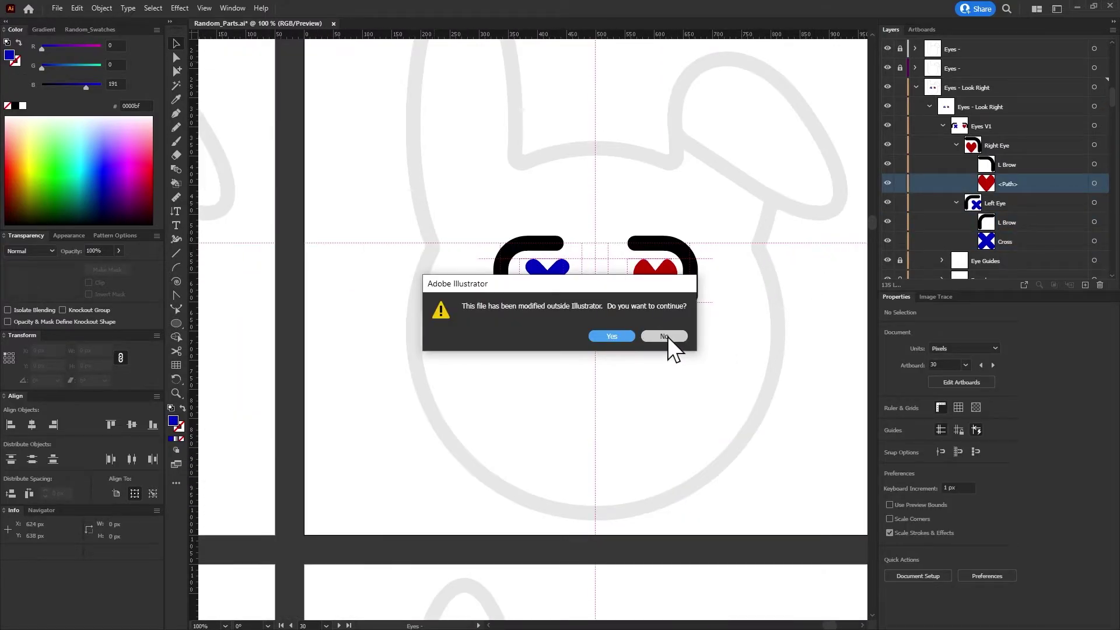
# Dismiss the external-change warning, the Replace Files prompt and a still-saving alert
pyautogui.click(665, 337)
pyautogui.click(681, 474)
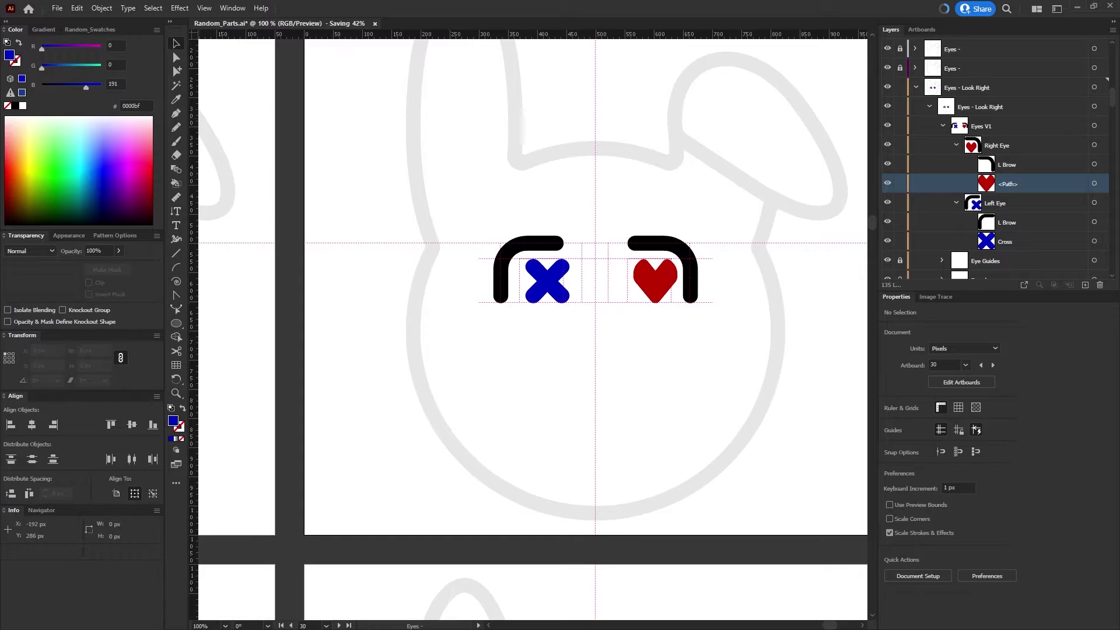
pyautogui.scroll(-1, 503, 406)
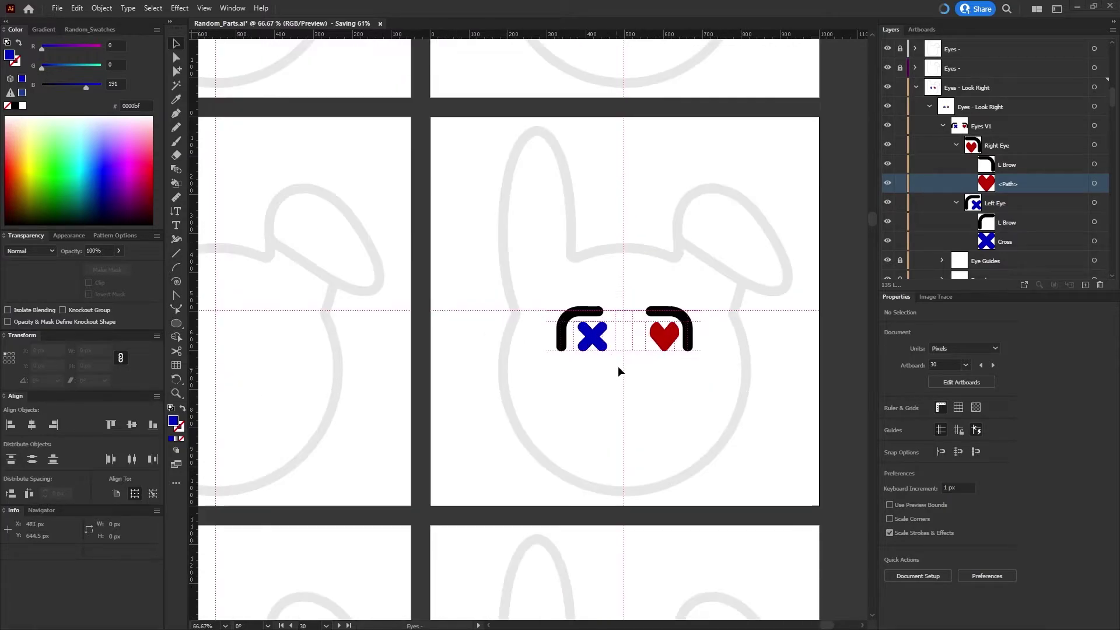
pyautogui.click(57, 8)
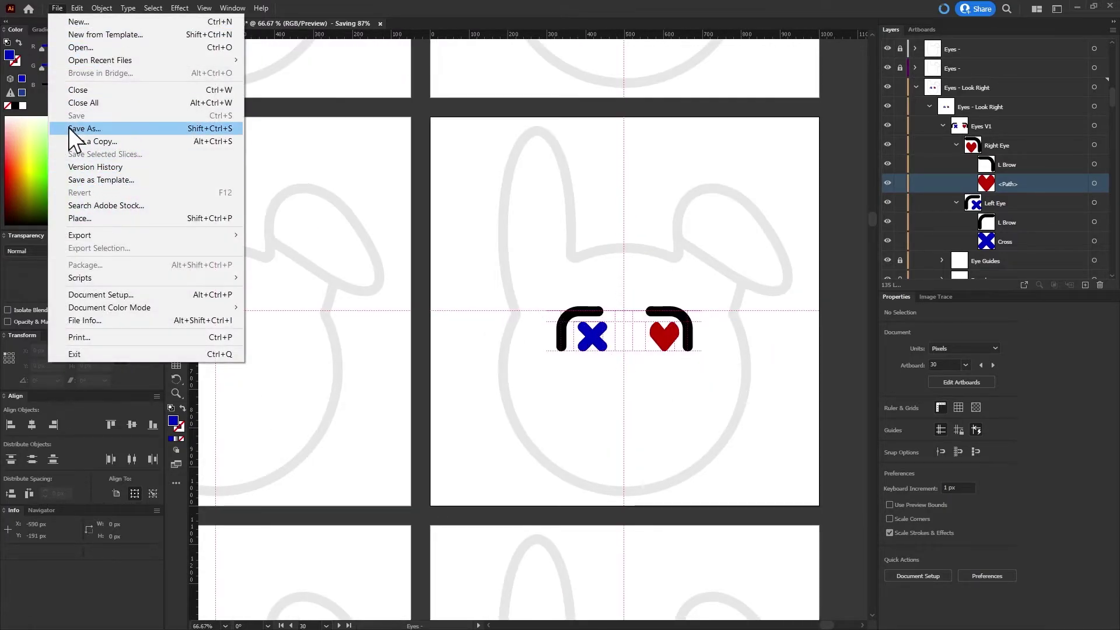
pyautogui.click(68, 126)
pyautogui.click(680, 338)
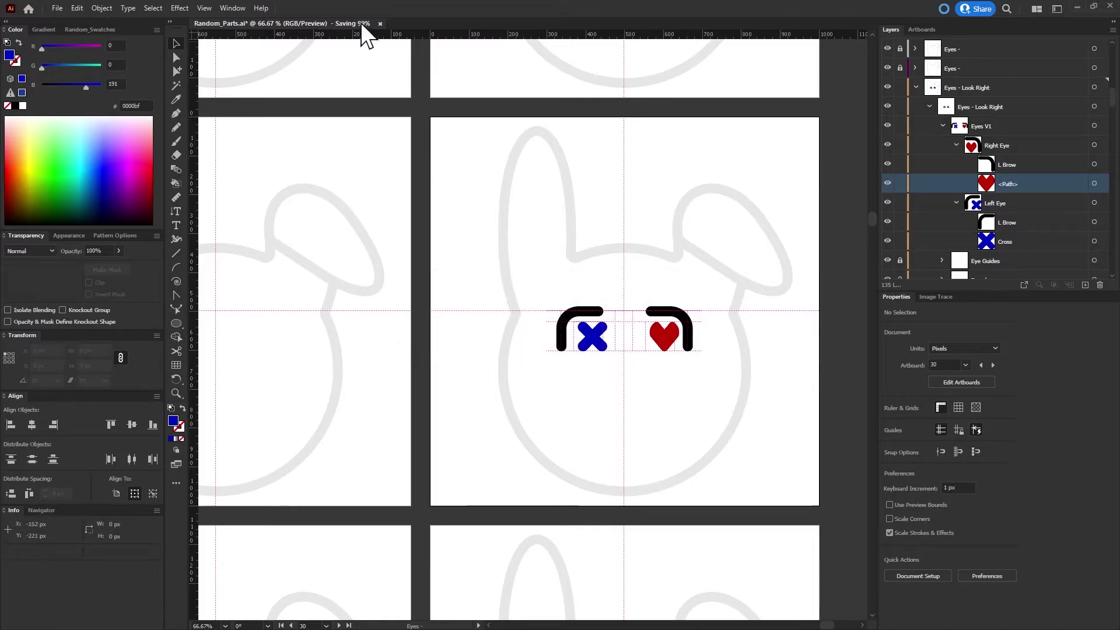
# Save As Random_Parts.ai in the RW Branding folder, replacing the existing file
pyautogui.click(57, 9)
pyautogui.click(77, 126)
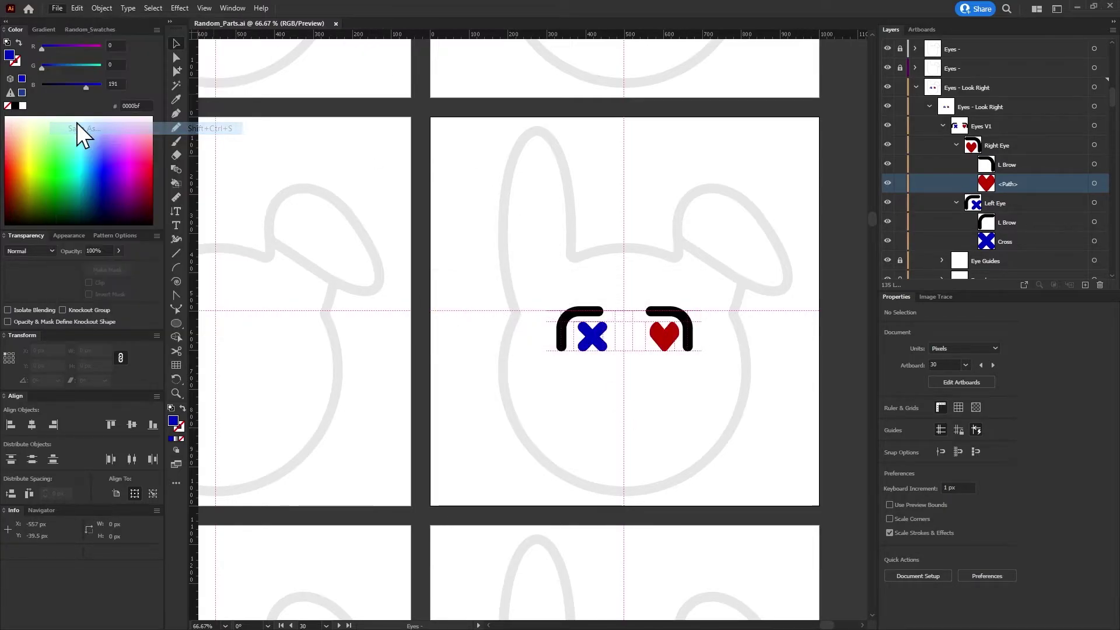
pyautogui.click(205, 30)
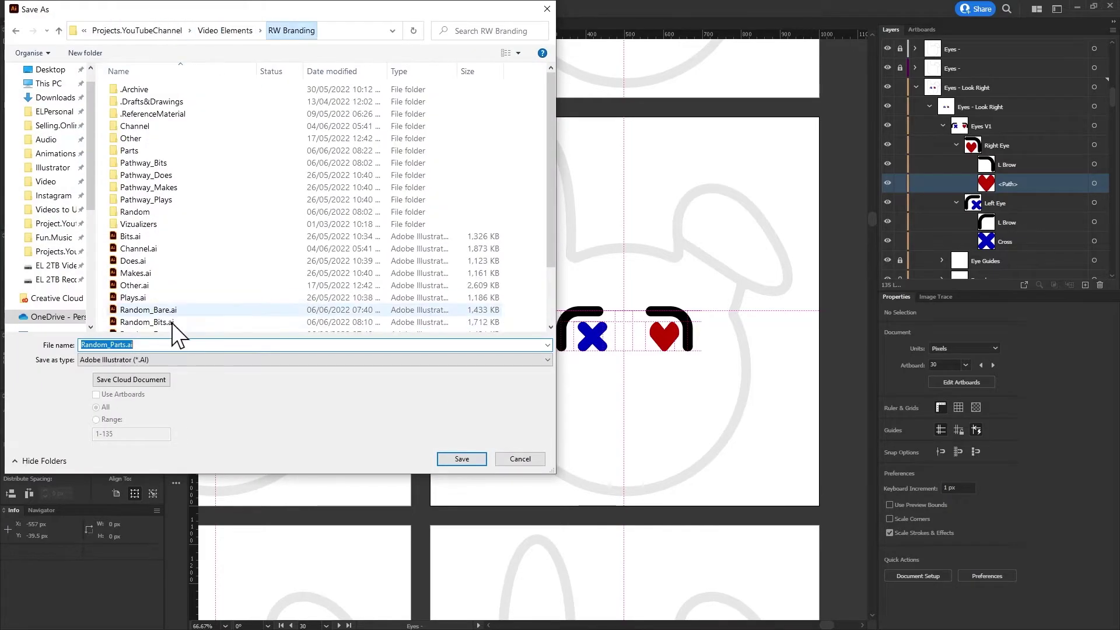
pyautogui.scroll(-1, 169, 321)
pyautogui.click(461, 459)
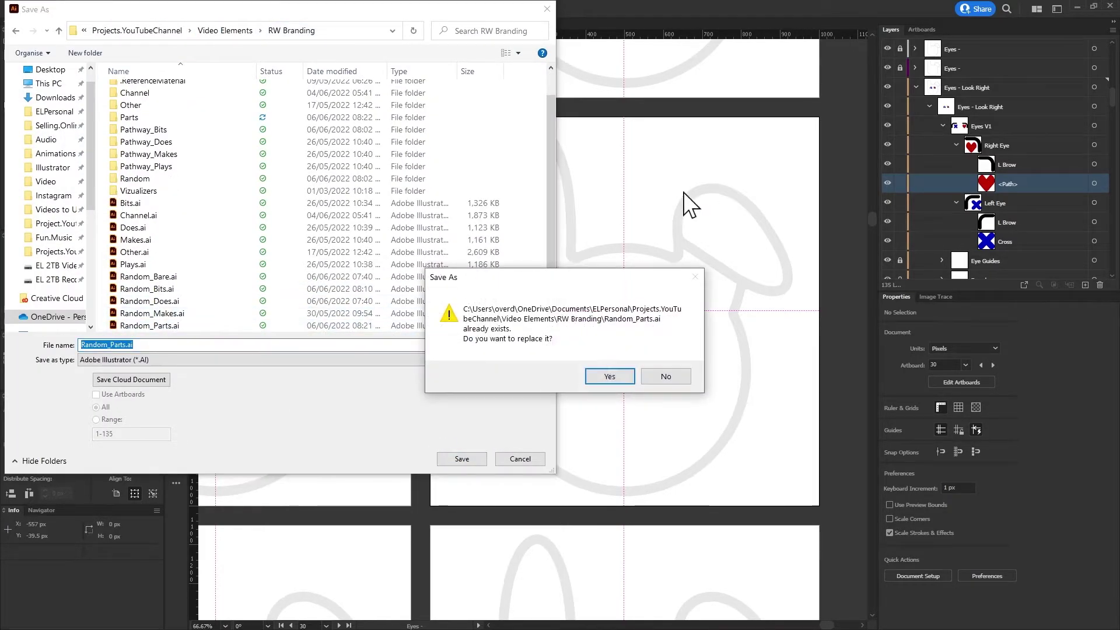
pyautogui.click(602, 375)
pyautogui.click(610, 483)
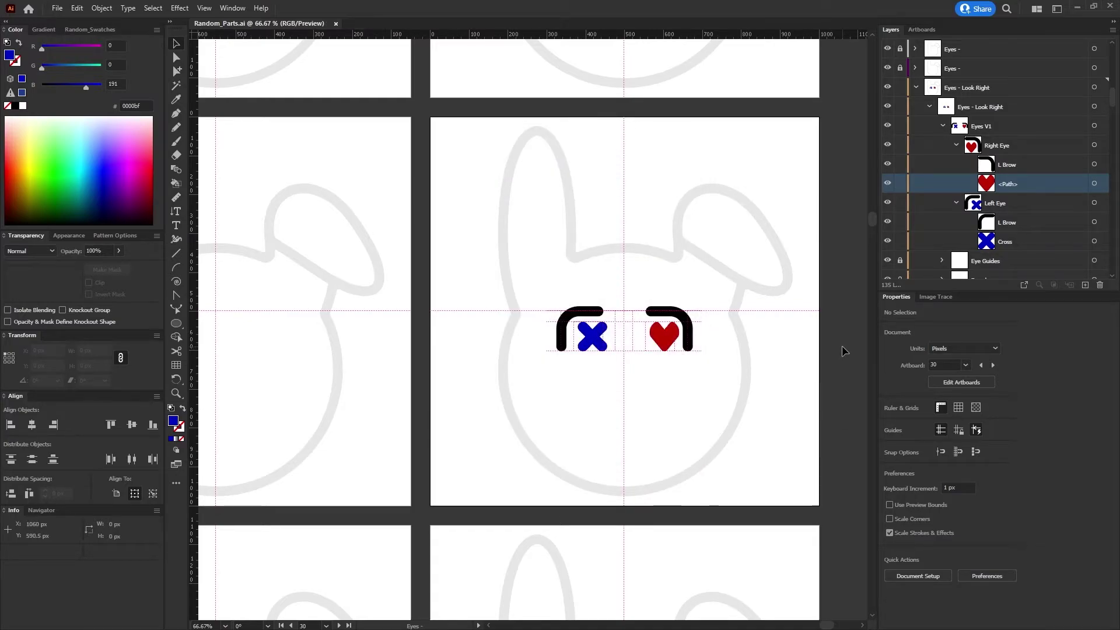
# Collapse the eye sublayers, hide the faded rabbit outline and unlock the Eyes - Look Right layer
pyautogui.click(930, 107)
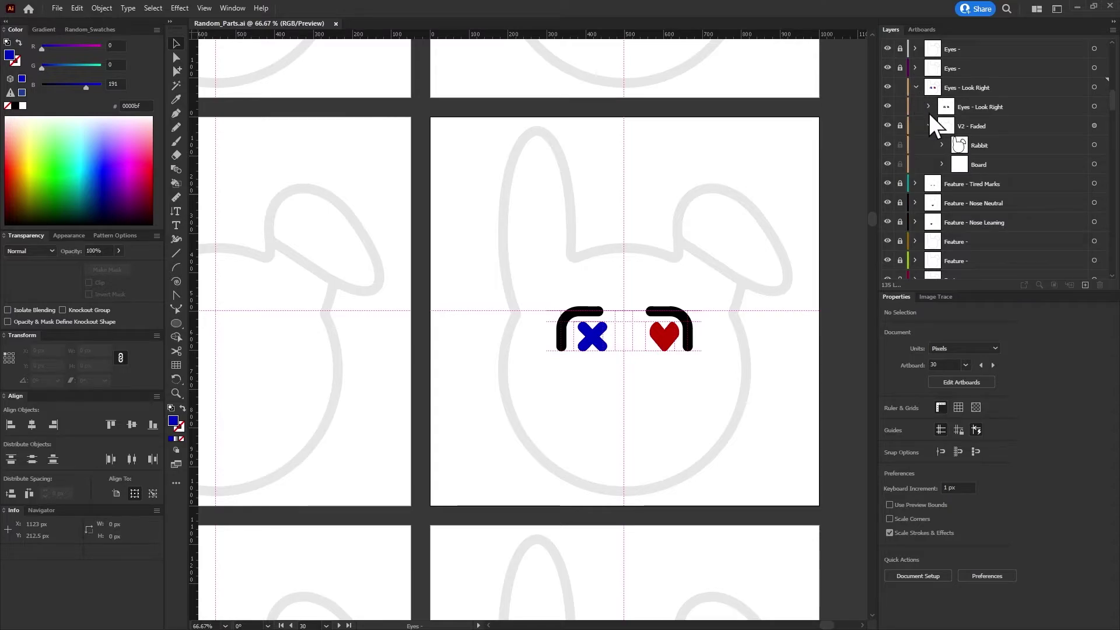
pyautogui.click(929, 126)
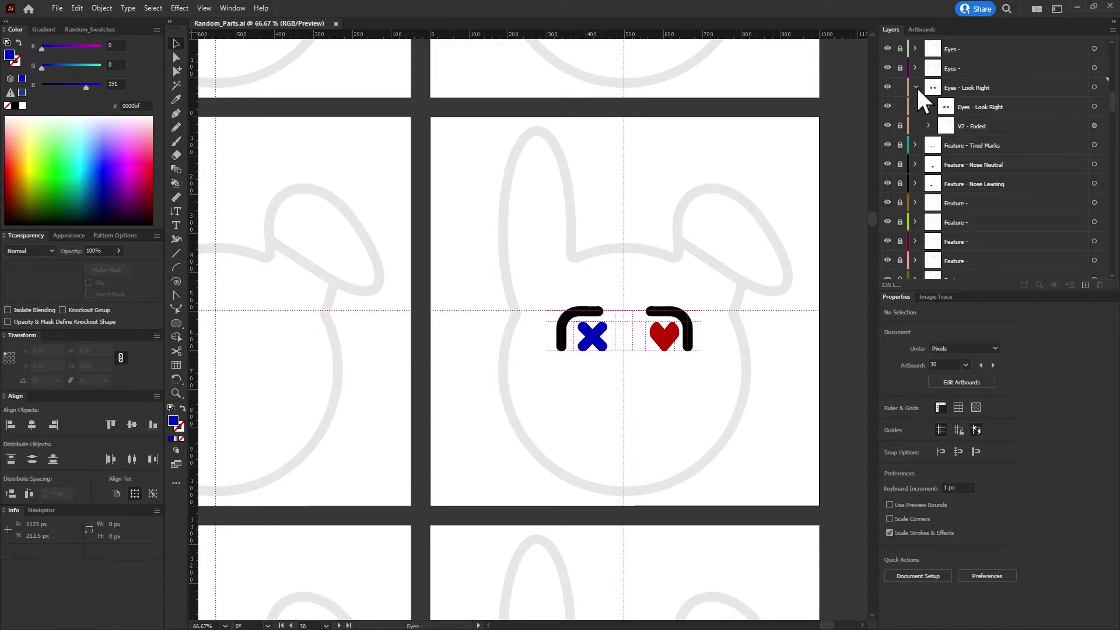
pyautogui.click(887, 125)
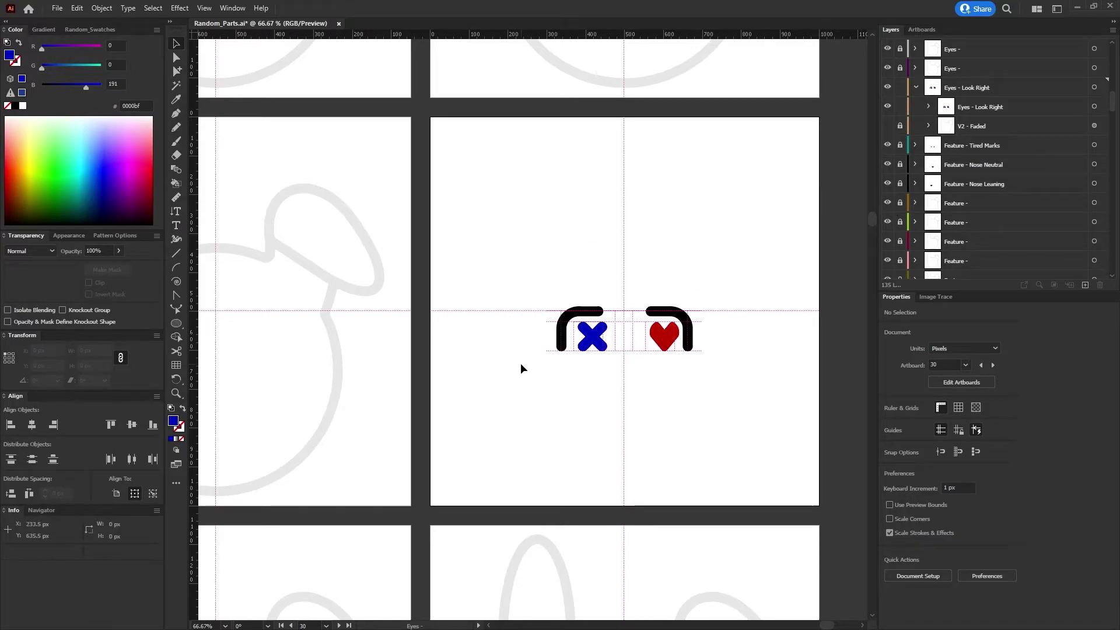
pyautogui.hotkey('ctrl', '-')
pyautogui.hotkey('ctrl', '-')
pyautogui.hotkey('ctrl', '-')
pyautogui.scroll(4, 863, 269)
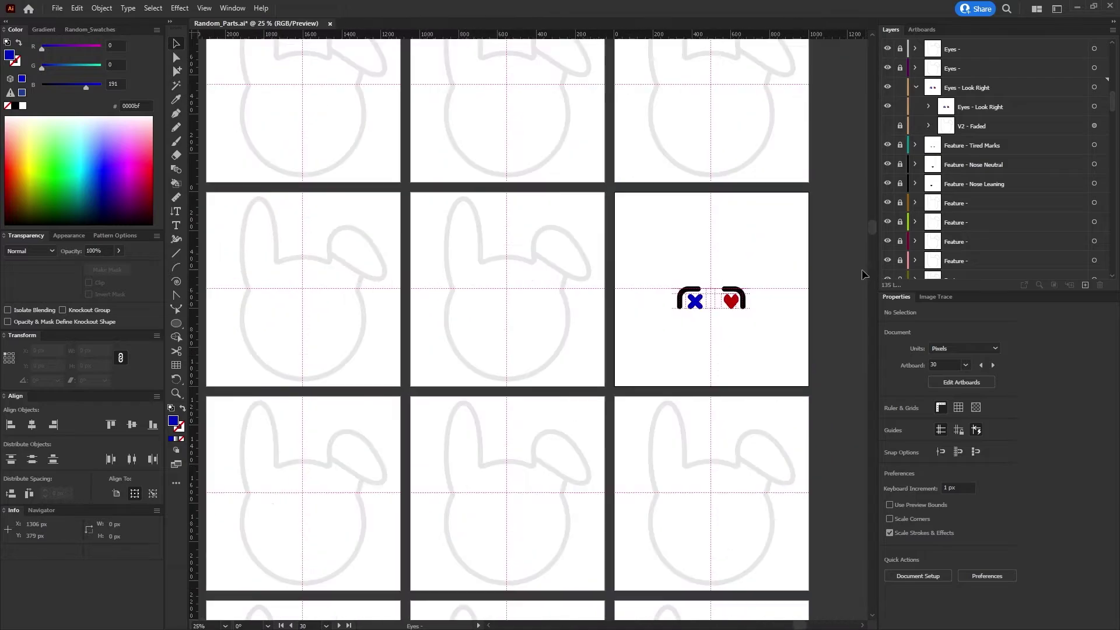
pyautogui.click(915, 86)
pyautogui.click(900, 88)
pyautogui.click(915, 87)
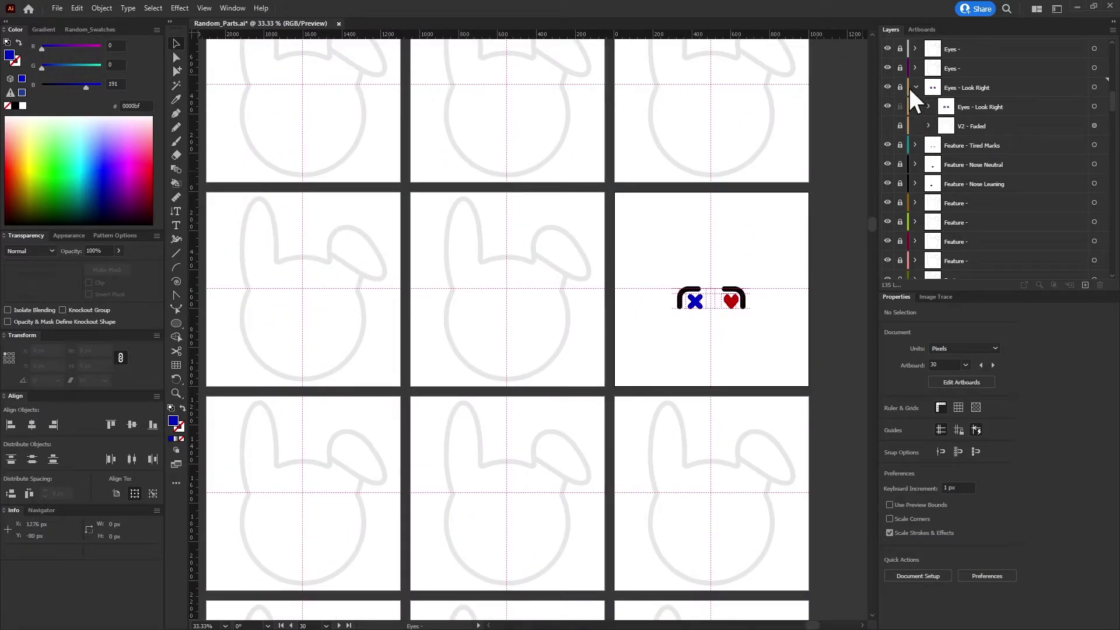
pyautogui.click(915, 88)
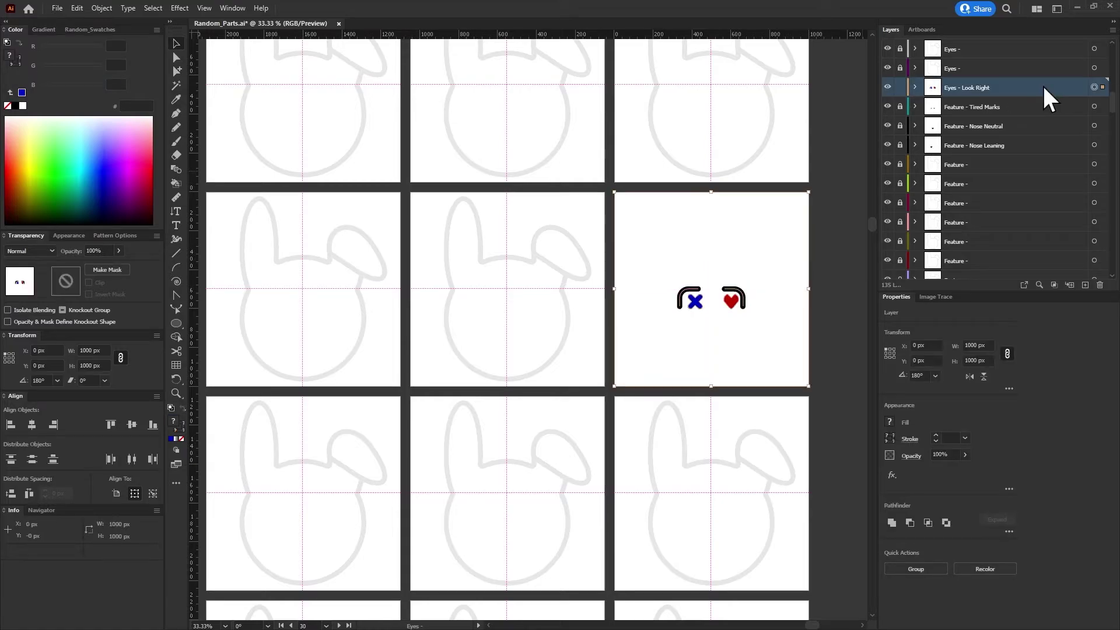
# Paste the Eyes - Look Right group in place into the unnamed Eyes - layer
pyautogui.click(900, 67)
pyautogui.click(1094, 67)
pyautogui.hotkey('ctrl', '0')
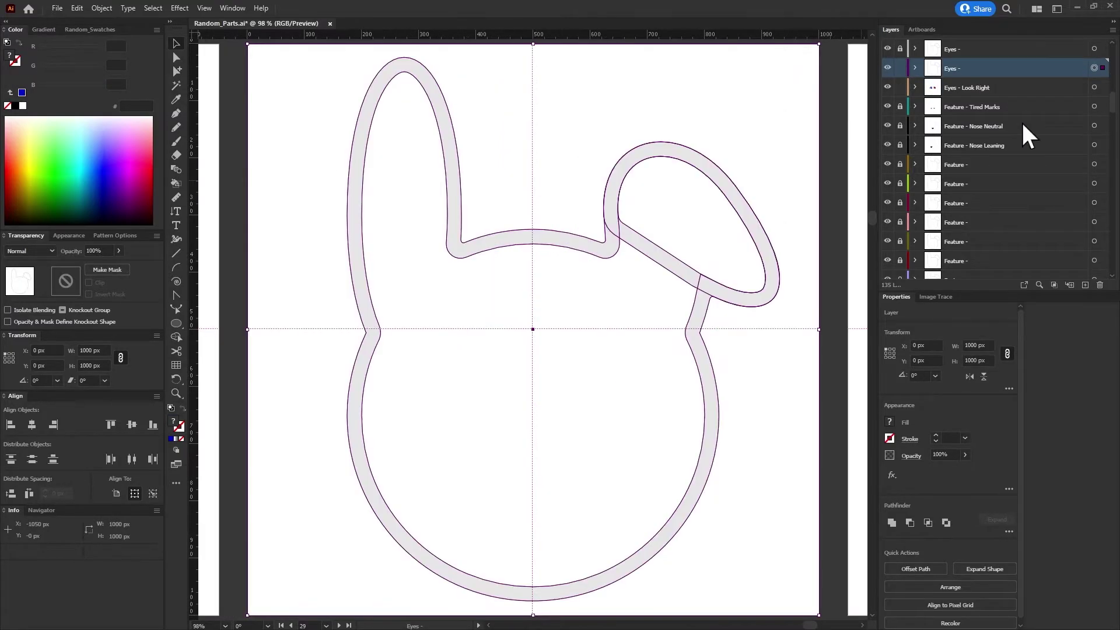
pyautogui.hotkey('ctrl', 'shift', 'v')
pyautogui.hotkey('ctrl', 'z')
pyautogui.hotkey('ctrl', 'f')
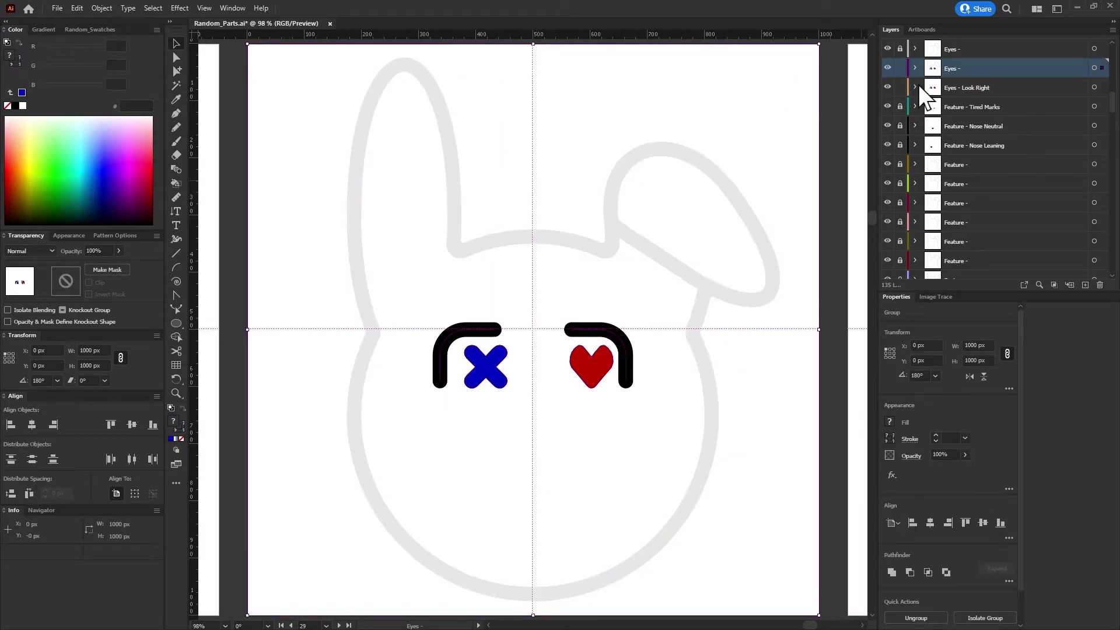
# Expand the pasted layers and delete the extra V2 - Faded sublayer
pyautogui.click(915, 68)
pyautogui.click(915, 146)
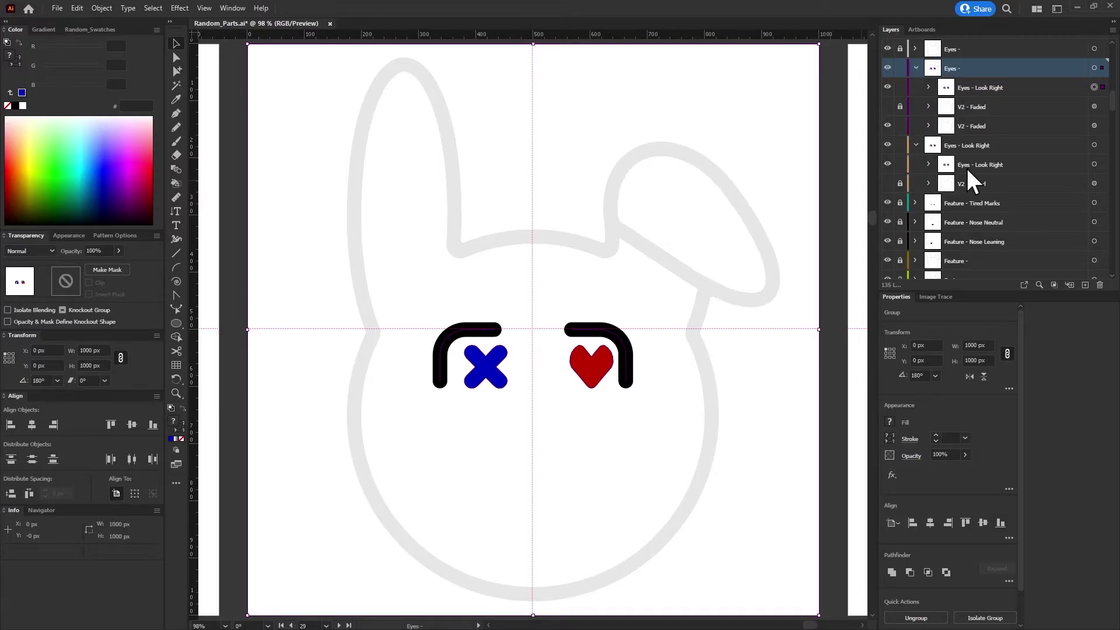
pyautogui.click(927, 164)
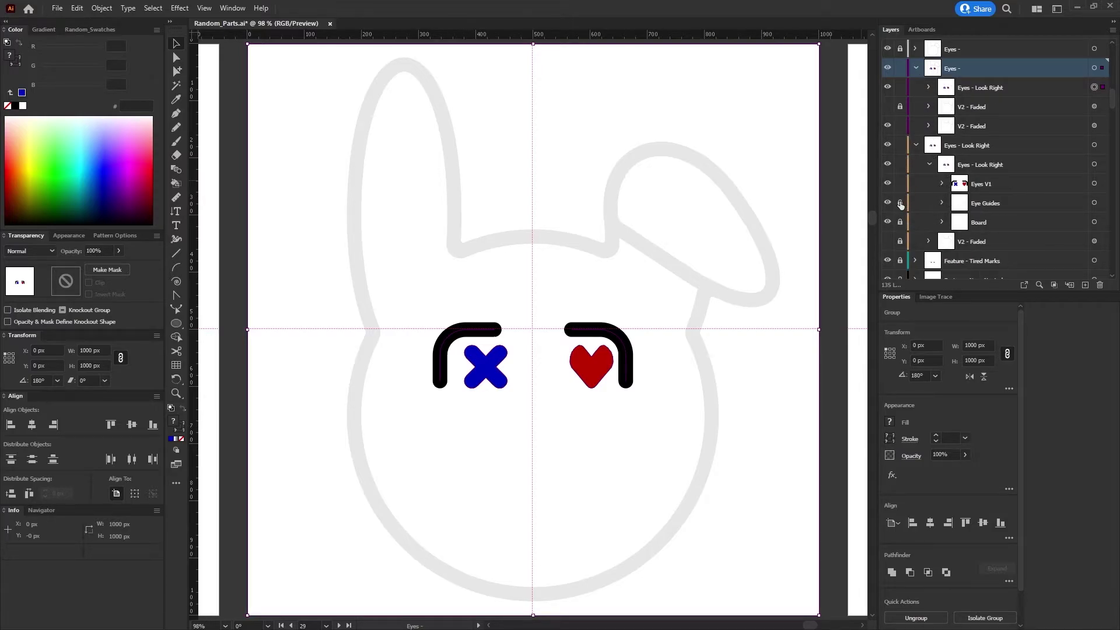
pyautogui.click(1094, 203)
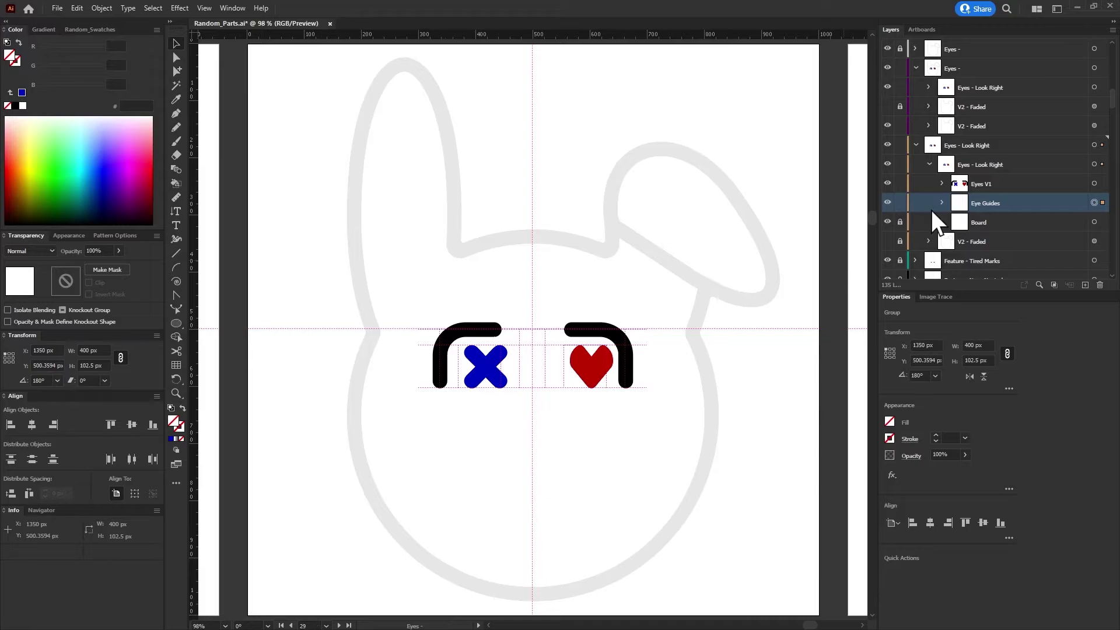
pyautogui.click(946, 118)
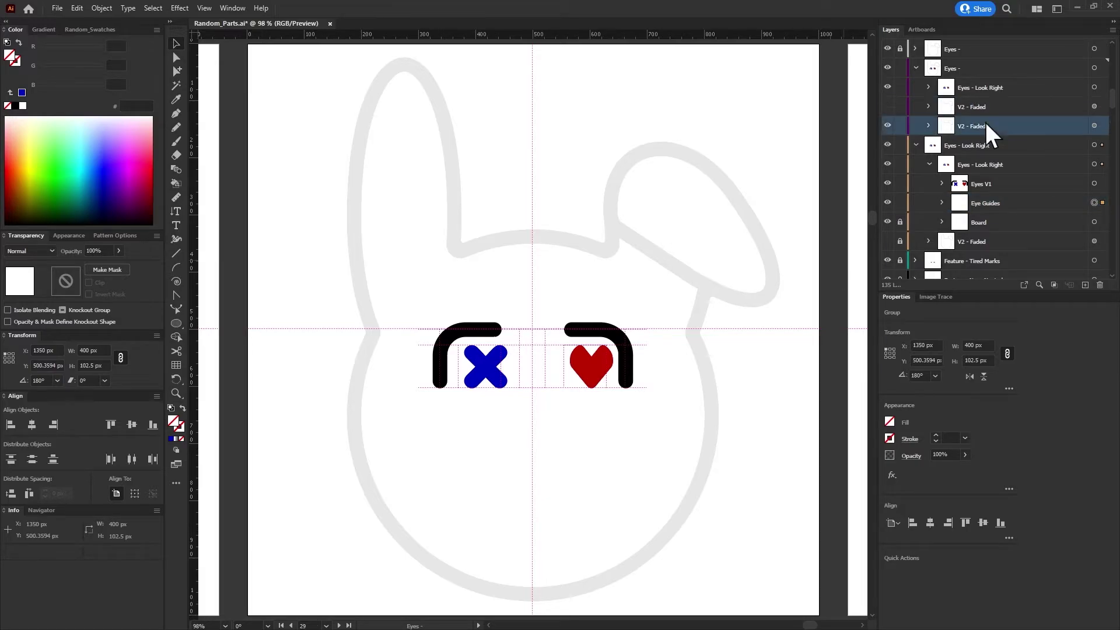
pyautogui.moveTo(985, 123); pyautogui.dragTo(948, 108)
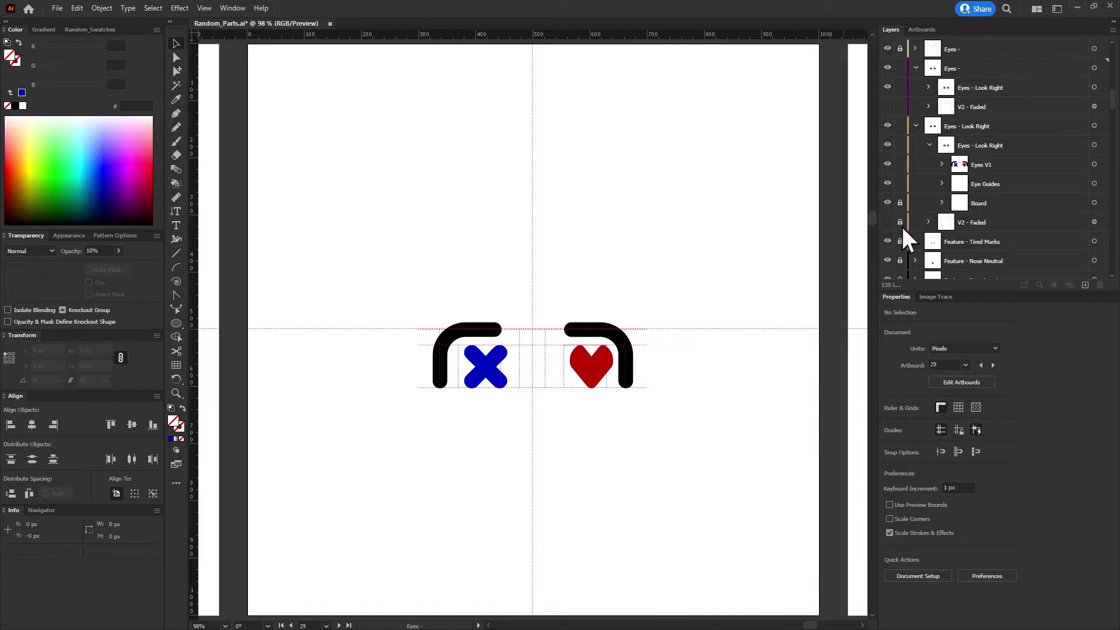
# Inspect the copied eye sublayers, collapse them and show the artboard list
pyautogui.click(929, 87)
pyautogui.click(942, 107)
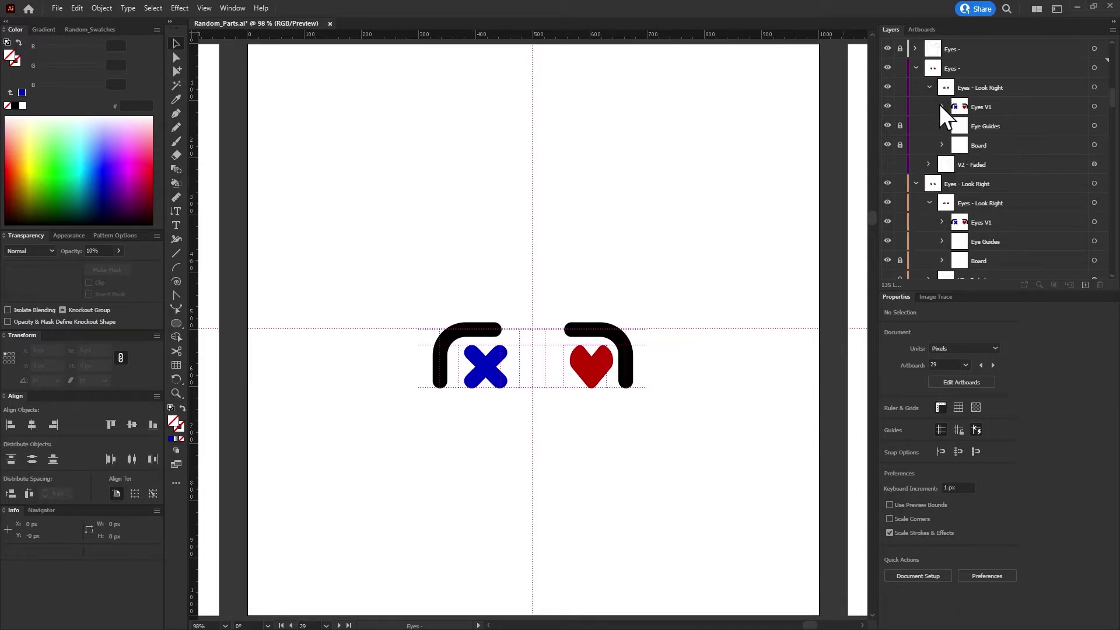
pyautogui.click(942, 126)
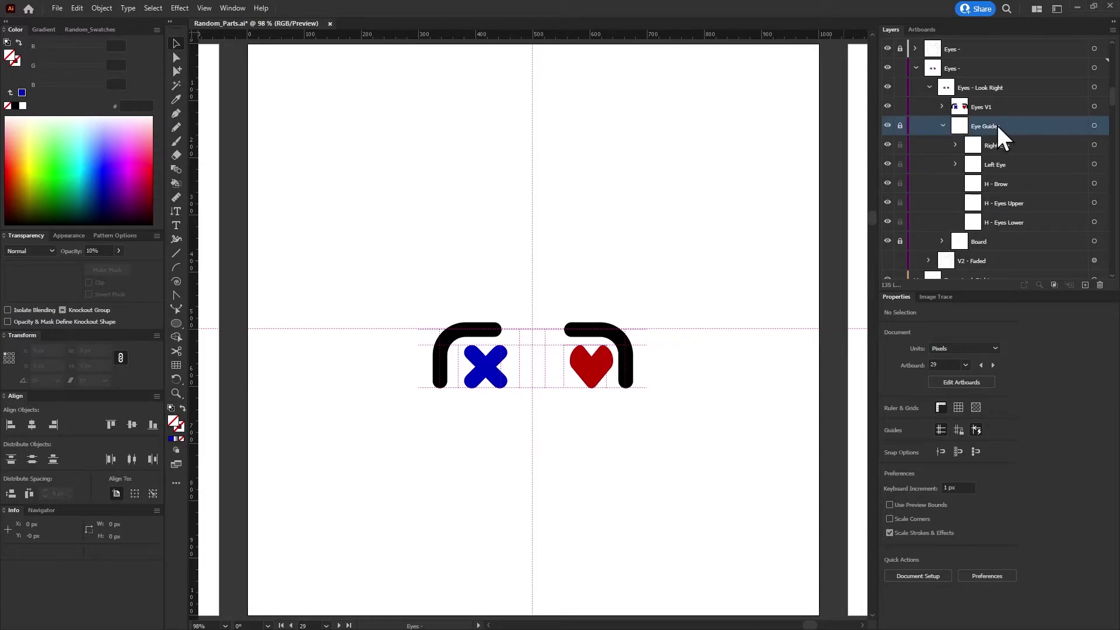
pyautogui.click(928, 87)
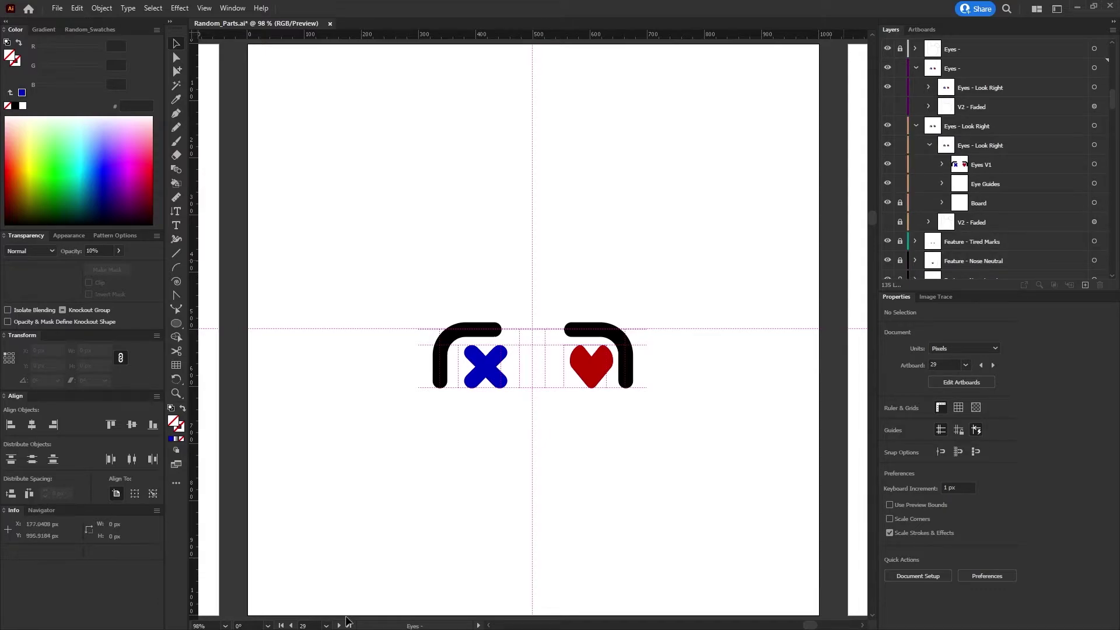
pyautogui.click(920, 29)
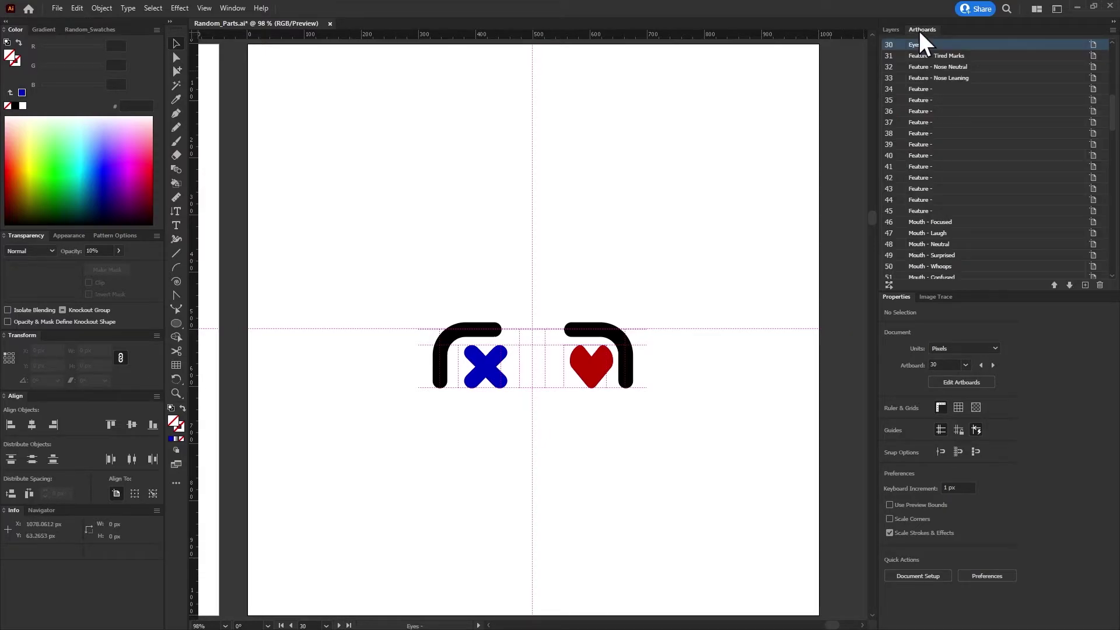
# Rename artboard 30 Eyes - Look Right and artboard 29 Eyes - Look Left, leaving 29 active
pyautogui.scroll(3, 936, 153)
pyautogui.doubleClick(933, 145)
pyautogui.write('Look Righ')
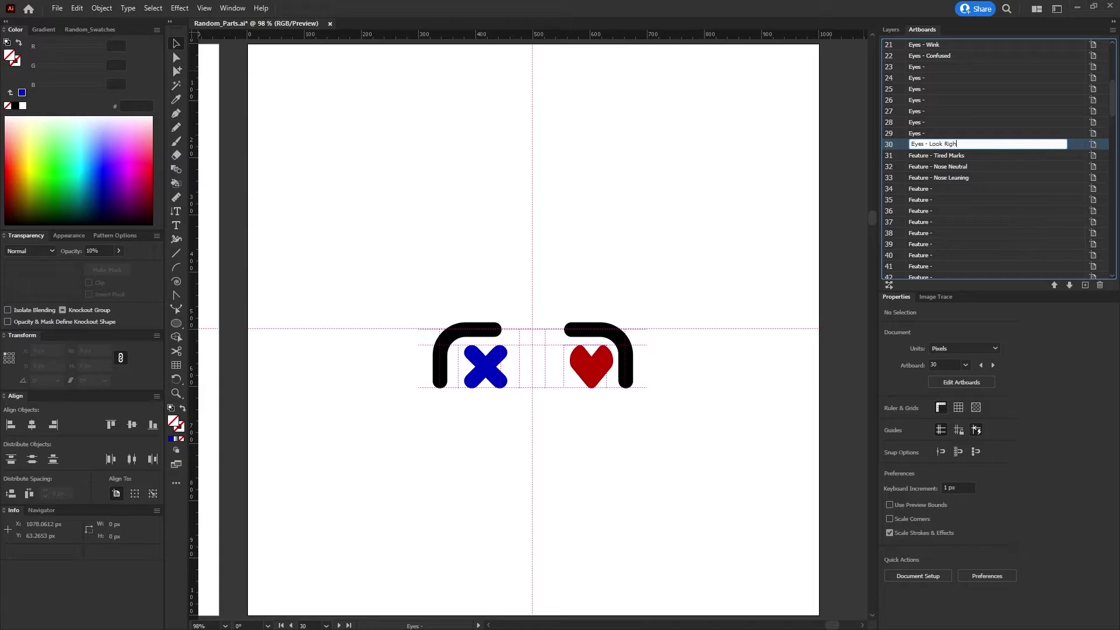
pyautogui.write('t')
pyautogui.press('Return')
pyautogui.doubleClick(933, 133)
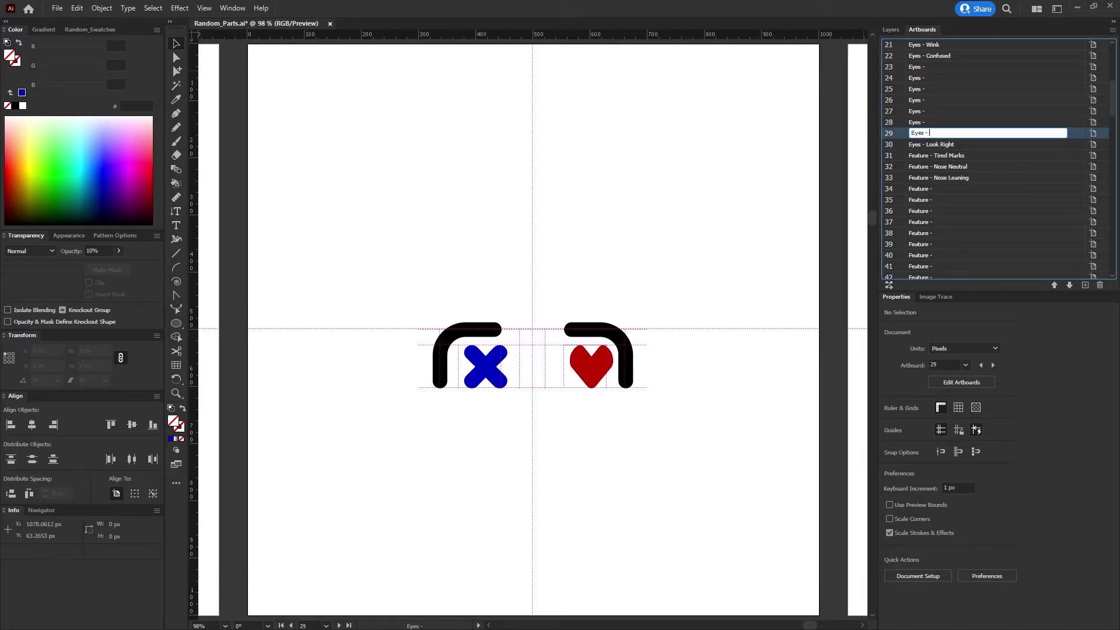
pyautogui.write('Look Left')
pyautogui.press('Return')
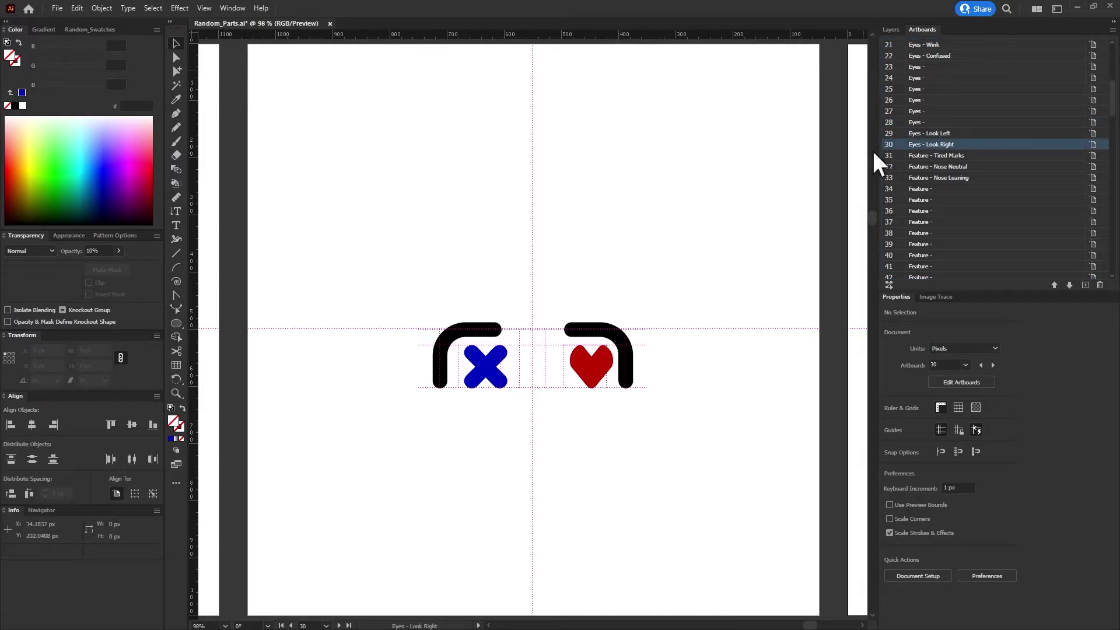
pyautogui.click(929, 123)
pyautogui.click(939, 136)
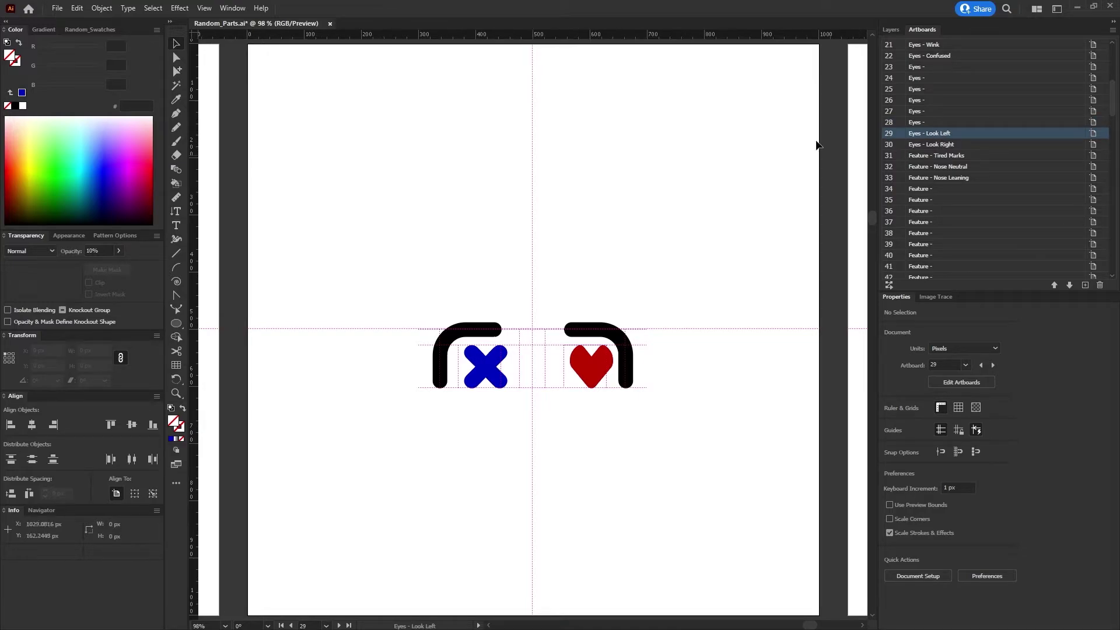
pyautogui.click(890, 29)
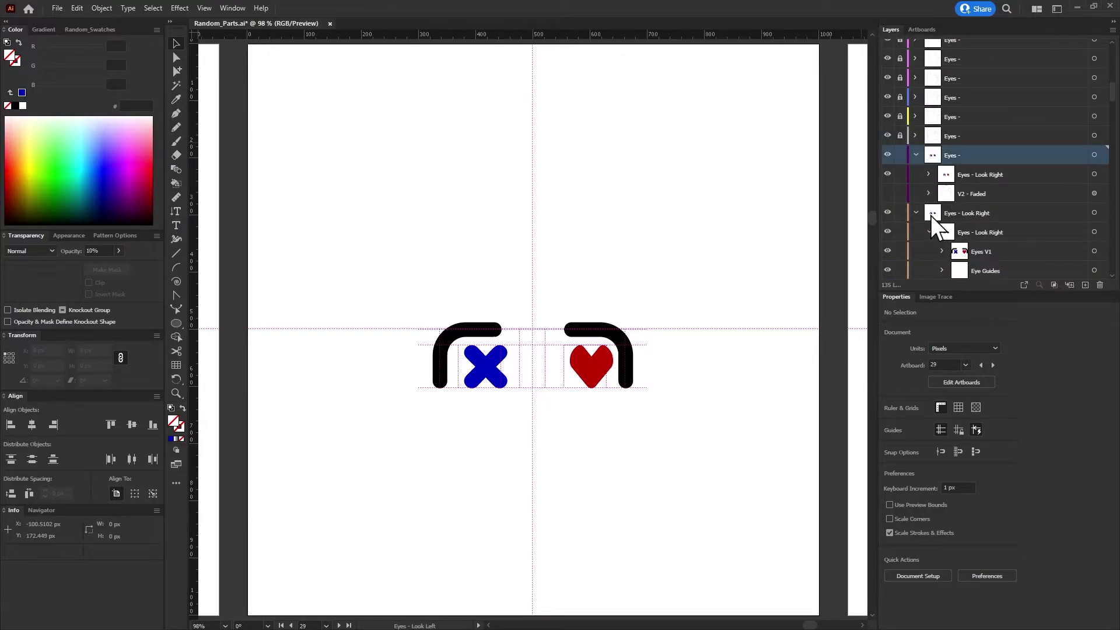
# Rename the copied eye layer and its sublayer from Right to 'Eyes - Look Left'
pyautogui.doubleClick(957, 155)
pyautogui.write('Eyes - Look Right')
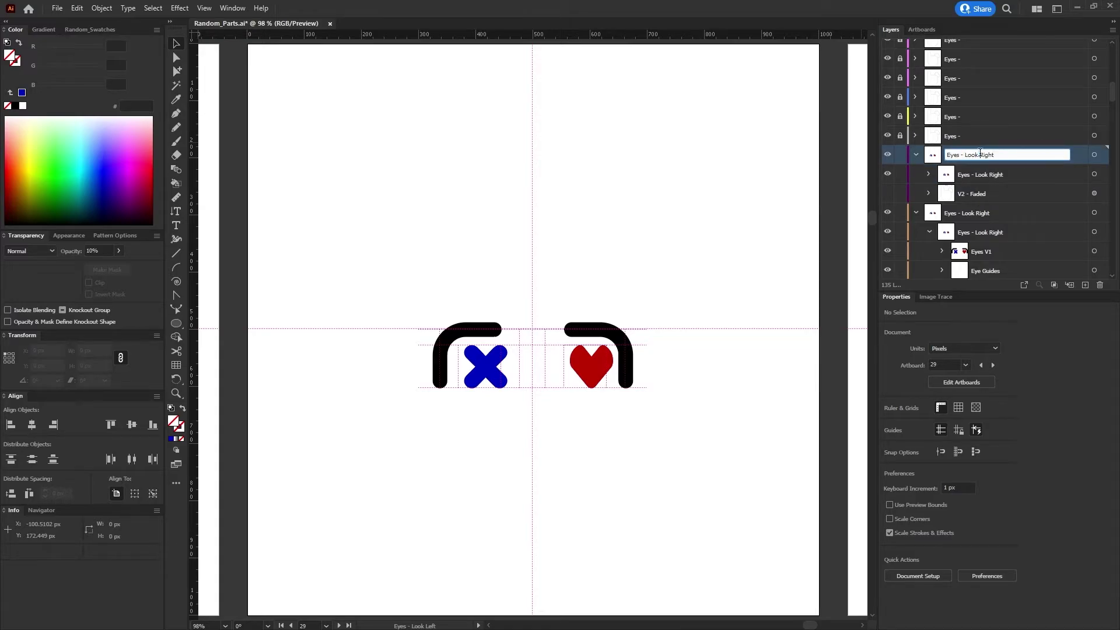
pyautogui.doubleClick(986, 155)
pyautogui.write('Left')
pyautogui.doubleClick(999, 174)
pyautogui.doubleClick(999, 174)
pyautogui.write('Le')
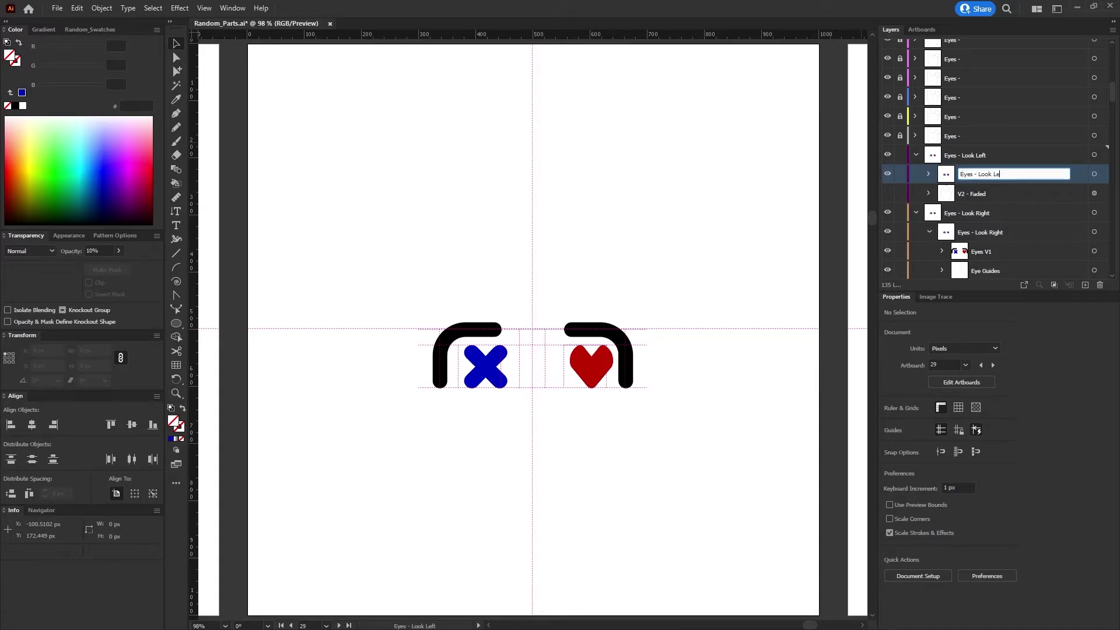
pyautogui.write('ft')
# Collapse and lock Eyes - Look Right, and expand Eyes - Look Left down to Eyes V1
pyautogui.click(1029, 217)
pyautogui.click(915, 212)
pyautogui.click(900, 212)
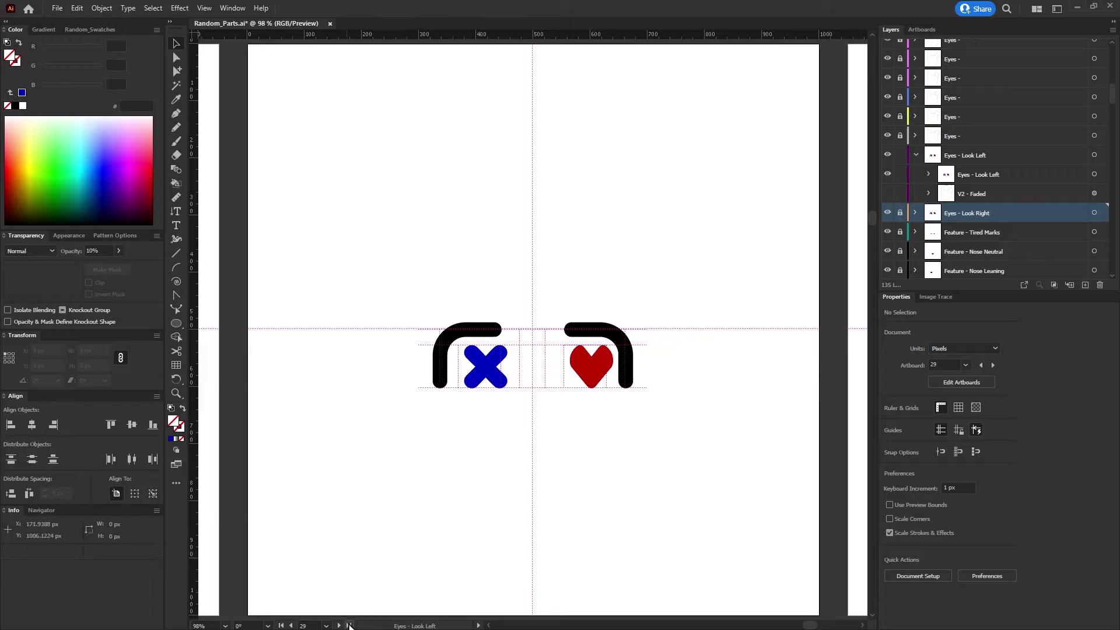
pyautogui.click(929, 174)
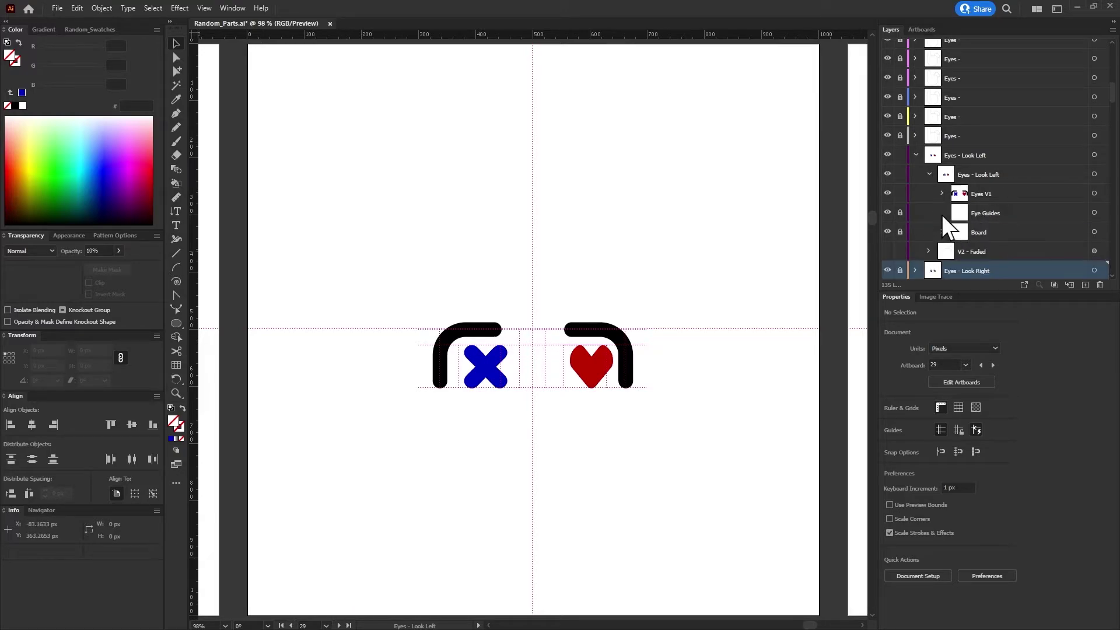
pyautogui.click(941, 193)
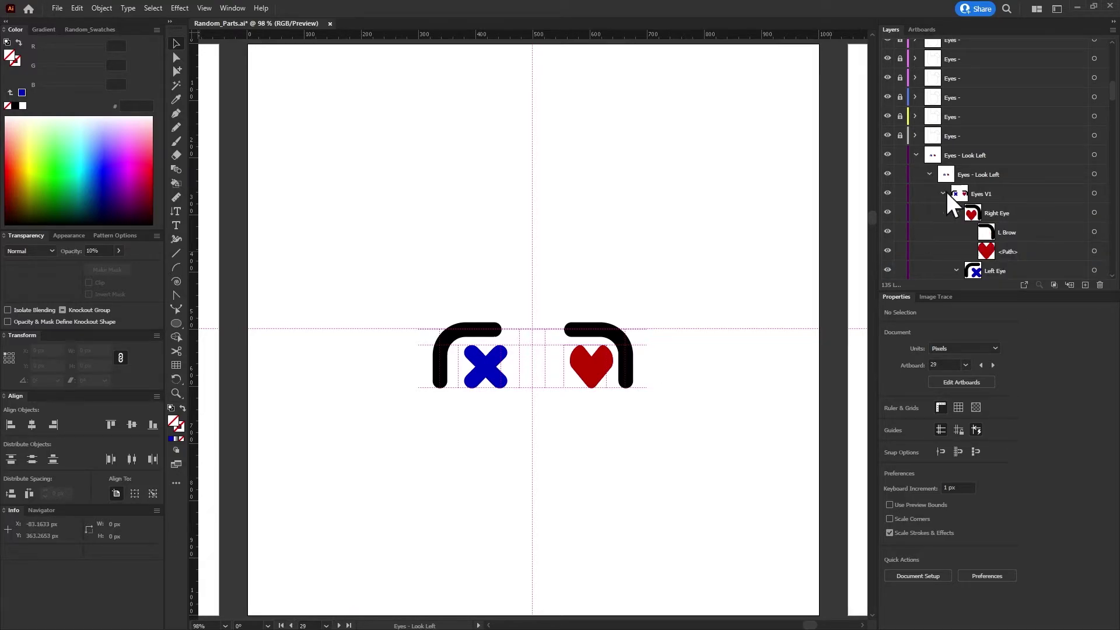
pyautogui.scroll(-3, 992, 215)
# Nudge the Look Left cross and heart 20 px left, then show the V2 - Faded outline
pyautogui.click(1095, 78)
pyautogui.click(1094, 136)
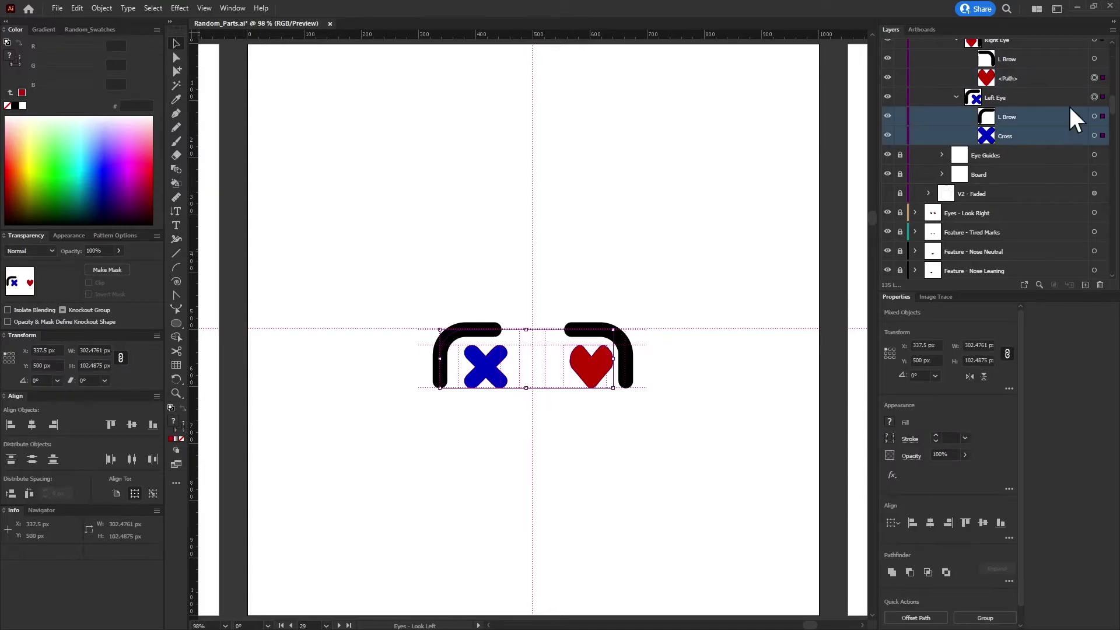
pyautogui.click(1094, 78)
pyautogui.keyDown('shift'); pyautogui.click(1094, 136); pyautogui.keyUp('shift')
pyautogui.hotkey('shift', 'Left')
pyautogui.hotkey('shift', 'Left')
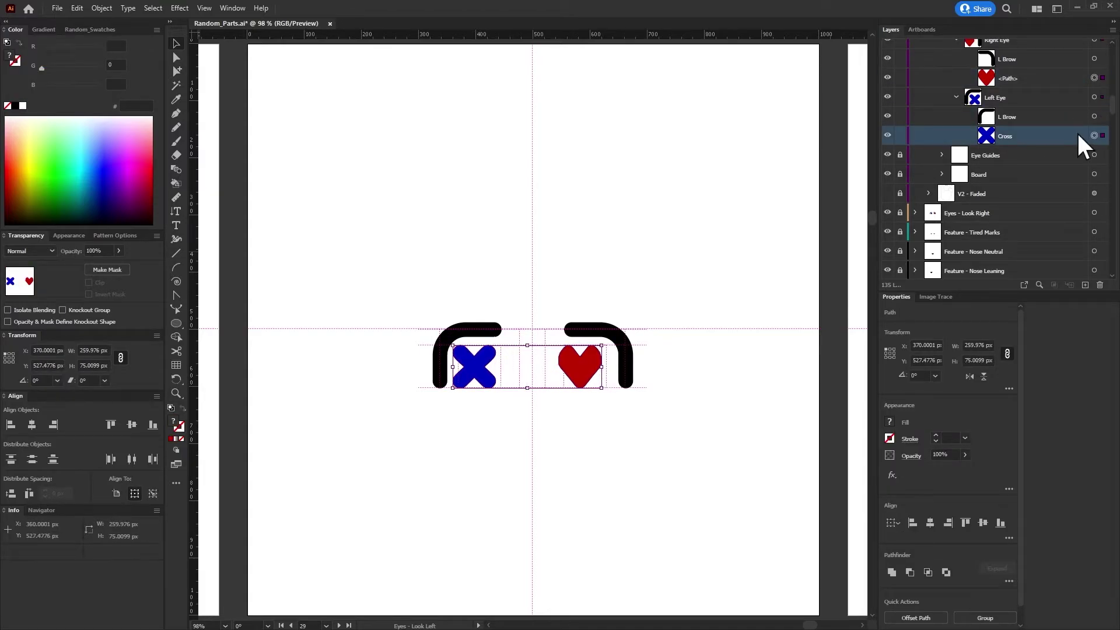
pyautogui.click(476, 459)
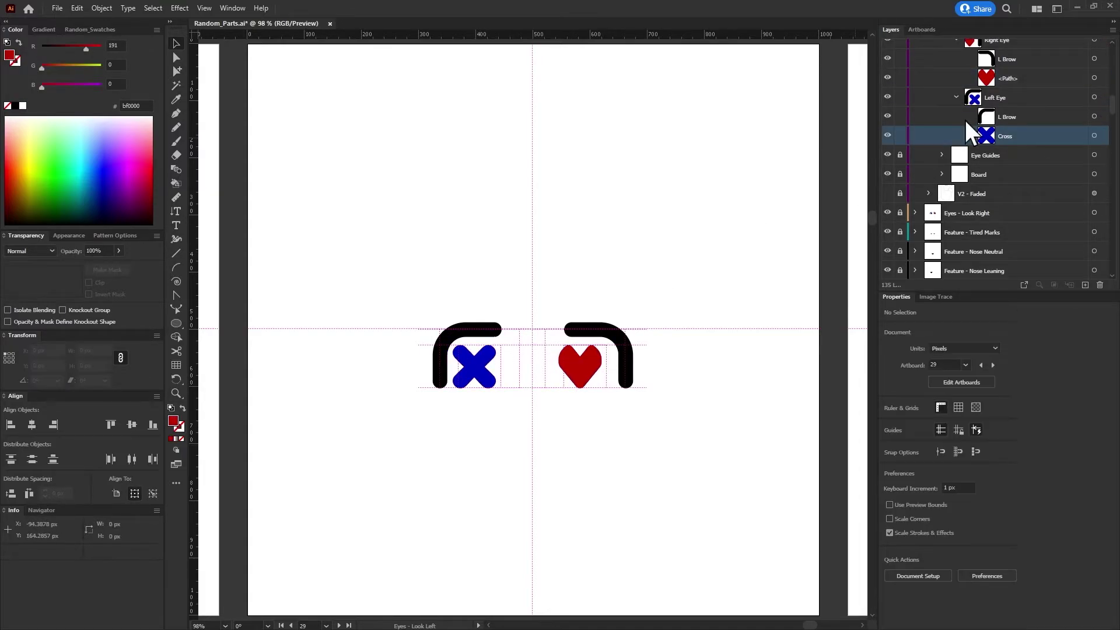
pyautogui.click(887, 194)
pyautogui.hotkey('ctrl', '-')
pyautogui.hotkey('ctrl', '-')
pyautogui.hotkey('ctrl', '-')
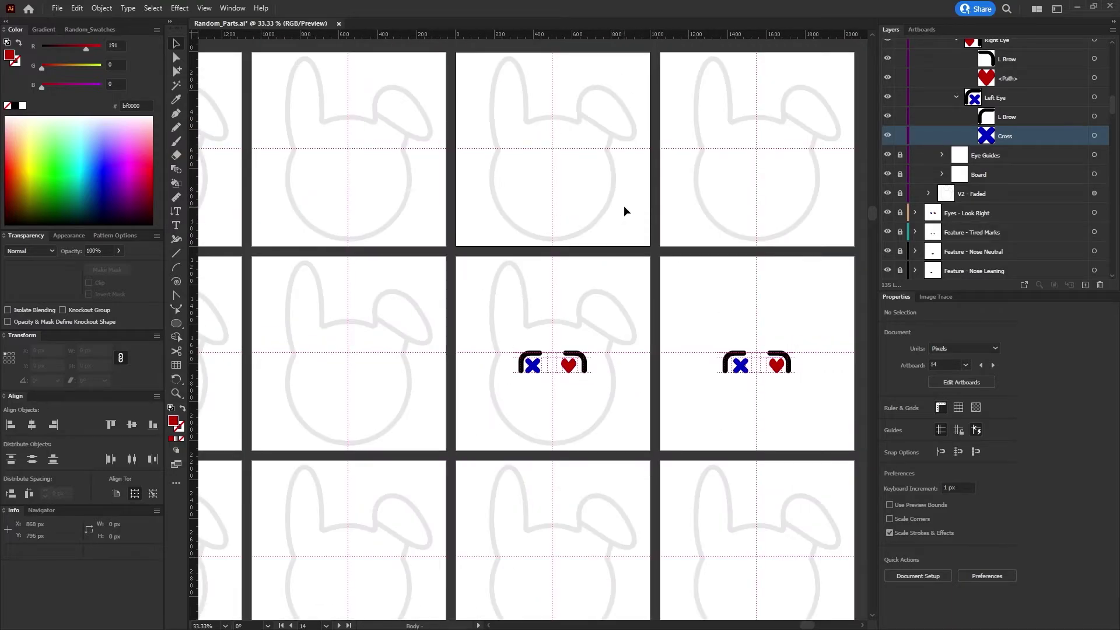
# Hide the Eye Guides boxes on the middle eye artboard, keeping the V2 - Faded outline visible
pyautogui.click(639, 271)
pyautogui.click(887, 194)
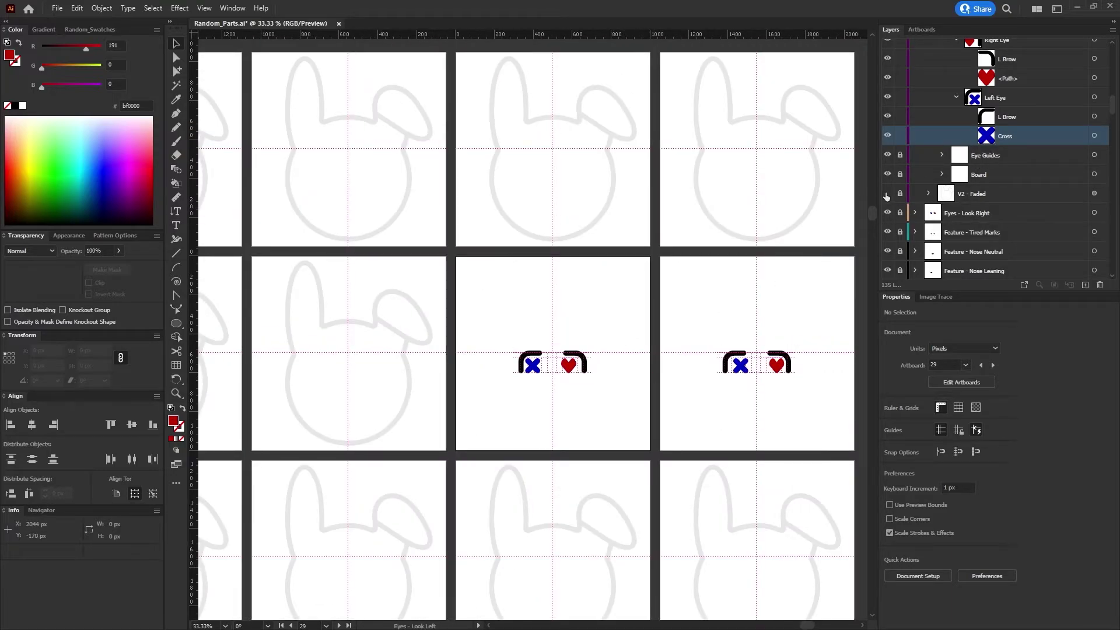
pyautogui.click(887, 155)
pyautogui.click(887, 194)
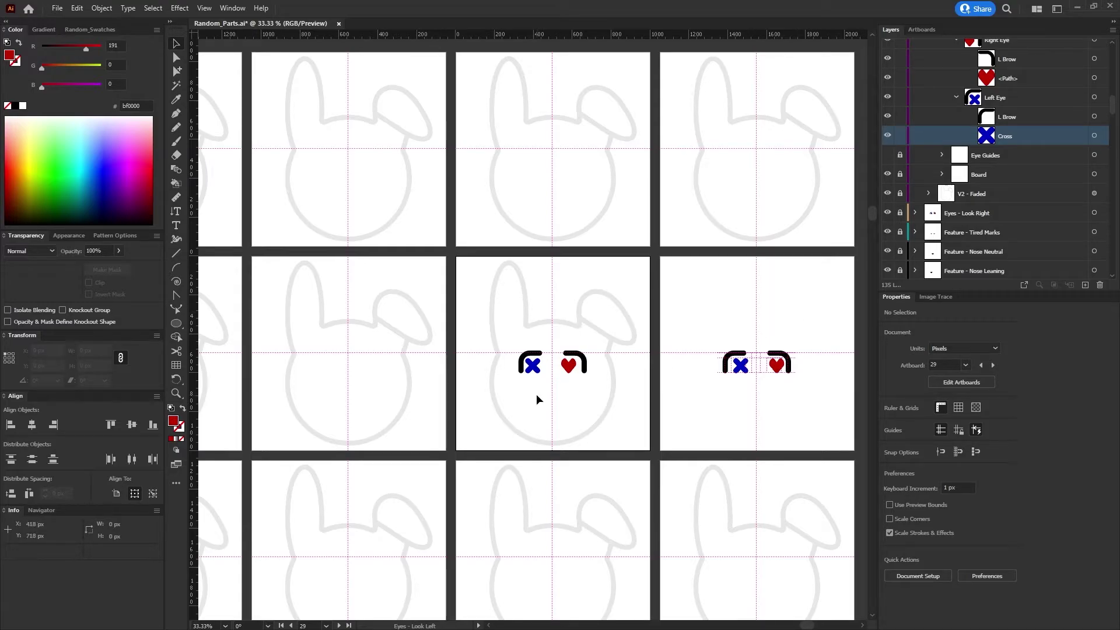
pyautogui.scroll(2, 538, 395)
pyautogui.scroll(-3, 612, 336)
pyautogui.scroll(3, 792, 343)
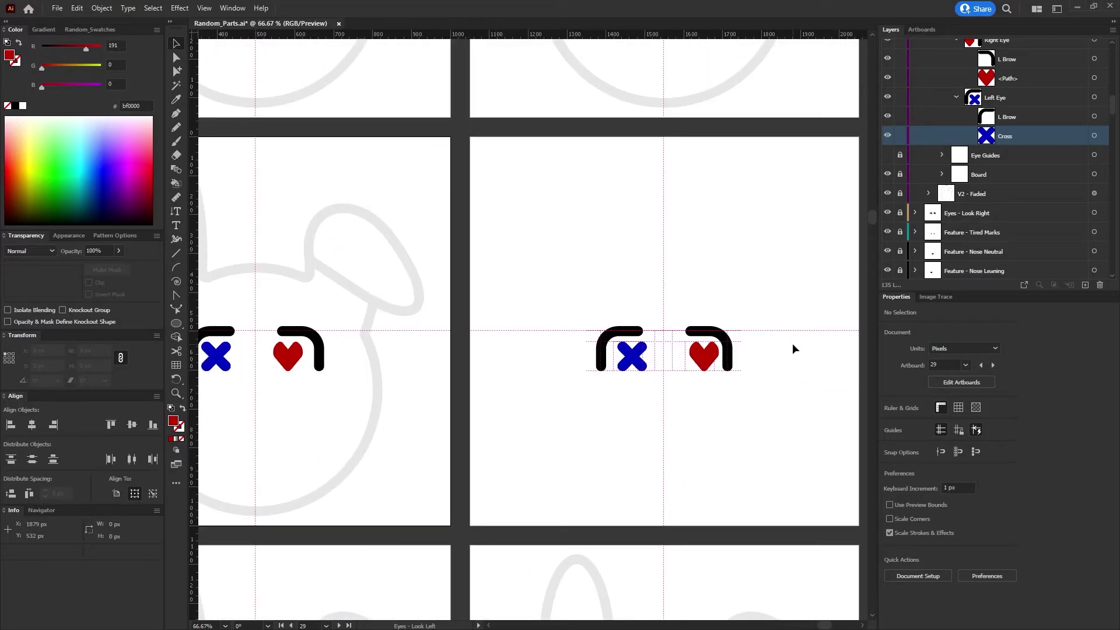
# Inspect the eye groups on the Look Right and Look Left artboards, checking the cross and heart
pyautogui.click(227, 348)
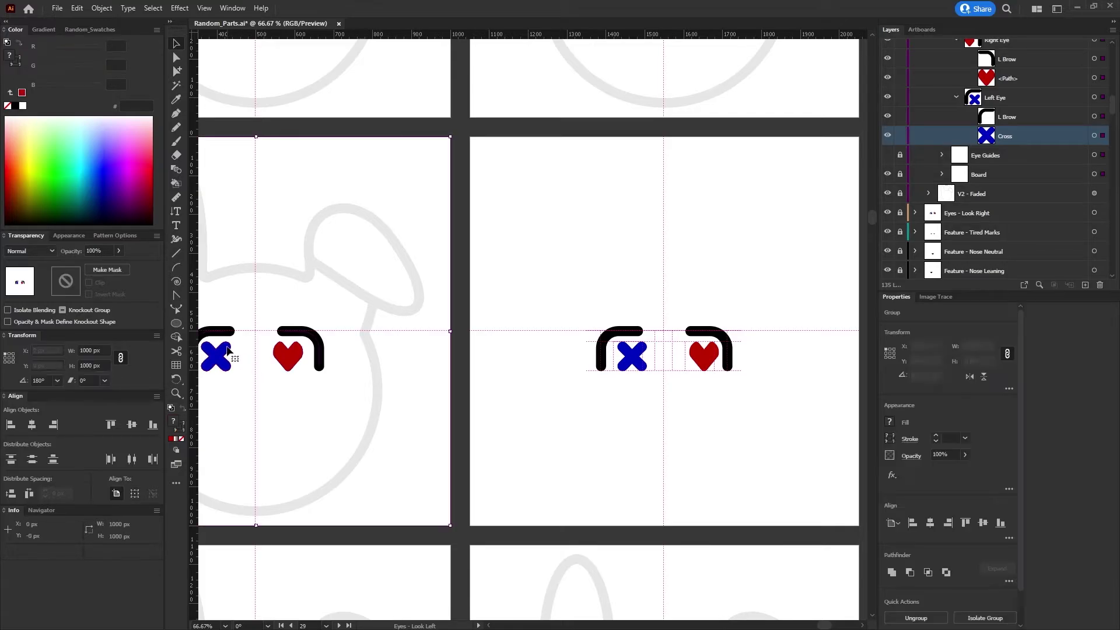
pyautogui.click(635, 305)
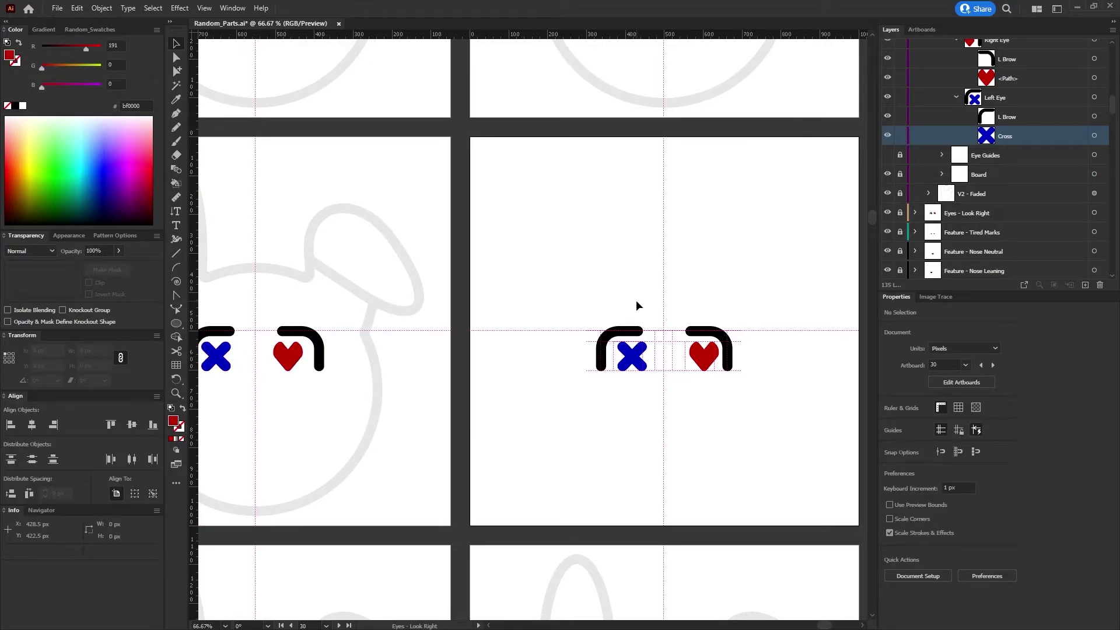
pyautogui.click(226, 359)
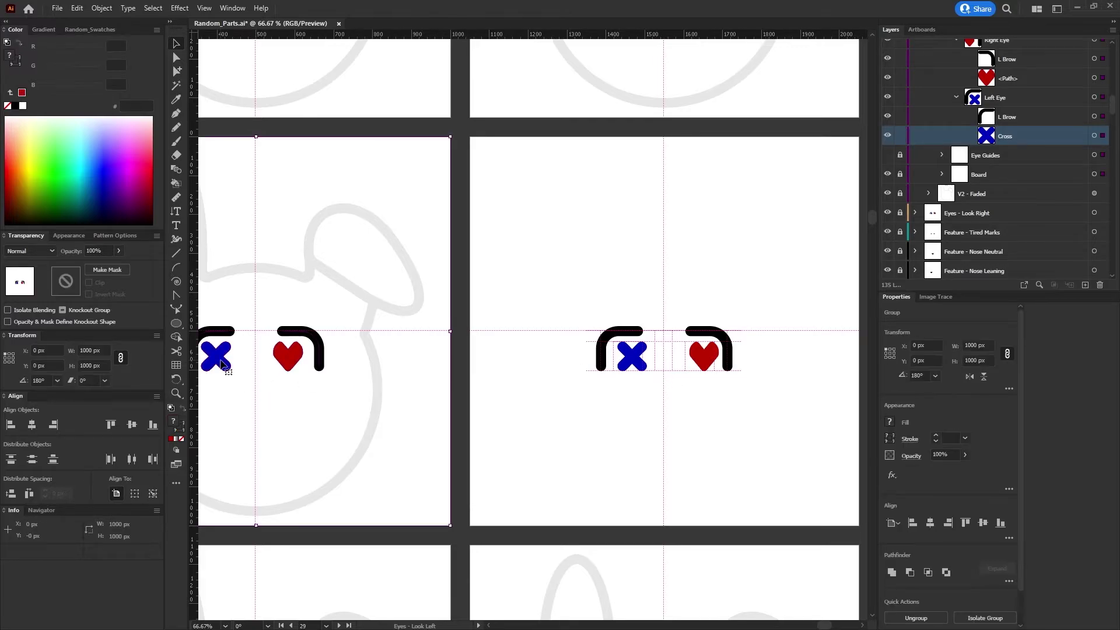
pyautogui.click(1093, 135)
pyautogui.click(1095, 78)
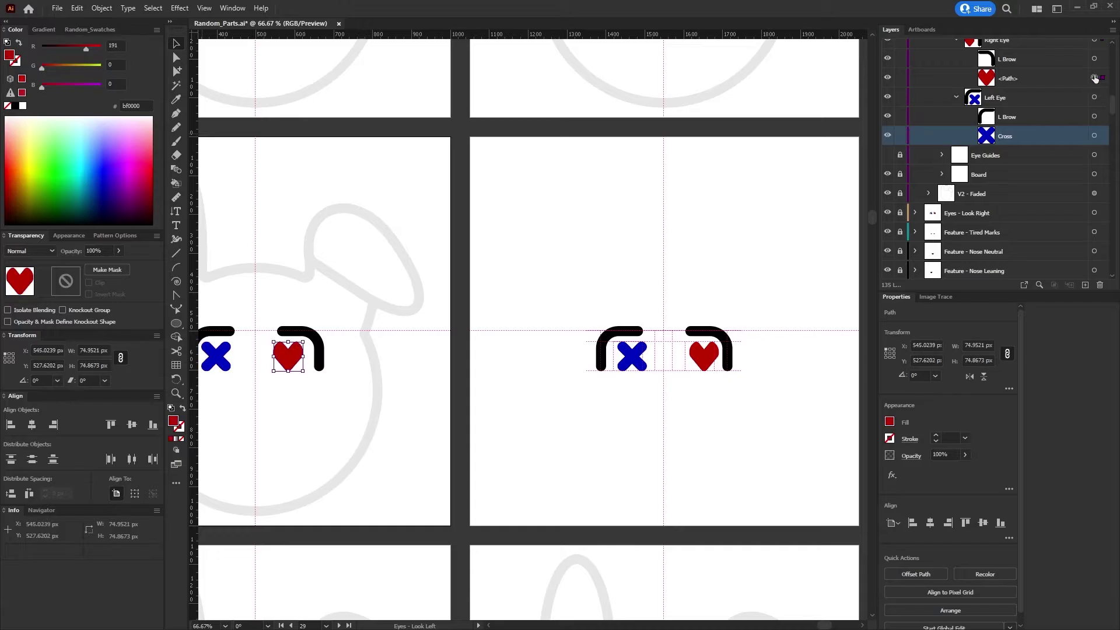
pyautogui.click(1075, 78)
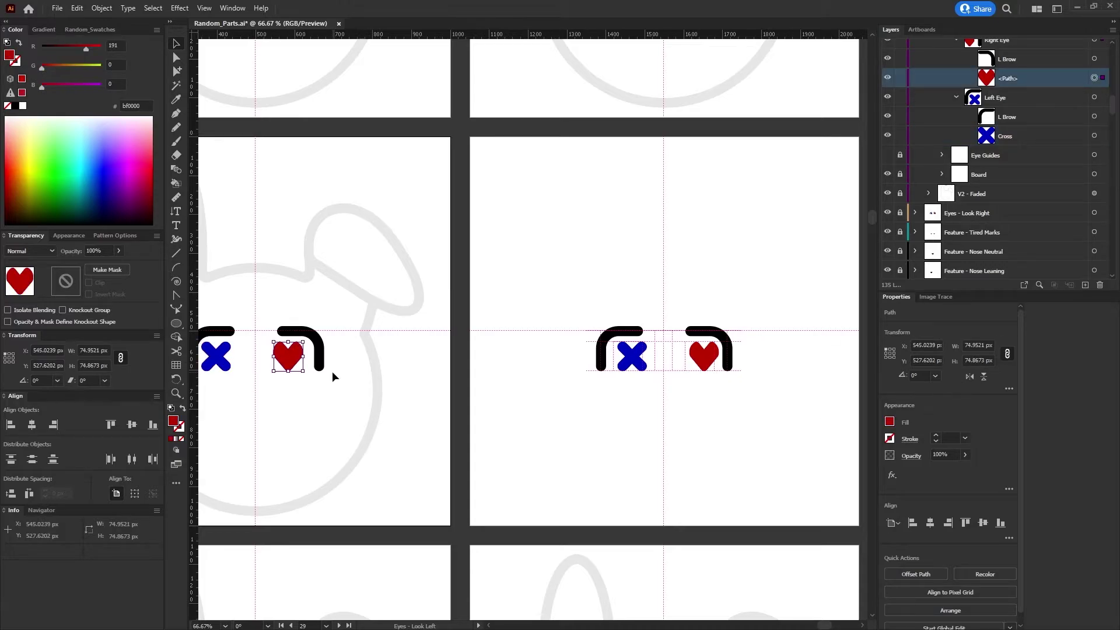
pyautogui.scroll(-3, 286, 385)
pyautogui.scroll(1, 833, 358)
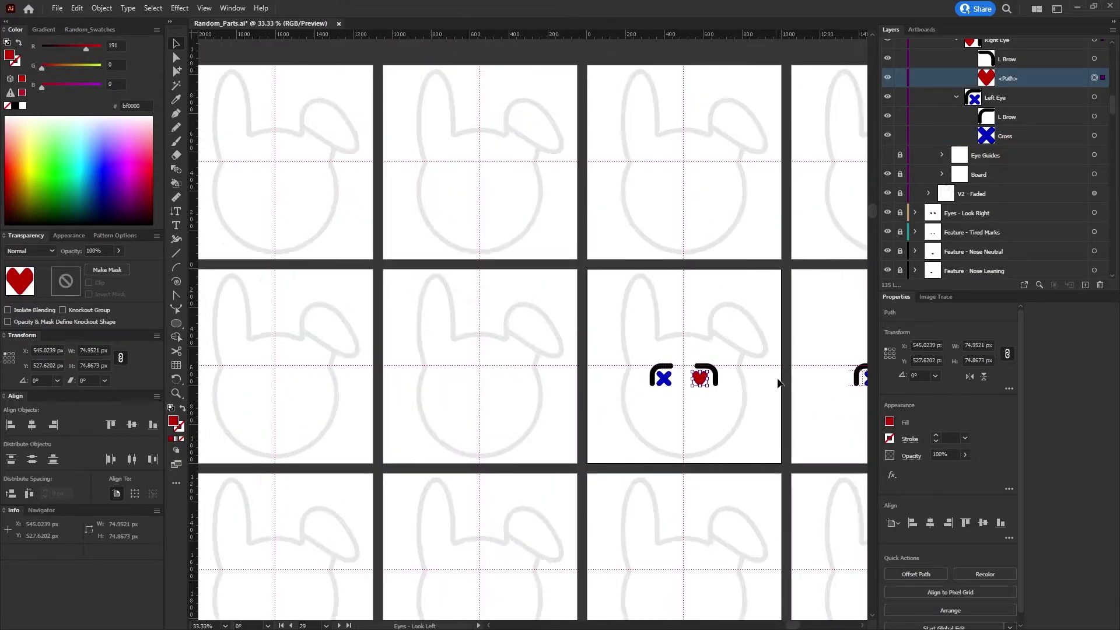
pyautogui.scroll(2, 740, 402)
pyautogui.click(740, 402)
# Fit the artboard to the window, then collapse and lock Eyes - Look Left and select its eyes group
pyautogui.hotkey('ctrl', '0')
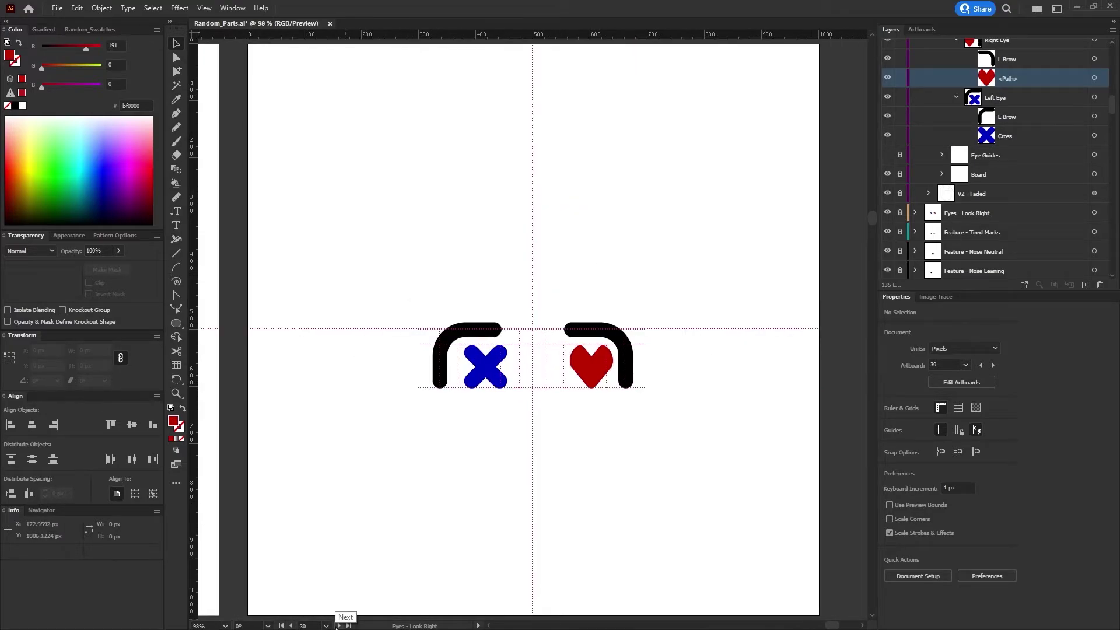
pyautogui.scroll(-1, 660, 408)
pyautogui.scroll(-3, 674, 415)
pyautogui.scroll(-1, 674, 415)
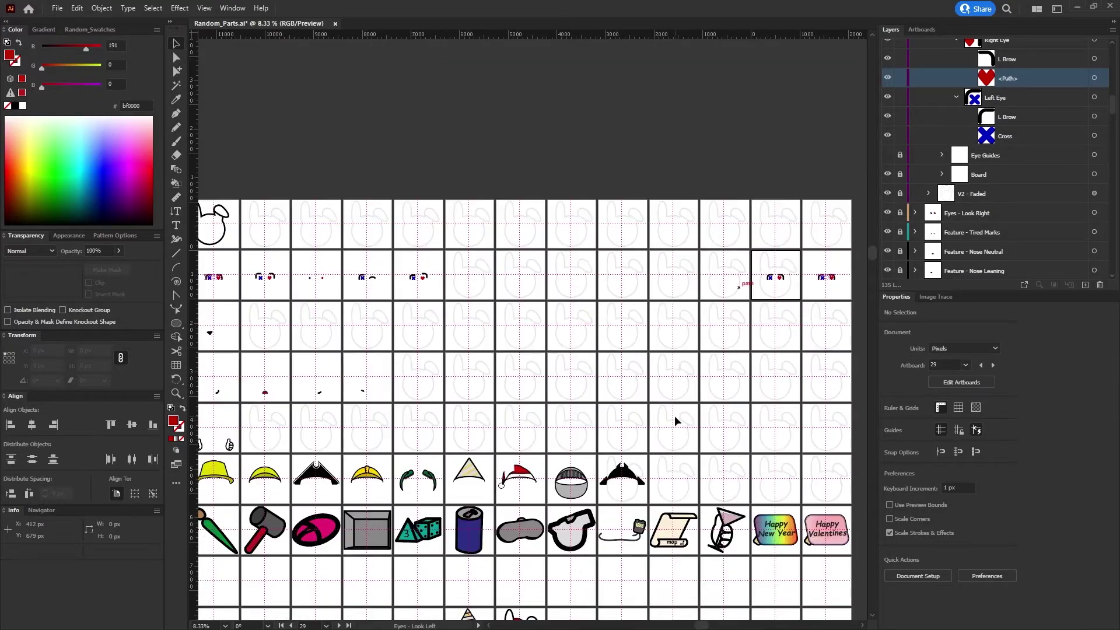
pyautogui.scroll(1, 677, 525)
pyautogui.scroll(3, 950, 64)
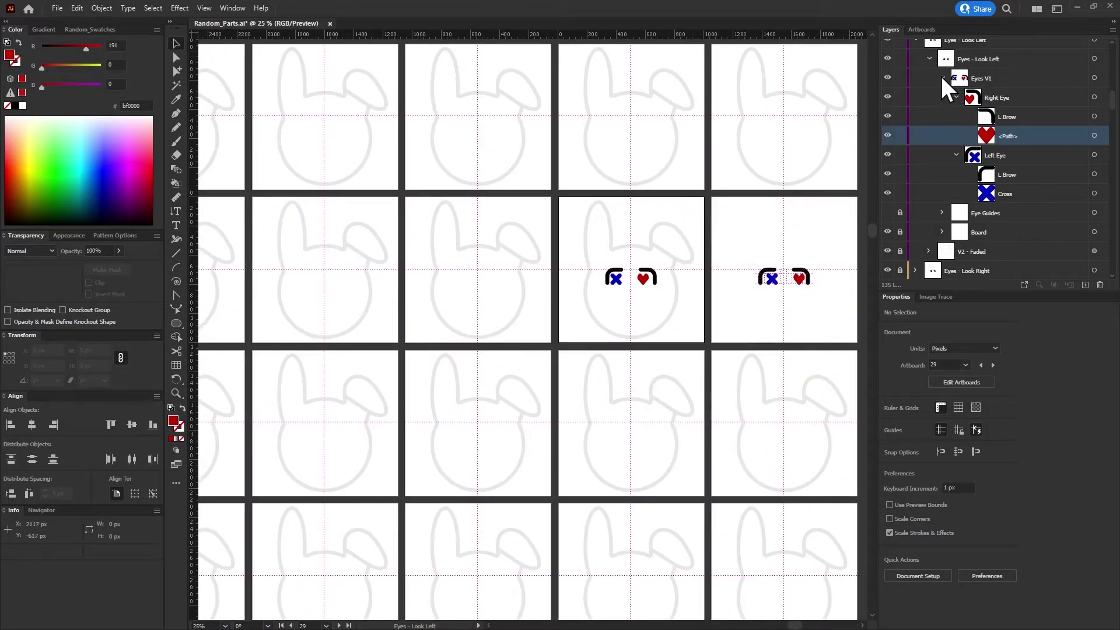
pyautogui.click(941, 75)
pyautogui.click(928, 116)
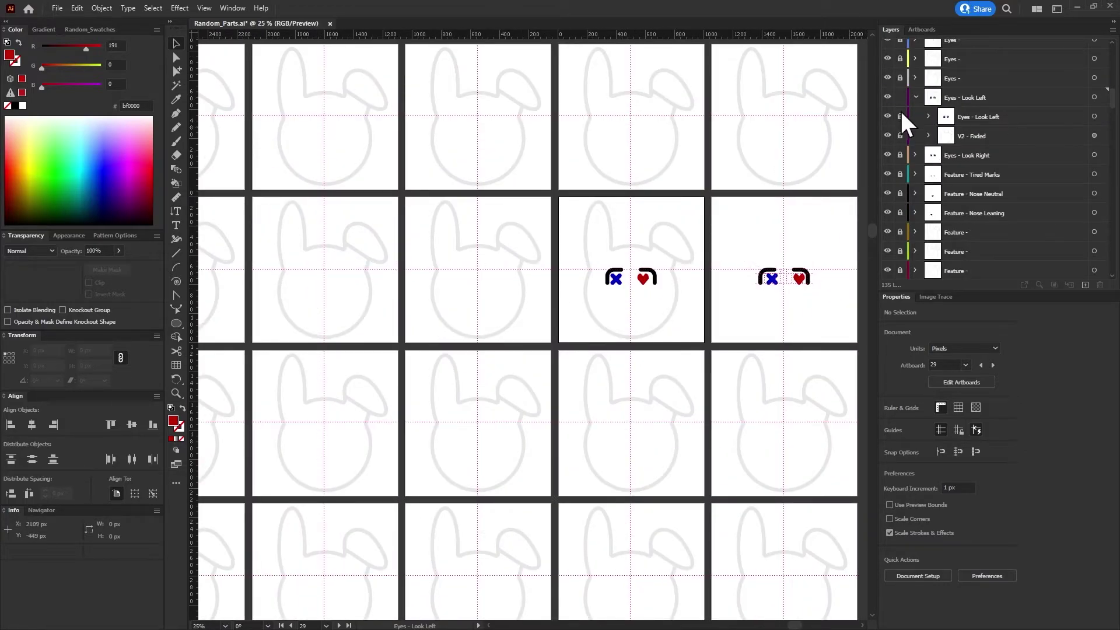
pyautogui.click(900, 97)
pyautogui.click(1094, 117)
# Unlock the two unnamed eye layers and name them 'Eyes - Look Up' and 'Eyes - Look Down'
pyautogui.press('Return')
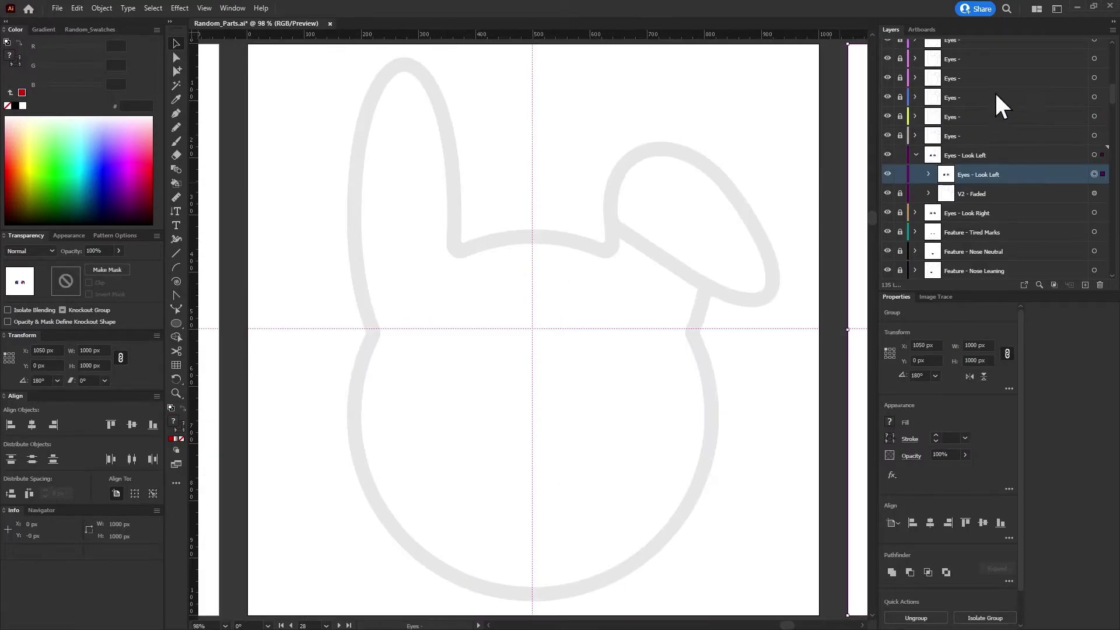
pyautogui.moveTo(900, 124); pyautogui.dragTo(900, 136)
pyautogui.doubleClick(954, 135)
pyautogui.write('Eyes - Look Up')
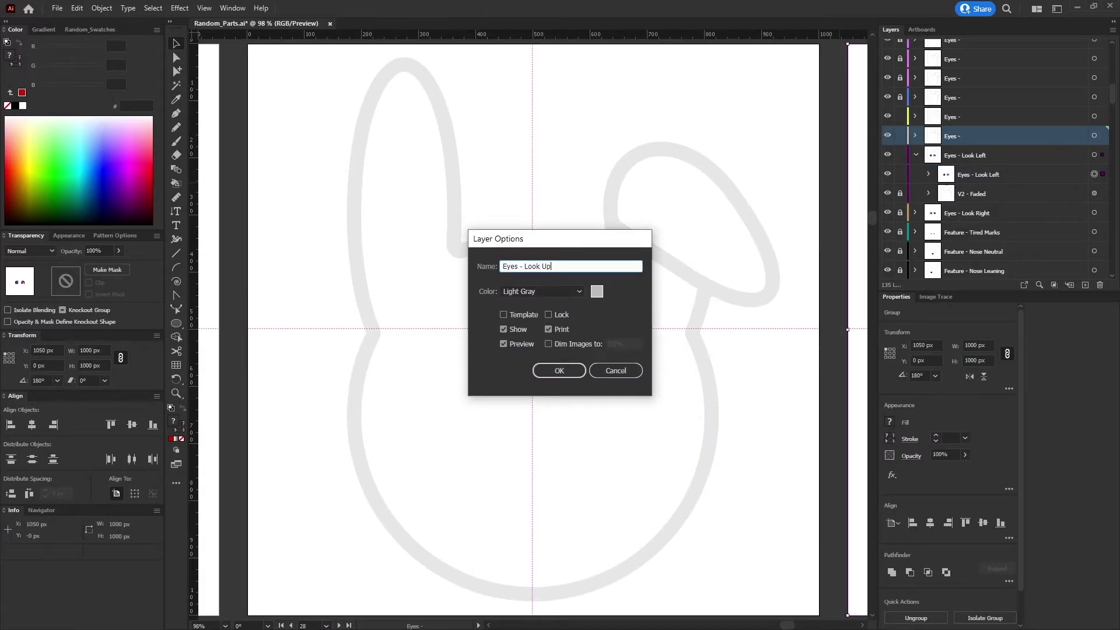
pyautogui.press('Return')
pyautogui.doubleClick(952, 117)
pyautogui.write('1')
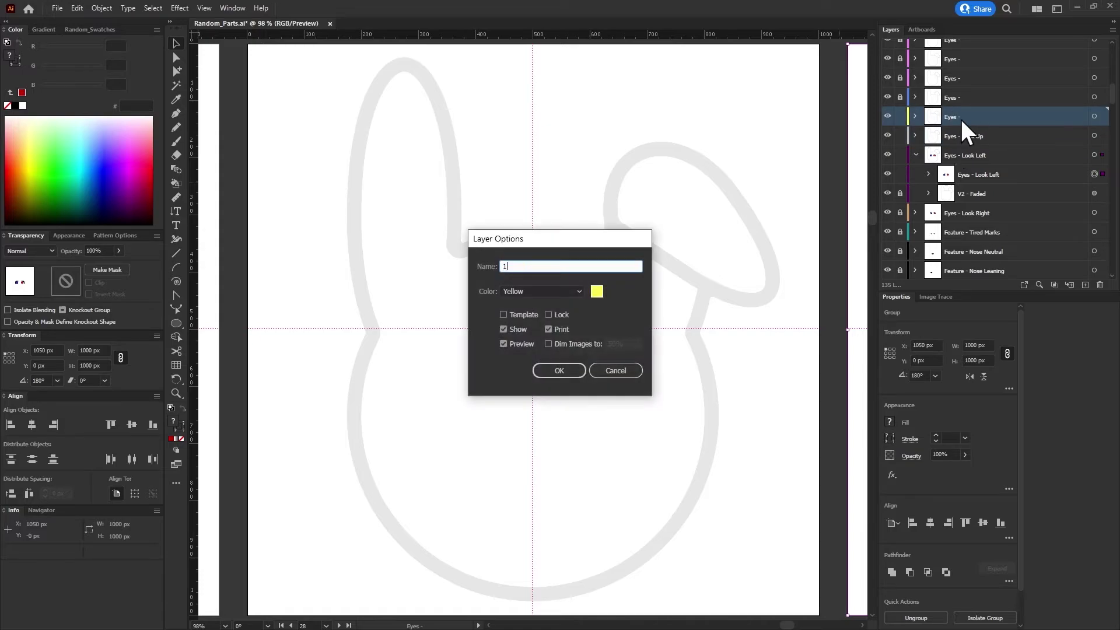
pyautogui.hotkey('ctrl', 'v')
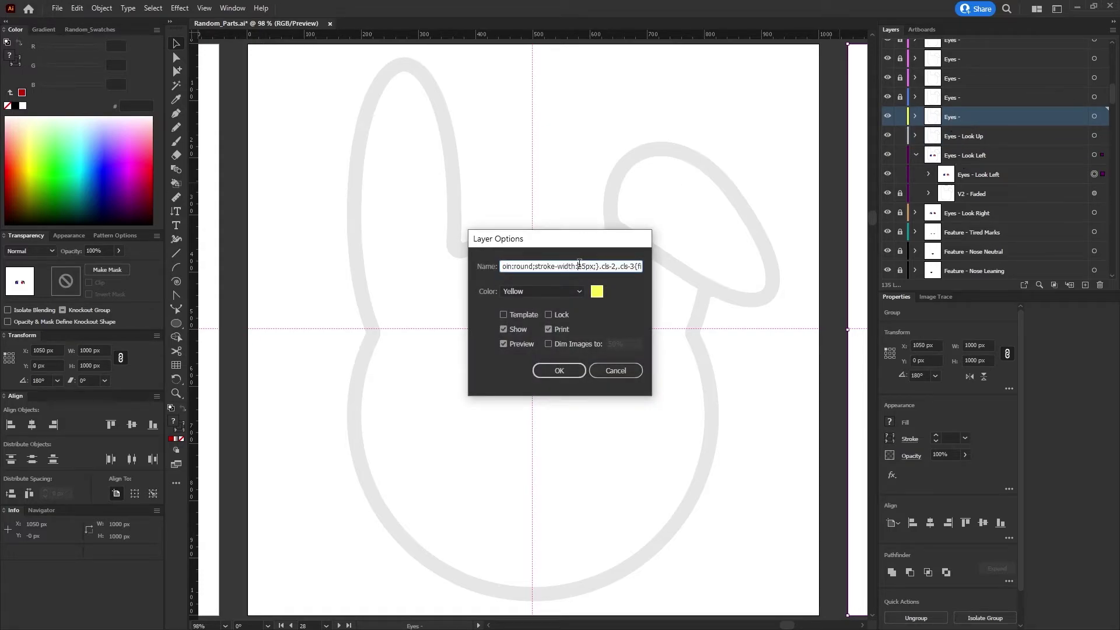
pyautogui.hotkey('ctrl', 'a')
pyautogui.write('Eyes')
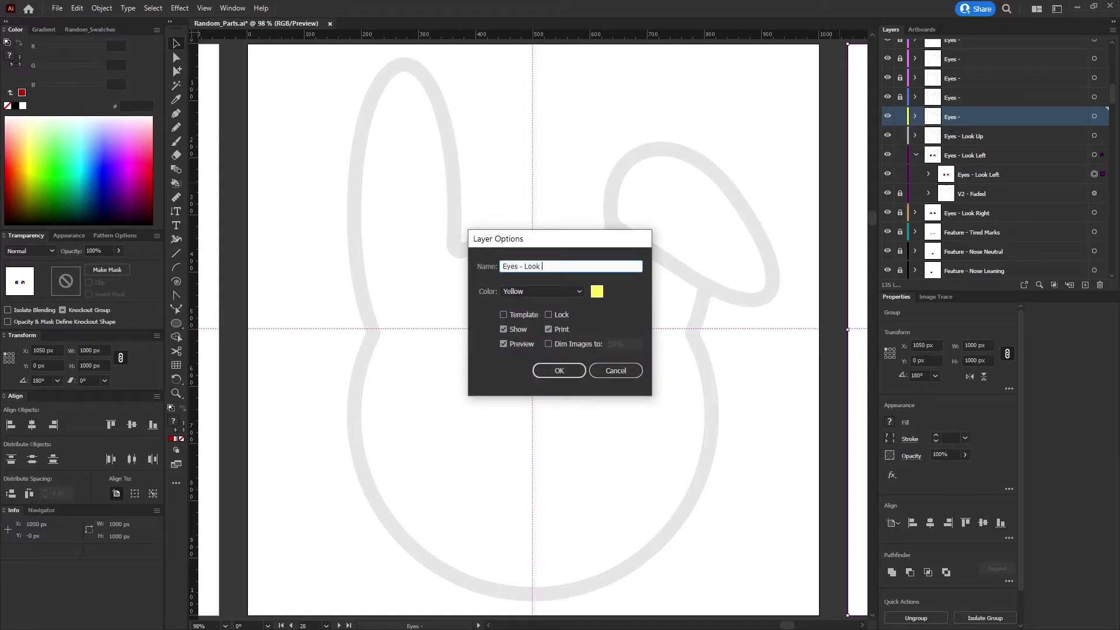
pyautogui.write('Down')
pyautogui.press('Return')
# Expand both new eye layers and target the artwork on Eyes - Look Up
pyautogui.click(915, 136)
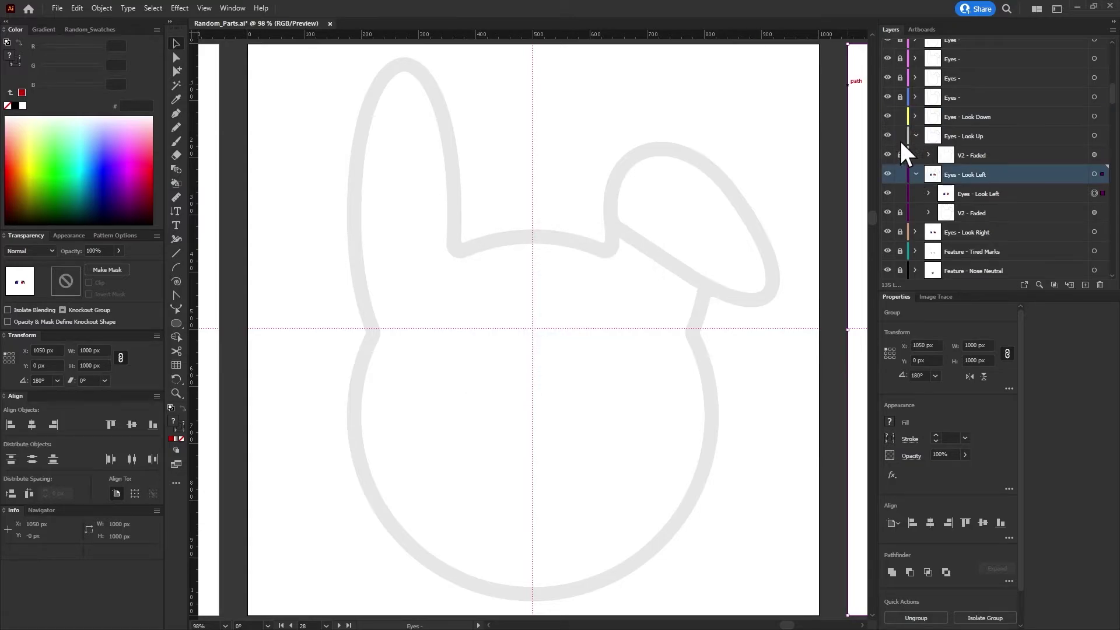
pyautogui.click(1000, 140)
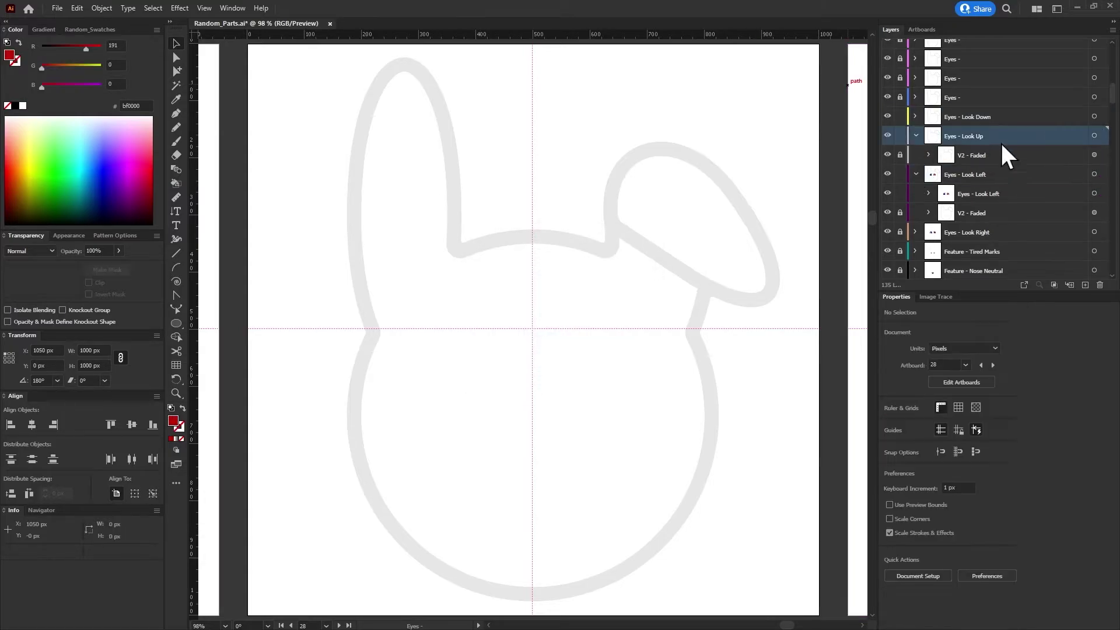
pyautogui.click(913, 117)
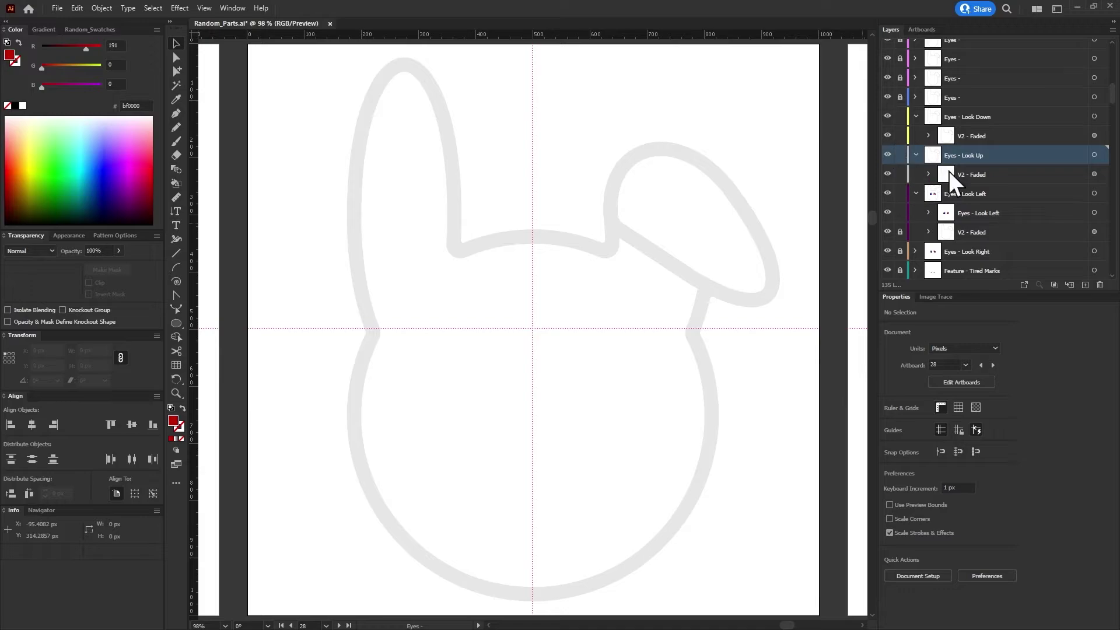
pyautogui.click(1094, 155)
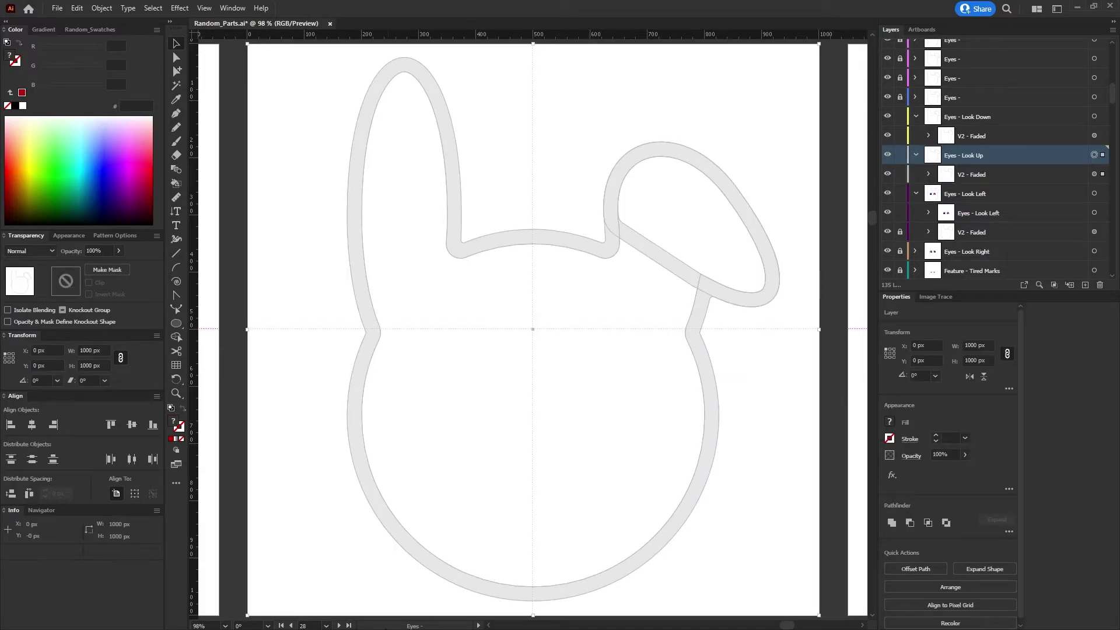
# Paste the Look Left eyes into Eyes - Look Up on artboard 28 and Eyes - Look Down on artboard 27
pyautogui.click(339, 626)
pyautogui.click(291, 625)
pyautogui.hotkey('ctrl', 'v')
pyautogui.click(291, 625)
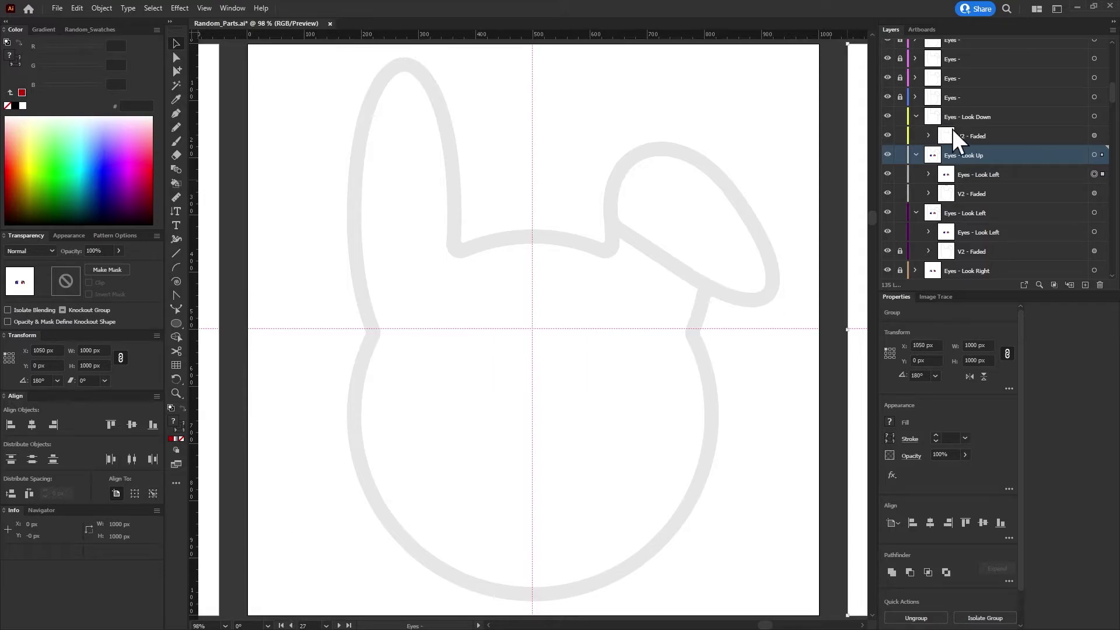
pyautogui.click(1094, 118)
pyautogui.hotkey('ctrl', 'v')
# Expand the pasted eye groups and lock the faded rabbit under Eyes - Look Down
pyautogui.click(929, 136)
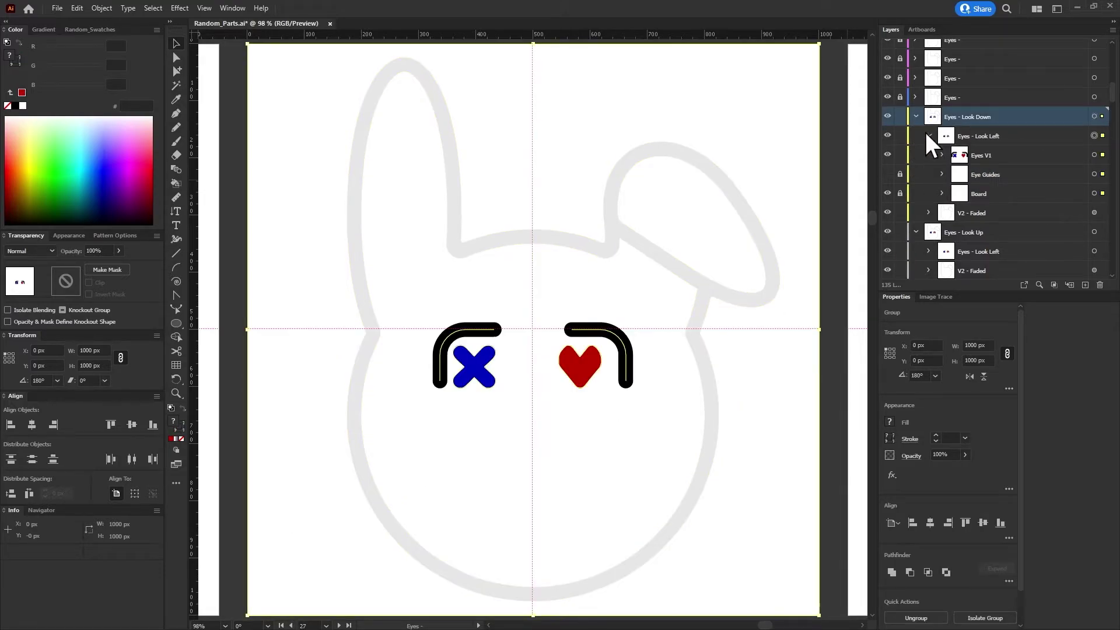
pyautogui.click(887, 174)
pyautogui.scroll(-3, 943, 197)
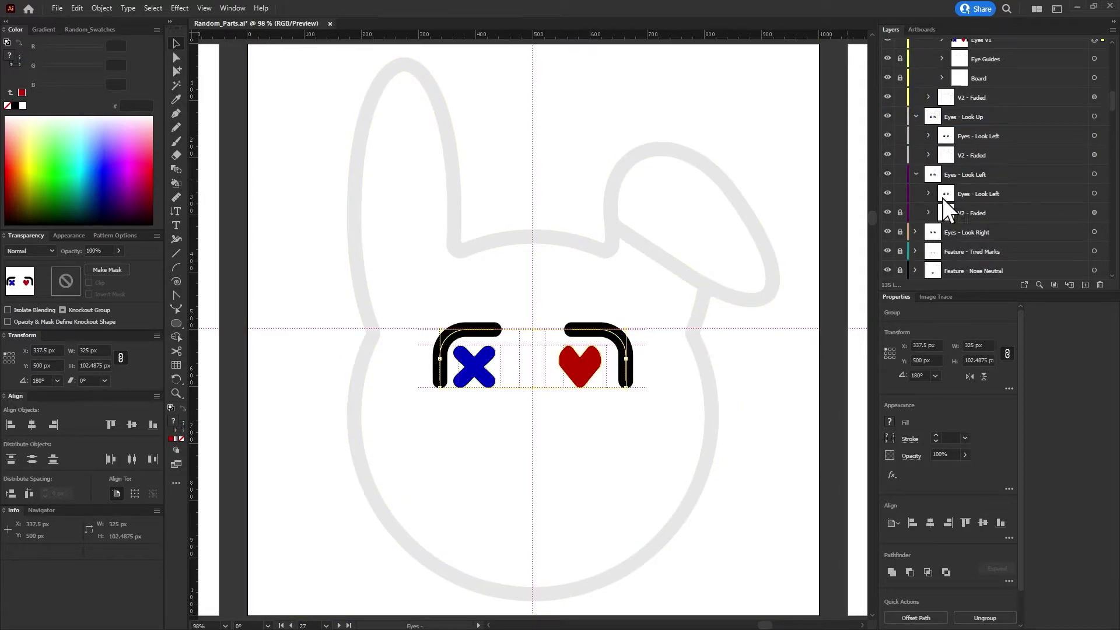
pyautogui.click(928, 137)
pyautogui.scroll(2, 917, 112)
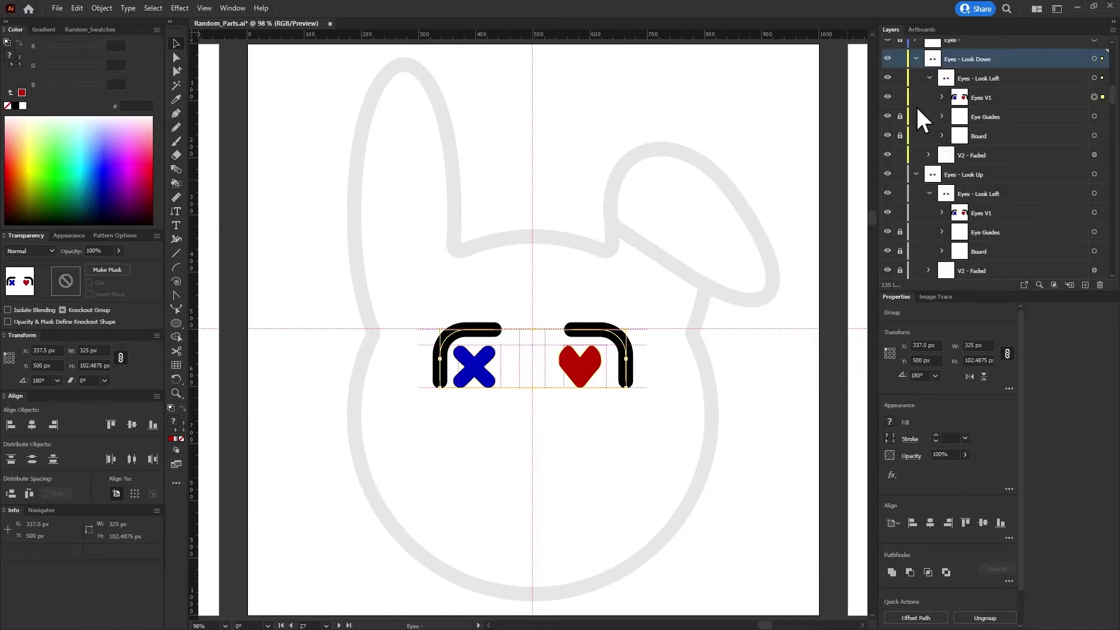
pyautogui.click(900, 155)
# Collapse the Look Left eyes and expand the Look Up Eyes V1 Right Eye and Left Eye groups
pyautogui.scroll(-3, 918, 162)
pyautogui.scroll(-3, 921, 146)
pyautogui.click(925, 136)
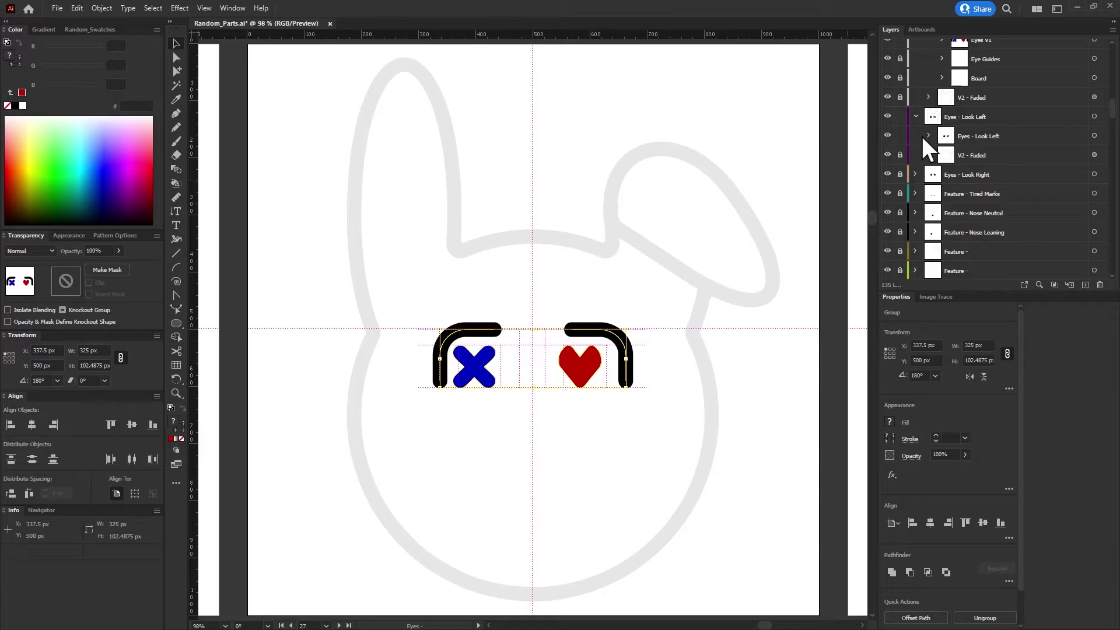
pyautogui.scroll(2, 923, 137)
pyautogui.click(942, 97)
pyautogui.click(956, 175)
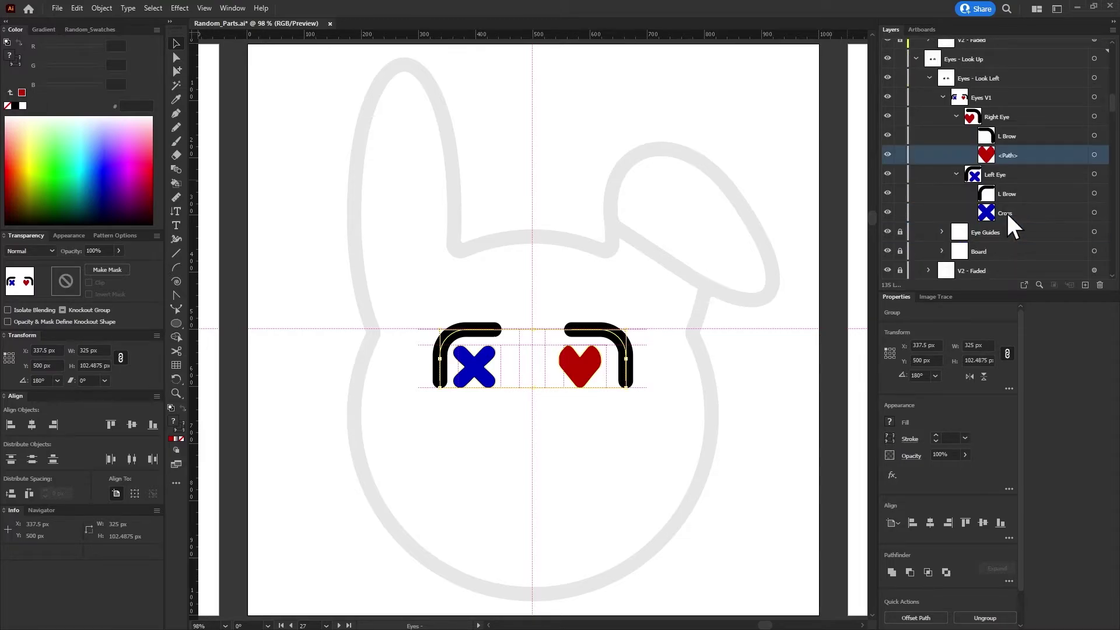
pyautogui.click(1007, 215)
pyautogui.hotkey('ctrl', 'z')
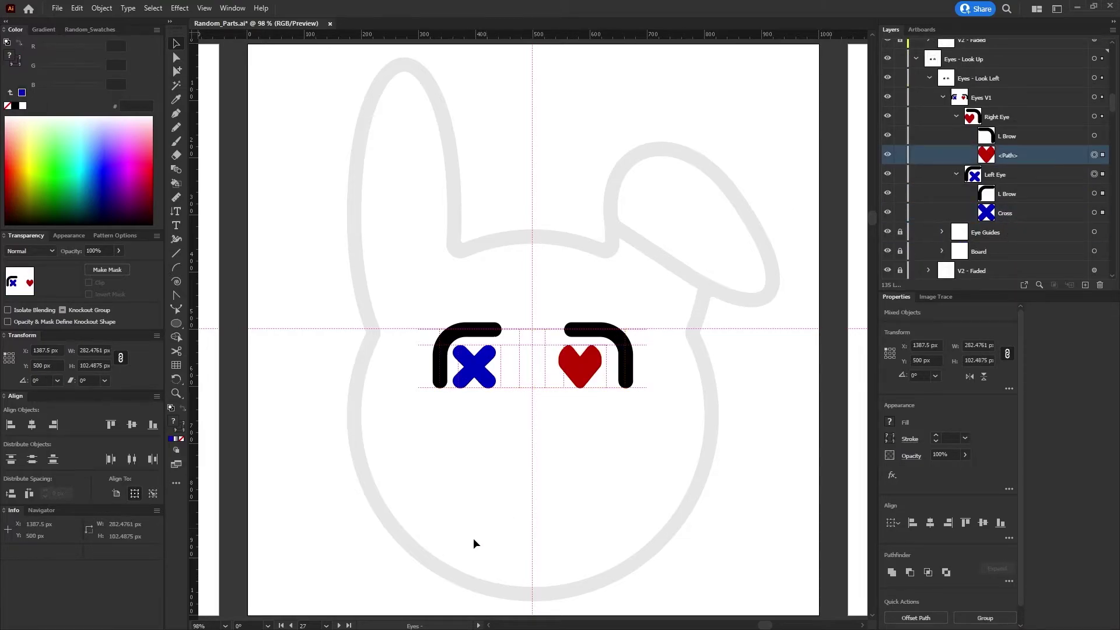
pyautogui.hotkey('ctrl', 'z')
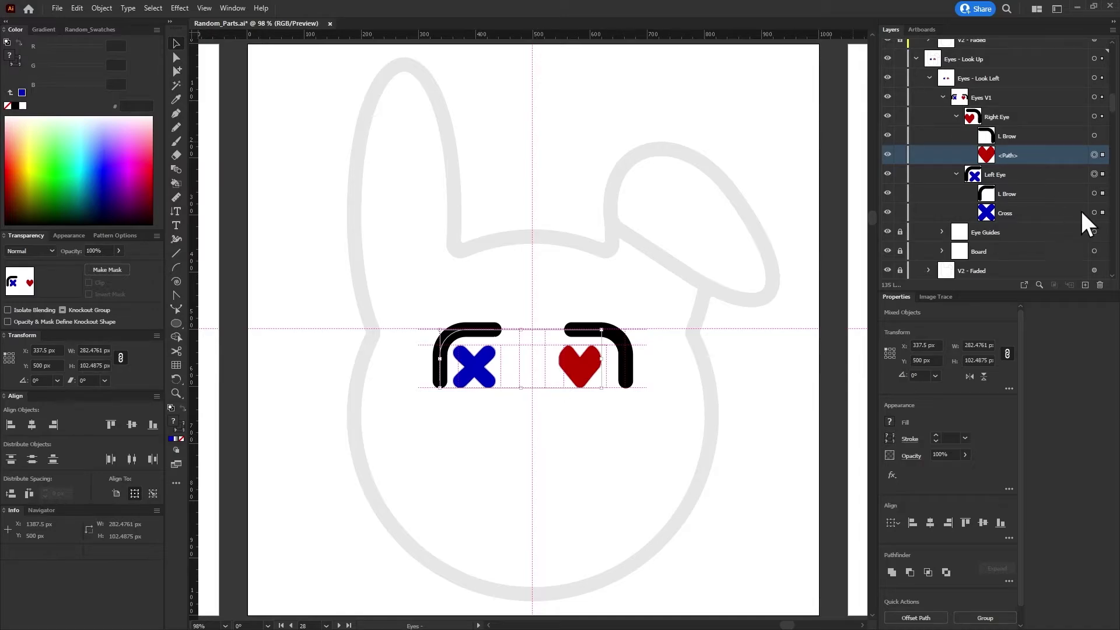
# Undo the stray pupil moves and select the Look Up brows, cross and heart
pyautogui.click(1080, 212)
pyautogui.hotkey('ctrl', 'z')
pyautogui.hotkey('ctrl', 'z')
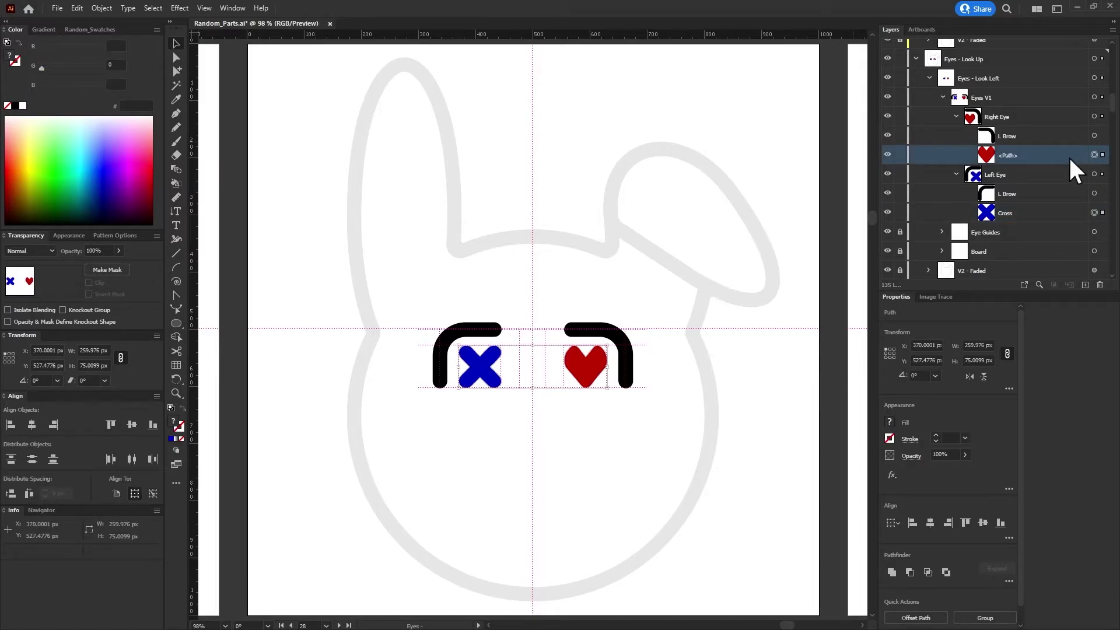
pyautogui.click(726, 365)
pyautogui.scroll(-1, 656, 327)
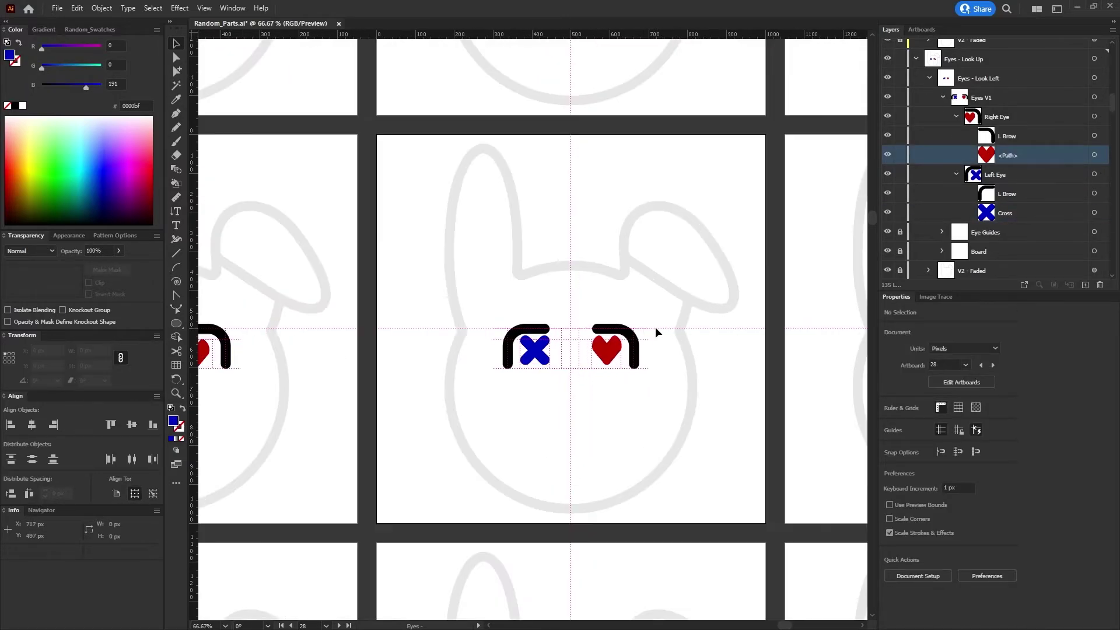
pyautogui.hotkey('ctrl', 'z')
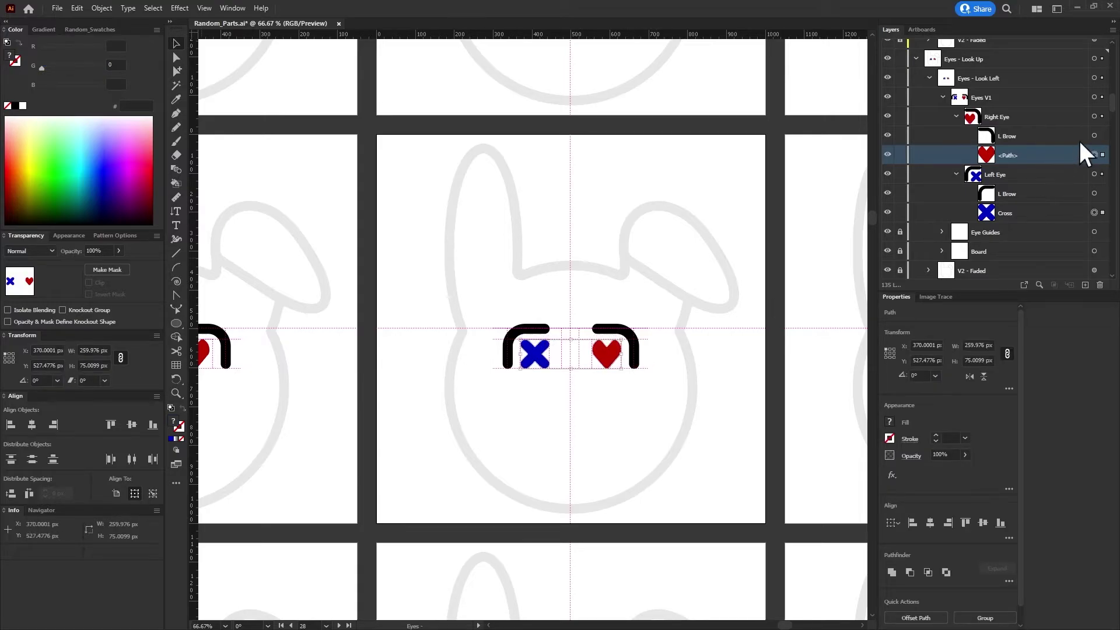
pyautogui.click(1094, 136)
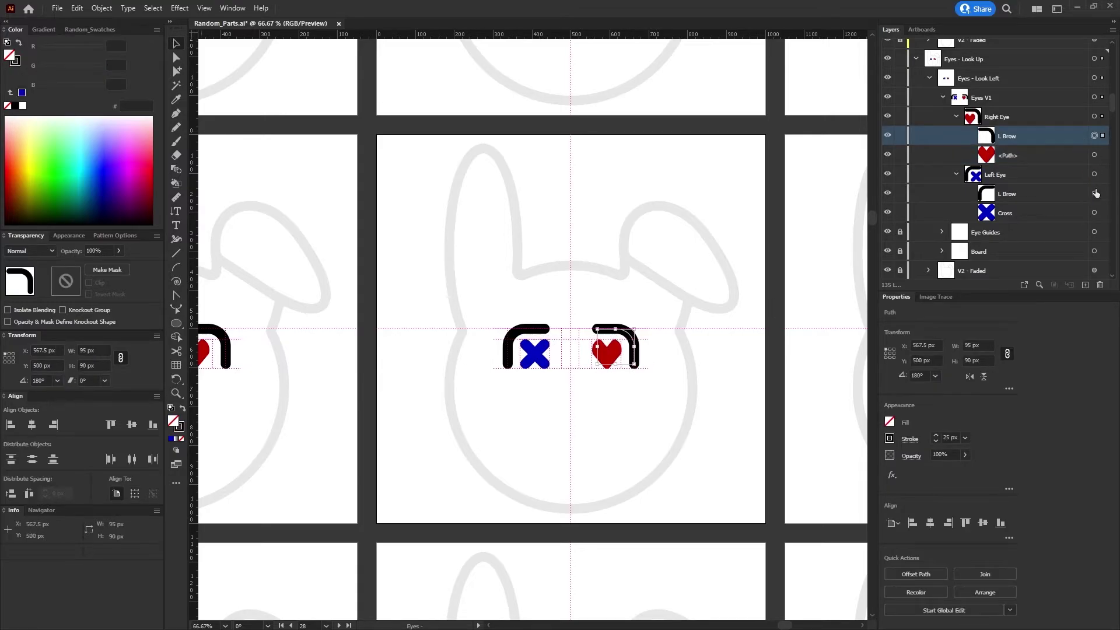
pyautogui.click(1094, 155)
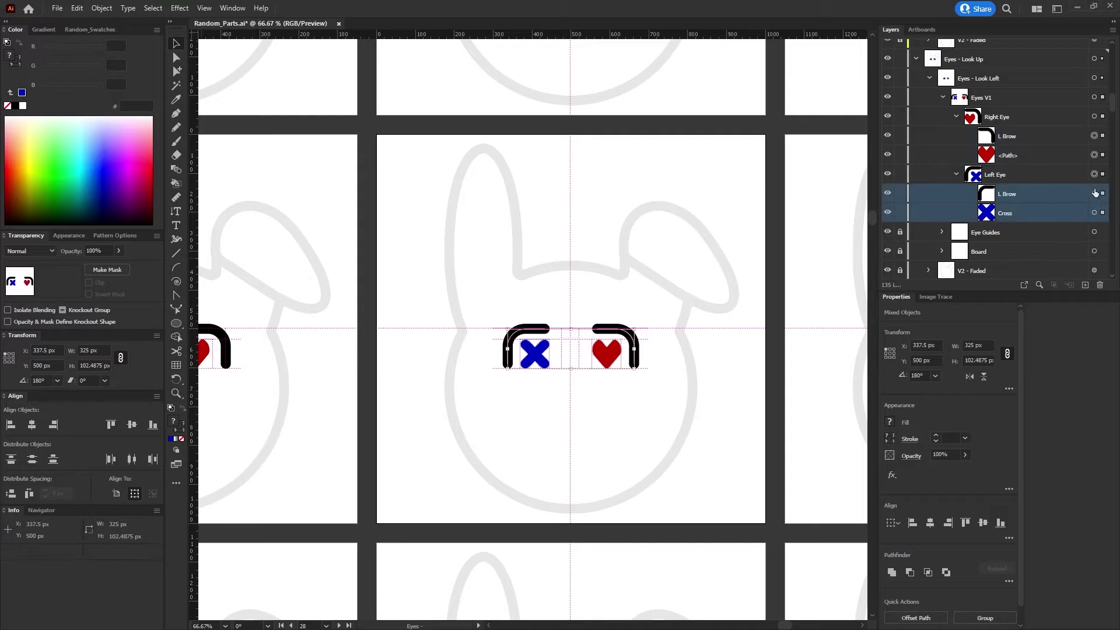
pyautogui.keyDown('shift'); pyautogui.click(1094, 154); pyautogui.keyUp('shift')
pyautogui.keyDown('shift'); pyautogui.click(1094, 193); pyautogui.keyUp('shift')
pyautogui.keyDown('shift'); pyautogui.click(1094, 212); pyautogui.keyUp('shift')
# Reselect the Look Up heart and cross pupils, ending with the cross alone
pyautogui.click(626, 398)
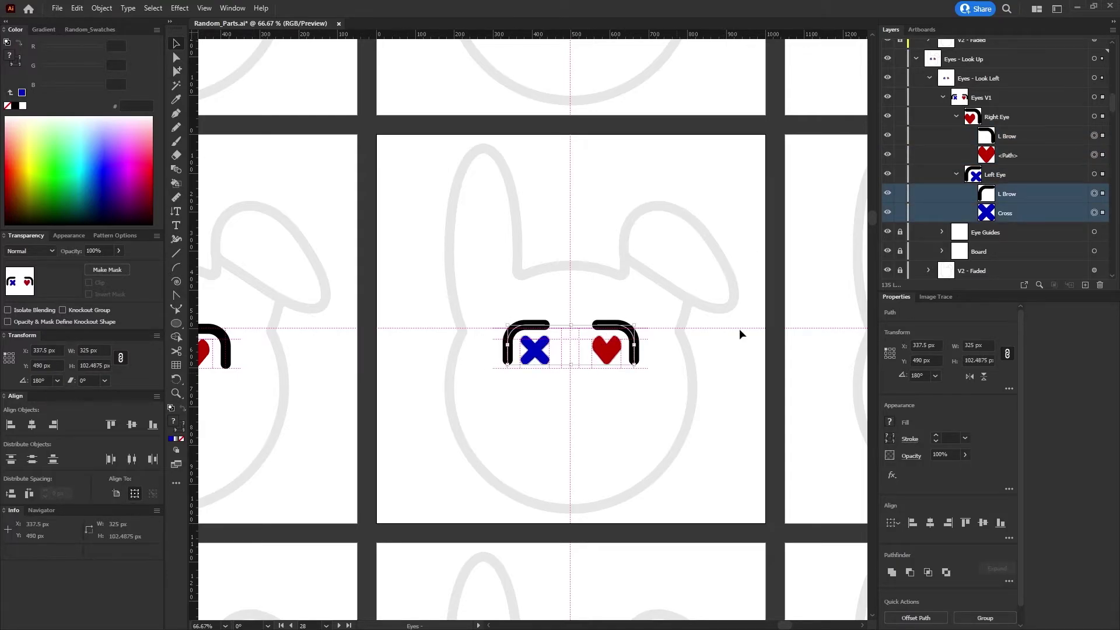
pyautogui.click(1094, 155)
pyautogui.click(1094, 213)
pyautogui.click(1094, 154)
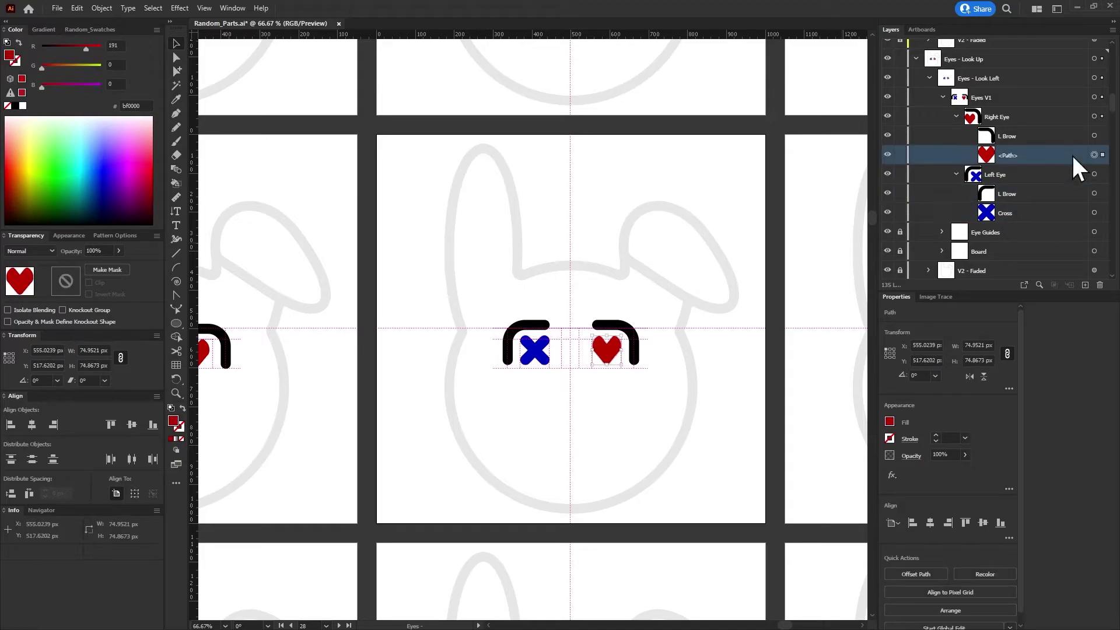
pyautogui.keyDown('shift'); pyautogui.click(1094, 213); pyautogui.keyUp('shift')
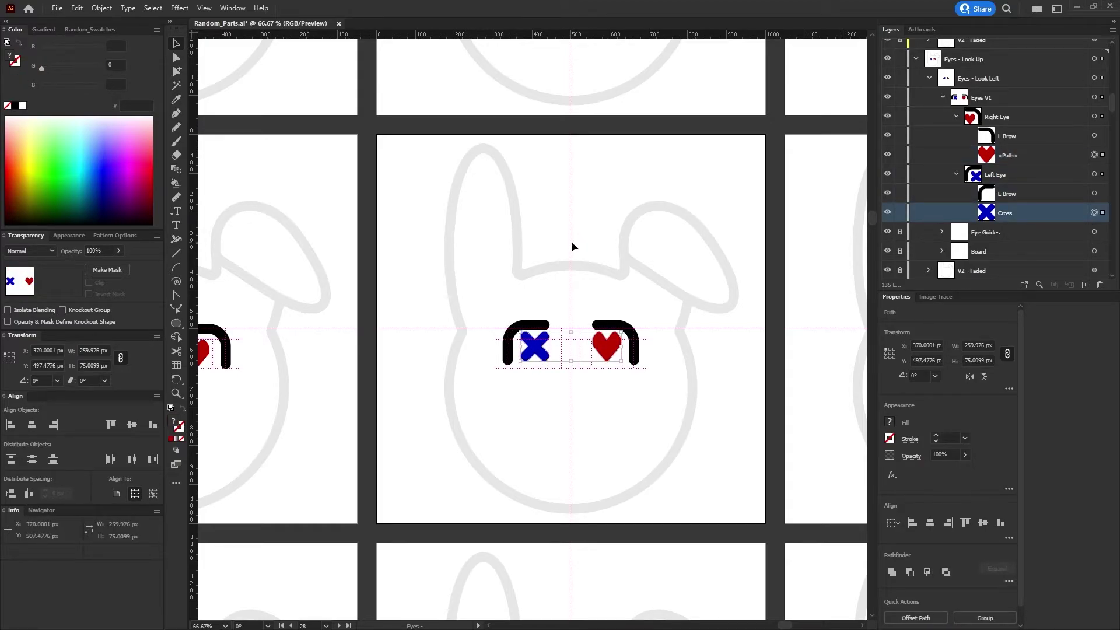
pyautogui.click(680, 417)
pyautogui.scroll(-1, 680, 417)
pyautogui.scroll(-1, 680, 417)
pyautogui.scroll(-2, 681, 412)
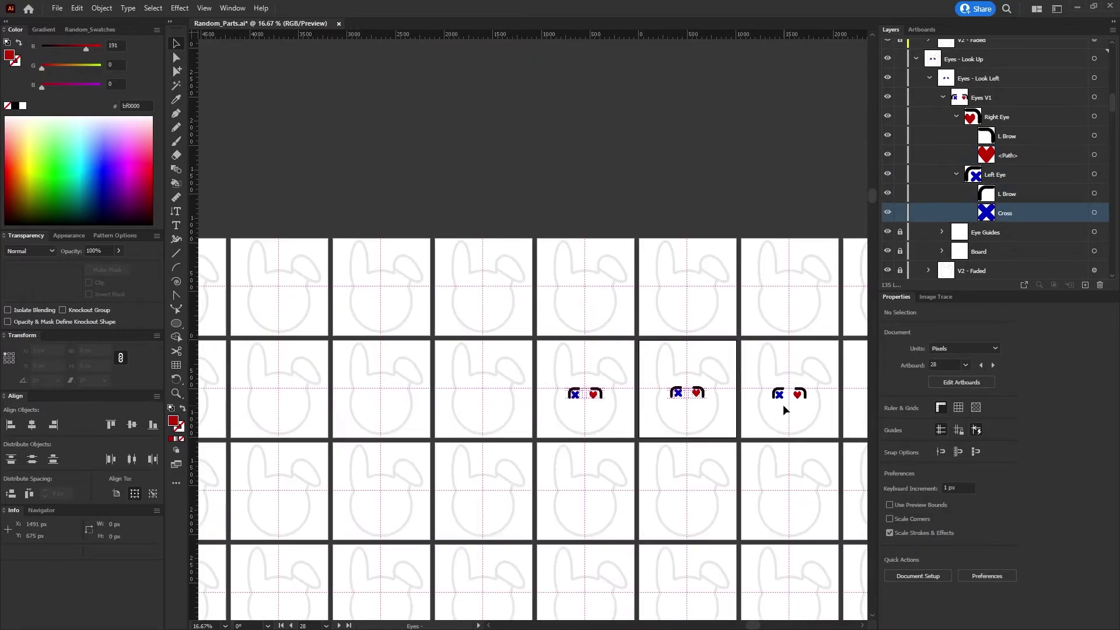
pyautogui.scroll(2, 737, 375)
# Compare the Eyes - Look Right artboard with artboards 28 and 27
pyautogui.scroll(1, 737, 375)
pyautogui.click(339, 625)
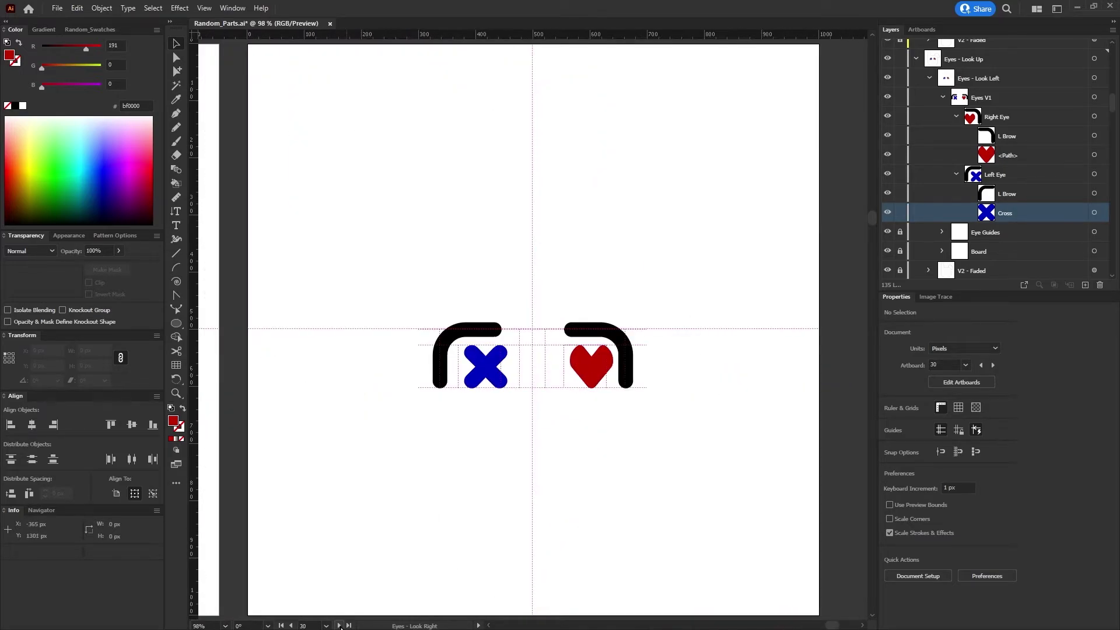
pyautogui.click(292, 626)
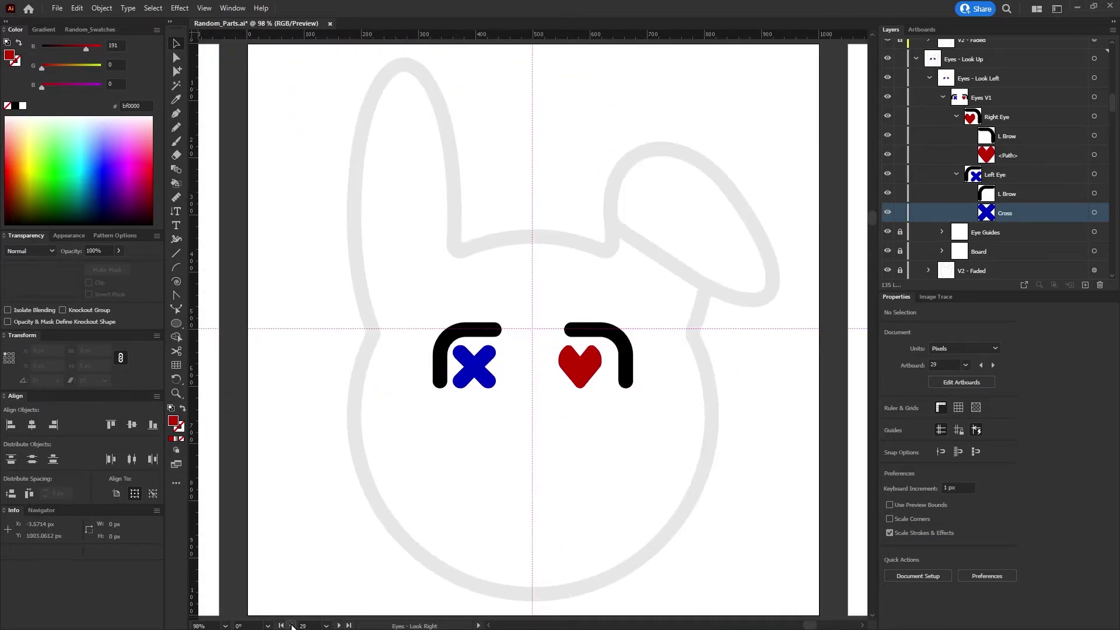
pyautogui.click(293, 625)
pyautogui.click(292, 625)
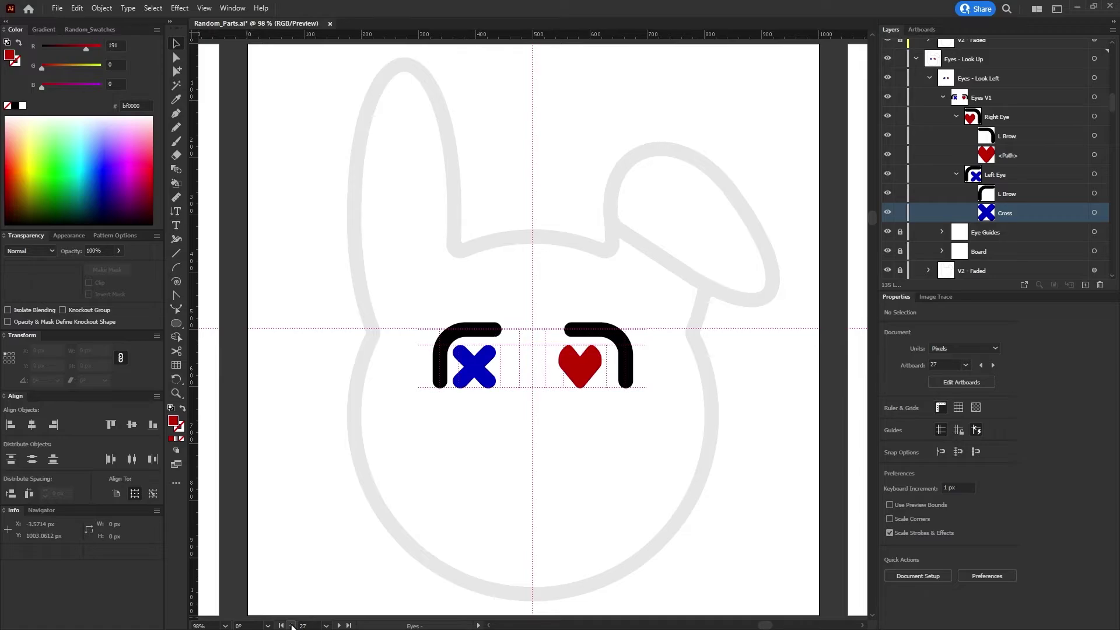
pyautogui.click(943, 97)
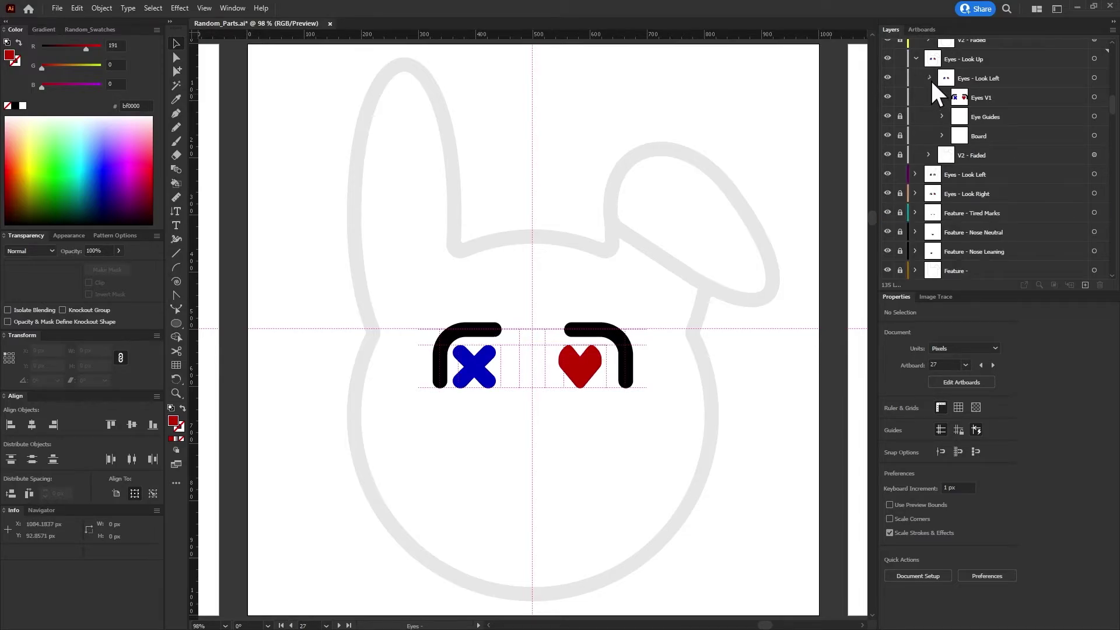
# Expand the Look Down Eyes V1 group and start selecting its heart and cross
pyautogui.click(929, 77)
pyautogui.scroll(3, 919, 62)
pyautogui.scroll(3, 922, 102)
pyautogui.click(941, 98)
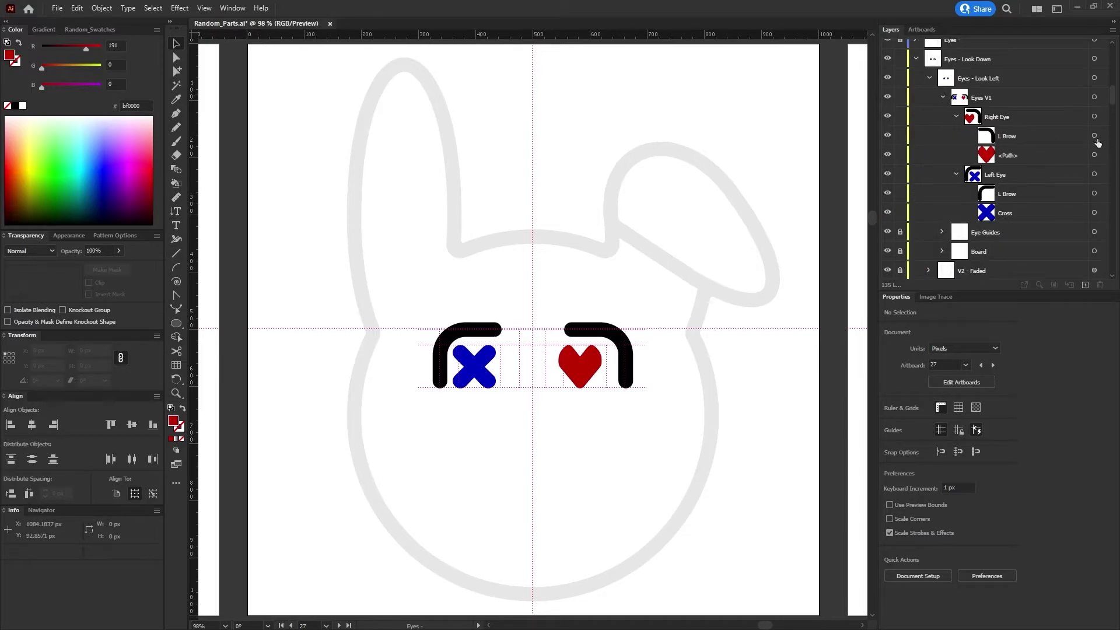
pyautogui.click(1094, 155)
pyautogui.keyDown('shift'); pyautogui.click(1094, 193); pyautogui.keyUp('shift')
pyautogui.keyDown('shift'); pyautogui.click(1094, 193); pyautogui.keyUp('shift')
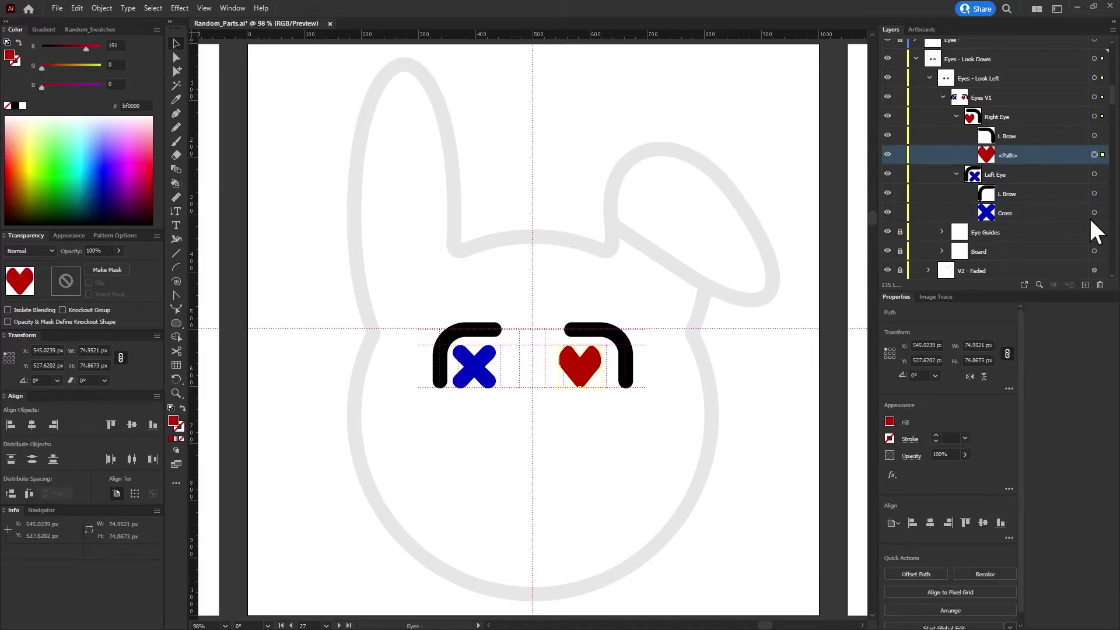
pyautogui.keyDown('shift'); pyautogui.click(1094, 212); pyautogui.keyUp('shift')
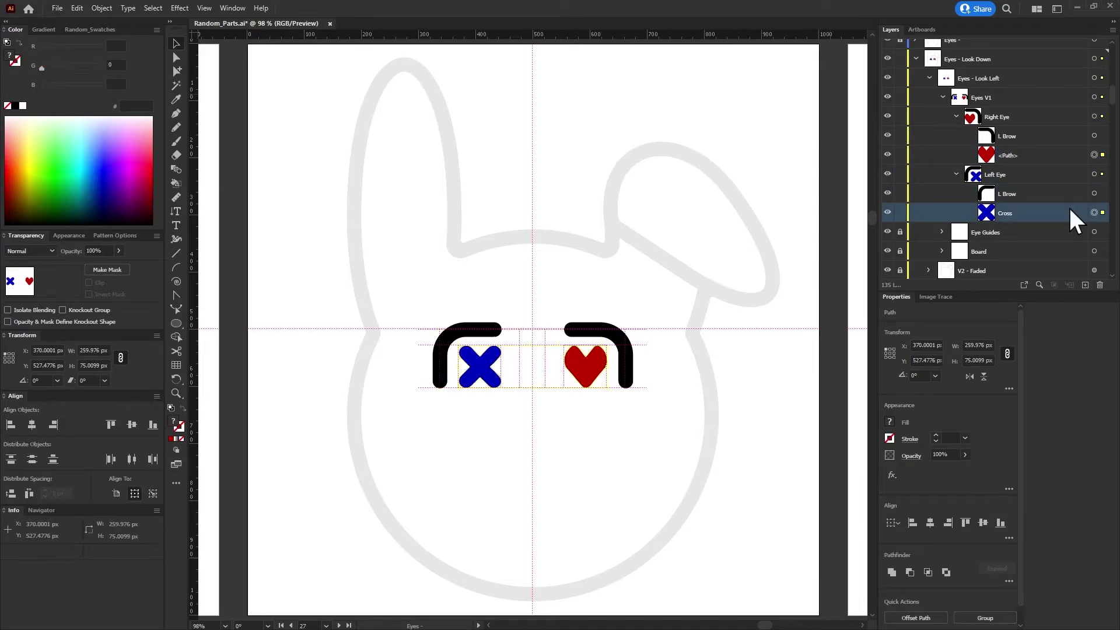
# Nudge the Look Down heart and cross about 10 px down, then check artboards 29 and 27
pyautogui.keyDown('shift'); pyautogui.click(1093, 193); pyautogui.keyUp('shift')
pyautogui.keyDown('shift'); pyautogui.click(1094, 135); pyautogui.keyUp('shift')
pyautogui.click(1061, 193)
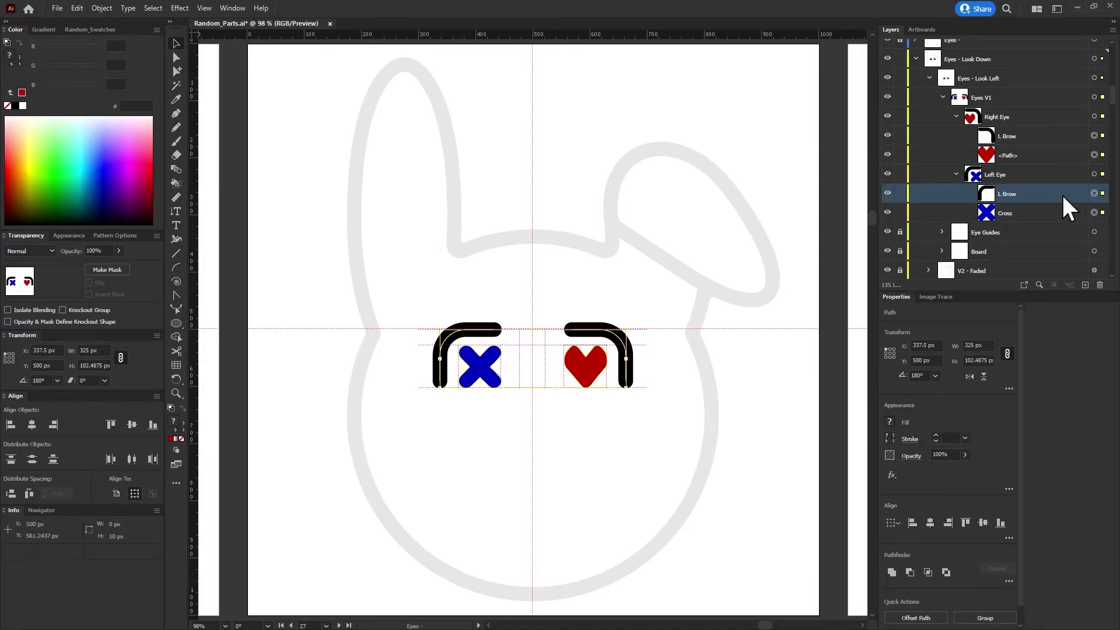
pyautogui.click(1094, 155)
pyautogui.keyDown('shift'); pyautogui.click(1101, 213); pyautogui.keyUp('shift')
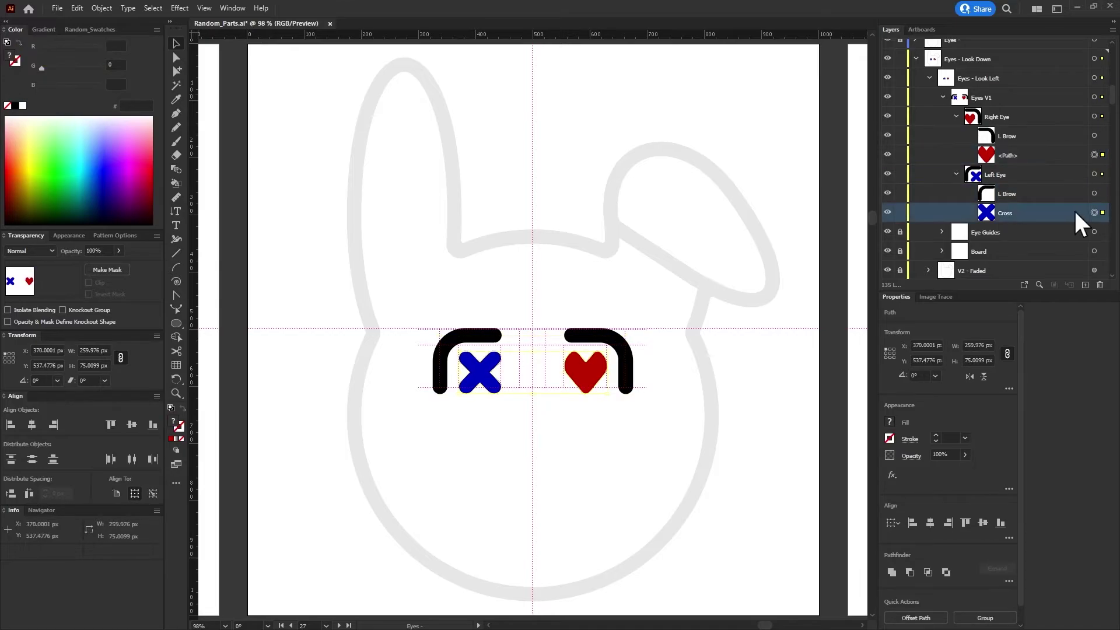
pyautogui.hotkey('shift', 'Down')
pyautogui.click(725, 90)
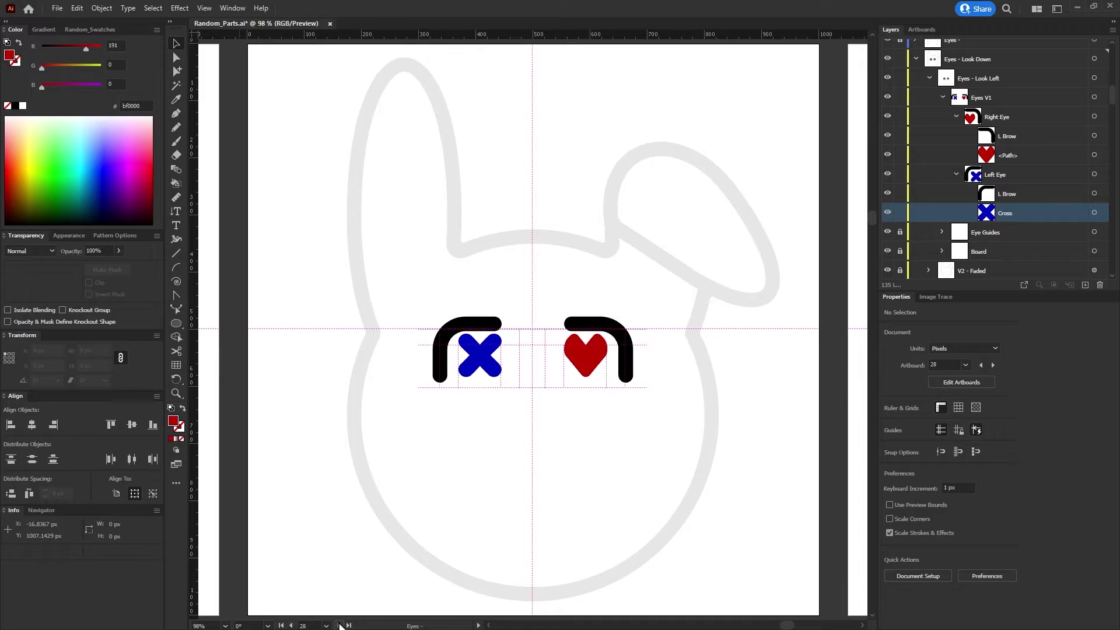
pyautogui.click(294, 624)
pyautogui.click(296, 624)
# Select the V2 - Faded layer and its faded rabbit artwork
pyautogui.scroll(-5, 529, 280)
pyautogui.scroll(-1, 528, 281)
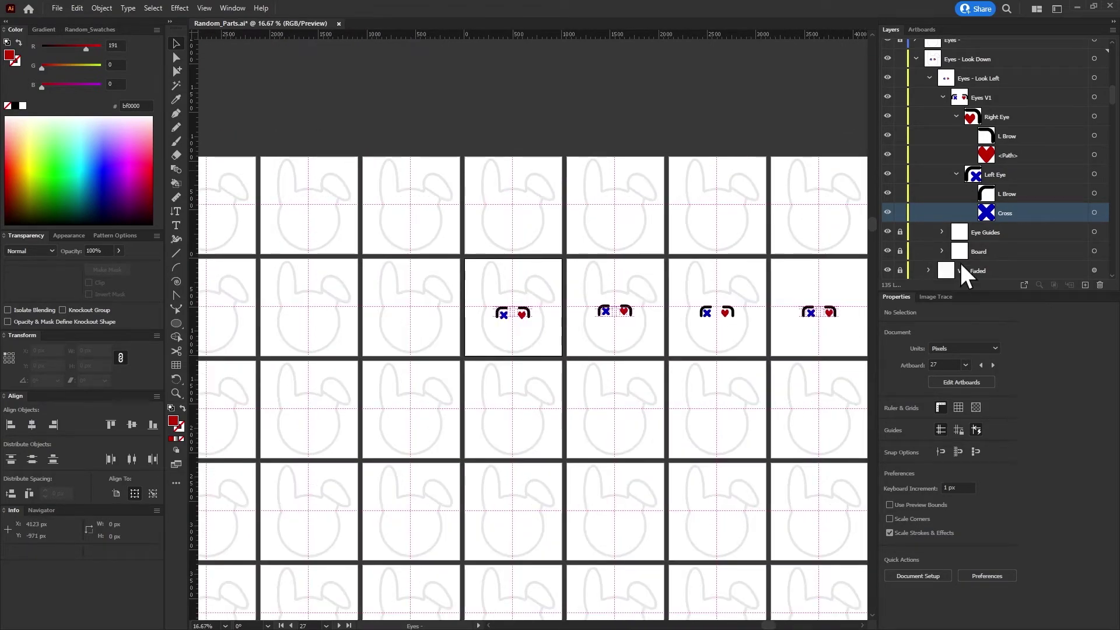
pyautogui.scroll(-3, 962, 263)
pyautogui.click(1038, 212)
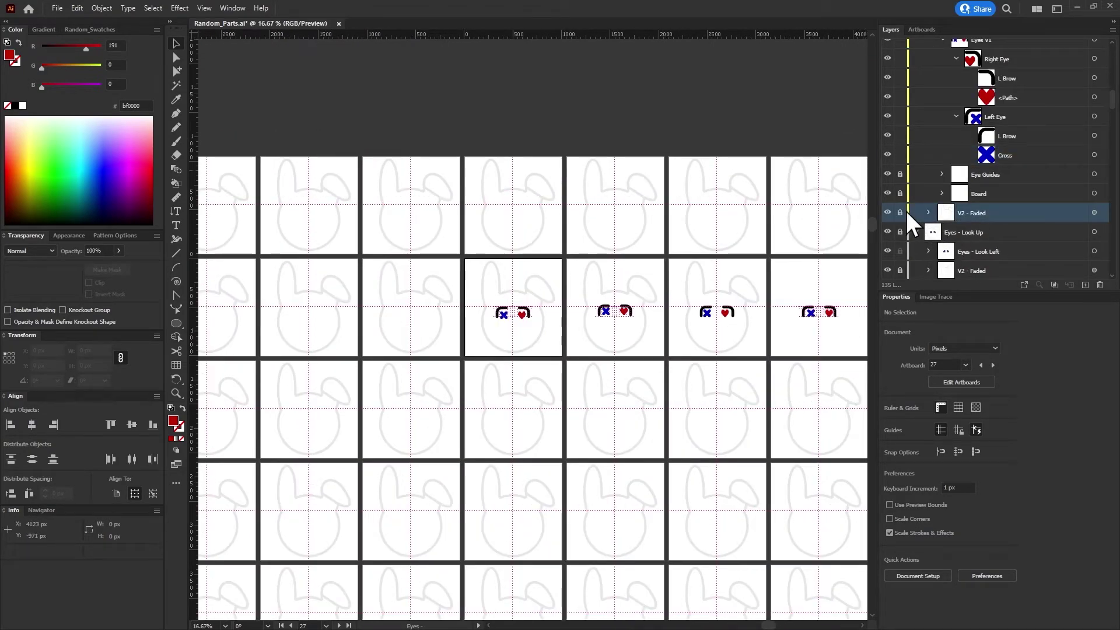
pyautogui.click(1094, 213)
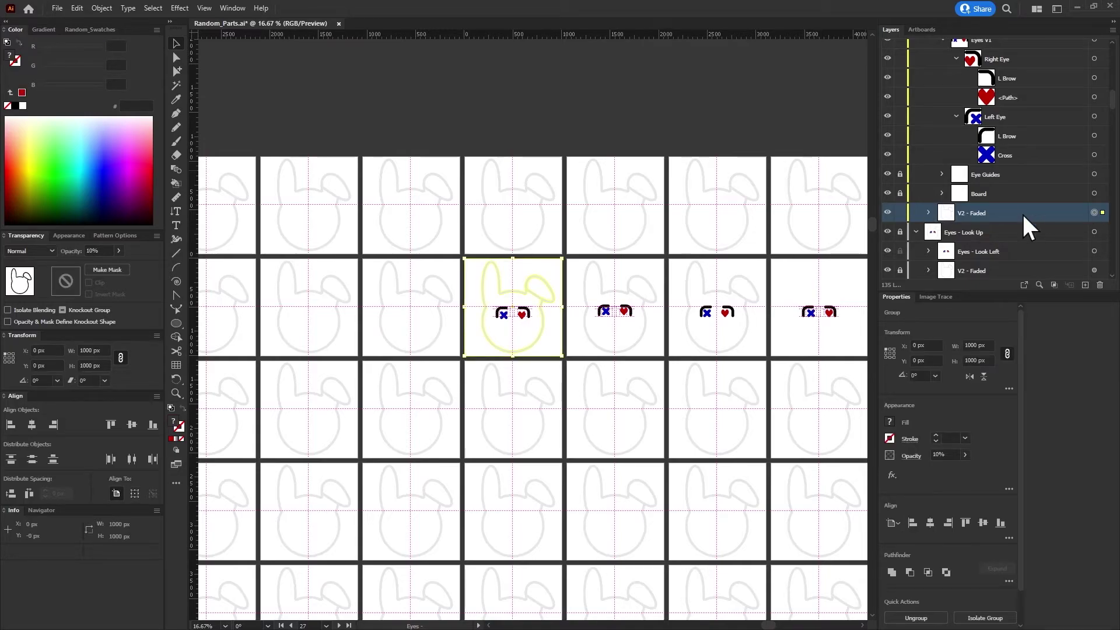
# On artboard 30, delete the upper duplicate V2 - Faded in Eyes - Look Right and show the remaining one
pyautogui.click(341, 626)
pyautogui.scroll(-6, 964, 184)
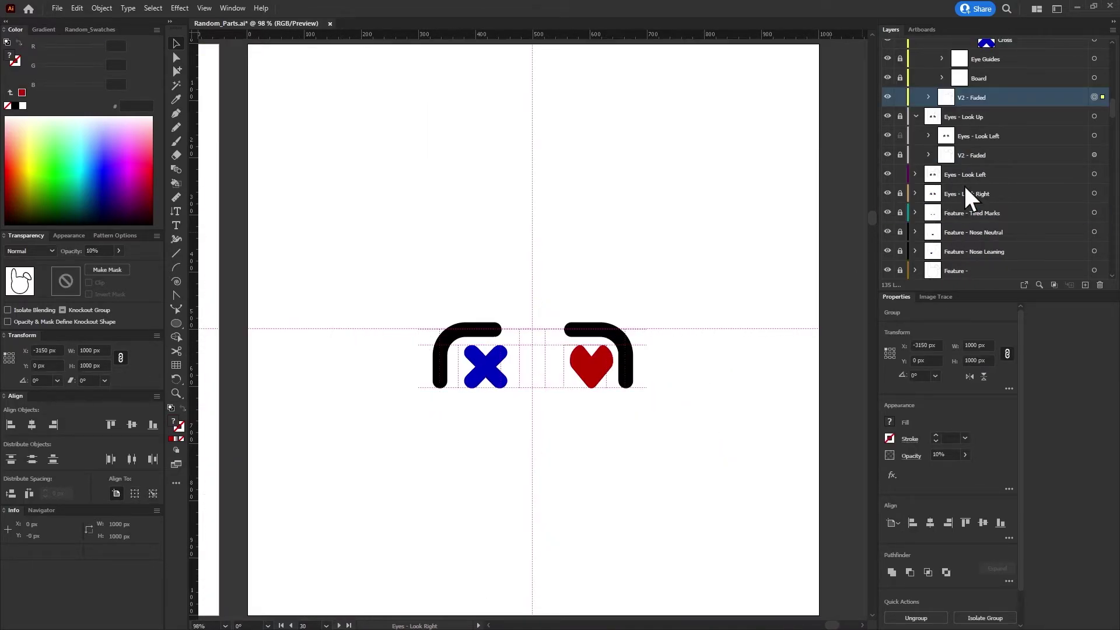
pyautogui.click(1071, 193)
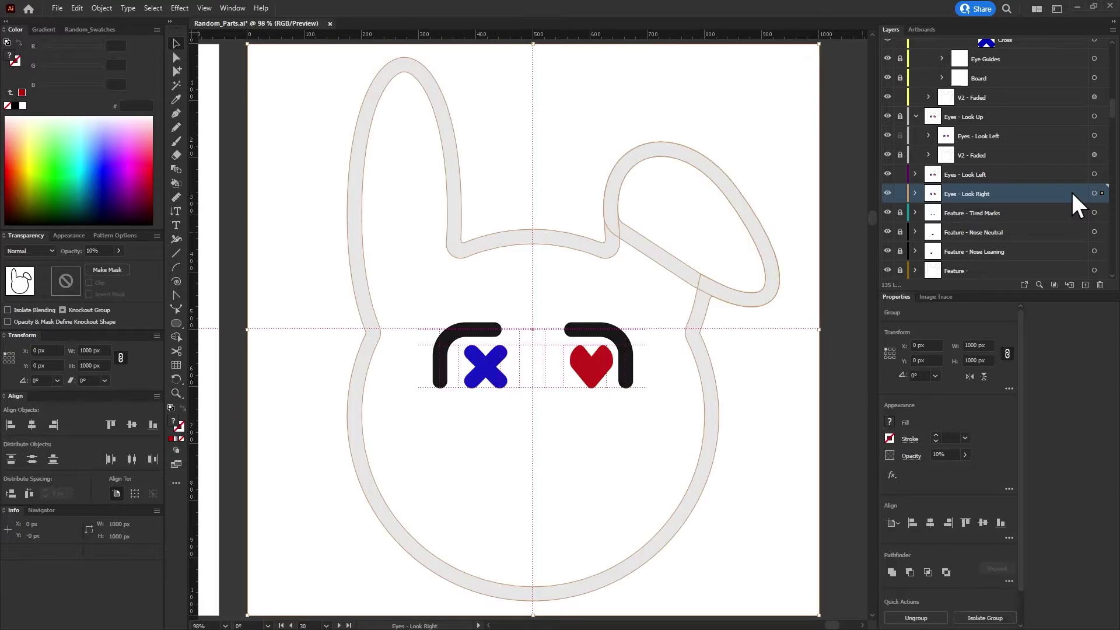
pyautogui.click(914, 193)
pyautogui.click(928, 174)
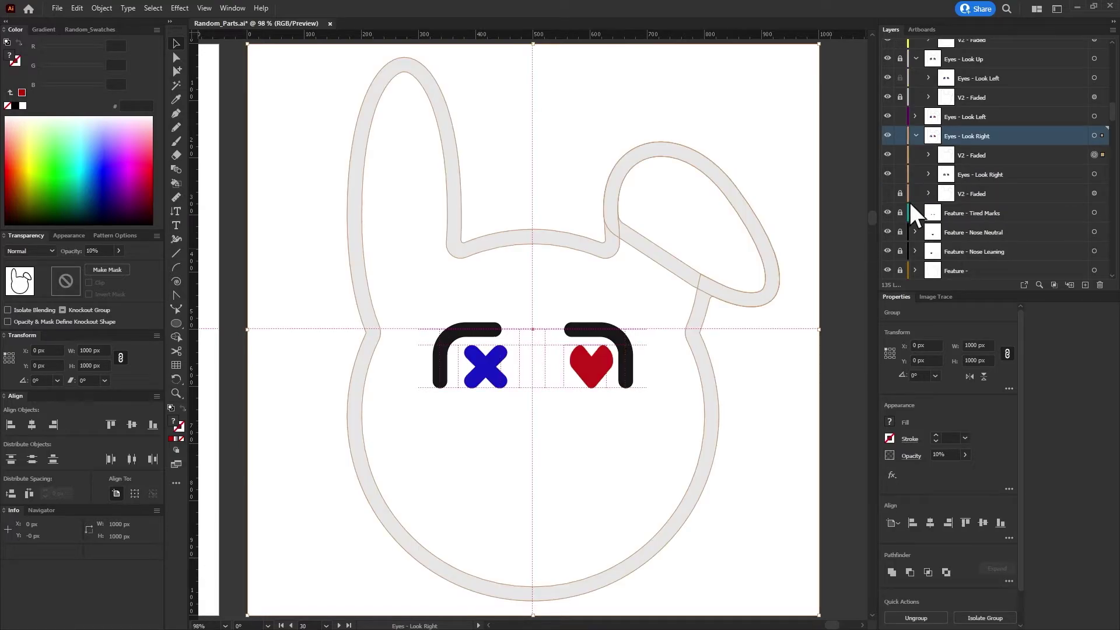
pyautogui.click(928, 174)
pyautogui.click(1074, 151)
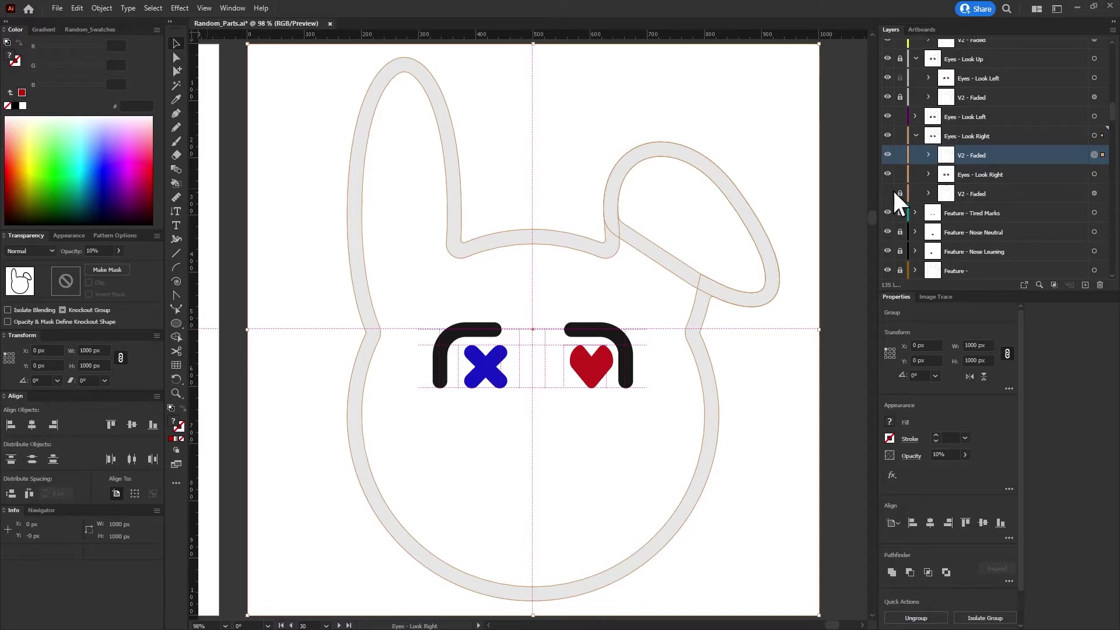
pyautogui.click(1099, 284)
pyautogui.click(887, 175)
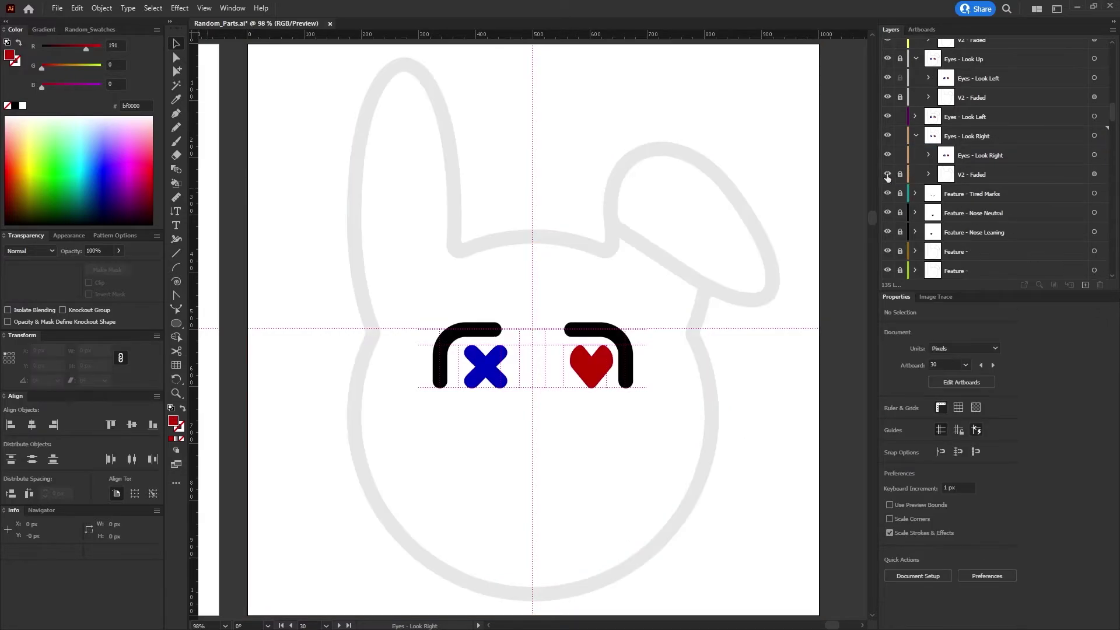
pyautogui.hotkey('ctrl', '-')
pyautogui.hotkey('ctrl', '-')
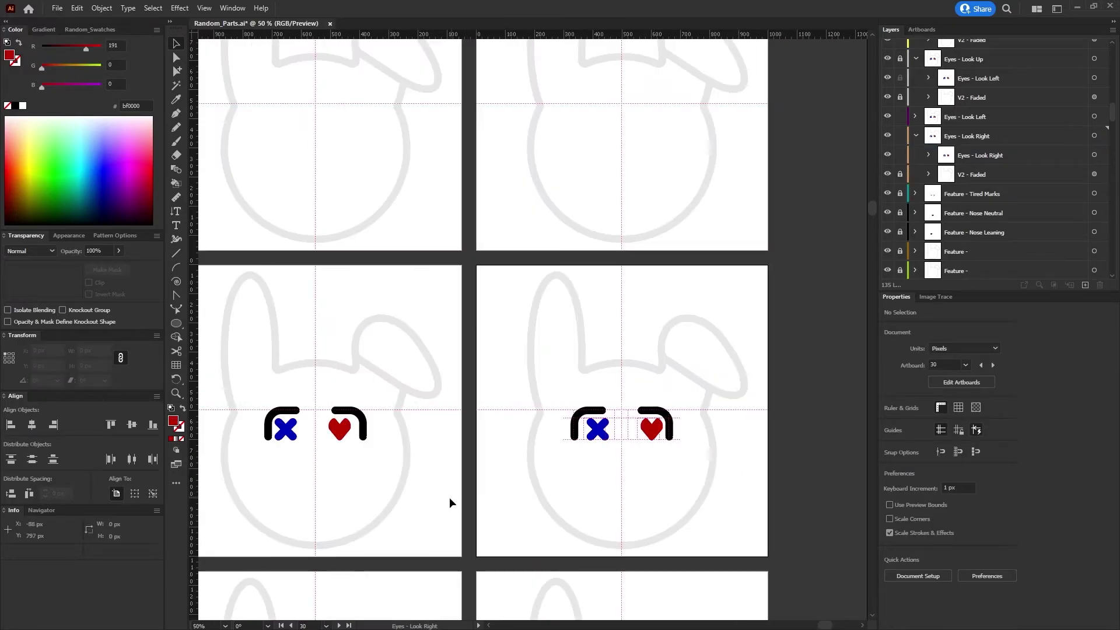
pyautogui.click(291, 625)
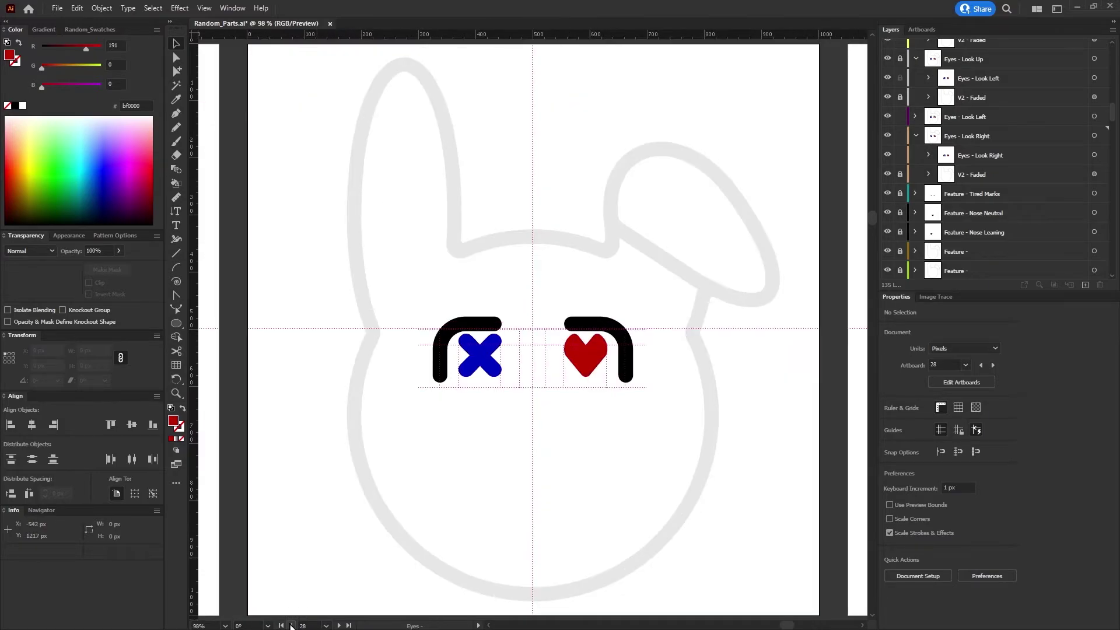
pyautogui.click(291, 625)
pyautogui.click(915, 117)
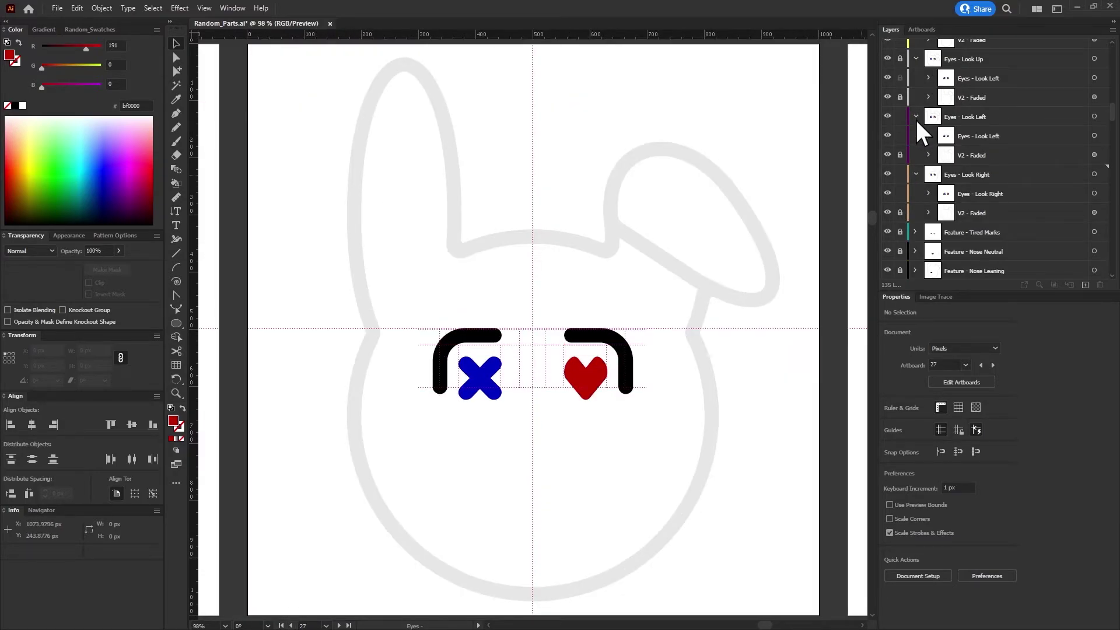
pyautogui.click(929, 136)
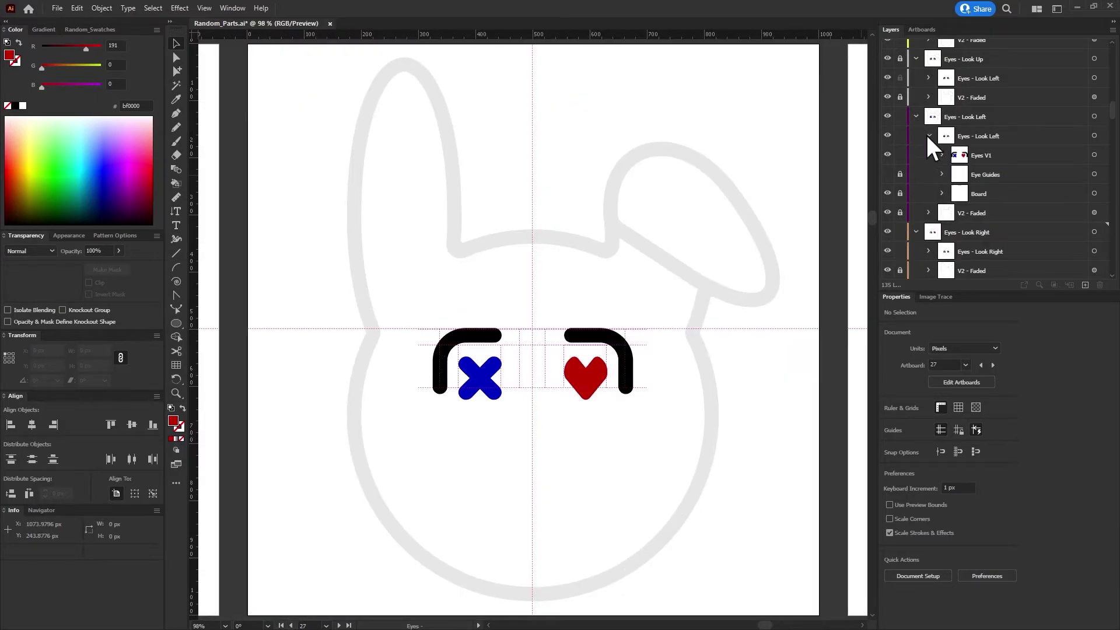
pyautogui.click(338, 625)
pyautogui.click(338, 625)
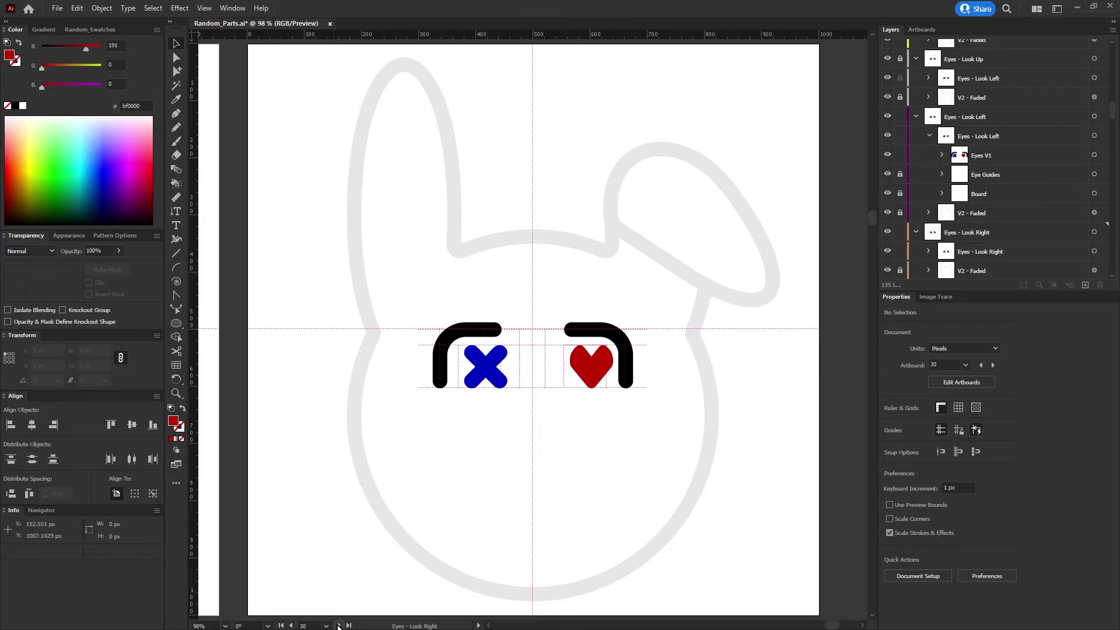
pyautogui.click(291, 626)
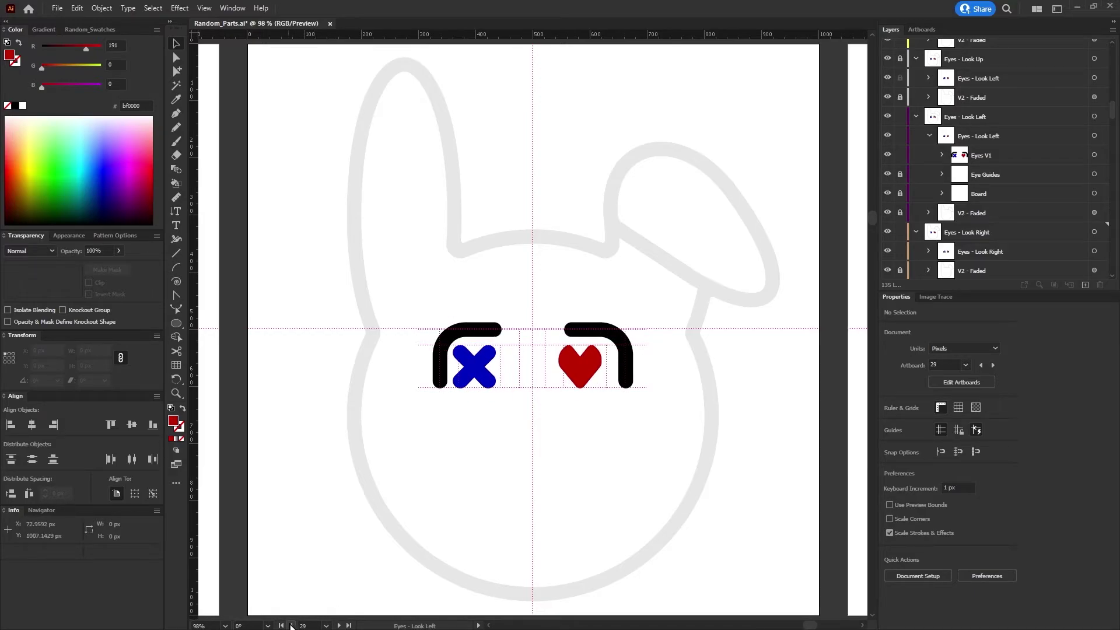
pyautogui.click(291, 625)
pyautogui.click(291, 625)
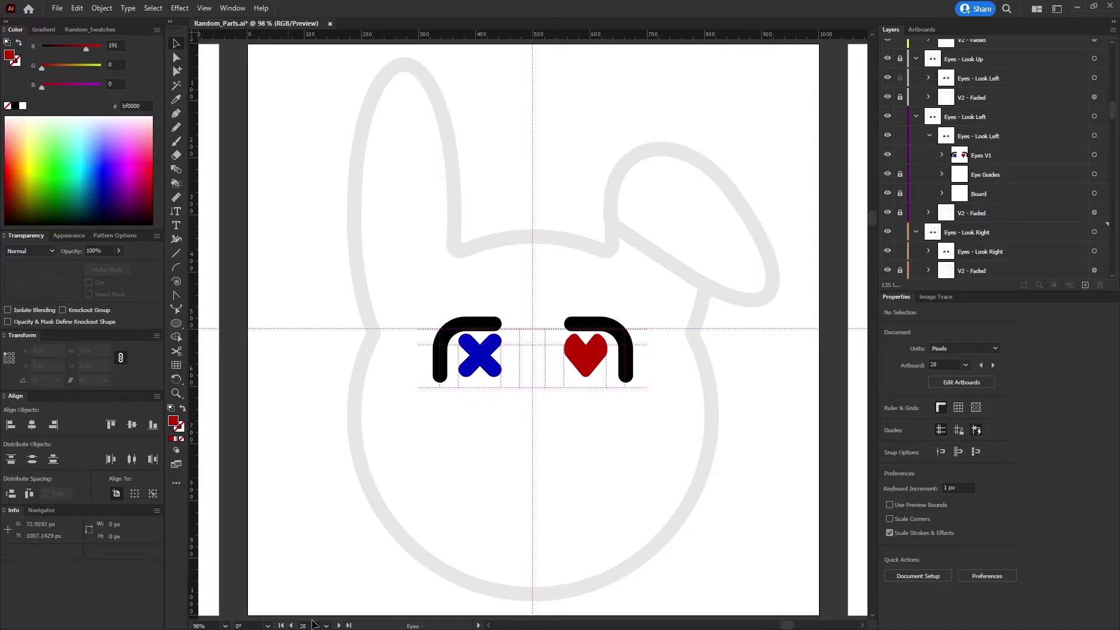
pyautogui.click(338, 625)
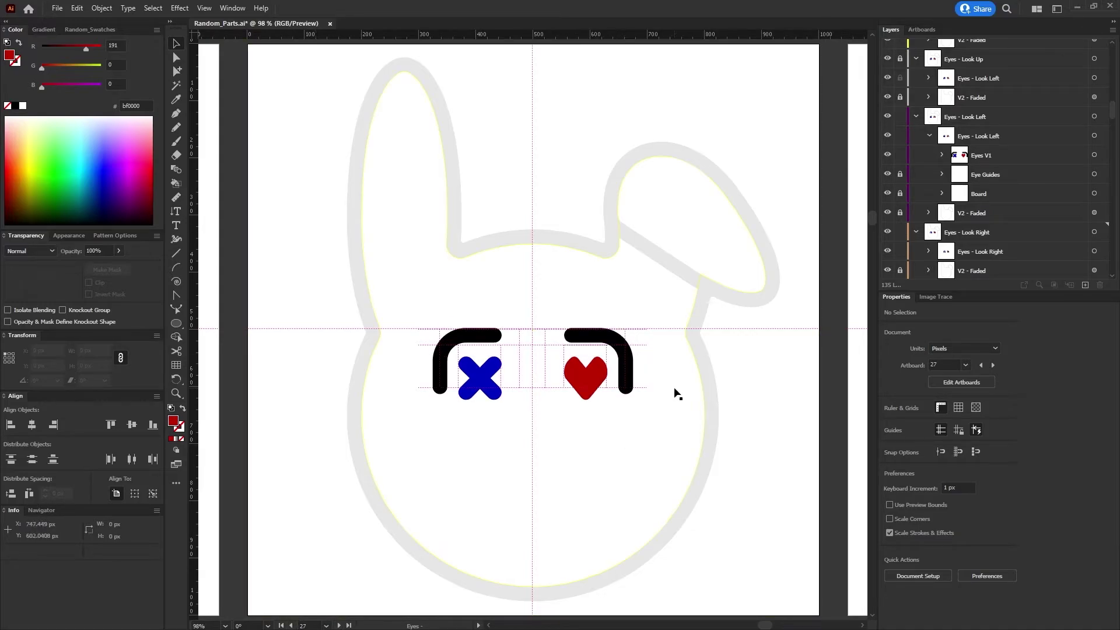
pyautogui.scroll(-5, 675, 393)
pyautogui.scroll(-3, 664, 394)
pyautogui.scroll(3, 779, 204)
pyautogui.scroll(1, 814, 228)
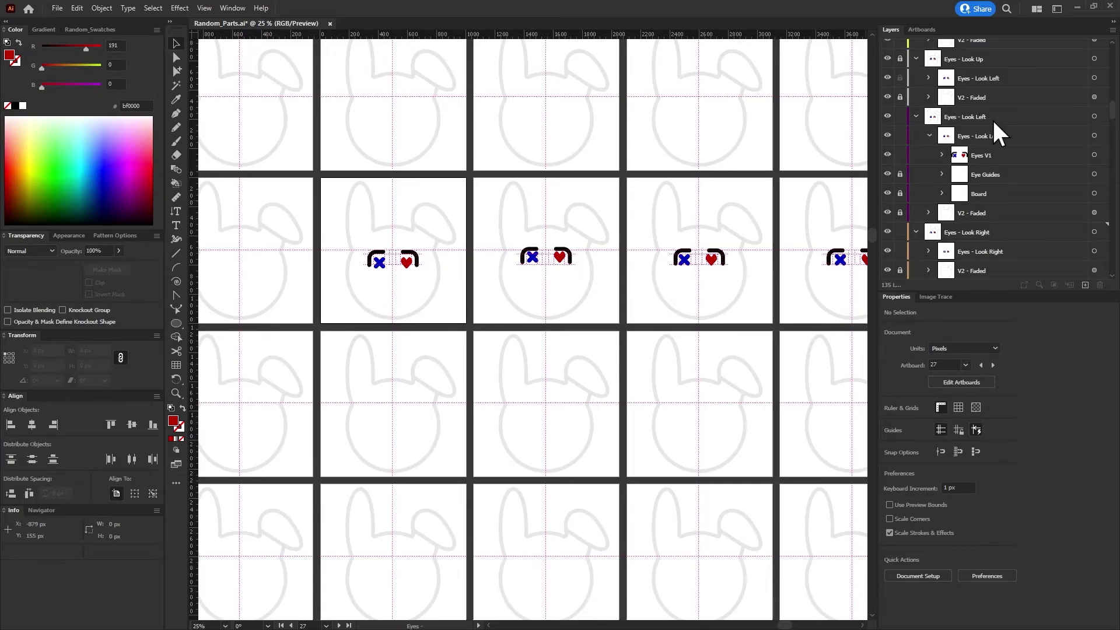
# Collapse the Eyes - Look Left, Look Up and Look Right layers
pyautogui.click(915, 116)
pyautogui.click(915, 59)
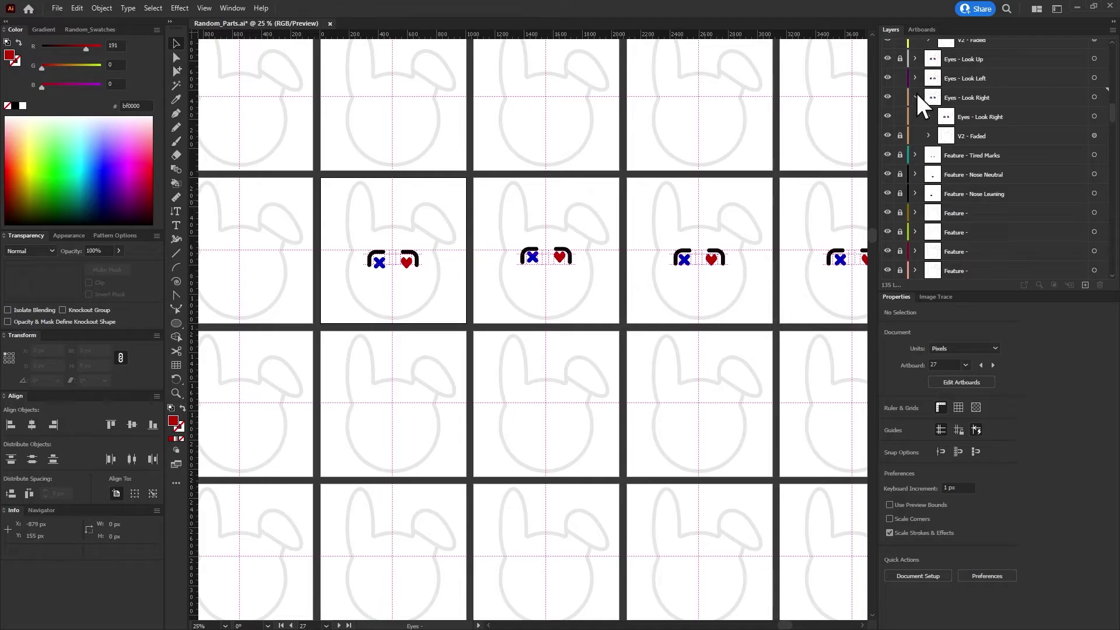
pyautogui.click(915, 97)
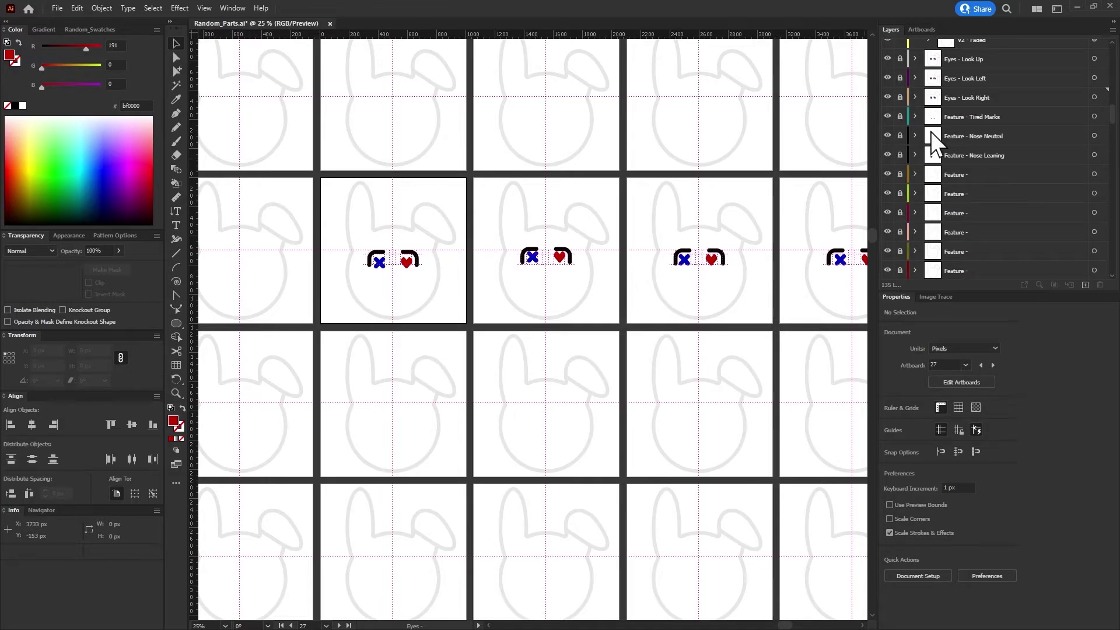
# Expand Feature - Nose Neutral to inspect its Nose - Neutral artwork, then show the artboard list
pyautogui.click(915, 136)
pyautogui.click(998, 154)
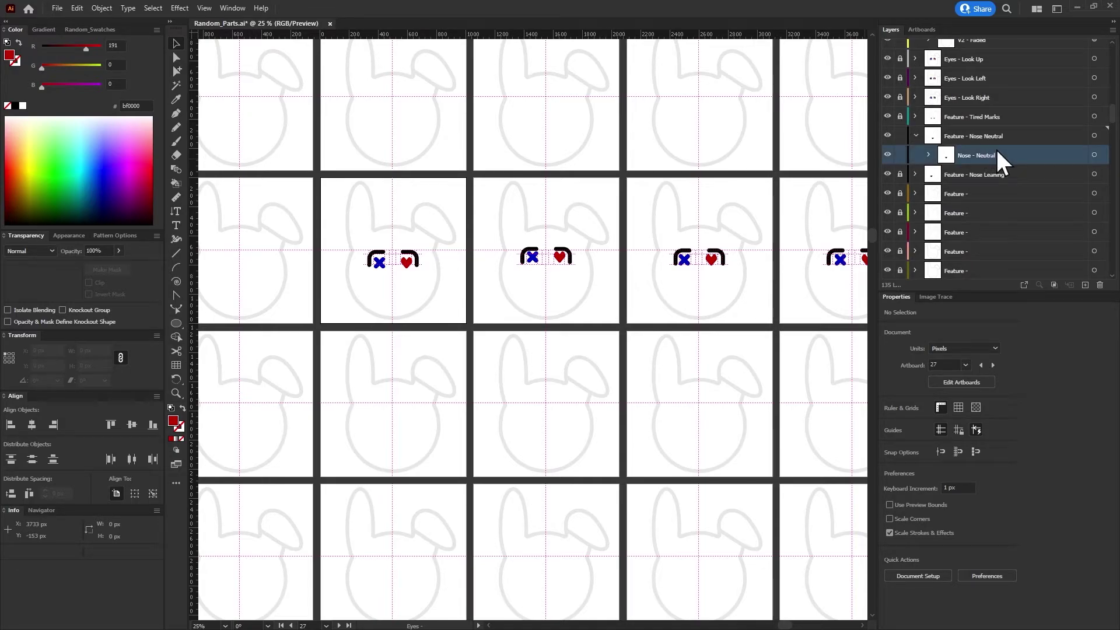
pyautogui.click(1095, 156)
pyautogui.click(1091, 135)
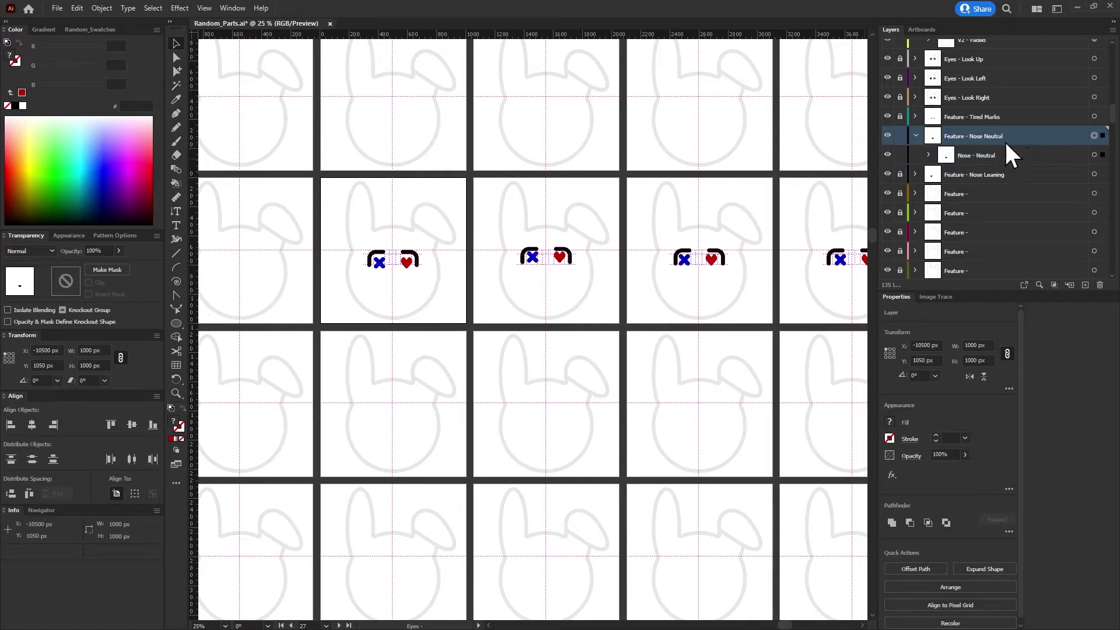
pyautogui.click(924, 29)
# Name artboards 27 and 28 Eyes - Look Down and Eyes - Look Up
pyautogui.doubleClick(926, 110)
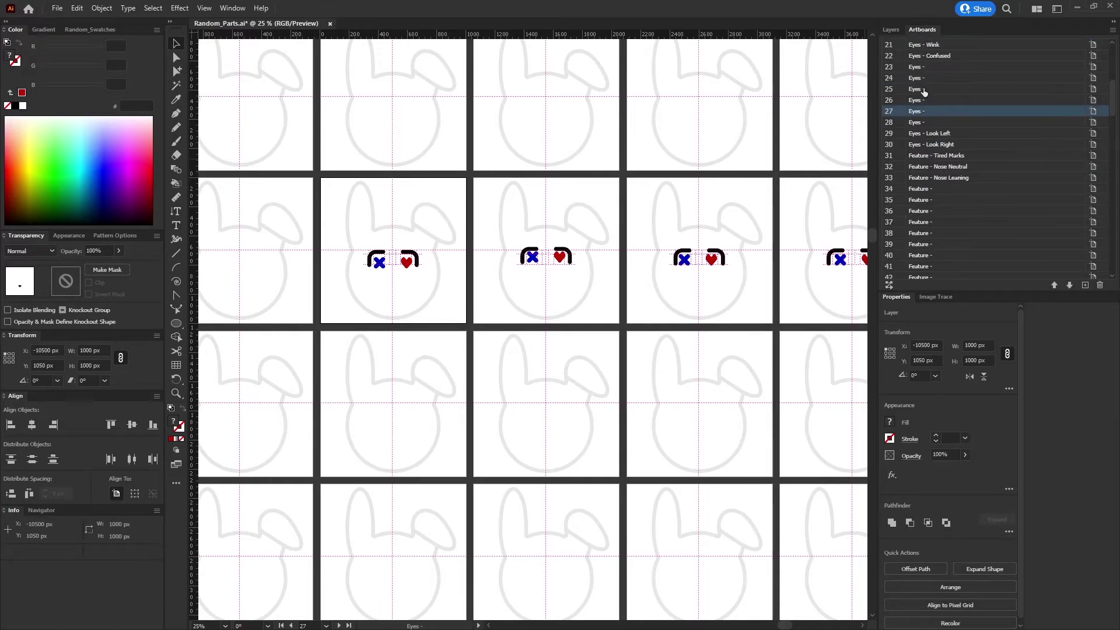
pyautogui.doubleClick(926, 110)
pyautogui.write('Look Down')
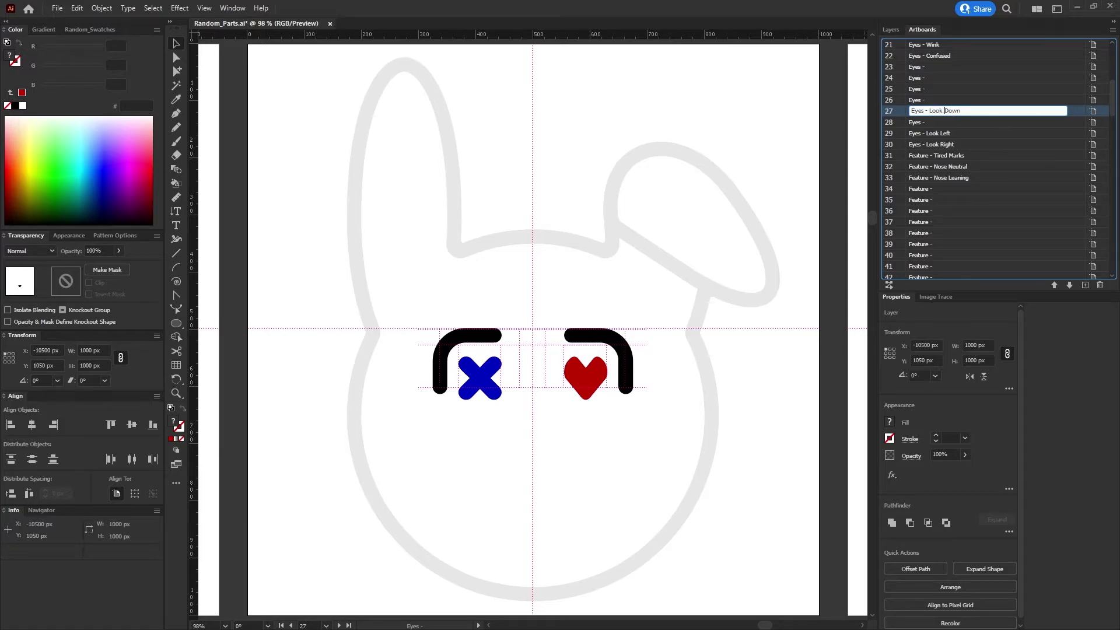
pyautogui.press('Tab')
pyautogui.write('Look Up')
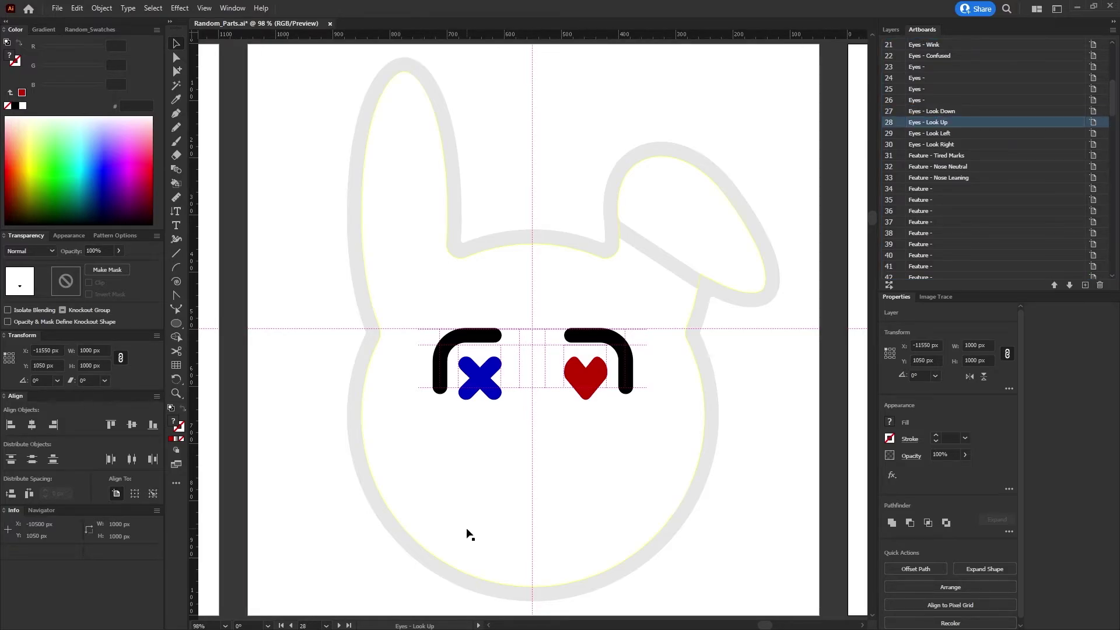
pyautogui.click(291, 625)
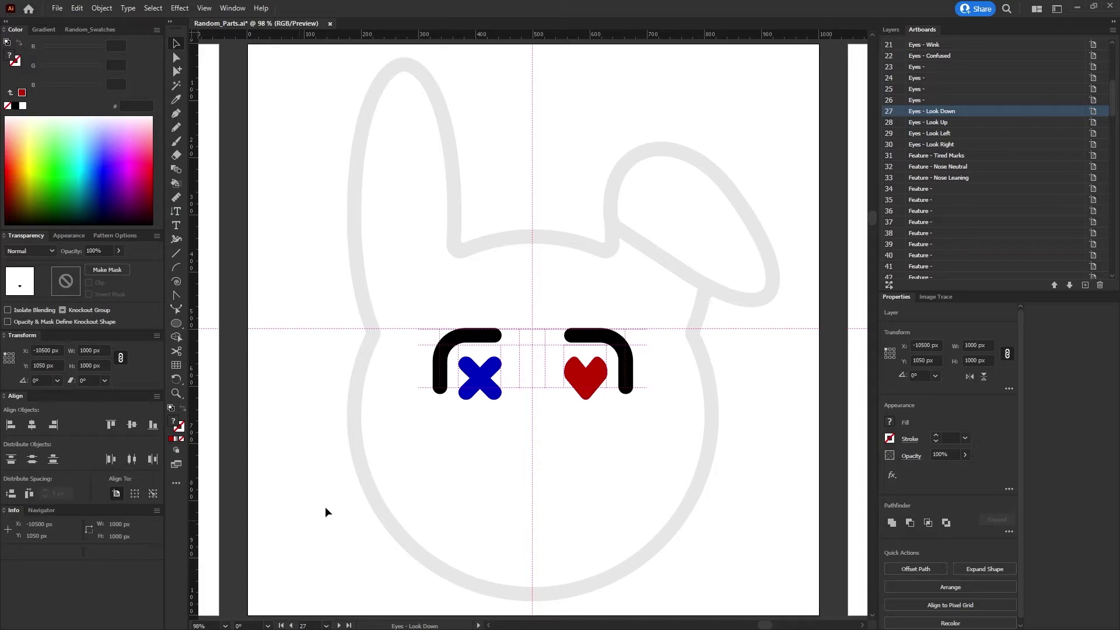
pyautogui.click(338, 624)
pyautogui.click(924, 188)
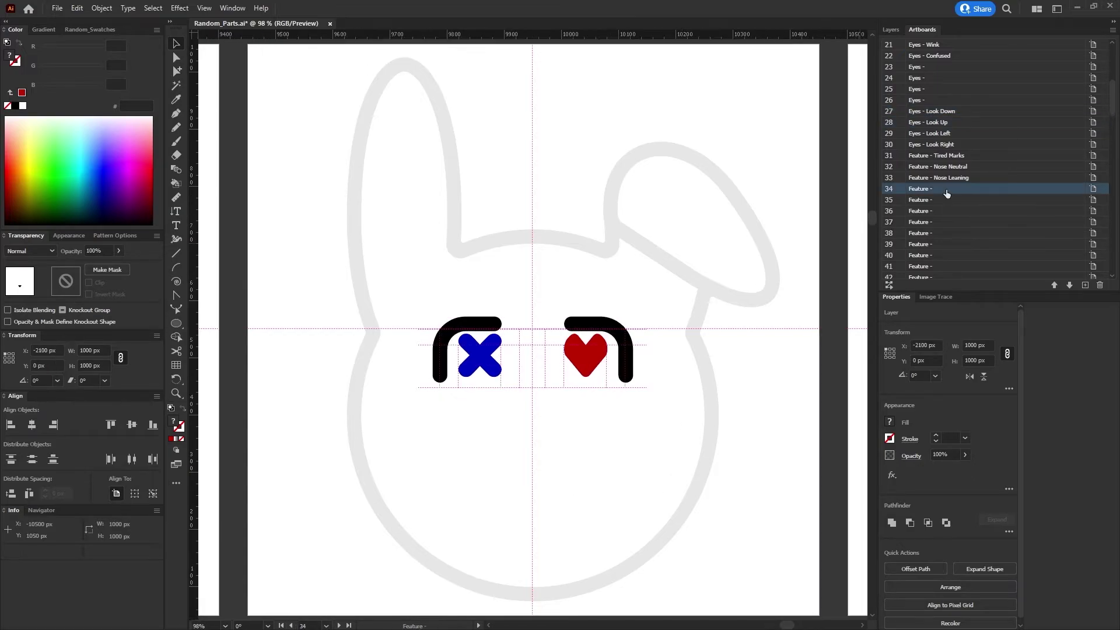
pyautogui.scroll(-2, 921, 175)
# Copy the Feature - Nose Neutral name and rename artboard 42 to Feature - Nose Look Up
pyautogui.doubleClick(920, 100)
pyautogui.hotkey('ctrl', 'c')
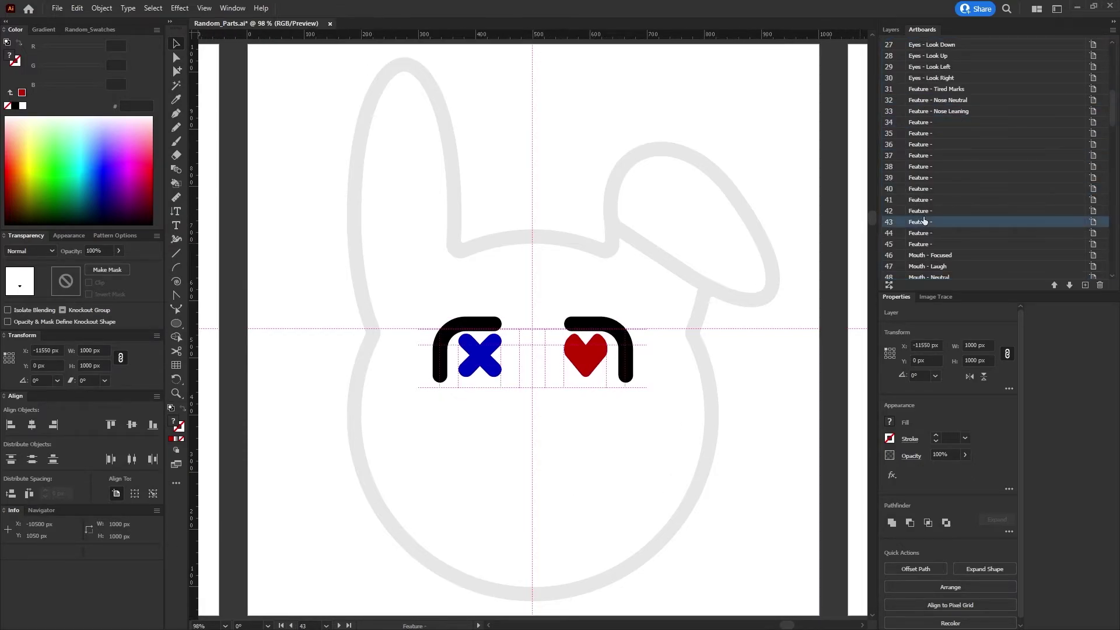
pyautogui.doubleClick(922, 210)
pyautogui.hotkey('ctrl', 'v')
pyautogui.doubleClick(950, 212)
pyautogui.write('Lo')
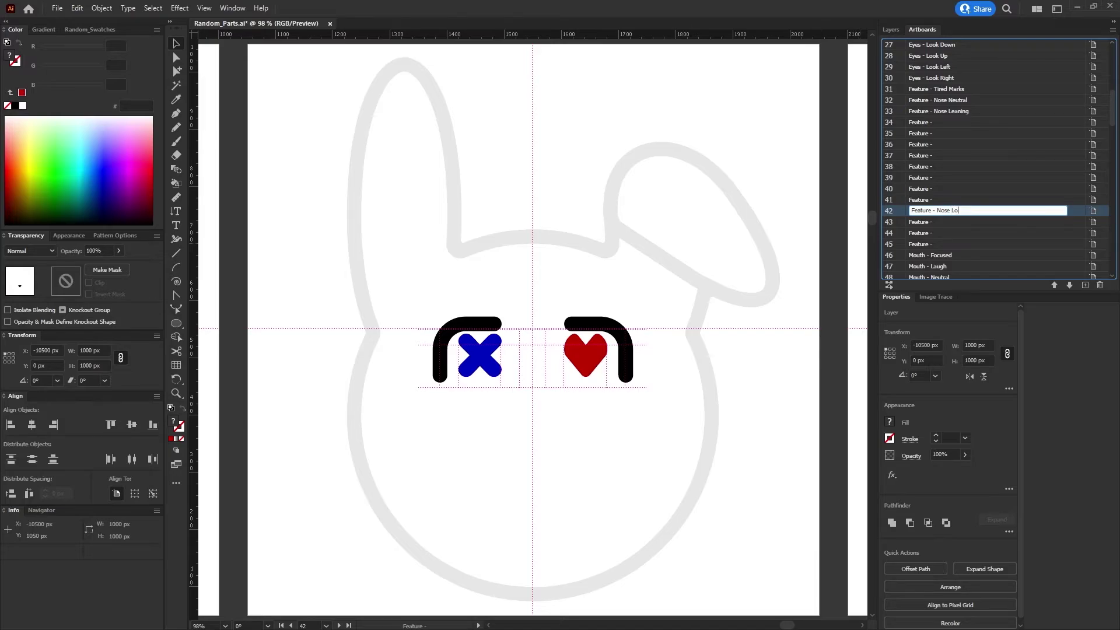
pyautogui.write('ok Up')
pyautogui.press('Tab')
pyautogui.hotkey('ctrl', 'v')
pyautogui.press('Return')
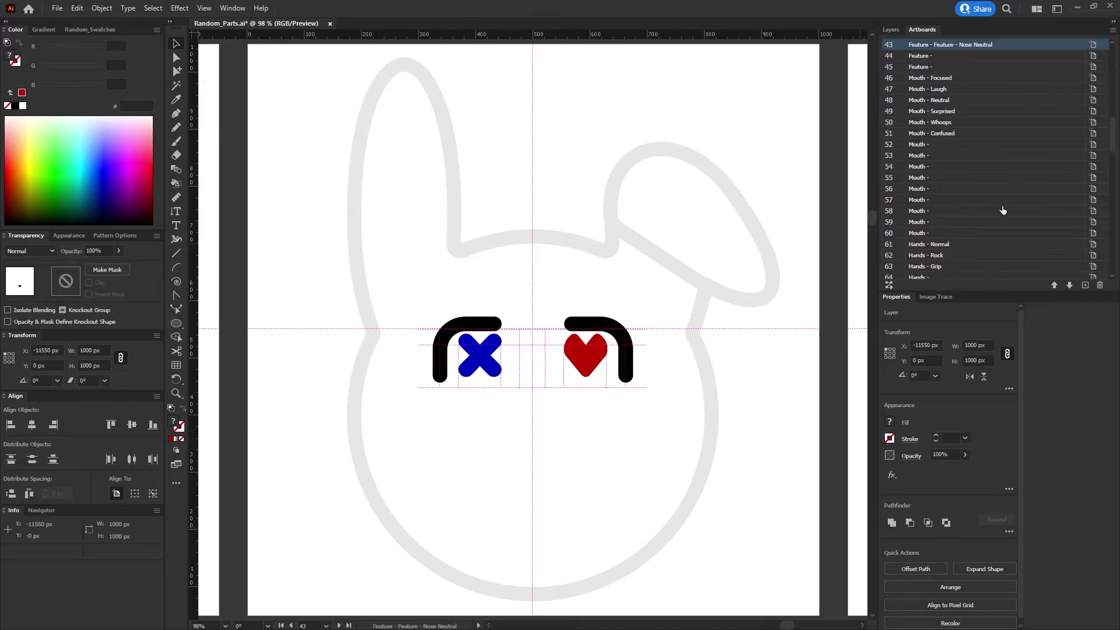
# Rename artboard 43 to Feature - Nose Look Down
pyautogui.click(964, 147)
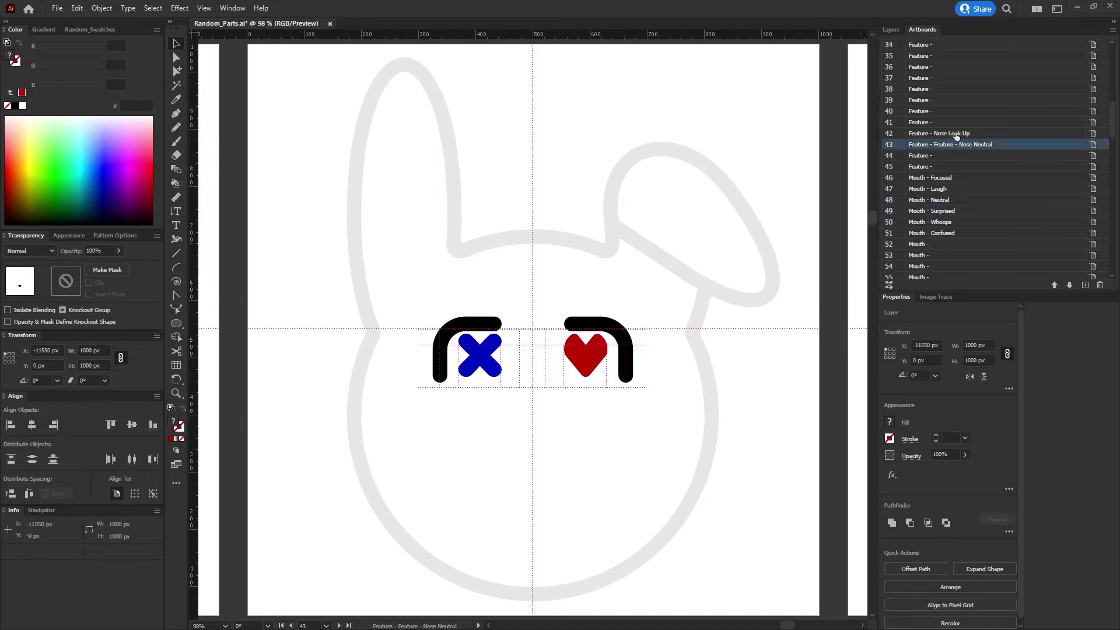
pyautogui.doubleClick(933, 133)
pyautogui.moveTo(933, 132)
pyautogui.mouseDown()
pyautogui.moveTo(995, 145)
pyautogui.moveTo(910, 133)
pyautogui.mouseUp()
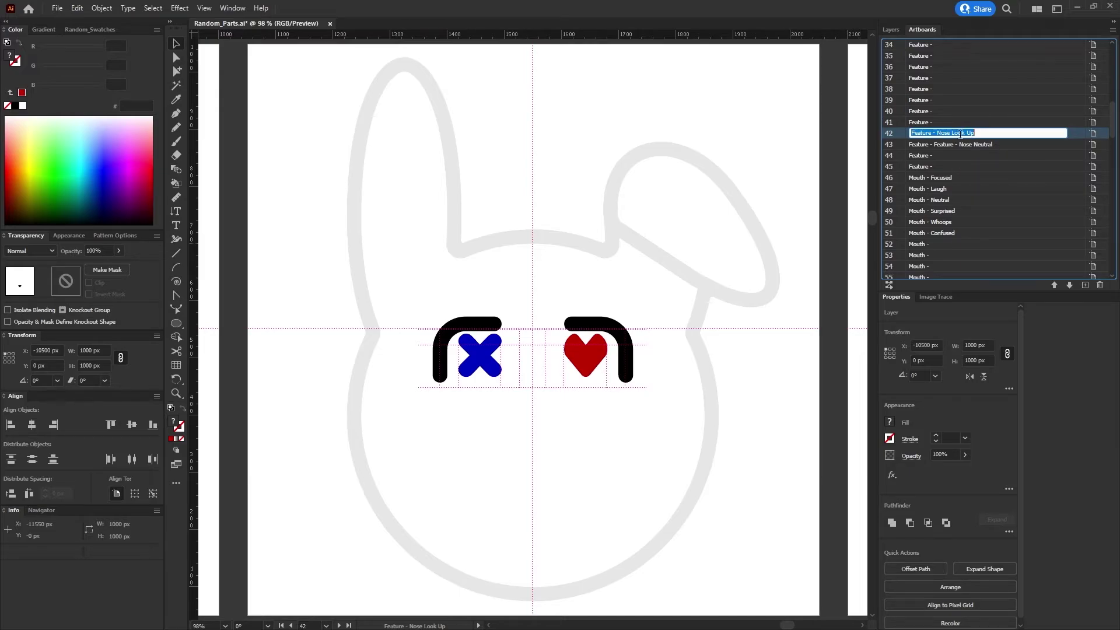
pyautogui.hotkey('ctrl', 'c')
pyautogui.doubleClick(998, 145)
pyautogui.hotkey('ctrl', 'v')
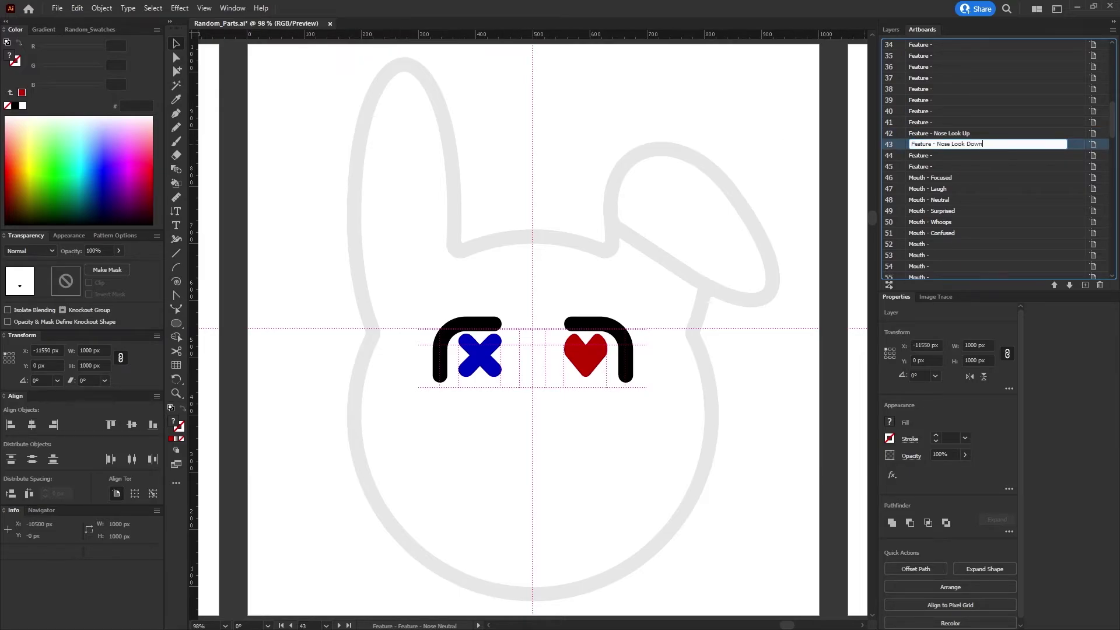
pyautogui.press('Tab')
# Rename artboards 44 and 45 to Feature - Nose Look Left and Feature - Nose Look Right
pyautogui.hotkey('ctrl', 'v')
pyautogui.write('Left')
pyautogui.press('Tab')
pyautogui.write('Right')
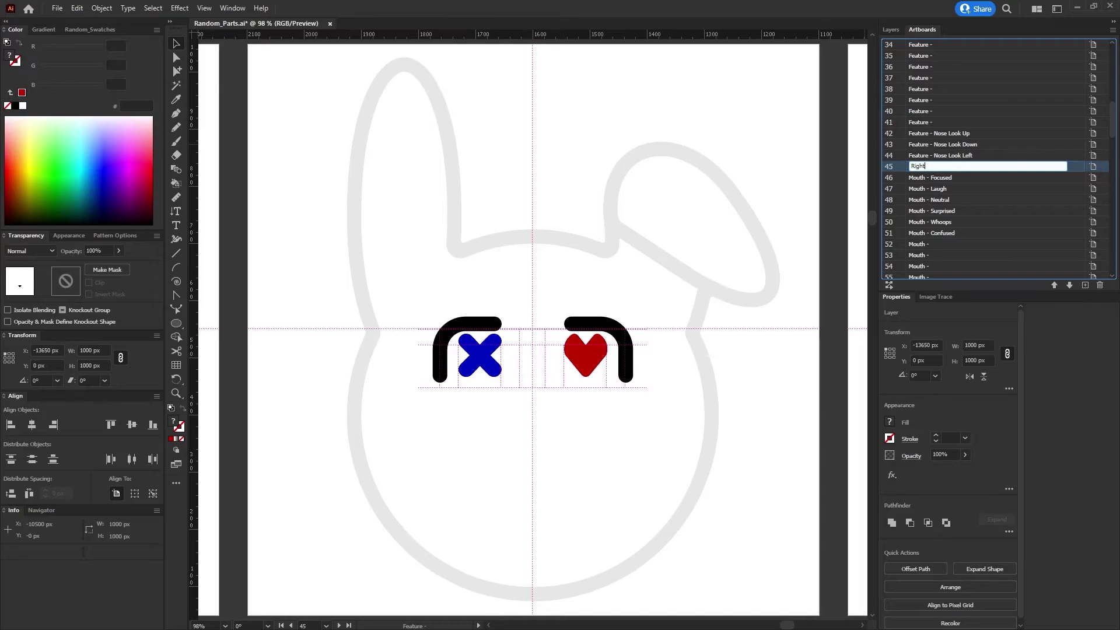
pyautogui.press('Home')
pyautogui.hotkey('ctrl', 'v')
pyautogui.click(996, 146)
pyautogui.scroll(2, 996, 146)
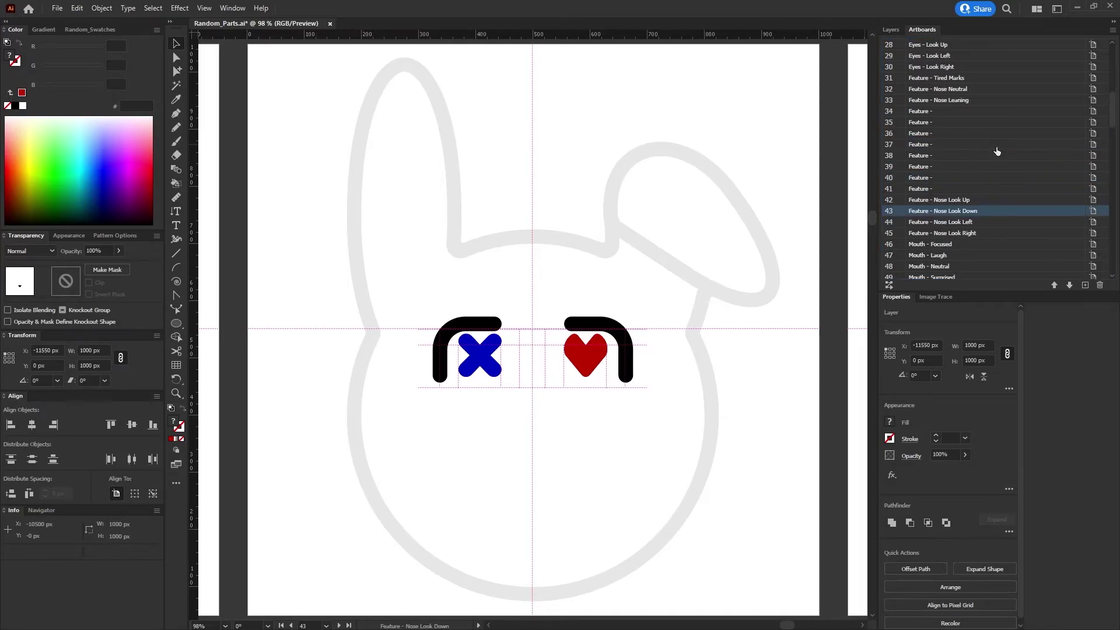
pyautogui.scroll(1, 996, 145)
# Check the Nose Look Left artboard and return to the layer list with Nose Neutral expanded
pyautogui.scroll(-5, 506, 522)
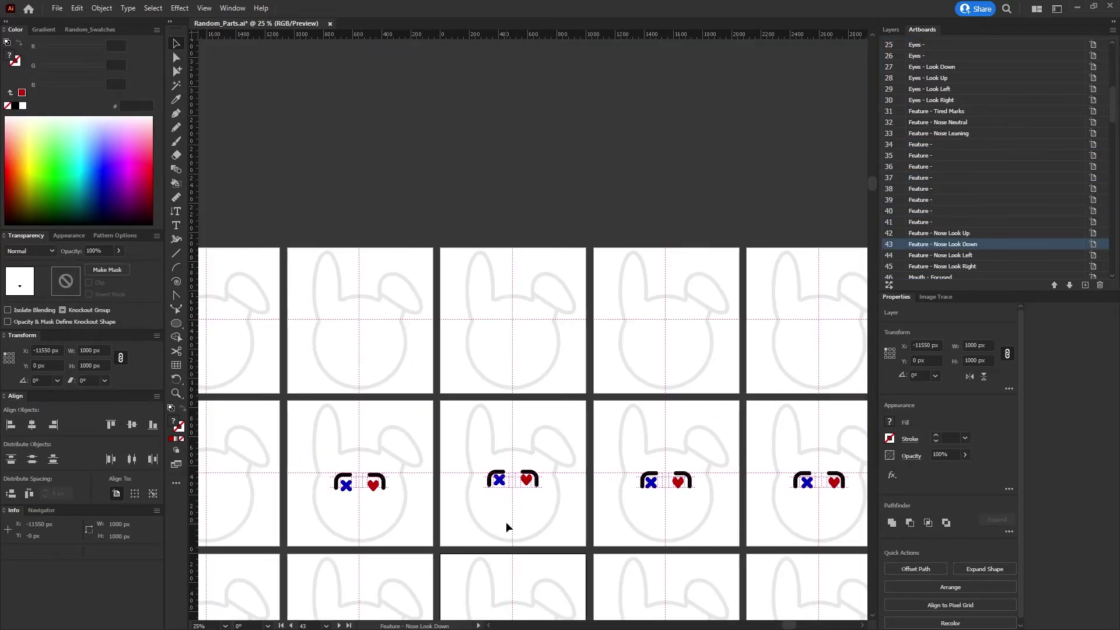
pyautogui.scroll(3, 506, 524)
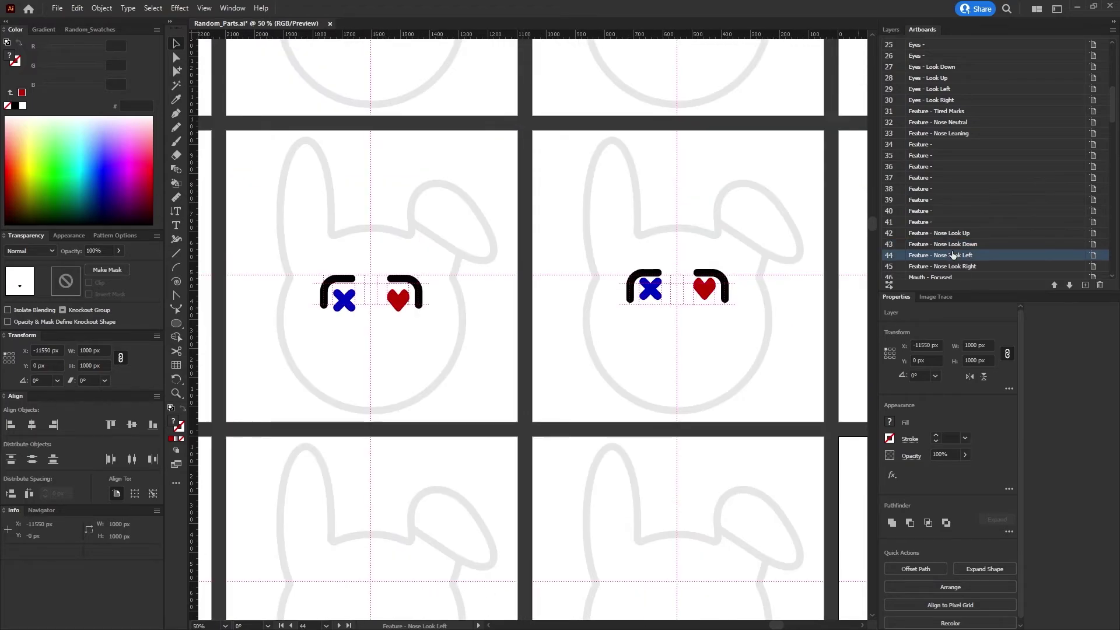
pyautogui.click(956, 233)
pyautogui.click(891, 29)
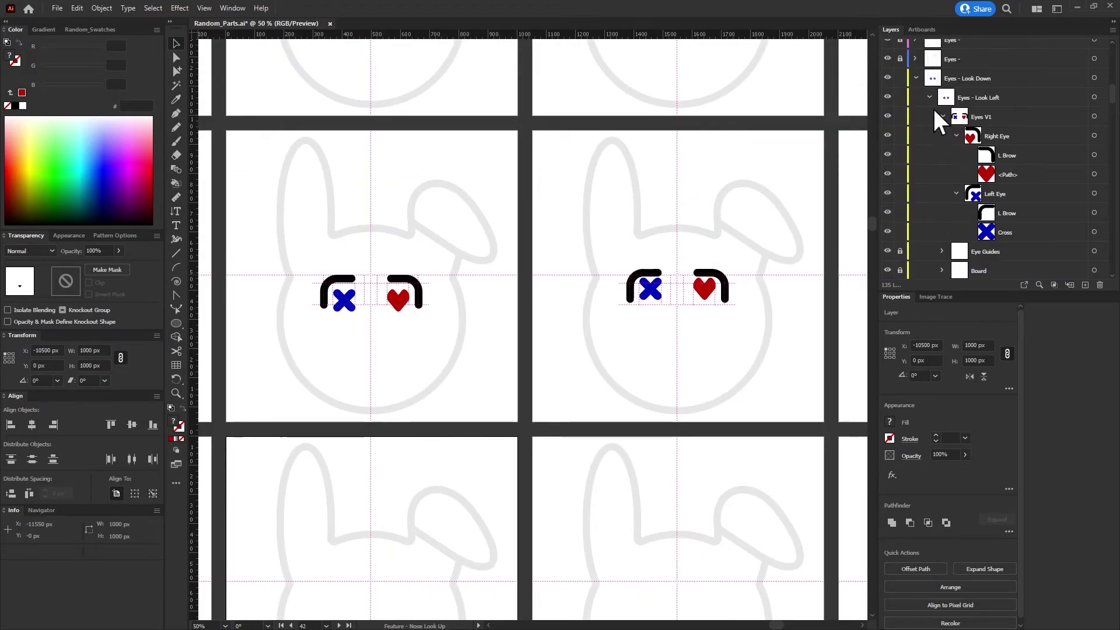
pyautogui.click(914, 78)
pyautogui.click(916, 174)
pyautogui.scroll(-3, 950, 190)
pyautogui.scroll(-3, 949, 190)
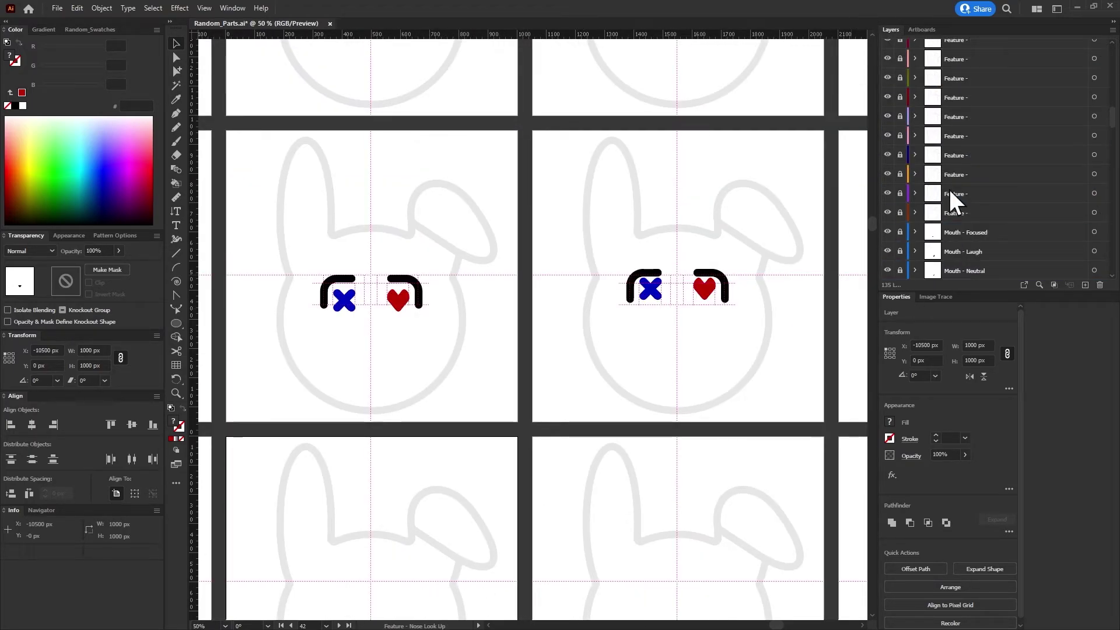
# Name the first blank Feature layer Feature - Nose Look Down
pyautogui.click(969, 155)
pyautogui.doubleClick(971, 155)
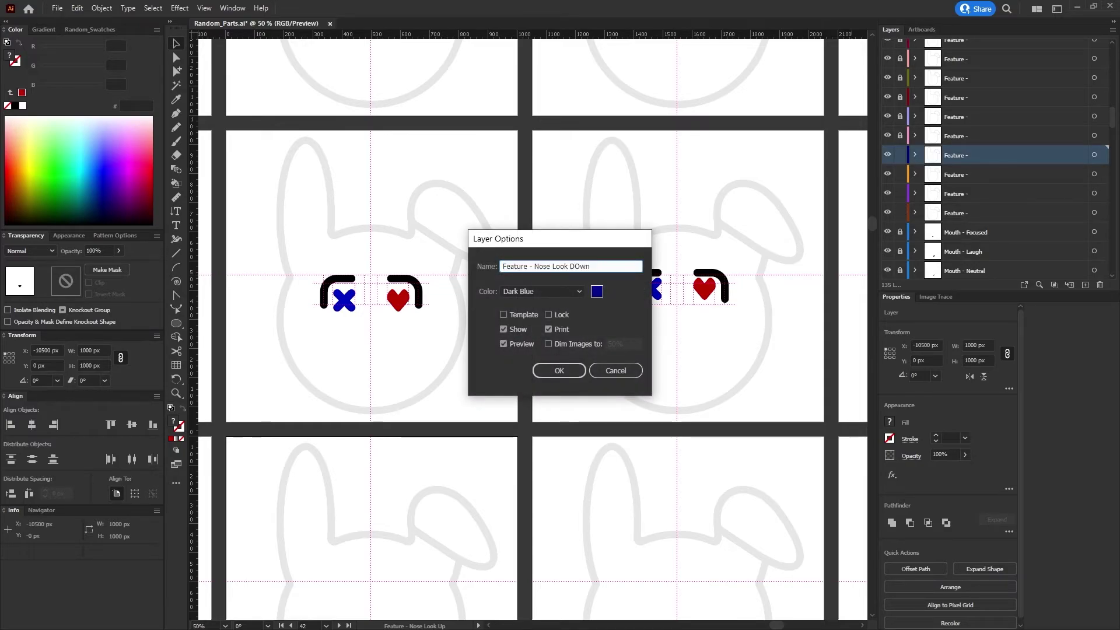
pyautogui.press('BackSpace')
pyautogui.press('BackSpace')
pyautogui.press('BackSpace')
pyautogui.write('Up')
pyautogui.press('Return')
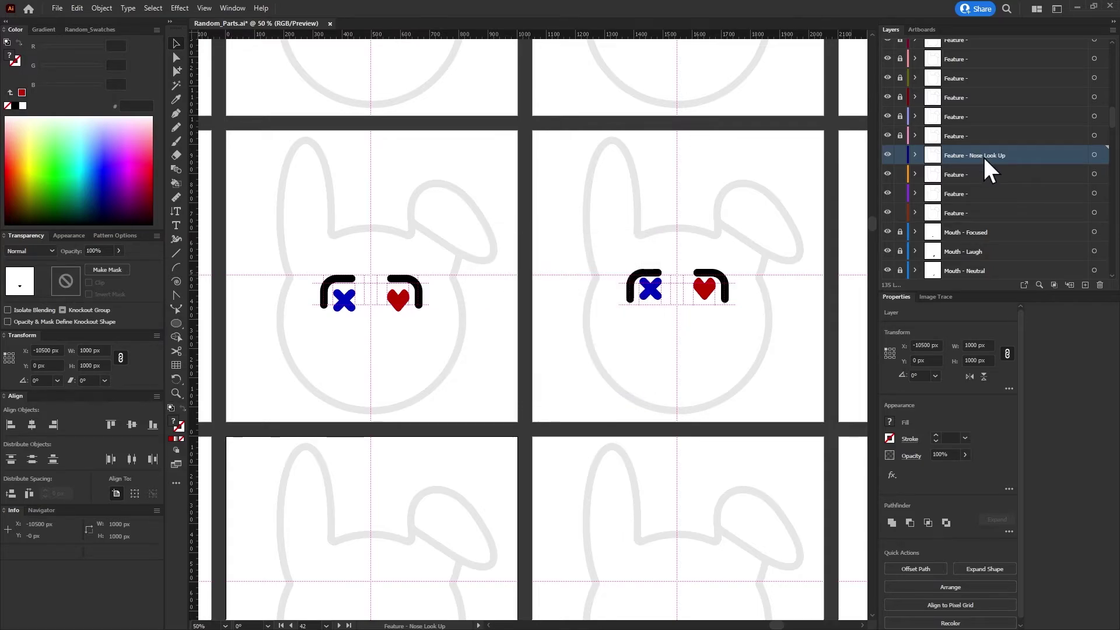
pyautogui.doubleClick(982, 156)
pyautogui.write('Do')
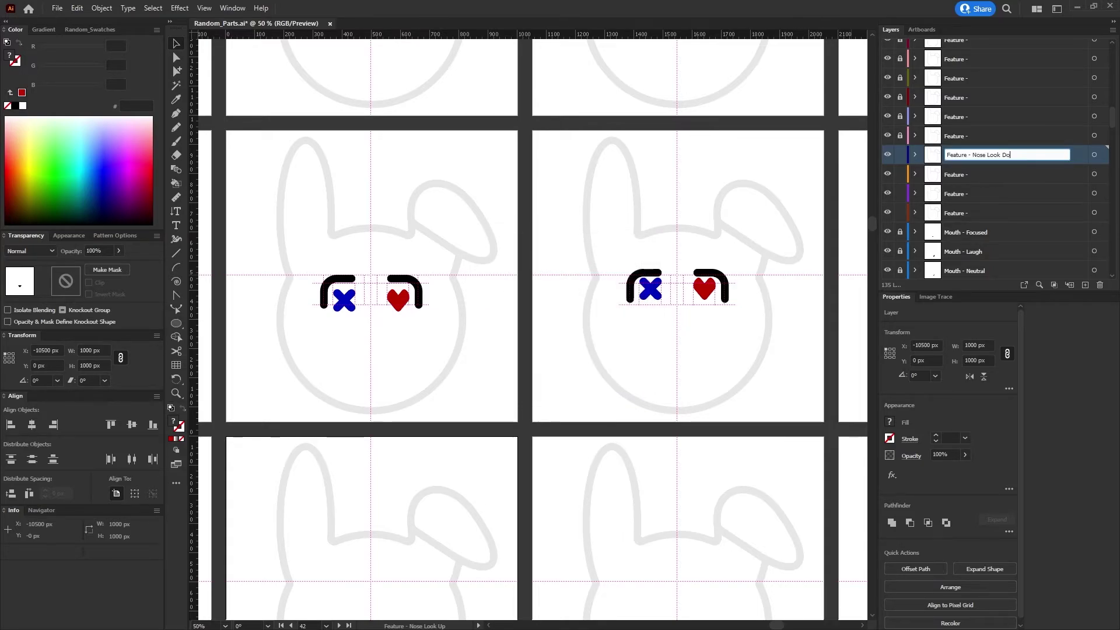
pyautogui.write('wn')
pyautogui.press('Tab')
# Name the next three layers Feature - Nose Look Up, Look Left and Look Right
pyautogui.write('Feature - Nose Look Up')
pyautogui.press('Tab')
pyautogui.write('Feature - Nose Look Lef')
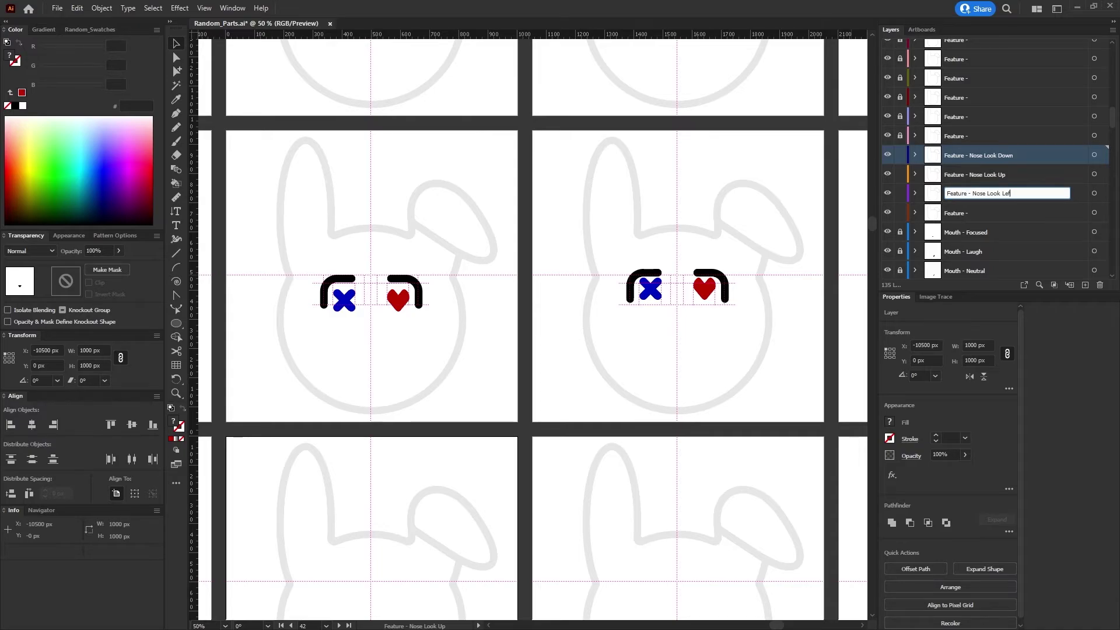
pyautogui.write('t')
pyautogui.press('Tab')
pyautogui.write('Feature - Nose Look R')
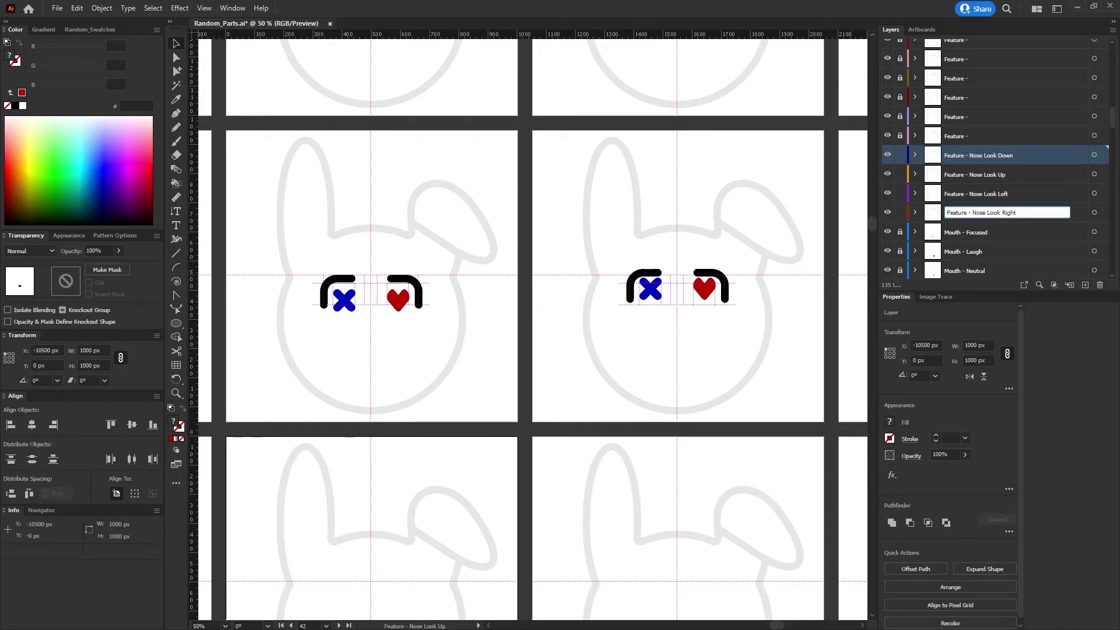
pyautogui.press('Return')
pyautogui.hotkey('ctrl', '0')
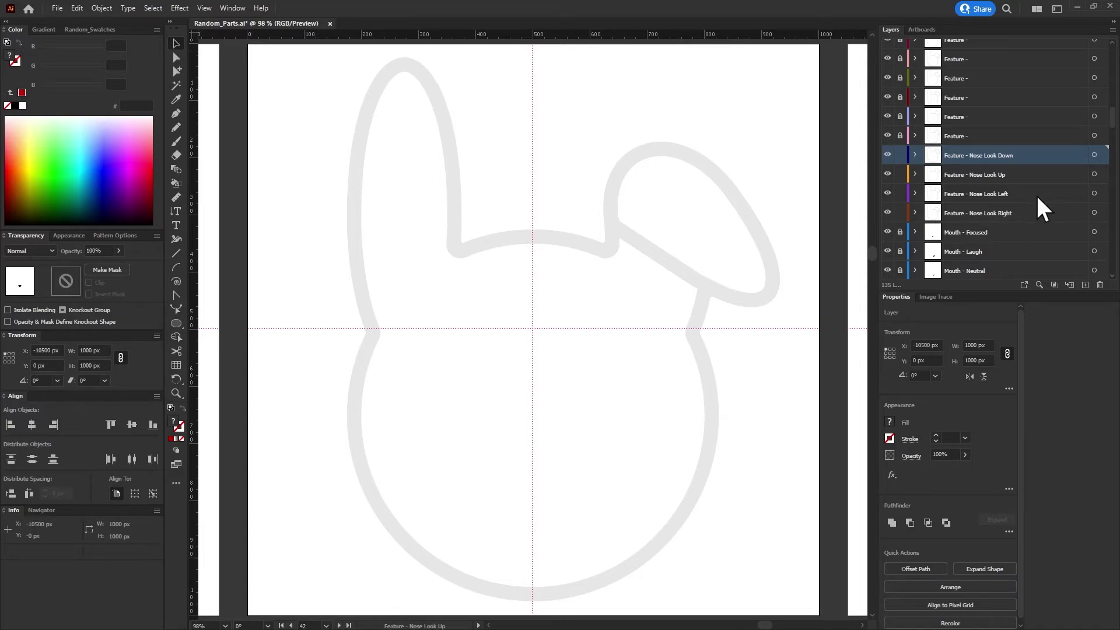
# Deselect all and expand the four Nose Look layers to show their V2 - Faded guides
pyautogui.click(1082, 156)
pyautogui.click(914, 212)
pyautogui.click(915, 193)
pyautogui.click(914, 174)
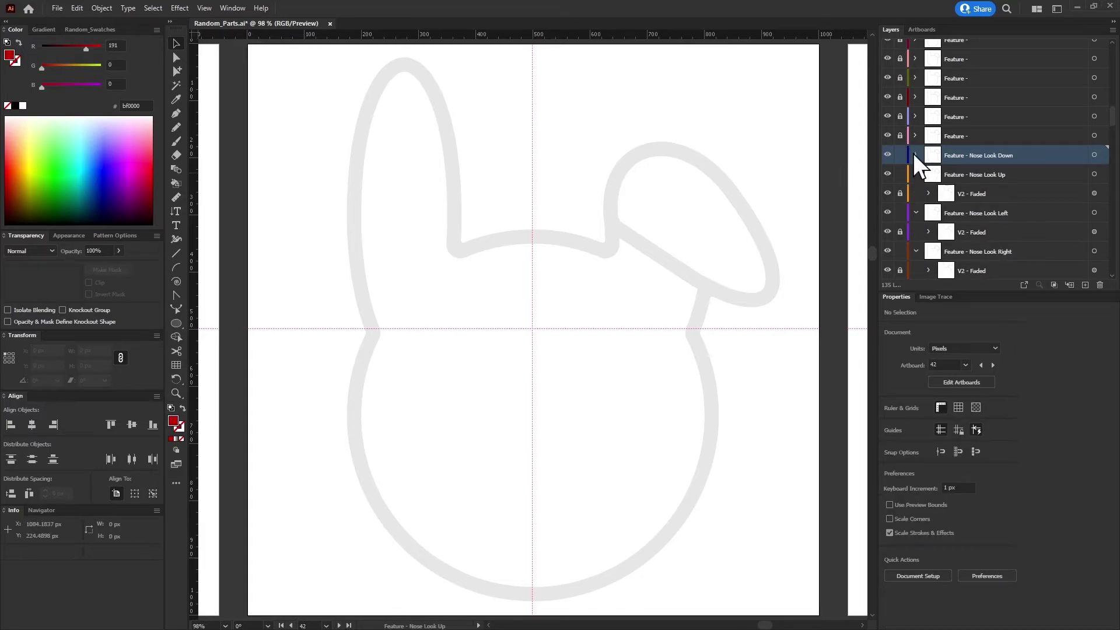
pyautogui.click(914, 154)
pyautogui.scroll(-1, 901, 252)
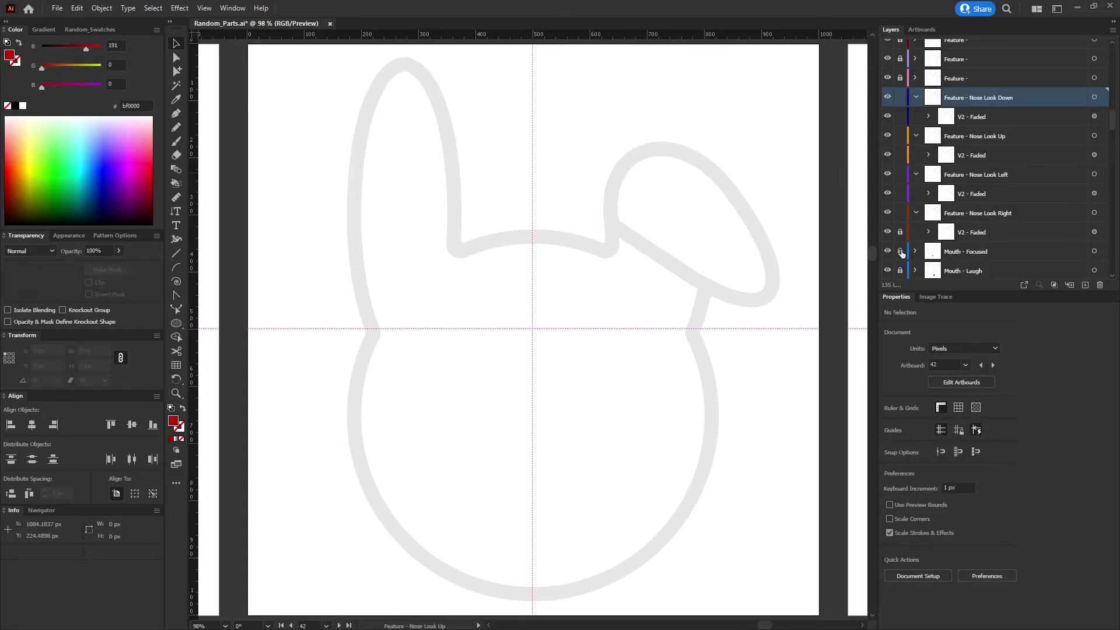
# Copy the Nose - Neutral group into Feature - Nose Look Down and position it
pyautogui.click(1094, 98)
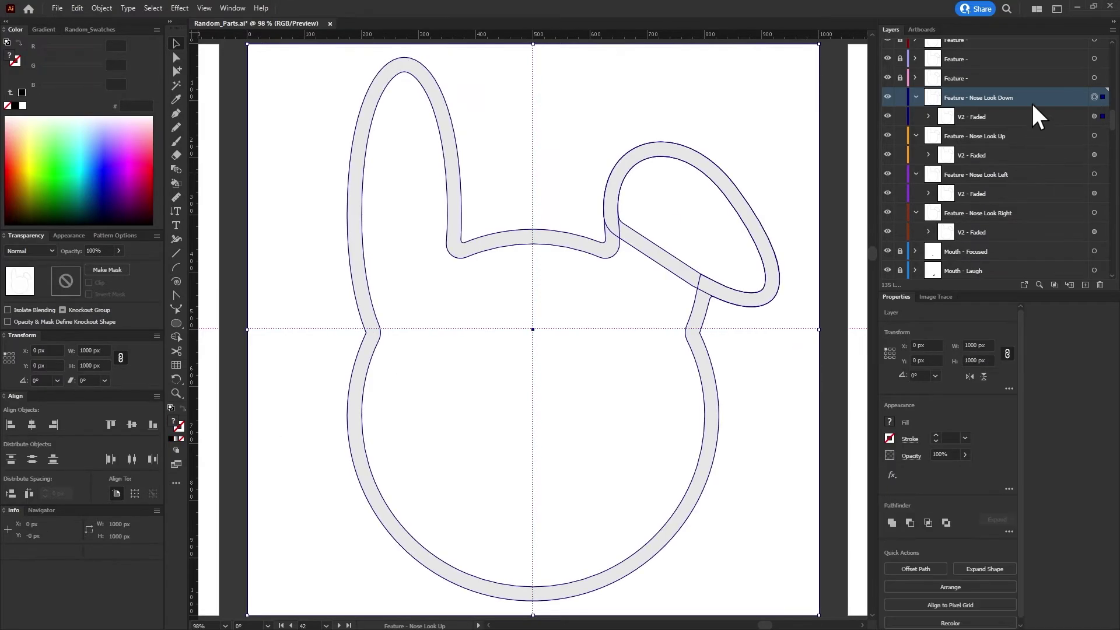
pyautogui.scroll(3, 1027, 93)
pyautogui.click(1062, 58)
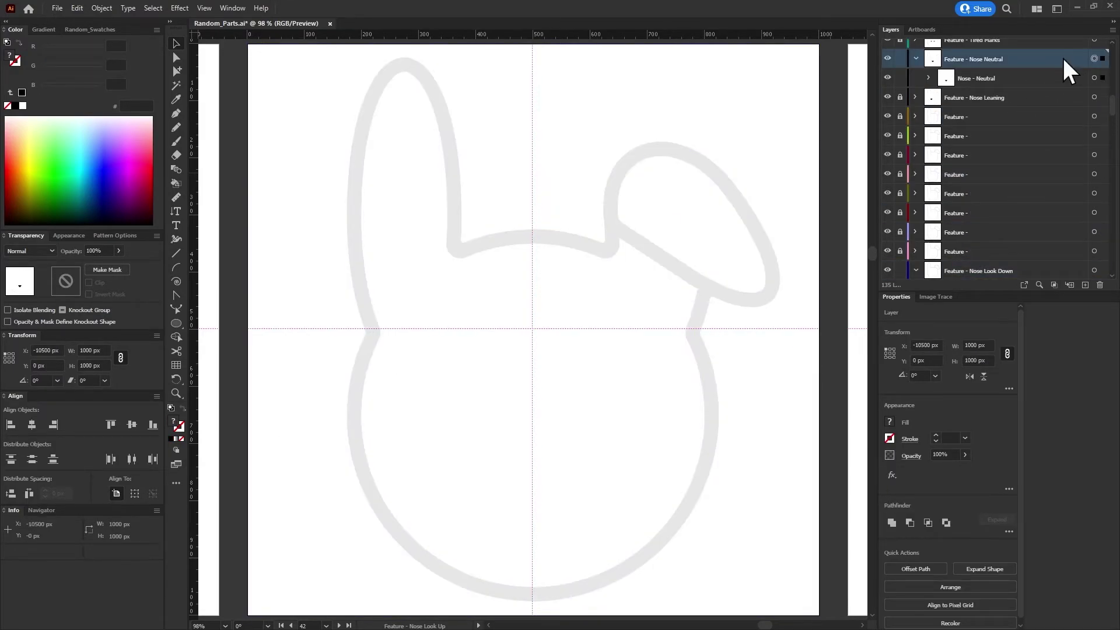
pyautogui.click(929, 78)
pyautogui.click(915, 59)
pyautogui.click(1094, 252)
pyautogui.click(916, 251)
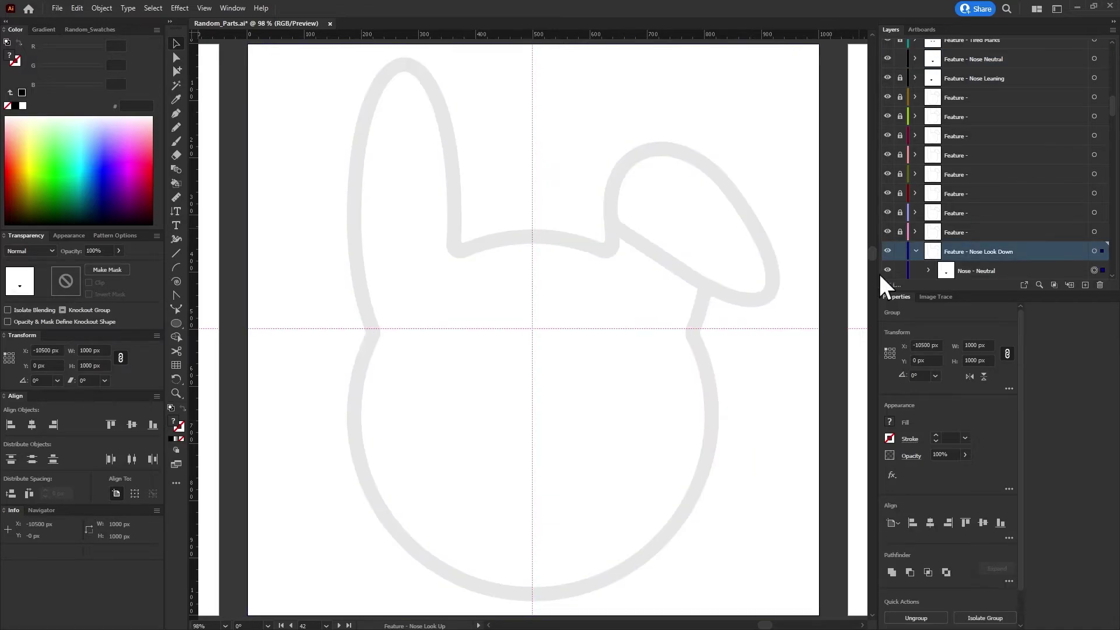
pyautogui.click(339, 626)
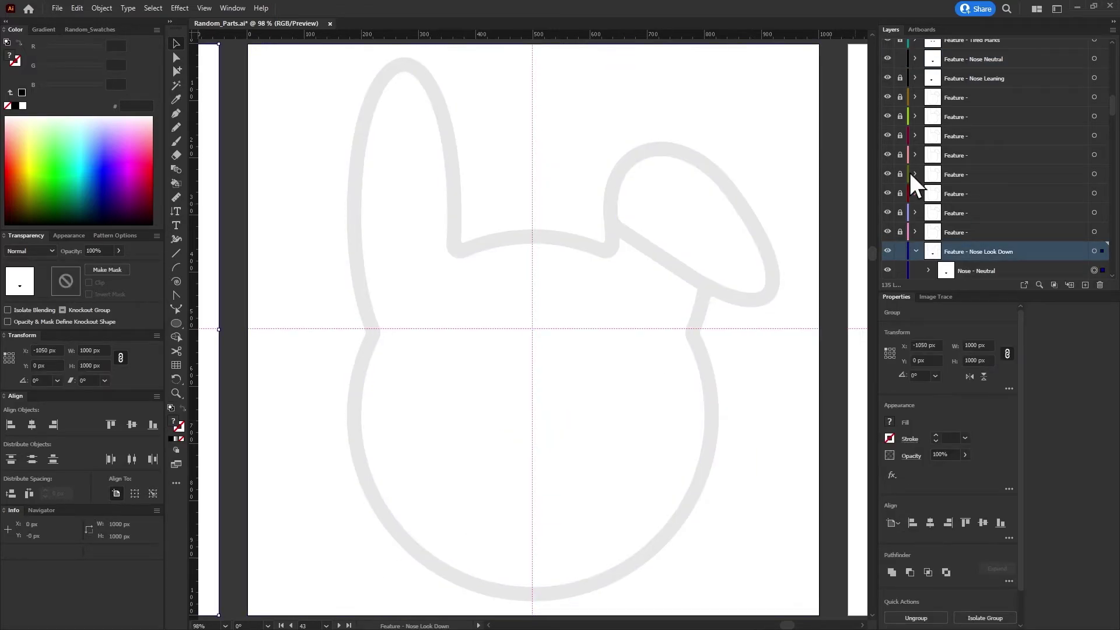
# Place the neutral nose into the Nose Look Up, Look Left and Look Right layers
pyautogui.scroll(-3, 991, 175)
pyautogui.click(1094, 136)
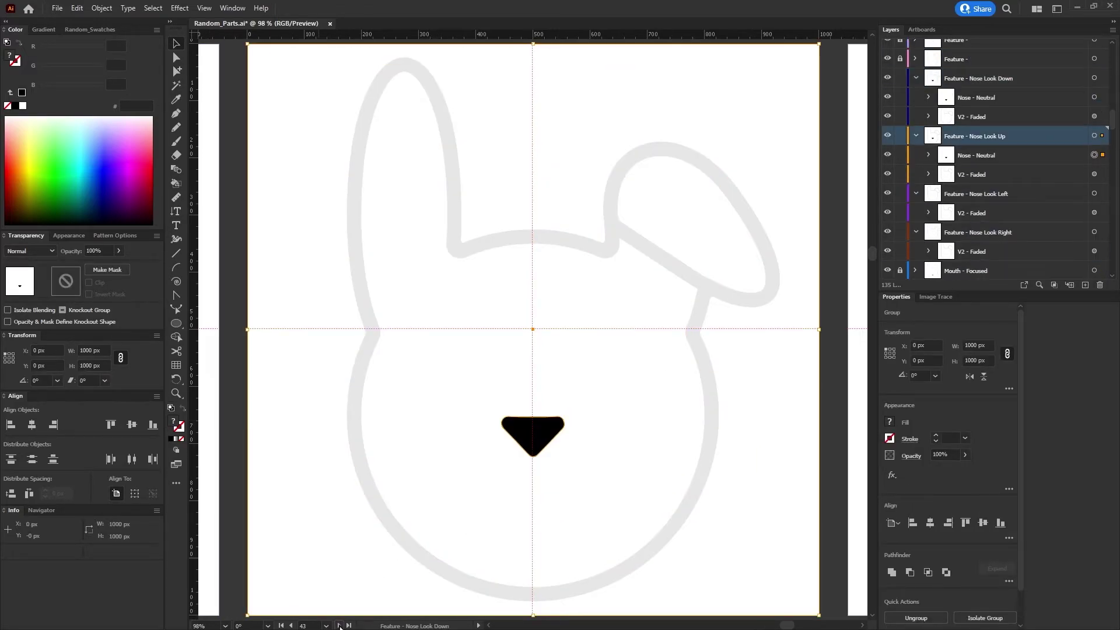
pyautogui.click(339, 625)
pyautogui.click(1094, 194)
pyautogui.scroll(-3, 1066, 204)
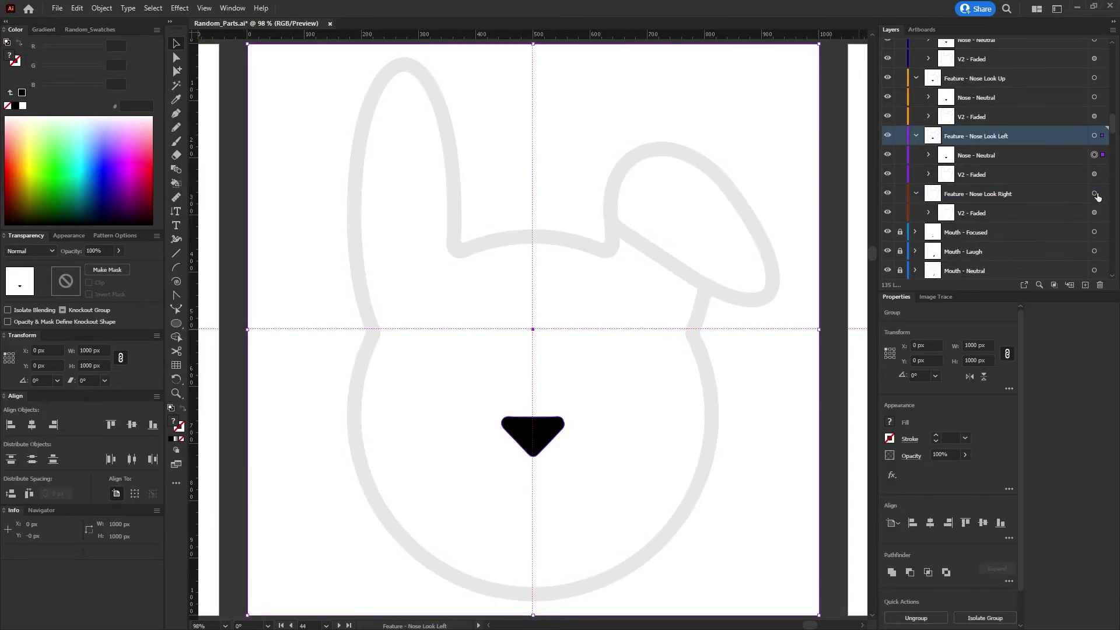
pyautogui.click(1096, 197)
pyautogui.click(759, 104)
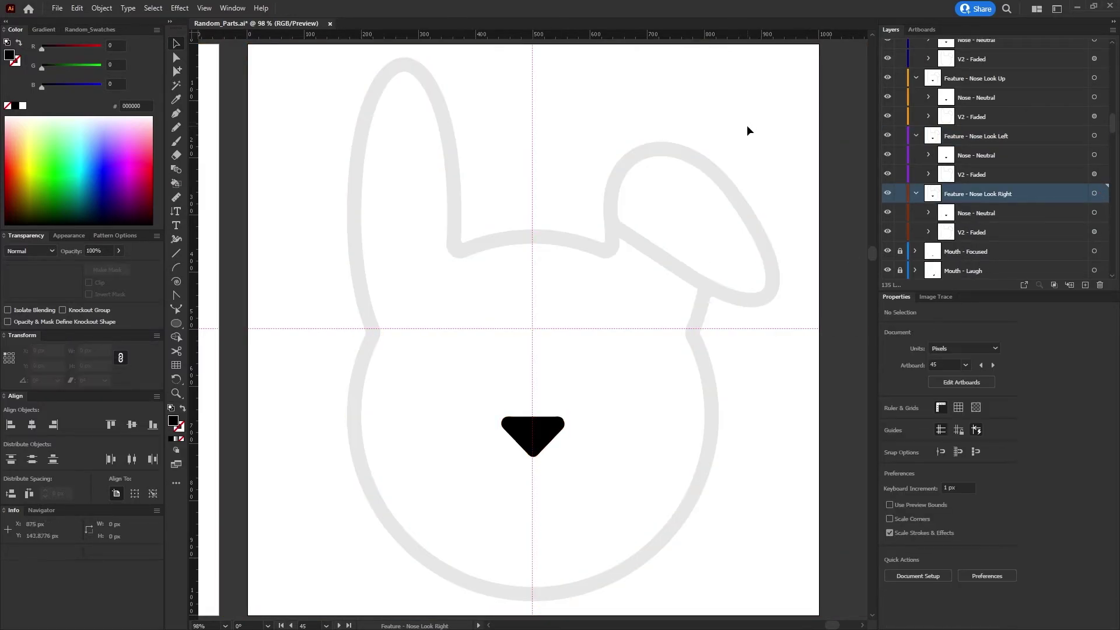
# Copy the Eyes - Look Right group into Nose Look Right's V2 - Faded sublayer
pyautogui.scroll(5, 997, 175)
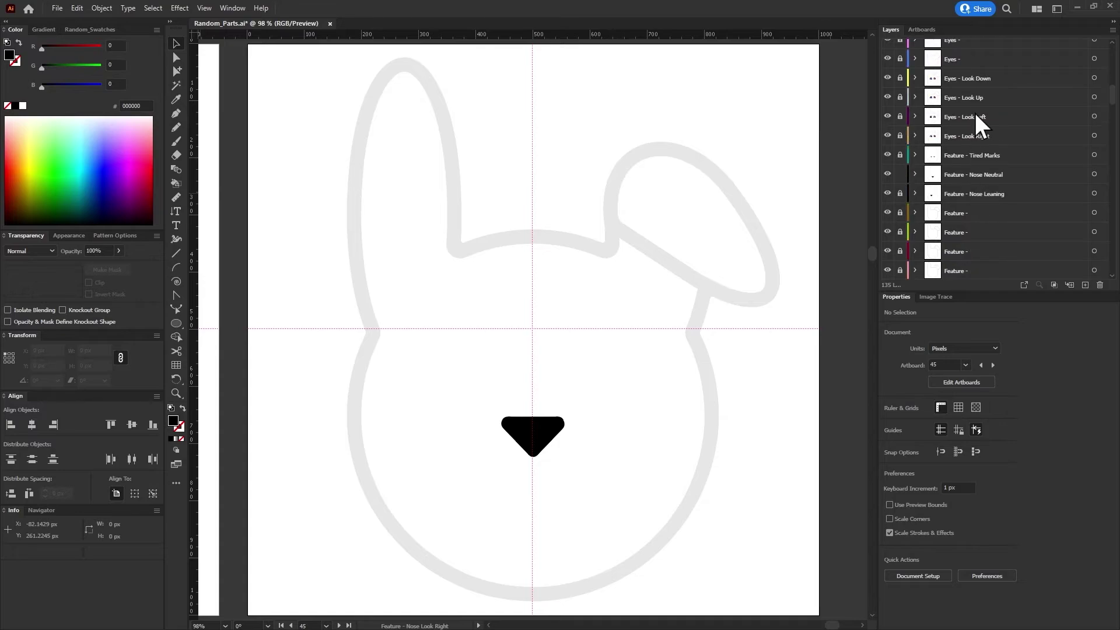
pyautogui.click(914, 136)
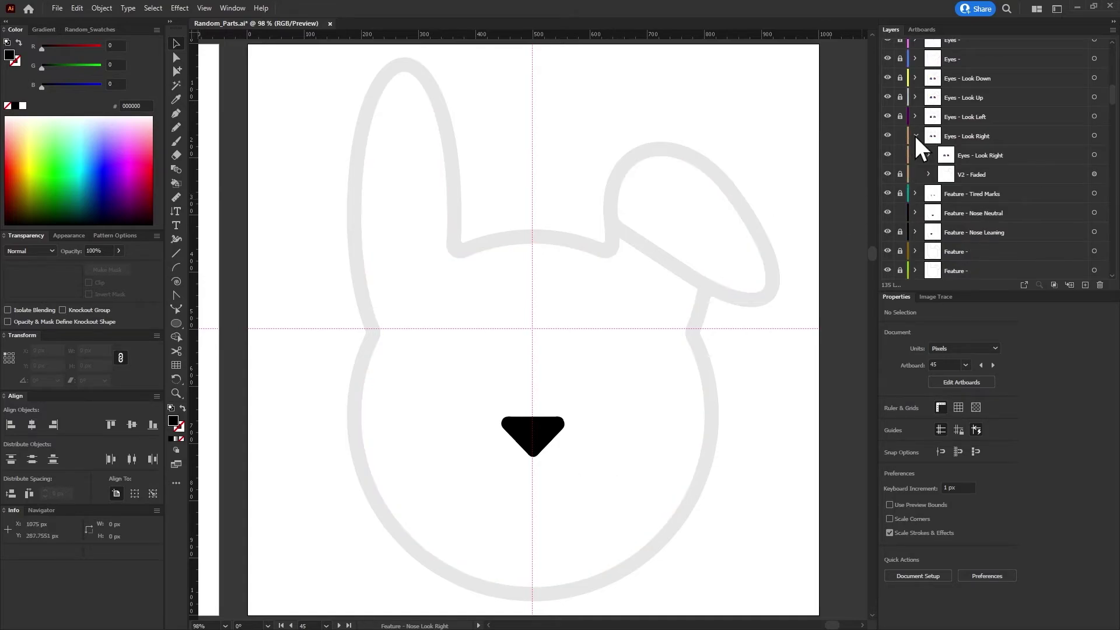
pyautogui.click(1094, 155)
pyautogui.moveTo(1077, 146); pyautogui.dragTo(1063, 229)
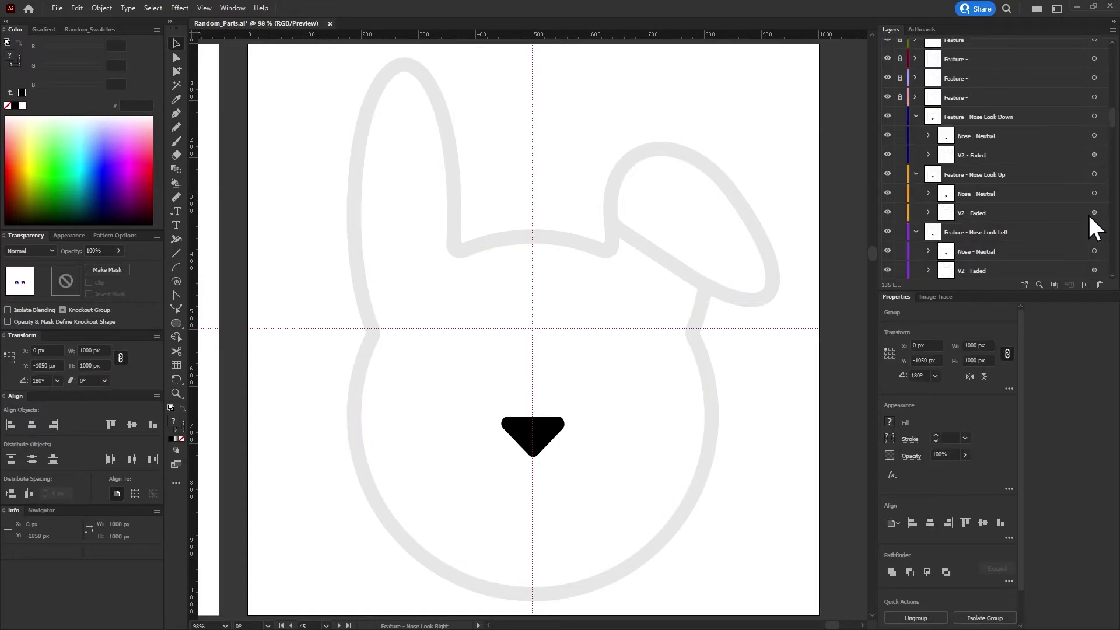
pyautogui.click(620, 105)
pyautogui.scroll(-1, 938, 182)
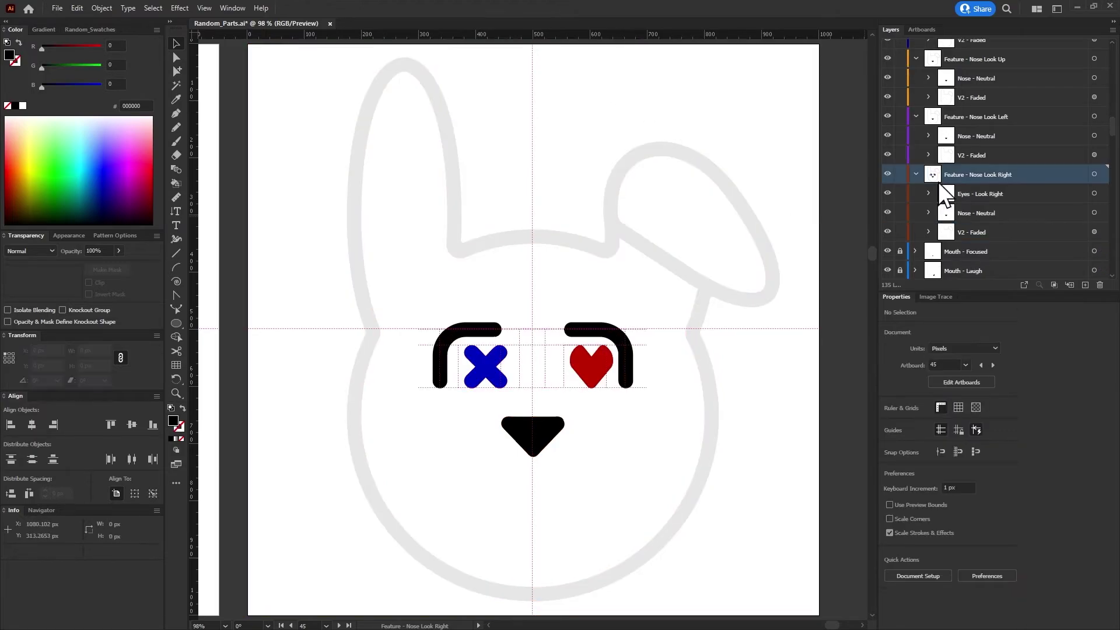
pyautogui.moveTo(966, 197); pyautogui.dragTo(977, 242)
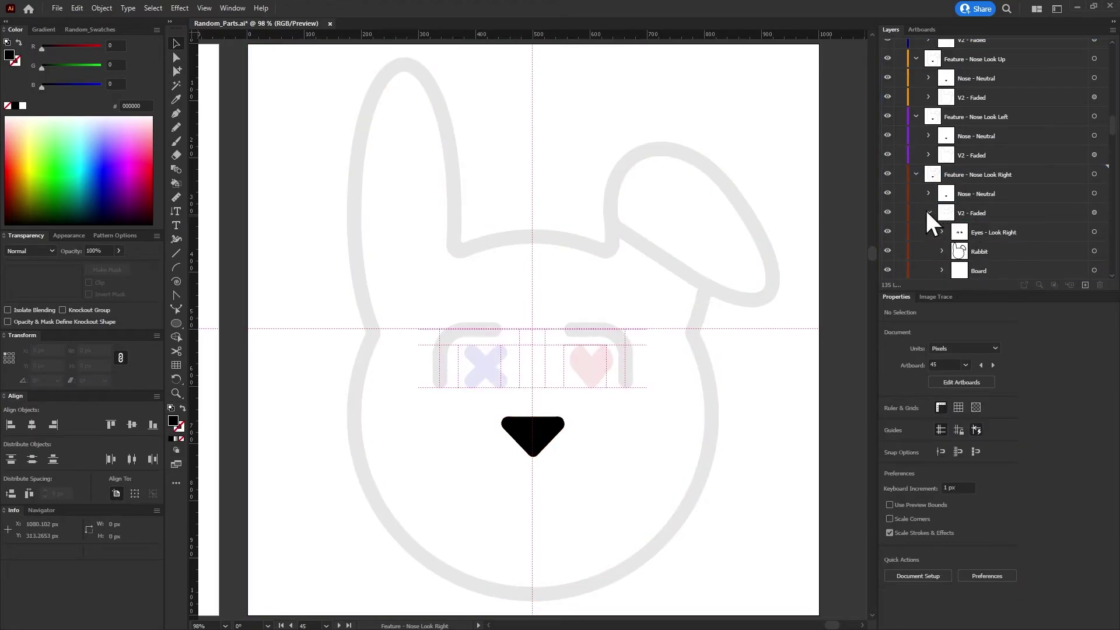
# Rename the V2 - Faded sublayers to Faded Set
pyautogui.doubleClick(925, 212)
pyautogui.press('BackSpace')
pyautogui.write('Faded Se')
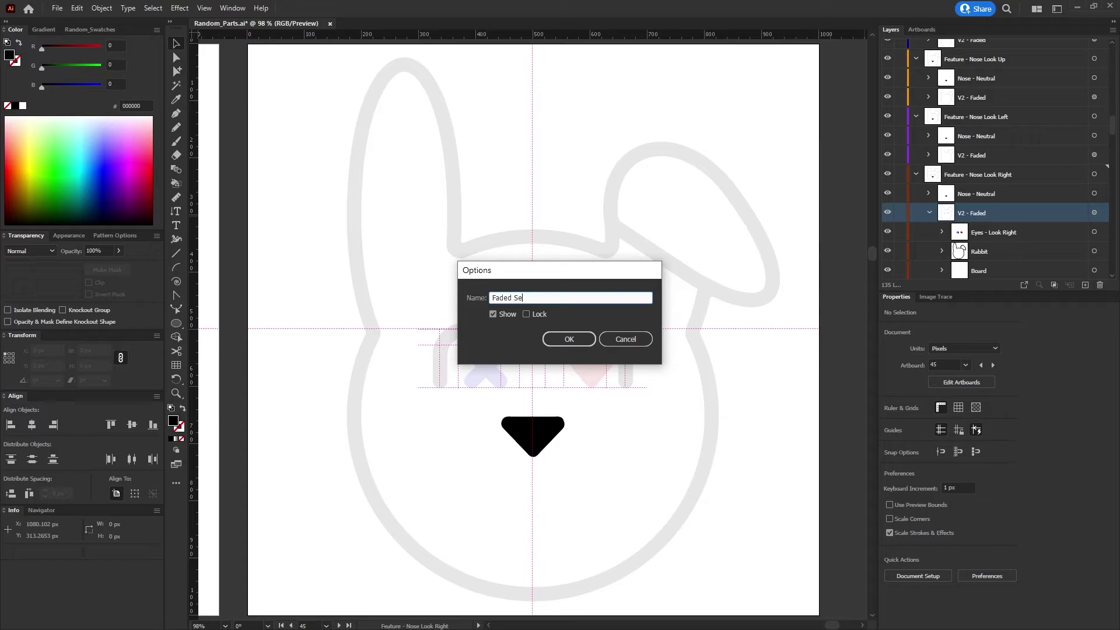
pyautogui.write('t')
pyautogui.press('Return')
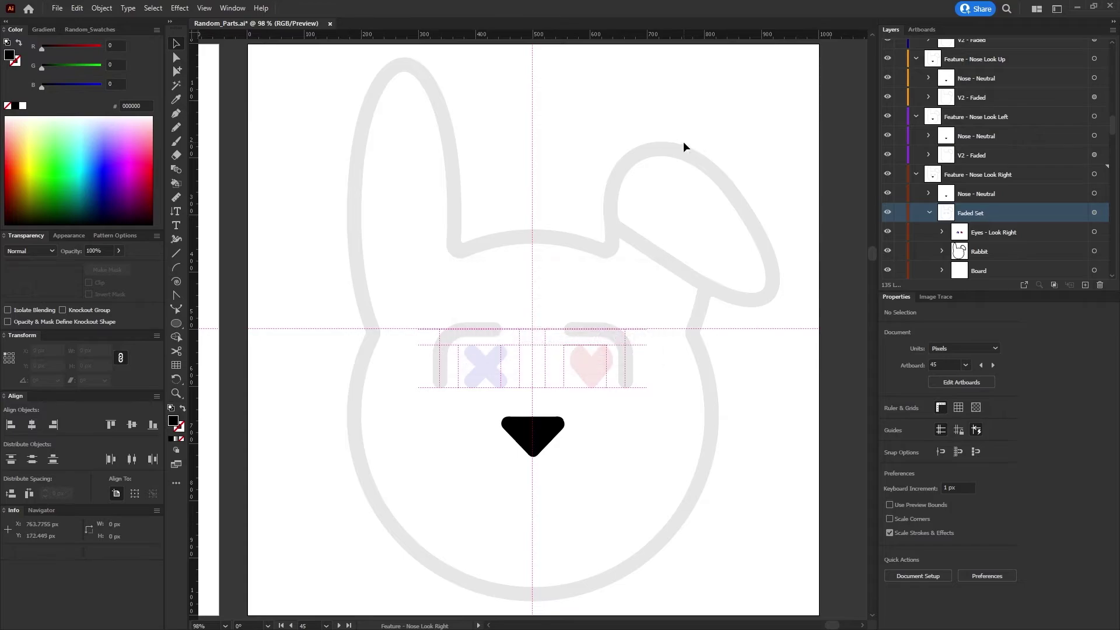
pyautogui.click(929, 212)
pyautogui.click(978, 153)
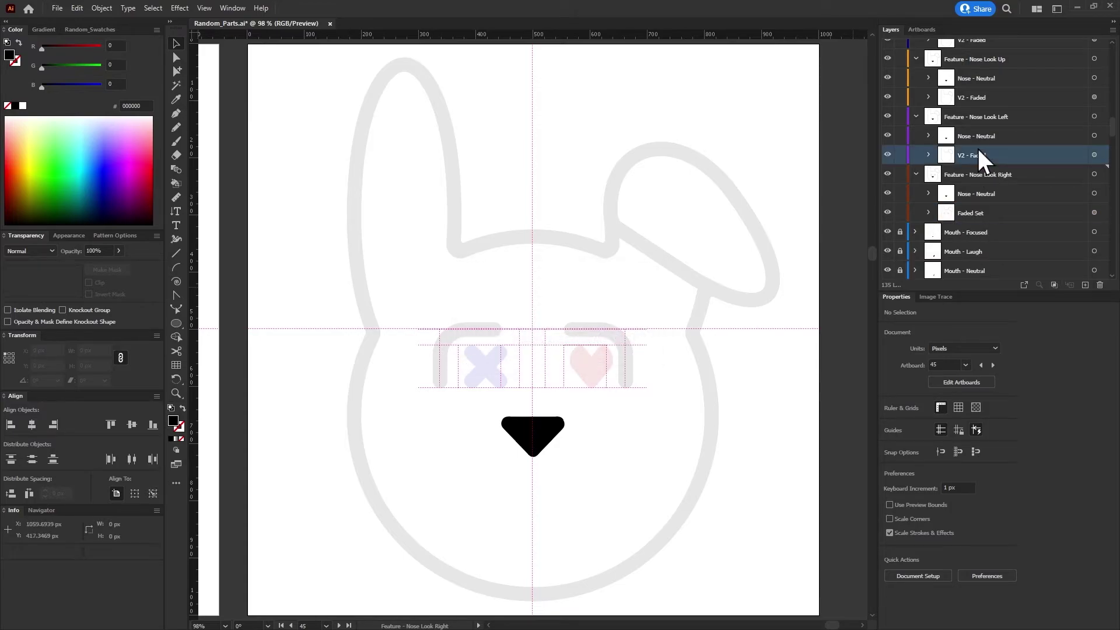
pyautogui.doubleClick(968, 97)
pyautogui.hotkey('ctrl', 'v')
pyautogui.press('Return')
# Nudge the nose path in Nose Look Right 10 px to the right
pyautogui.scroll(3, 977, 95)
pyautogui.click(1015, 82)
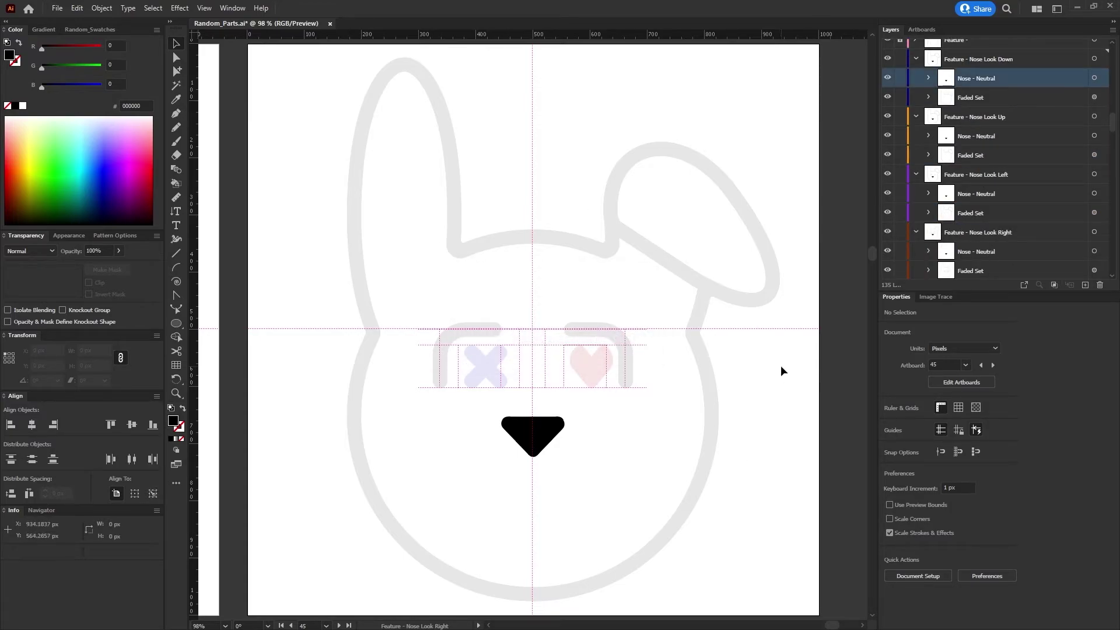
pyautogui.scroll(-3, 992, 175)
pyautogui.click(1094, 193)
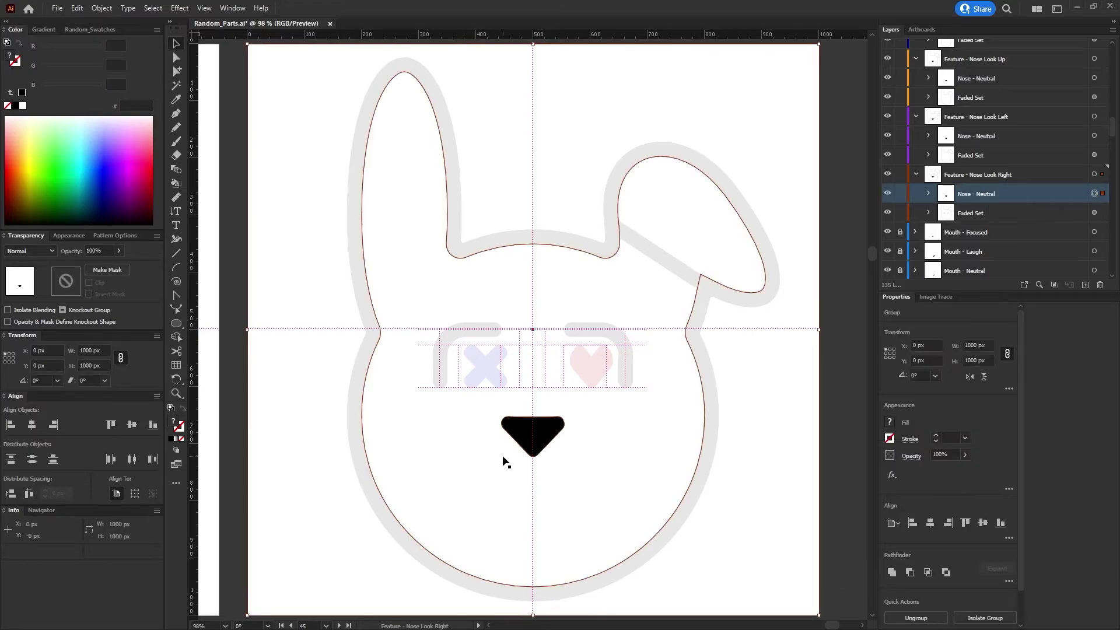
pyautogui.click(928, 193)
pyautogui.click(1009, 213)
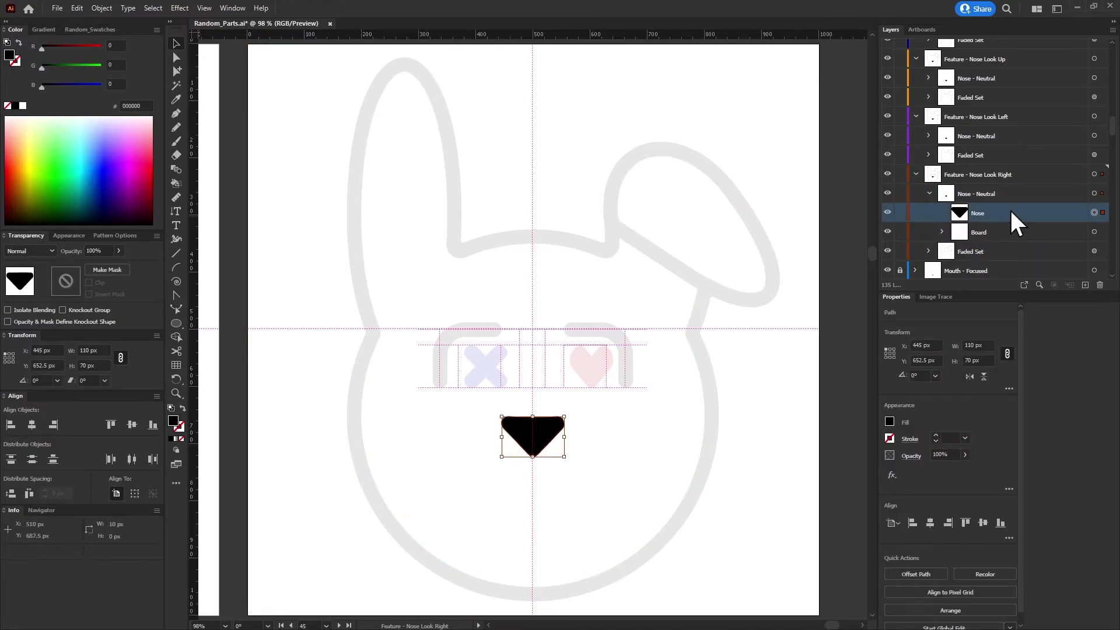
pyautogui.hotkey('shift', 'Right')
pyautogui.hotkey('shift', 'Right')
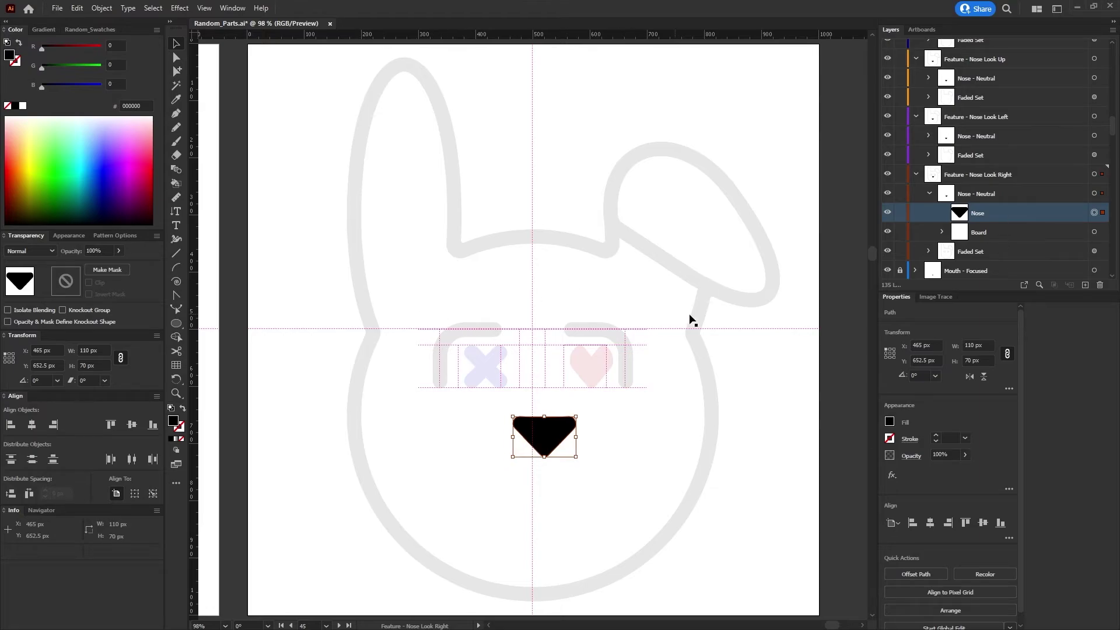
pyautogui.click(692, 318)
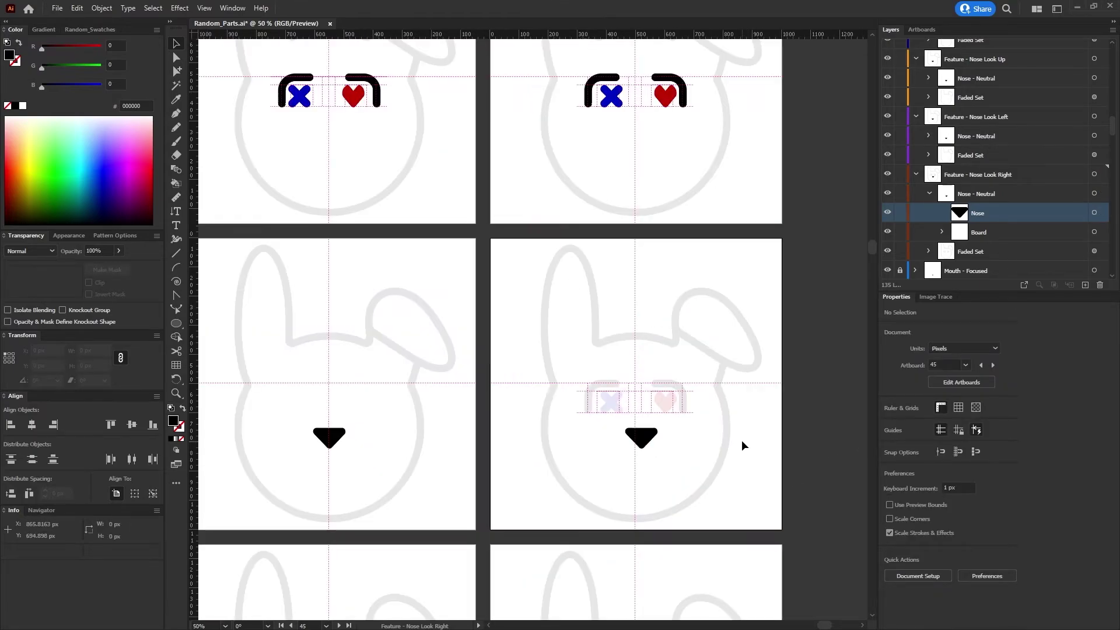
# Nudge that nose path back slightly to the left
pyautogui.scroll(-2, 741, 439)
pyautogui.click(776, 447)
pyautogui.click(1094, 213)
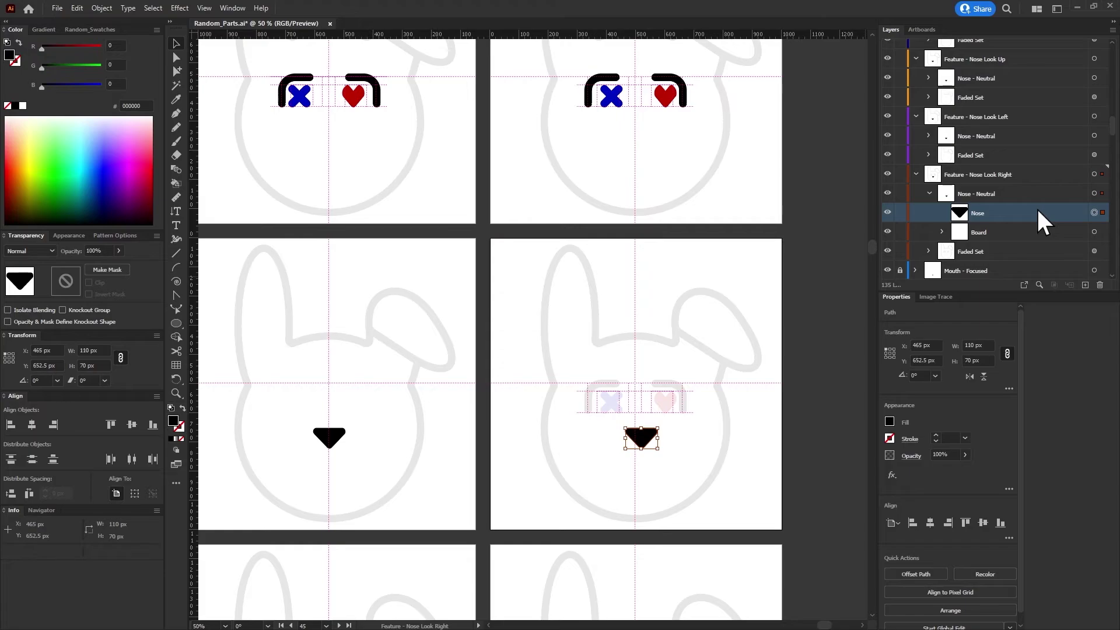
pyautogui.hotkey('shift', 'Left')
pyautogui.hotkey('shift', 'Left')
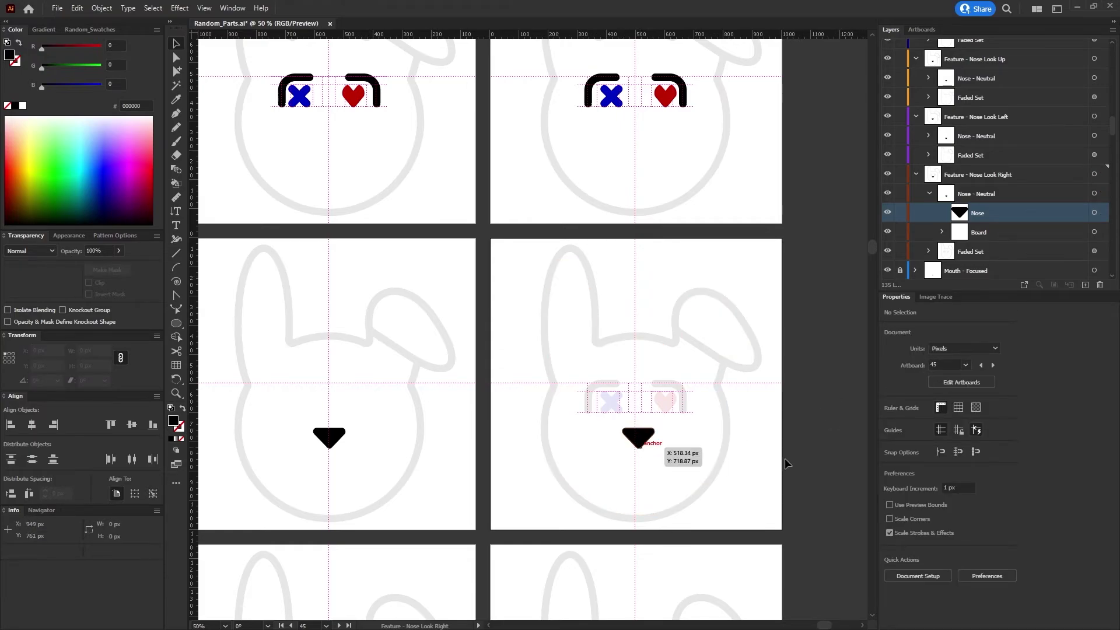
pyautogui.click(827, 453)
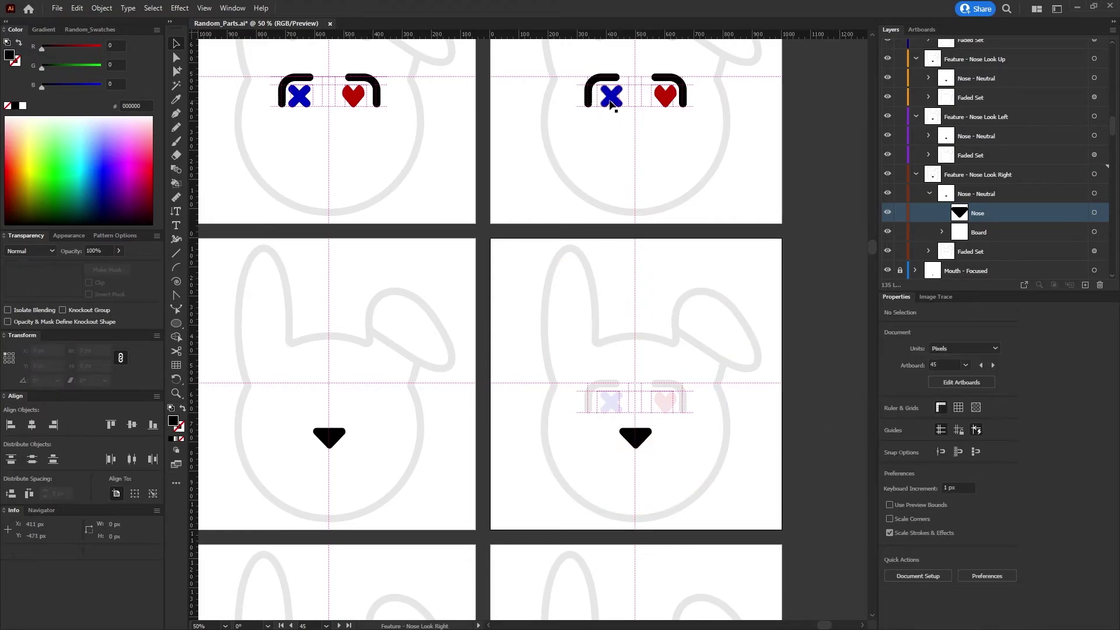
# Inspect the Look Right eyes' heart path, then collapse Eyes - Look Right and clear the selection
pyautogui.click(606, 103)
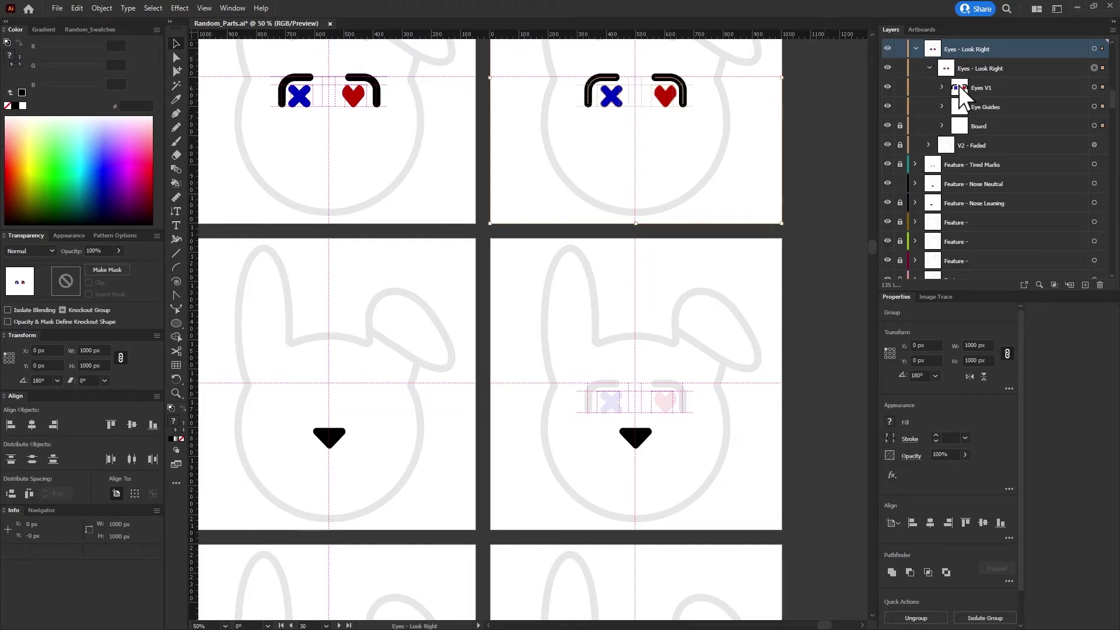
pyautogui.click(1084, 146)
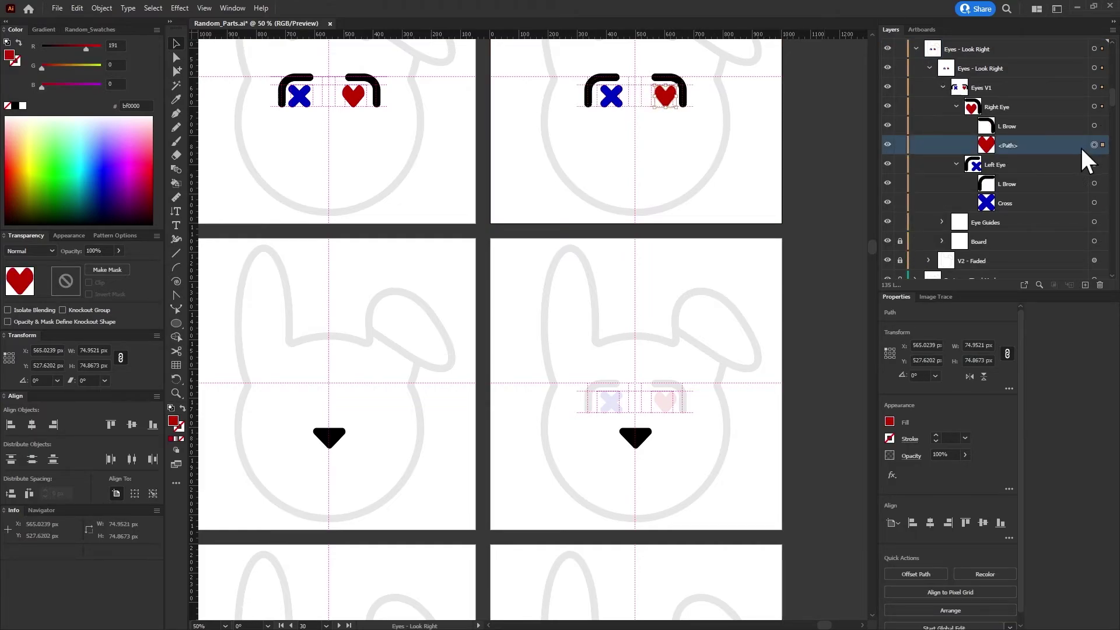
pyautogui.click(929, 68)
pyautogui.click(901, 51)
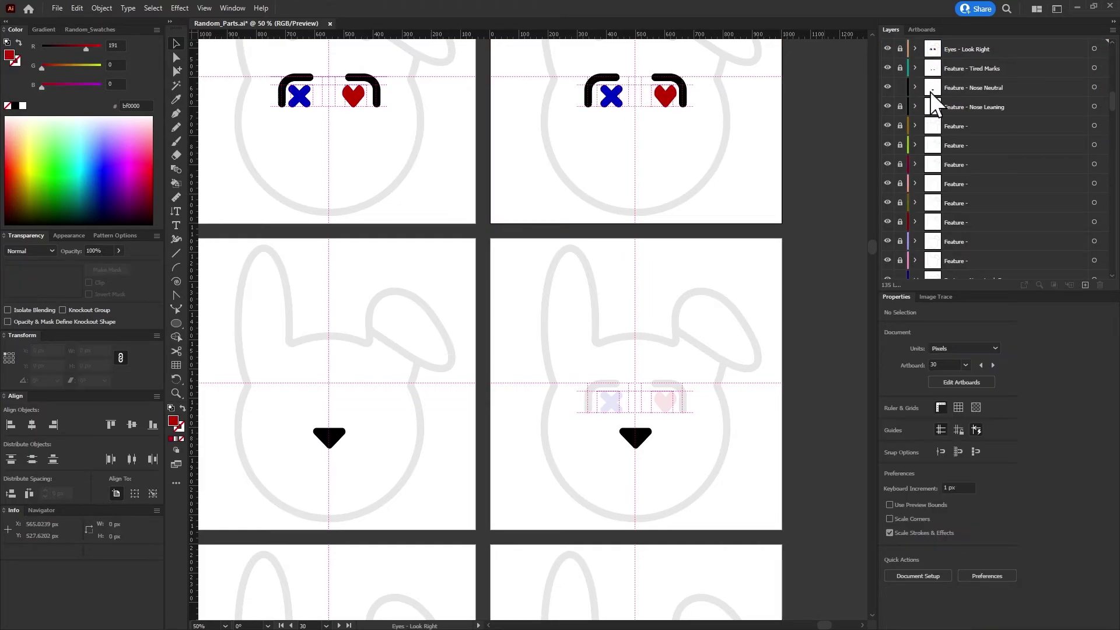
pyautogui.scroll(-5, 929, 92)
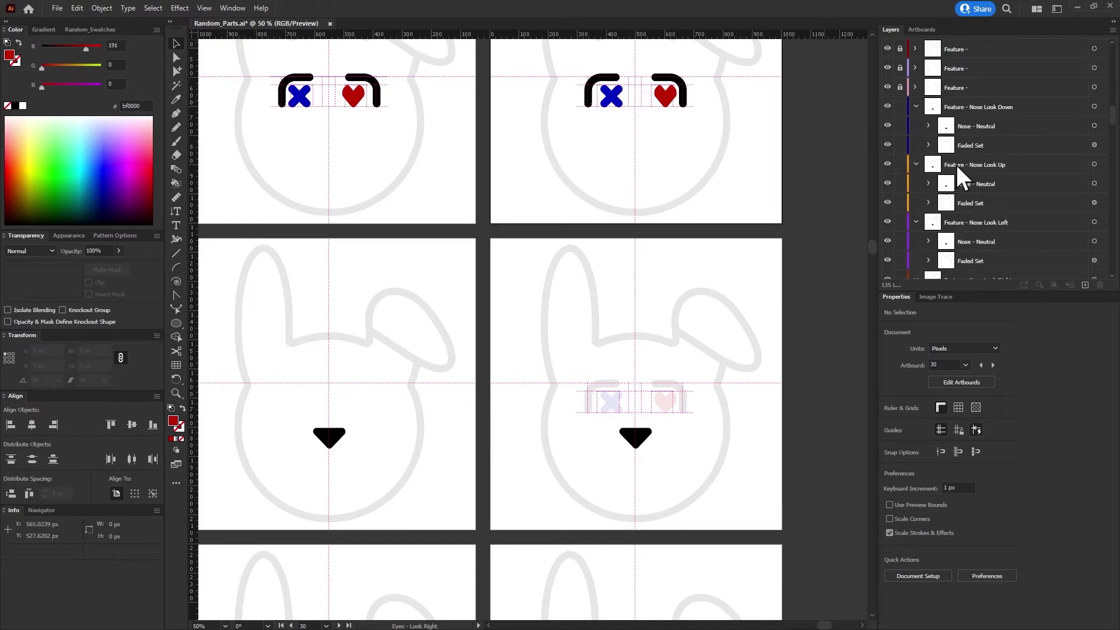
pyautogui.scroll(-3, 955, 162)
# Nudge the lower-right nose about 5 px right, undoing one further nudge
pyautogui.click(1094, 261)
pyautogui.hotkey('shift', 'Right')
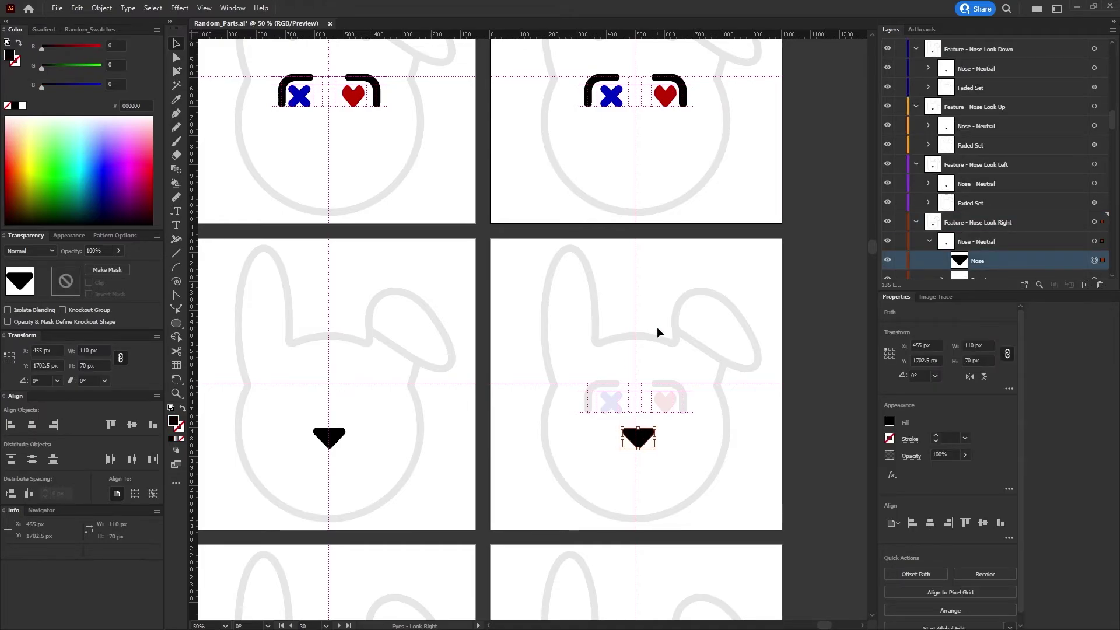
pyautogui.hotkey('ctrl', 'shift', 'a')
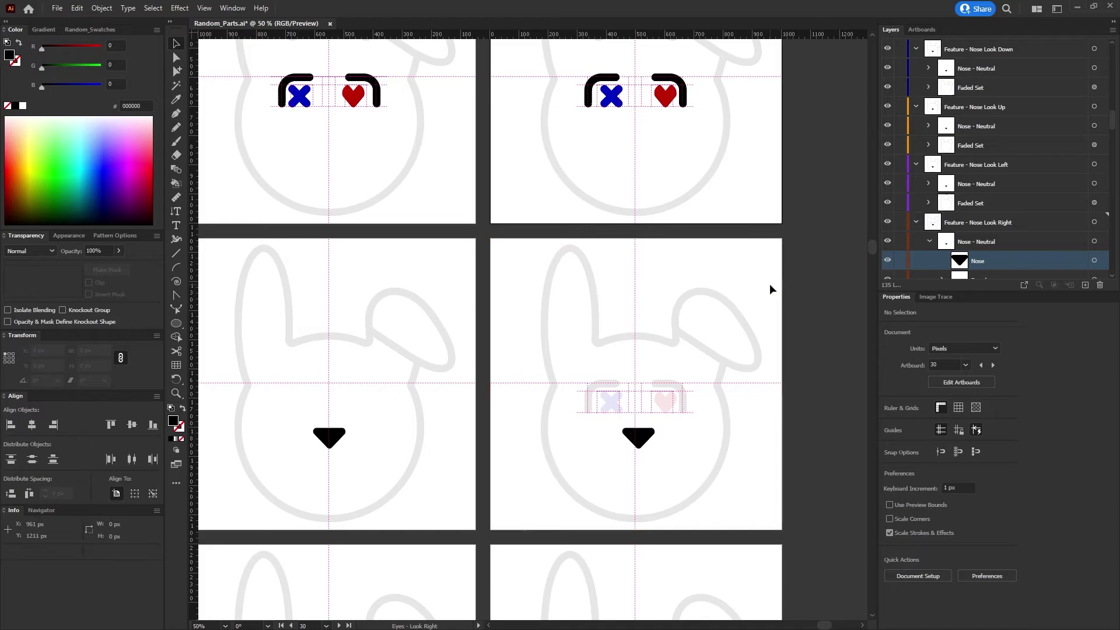
pyautogui.click(644, 436)
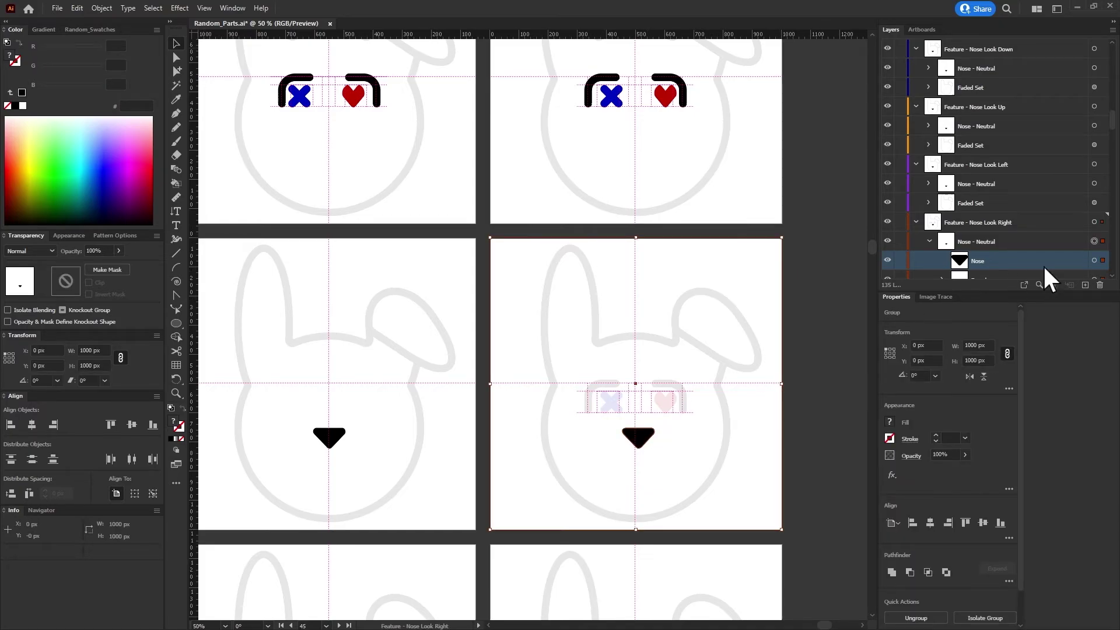
pyautogui.click(1094, 260)
pyautogui.hotkey('shift', 'Right')
pyautogui.click(858, 371)
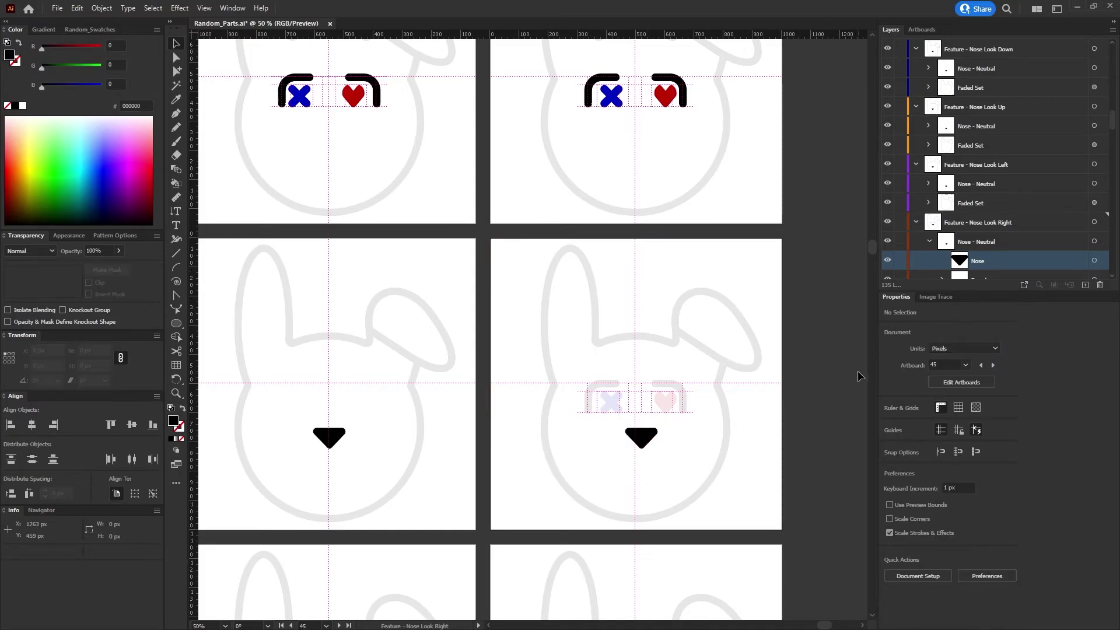
pyautogui.hotkey('ctrl', 'z')
pyautogui.click(859, 370)
# Hide the faded eye guides on Nose Look Right and lock the Feature - Nose Look Right layer
pyautogui.scroll(-2, 985, 231)
pyautogui.click(929, 125)
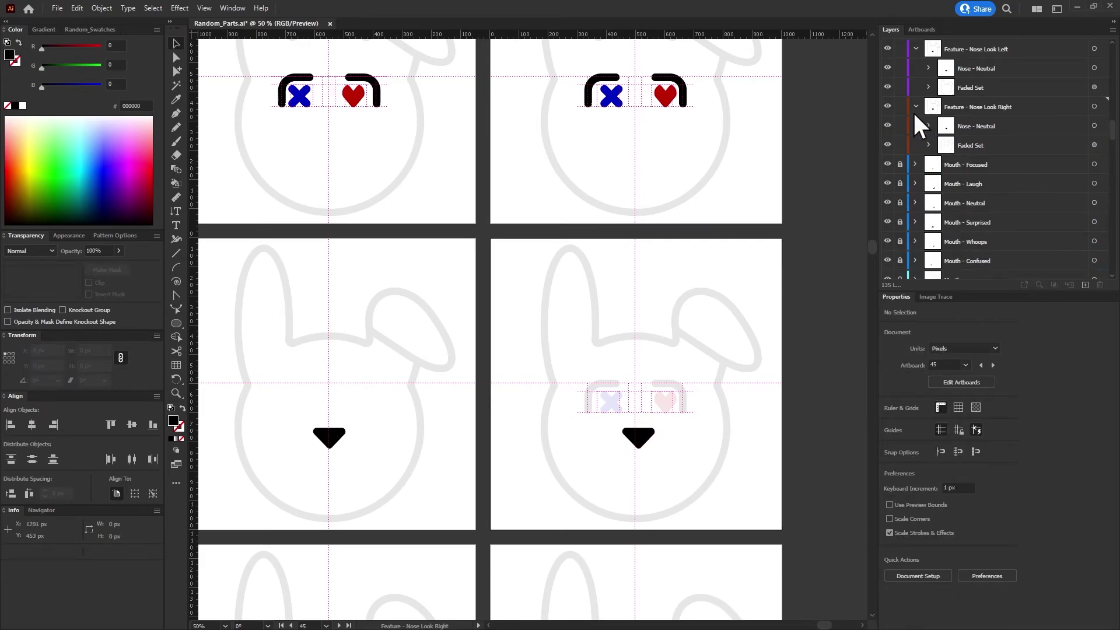
pyautogui.click(887, 145)
pyautogui.click(915, 107)
# Expand Eyes - Look Left and select its eye artwork
pyautogui.scroll(1, 974, 170)
pyautogui.scroll(1, 977, 180)
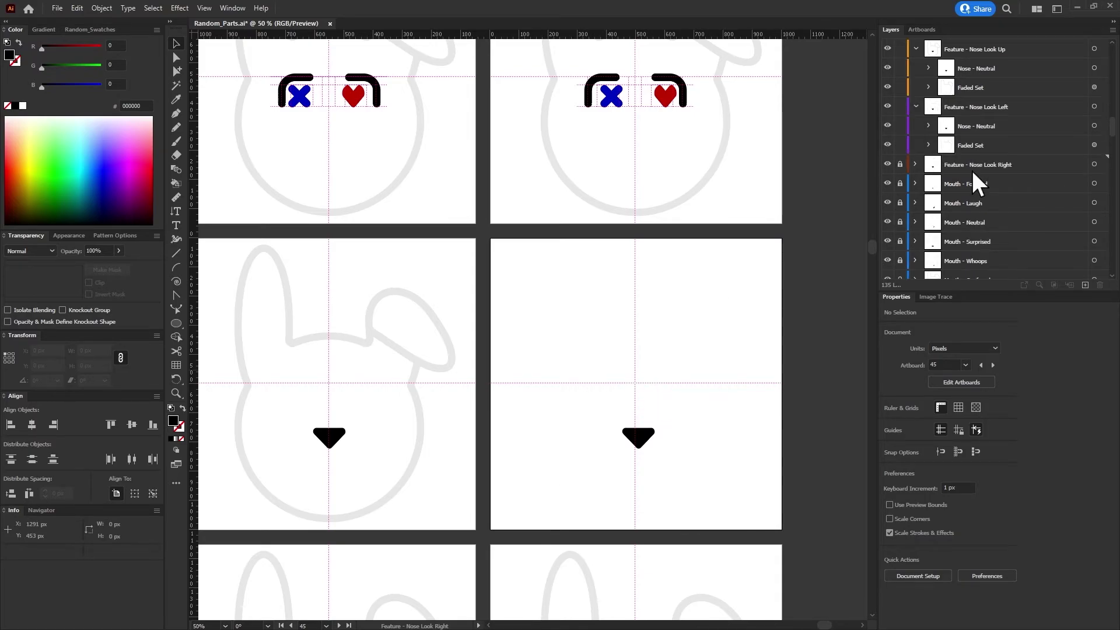
pyautogui.scroll(1, 978, 182)
pyautogui.scroll(1, 928, 120)
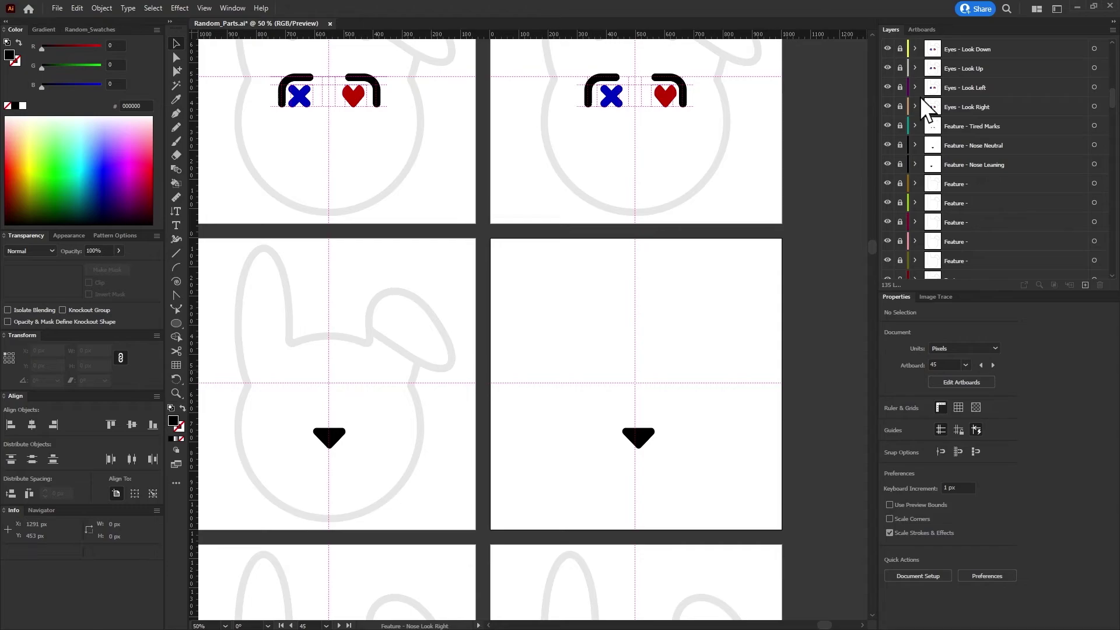
pyautogui.click(914, 87)
pyautogui.click(929, 107)
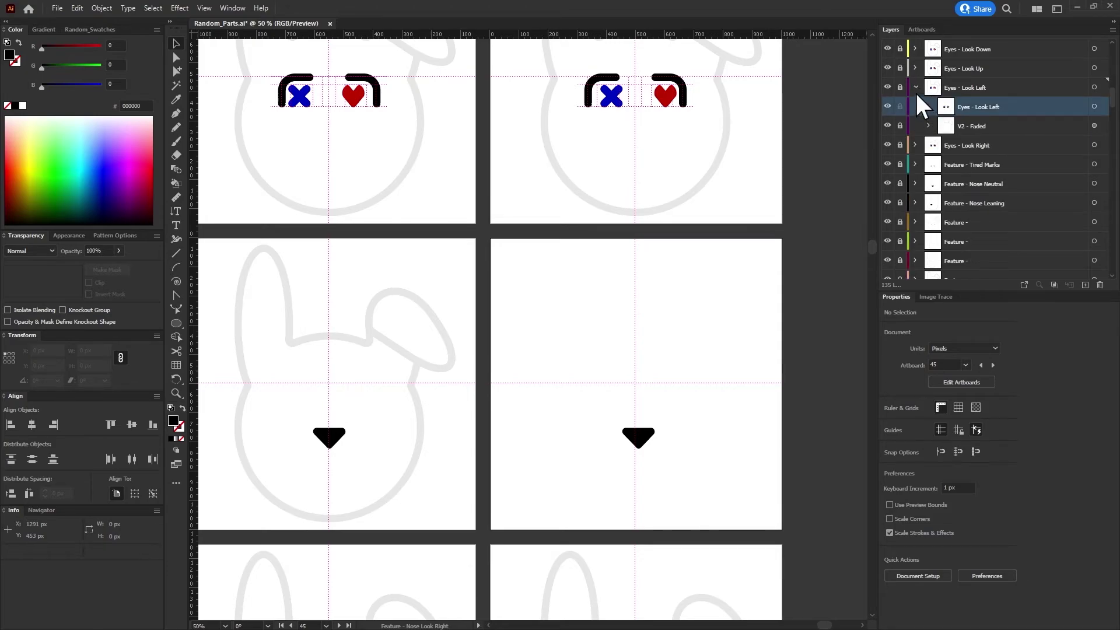
pyautogui.click(1094, 107)
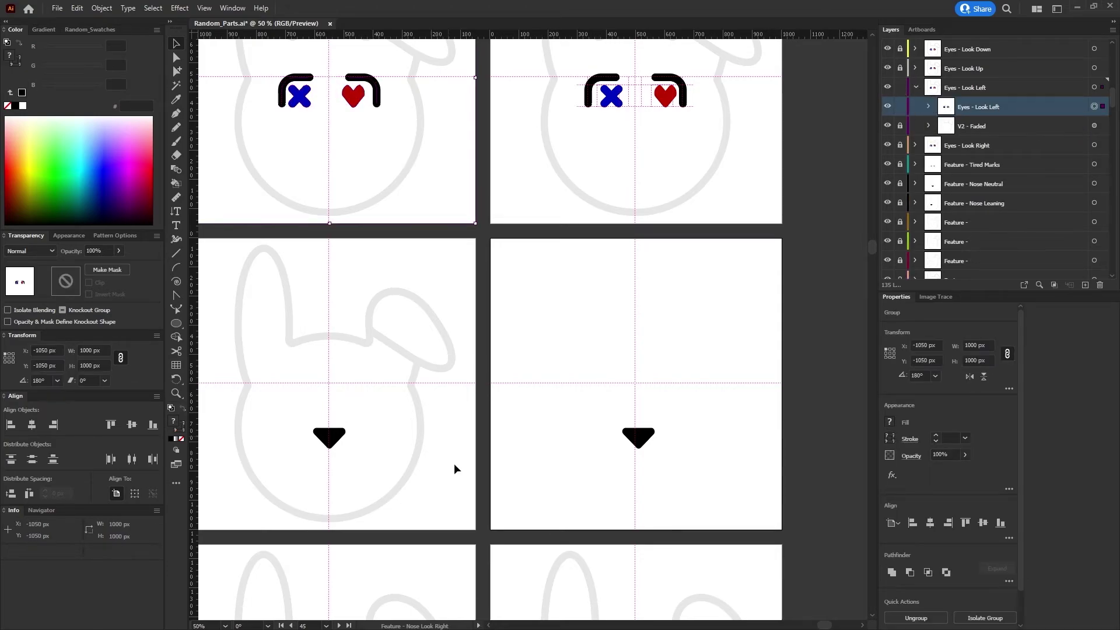
# Paste the eye artwork into Nose Look Left, moving it into a locked Faded Set
pyautogui.scroll(-5, 997, 268)
pyautogui.click(292, 625)
pyautogui.scroll(-3, 1076, 184)
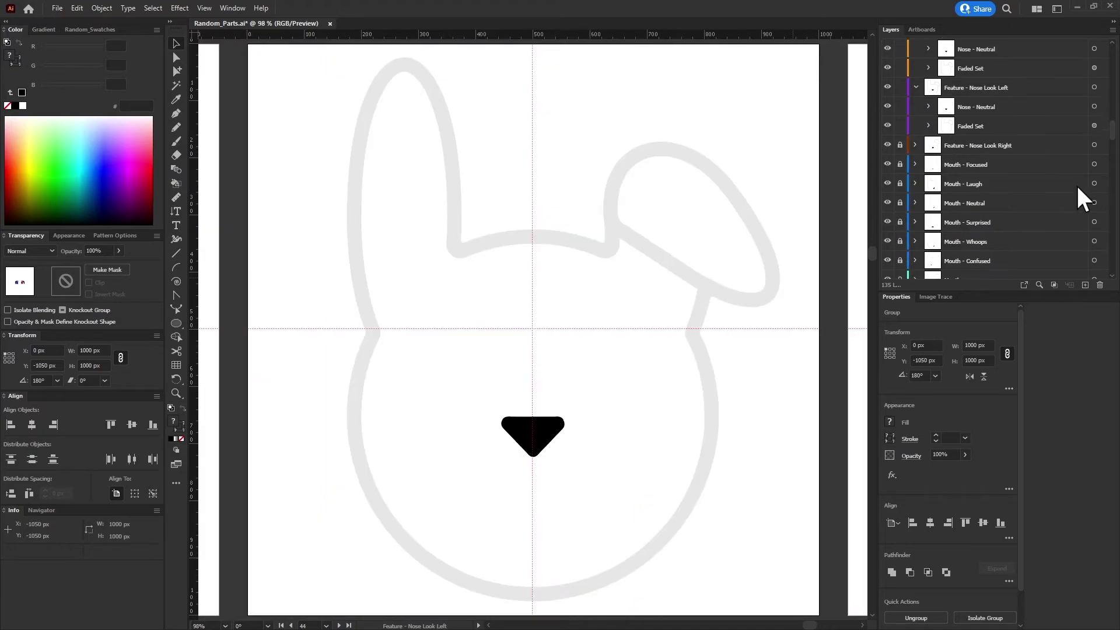
pyautogui.click(1033, 145)
pyautogui.hotkey('ctrl', 'f')
pyautogui.moveTo(956, 165); pyautogui.dragTo(945, 201)
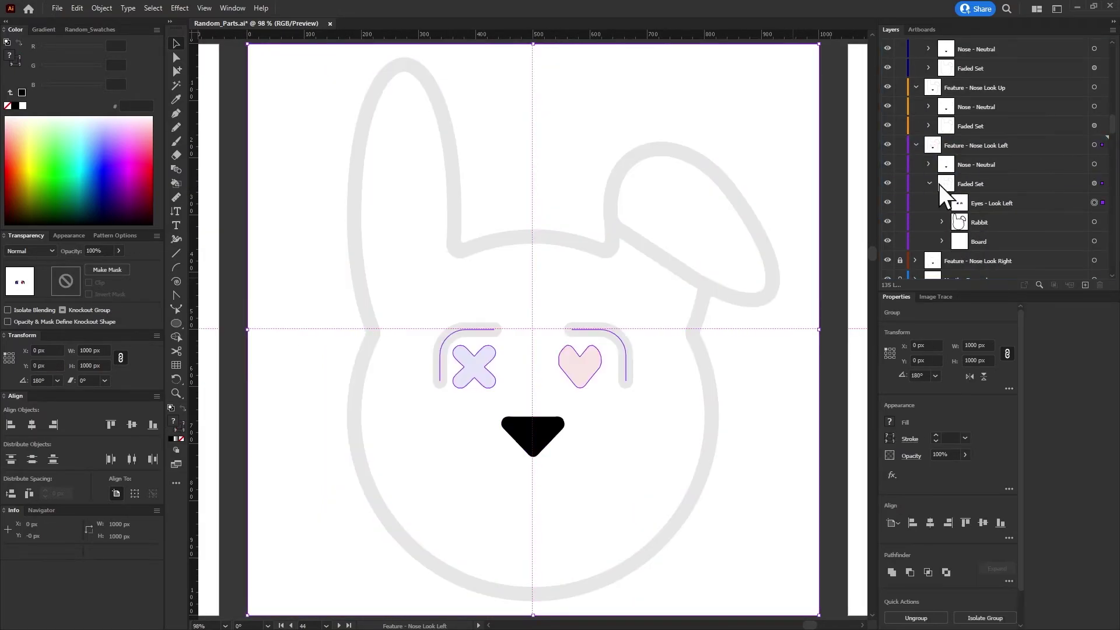
pyautogui.click(929, 184)
pyautogui.click(1076, 165)
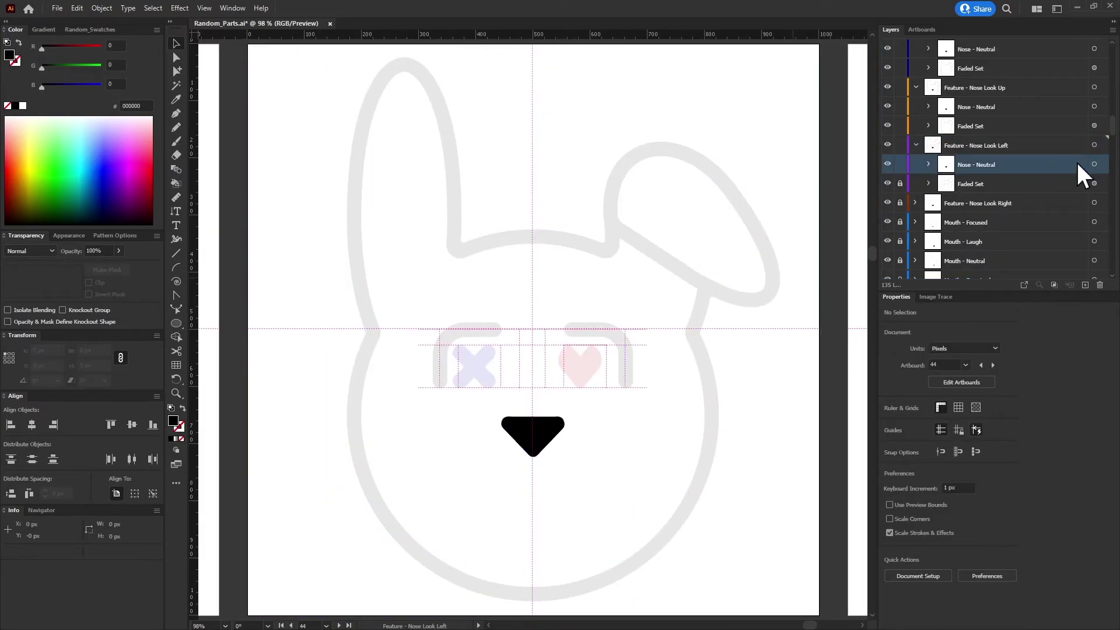
# Hide Nose Look Left's faded eye guides and lock the Feature - Nose Look Left layer
pyautogui.click(928, 164)
pyautogui.click(1094, 184)
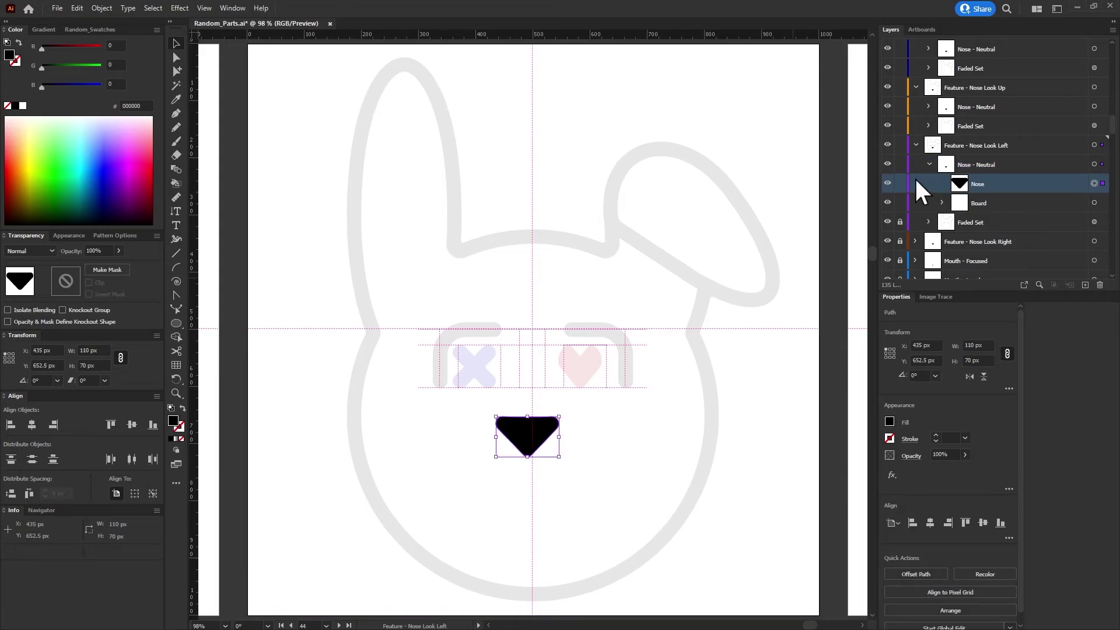
pyautogui.click(915, 145)
pyautogui.scroll(2, 933, 163)
pyautogui.click(929, 165)
pyautogui.click(1000, 164)
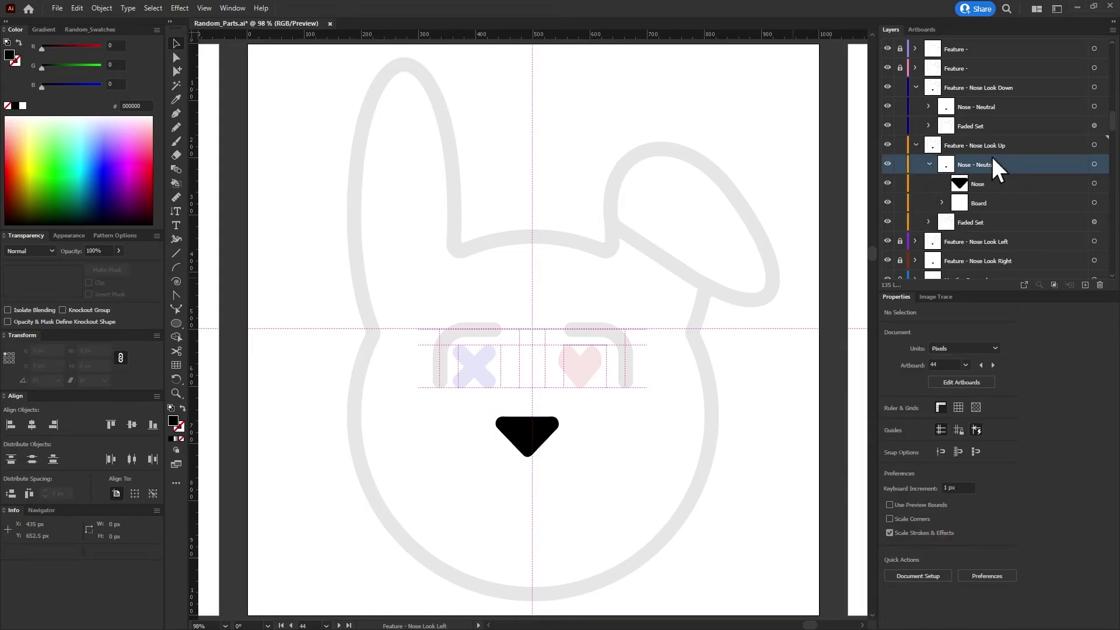
pyautogui.scroll(3, 974, 116)
pyautogui.scroll(-6, 933, 216)
pyautogui.click(915, 184)
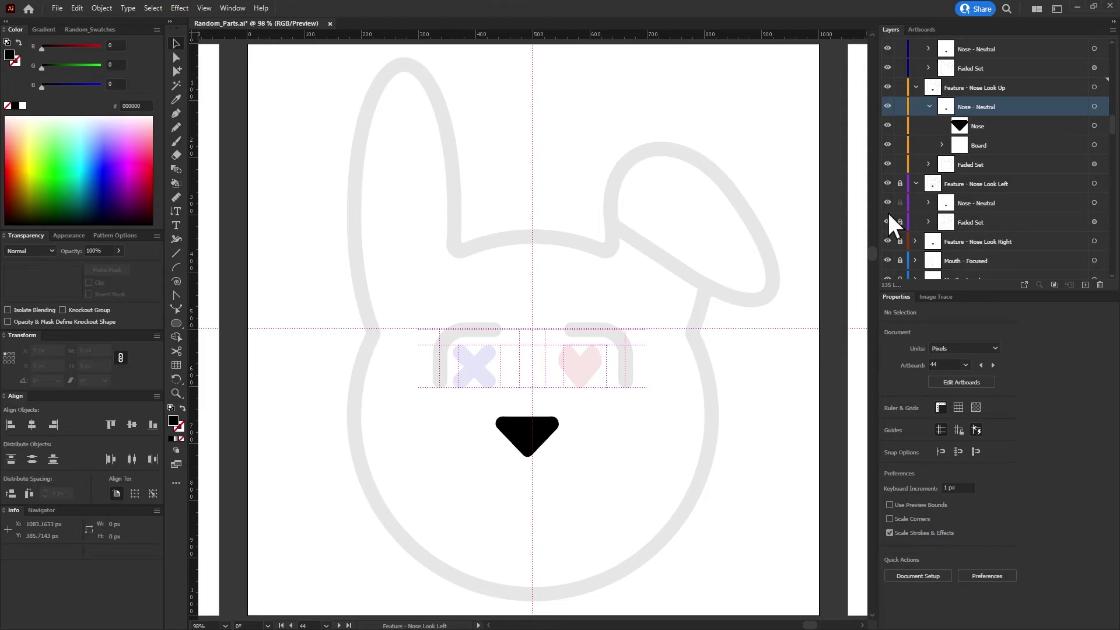
pyautogui.click(887, 221)
pyautogui.click(900, 185)
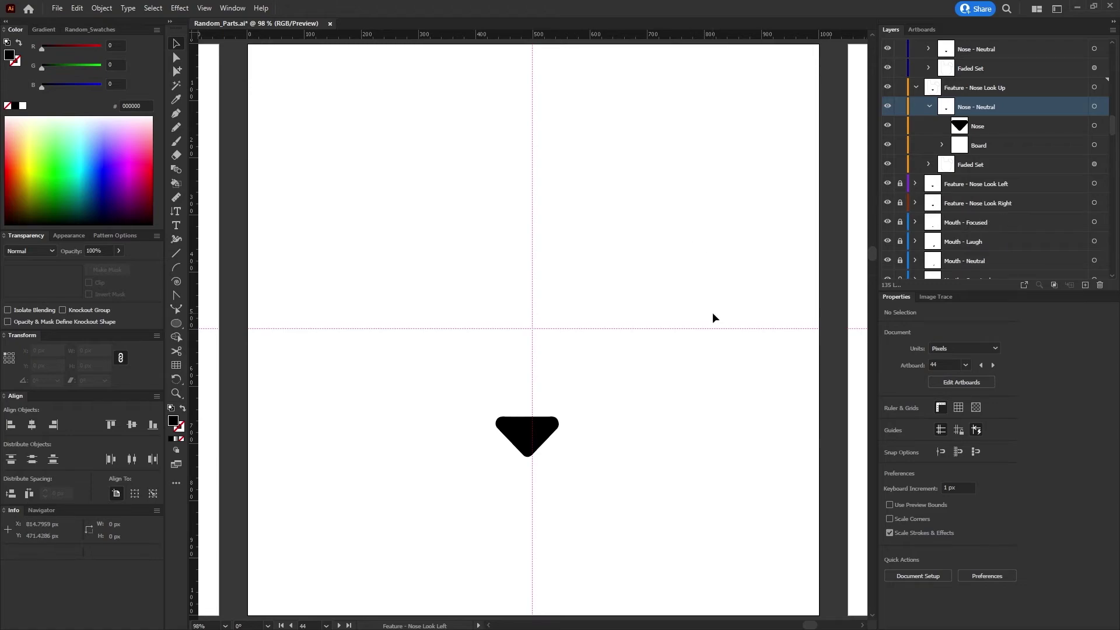
# On artboard 43, unlock Eyes - Look Up and select its eye artwork for copying
pyautogui.click(339, 626)
pyautogui.click(291, 625)
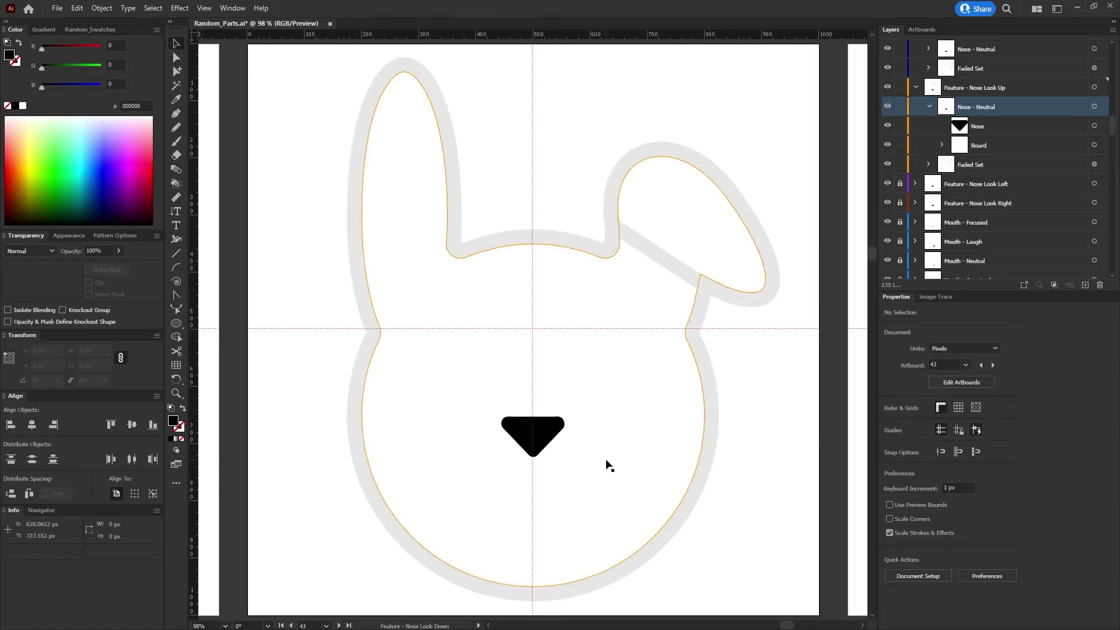
pyautogui.scroll(5, 965, 111)
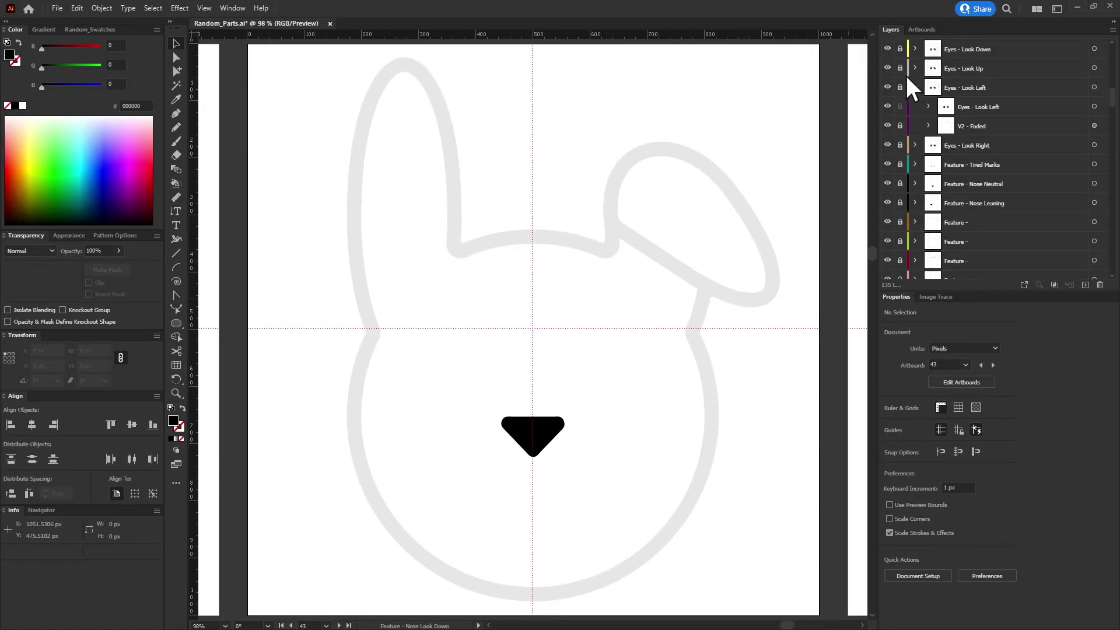
pyautogui.click(914, 88)
pyautogui.click(914, 68)
pyautogui.click(1094, 88)
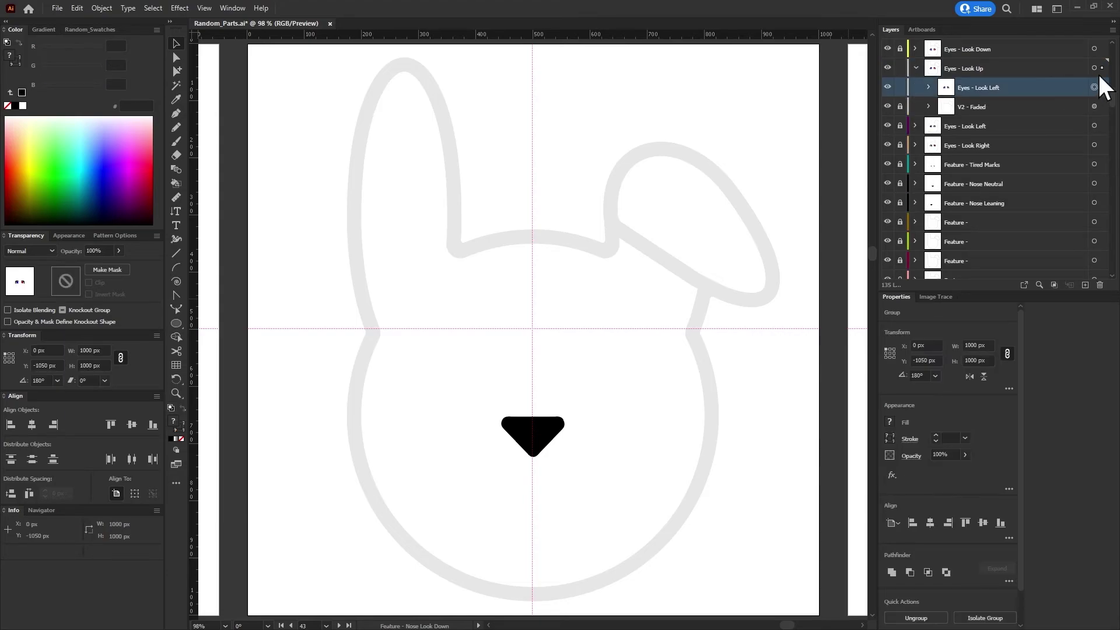
pyautogui.scroll(-5, 1000, 177)
# Paste the eyes into Nose Look Up's locked Faded Set and nudge its nose up about 20 px
pyautogui.click(1080, 202)
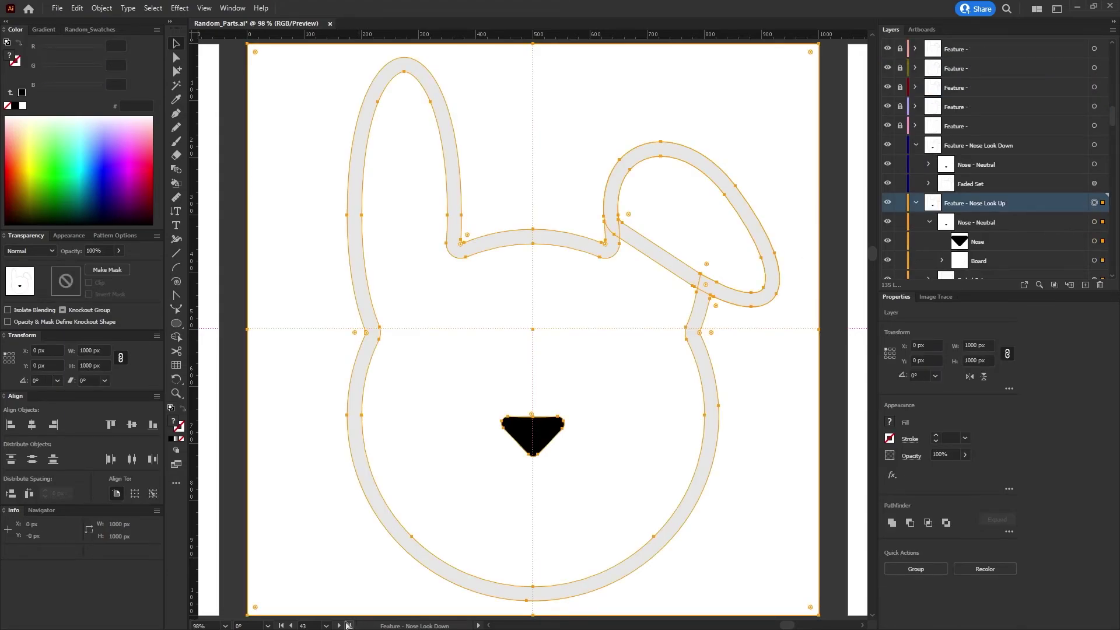
pyautogui.click(981, 223)
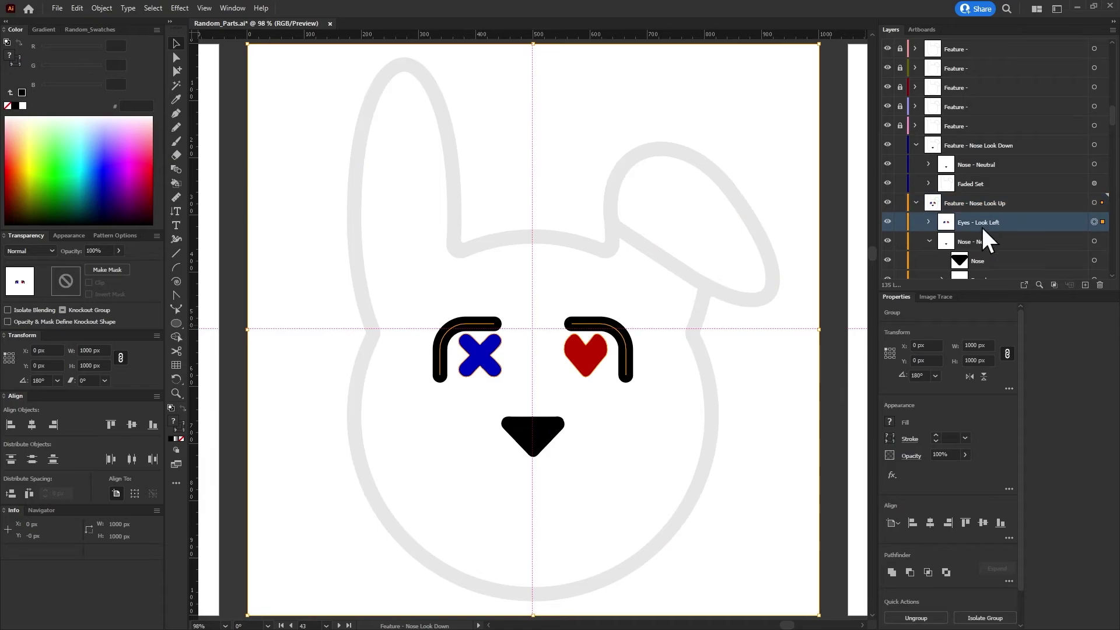
pyautogui.scroll(-3, 981, 225)
pyautogui.moveTo(961, 158); pyautogui.dragTo(935, 236)
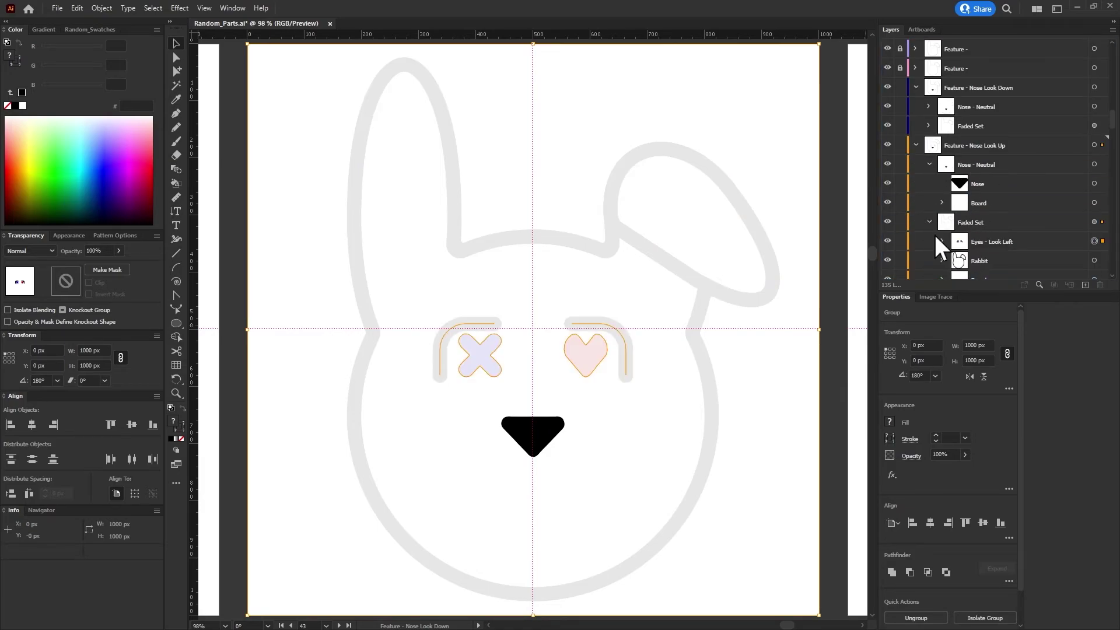
pyautogui.click(900, 222)
pyautogui.click(1094, 183)
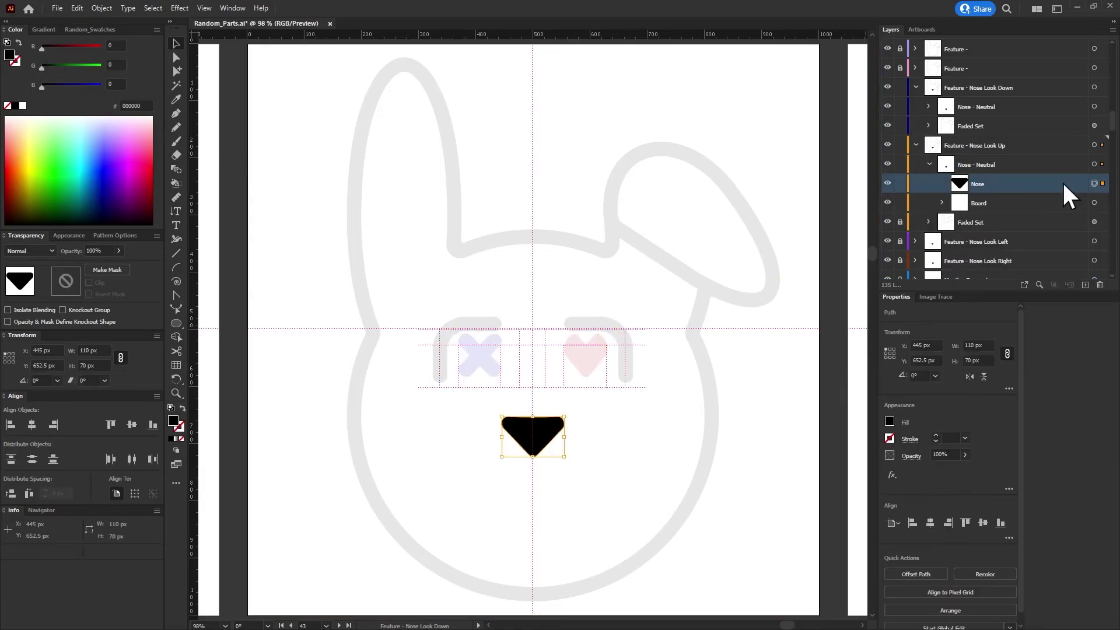
pyautogui.hotkey('shift', 'Up')
pyautogui.hotkey('shift', 'Up')
pyautogui.click(832, 135)
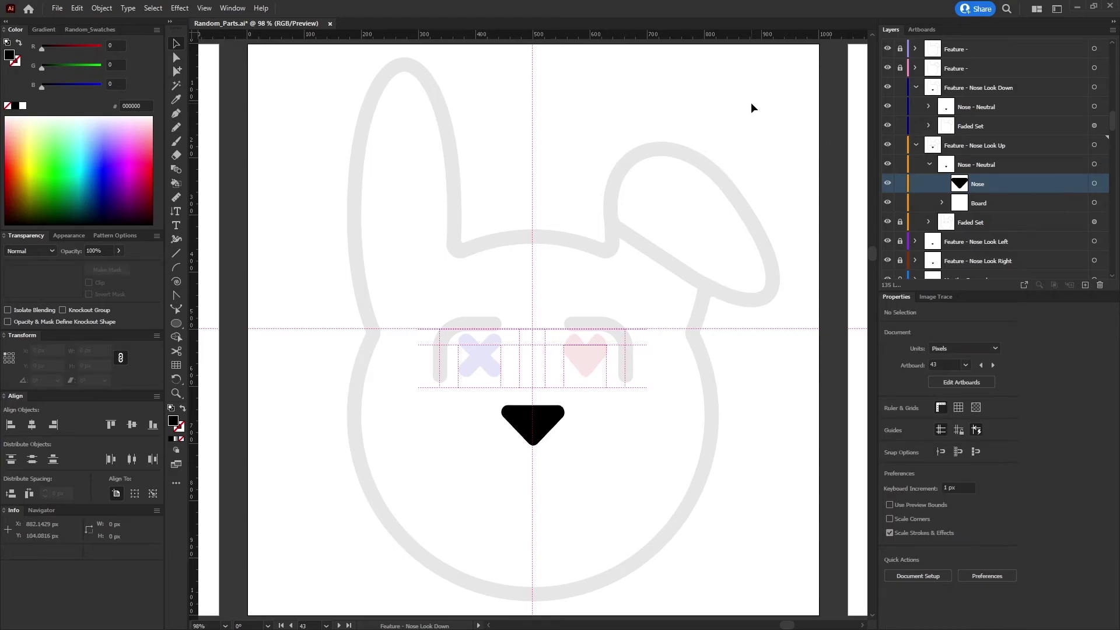
# Lock the Feature - Nose Look Up layer and select the Nose Look Down nose shape
pyautogui.click(929, 164)
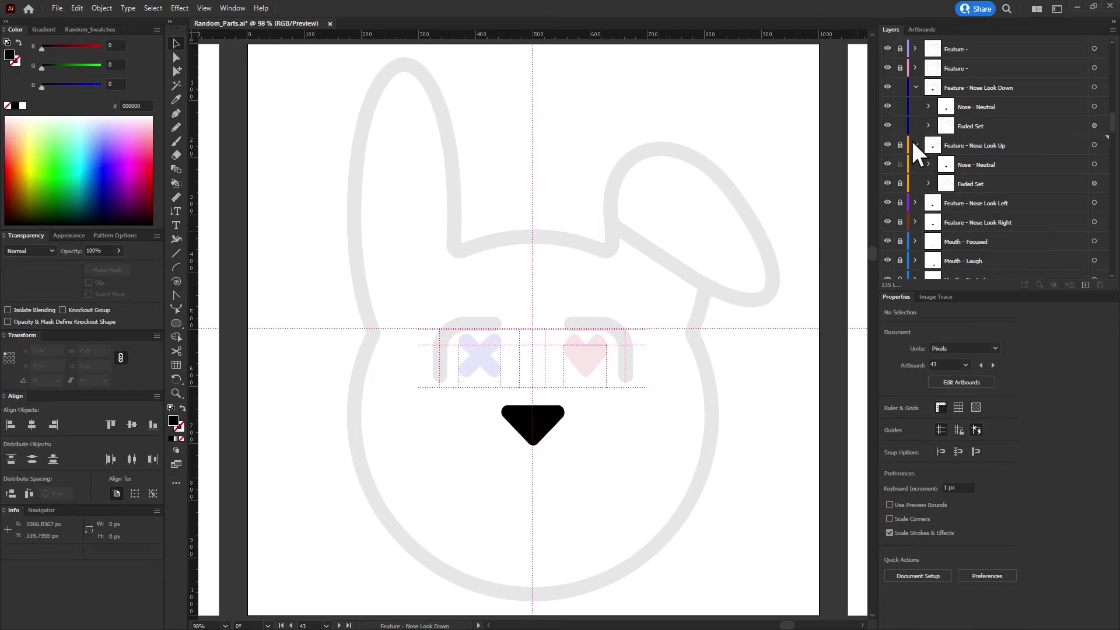
pyautogui.click(916, 145)
pyautogui.click(900, 144)
pyautogui.click(928, 106)
pyautogui.click(1093, 125)
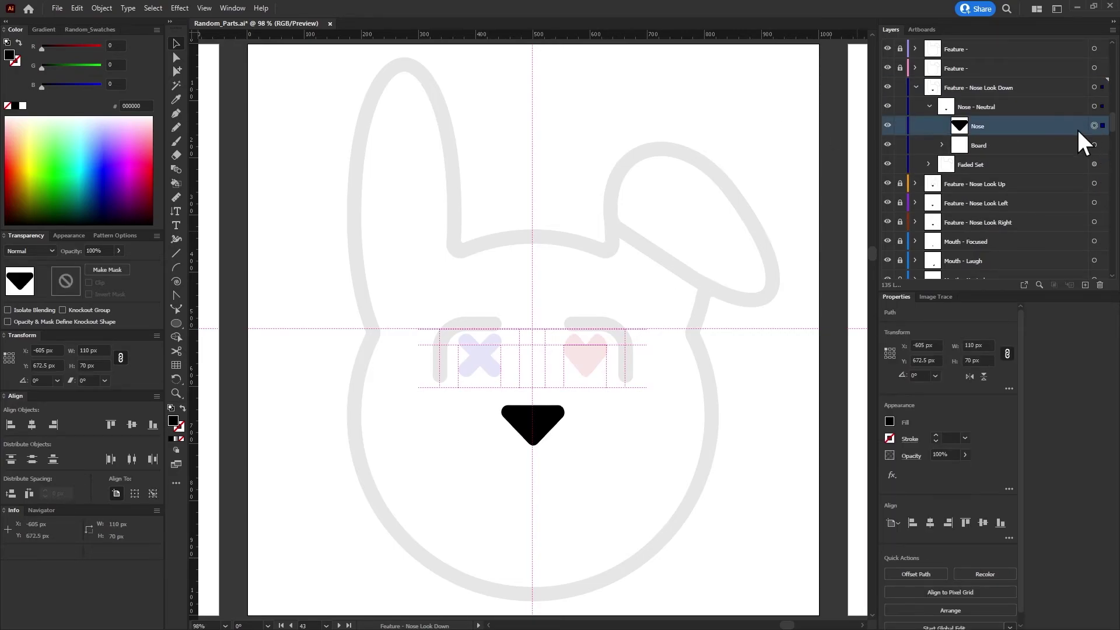
# Unlock Eyes - Look Down, select its eye artwork and name the sublayer 'Eyes - Look Down'
pyautogui.click(291, 626)
pyautogui.scroll(5, 1009, 131)
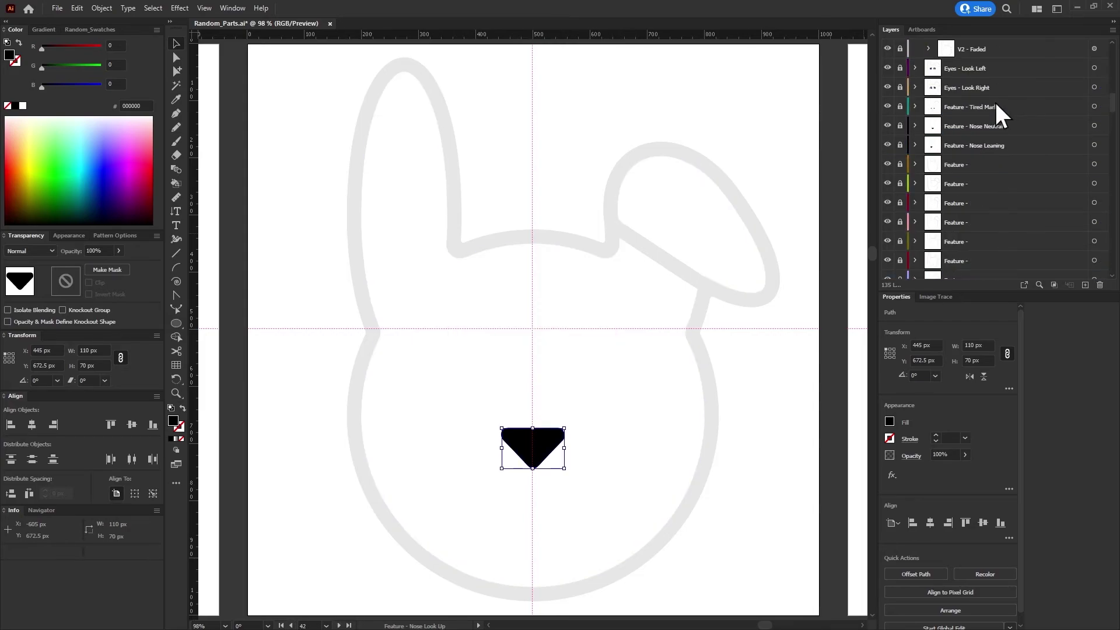
pyautogui.scroll(2, 962, 84)
pyautogui.scroll(2, 915, 61)
pyautogui.click(900, 49)
pyautogui.scroll(2, 920, 49)
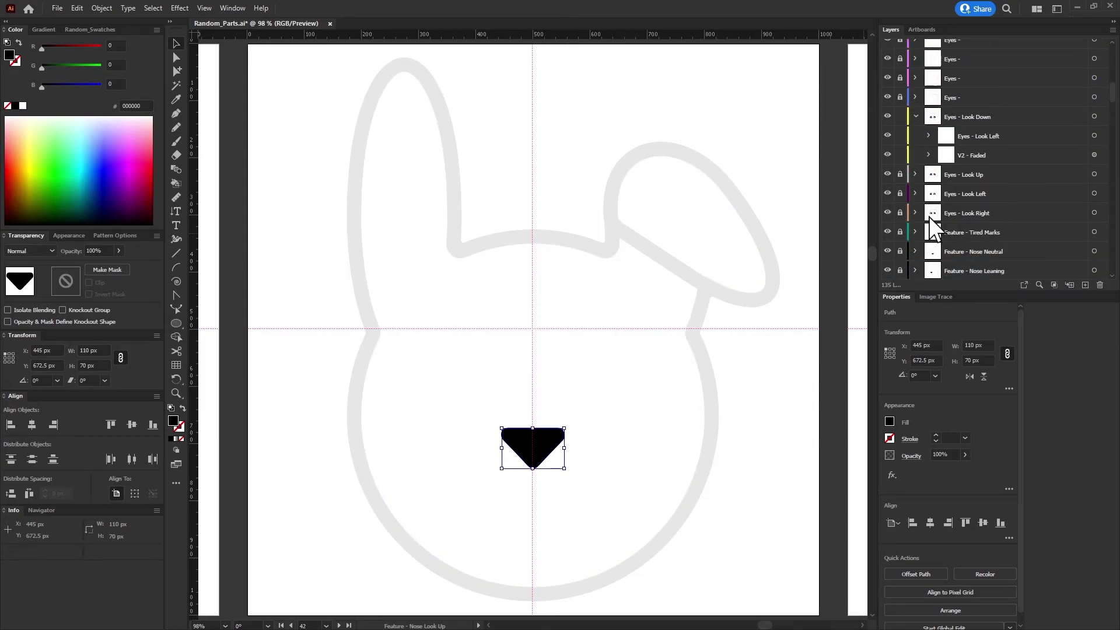
pyautogui.click(1094, 135)
pyautogui.doubleClick(992, 135)
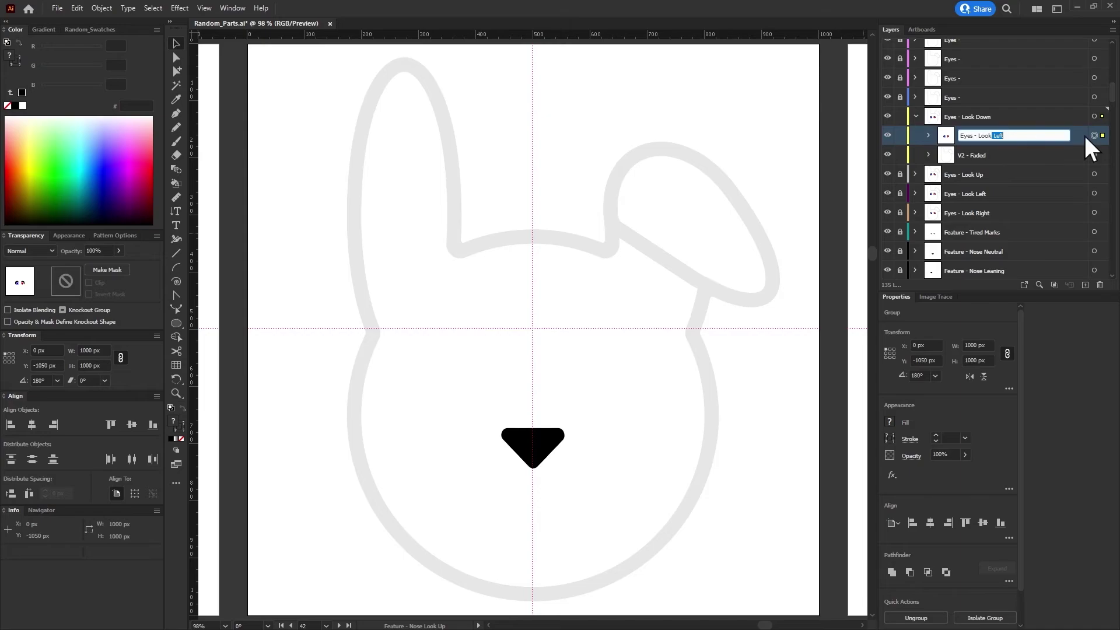
pyautogui.write('Down')
pyautogui.press('Return')
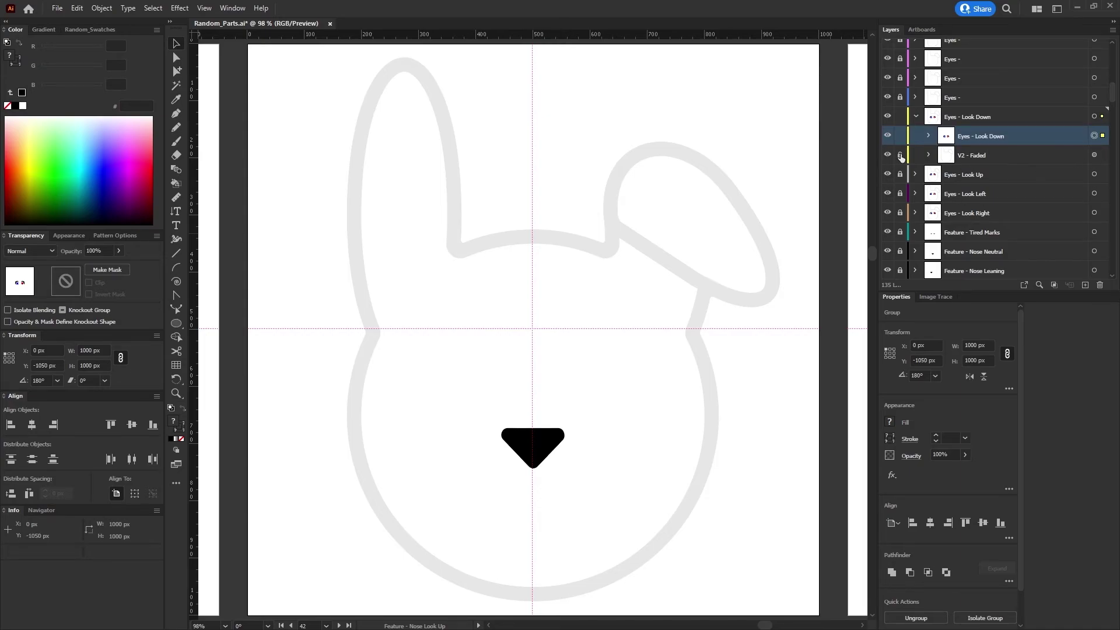
# Paste the Eyes - Look Down group into Nose Look Down and move it into Faded Set
pyautogui.scroll(-5, 991, 175)
pyautogui.click(914, 59)
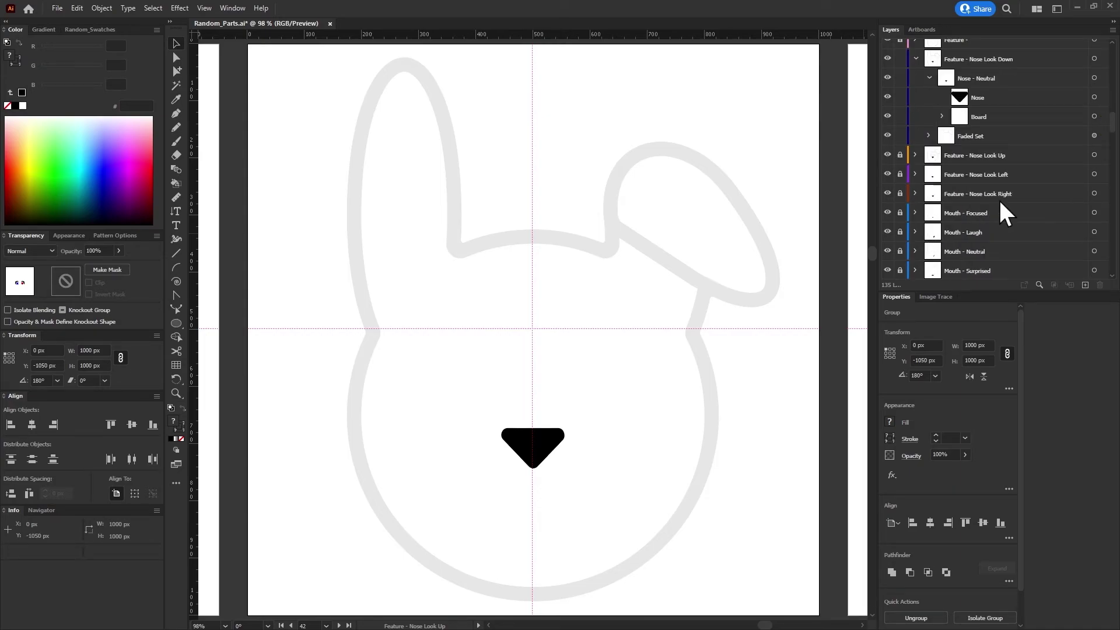
pyautogui.click(1090, 58)
pyautogui.hotkey('ctrl', 'f')
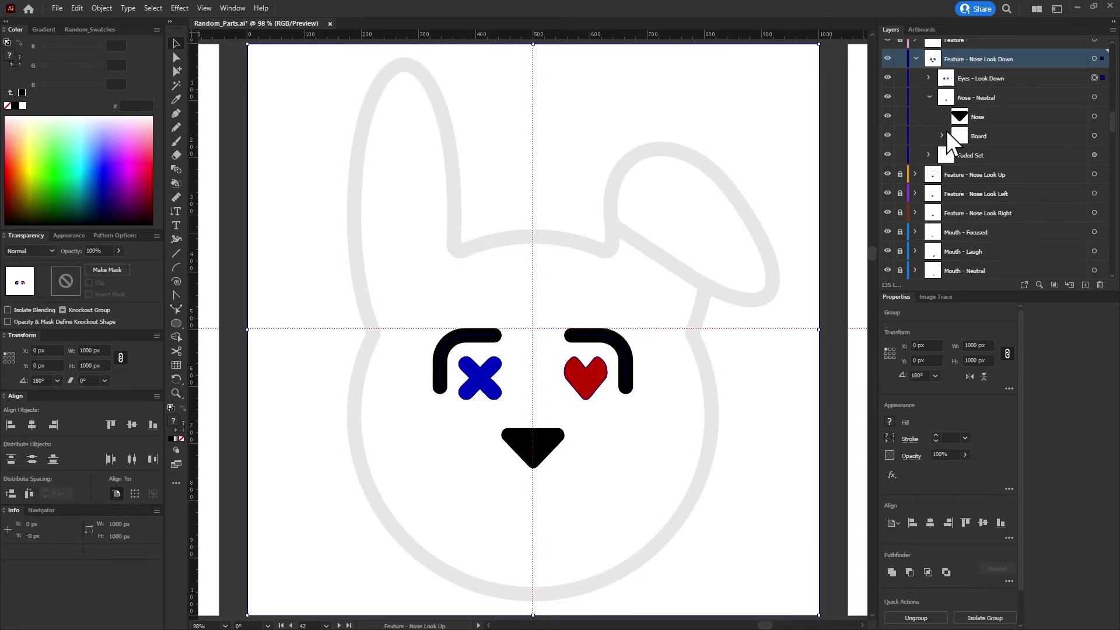
pyautogui.moveTo(946, 78); pyautogui.dragTo(945, 153)
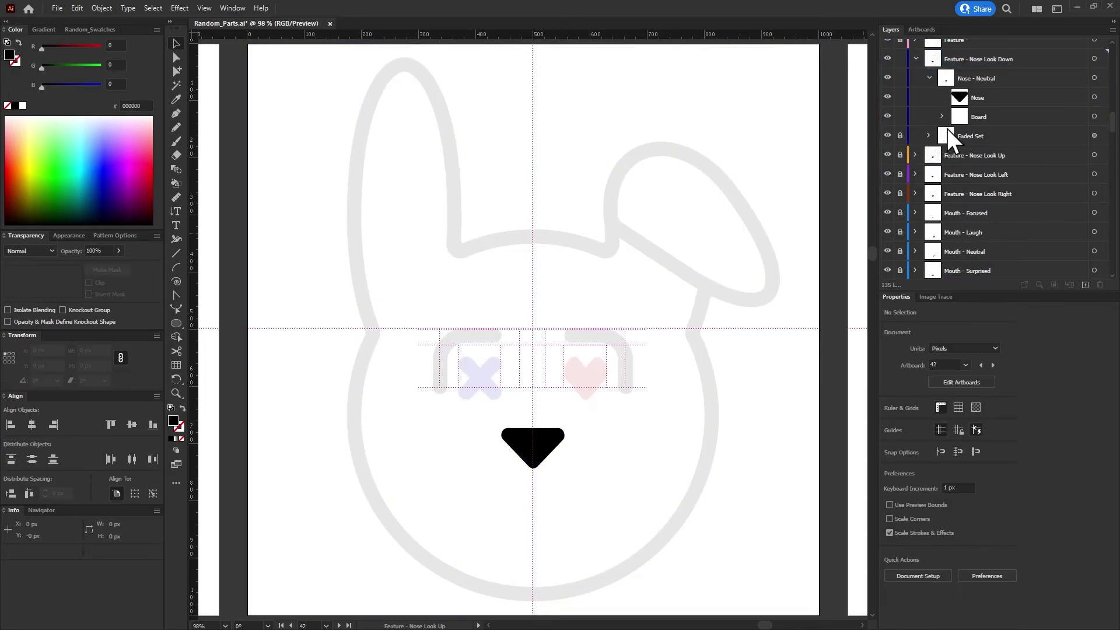
# Collapse Feature - Nose Look Down and step to the next nose artboard to review it
pyautogui.click(915, 59)
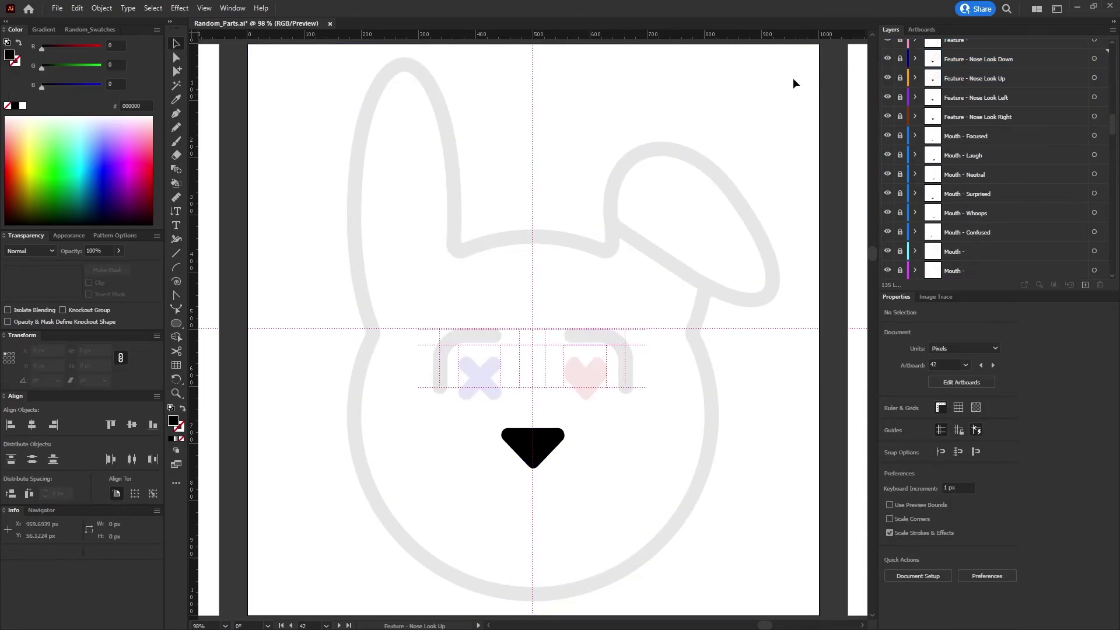
pyautogui.scroll(-2, 681, 337)
pyautogui.scroll(-2, 711, 330)
pyautogui.scroll(-1, 710, 332)
pyautogui.scroll(3, 711, 333)
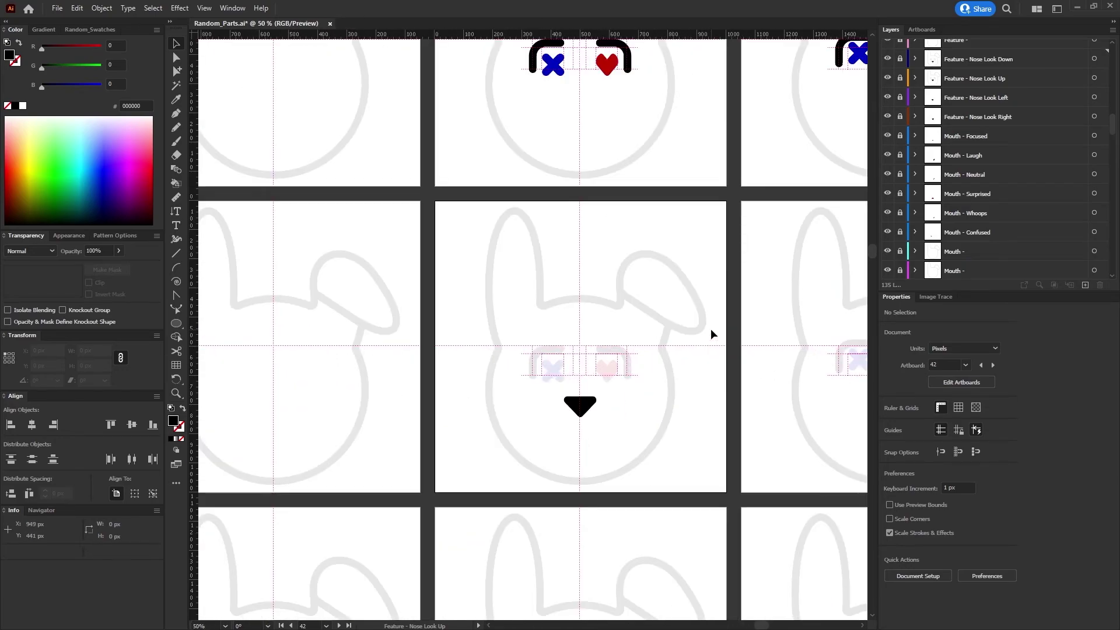
pyautogui.scroll(2, 711, 324)
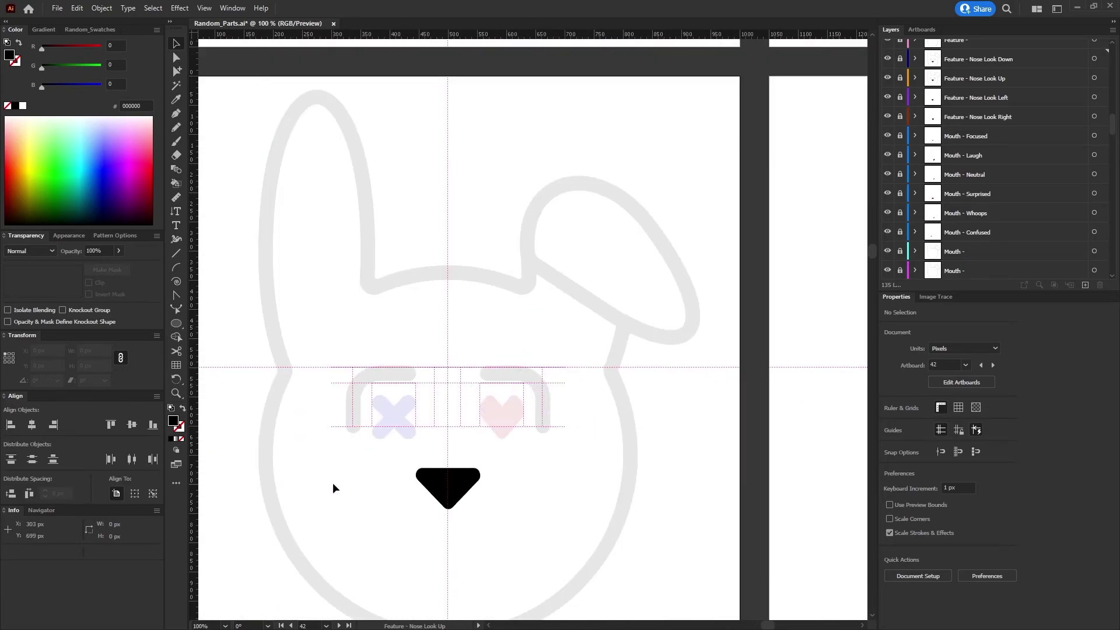
pyautogui.click(335, 623)
pyautogui.scroll(-2, 961, 159)
pyautogui.scroll(3, 965, 210)
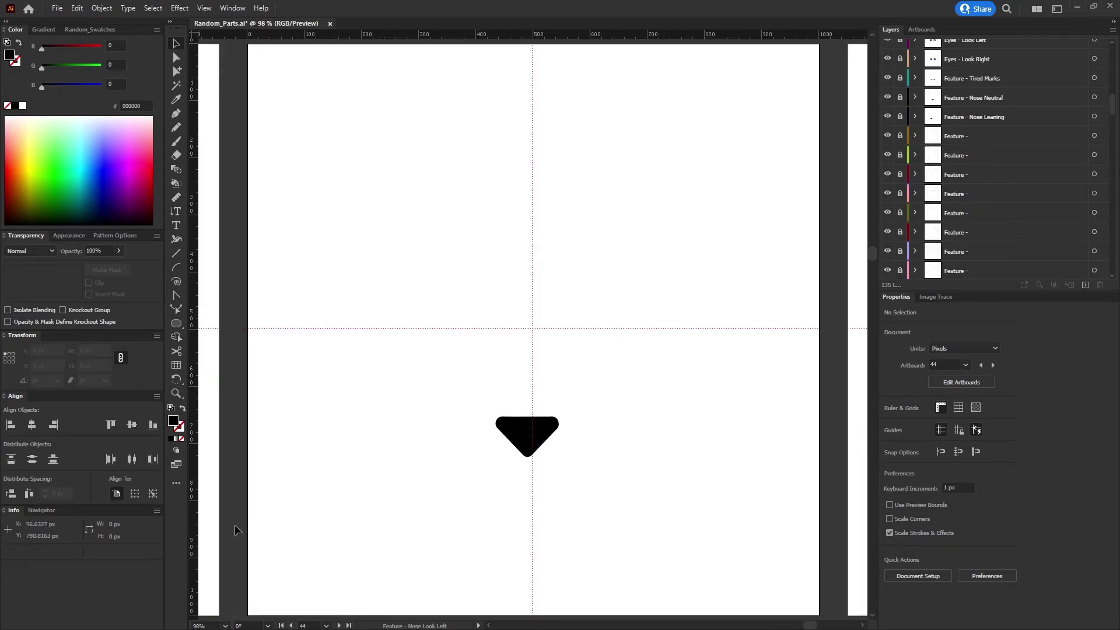
# Flip between the Nose Look Up and Nose Look Down artboards to compare nose positions
pyautogui.click(291, 625)
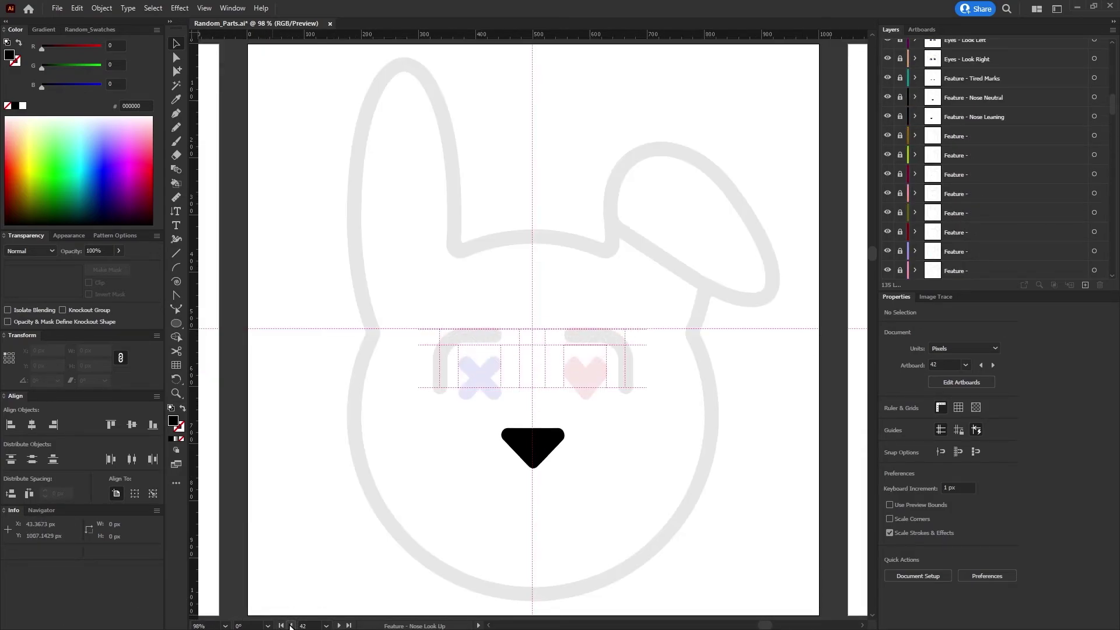
pyautogui.click(338, 625)
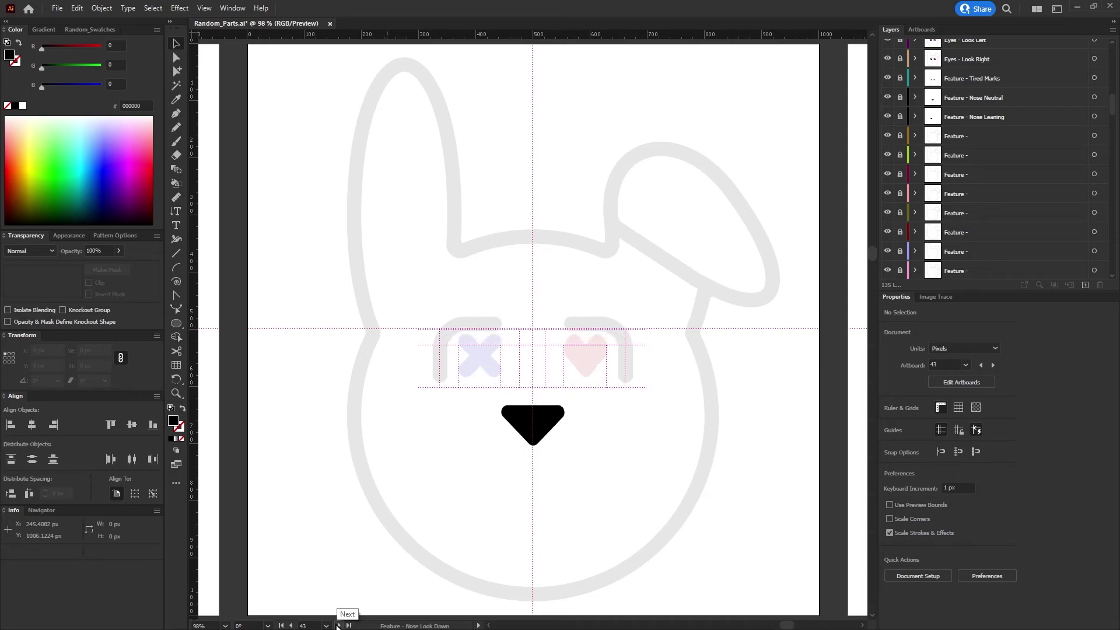
pyautogui.click(291, 625)
pyautogui.click(337, 625)
pyautogui.click(291, 625)
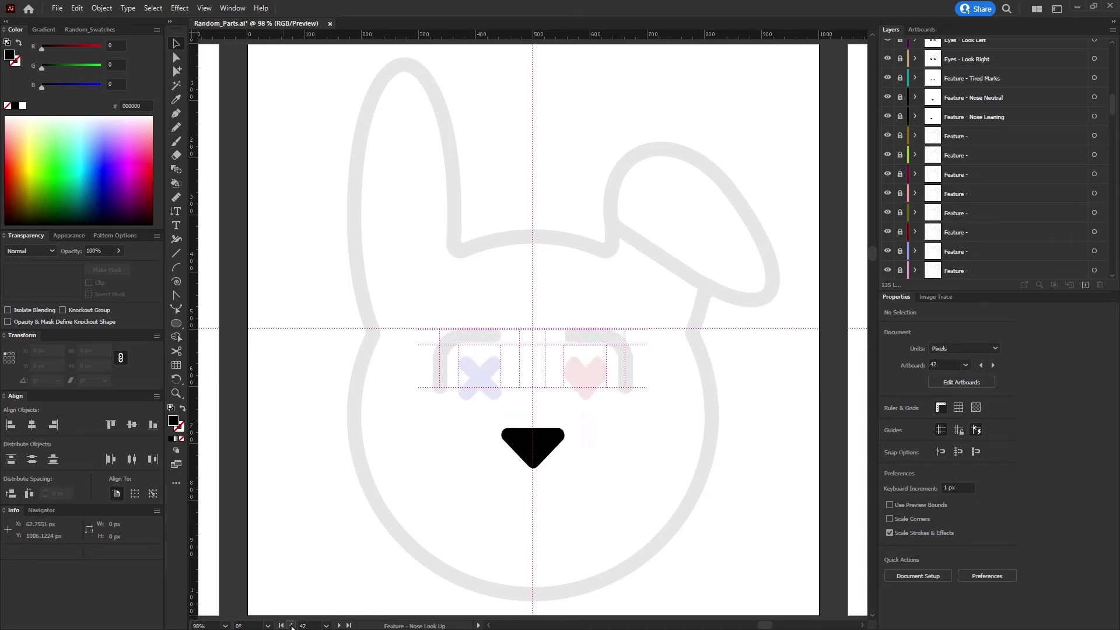
pyautogui.click(338, 625)
pyautogui.click(291, 625)
# Advance through Nose Look Left and Right, then zoom out to the artboard grid
pyautogui.click(338, 625)
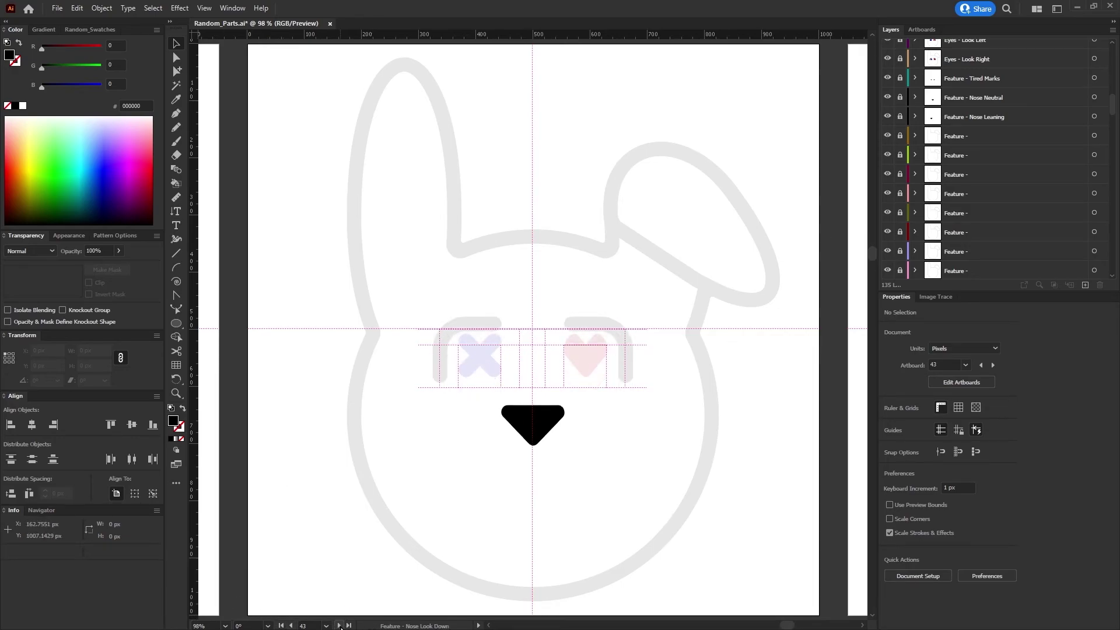
pyautogui.click(340, 625)
pyautogui.click(340, 626)
pyautogui.hotkey('ctrl', '-')
pyautogui.hotkey('ctrl', '-')
pyautogui.hotkey('ctrl', '-')
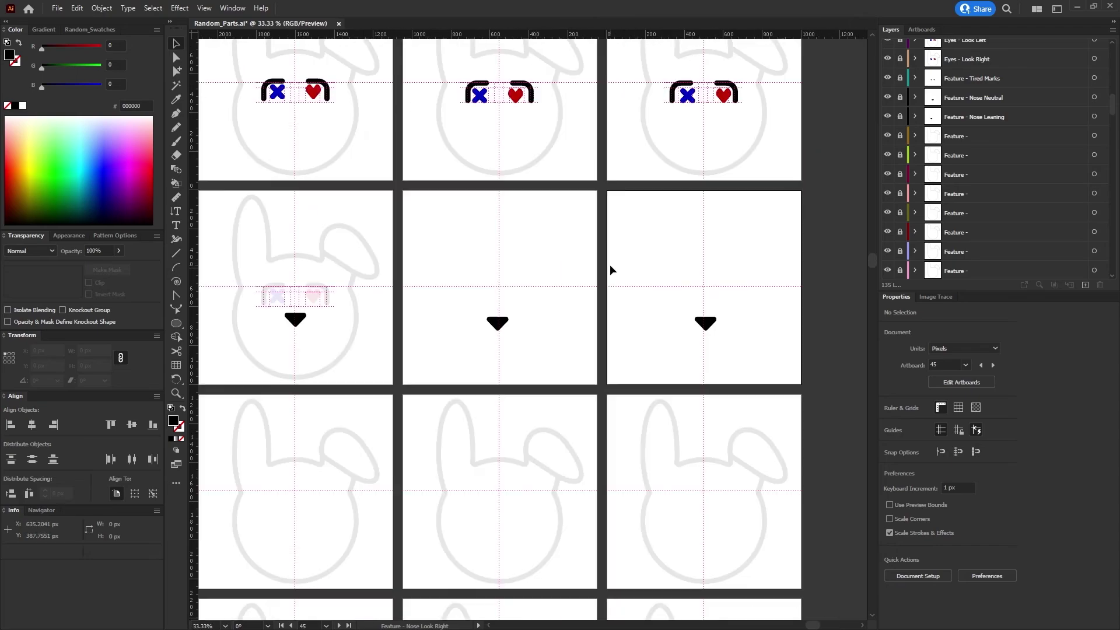
pyautogui.hotkey('ctrl', '-')
# Rename the nose sublayer under Feature - Nose Look Down
pyautogui.scroll(-3, 981, 131)
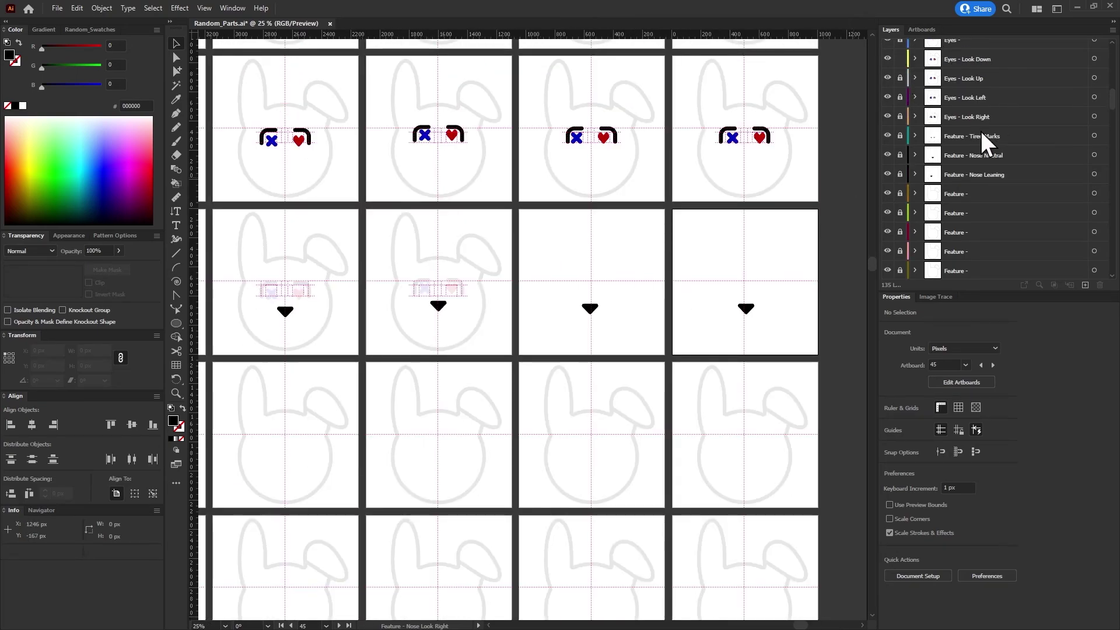
pyautogui.scroll(-2, 974, 116)
pyautogui.click(914, 77)
pyautogui.click(914, 59)
pyautogui.click(970, 60)
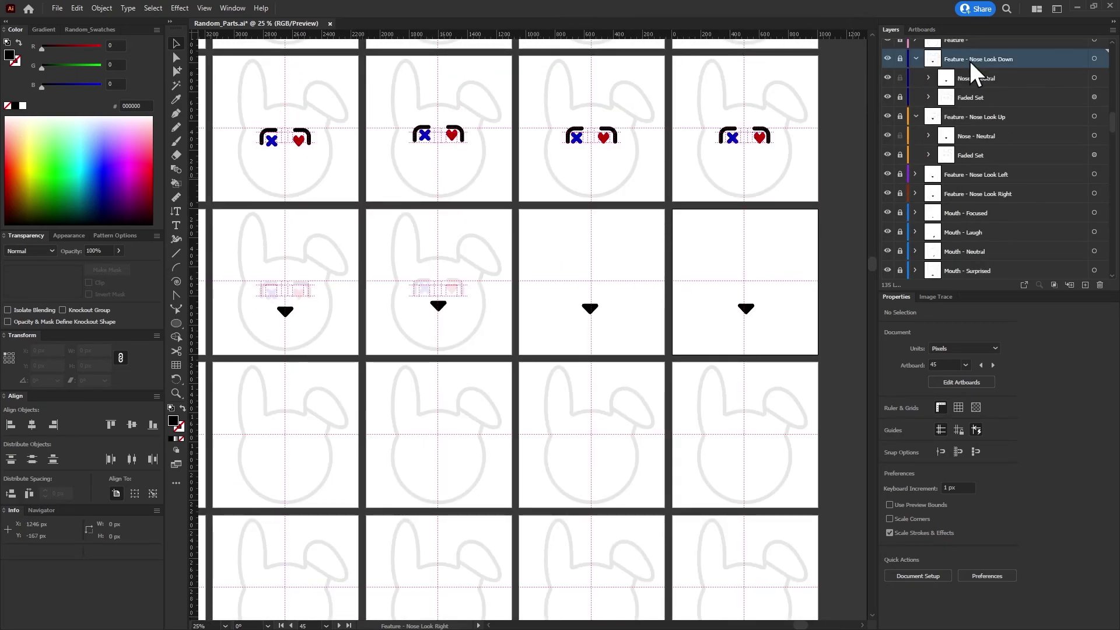
pyautogui.doubleClick(970, 59)
pyautogui.click(915, 59)
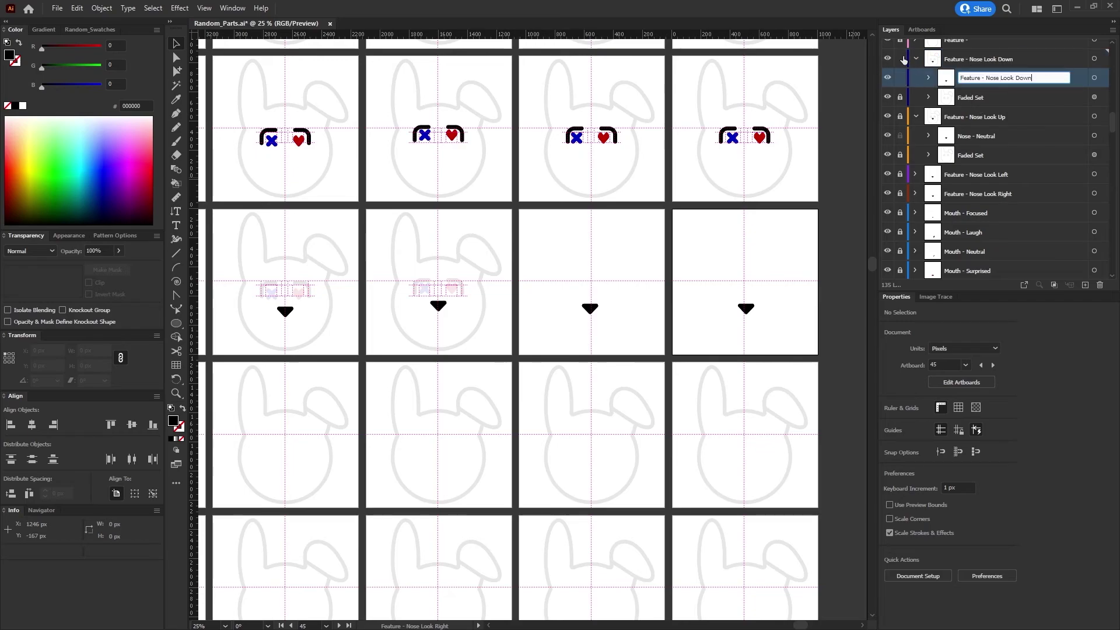
# Rename Nose Look Right's Nose - Neutral sublayer to match its layer name
pyautogui.click(915, 135)
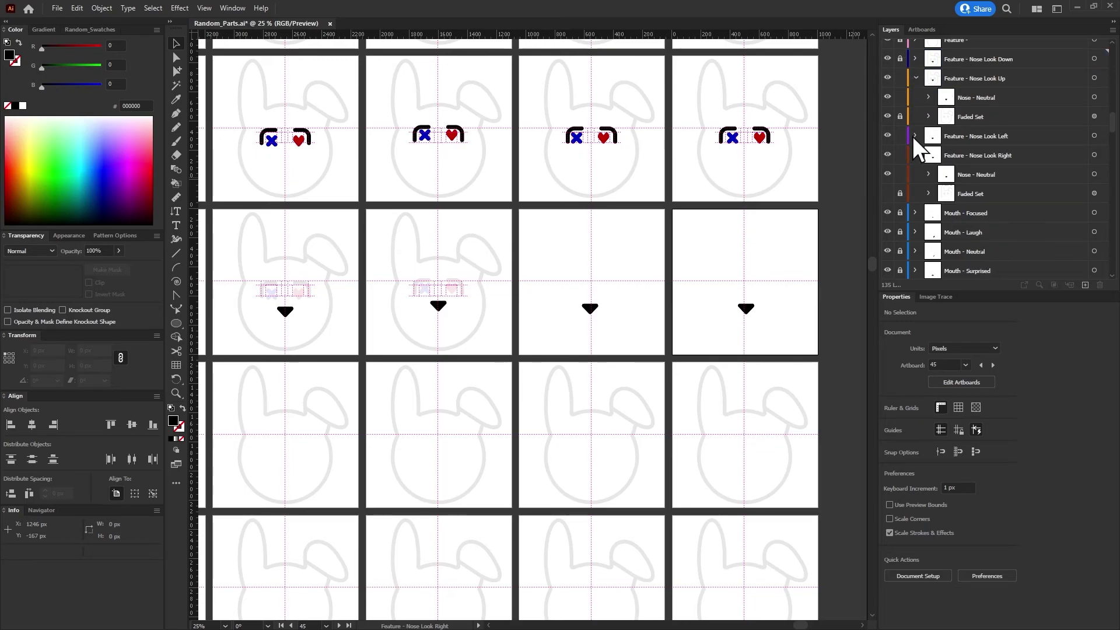
pyautogui.click(915, 194)
pyautogui.doubleClick(976, 213)
pyautogui.write('Feature - Nose Look Right')
pyautogui.press('Return')
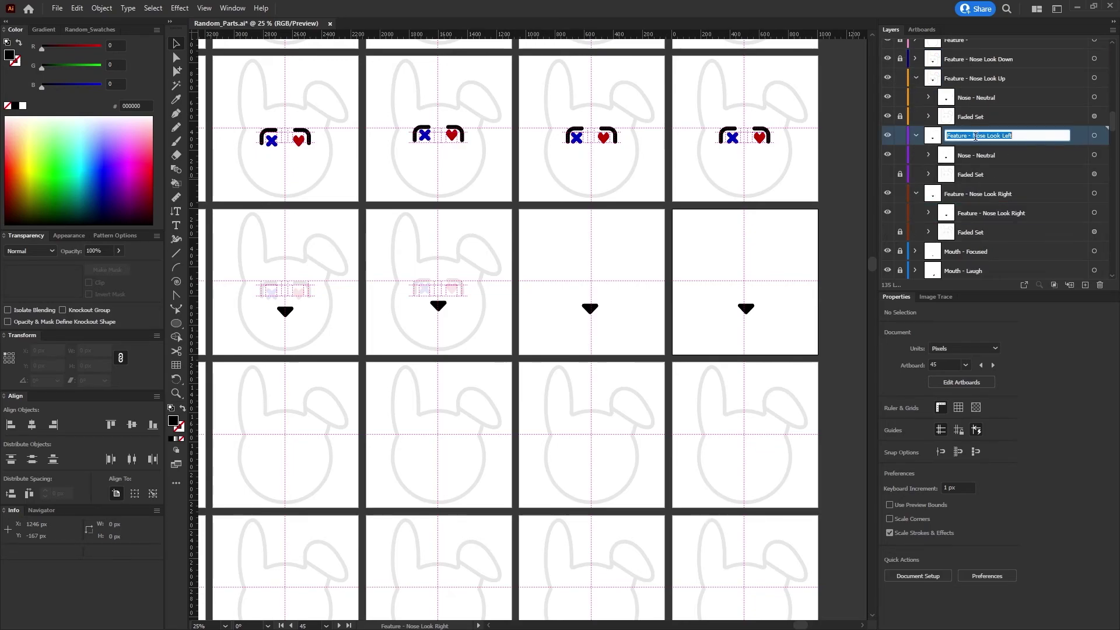
pyautogui.click(915, 135)
pyautogui.click(915, 155)
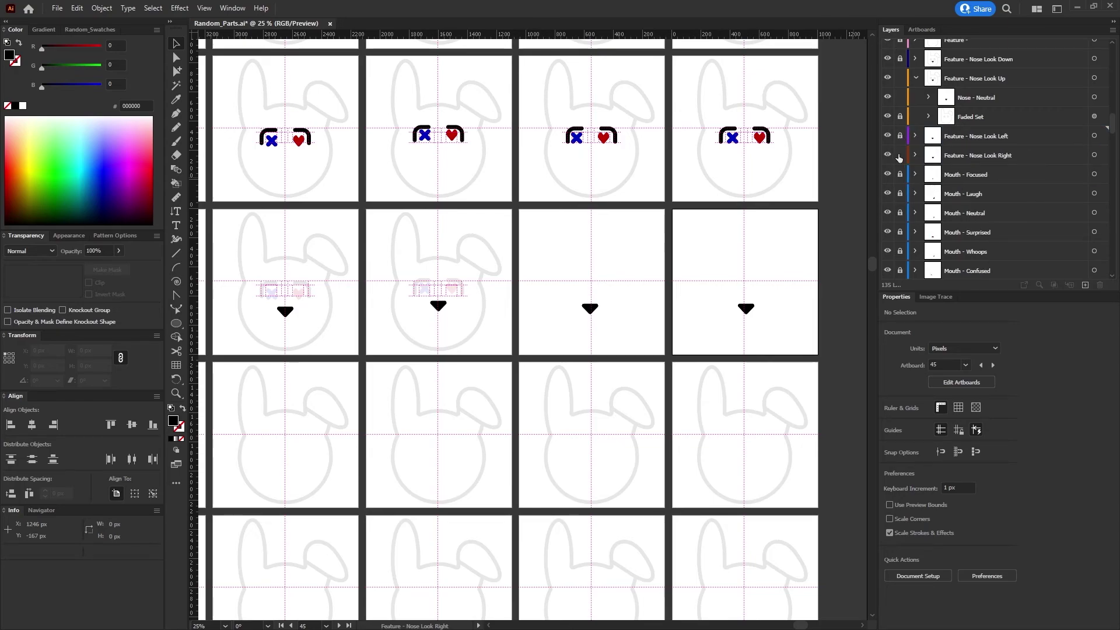
# Hide the Faded Set under Nose Look Up, leaving its nose sublayer name unchanged
pyautogui.click(887, 116)
pyautogui.doubleClick(949, 78)
pyautogui.hotkey('ctrl', 'c')
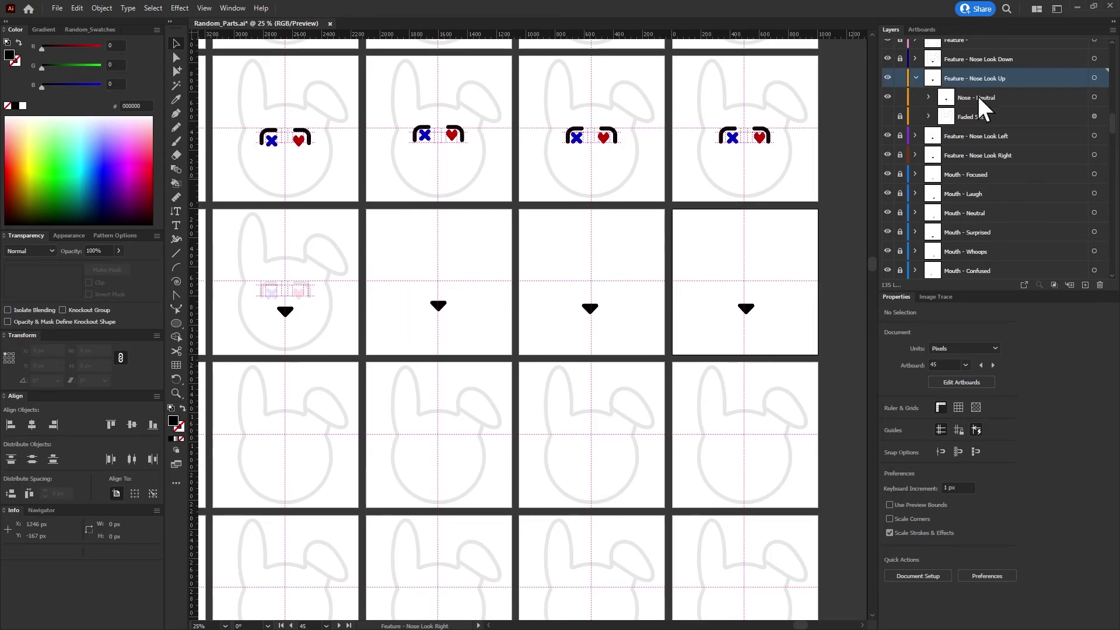
pyautogui.doubleClick(977, 97)
pyautogui.hotkey('ctrl', 'v')
pyautogui.press('Return')
pyautogui.click(915, 77)
# Hide the Faded Set under Nose Look Down while keeping its nose visible
pyautogui.click(915, 59)
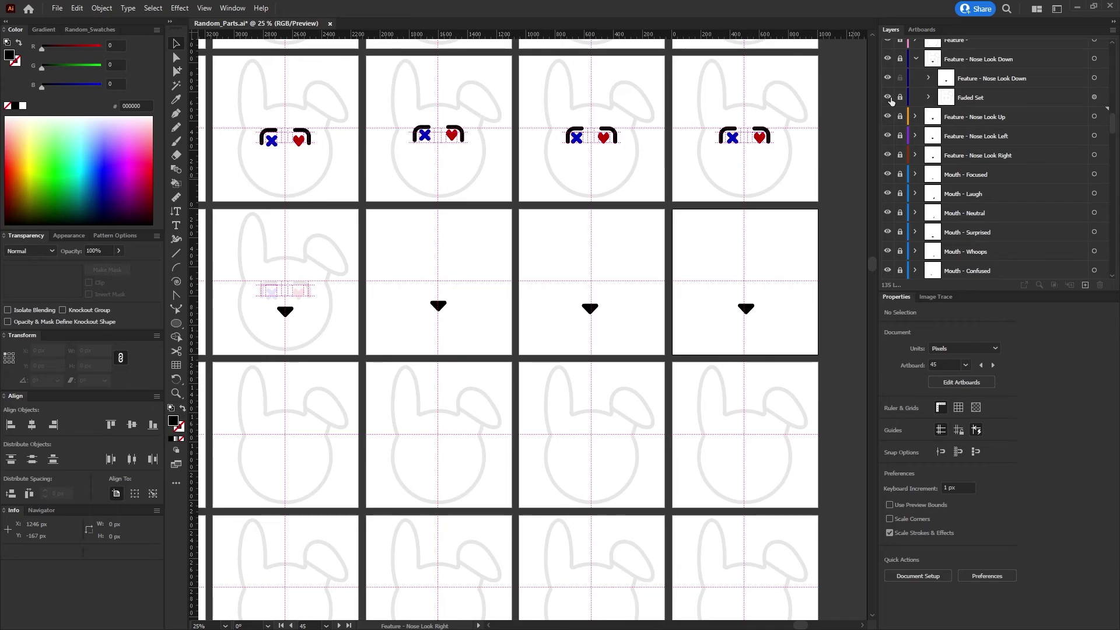
pyautogui.click(915, 59)
pyautogui.click(915, 59)
pyautogui.click(887, 59)
pyautogui.click(887, 59)
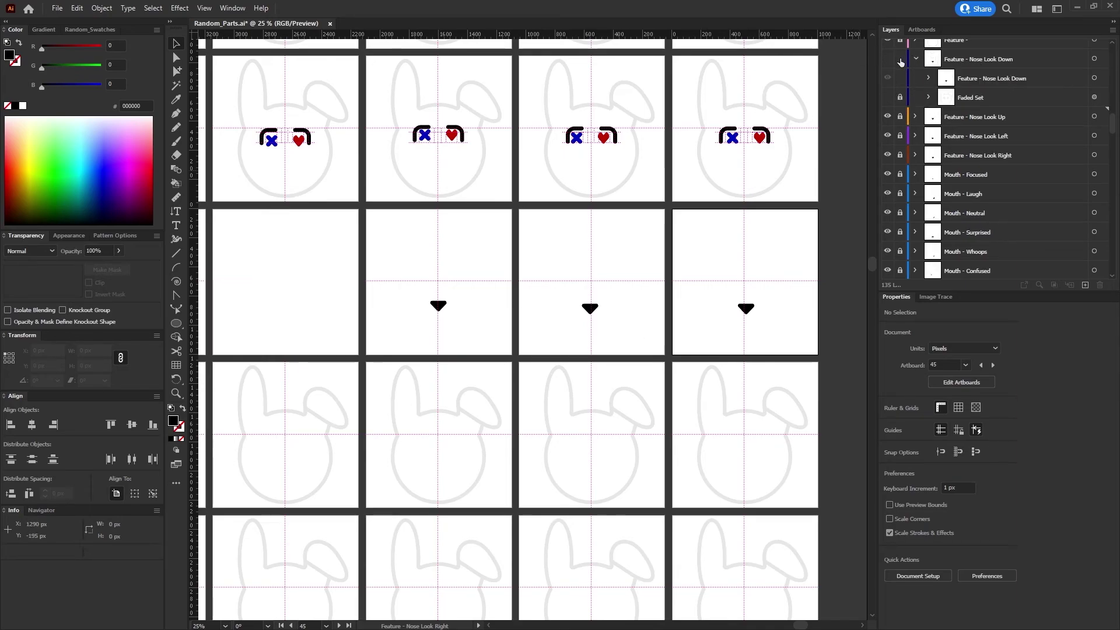
pyautogui.click(915, 58)
pyautogui.scroll(5, 1001, 135)
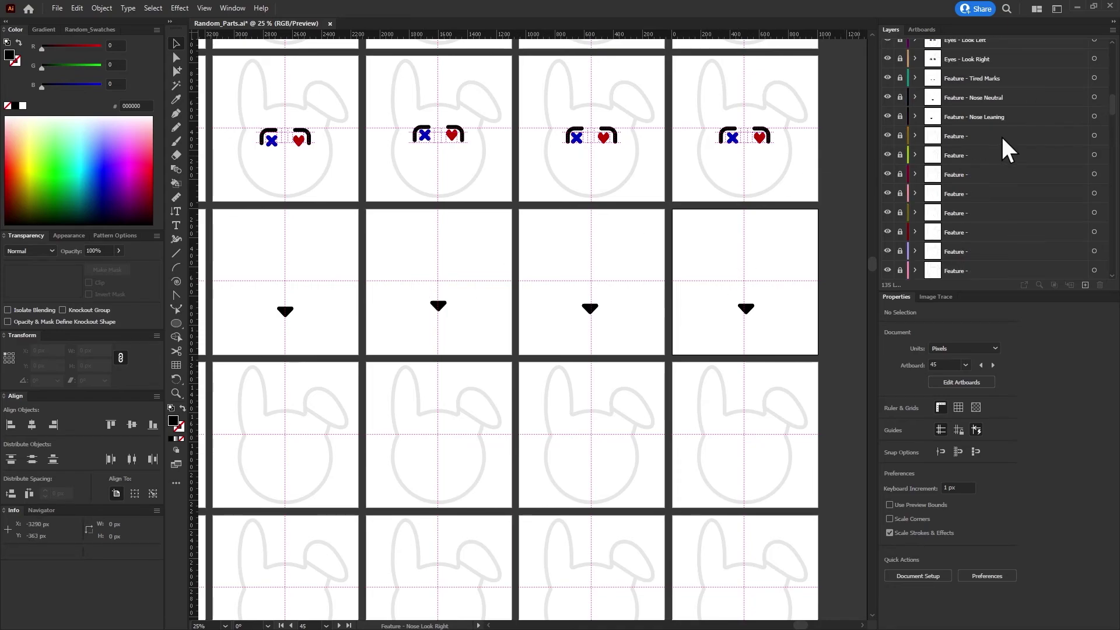
# Expand the Eyes - Look Down and Look Up layers and confirm Nose Look Right's Faded Set name
pyautogui.click(916, 175)
pyautogui.click(916, 116)
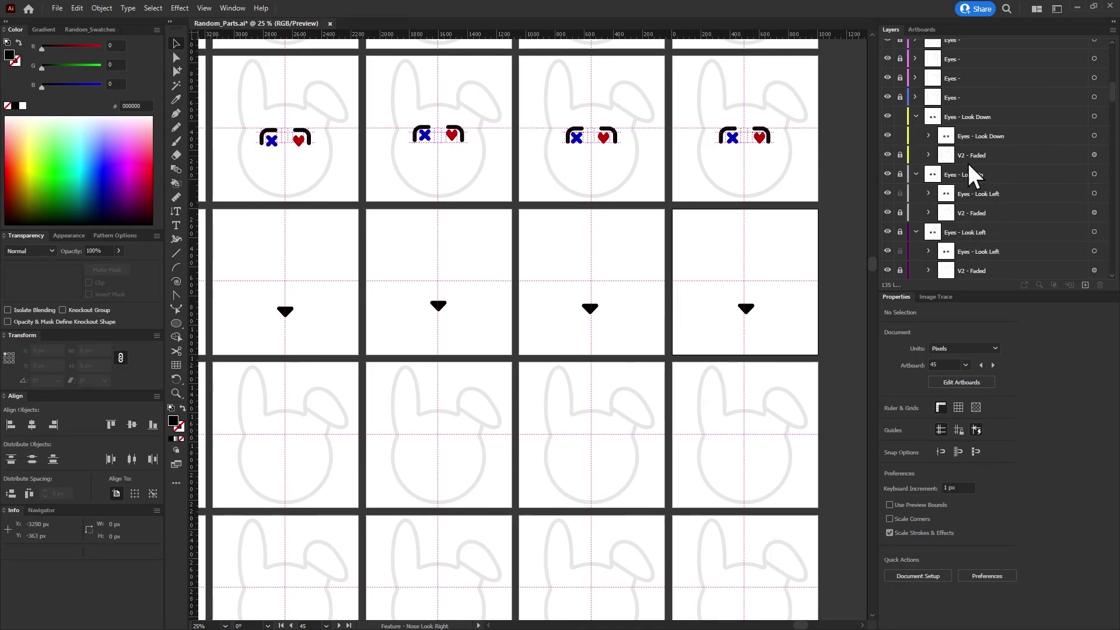
pyautogui.scroll(-5, 967, 161)
pyautogui.scroll(-2, 967, 160)
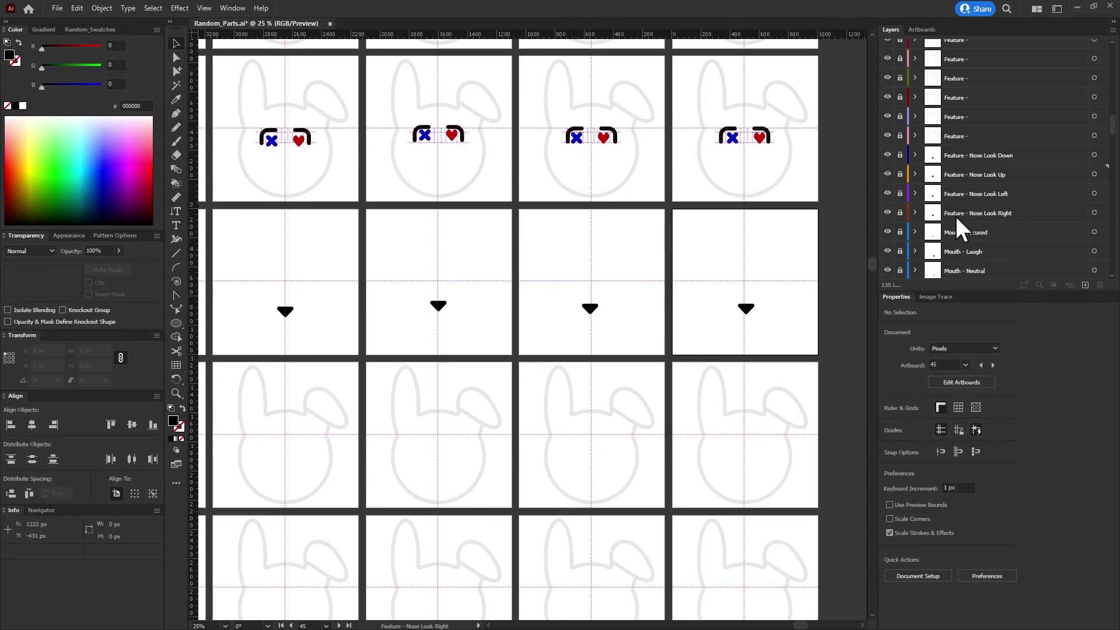
pyautogui.click(915, 213)
pyautogui.doubleClick(974, 251)
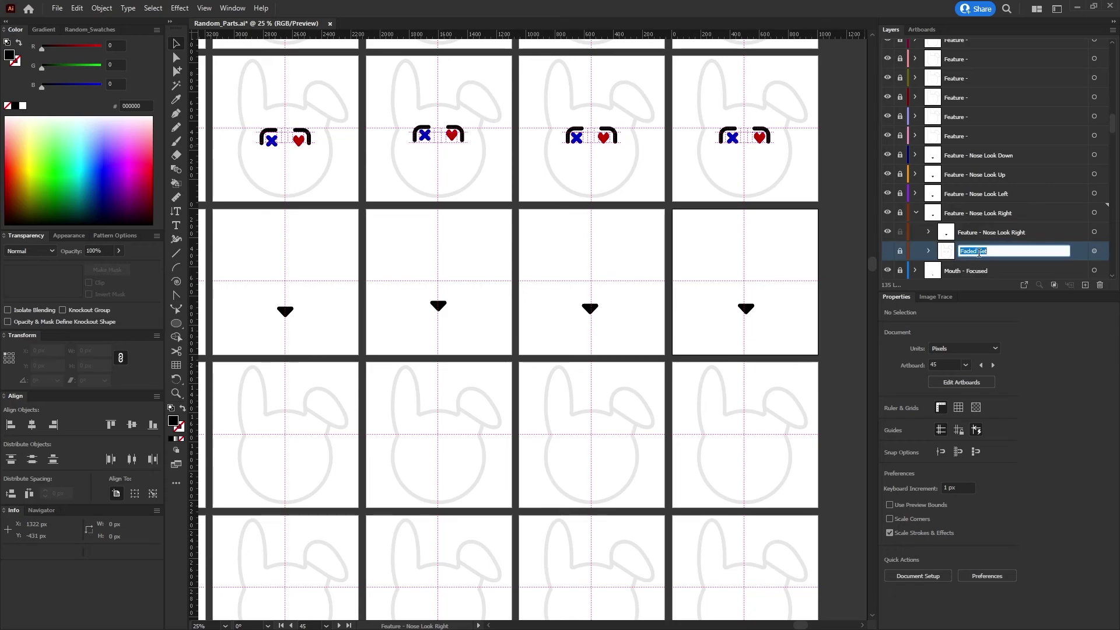
pyautogui.press('Return')
# Rename the two V2 - Faded sublayers to 'Faded Set'
pyautogui.scroll(5, 951, 141)
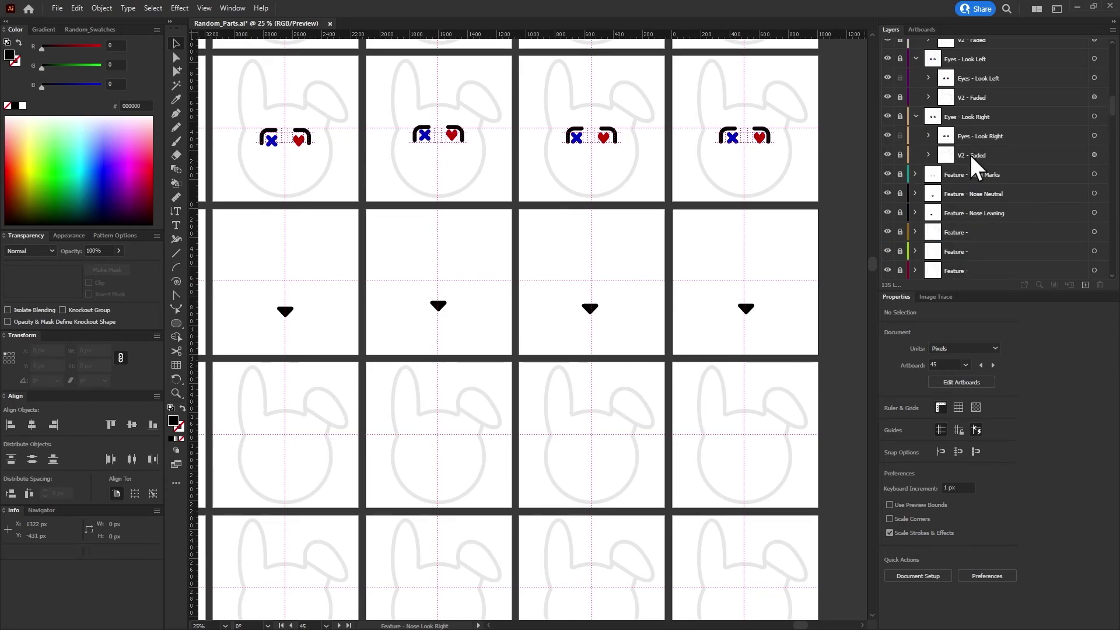
pyautogui.doubleClick(969, 155)
pyautogui.write('Faded Set')
pyautogui.press('Return')
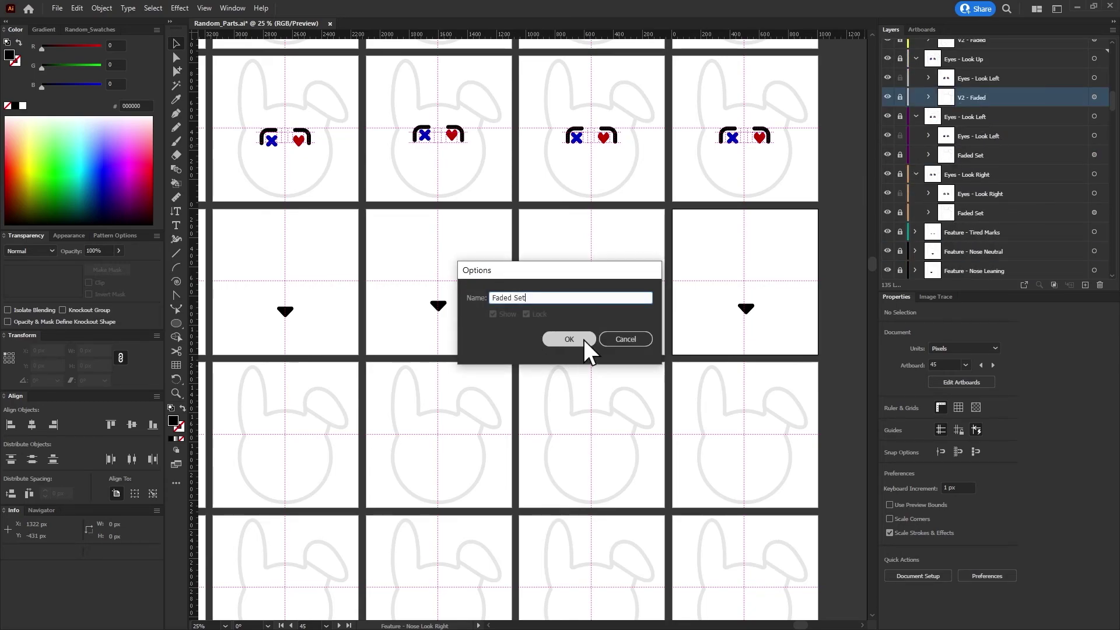
pyautogui.click(569, 339)
pyautogui.scroll(3, 908, 177)
pyautogui.doubleClick(971, 150)
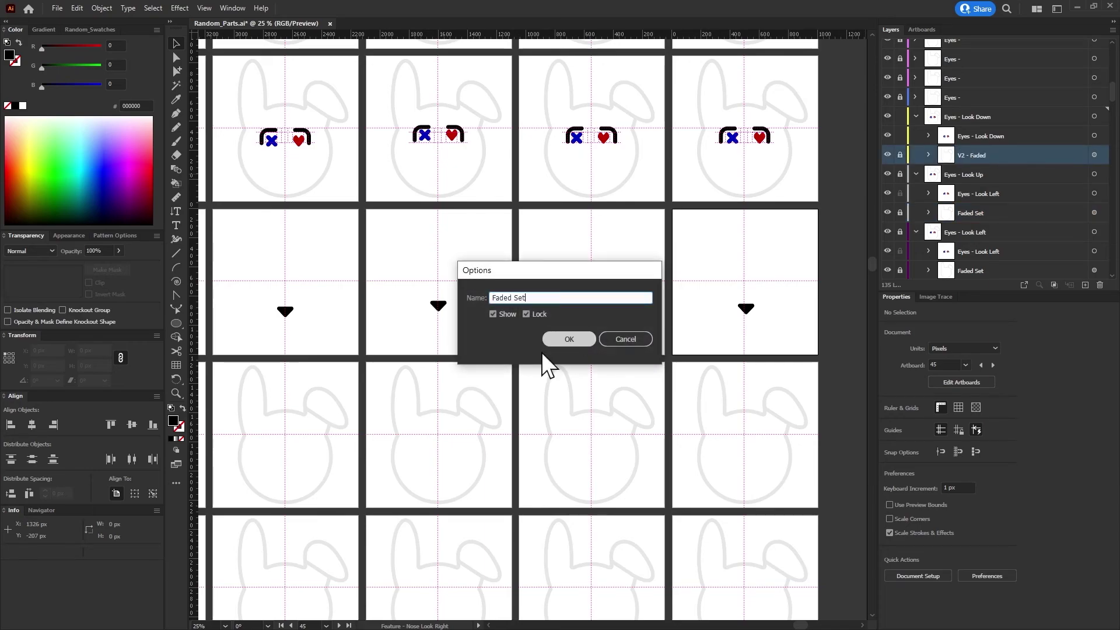
pyautogui.click(566, 338)
# Hide the Faded Sets under Eyes - Look Right, Left, Up and Down, collapsing those layers
pyautogui.scroll(-3, 1003, 165)
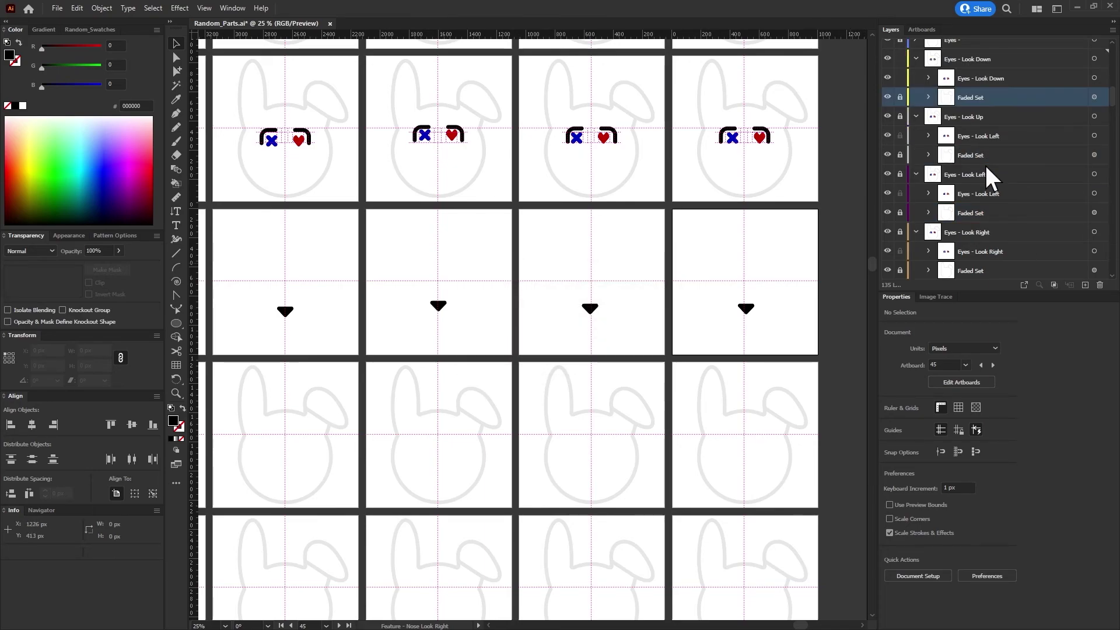
pyautogui.scroll(-3, 920, 184)
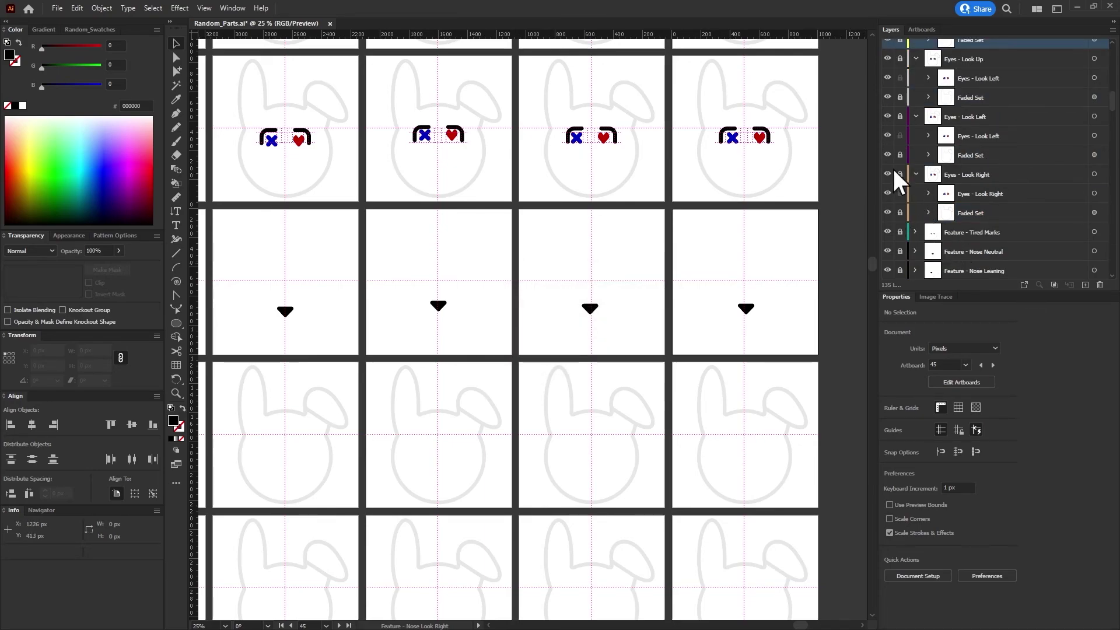
pyautogui.click(887, 212)
pyautogui.click(887, 155)
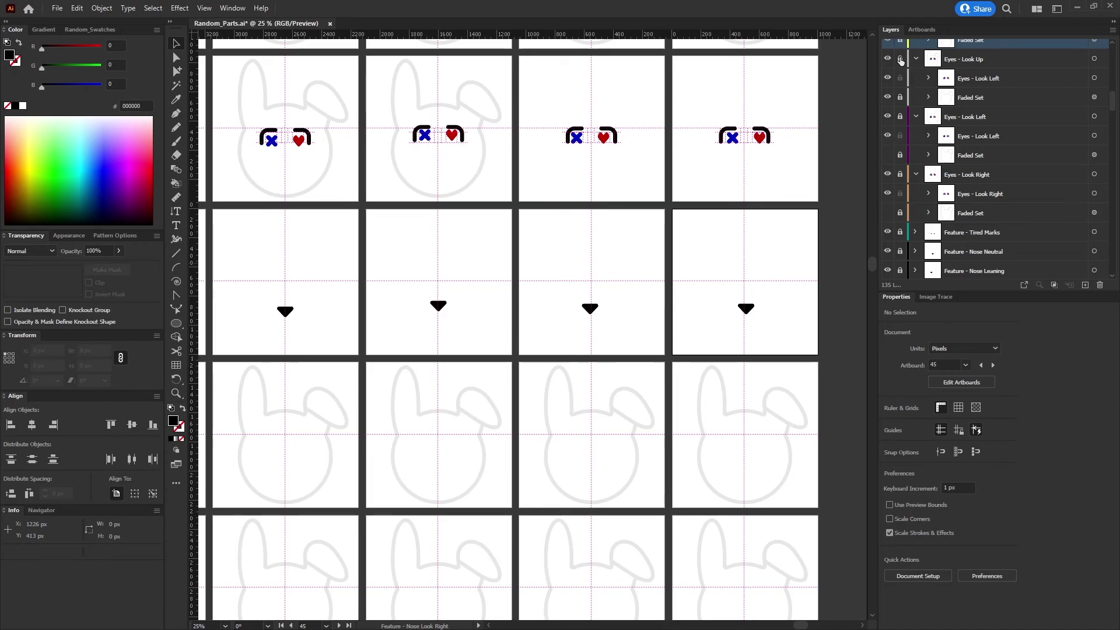
pyautogui.click(887, 98)
pyautogui.click(915, 58)
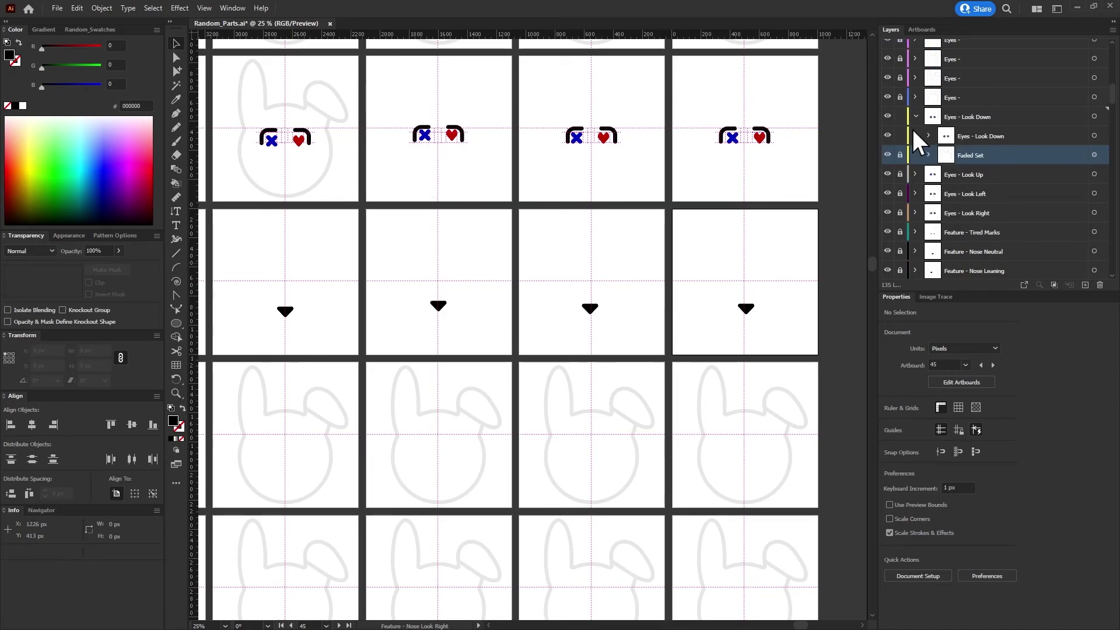
pyautogui.click(887, 155)
pyautogui.click(915, 117)
pyautogui.click(176, 57)
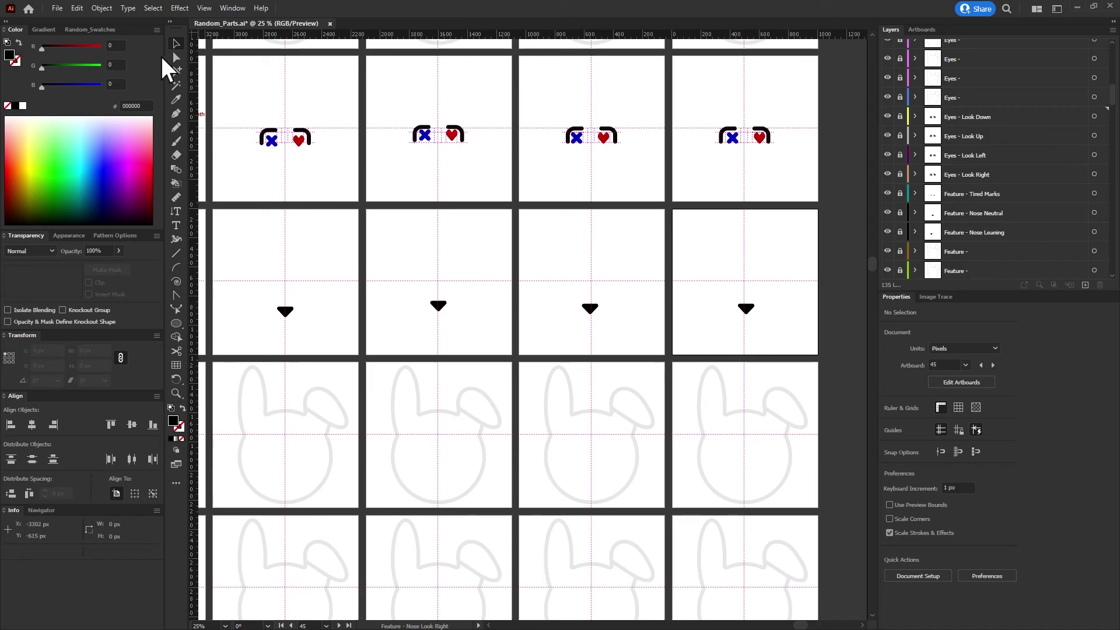
# Zoom out over all face-part artboards, then fit artboard 46, Mouth - Focused, to the window
pyautogui.press('v')
pyautogui.scroll(-5, 852, 305)
pyautogui.scroll(3, 852, 262)
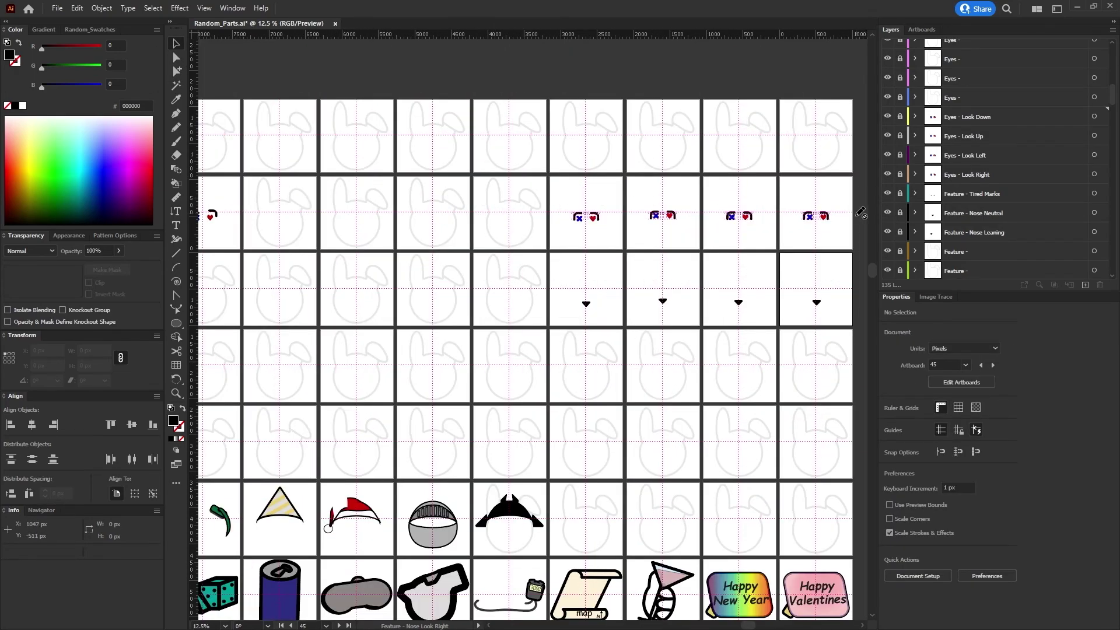
pyautogui.scroll(1, 856, 216)
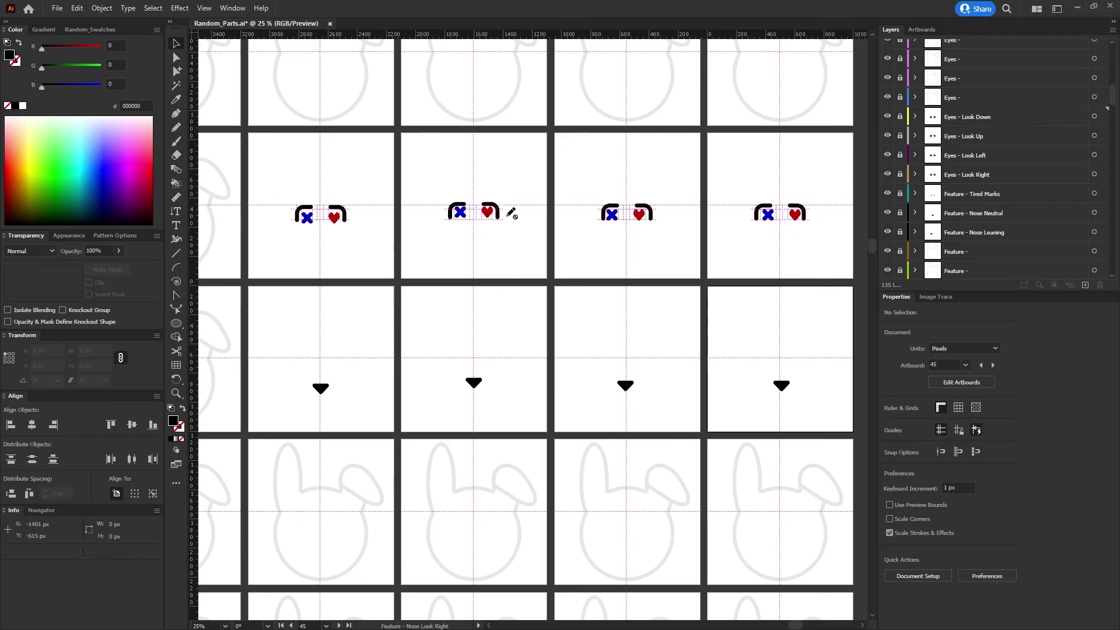
pyautogui.scroll(-2, 400, 525)
pyautogui.scroll(-1, 394, 511)
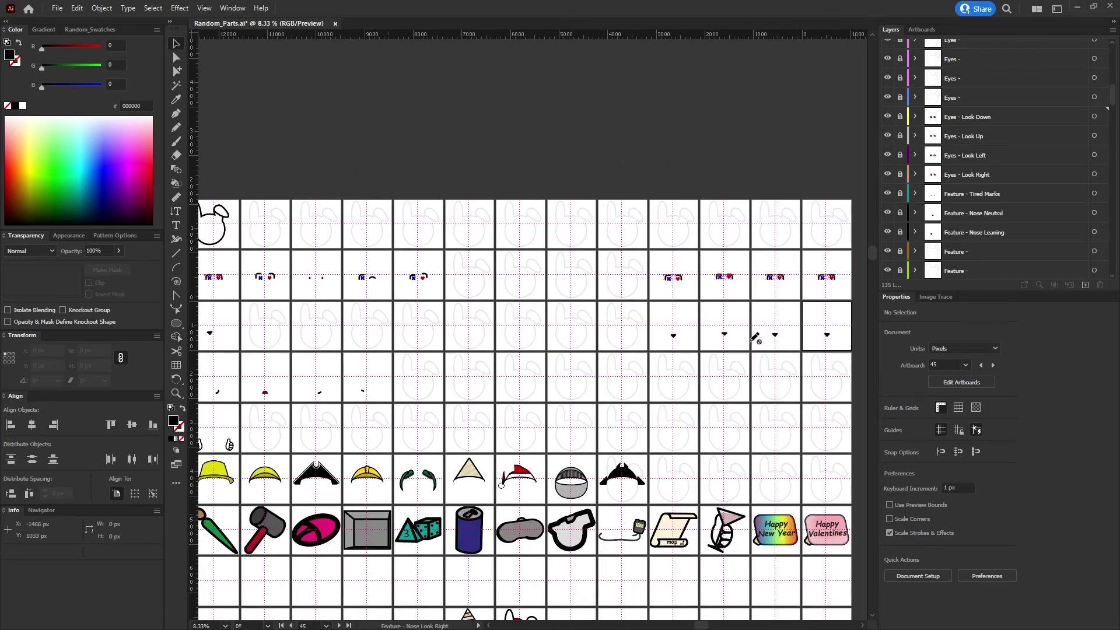
pyautogui.scroll(-1, 796, 313)
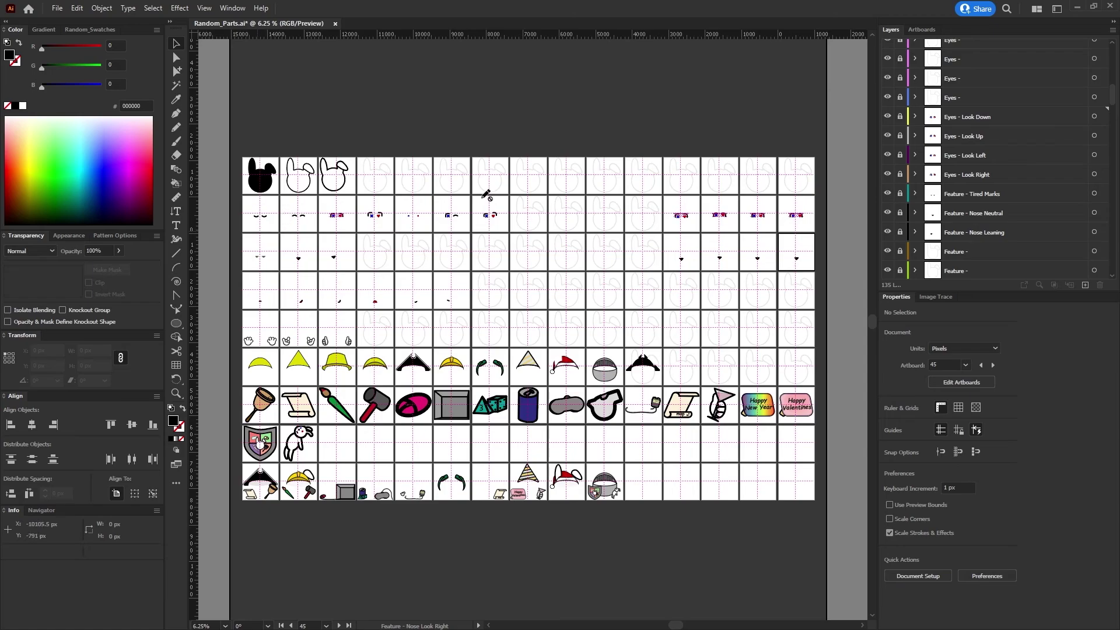
pyautogui.scroll(3, 1035, 163)
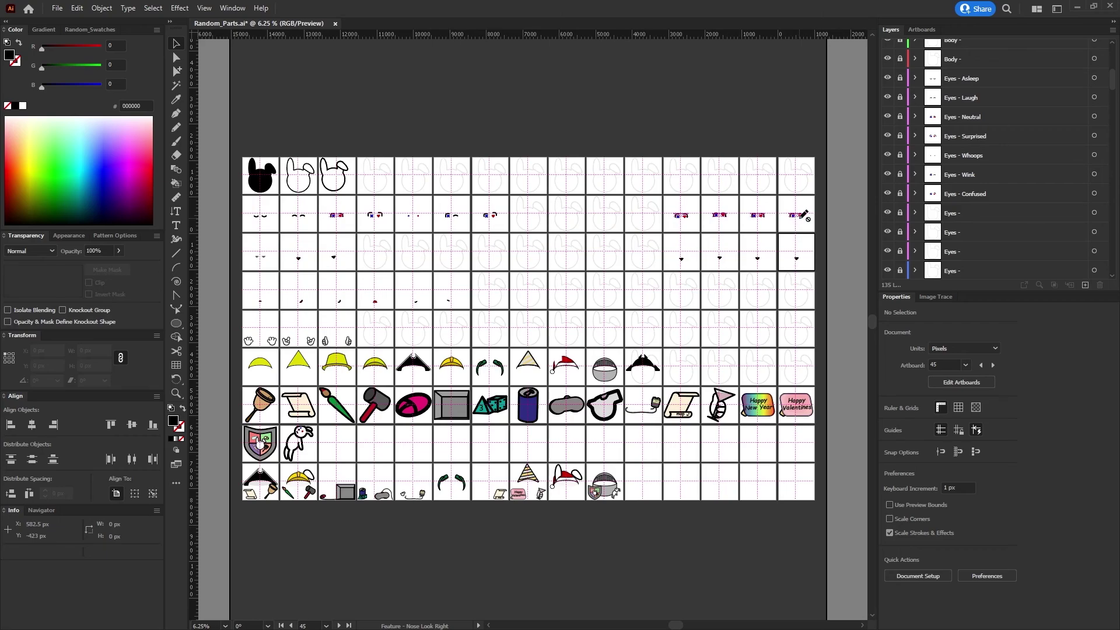
pyautogui.scroll(2, 806, 220)
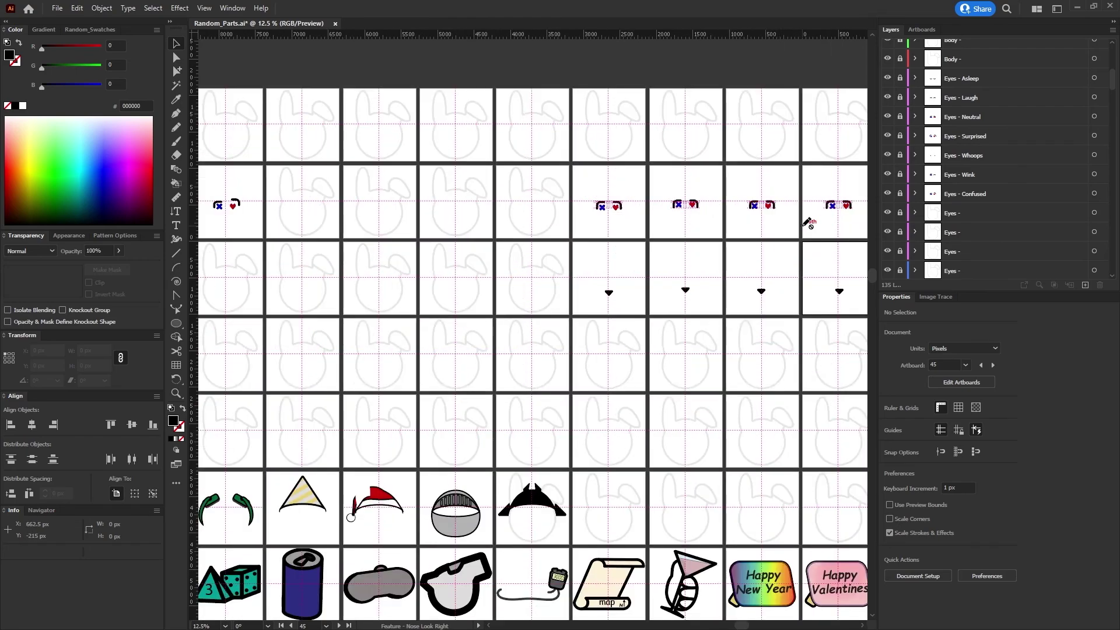
pyautogui.scroll(1, 806, 220)
pyautogui.scroll(1, 861, 216)
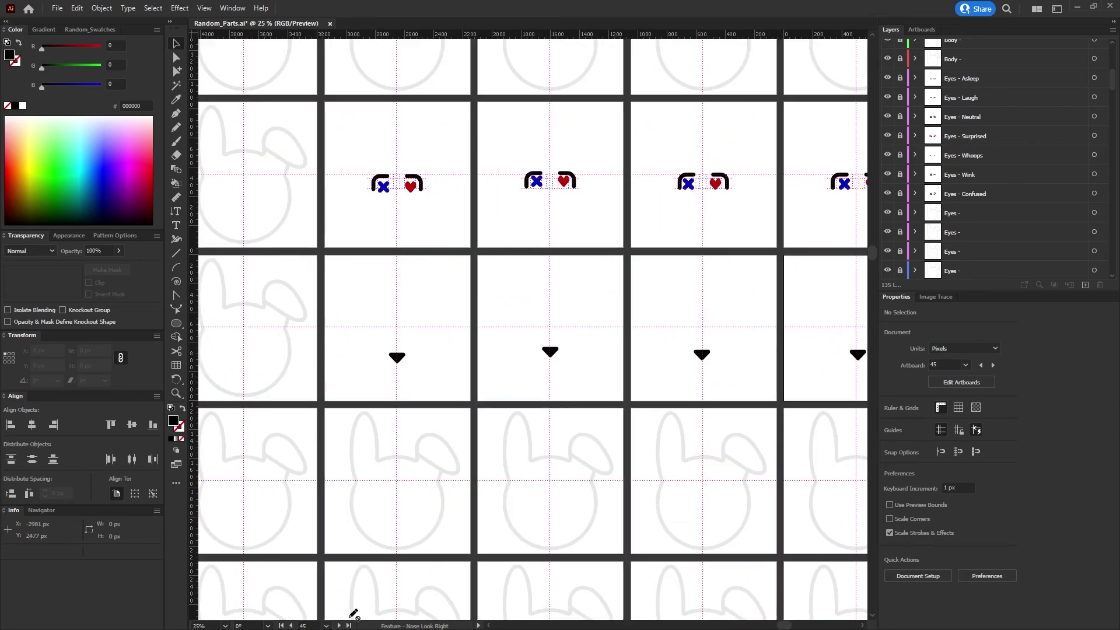
pyautogui.hotkey('ctrl', '0')
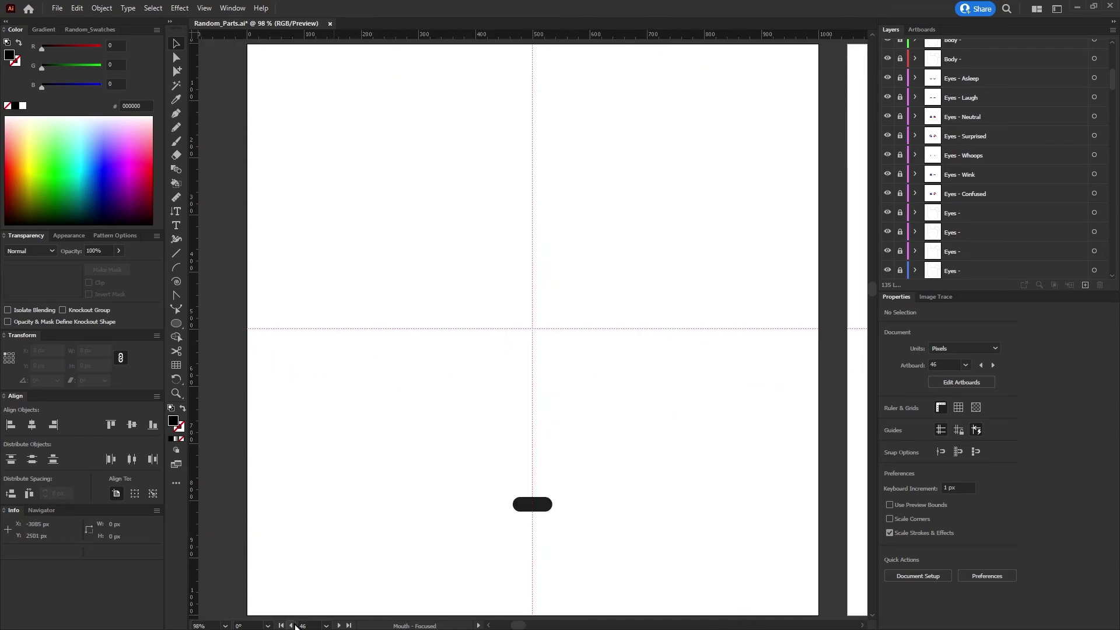
# Switch to artboard 29, Eyes - Look Left, from the status-bar artboard list
pyautogui.click(292, 625)
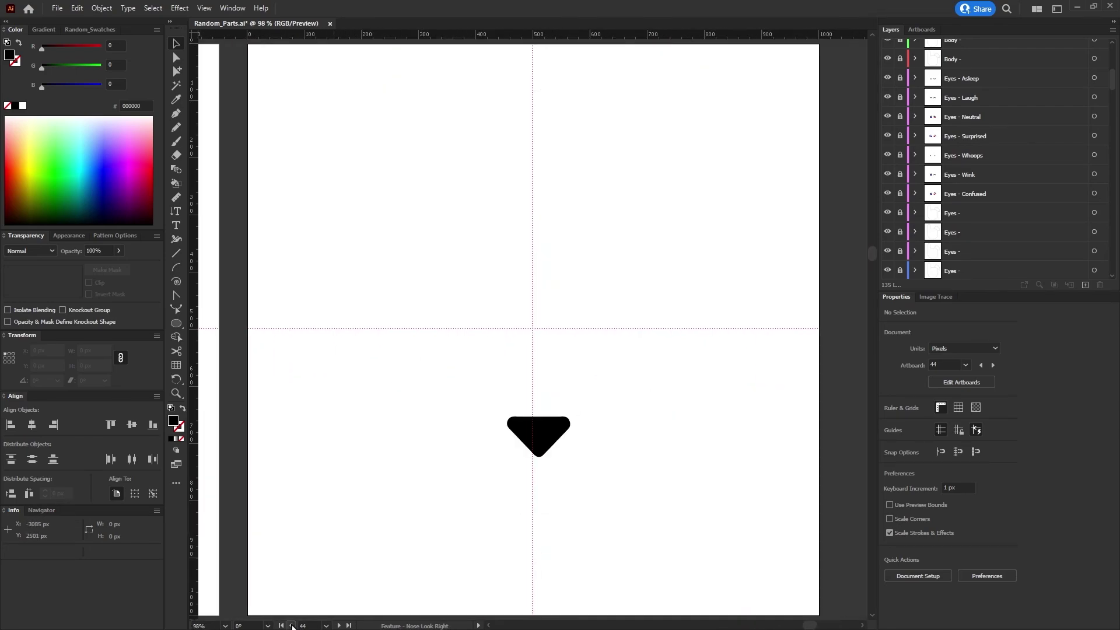
pyautogui.click(327, 625)
pyautogui.scroll(-2, 356, 550)
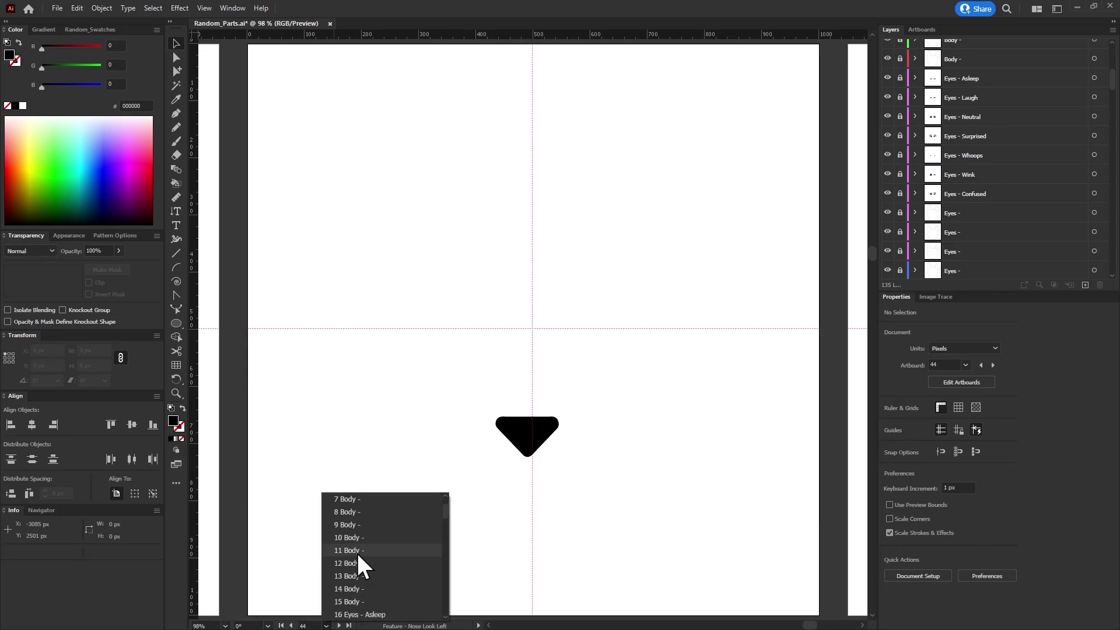
pyautogui.scroll(-2, 357, 554)
pyautogui.scroll(-2, 357, 554)
pyautogui.scroll(-1, 358, 554)
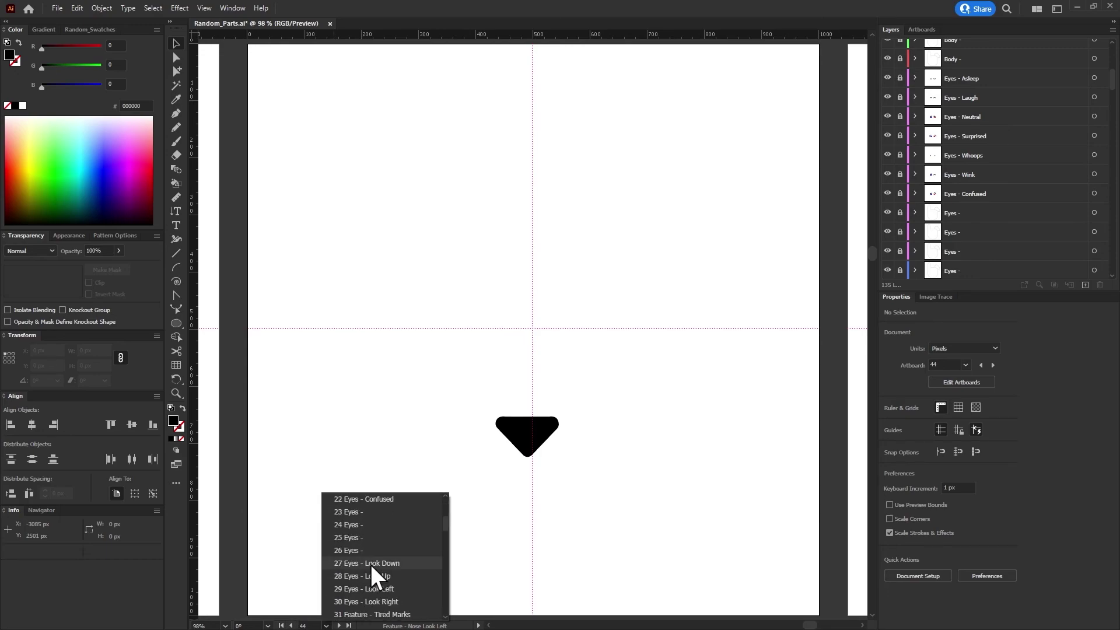
pyautogui.click(370, 563)
pyautogui.click(339, 625)
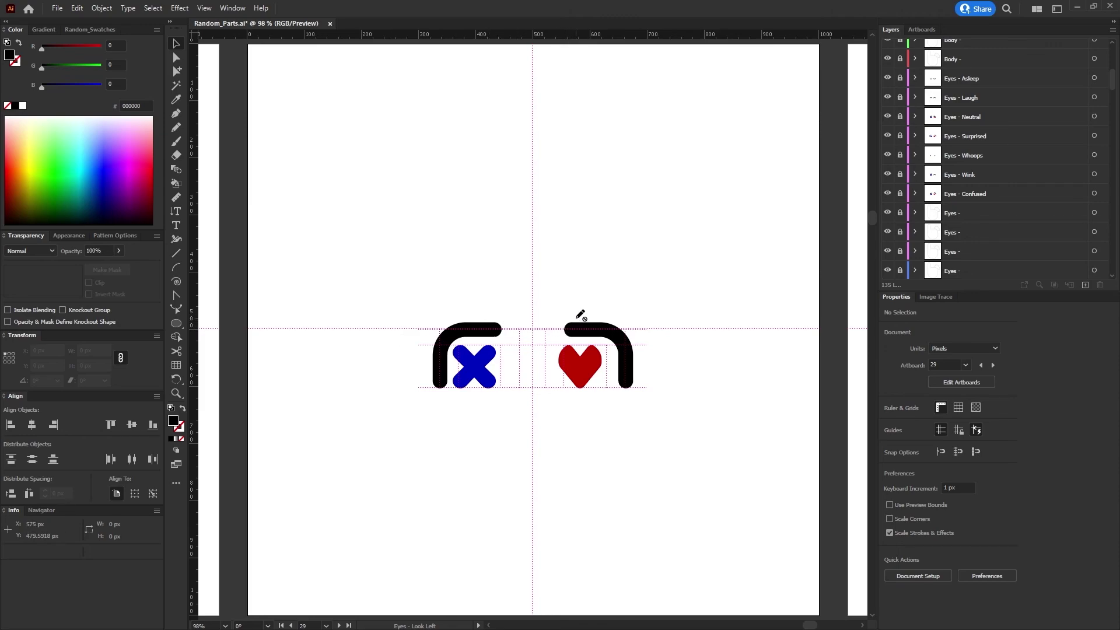
# Unlock the inner Eyes - Look Down sublayer and hide its Eye Guides sublayer
pyautogui.scroll(-3, 564, 364)
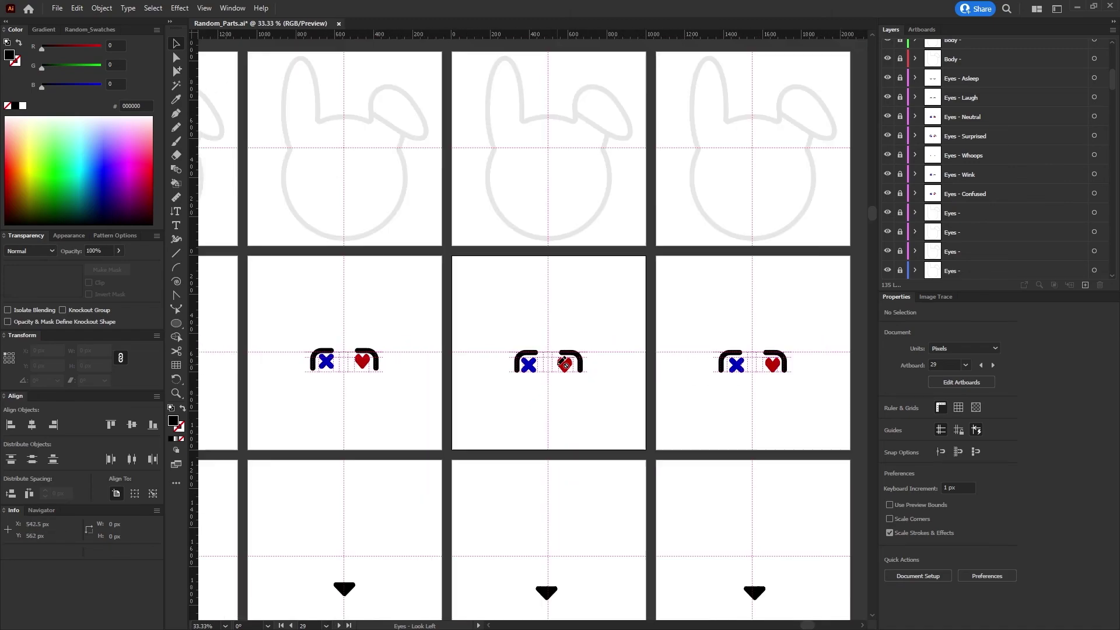
pyautogui.scroll(-1, 564, 364)
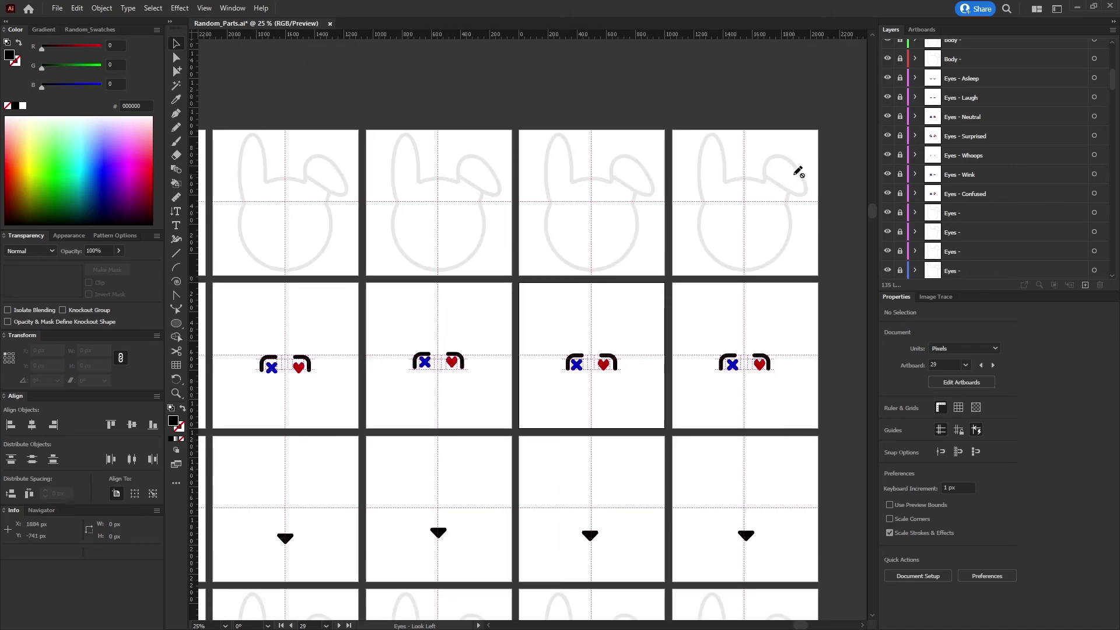
pyautogui.scroll(-5, 996, 169)
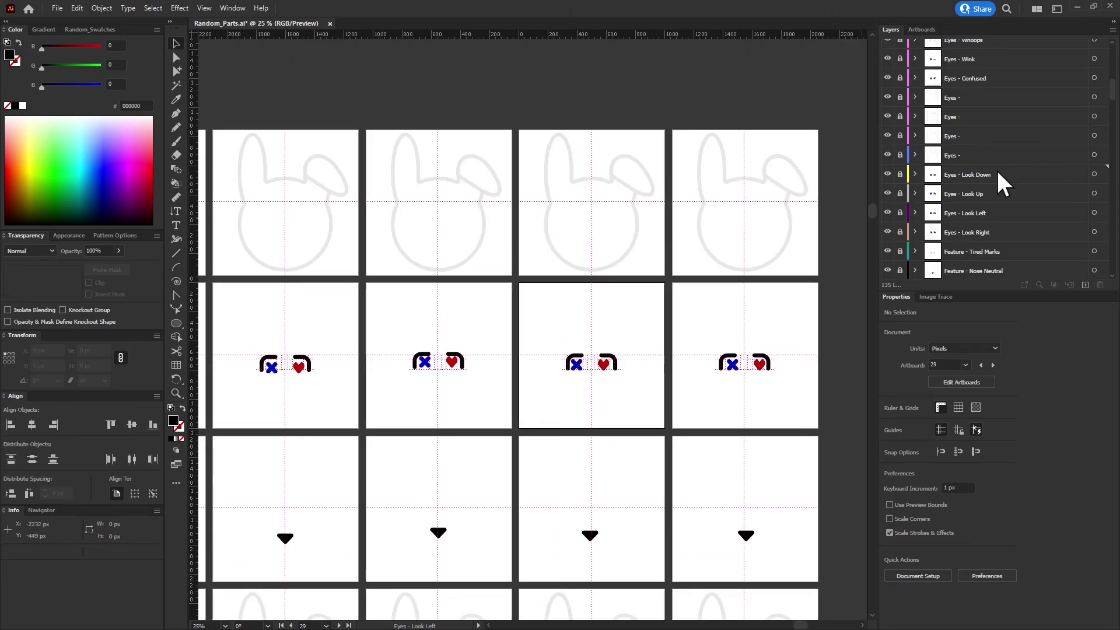
pyautogui.click(915, 136)
pyautogui.click(930, 136)
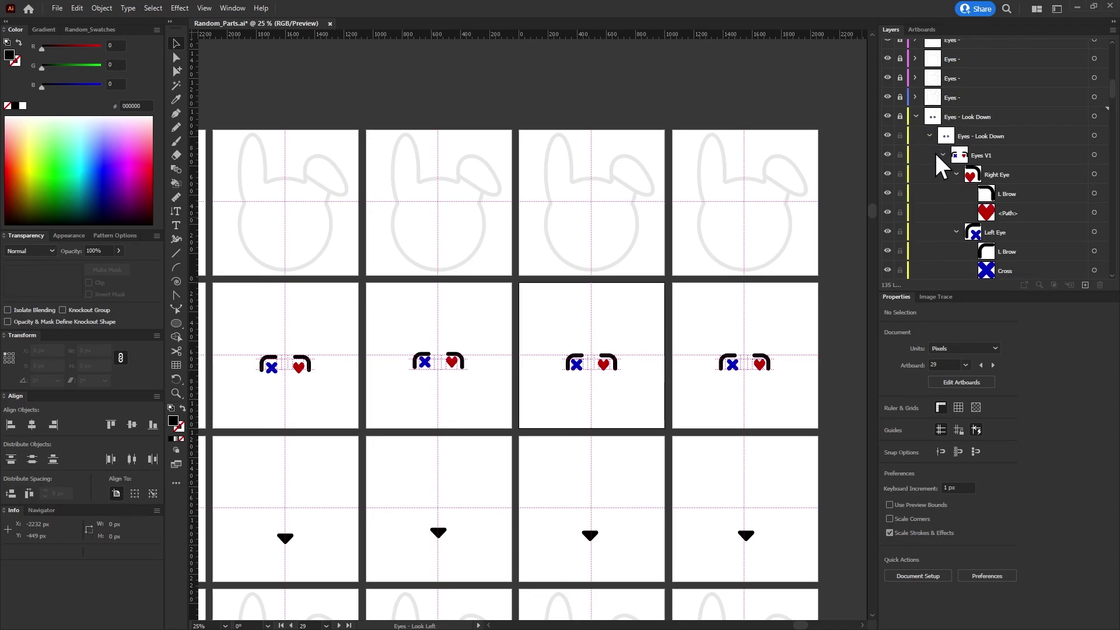
pyautogui.click(944, 171)
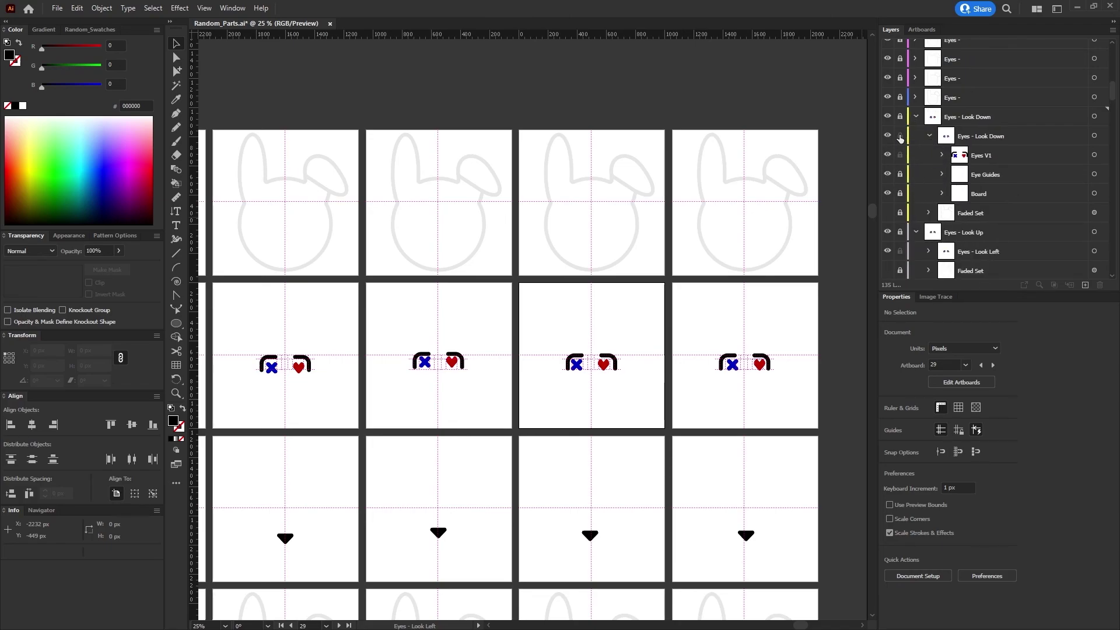
pyautogui.click(900, 136)
pyautogui.click(887, 174)
pyautogui.click(916, 116)
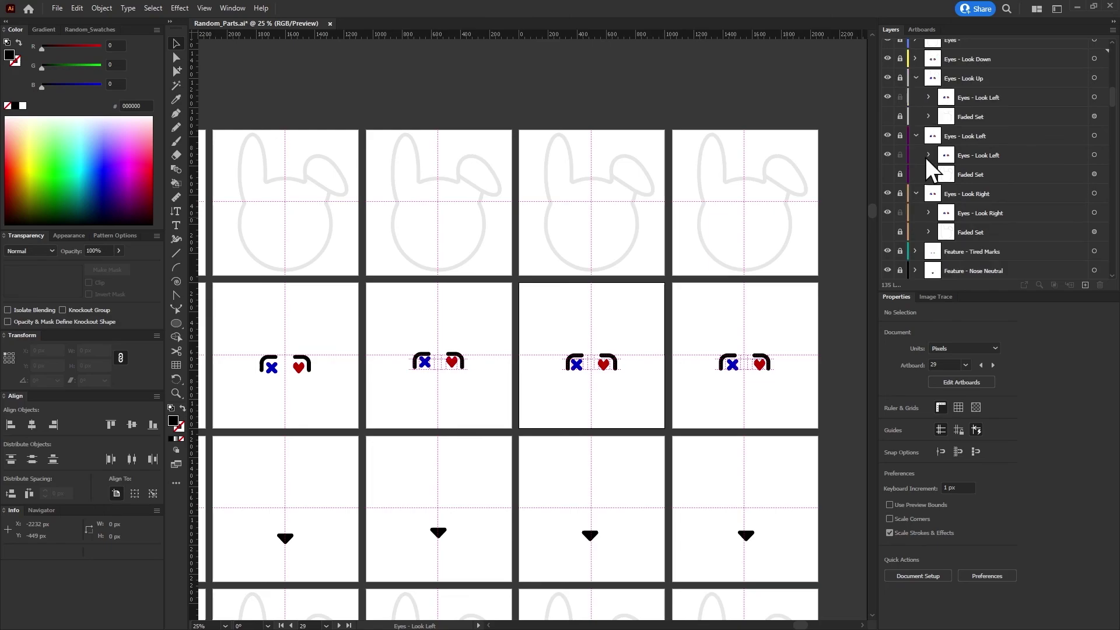
# Inspect the Eyes - Look Left sublayer contents, leaving that layer locked and collapsed
pyautogui.click(900, 136)
pyautogui.click(927, 155)
pyautogui.click(899, 136)
pyautogui.click(915, 136)
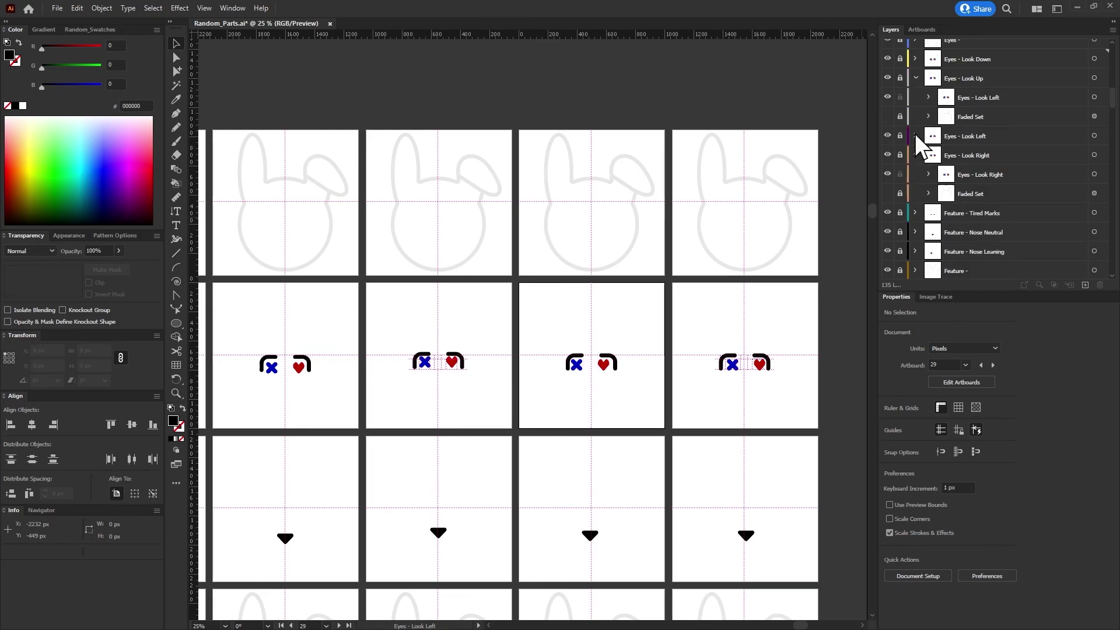
# Inspect the Eyes - Look Right contents, then rename the sublayer under Eyes - Look Up
pyautogui.scroll(-1, 945, 198)
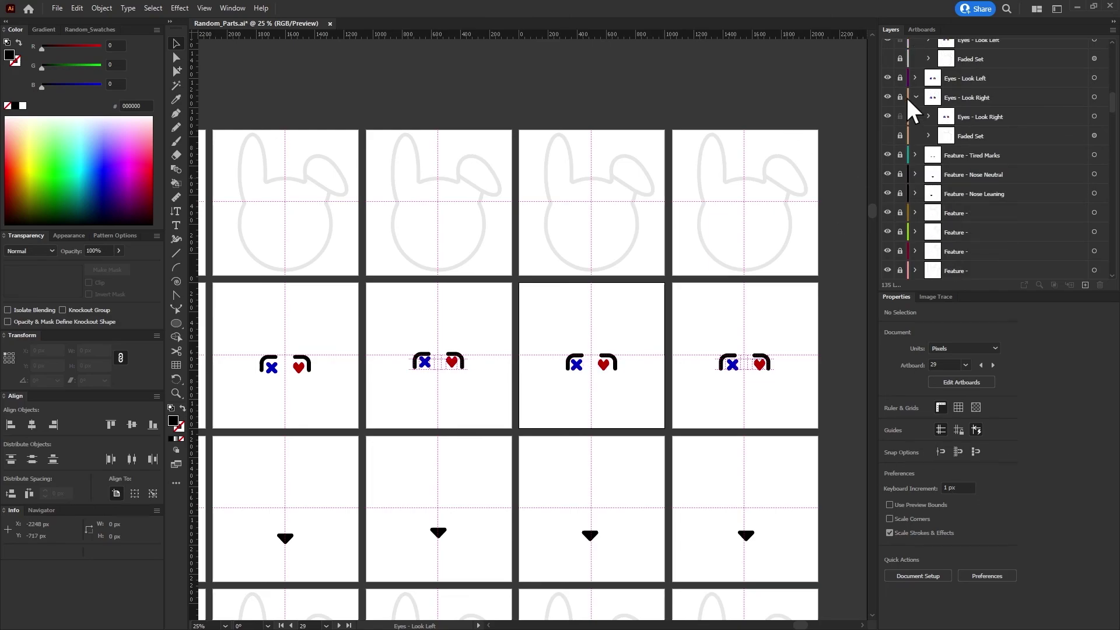
pyautogui.click(928, 117)
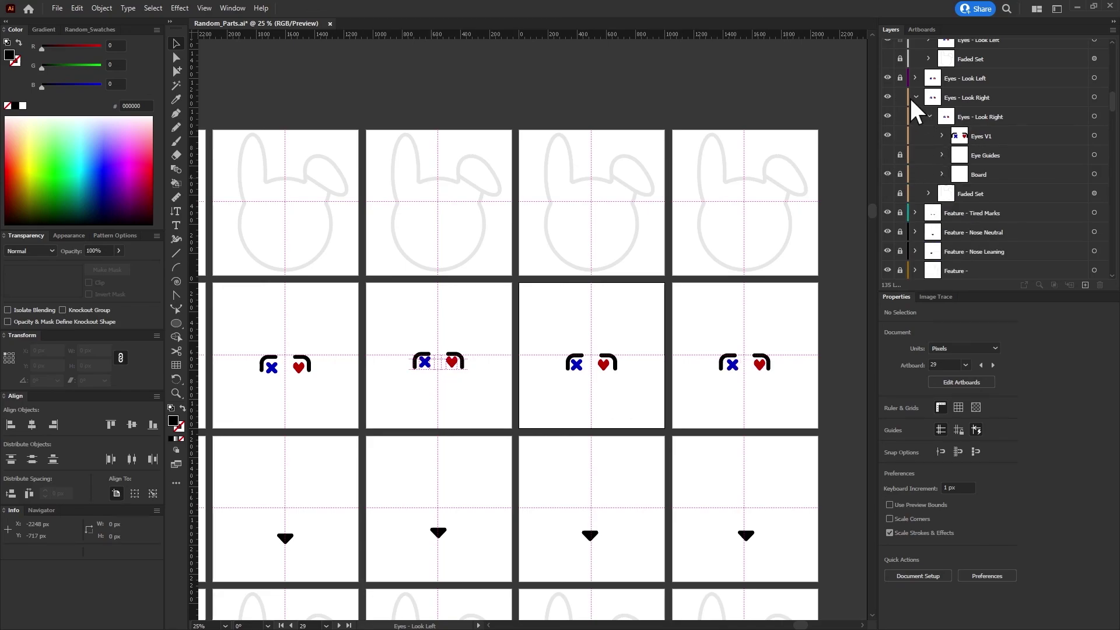
pyautogui.click(915, 97)
pyautogui.click(915, 78)
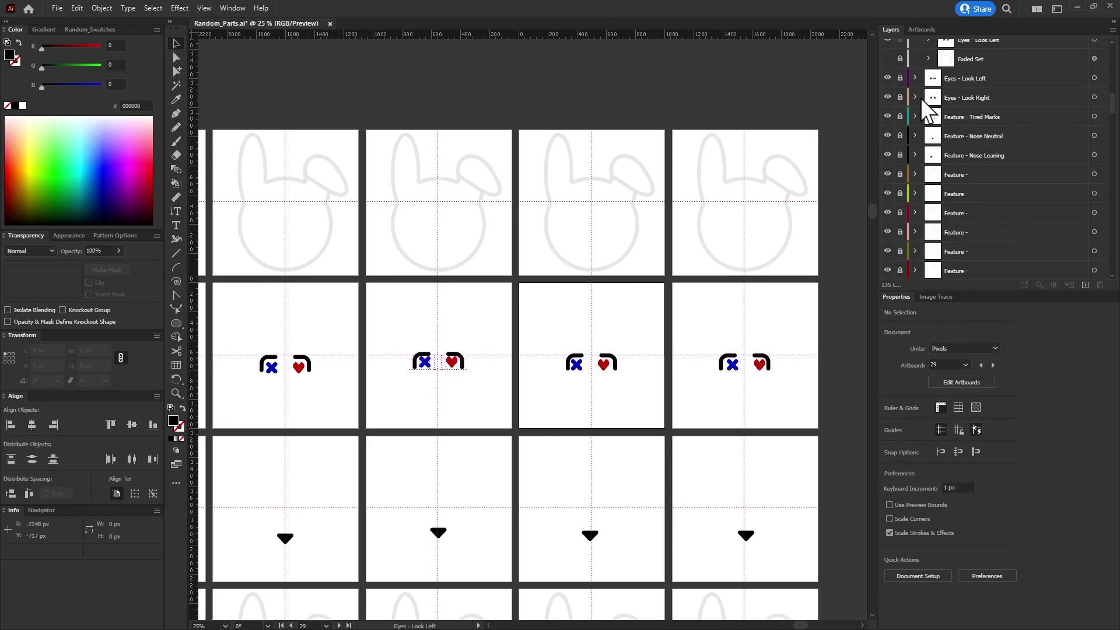
pyautogui.scroll(3, 918, 112)
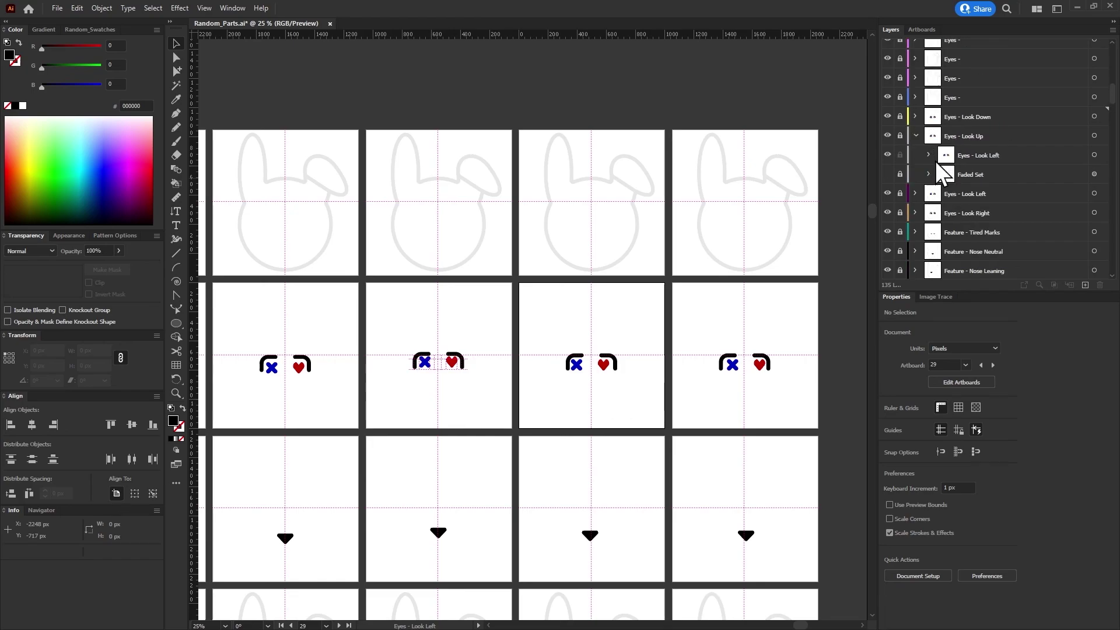
pyautogui.doubleClick(974, 155)
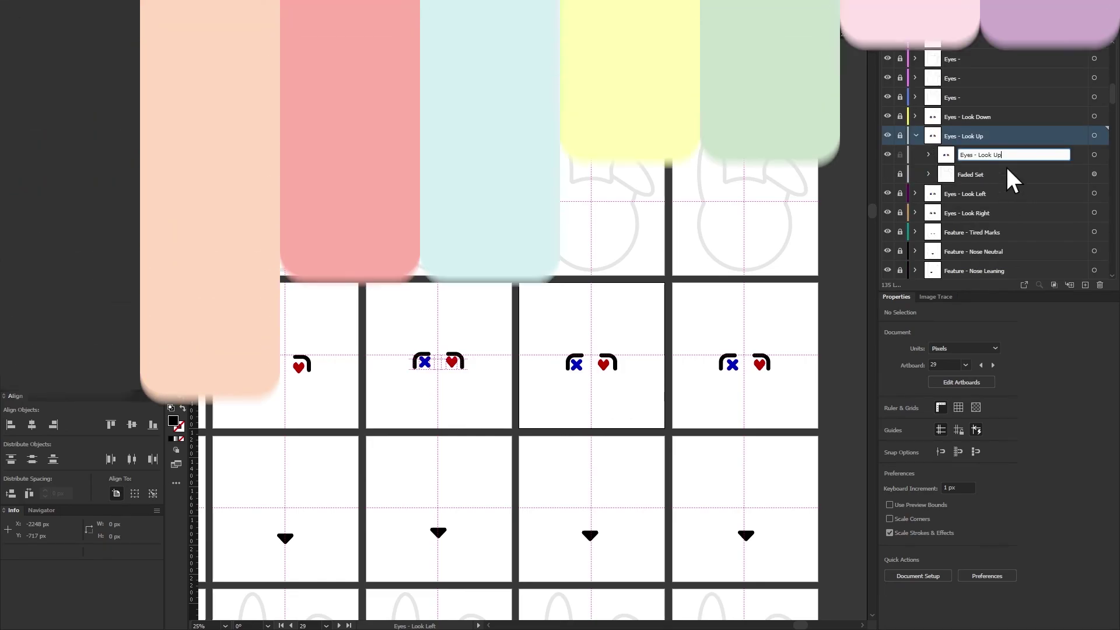